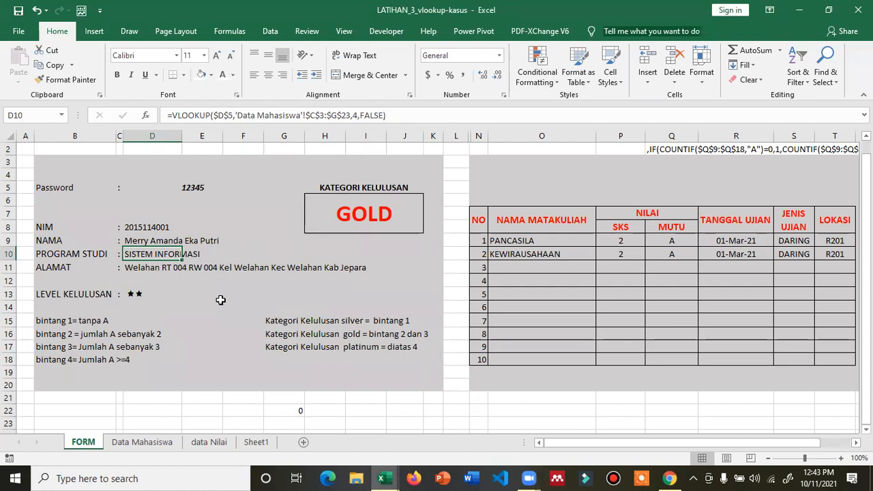
- Show Sheet1 and review the customer codes in D4–D7 of the purchases table
click(260, 442)
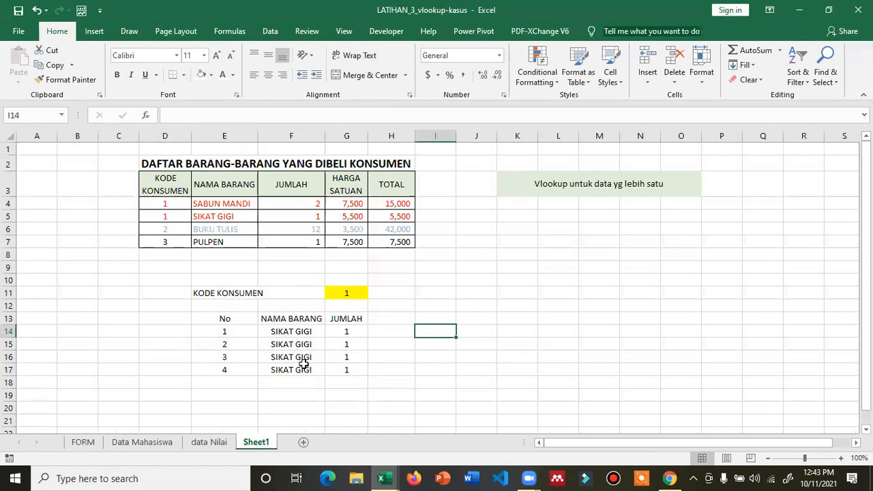
scroll(367, 313, up, 3)
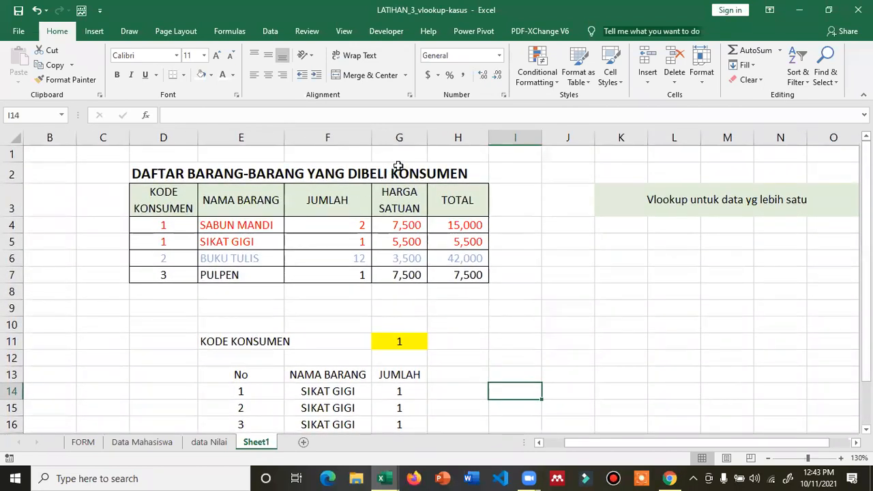
click(170, 221)
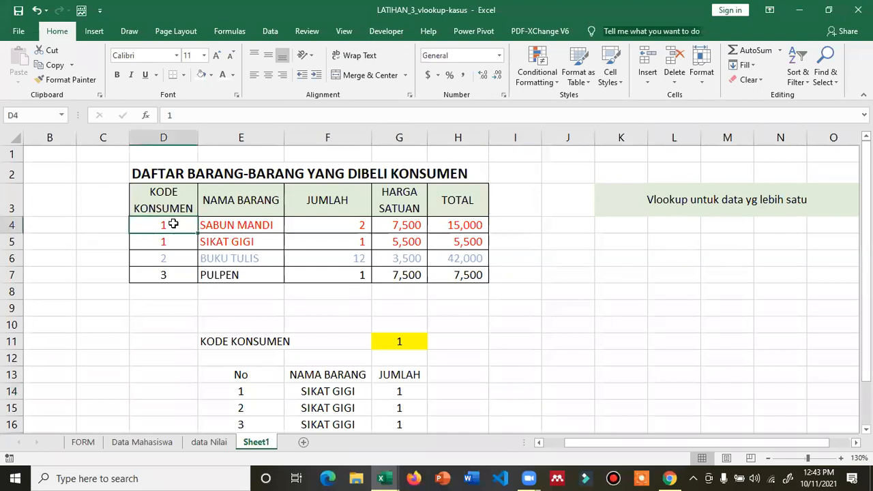
click(172, 234)
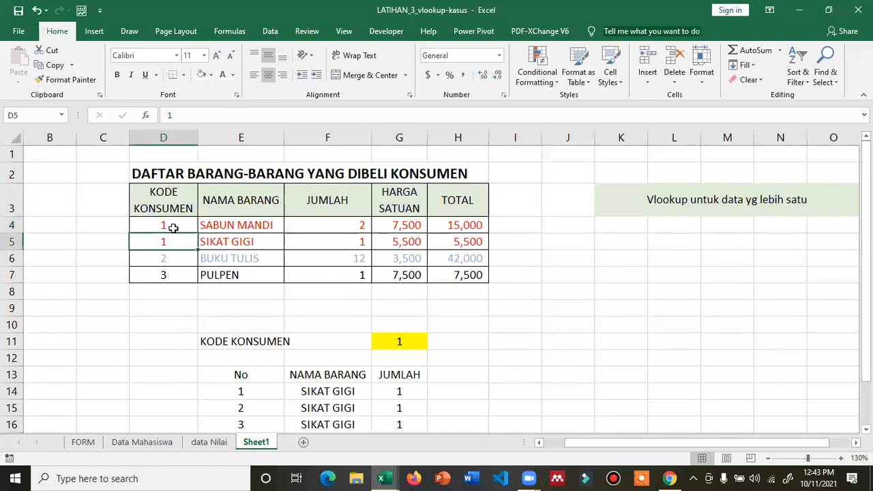
click(173, 227)
click(169, 273)
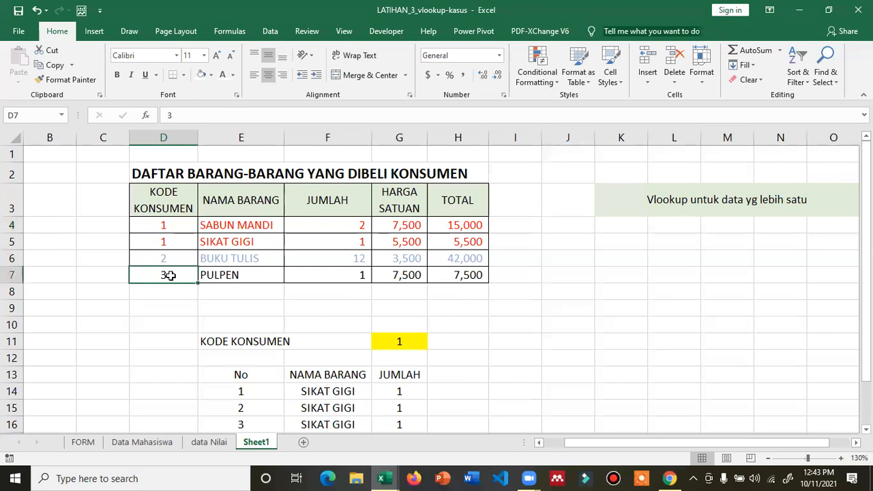
click(171, 193)
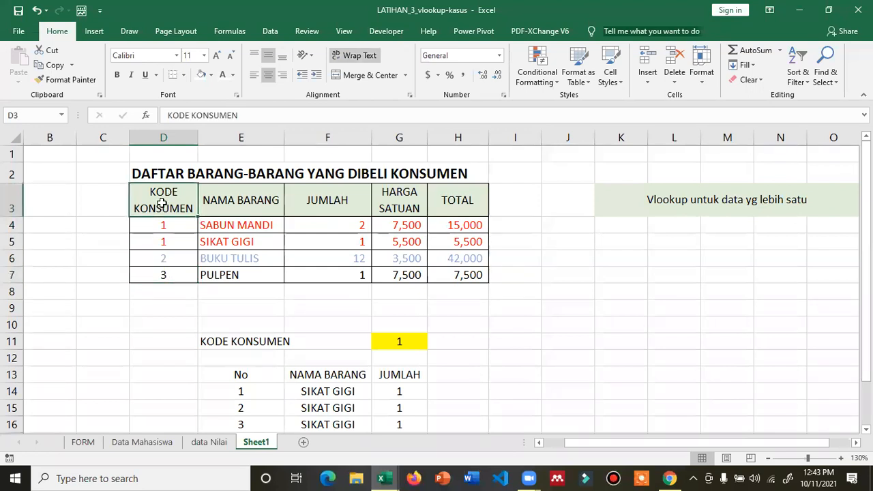
drag(172, 228, 230, 243)
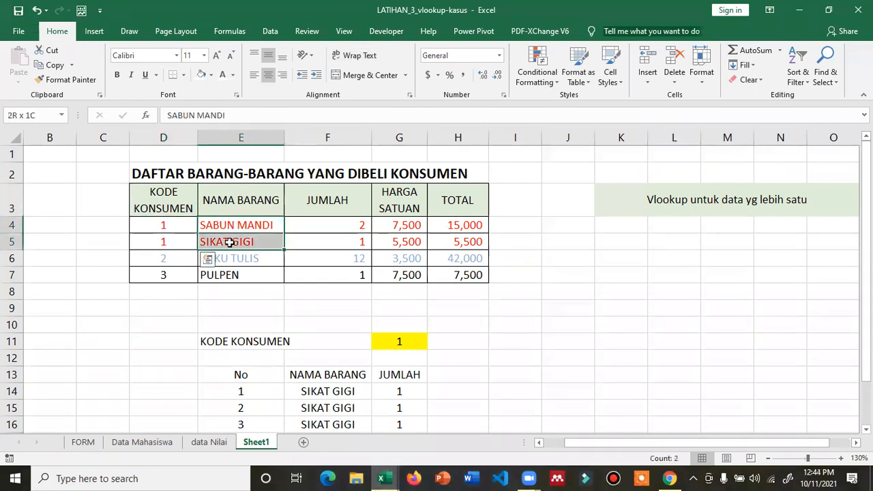
- Review the items, quantities, unit prices and total formulas for customers 1, 2 and 3
click(390, 225)
click(451, 229)
click(396, 241)
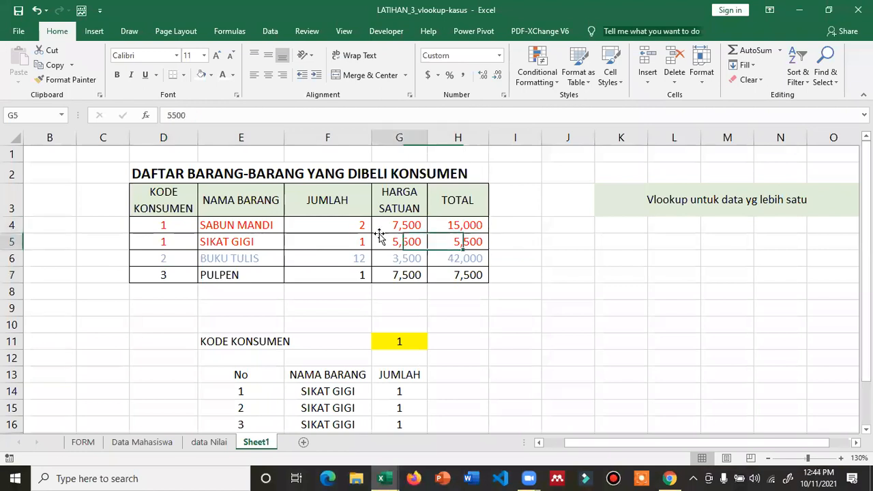
click(178, 258)
click(238, 258)
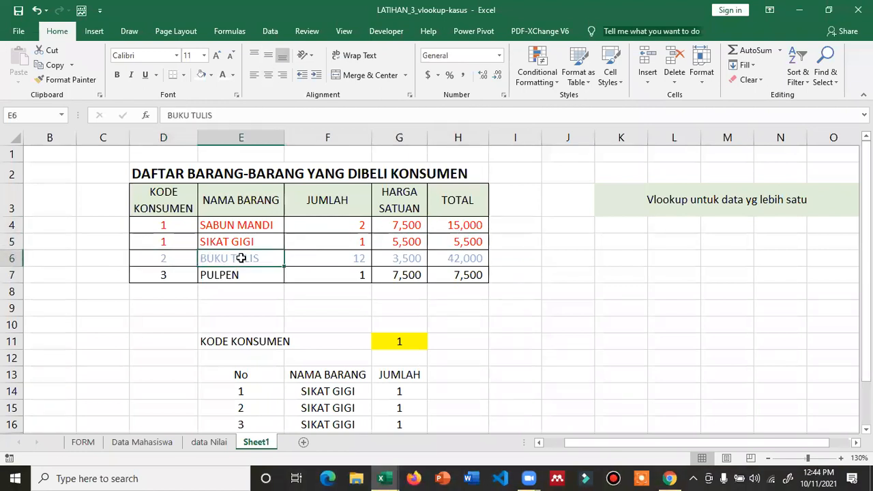
click(331, 258)
click(408, 255)
click(457, 258)
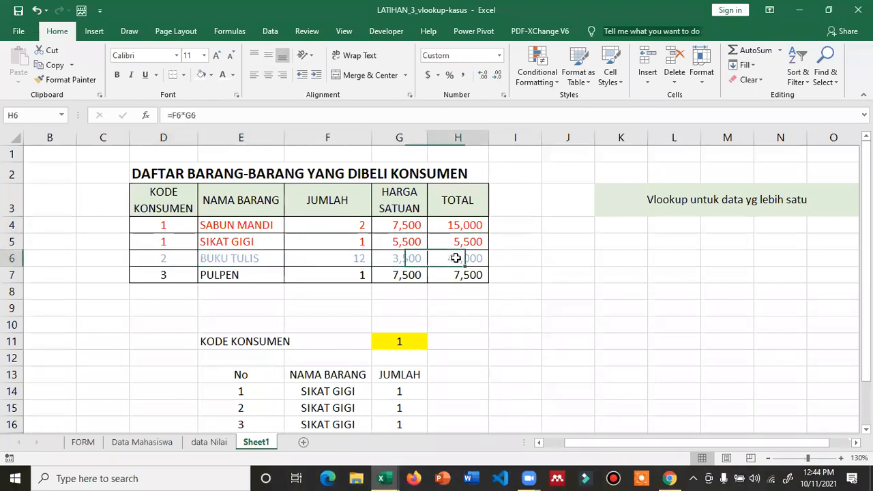
click(165, 274)
click(226, 274)
click(326, 276)
click(414, 275)
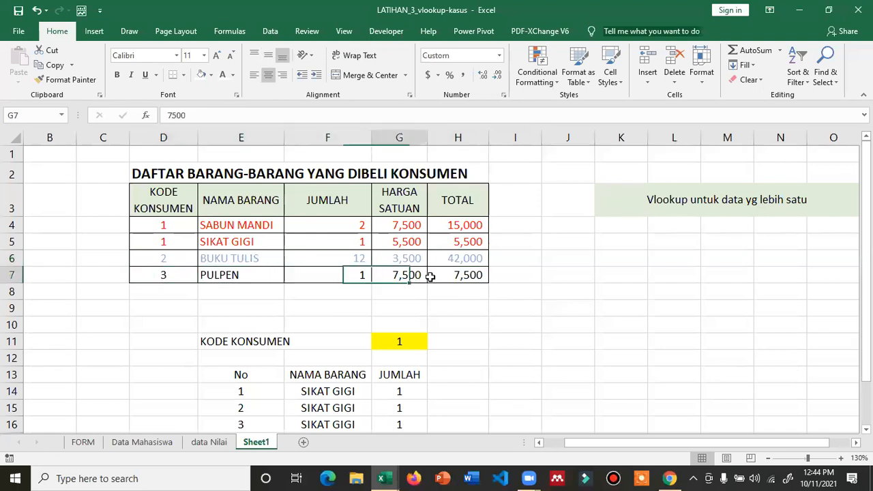
click(457, 275)
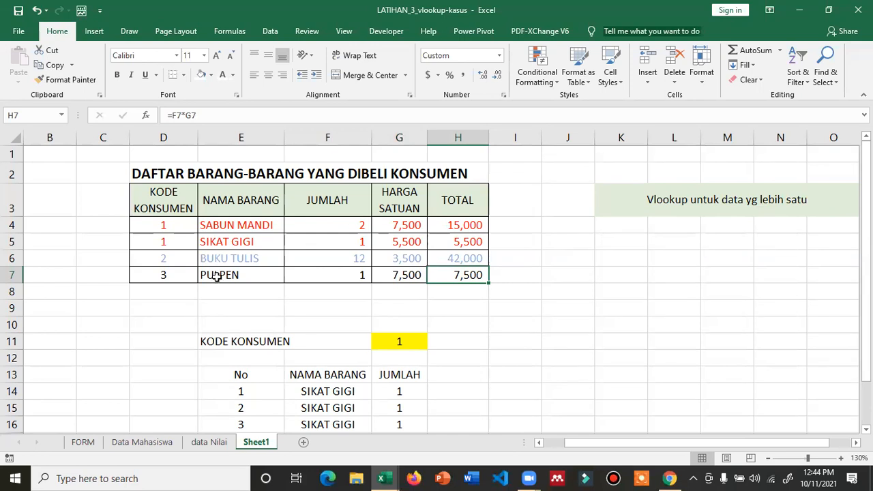
scroll(269, 294, down, 1)
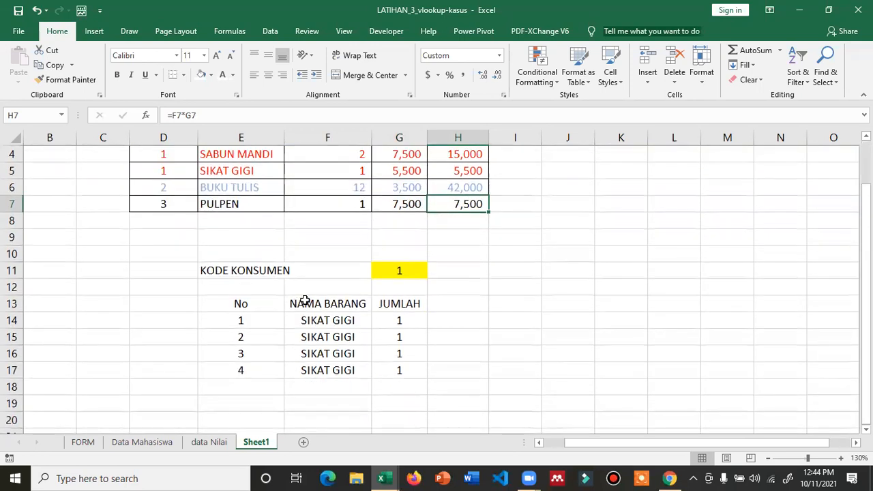
- Clear the old lookup results in F14:G17
drag(330, 317, 405, 370)
key(Delete)
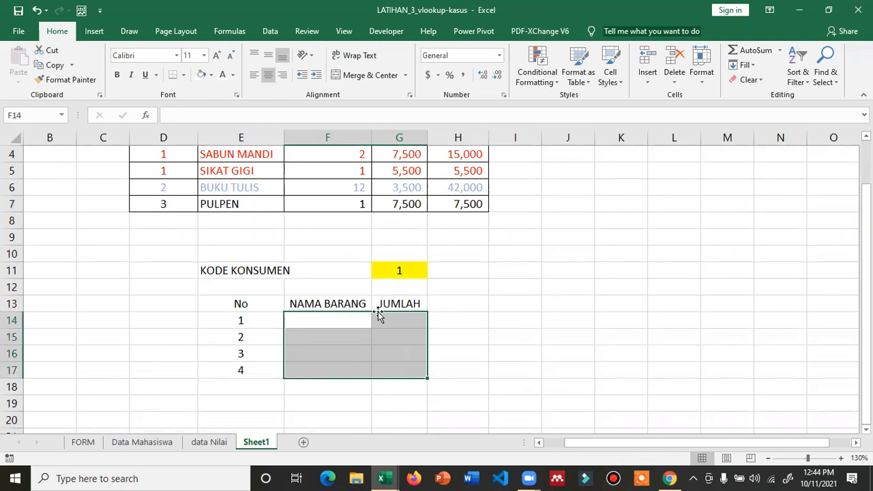
click(402, 270)
scroll(366, 286, up, 1)
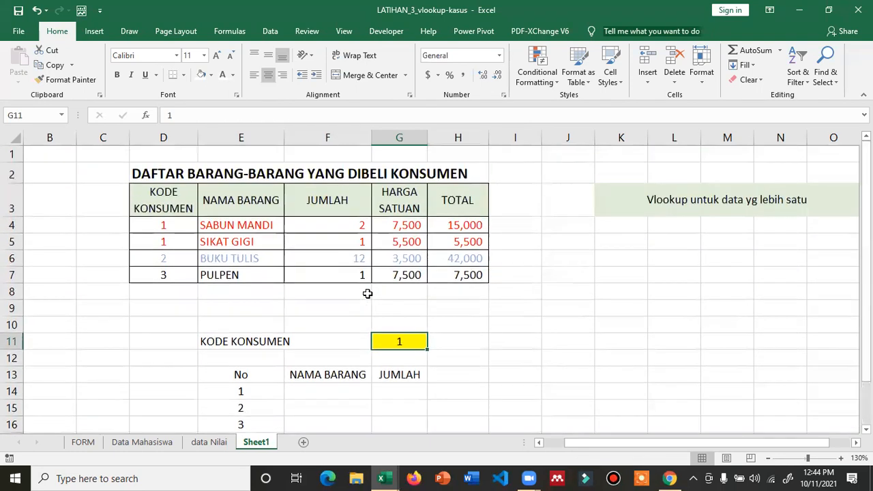
- Enter =VLOOKUP($G$11,$D$3:$H$7,2,FALSE) in F14 to return the item name
click(326, 390)
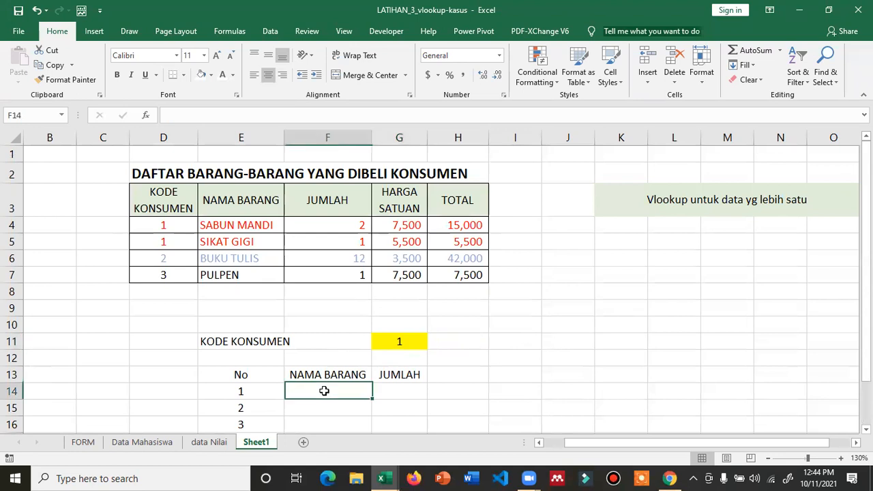
text(=vlookup()
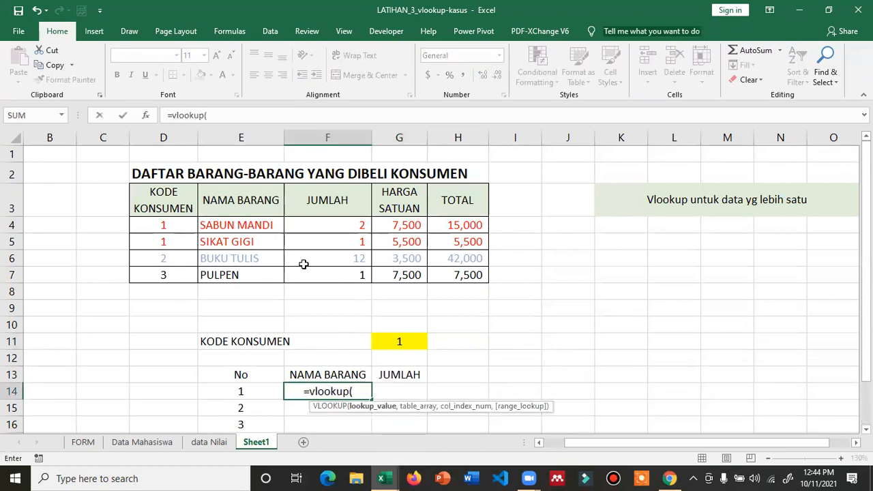
click(391, 341)
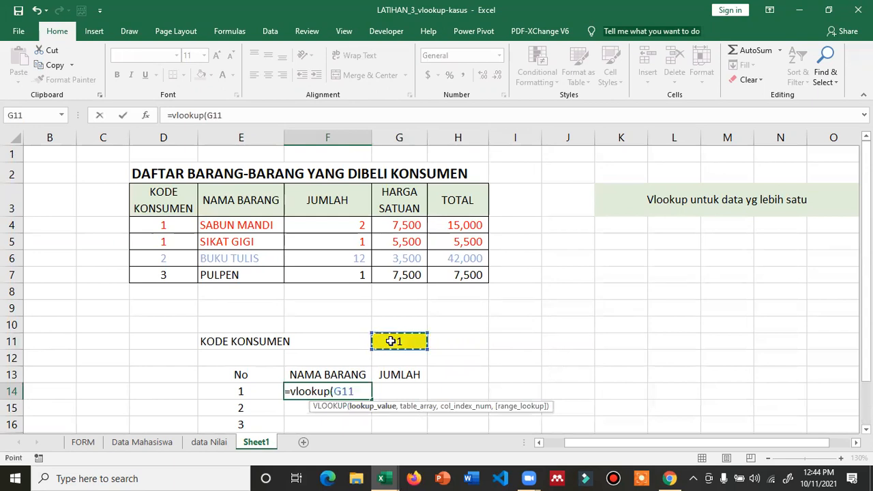
key(F4)
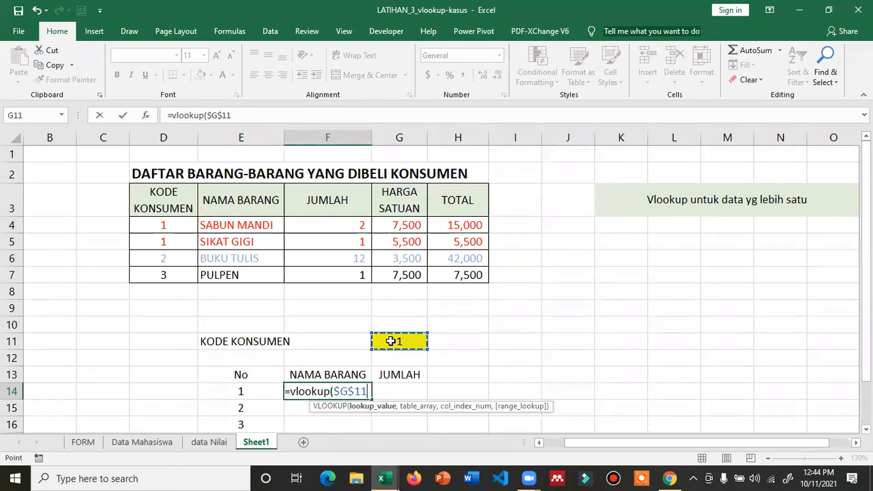
text(,)
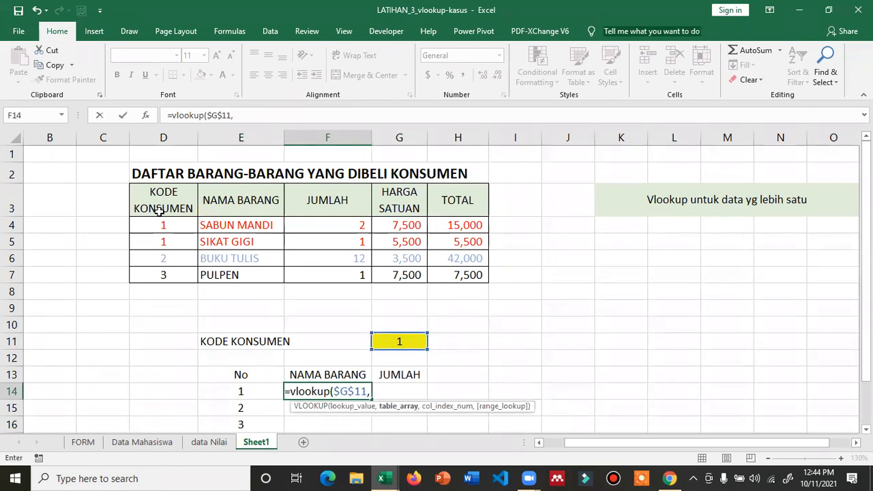
drag(161, 195, 445, 267)
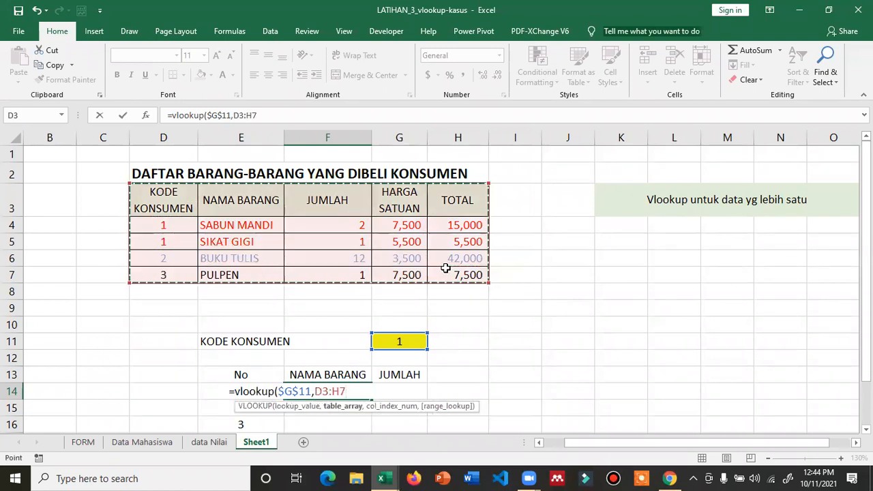
key(F4)
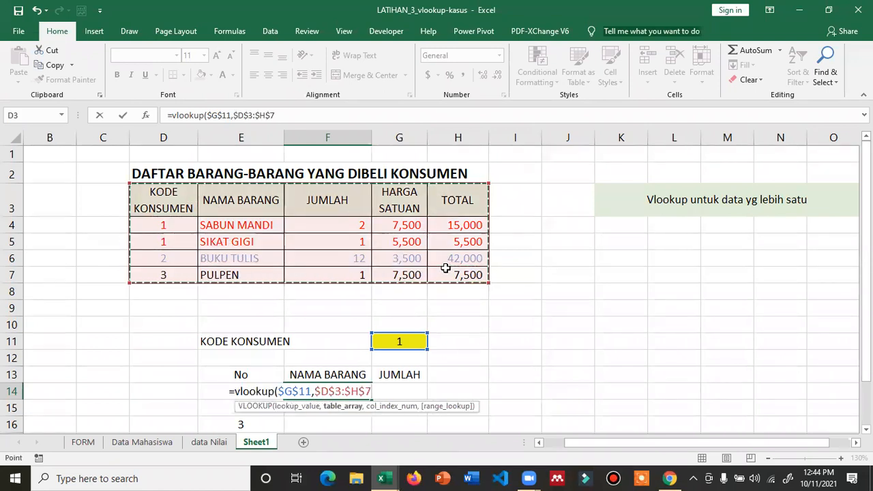
text(,)
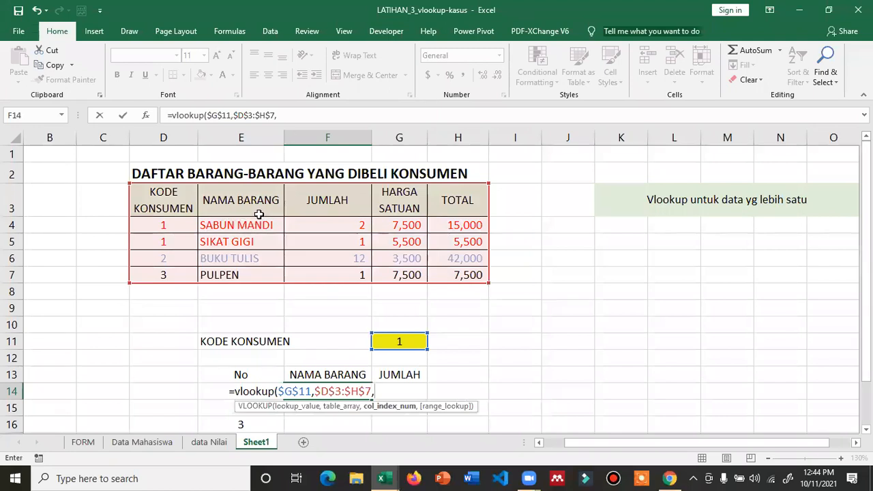
text(2,)
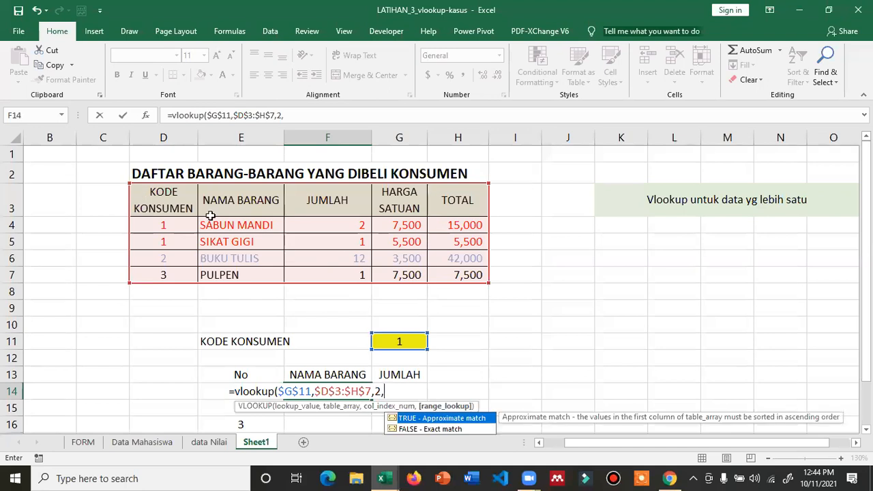
text(false))
key(Return)
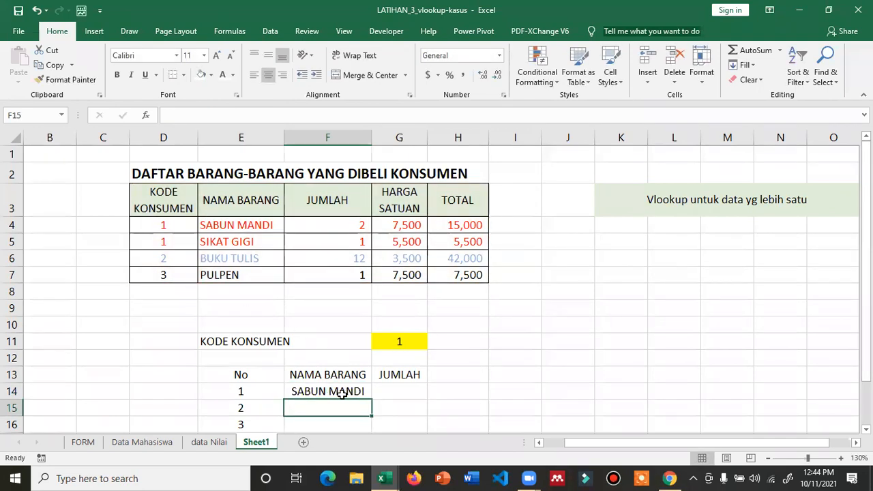
- Copy the F14 lookup into G14 and change its column number to 3 to return the quantity
click(342, 394)
drag(373, 400, 407, 403)
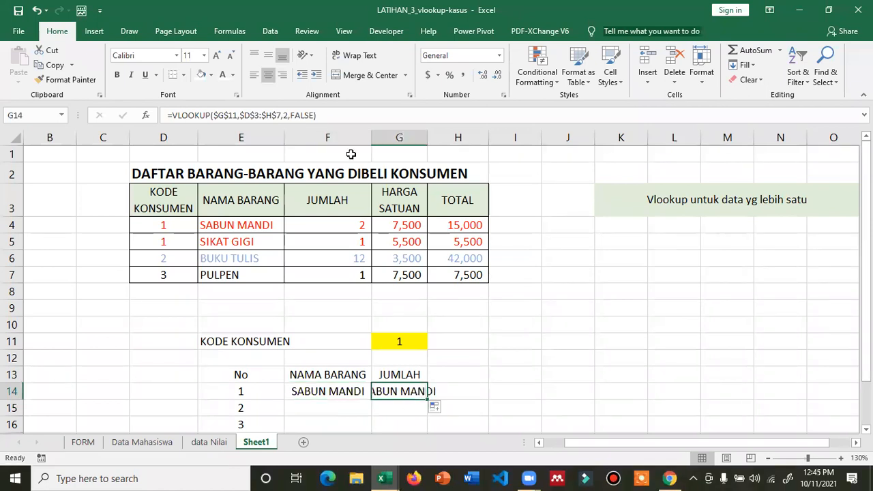
click(283, 116)
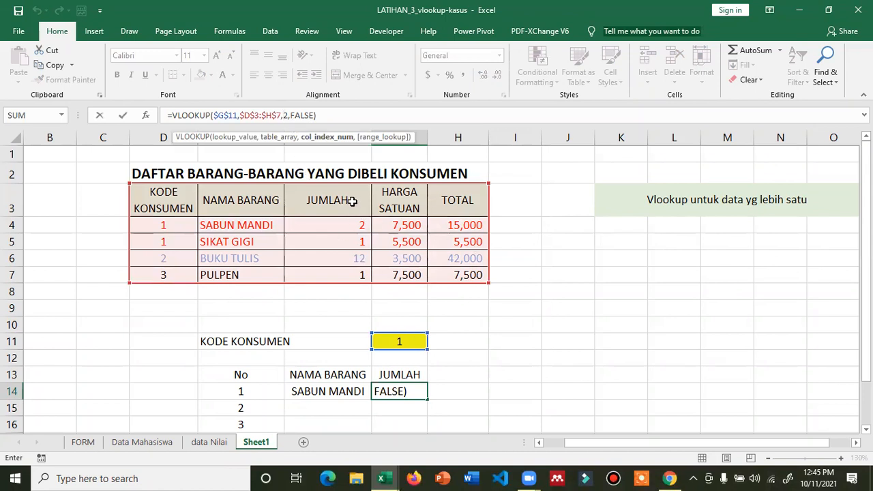
key(Delete)
text(3)
key(Return)
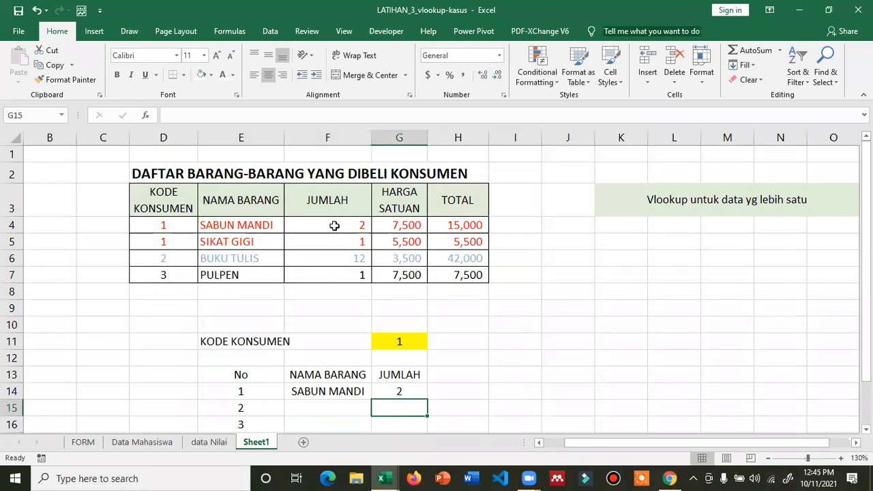
- Fill the F14:G14 lookups down into row 15 and inspect the F15 formula
click(317, 391)
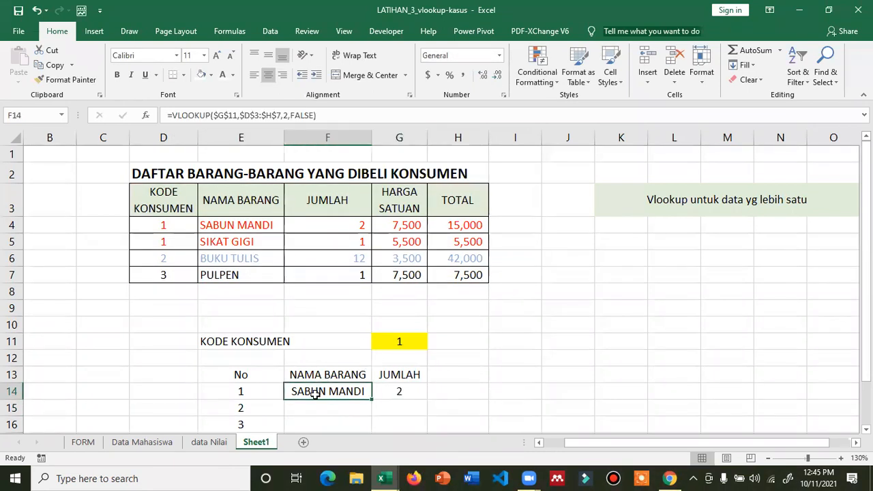
click(309, 409)
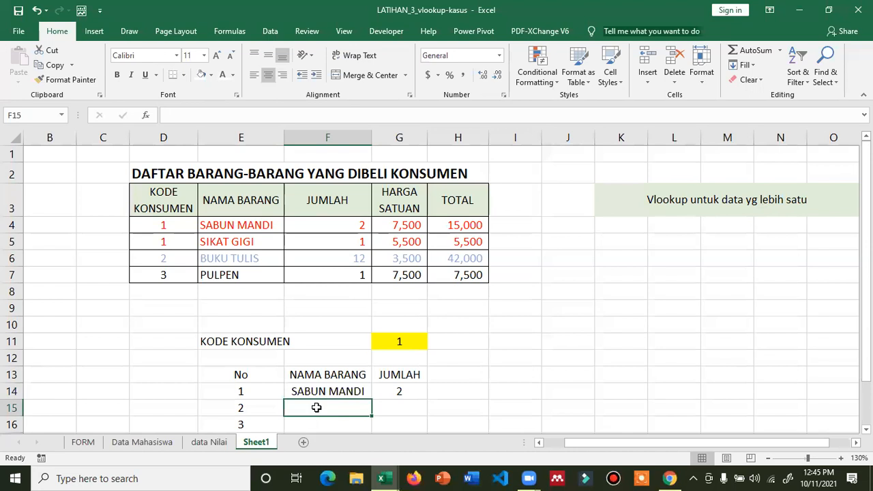
click(347, 391)
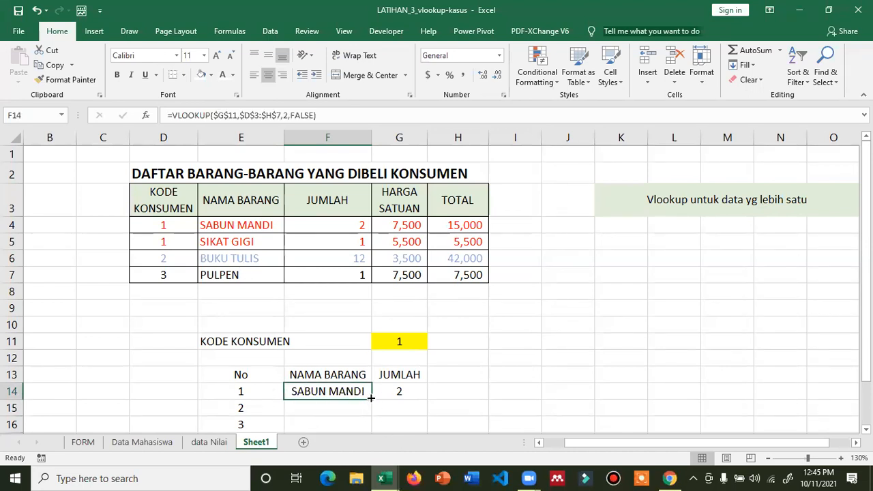
drag(358, 390, 424, 413)
click(340, 407)
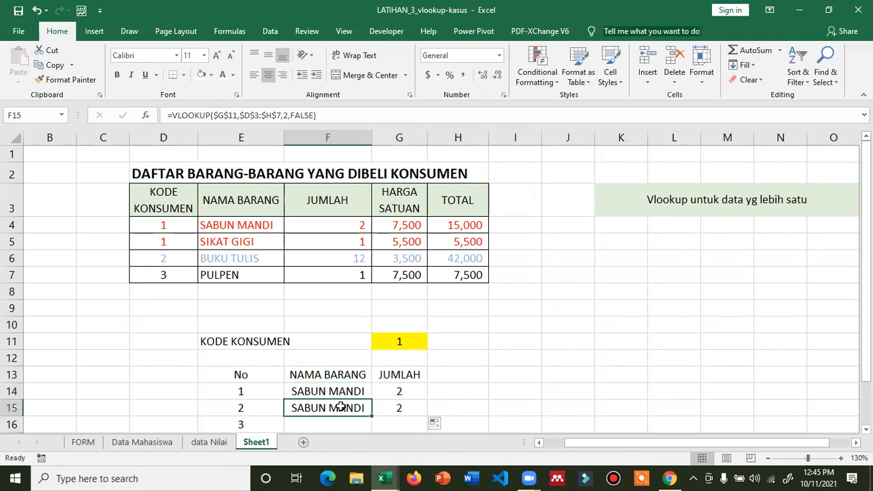
key(F2)
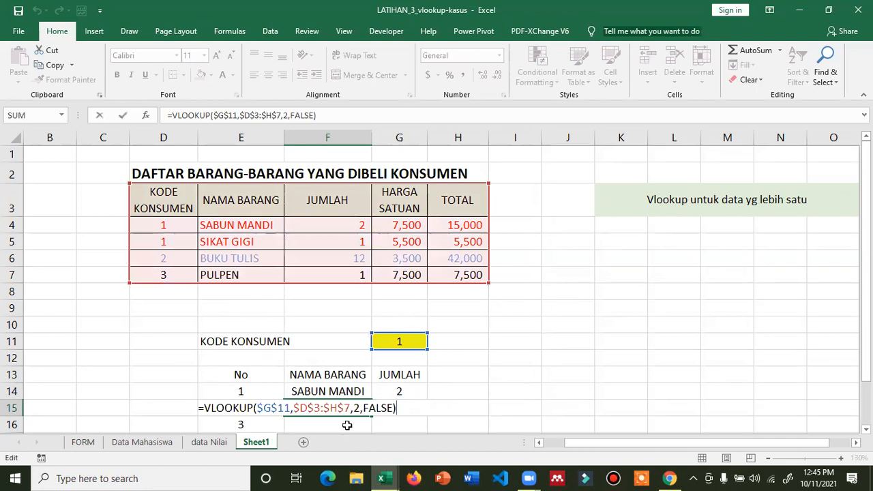
key(Escape)
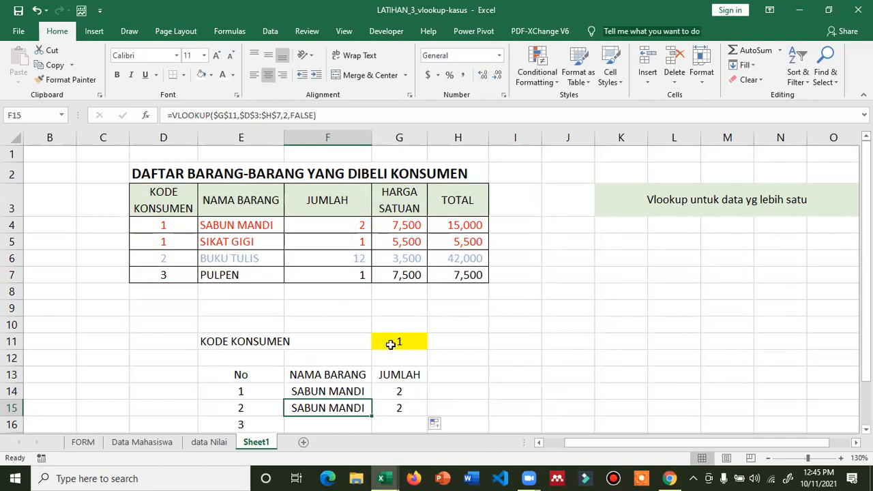
key(F2)
key(Escape)
- Compare the row 14–15 lookup results with the SABUN MANDI and SIKAT GIGI source entries
click(231, 242)
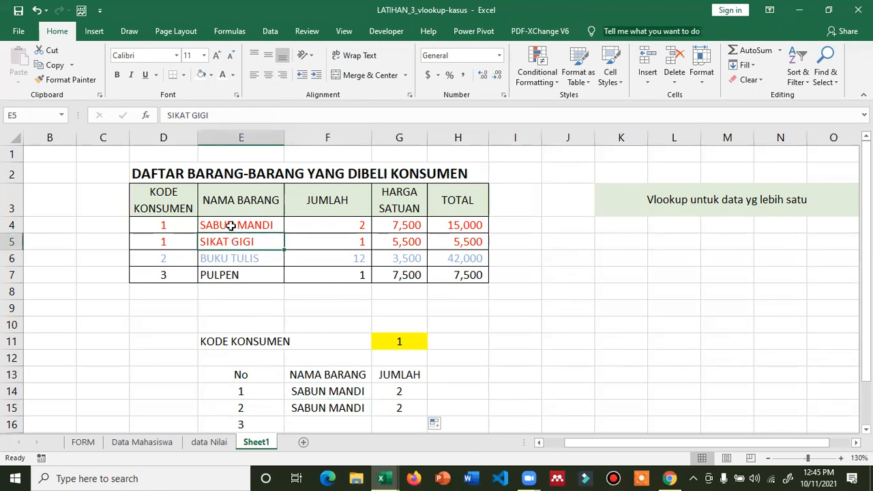
click(230, 226)
click(327, 399)
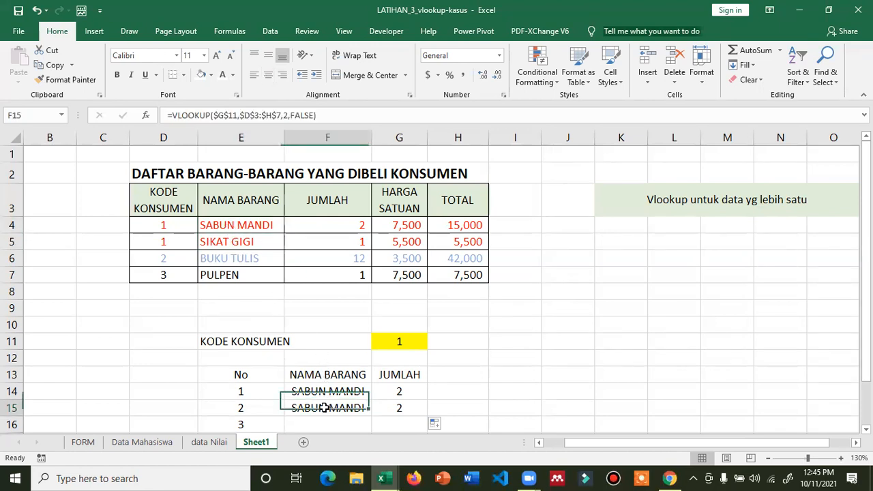
click(216, 230)
click(328, 408)
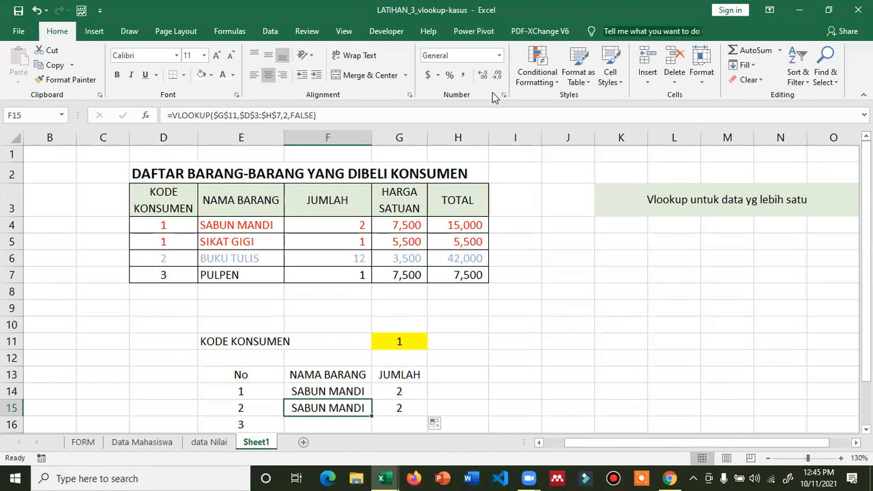
click(494, 97)
click(346, 407)
click(334, 391)
- Test the lookups by setting G11 to 2, then 3, then back to 1
click(399, 343)
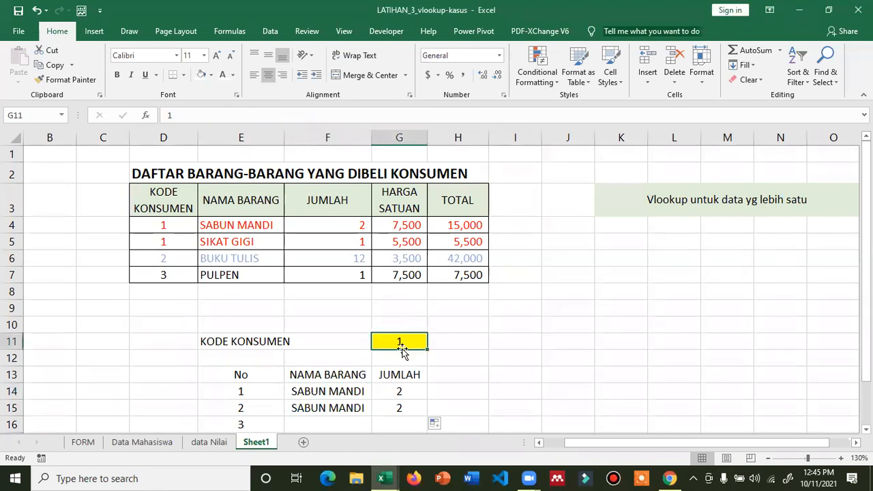
text(2)
key(Return)
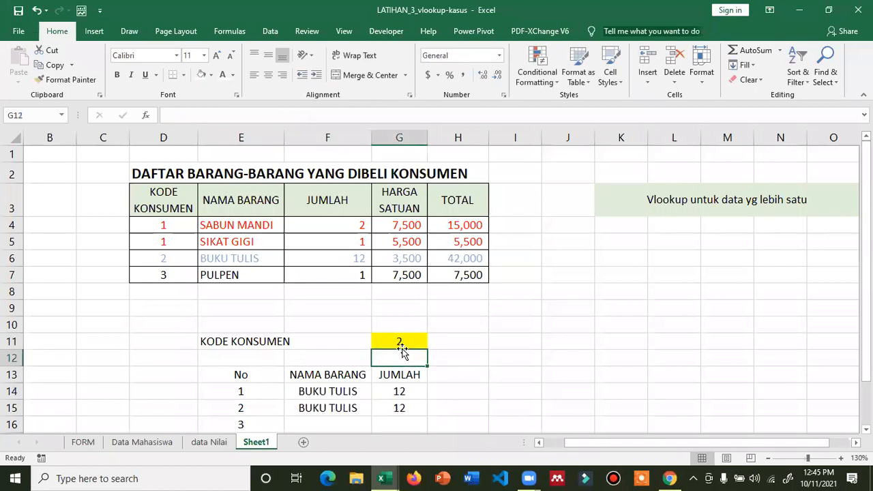
click(401, 345)
text(3)
key(Return)
click(401, 345)
text(1)
key(Return)
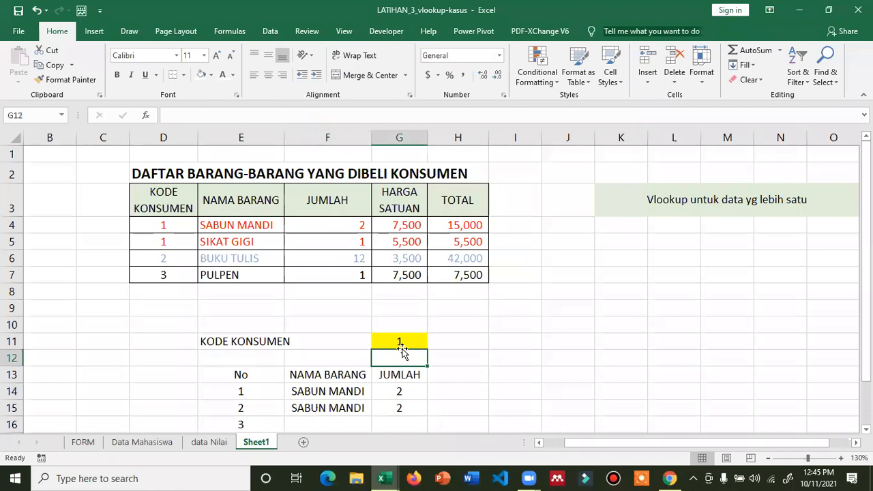
click(401, 347)
text(1)
key(Return)
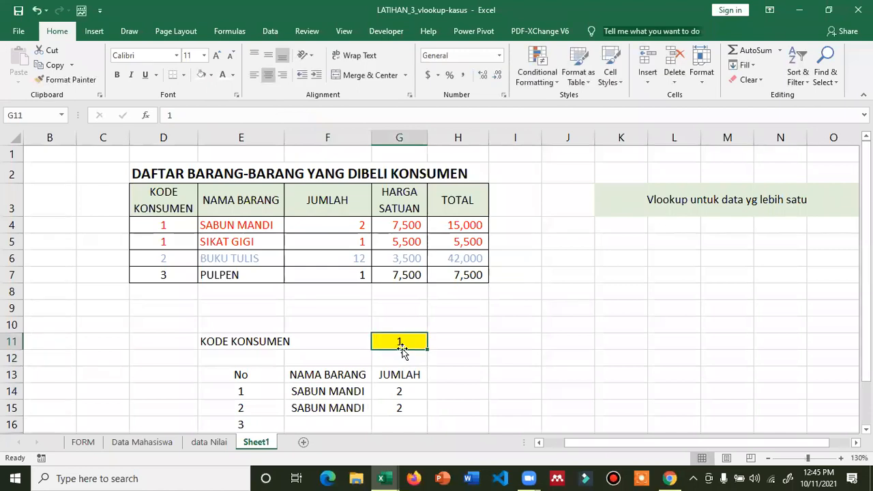
- Extend the row 14–15 lookup formulas down to row 17
click(349, 409)
double_click(351, 409)
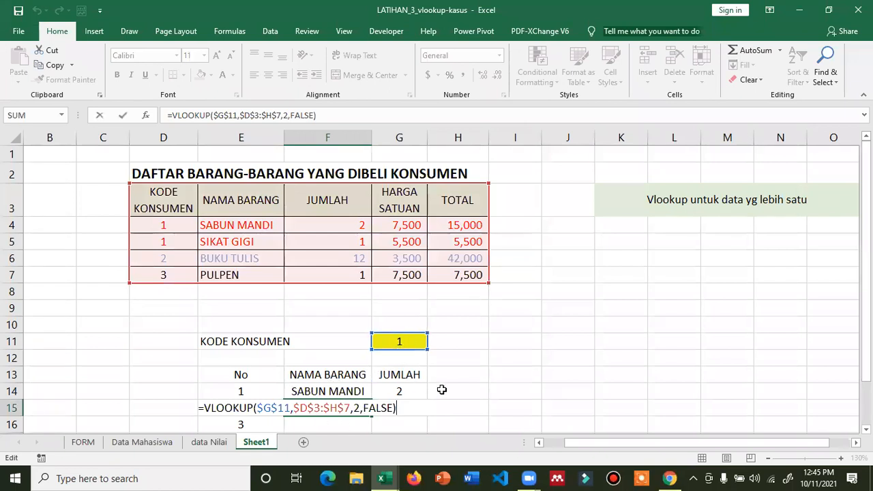
key(ctrl+Return)
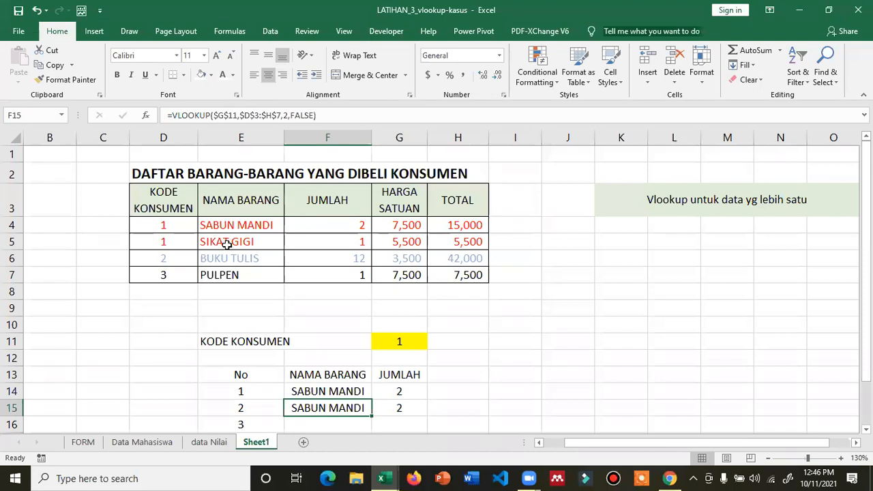
scroll(337, 424, down, 1)
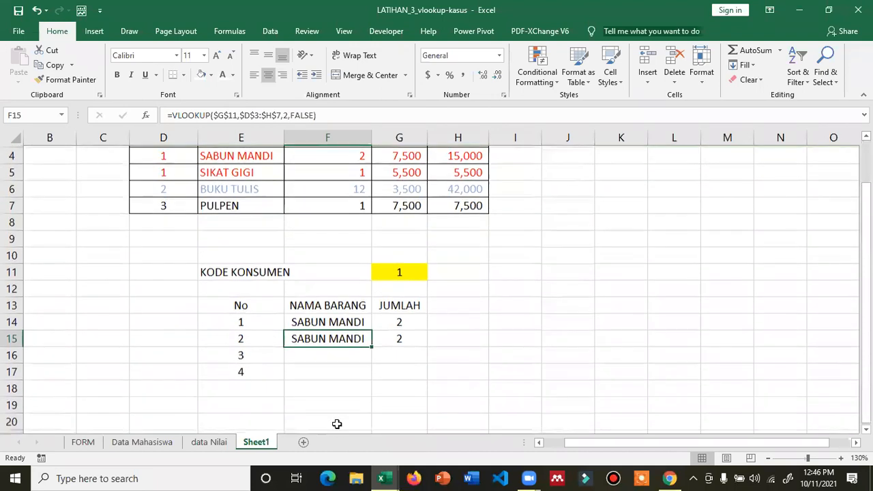
drag(345, 320, 426, 379)
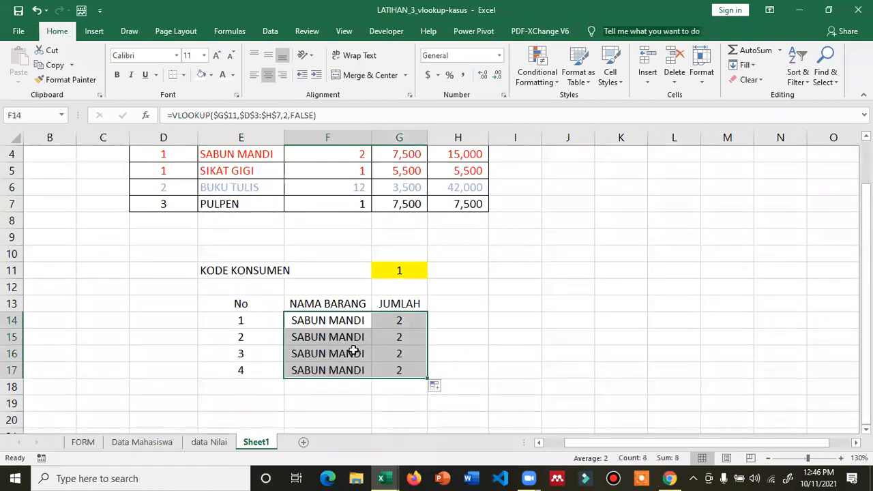
click(349, 351)
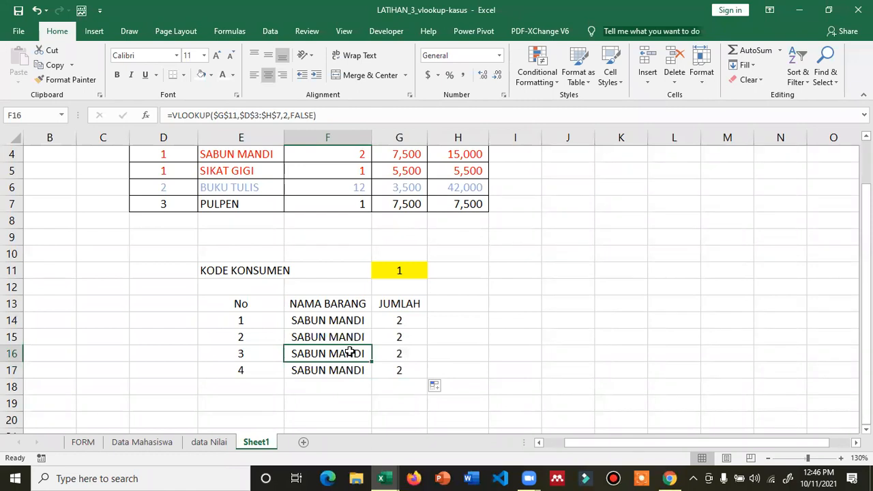
scroll(349, 352, up, 1)
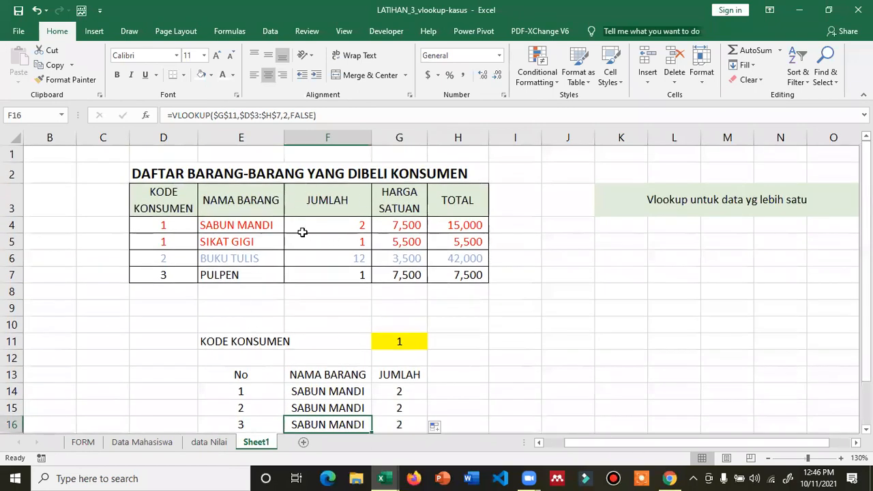
- Enter customer code 2 in G11 and check the BUKU TULIS results against the source table
click(403, 341)
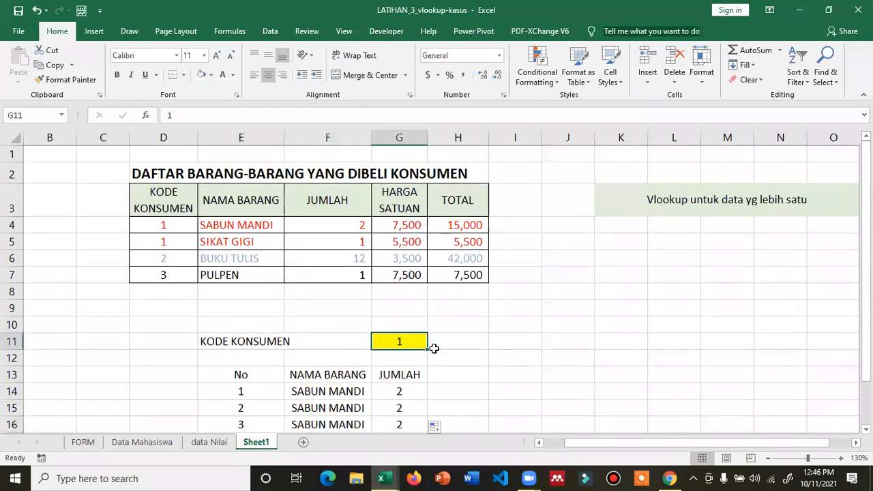
text(2)
click(356, 390)
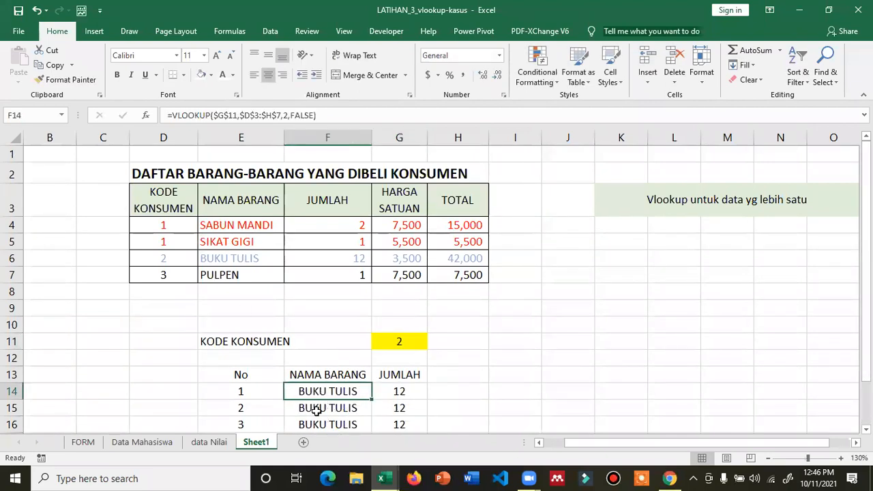
click(222, 245)
click(232, 227)
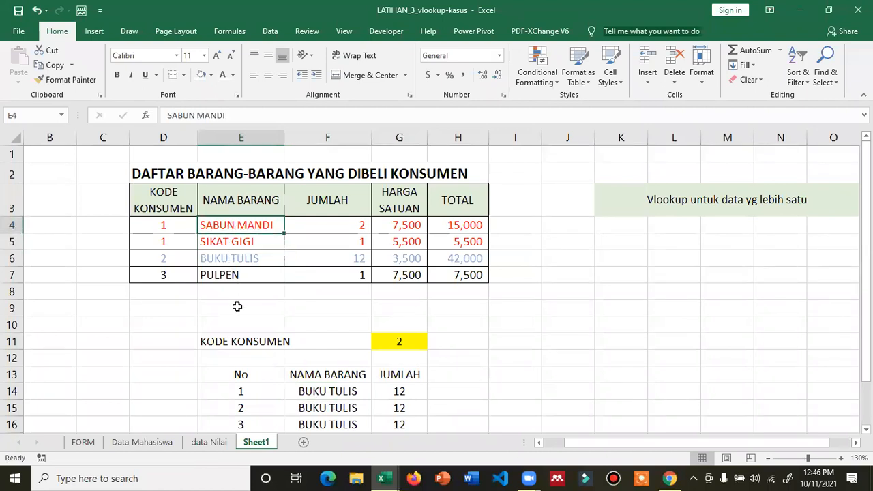
scroll(252, 333, down, 1)
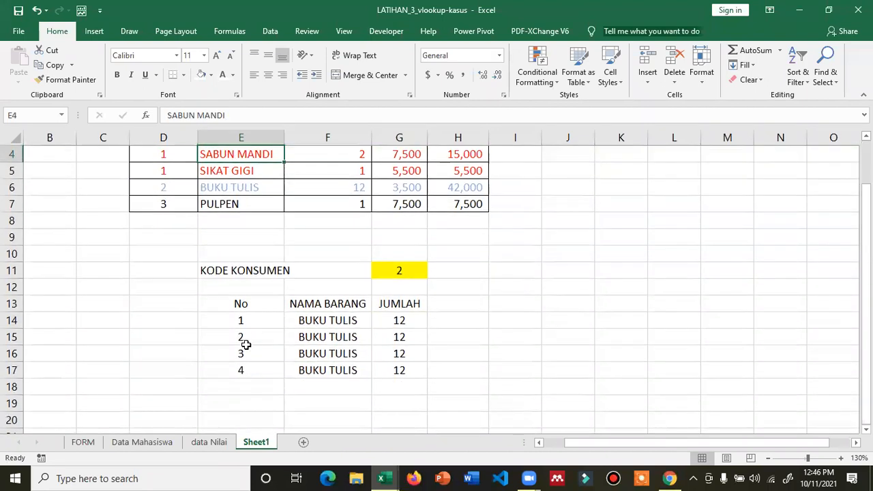
click(157, 449)
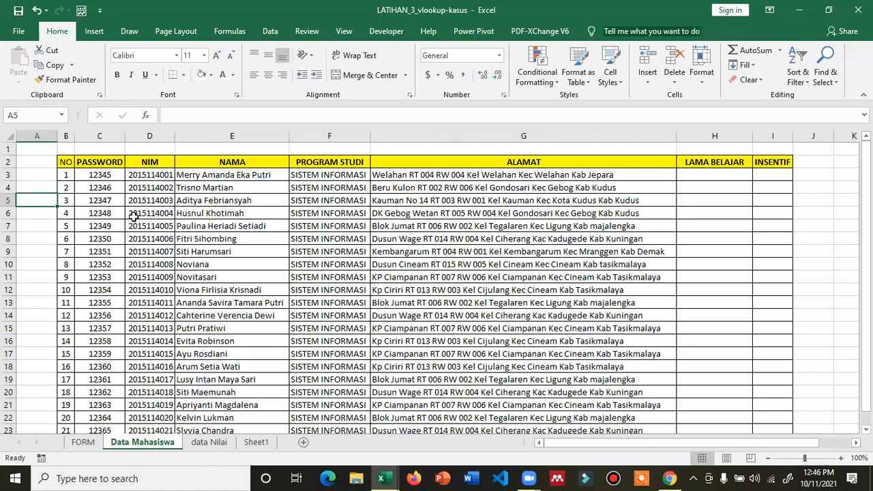
ctrl+scroll(134, 215, up, 1)
scroll(220, 164, up, 1)
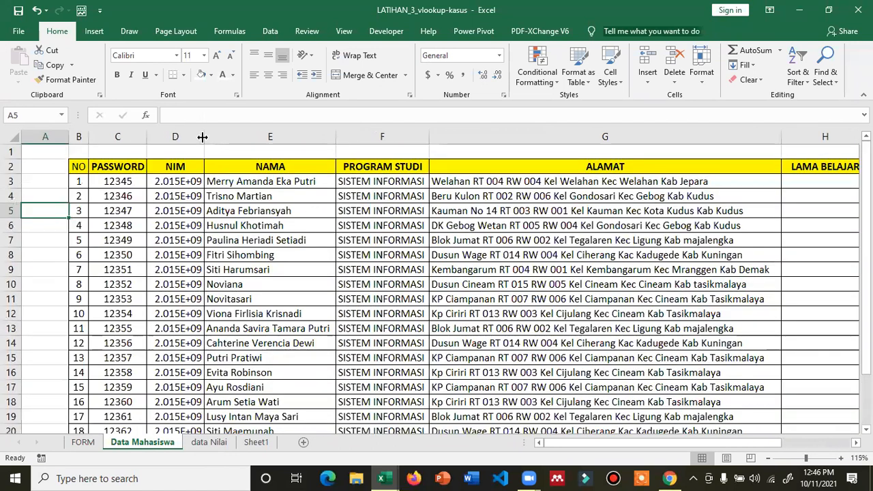
click(118, 166)
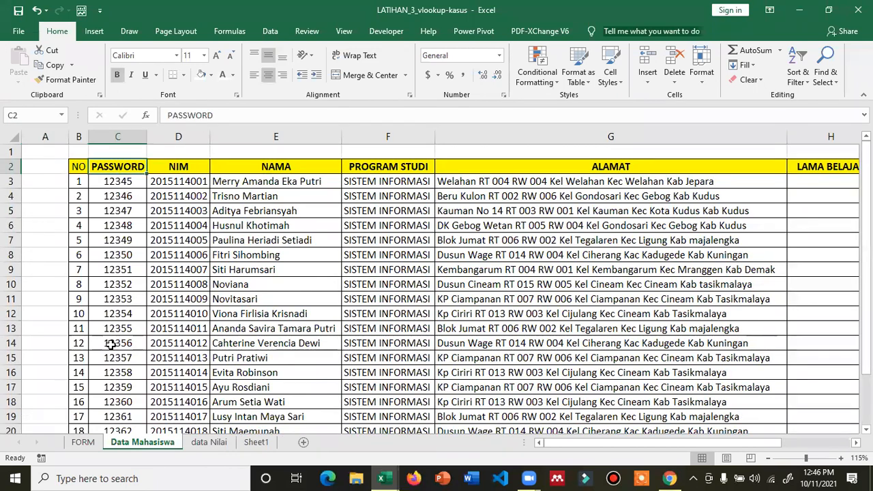
click(178, 180)
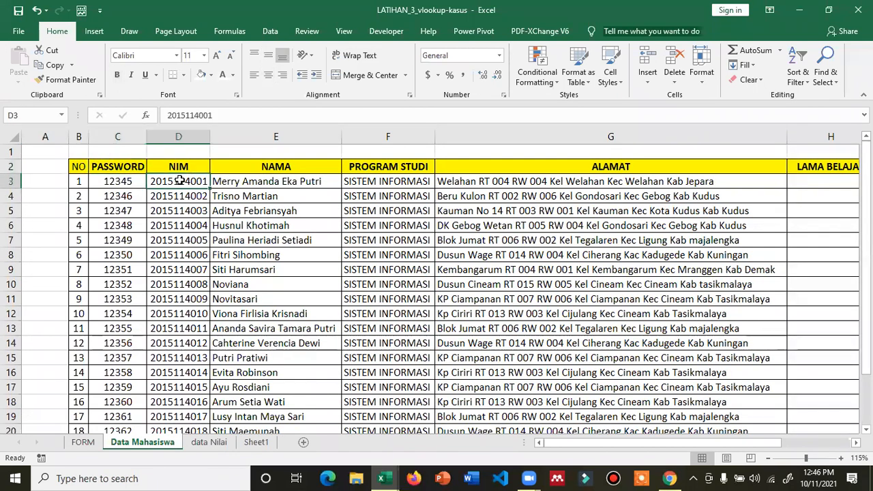
click(260, 182)
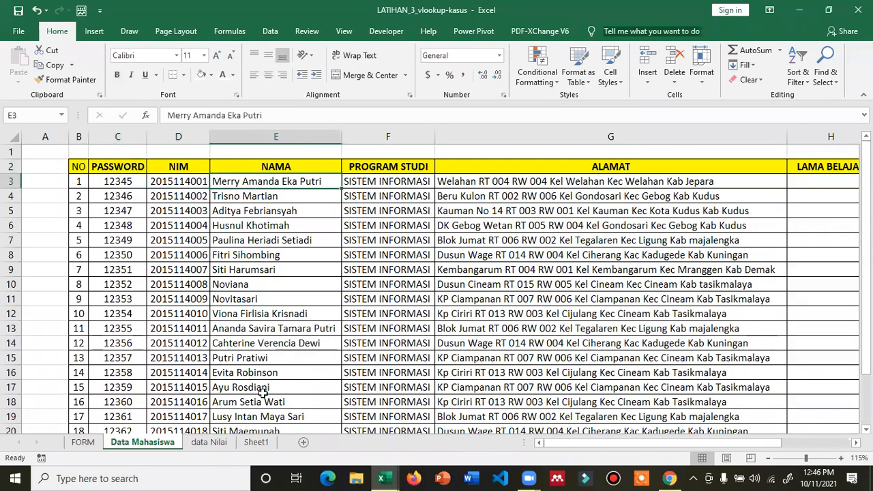
click(393, 184)
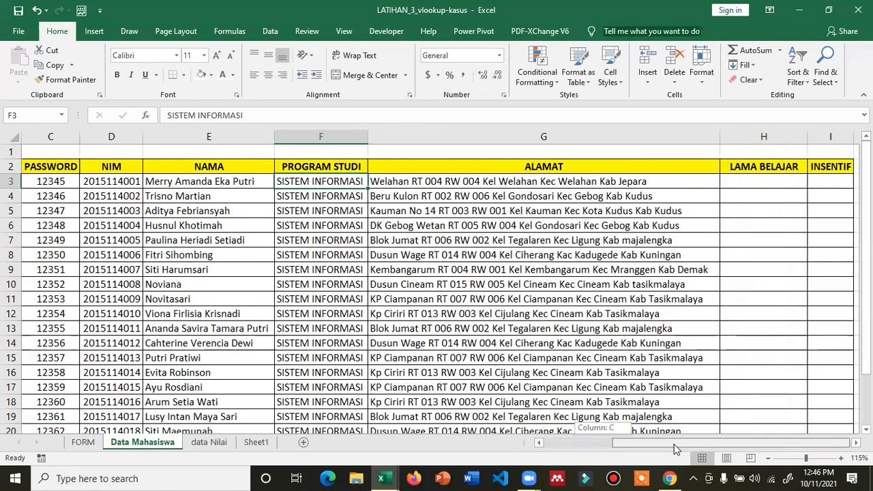
click(750, 210)
click(833, 194)
click(772, 200)
click(827, 200)
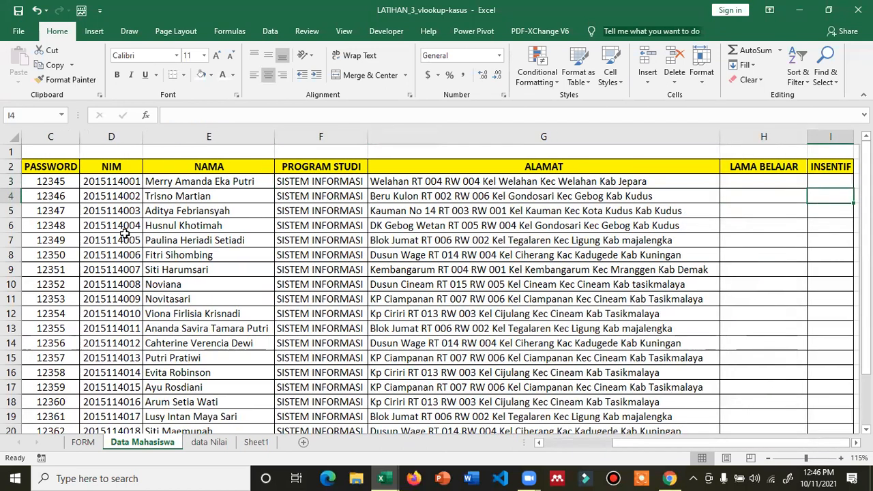
click(798, 213)
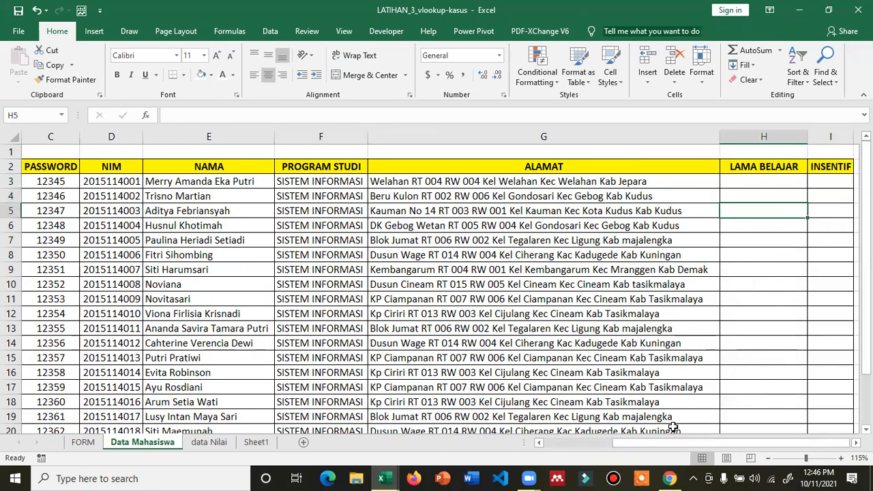
drag(656, 445, 601, 441)
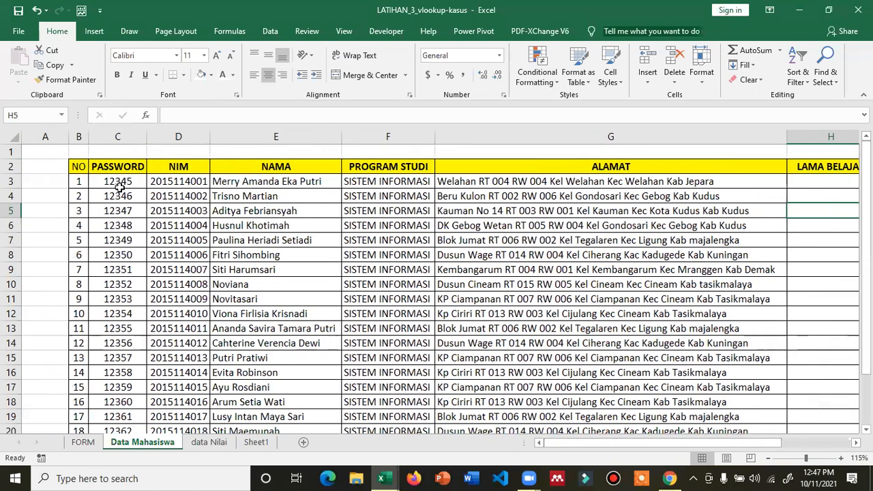
scroll(127, 205, down, 3)
scroll(136, 243, up, 3)
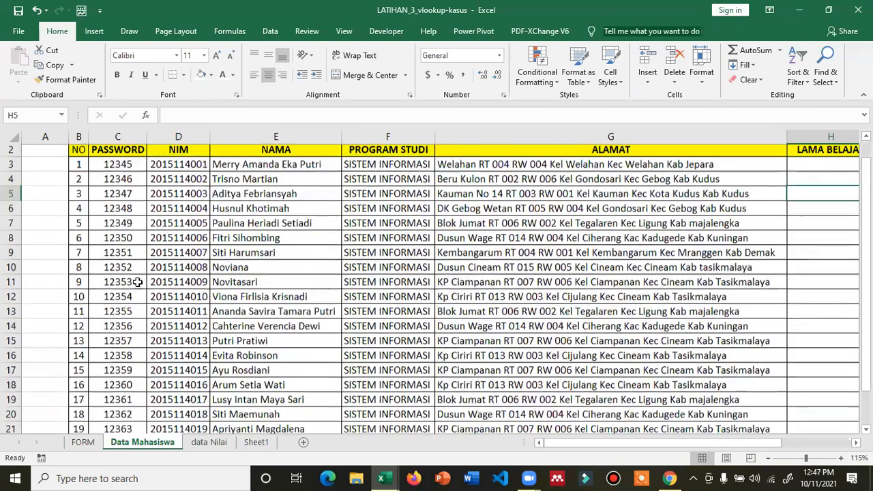
scroll(116, 288, down, 3)
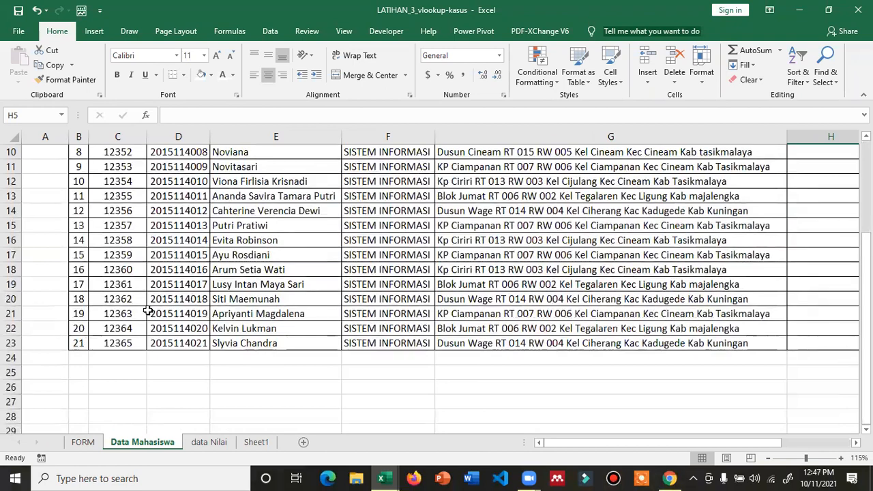
scroll(259, 258, up, 3)
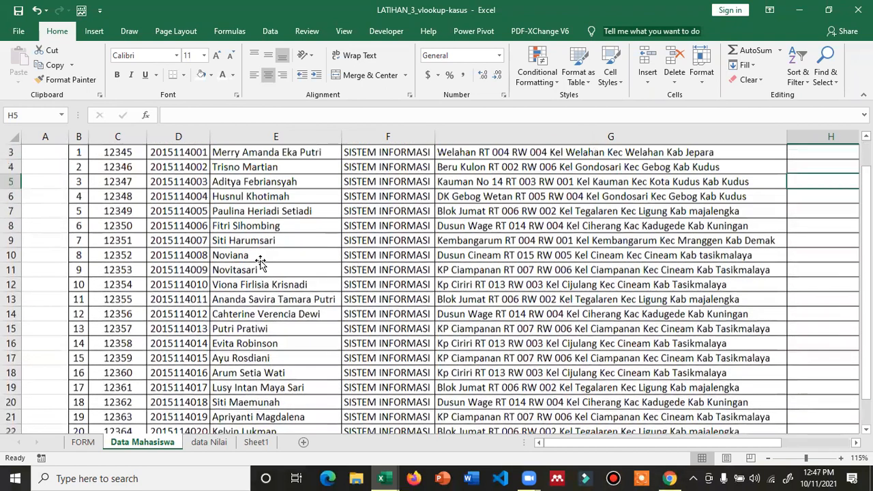
scroll(259, 262, up, 1)
- On data Nilai, set column A's font colour to white, then select C3
click(206, 444)
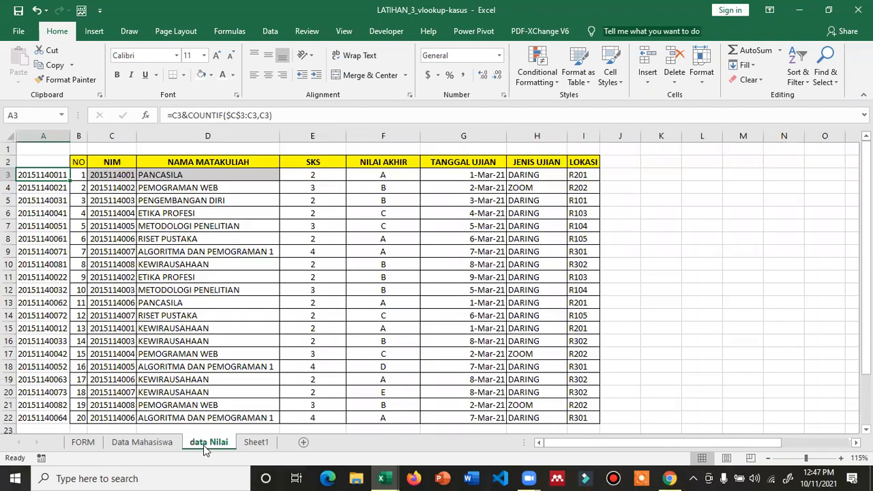
click(46, 133)
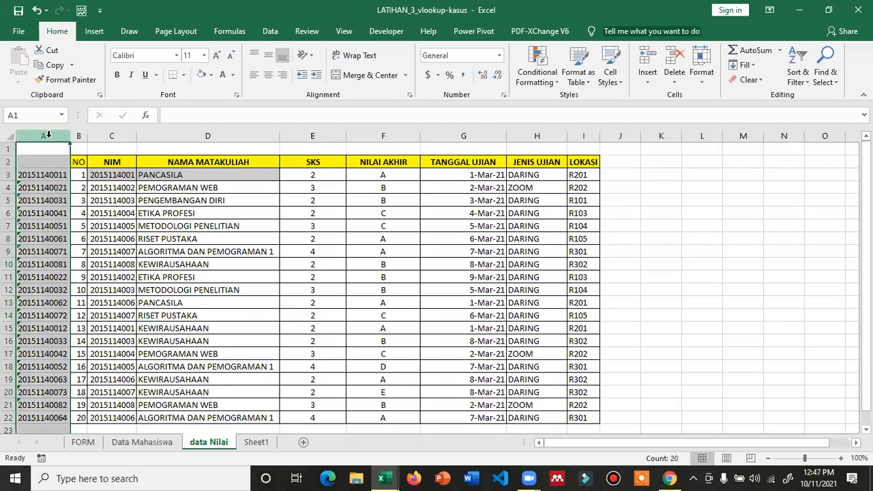
click(222, 75)
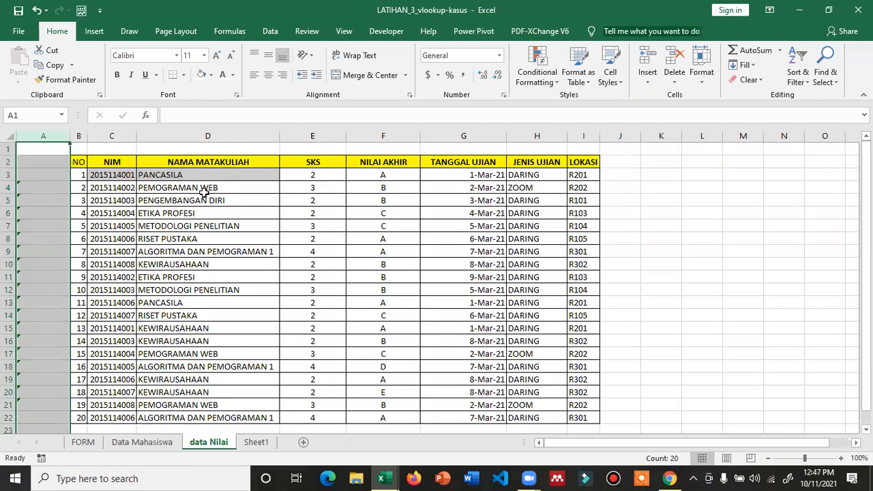
click(165, 176)
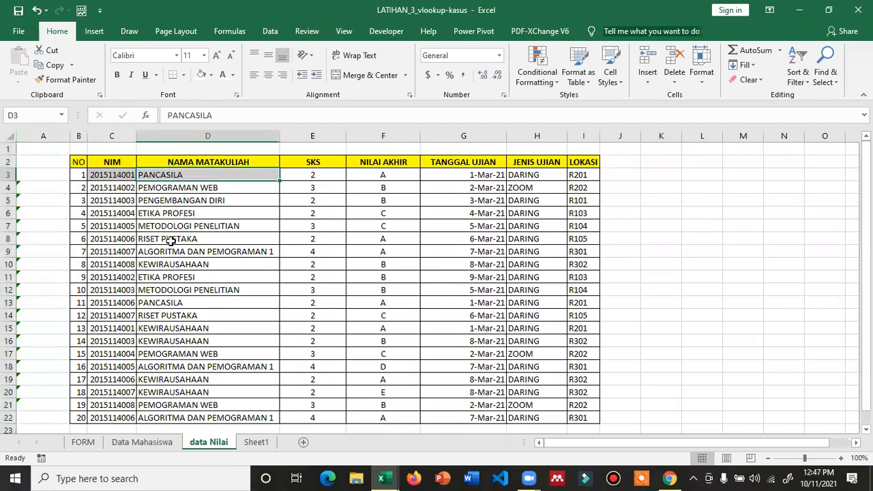
click(120, 175)
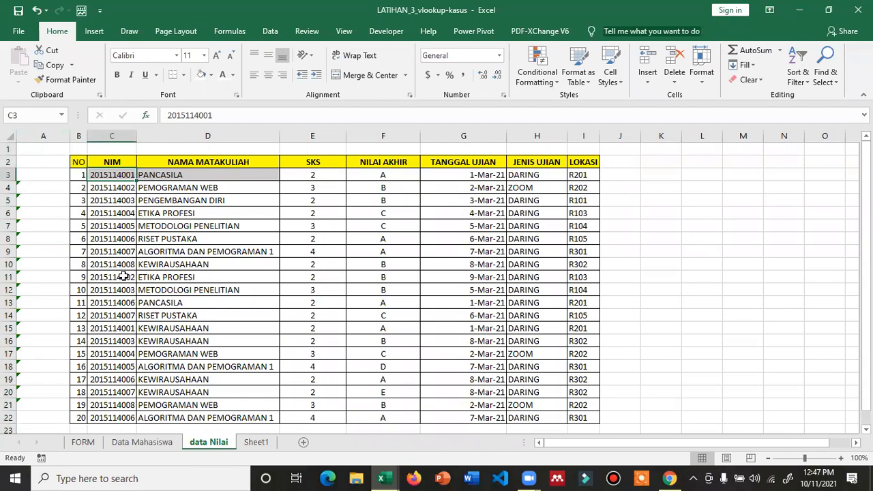
- Shade the first student's cells C3 and C15:D15 grey
drag(121, 326, 185, 328)
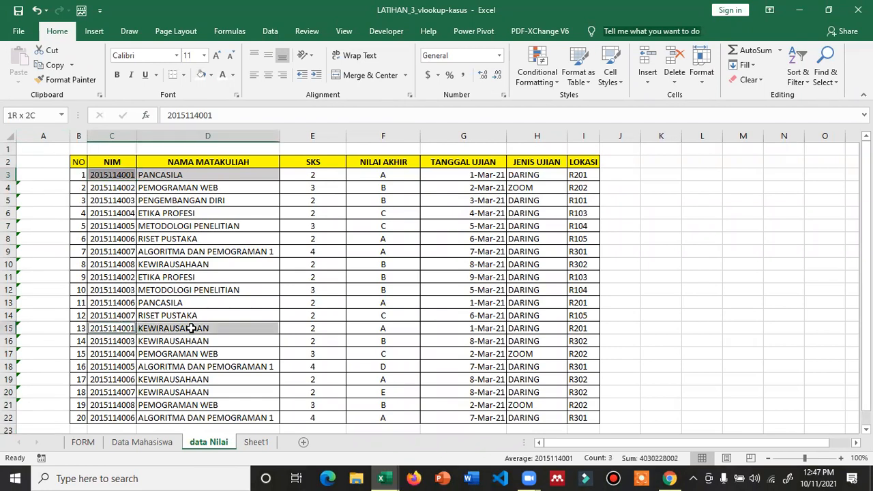
click(210, 77)
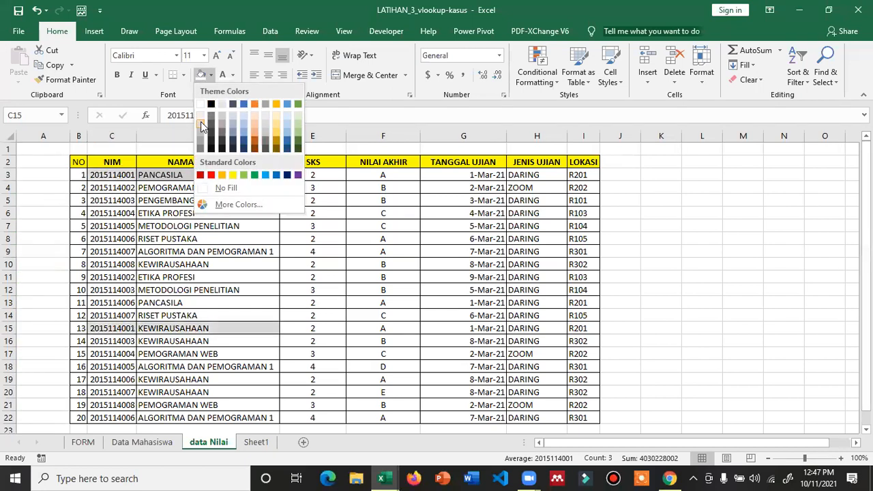
click(200, 122)
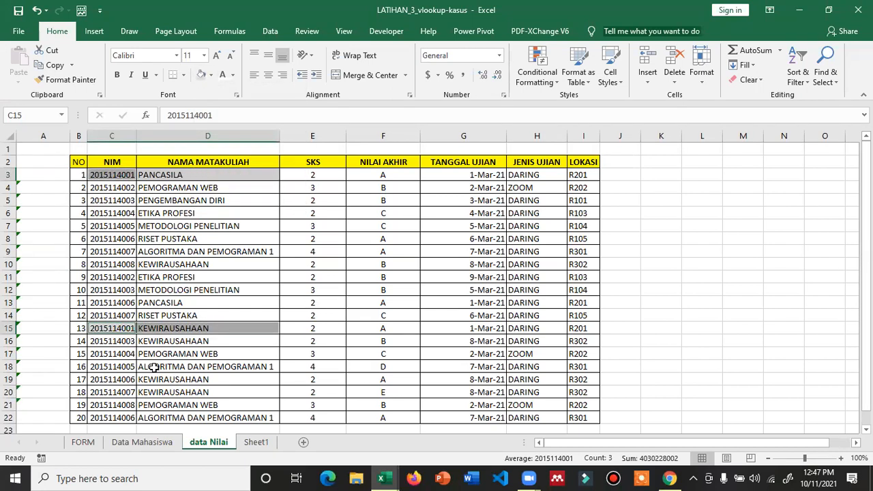
scroll(155, 368, down, 1)
scroll(472, 105, up, 1)
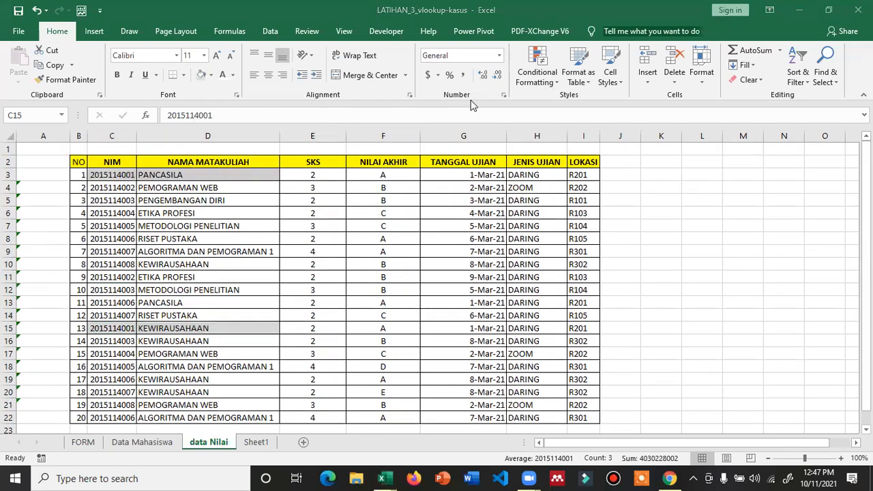
click(163, 199)
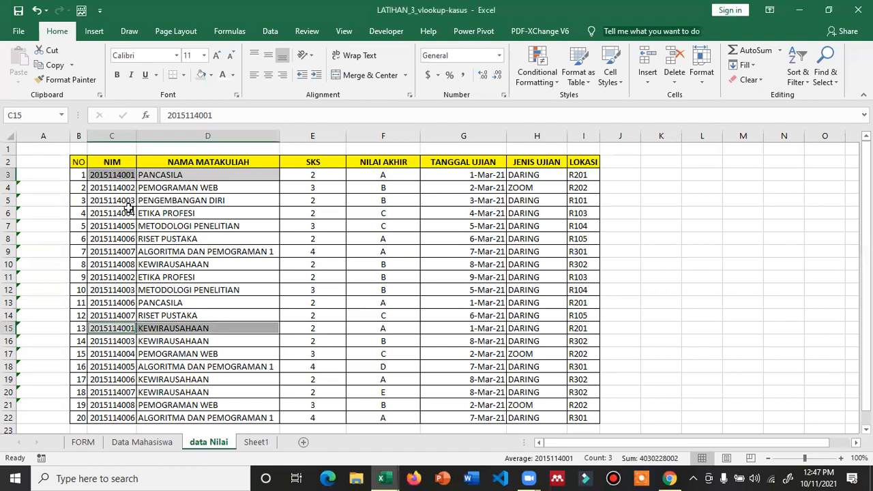
- Fill C6:D6 and C17:D17 orange, then select C7:D7 and C18:D18
drag(108, 213, 184, 211)
click(212, 74)
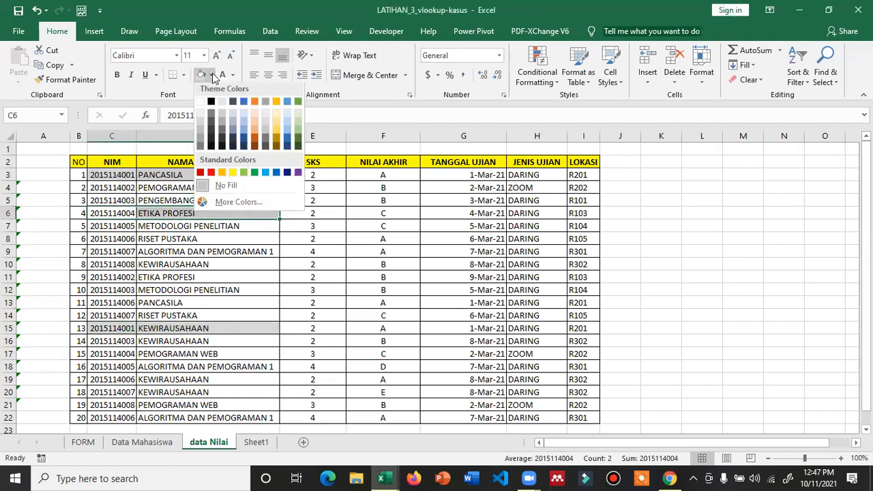
click(232, 174)
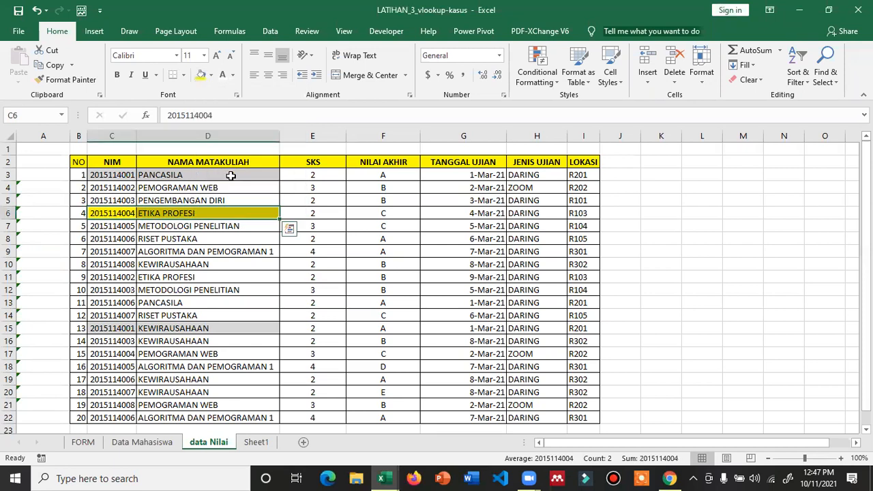
click(212, 74)
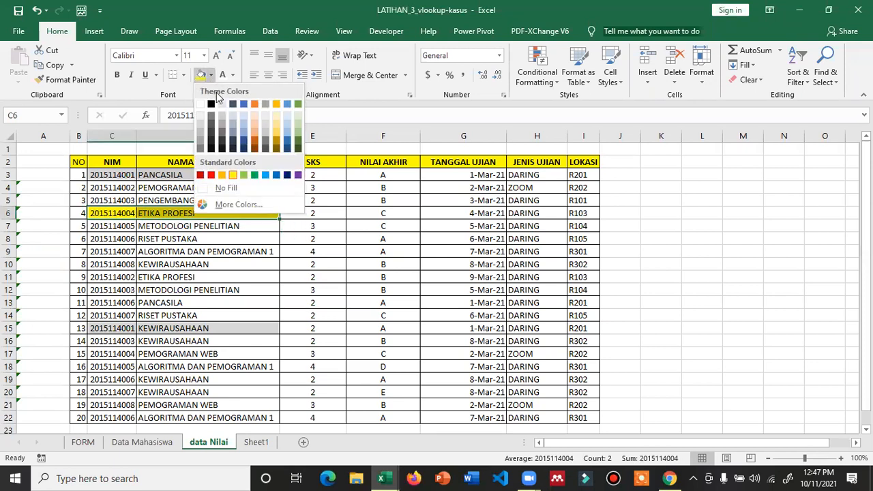
click(222, 175)
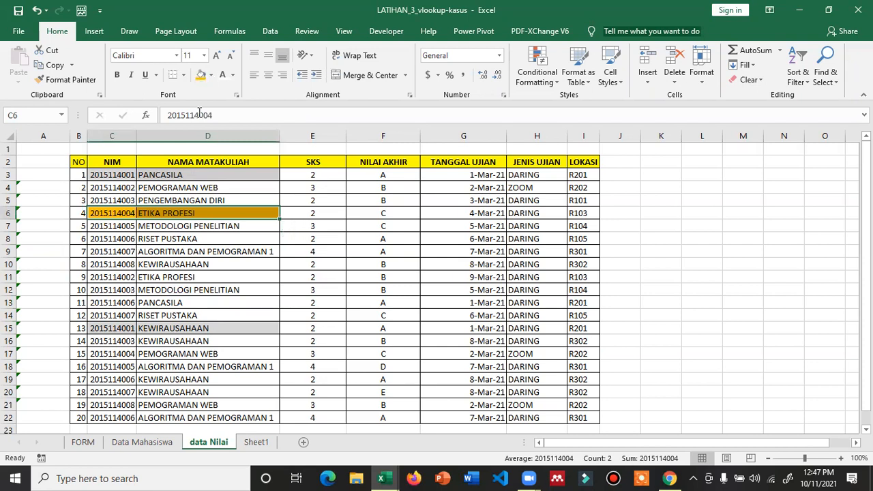
drag(117, 355, 214, 355)
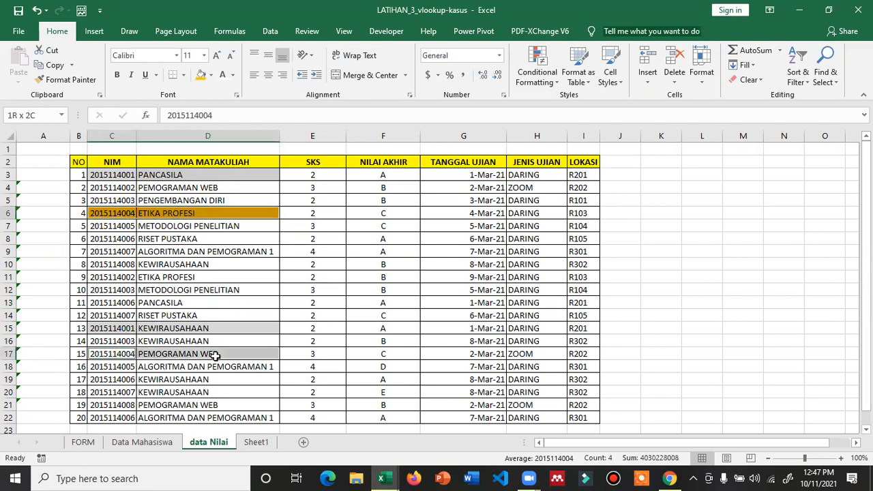
click(200, 75)
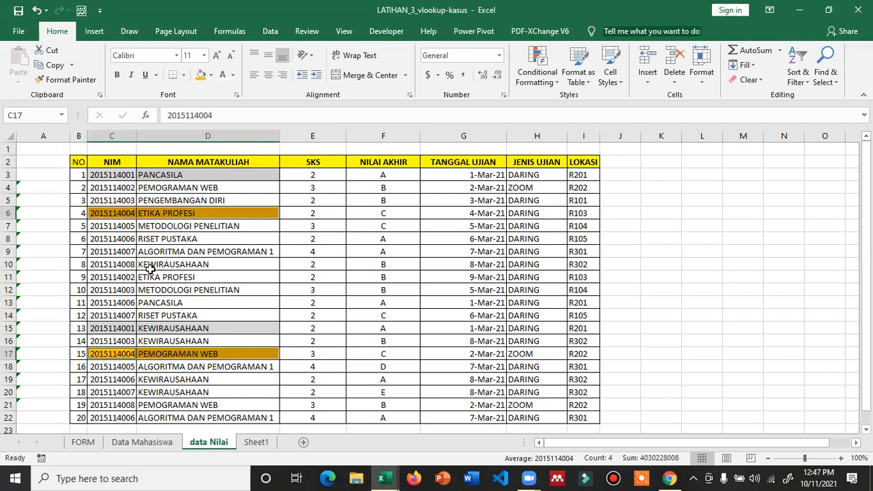
drag(120, 226, 160, 226)
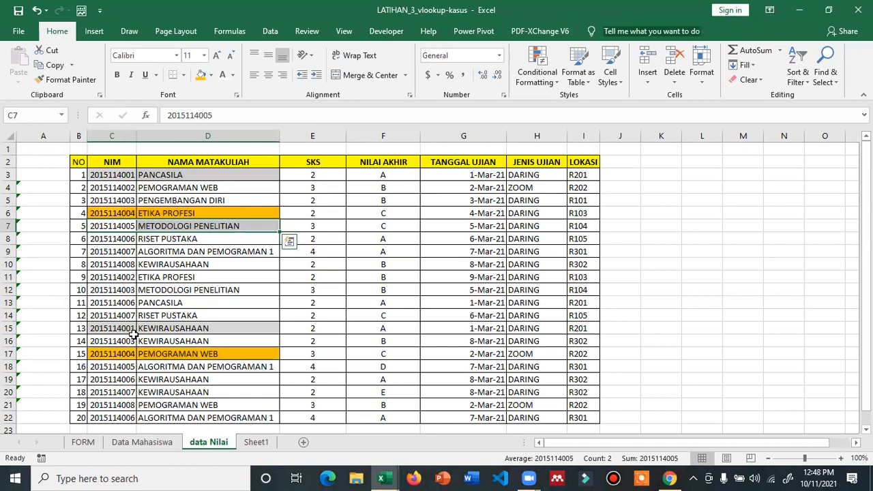
drag(116, 367, 208, 368)
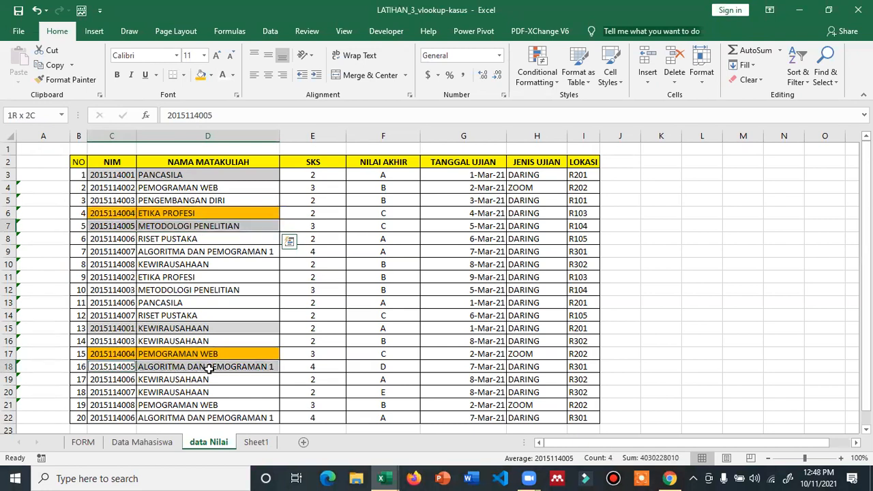
- Fill C8:D8, C13:D13, C19:D19 and C22:D22 light blue
click(166, 268)
drag(120, 240, 221, 238)
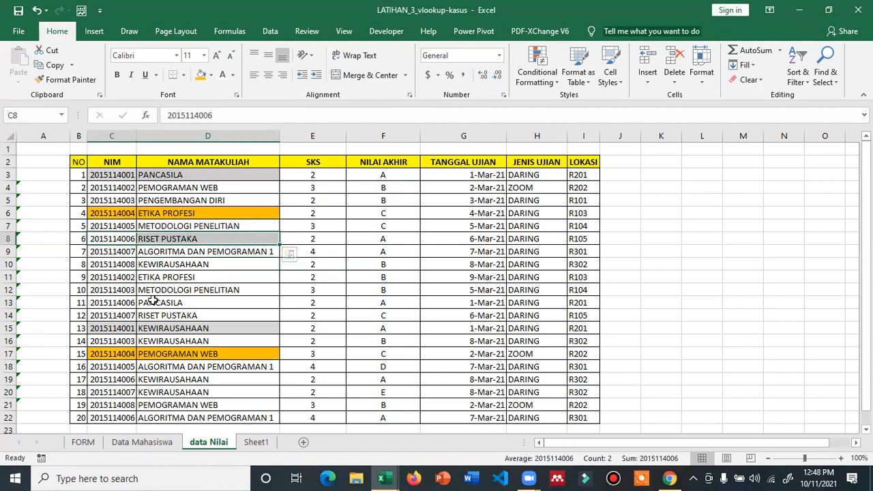
drag(116, 303, 213, 303)
drag(107, 382, 225, 381)
drag(99, 420, 233, 416)
click(210, 75)
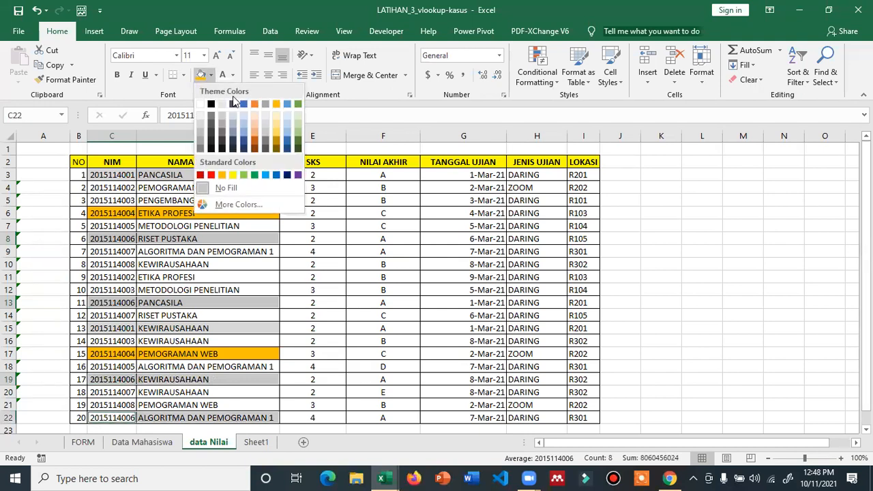
click(244, 123)
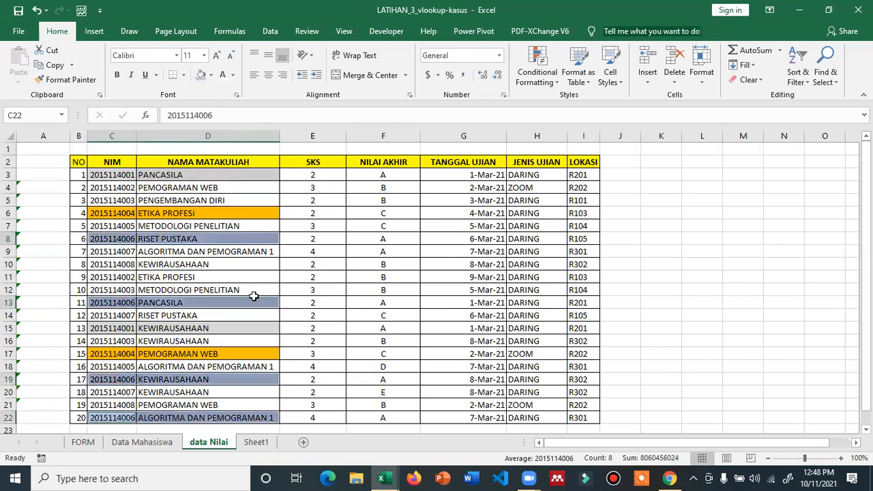
click(319, 317)
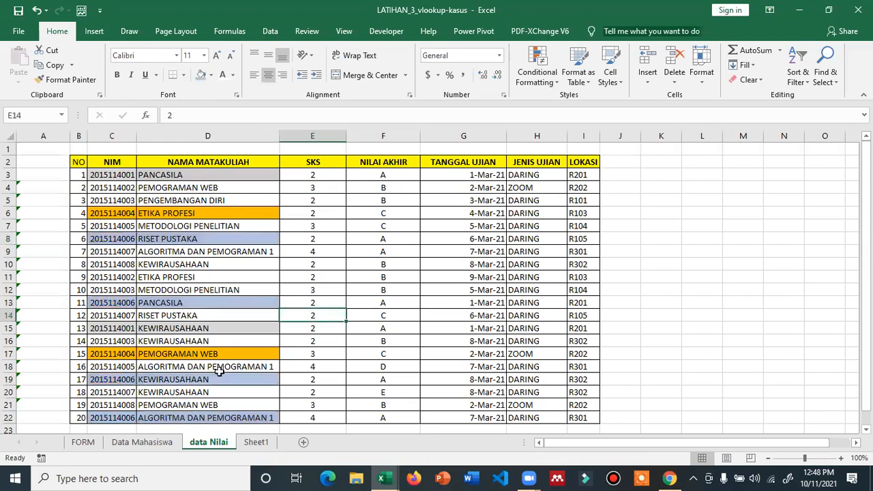
- Check the blue-shaded courses in rows 8, 13, 19 and the row 22 credit and grade
click(195, 242)
click(186, 302)
click(184, 378)
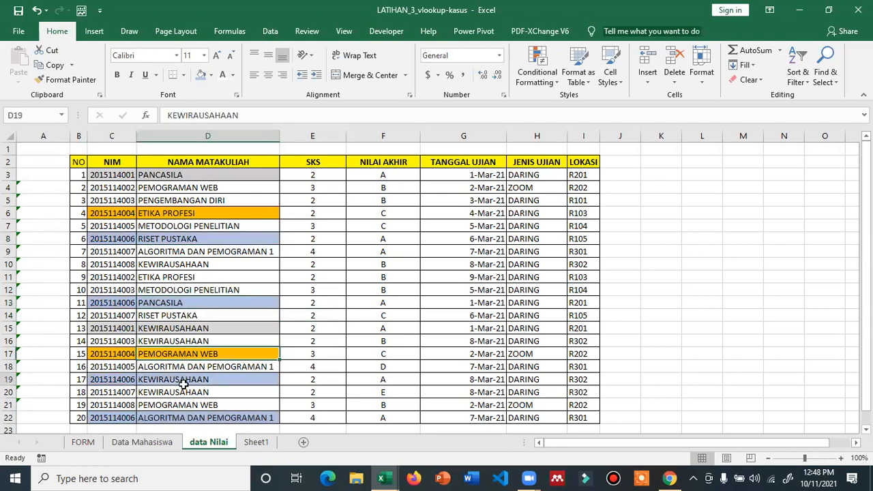
click(311, 421)
click(371, 416)
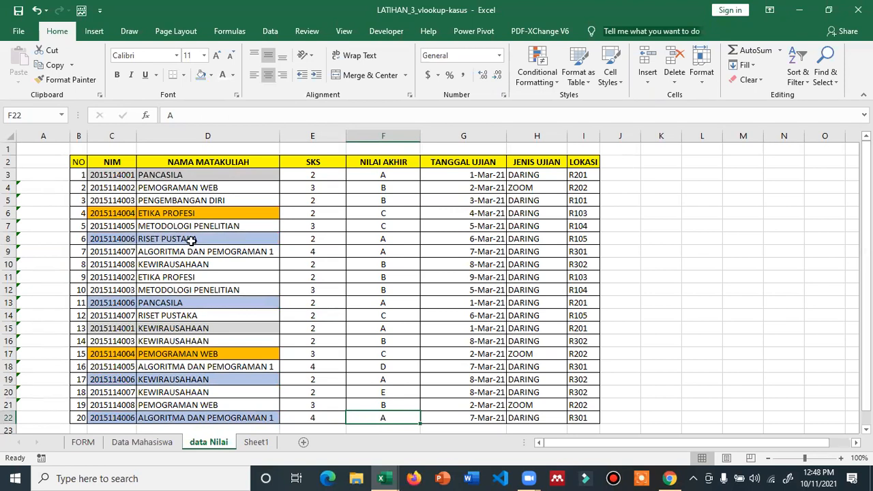
- On the FORM sheet, enter a student password in the Password cell to load a student
click(89, 442)
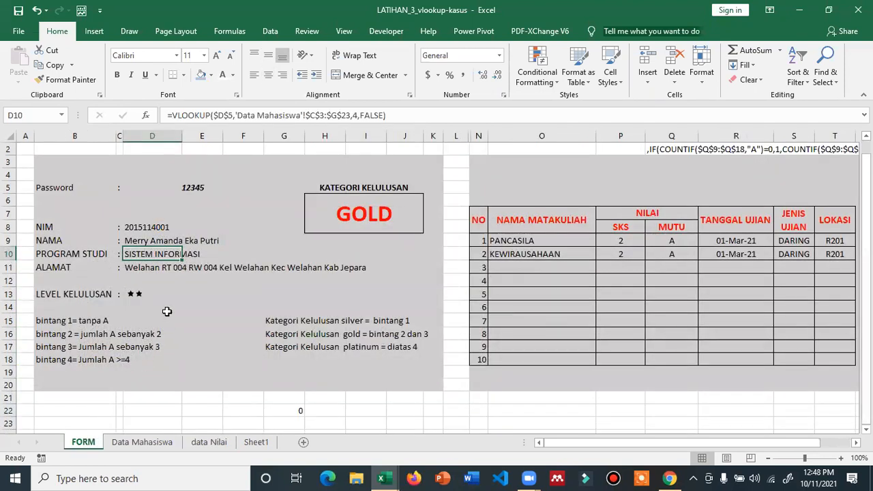
click(219, 186)
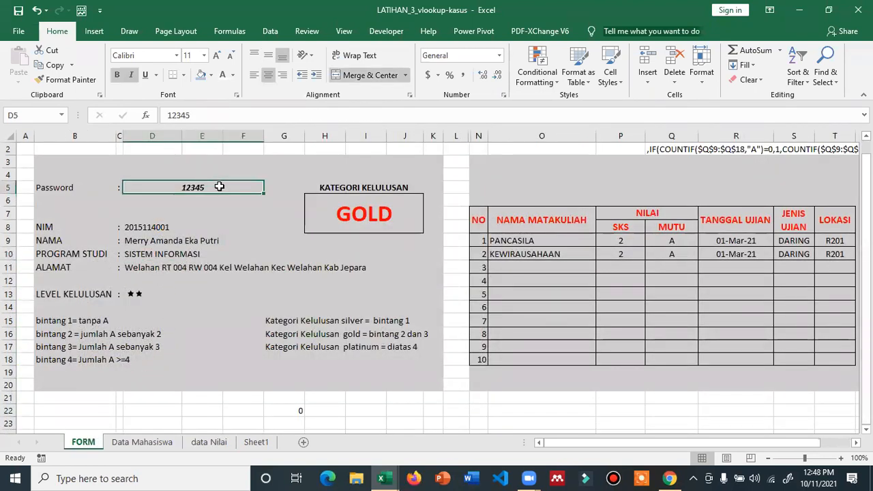
click(144, 442)
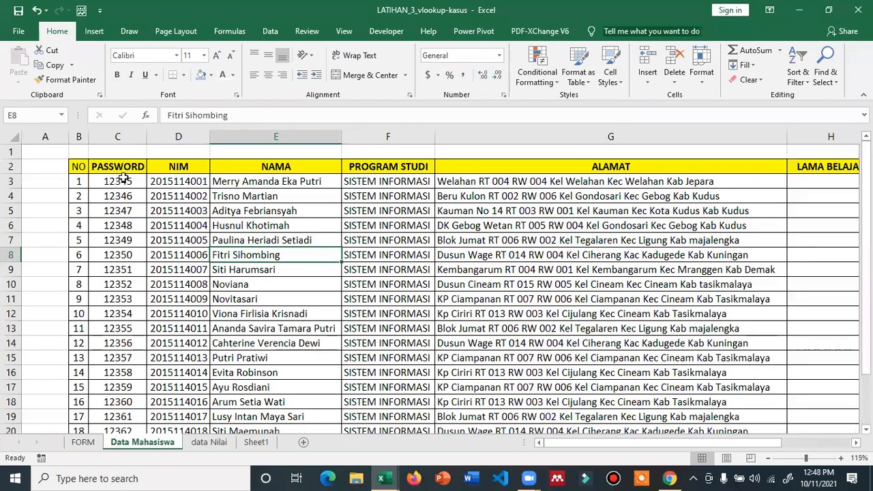
click(82, 442)
text(12346)
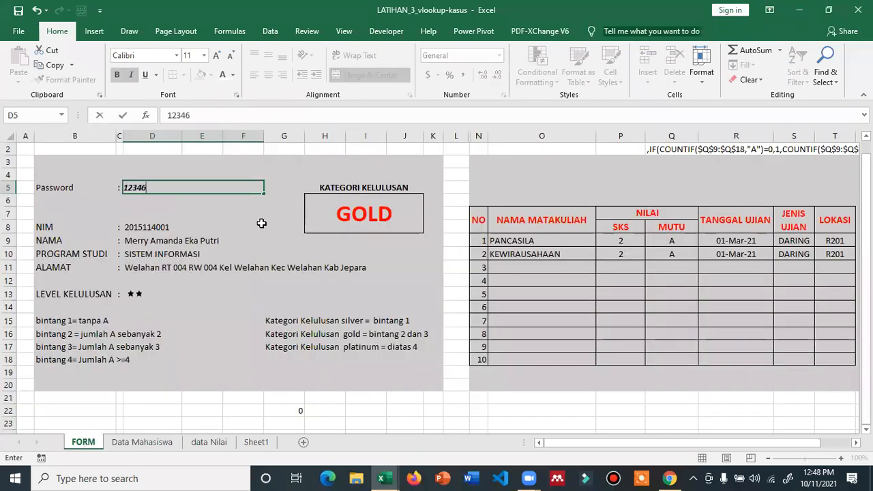
key(Return)
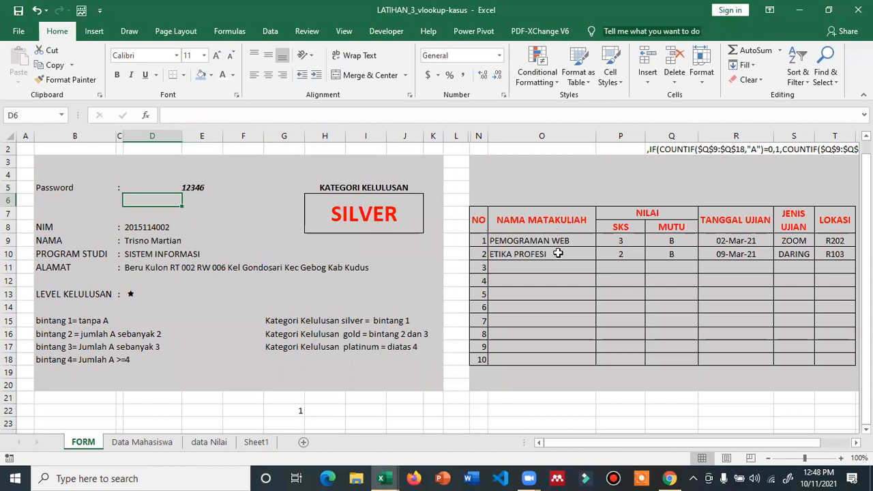
- Check the data Nilai and student data sheets, then enter another student password on the form
click(209, 442)
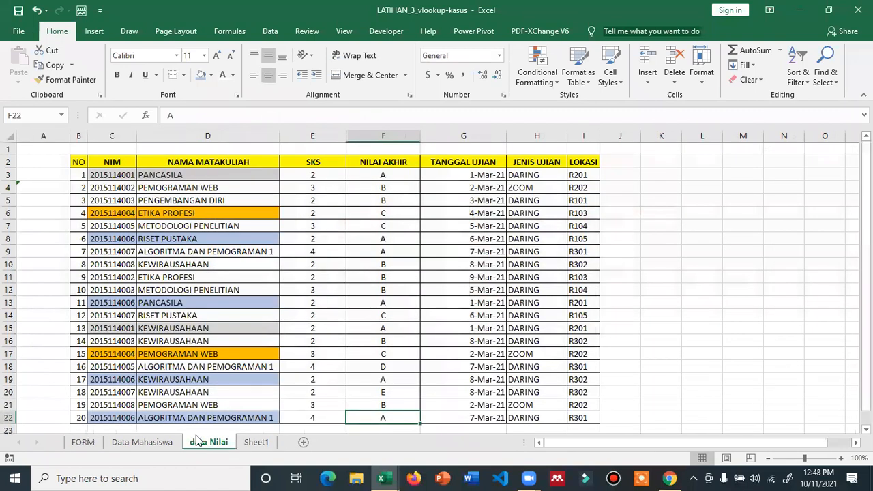
click(131, 442)
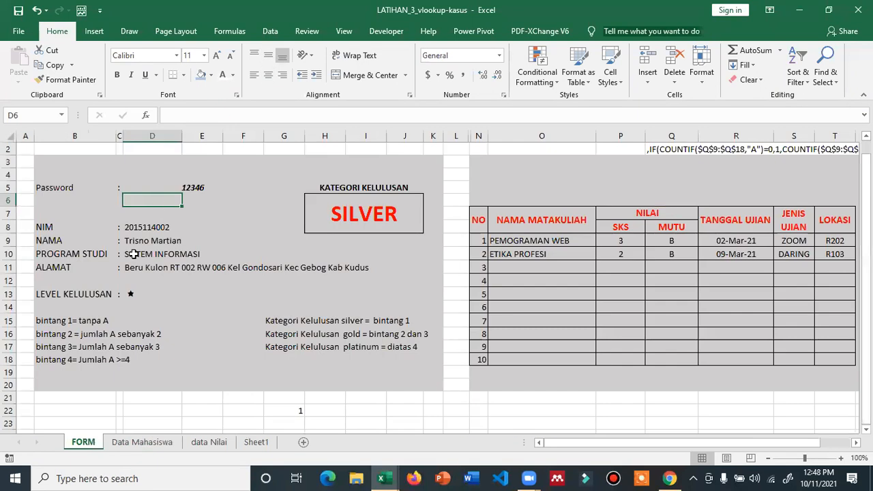
click(92, 442)
click(171, 182)
text(1)
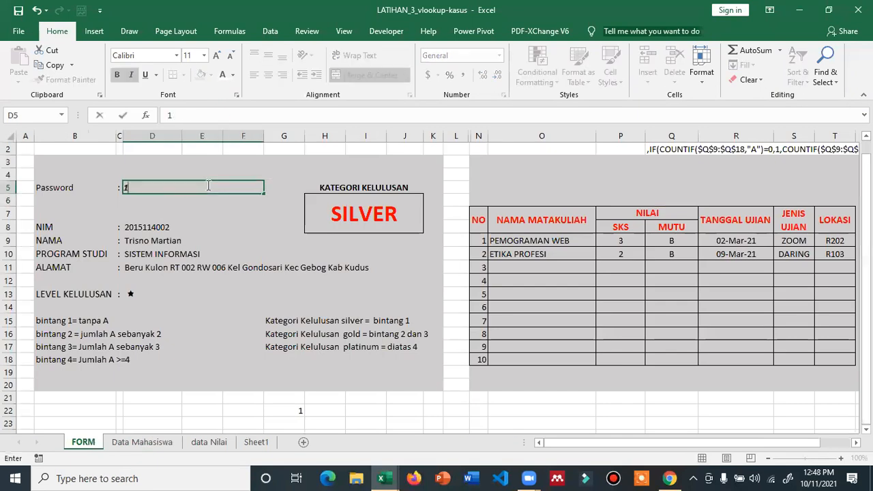
text(2350)
key(Return)
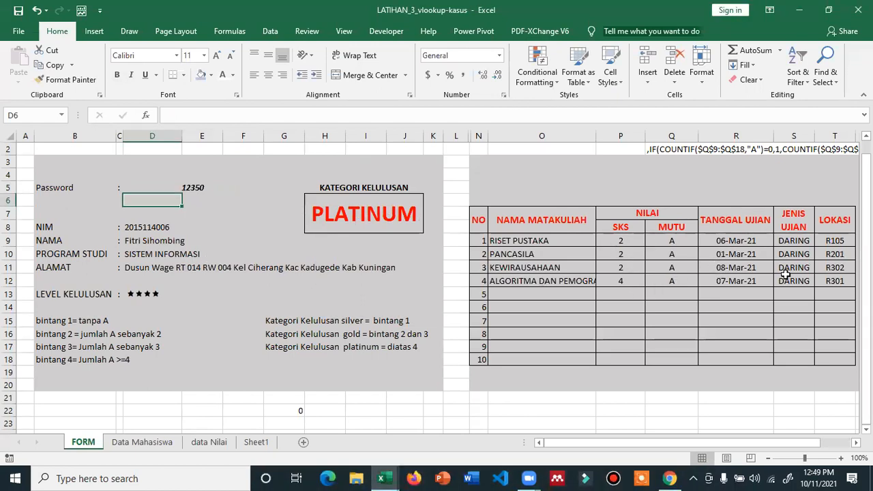
- Inspect the NIM, NAMA, PROGRAM STUDI, ALAMAT and star rating formulas on the form
click(145, 230)
click(144, 240)
click(141, 254)
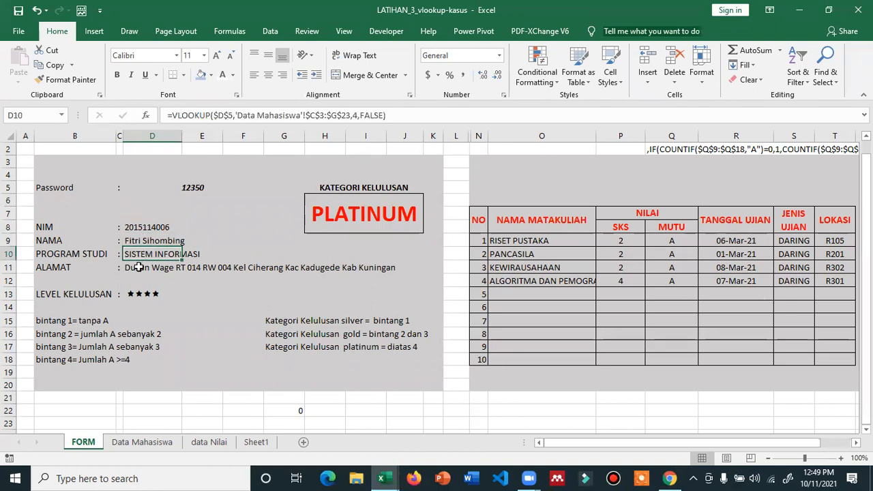
click(138, 267)
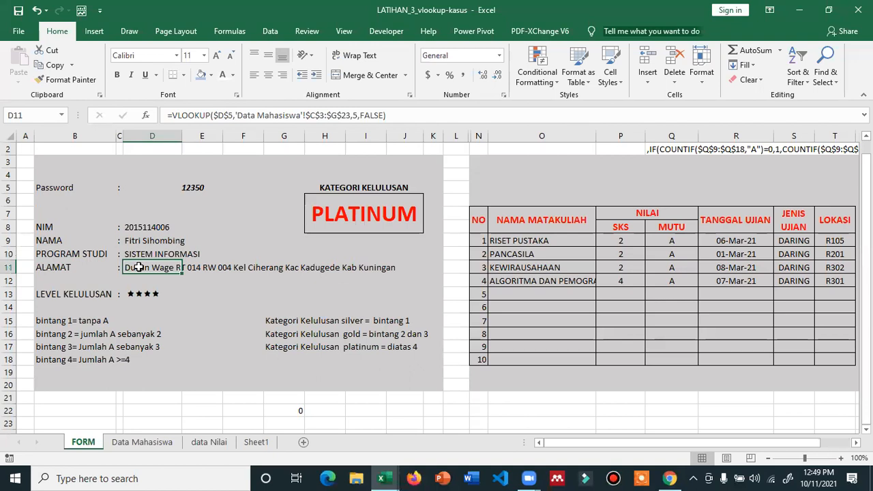
click(141, 295)
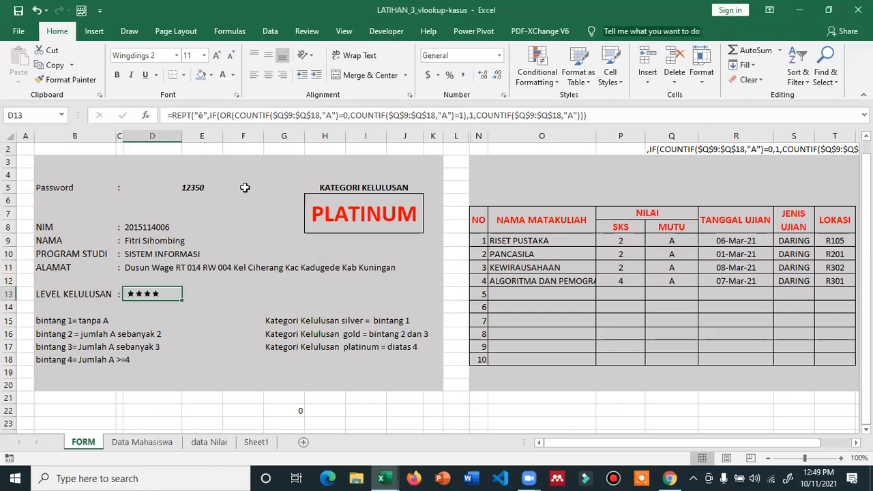
- Enter two more passwords, ending on the SILVER, one-star student's details
click(194, 186)
text(12)
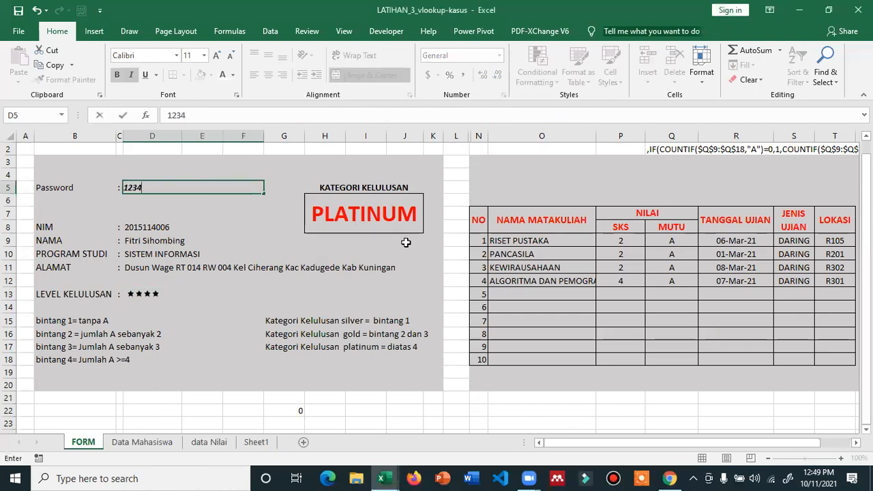
key(Return)
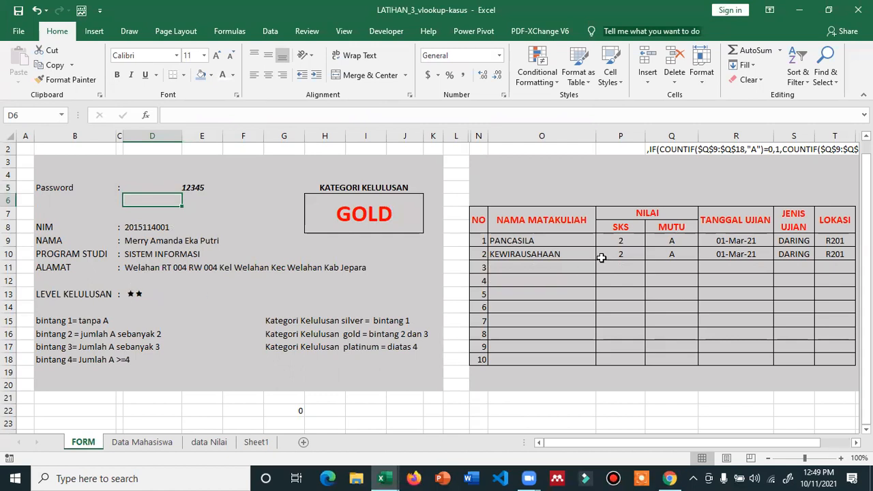
click(208, 189)
text(1234)
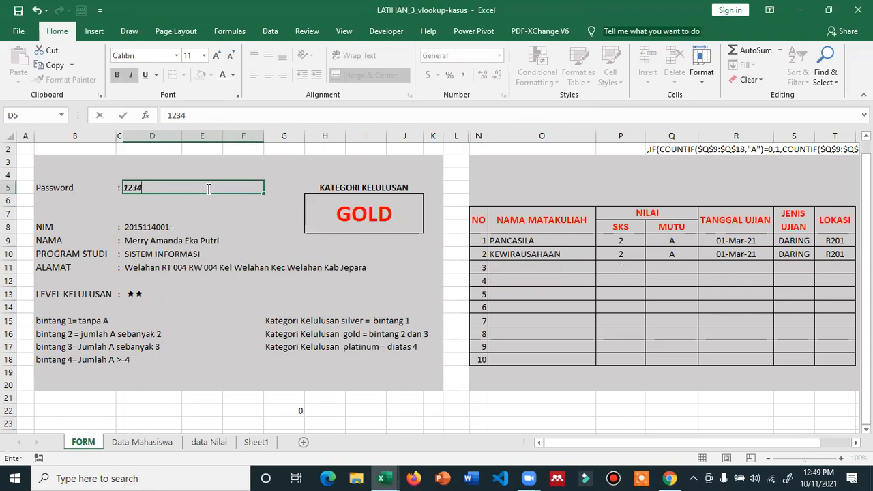
text(6)
key(Return)
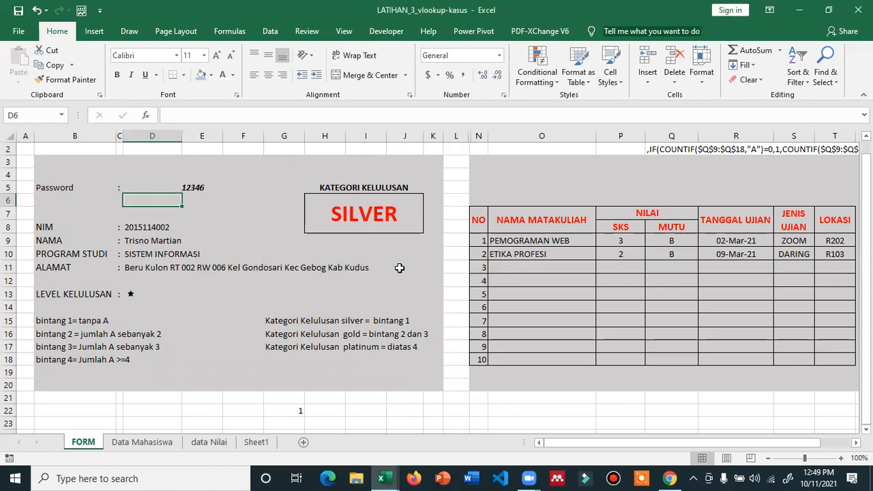
click(377, 283)
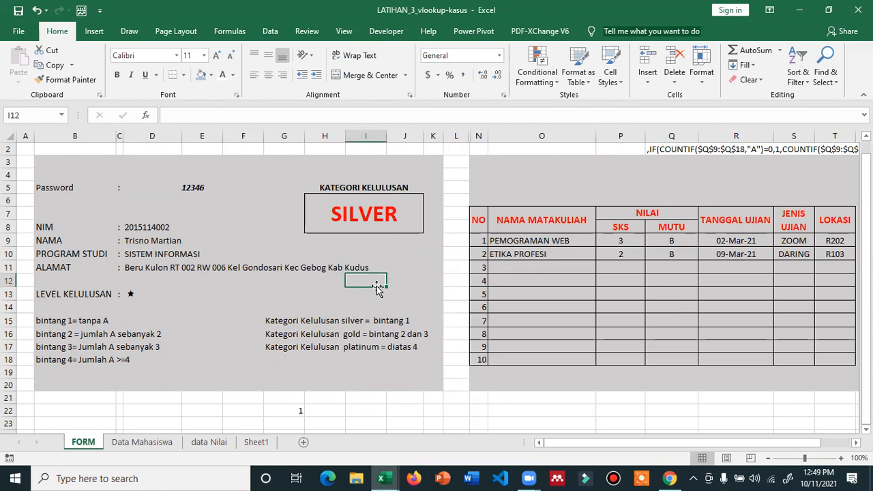
- Look over the student table on the Data Mahasiswa sheet
click(151, 444)
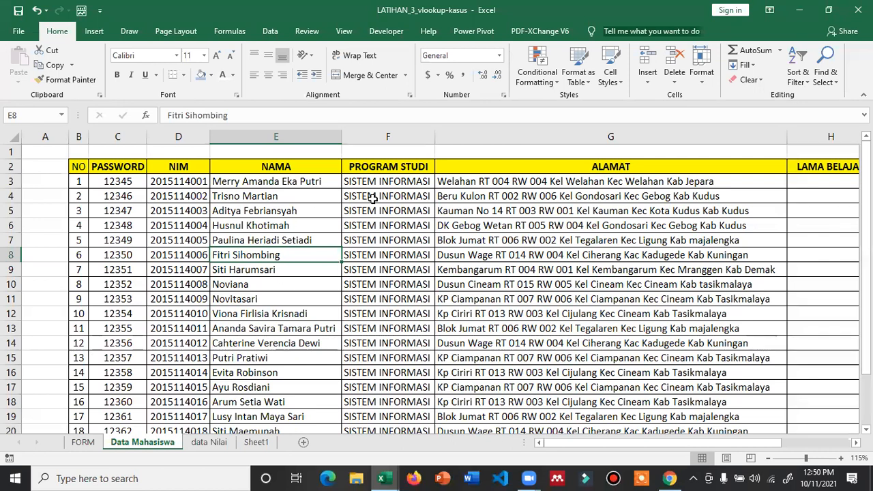
scroll(270, 334, down, 2)
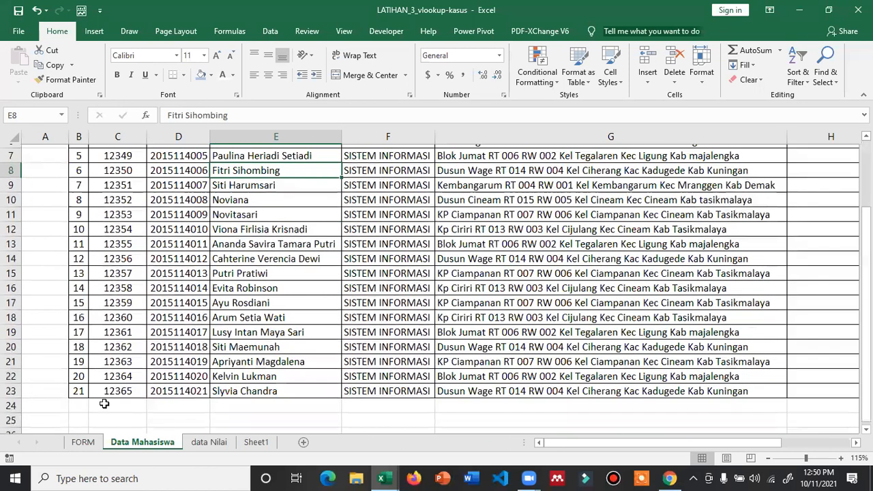
scroll(118, 415, up, 2)
- On data Nilai, review the first PANCASILA record's student number, SKS, grade, exam date, type and location
click(203, 442)
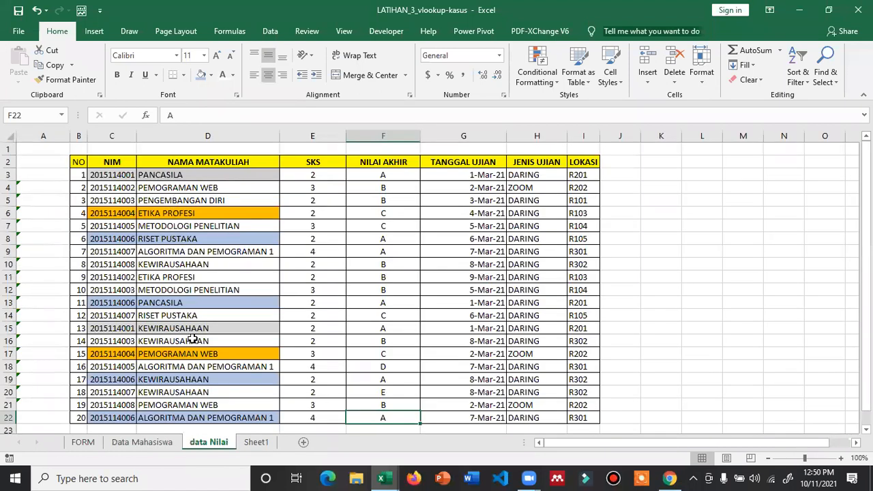
click(100, 173)
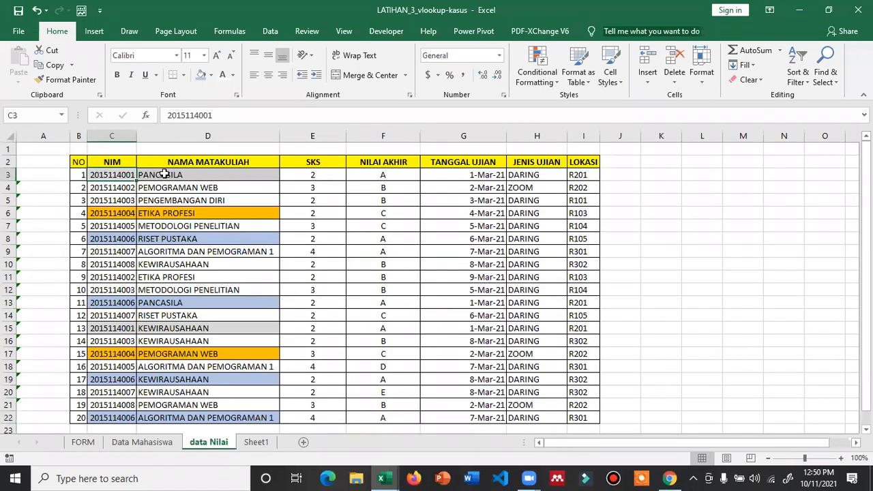
click(205, 174)
click(299, 175)
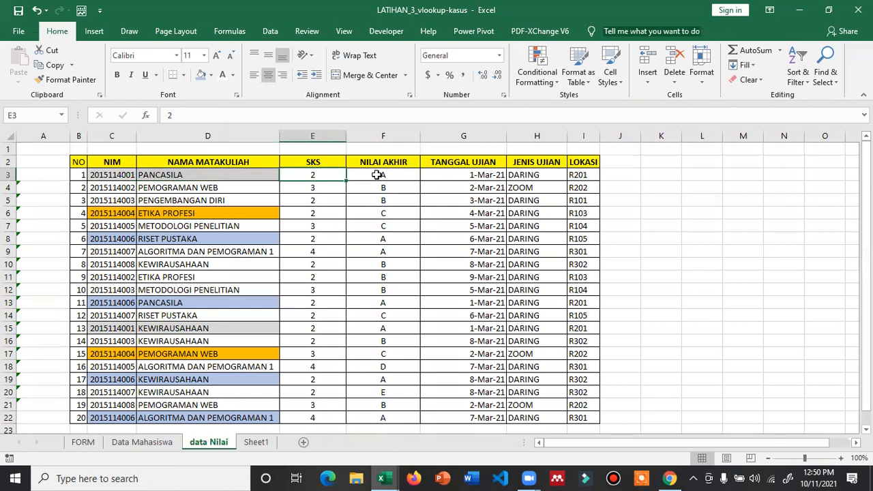
click(376, 175)
click(457, 175)
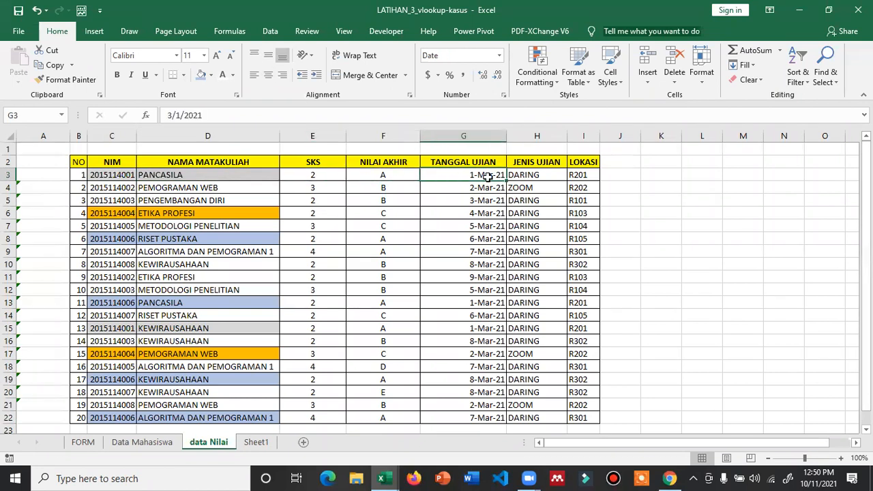
click(553, 177)
click(581, 175)
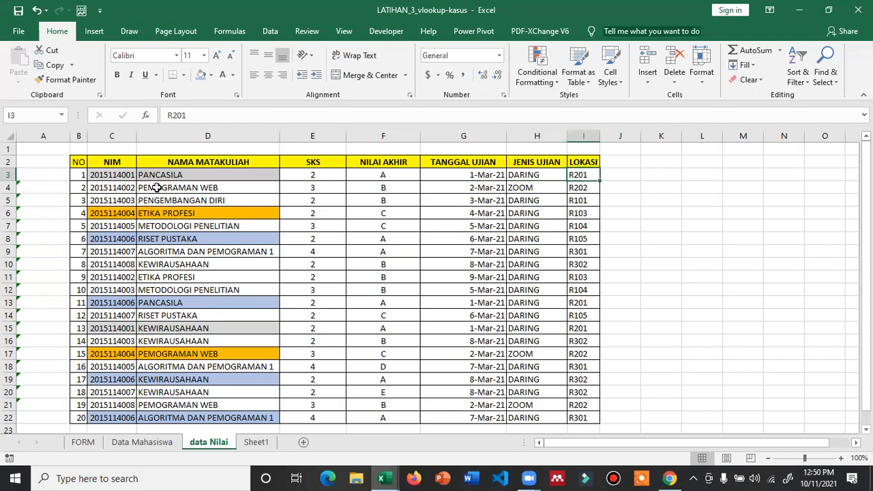
- Point out the PEMOGRAMAN WEB, ETIKA PROFESI, ALGORITMA DAN PEMOGRAMAN 1, RISET PUSTAKA, PANCASILA and KEWIRAUSAHAAN records
click(120, 213)
click(147, 354)
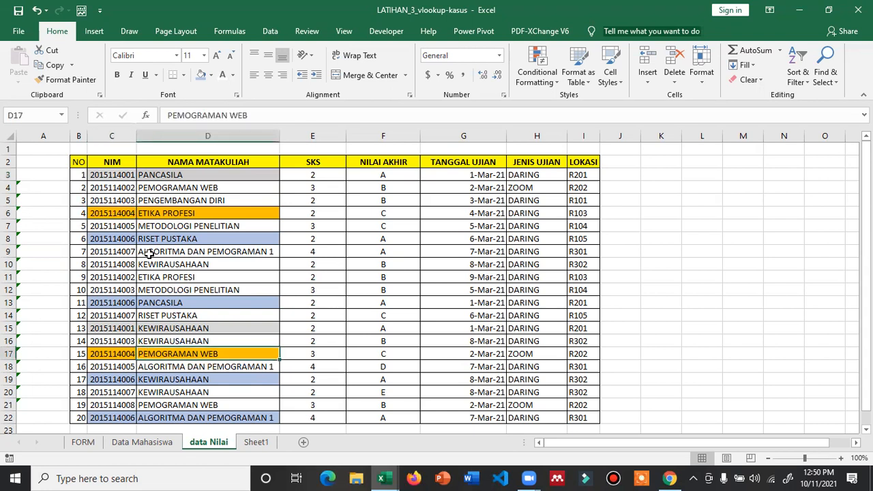
click(164, 214)
click(122, 213)
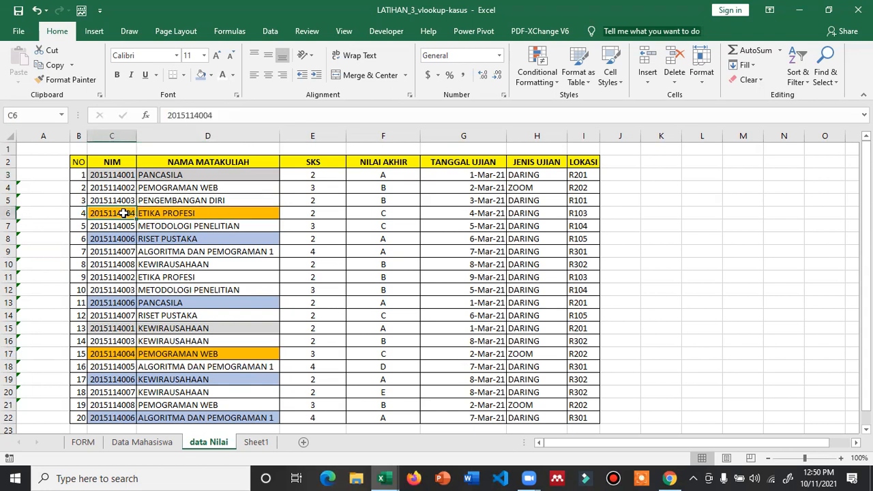
click(141, 354)
click(152, 214)
click(156, 361)
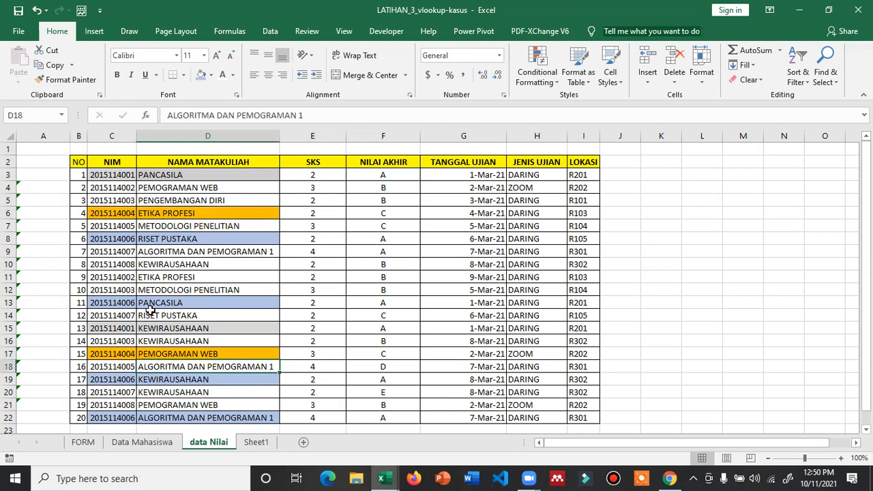
click(159, 238)
click(156, 303)
click(156, 379)
click(156, 418)
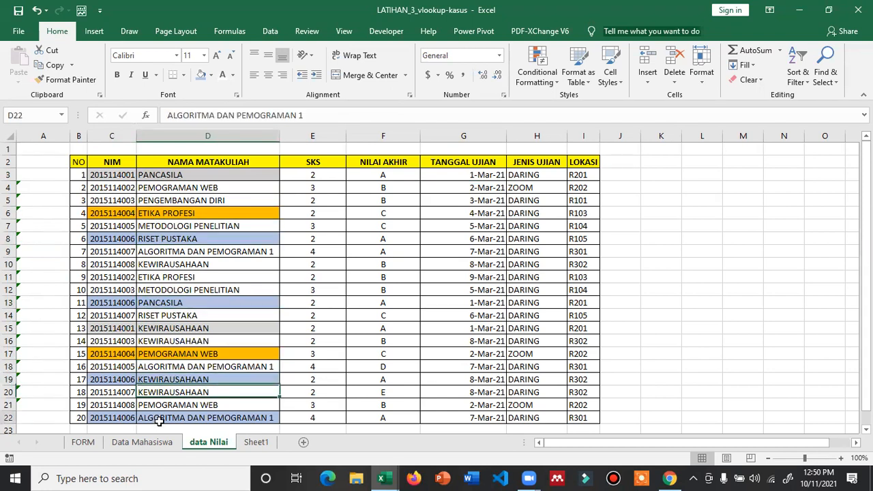
- Review the grades in F22, F18, F13, F7 and F4 and the student numbers in column C
click(373, 418)
click(383, 367)
click(392, 302)
click(390, 226)
click(388, 187)
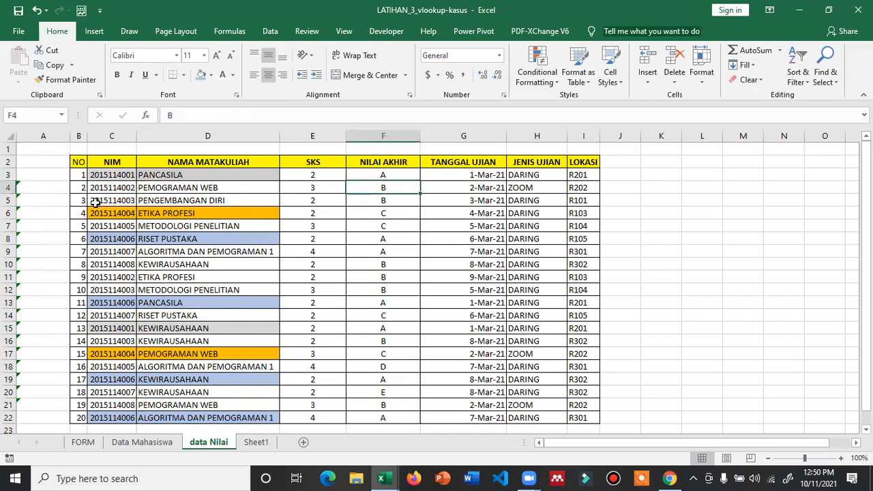
click(111, 176)
click(117, 225)
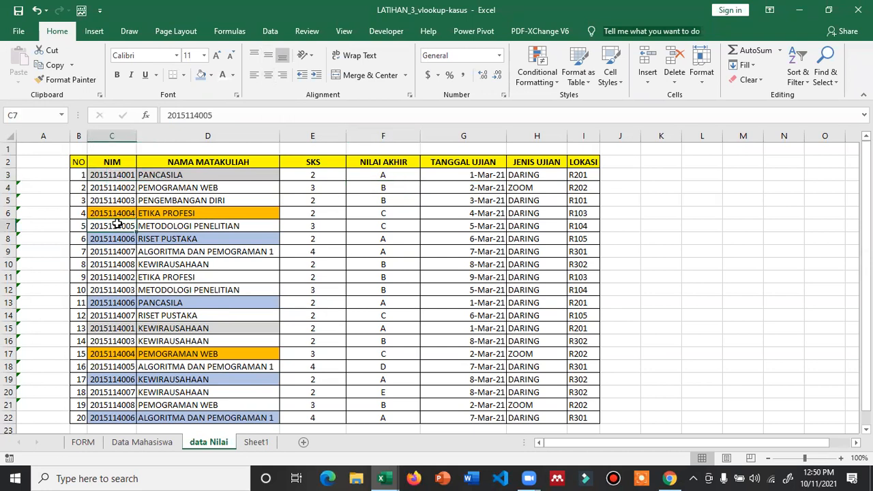
scroll(126, 306, down, 2)
click(115, 355)
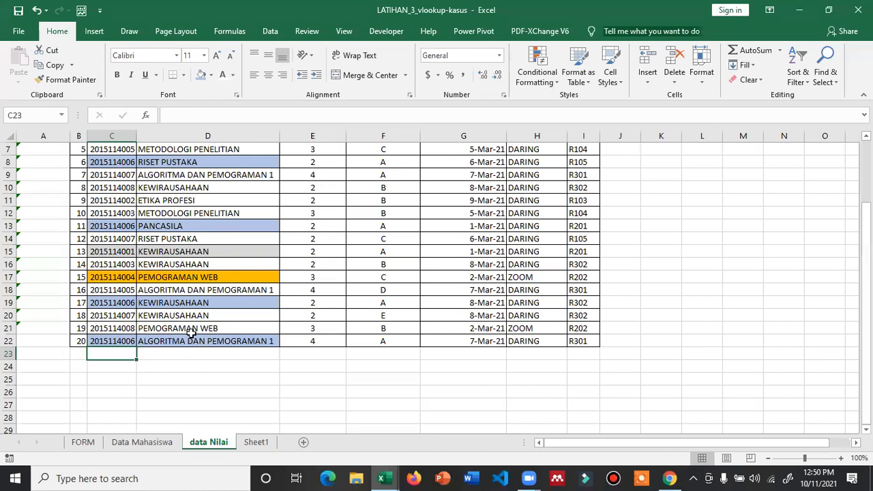
- Flip through the FORM, Data Mahasiswa and data Nilai sheets
click(80, 444)
click(167, 447)
click(208, 444)
- Return to the FORM sheet and bring the Soal_latihan3_Jawaban workbook window to the front
click(95, 445)
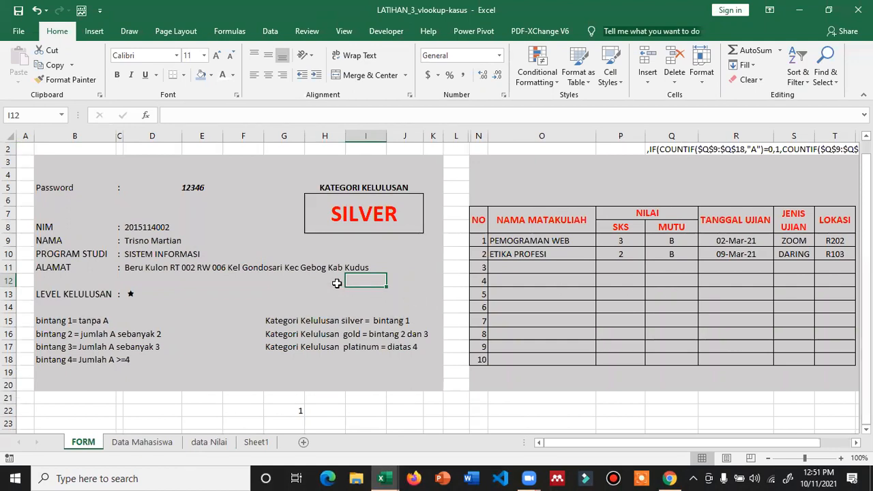
mouse_move(381, 476)
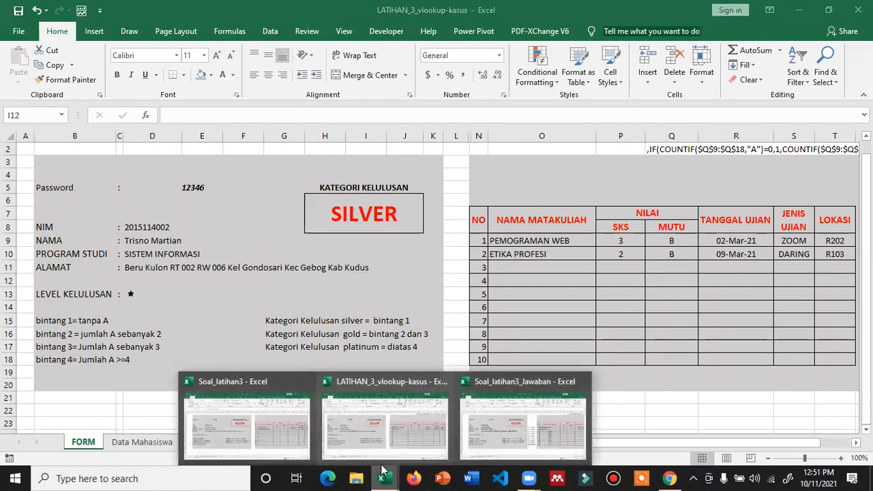
click(484, 427)
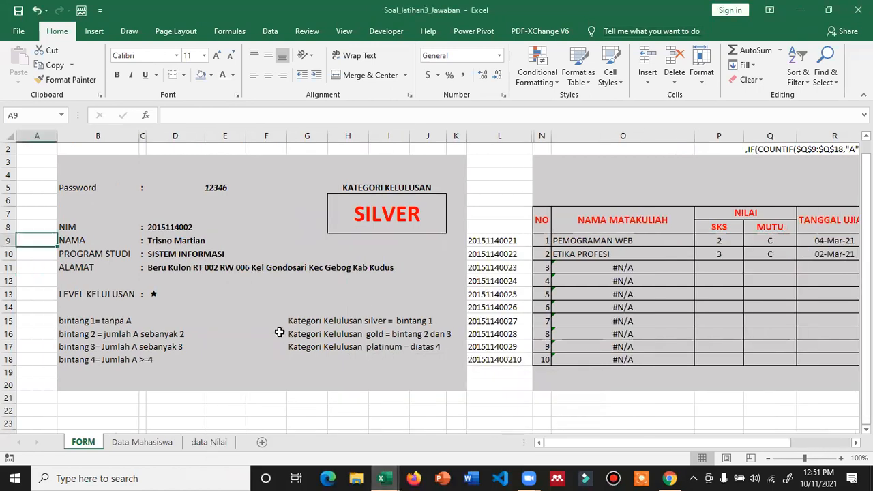
- Clear the student keys in column L and all course results in O9:T18
click(506, 137)
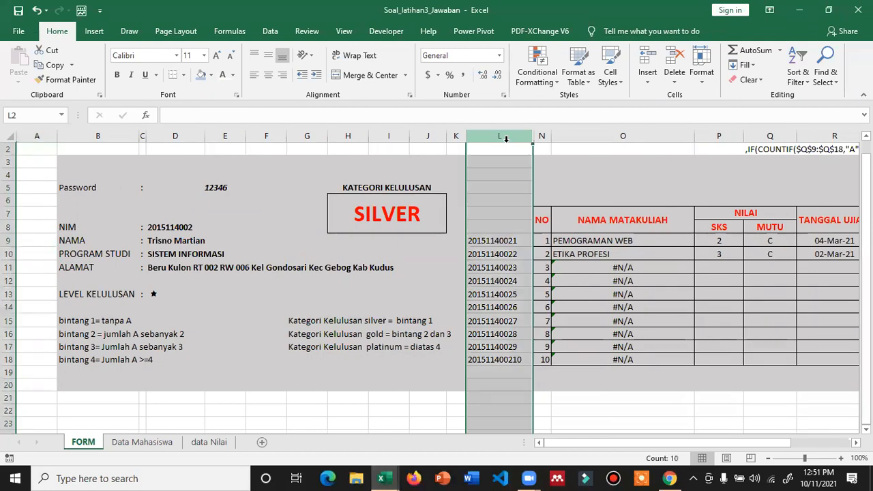
key(Delete)
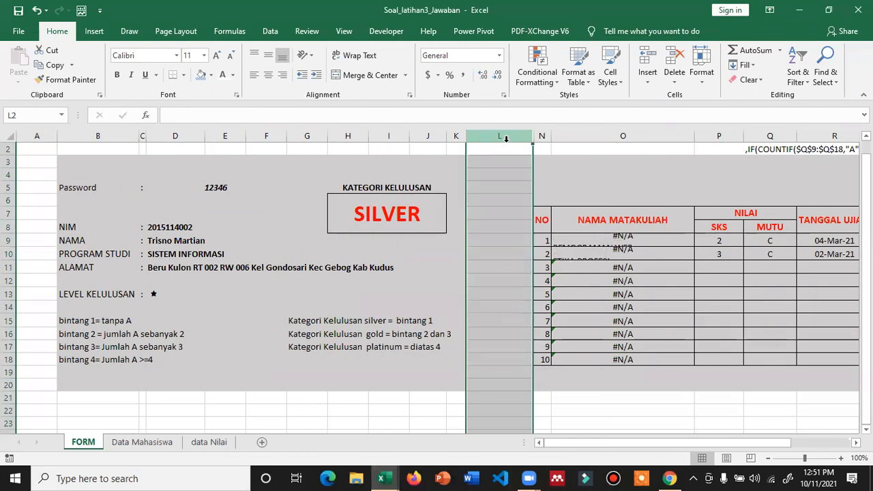
drag(577, 240, 712, 307)
drag(776, 351, 795, 357)
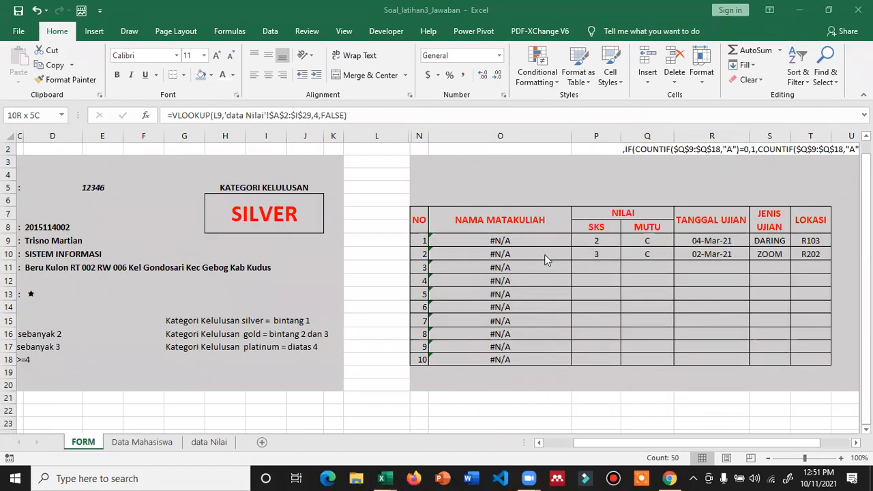
click(520, 241)
drag(520, 240, 796, 358)
key(Delete)
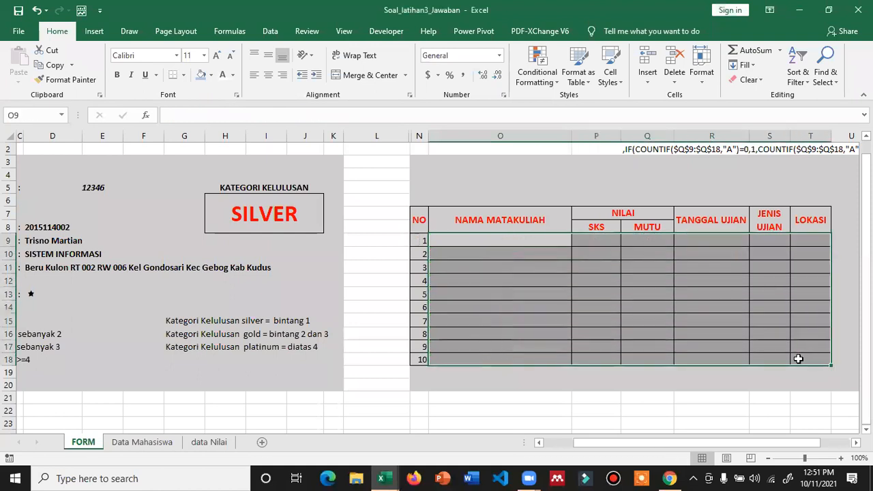
- Clear the NIM, name, program and address results in D8:D11
click(557, 442)
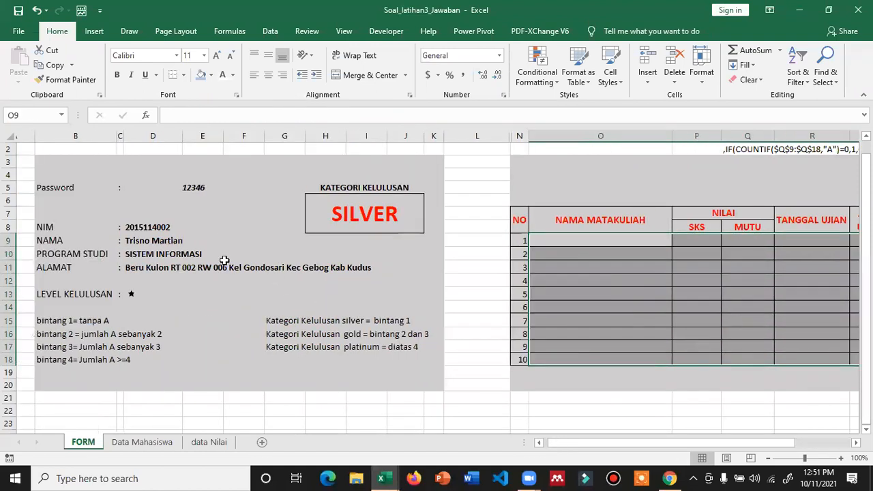
click(184, 227)
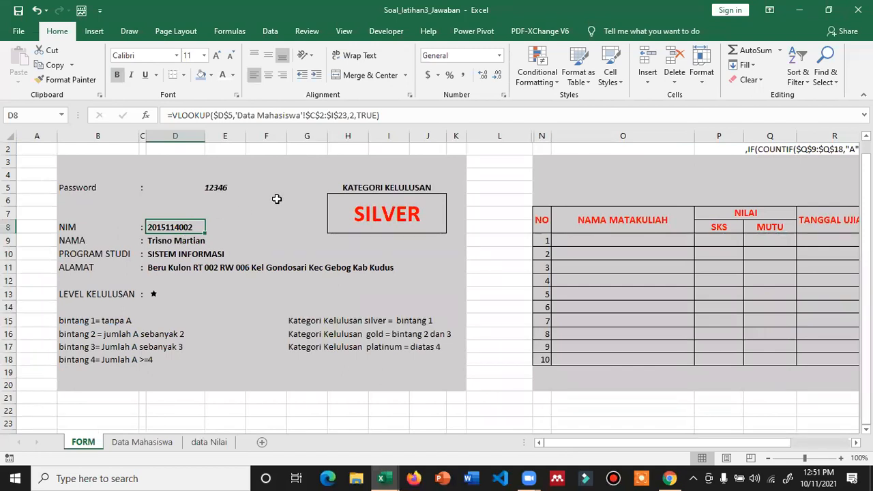
key(shift+Down)
key(shift+Down)
key(shift+Down)
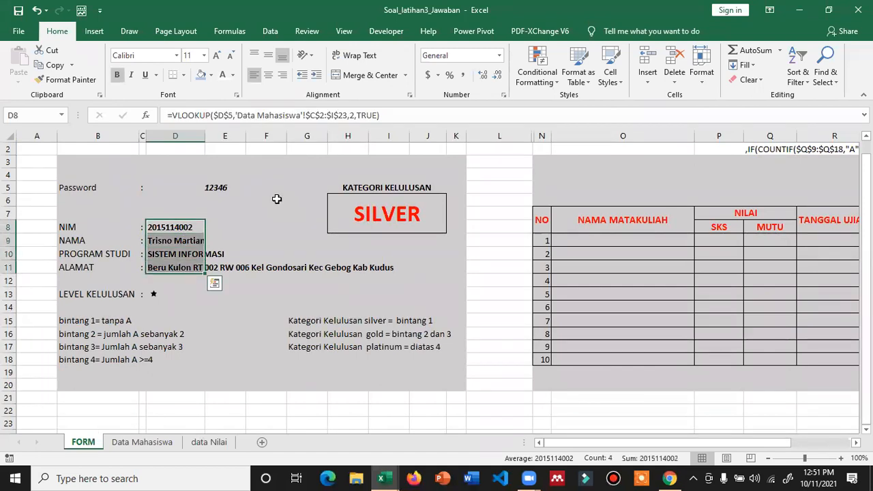
key(Delete)
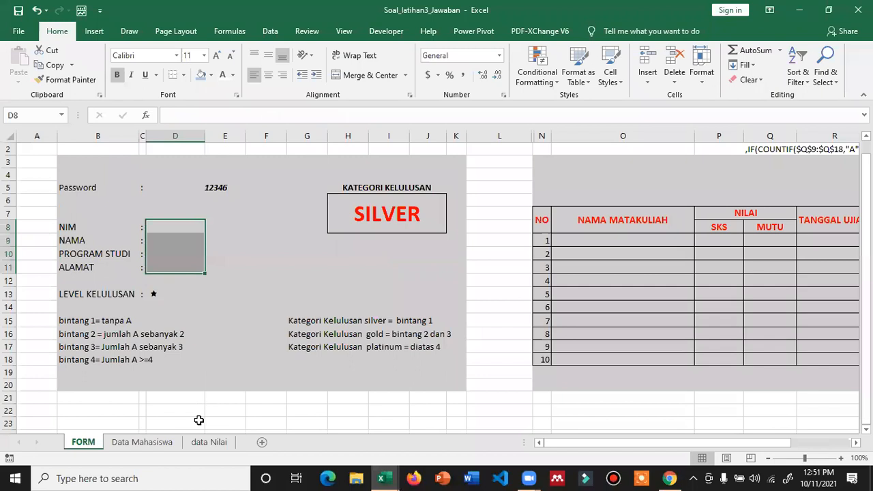
- Check the data sheets, then delete the SILVER category text on the FORM
click(208, 441)
click(142, 441)
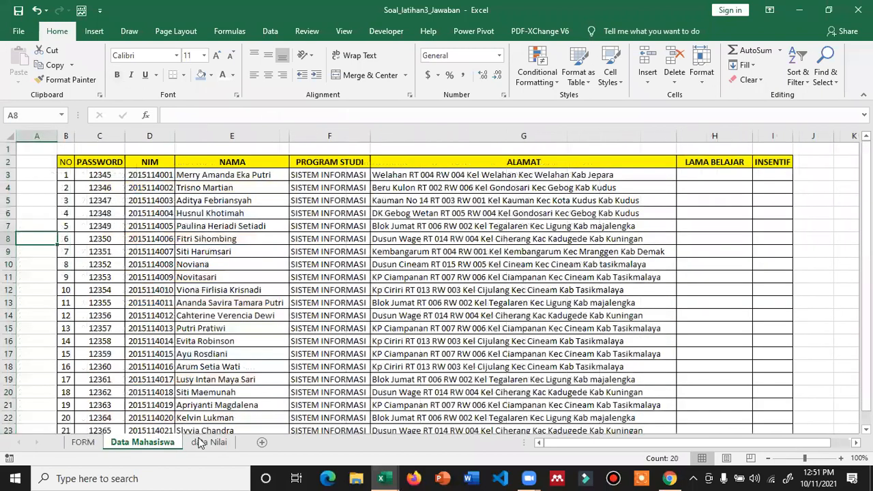
key(ctrl+Page_Down)
click(46, 133)
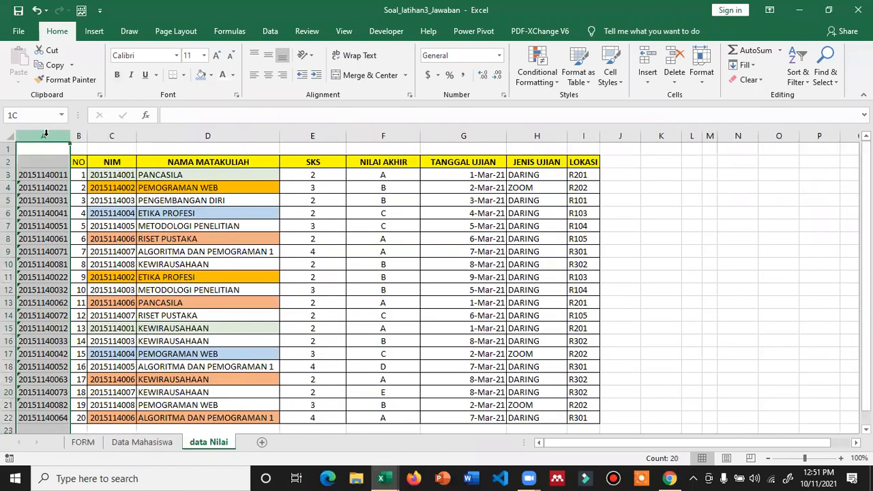
click(121, 444)
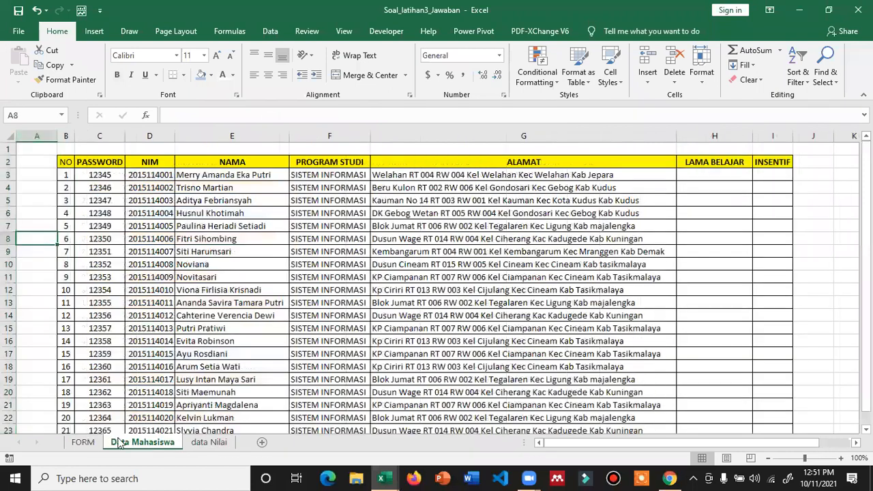
key(ctrl+Page_Up)
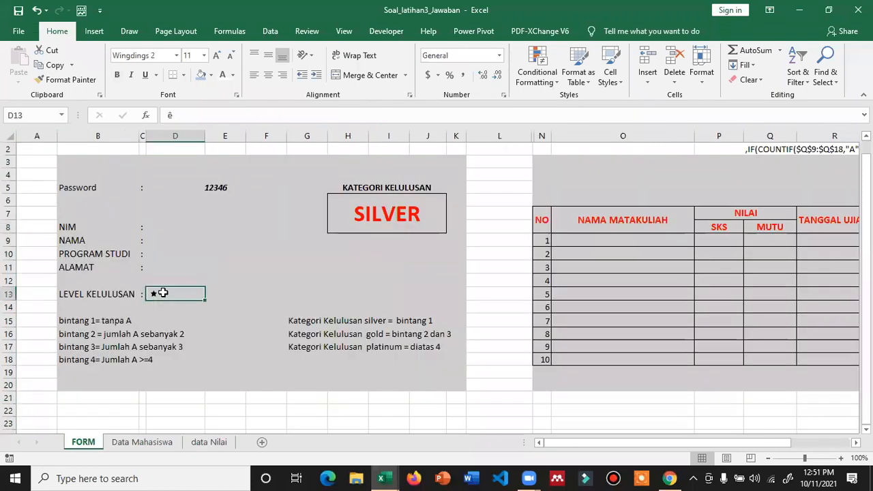
click(379, 219)
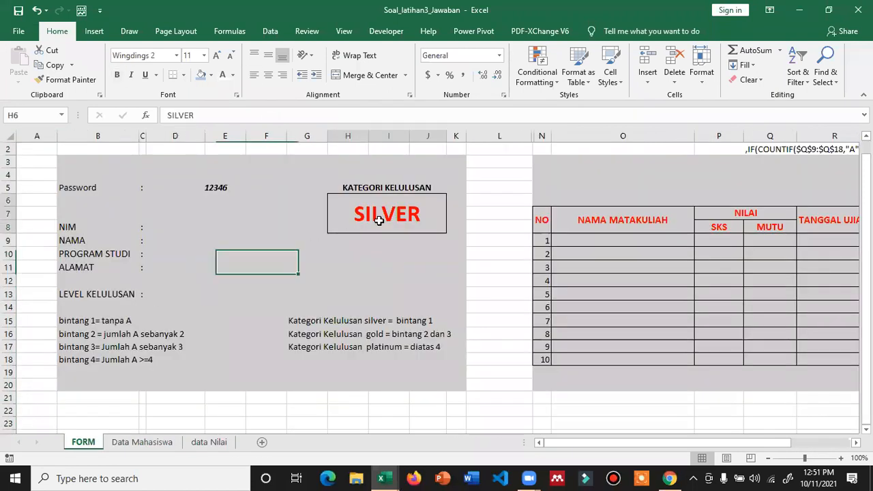
key(Delete)
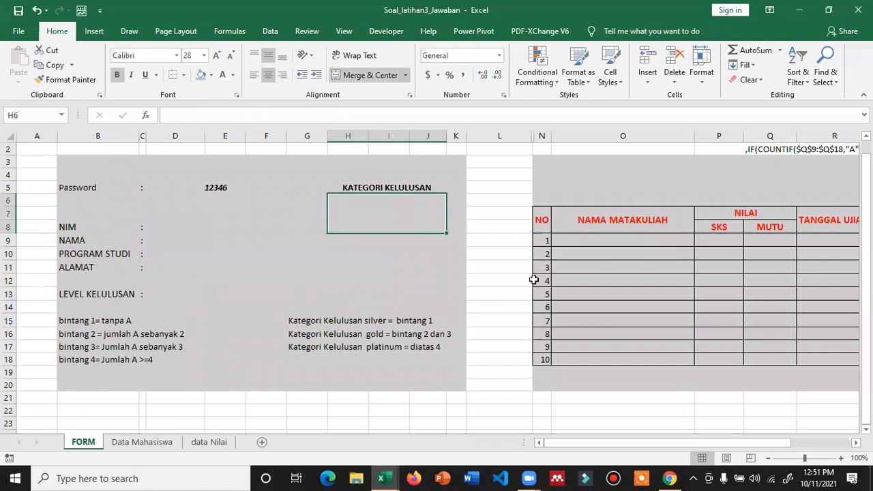
click(517, 306)
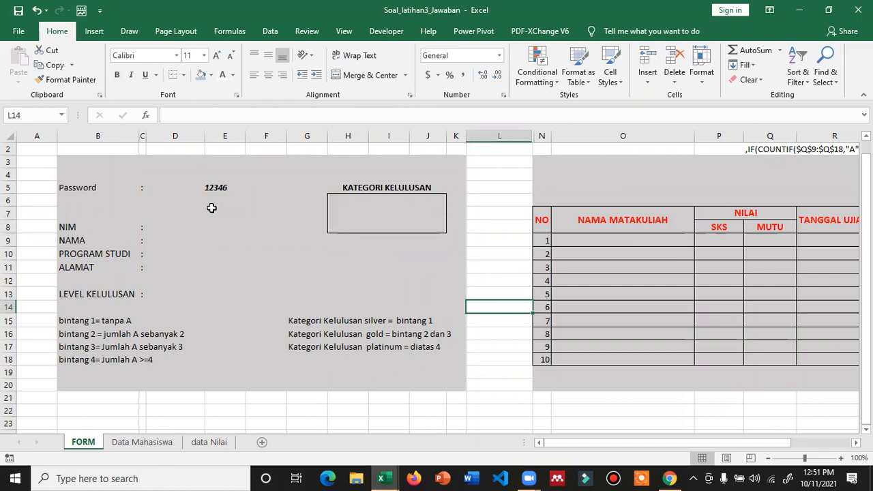
click(216, 187)
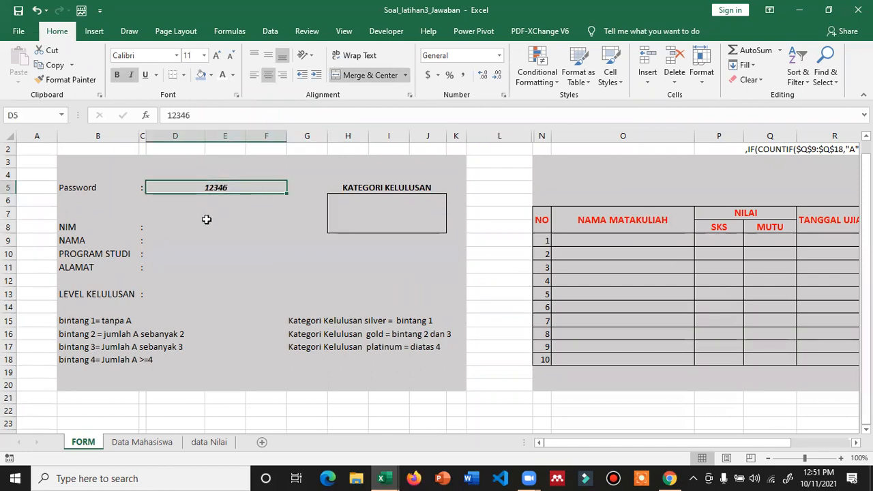
click(163, 443)
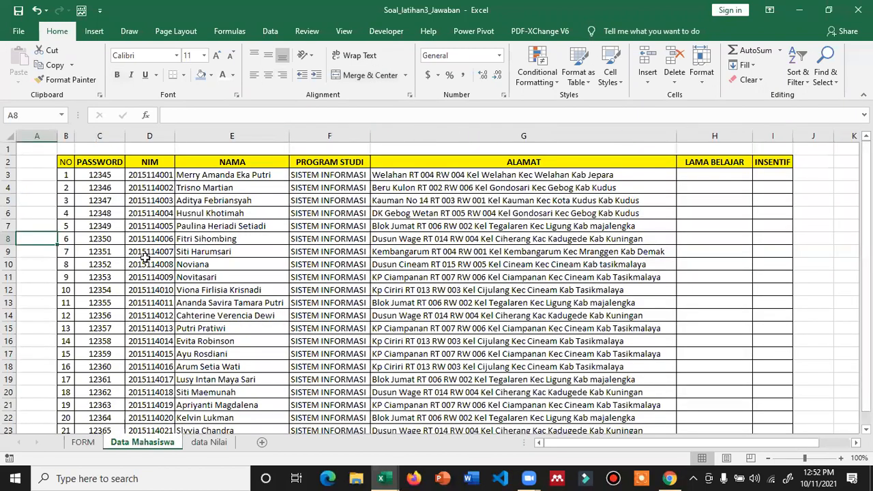
- Start a VLOOKUP in D8 using the absolute password reference $D$5 as lookup value
click(83, 443)
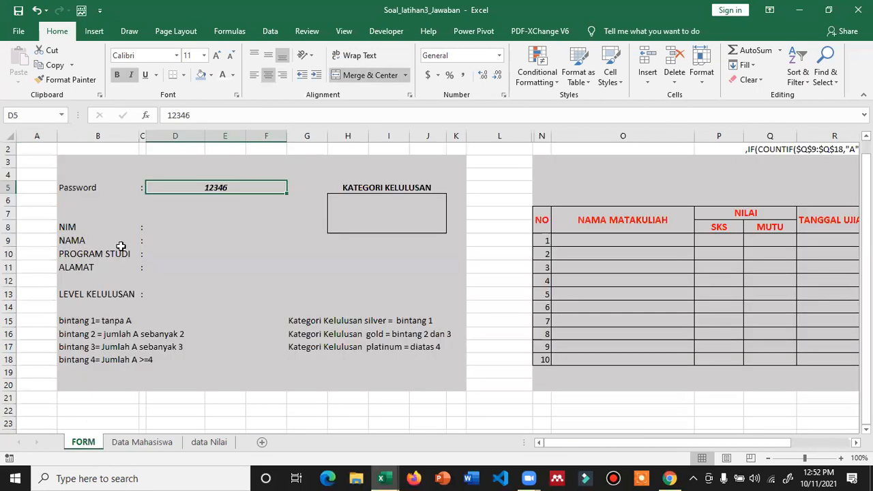
click(178, 229)
text(v)
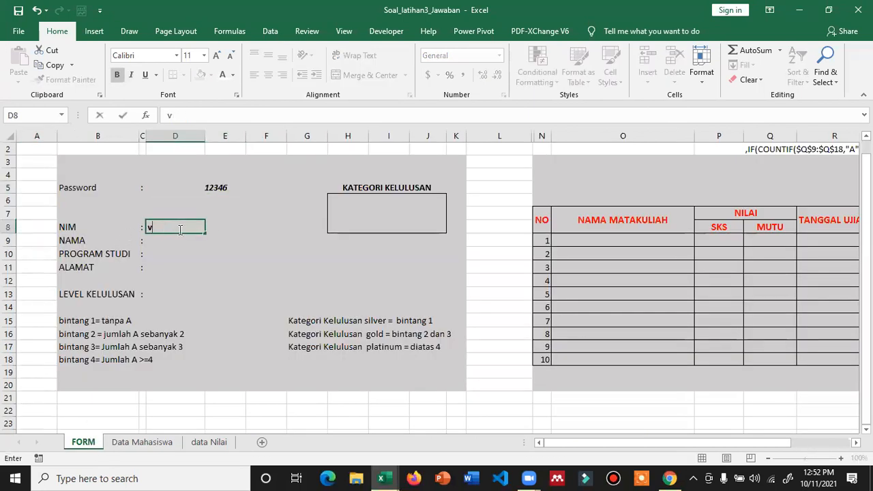
text(l=v;)
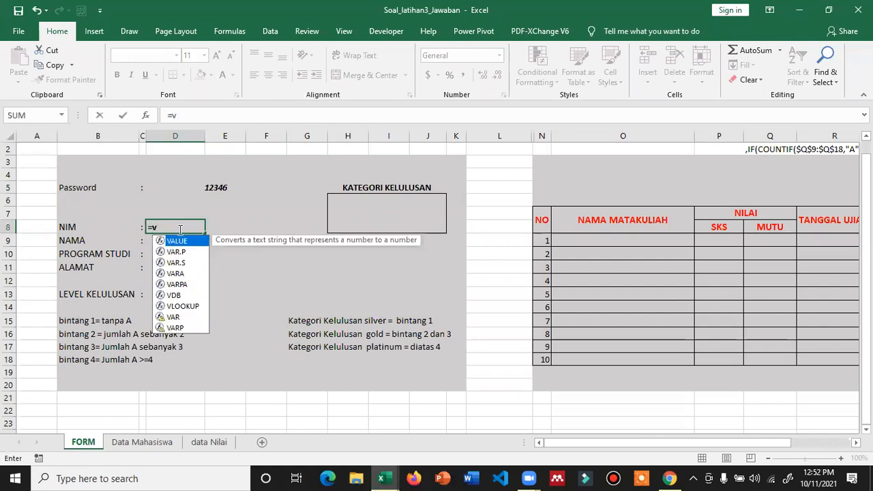
key(BackSpace)
text(loo;)
key(BackSpace)
text(kup)
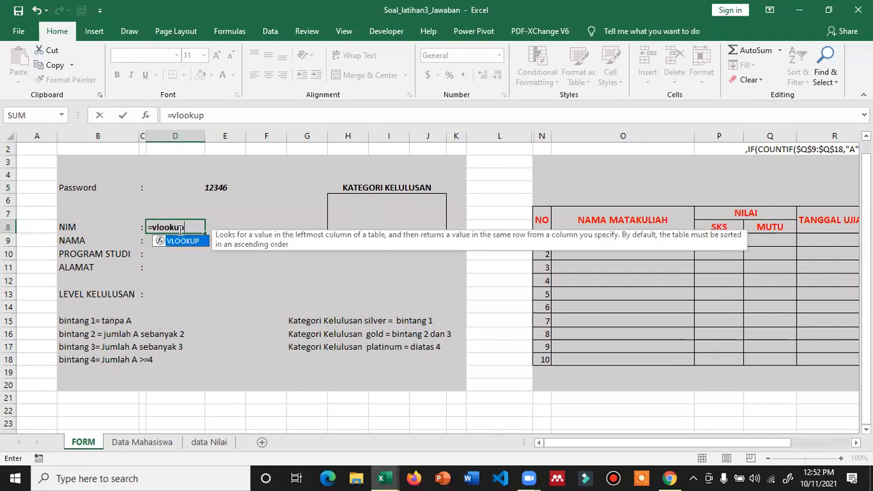
text(()
click(228, 188)
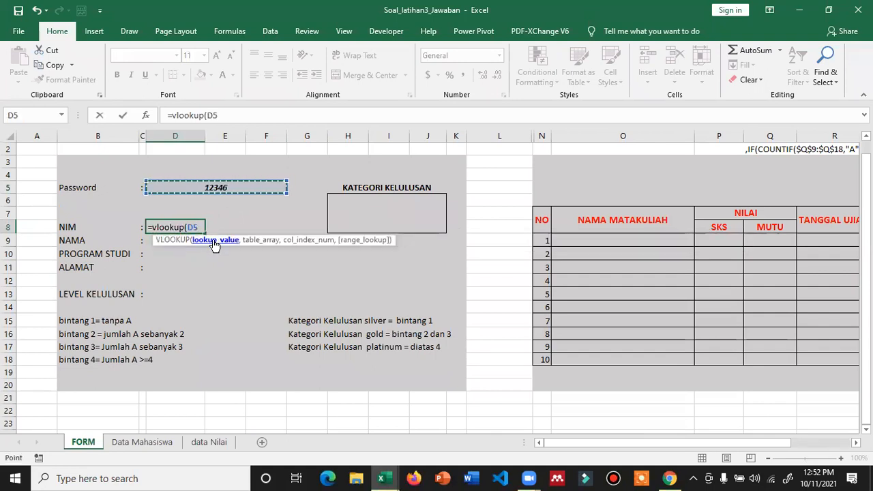
key(F4)
text(,)
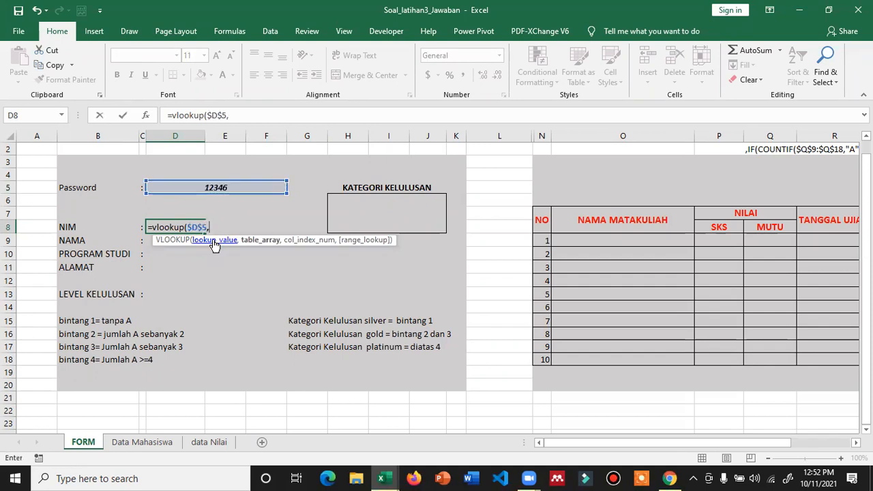
- Complete it with table 'Data Mahasiswa'!$B$2:$G$23, column 2 and FALSE, giving #N/A
click(142, 442)
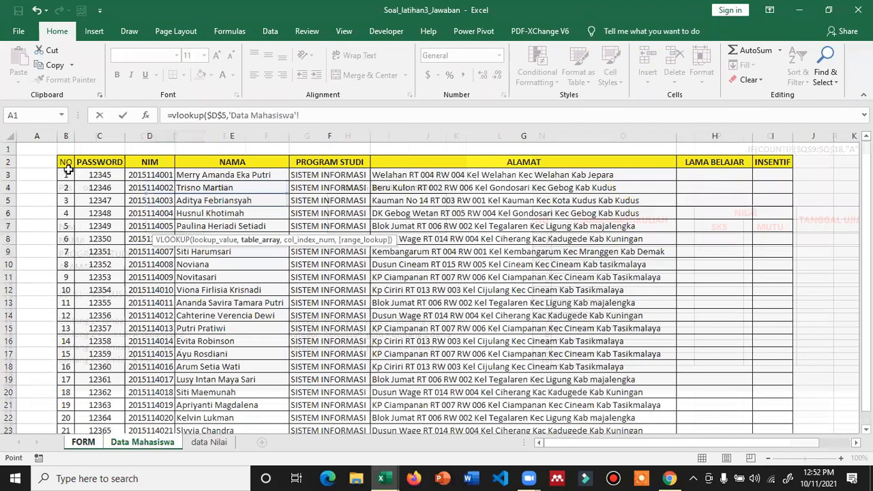
drag(66, 162, 519, 396)
drag(548, 431, 551, 404)
key(F4)
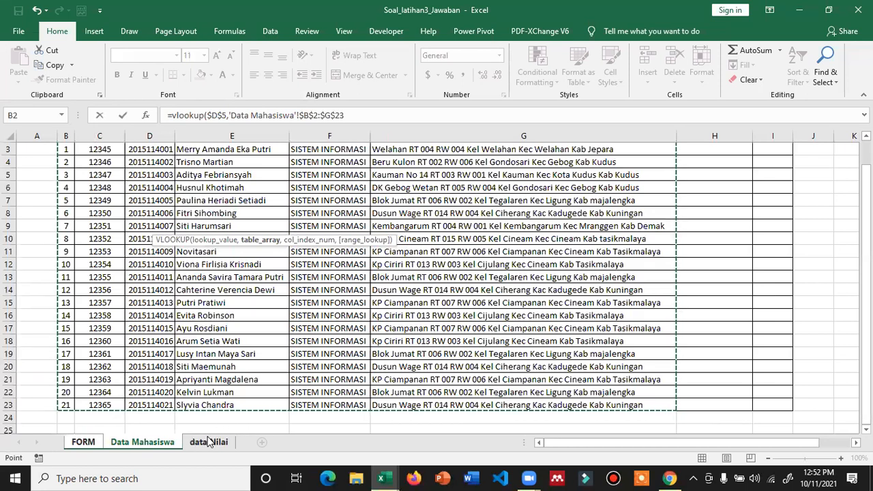
text(,)
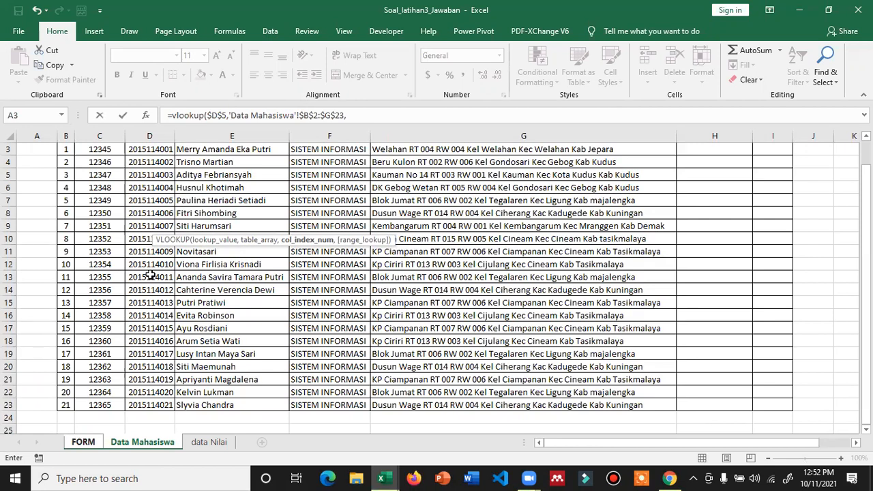
text(2))
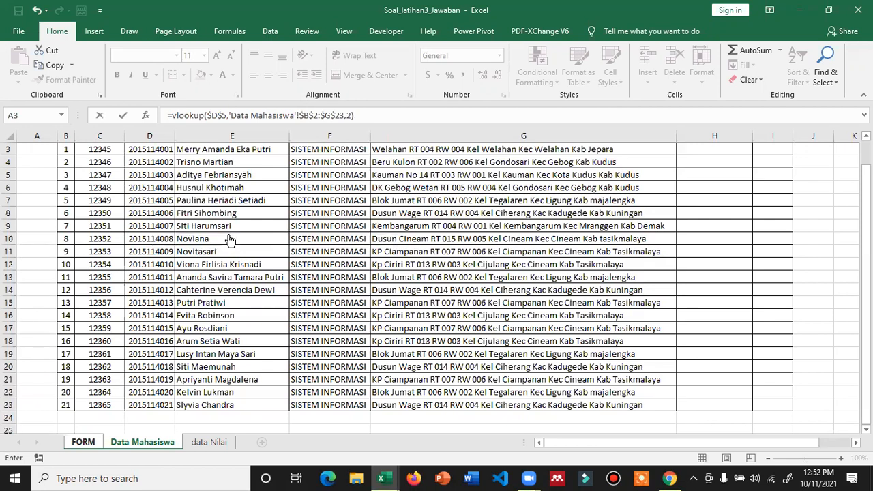
key(BackSpace)
text(,f)
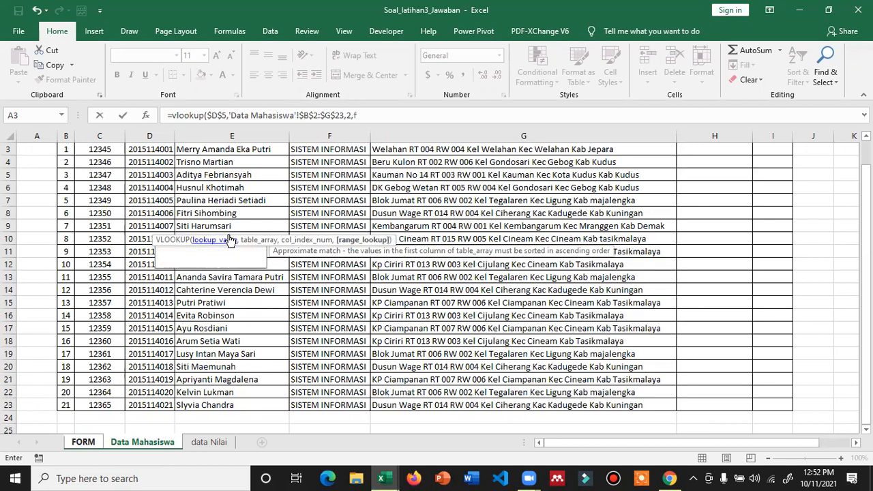
text(alse))
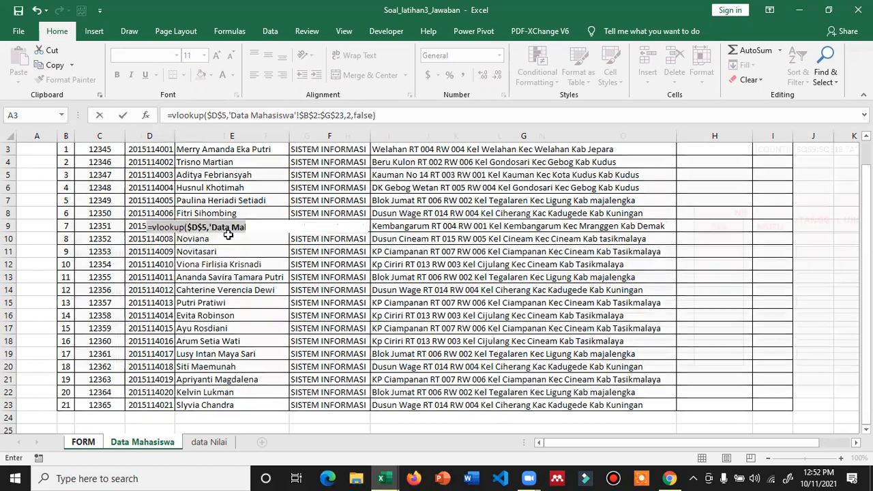
key(Return)
click(180, 226)
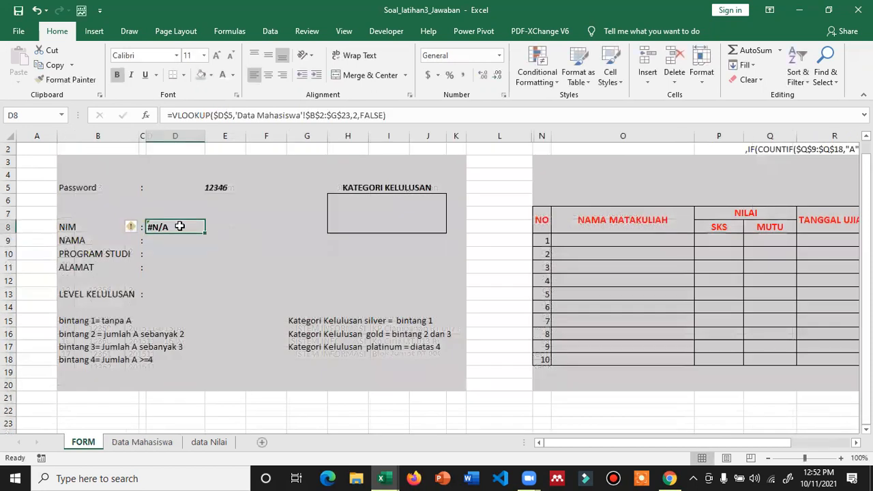
- Recommit the D8 formula and check the Data Mahasiswa table's column layout
double_click(180, 226)
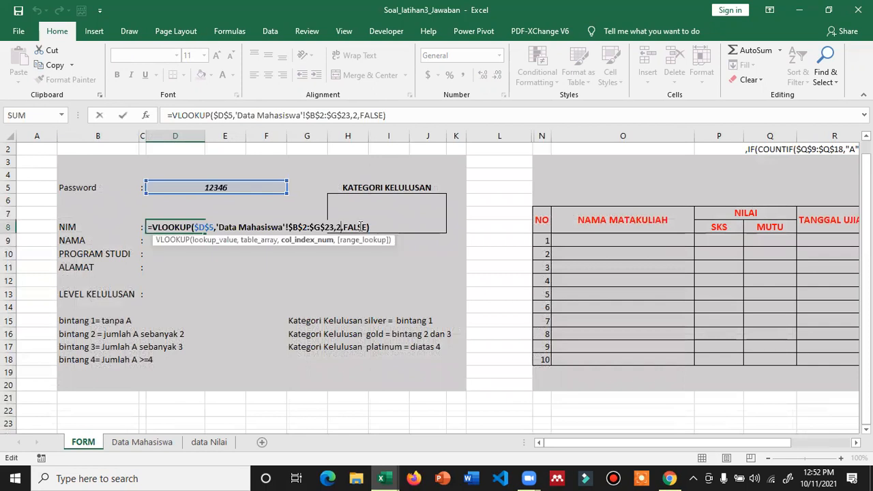
key(Return)
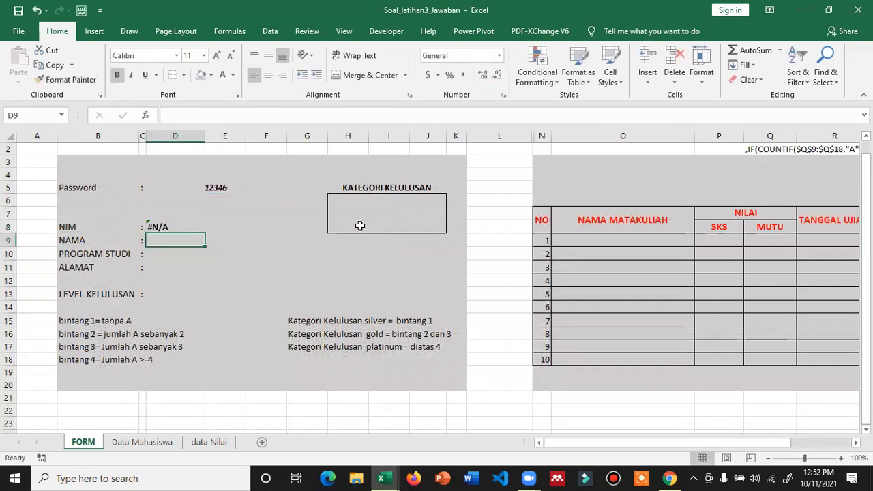
key(Up)
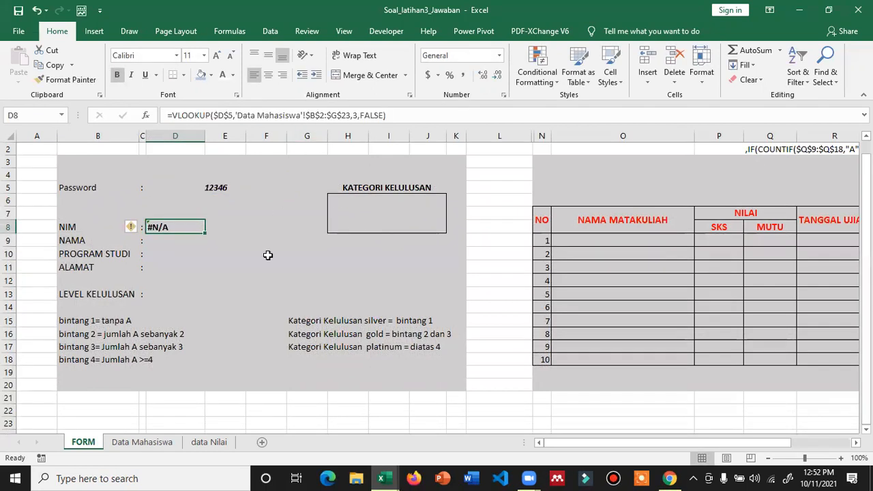
click(156, 441)
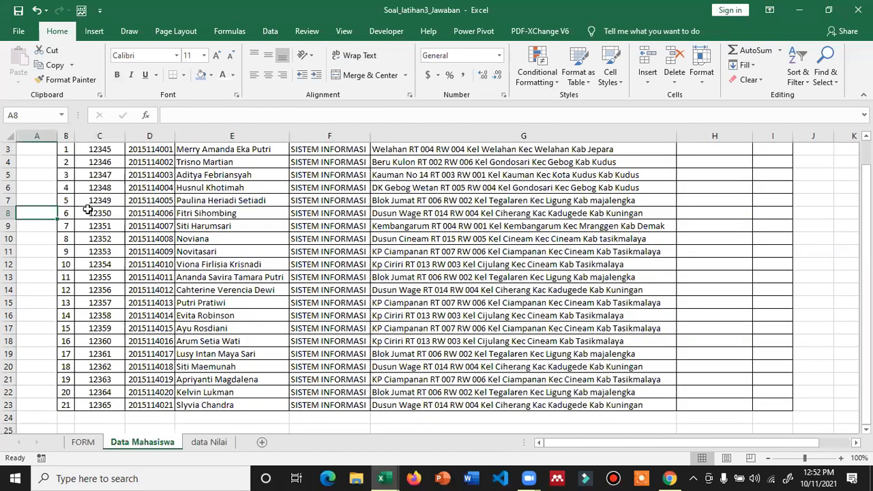
scroll(71, 177, up, 1)
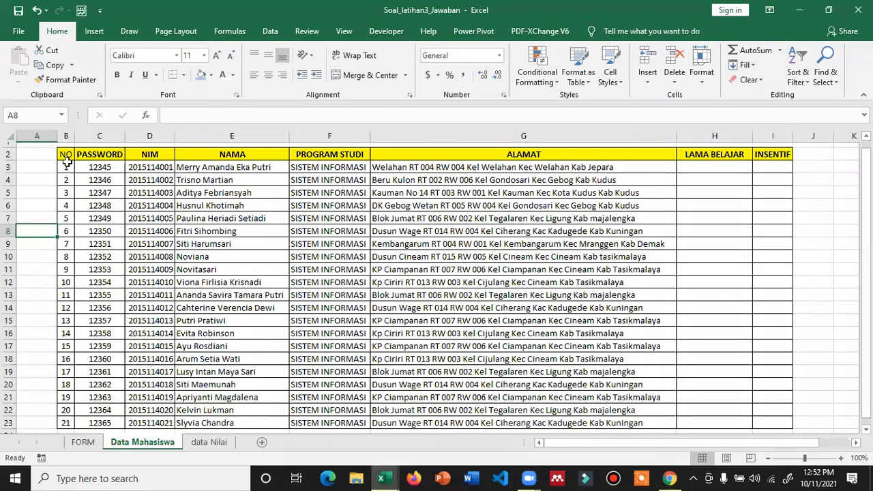
scroll(67, 162, up, 1)
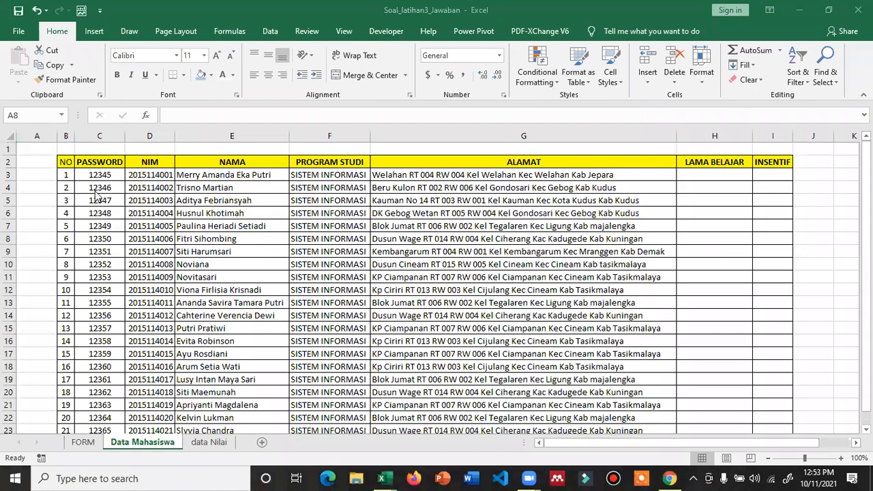
click(81, 443)
click(82, 443)
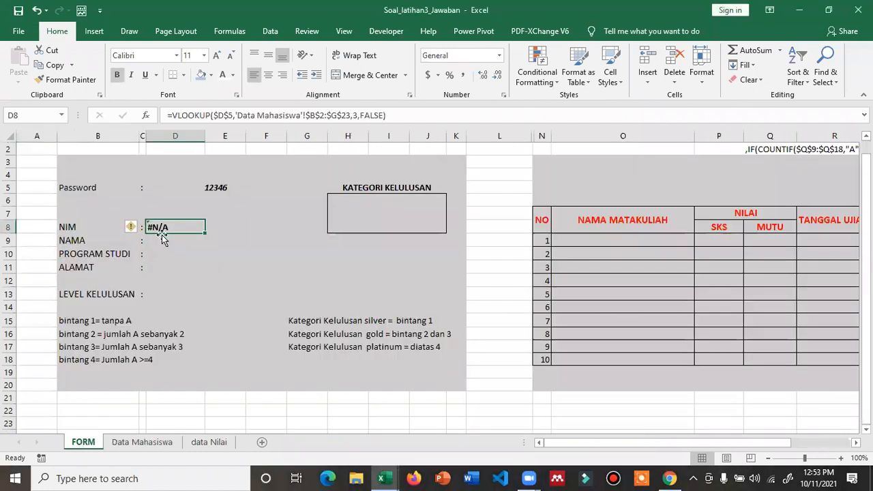
click(315, 115)
key(Delete)
text(c)
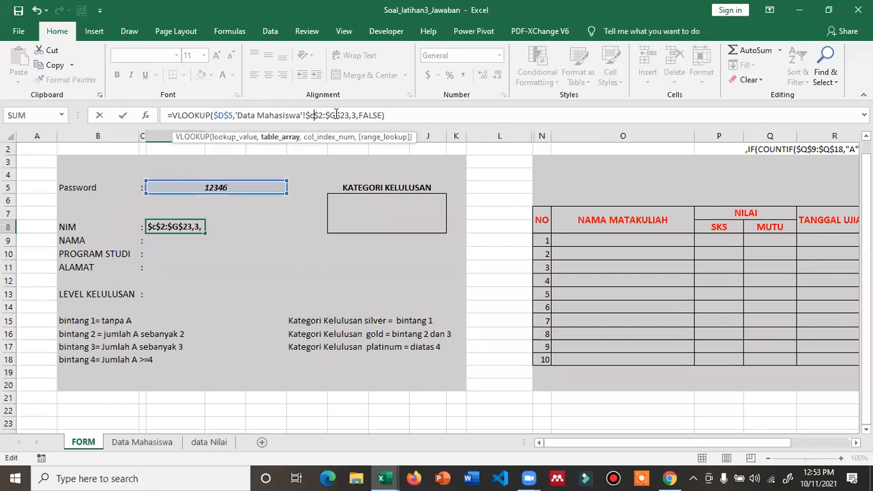
key(Return)
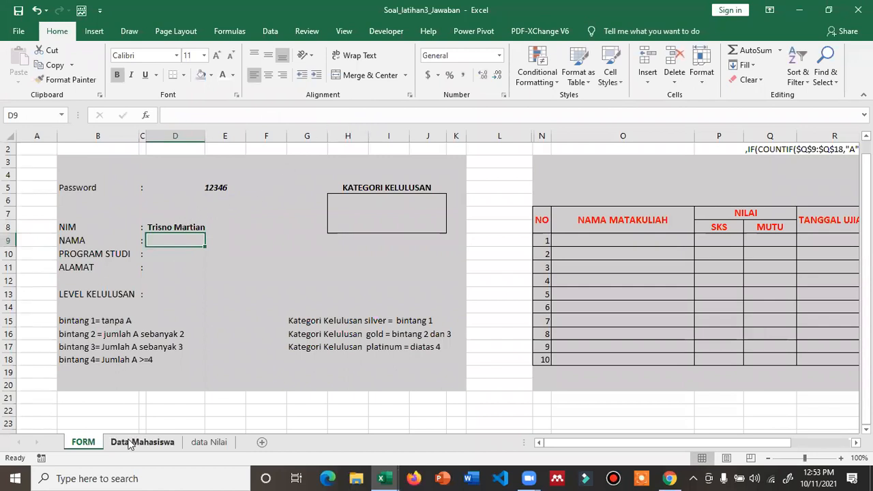
click(164, 232)
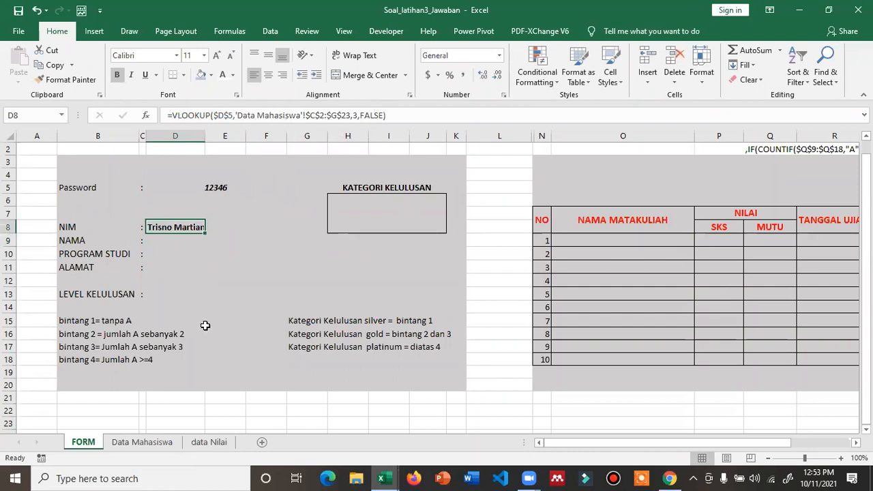
click(140, 443)
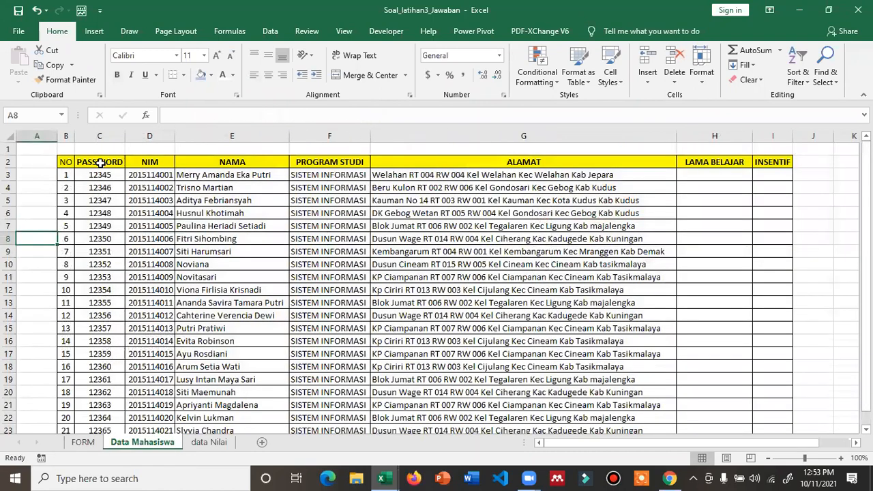
click(83, 441)
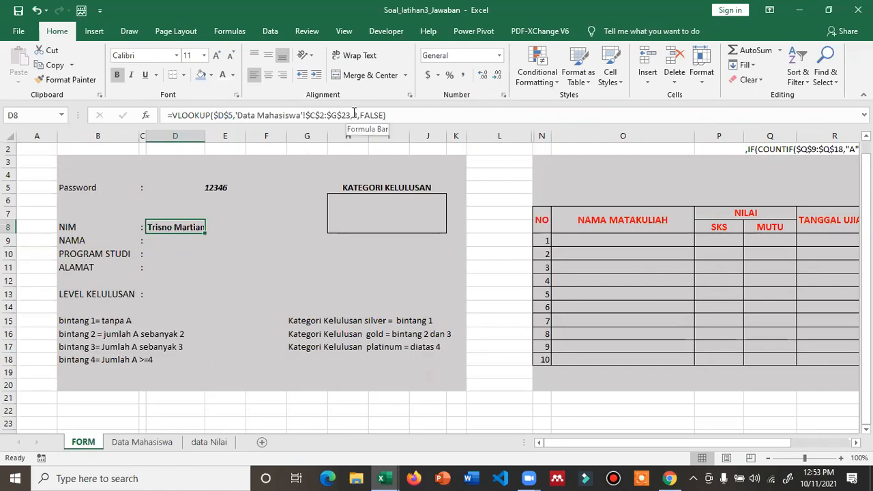
double_click(353, 115)
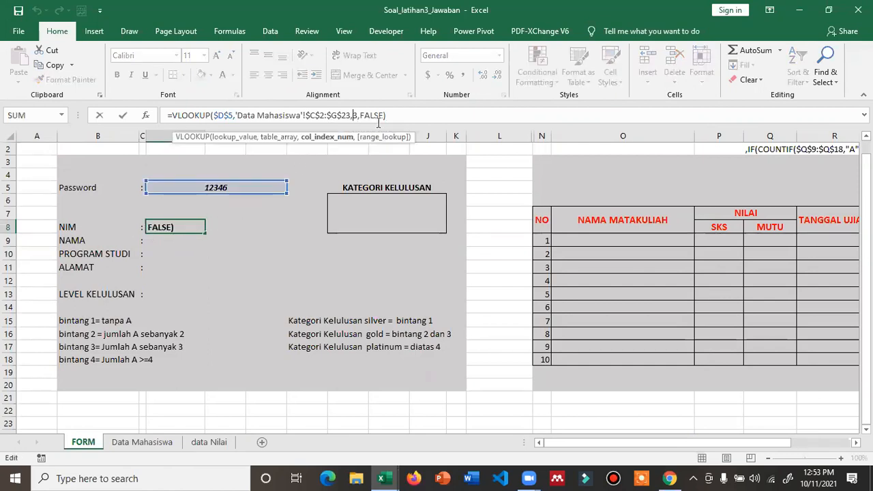
text(2)
key(Return)
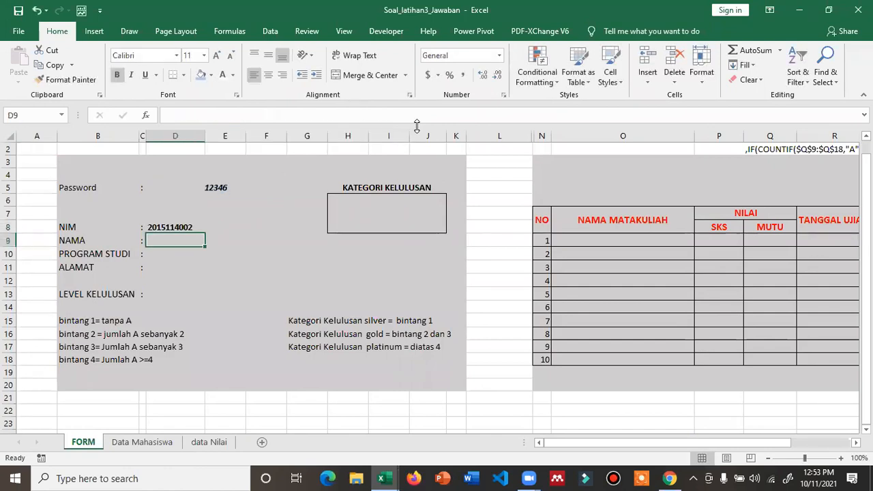
- Check which Data Mahasiswa columns hold the NIM and student names
click(116, 442)
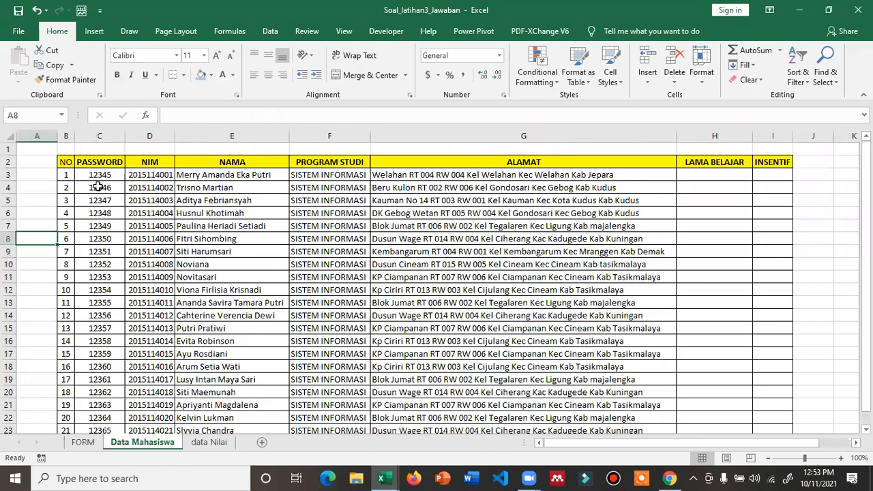
drag(95, 162, 99, 238)
drag(146, 161, 140, 238)
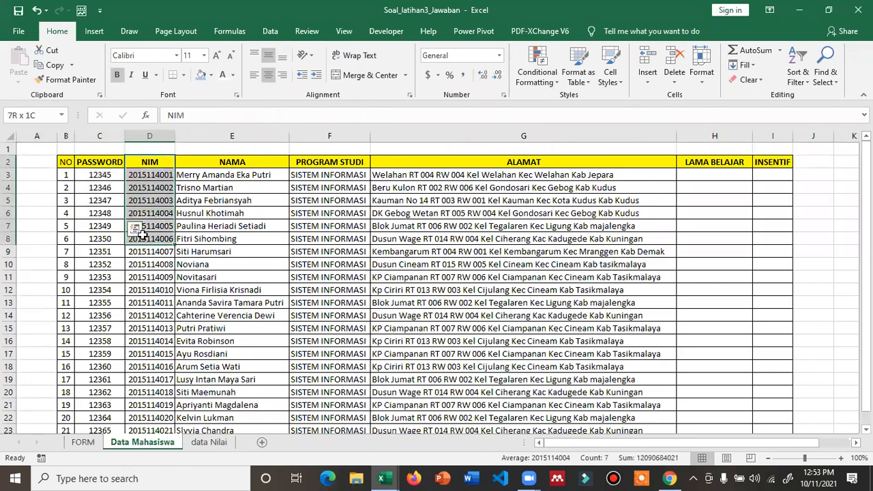
drag(230, 166, 225, 226)
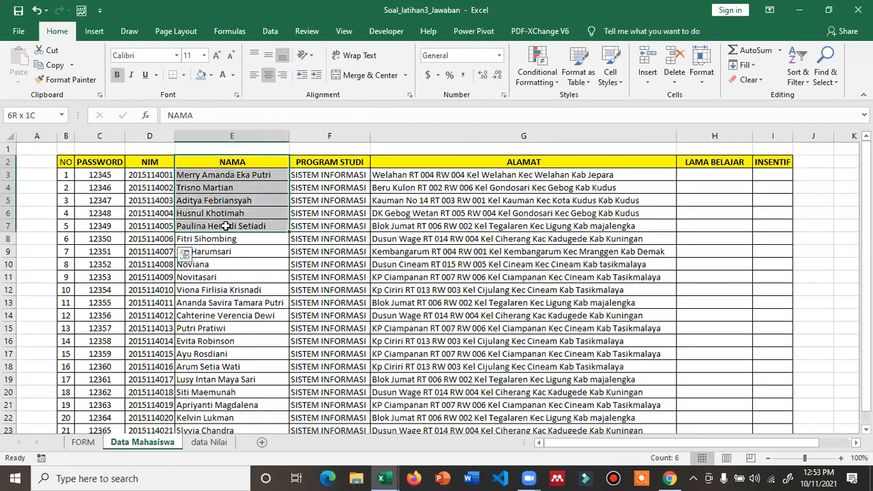
- Copy the NIM lookup into NAMA (D9), returning column 2
click(84, 442)
click(162, 227)
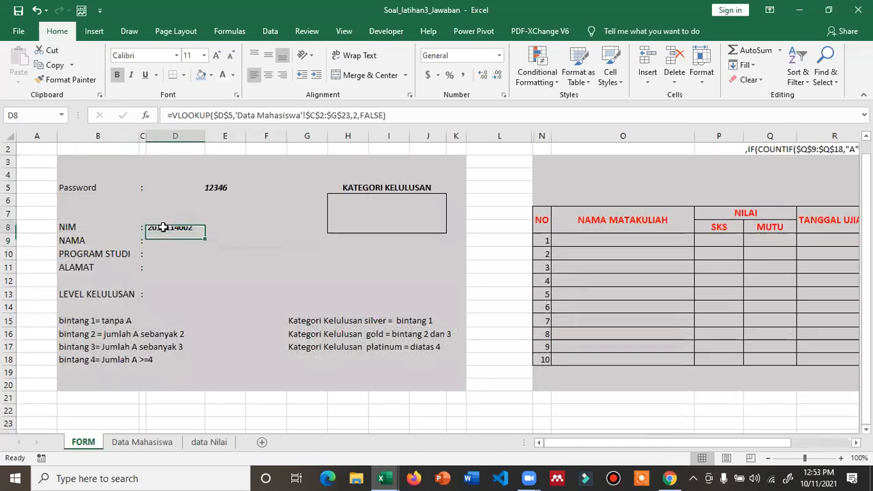
key(ctrl+c)
key(Down)
key(ctrl+v)
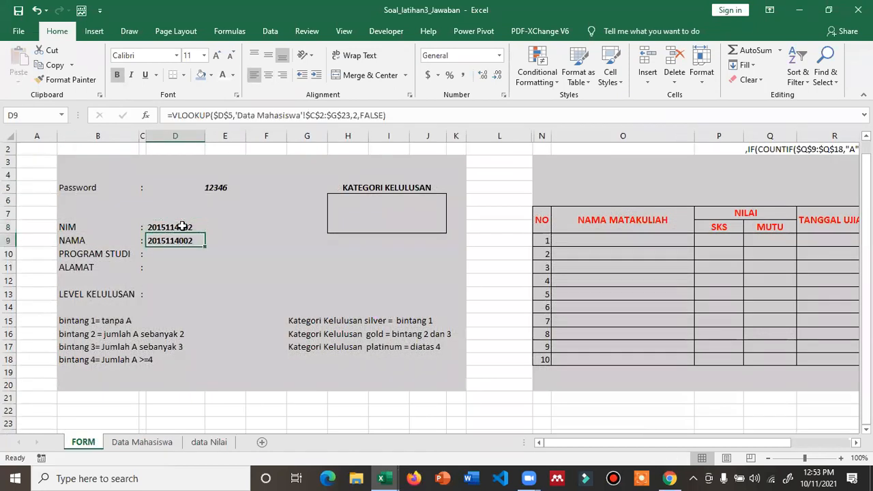
key(F2)
key(Left)
key(Left)
key(Left)
key(Left)
key(Left)
key(Left)
key(Left)
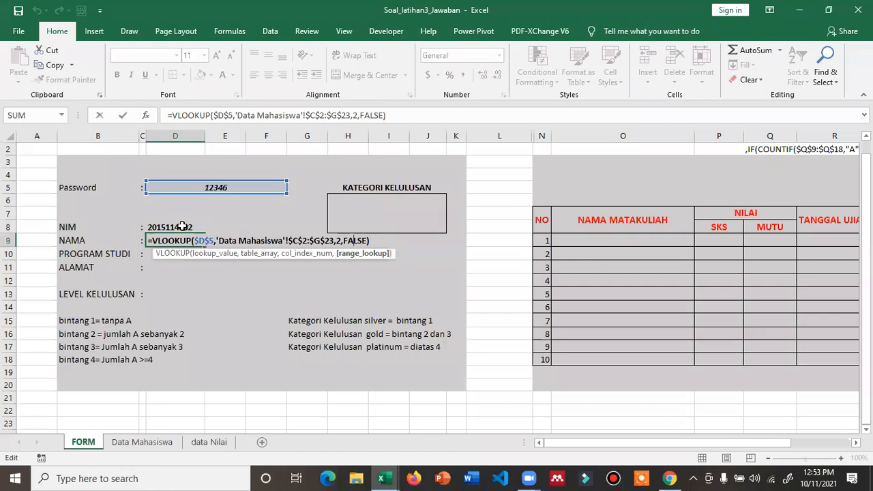
key(Return)
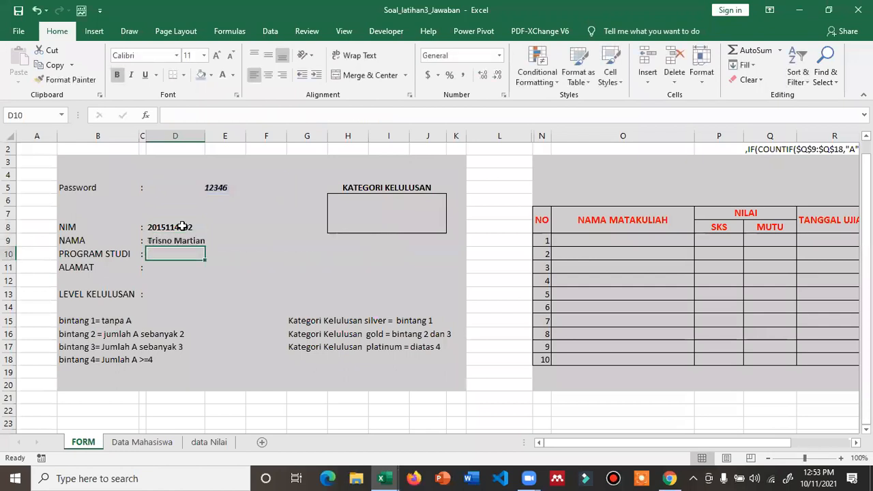
- Copy the lookup into PROGRAM STUDI (D10), returning column 3
key(Up)
key(ctrl+c)
key(Down)
key(ctrl+v)
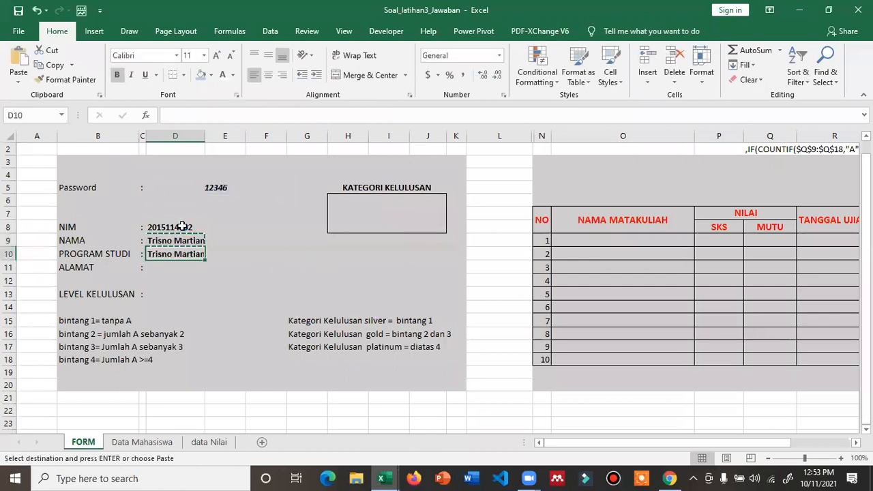
key(F2)
key(Left)
key(Left)
key(Left)
key(Left)
key(Left)
key(Left)
key(Left)
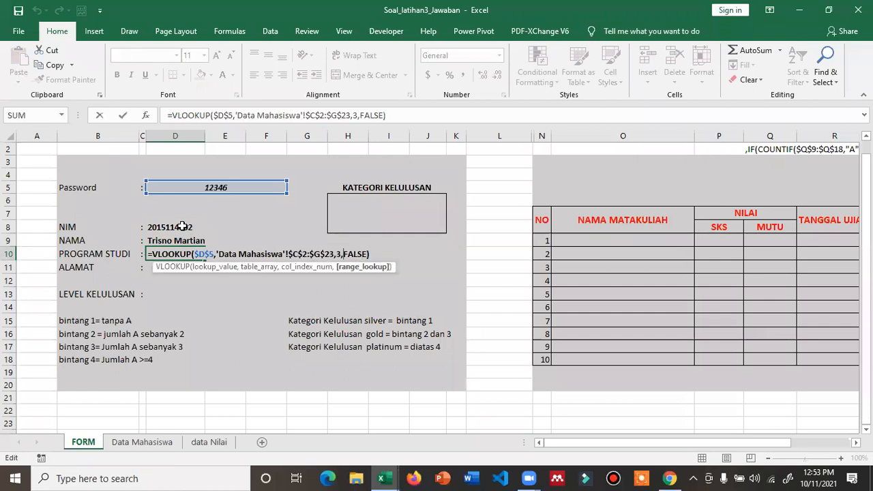
key(Return)
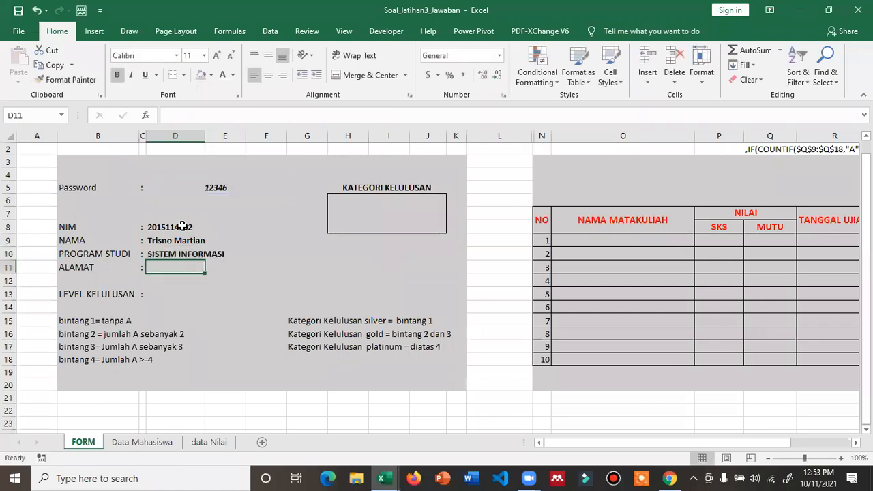
- Copy the lookup into ALAMAT (D11), returning column 4
key(Up)
key(ctrl+c)
key(Down)
key(ctrl+v)
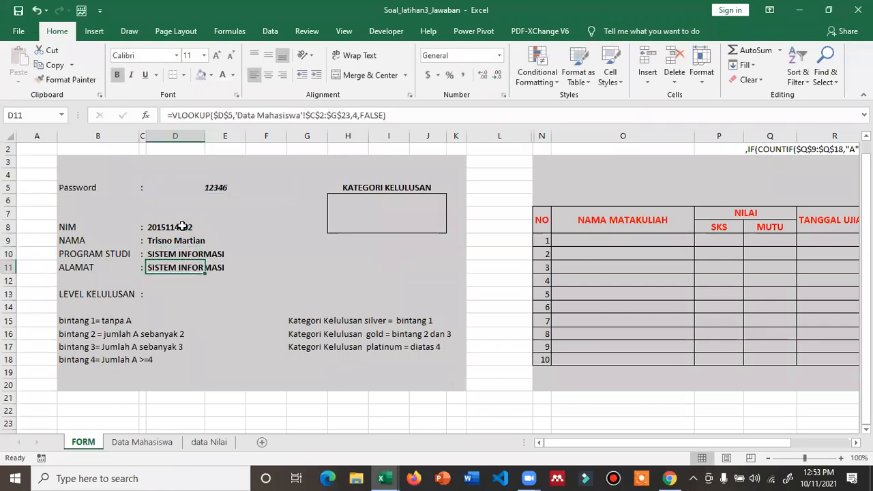
key(F2)
key(Left)
key(Left)
key(Left)
key(Left)
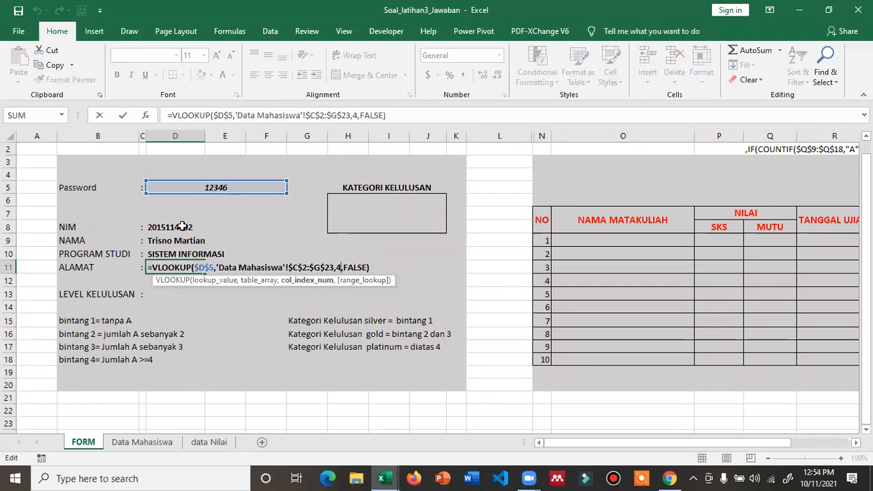
key(Return)
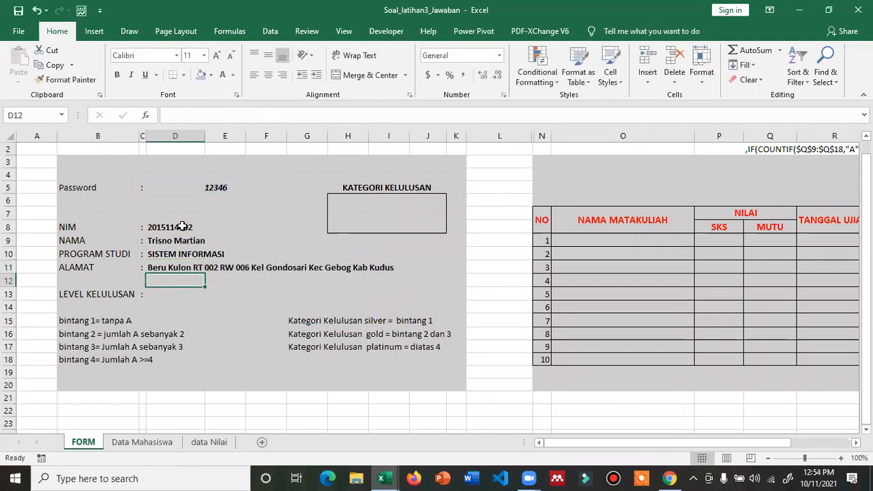
key(Up)
click(203, 189)
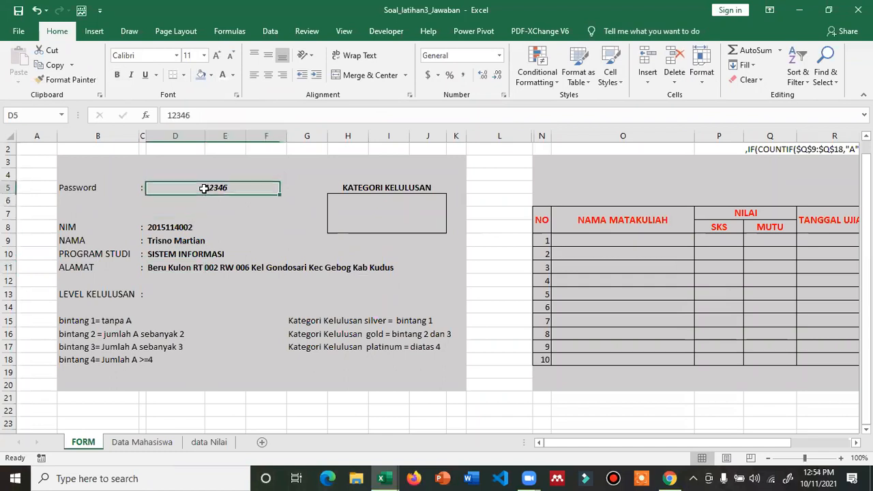
text(12345)
key(Return)
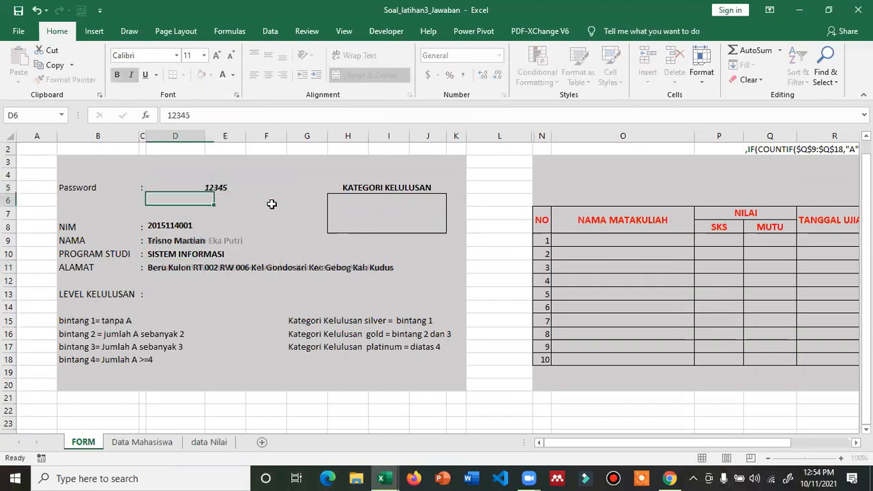
key(Up)
text(123)
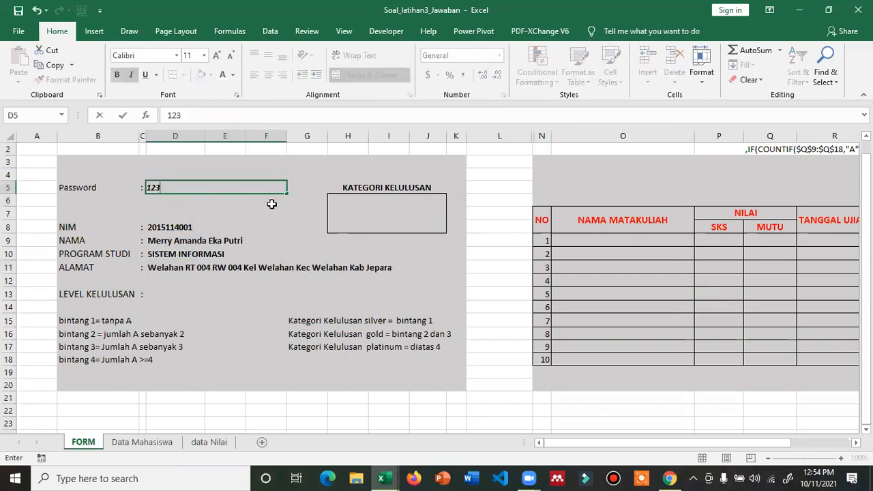
text(47)
key(Return)
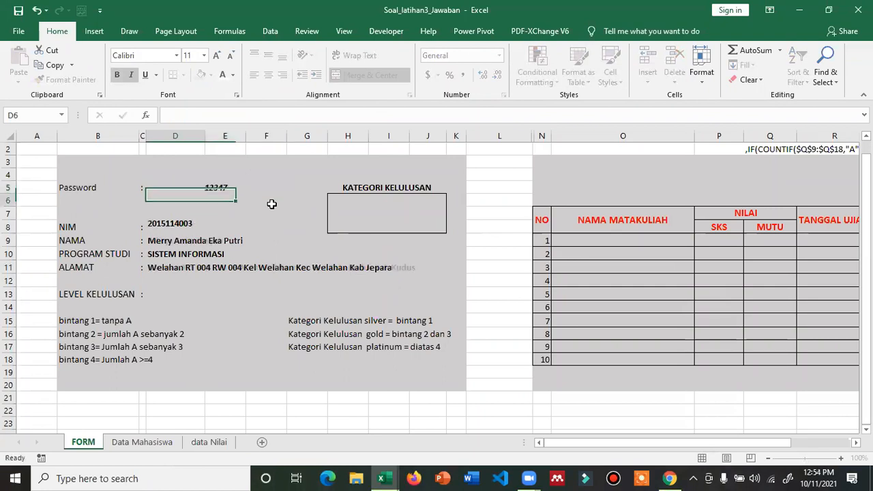
key(Up)
text(12)
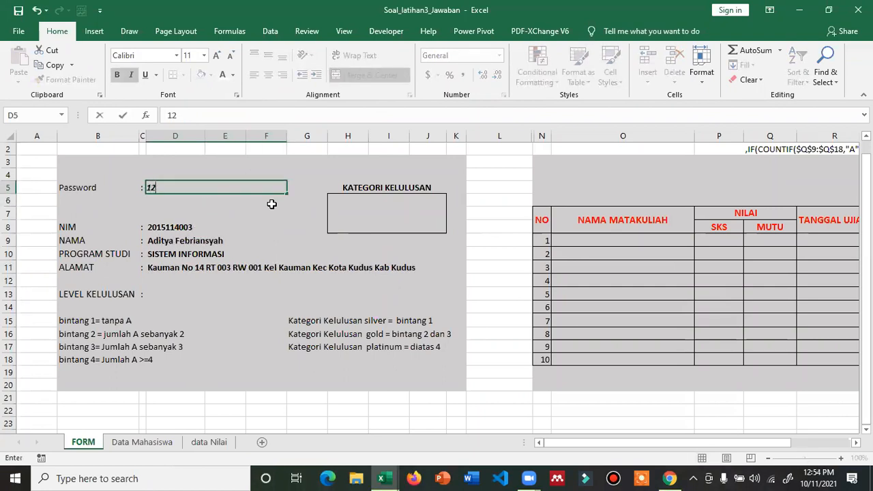
key(Return)
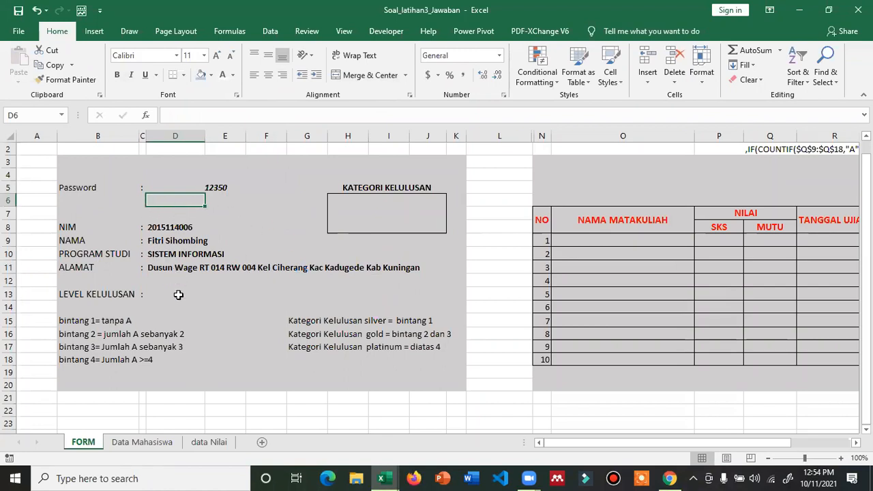
click(156, 295)
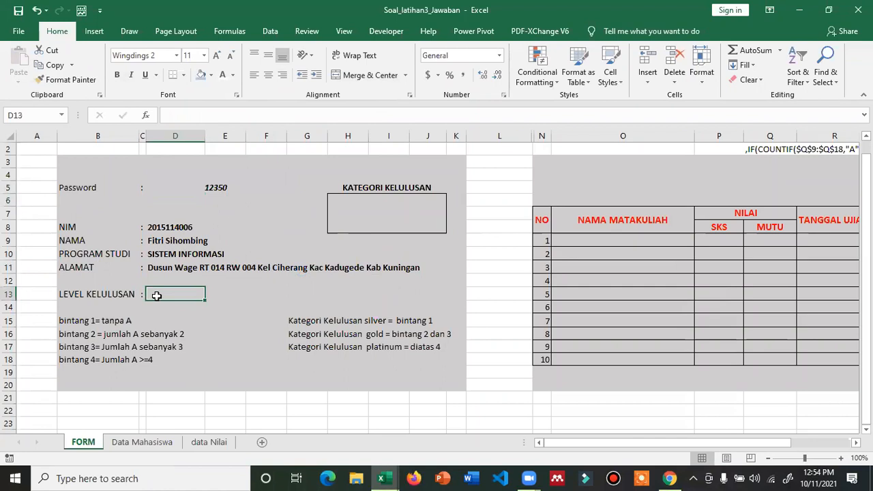
- Review the KATEGORI KELULUSAN, LEVEL KELULUSAN and password fields on the form
click(372, 220)
click(156, 300)
drag(672, 446, 673, 446)
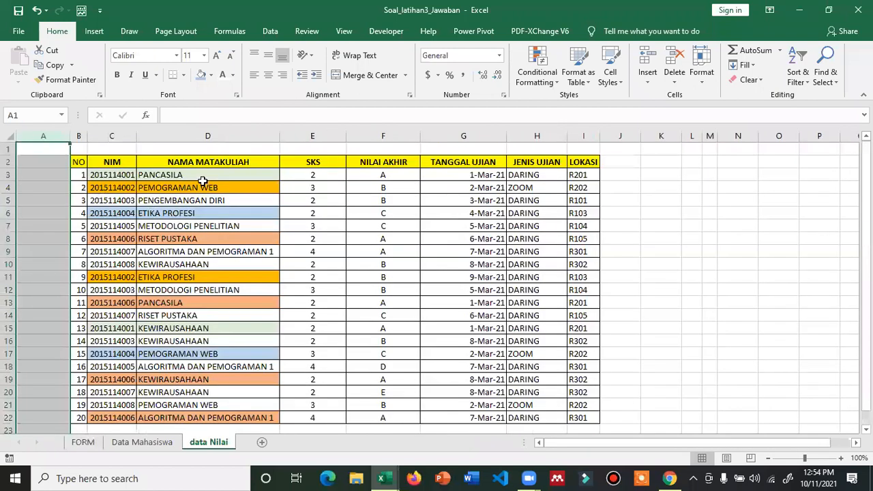
click(217, 200)
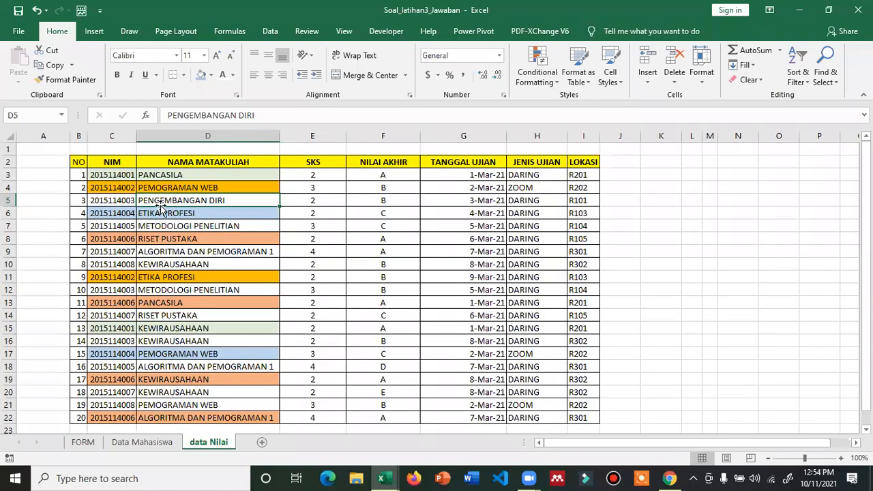
- Compare the data Nilai and Data Mahasiswa sheets, selecting the first student's password cell
click(143, 445)
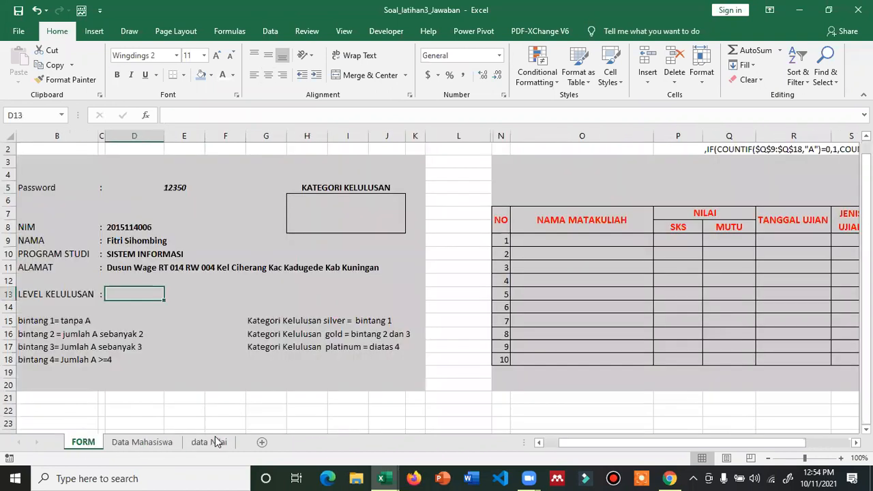
click(214, 440)
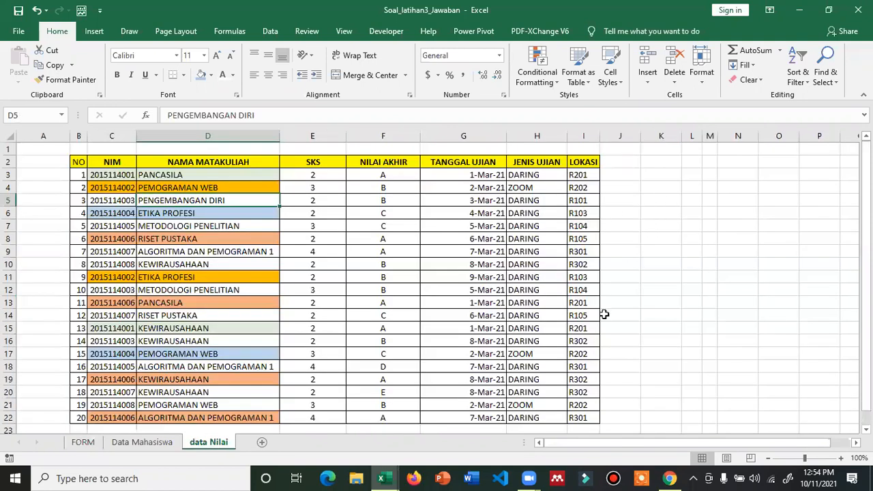
drag(598, 441, 668, 455)
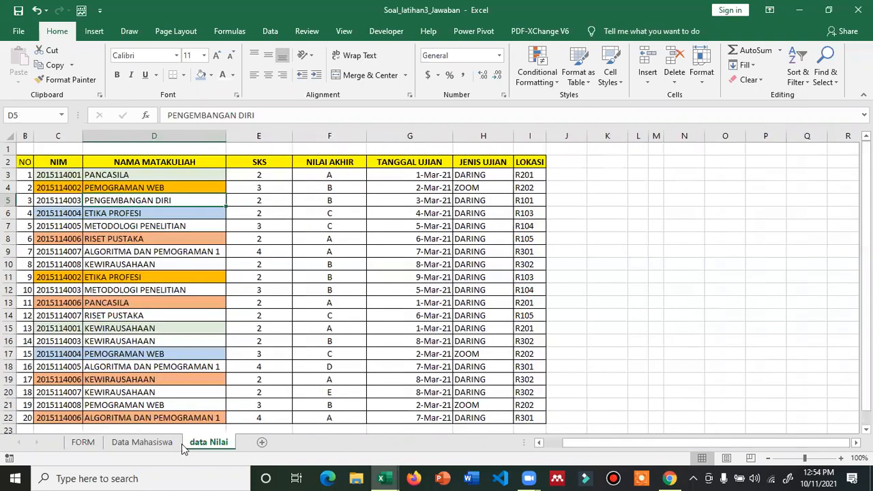
click(141, 441)
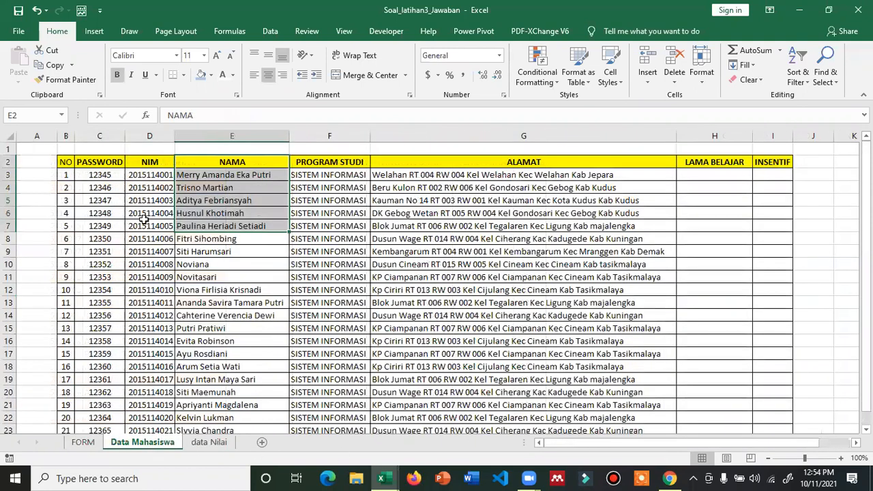
click(107, 177)
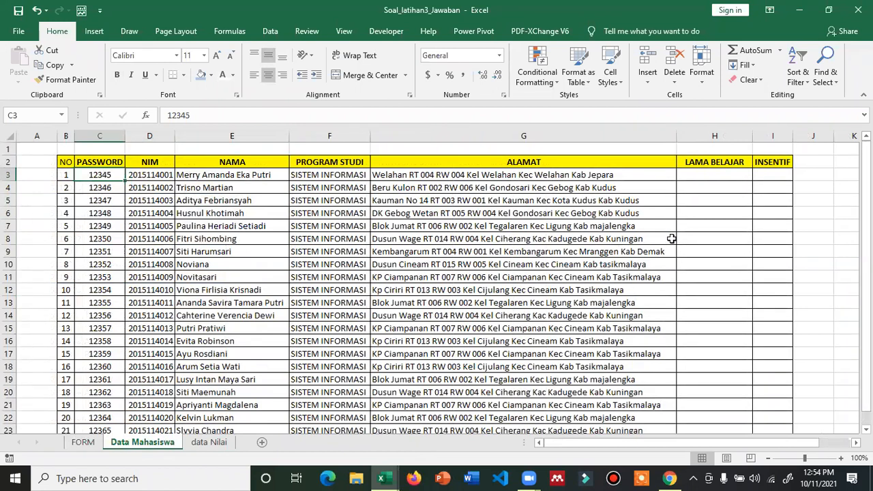
scroll(696, 445, right, 1)
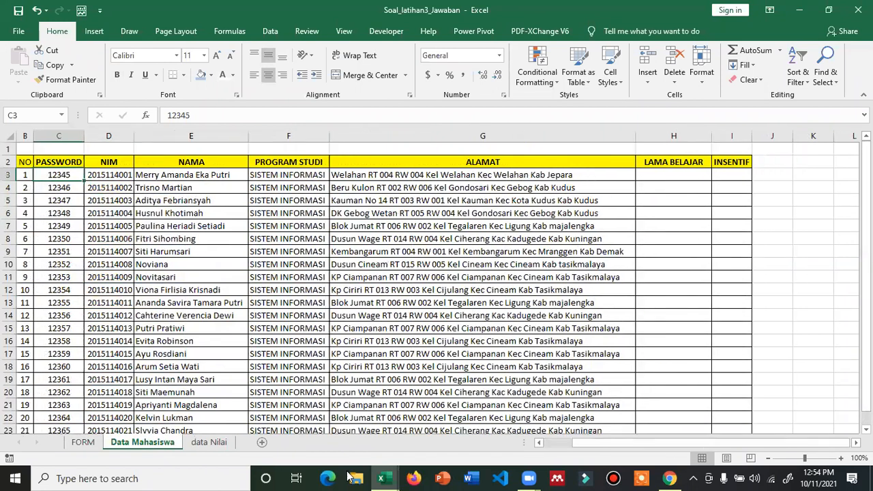
- Insert a blank Sheet1 and enter 1 in E6 with grade A in F6
click(263, 442)
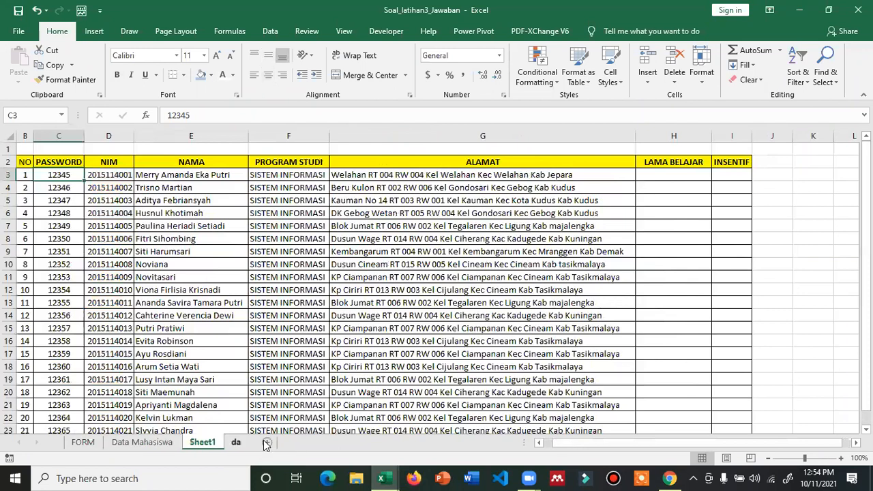
key(Down)
key(Down)
key(Down)
key(Down)
key(Down)
key(Right)
key(Right)
key(Right)
key(Right)
text(1)
key(Return)
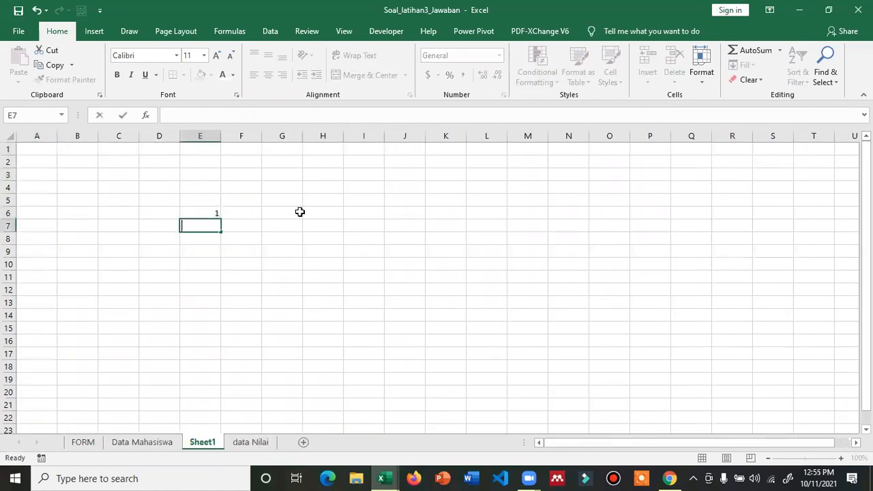
key(Return)
key(Right)
key(Up)
key(Up)
text(A)
key(Return)
- Put A in F7 and try test values 2, 3 and 4 down column E
text(A)
key(Return)
key(Left)
key(Up)
key(Down)
text(2)
key(Return)
text(3)
key(Up)
- Reset E7:E9 to 1 and select E6:F6
key(Up)
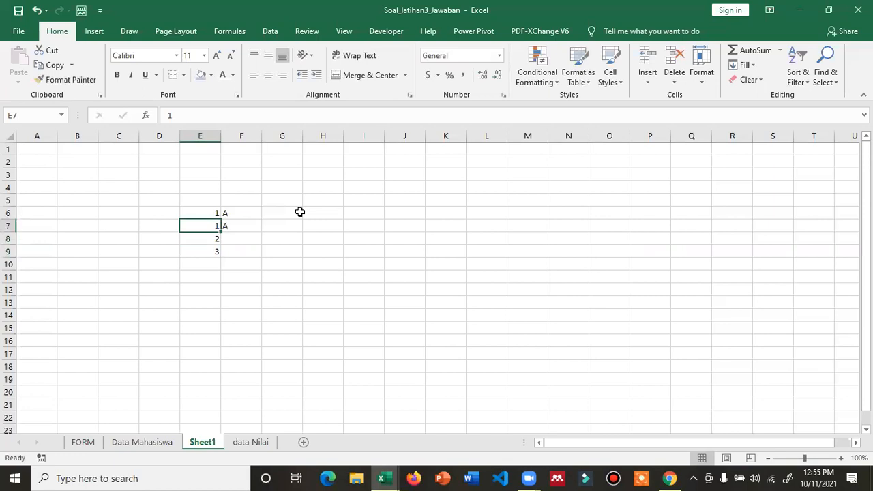
text(2)
key(Return)
text(3)
key(Return)
text(4)
key(Up)
key(Up)
key(Up)
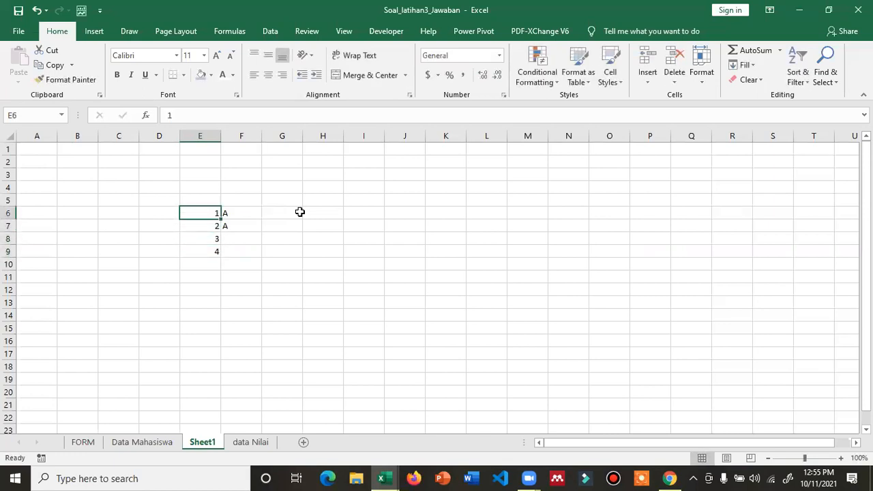
key(Down)
text(1)
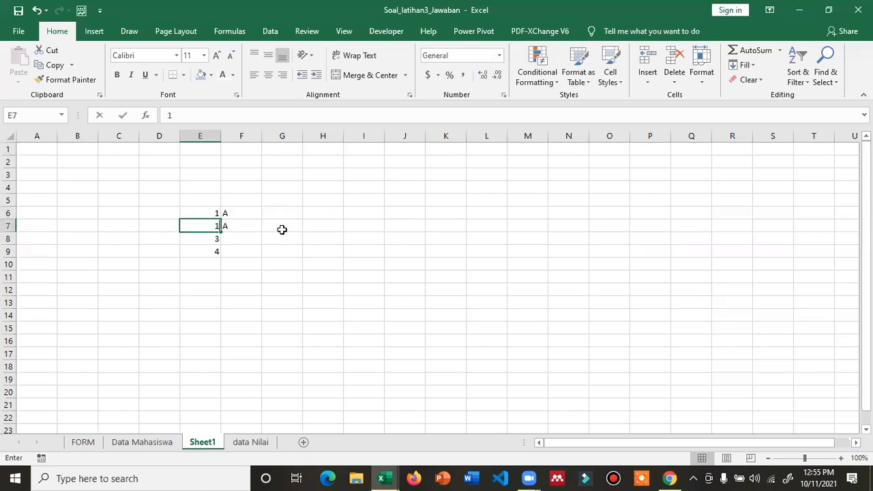
key(Return)
text(1)
key(Return)
text(1)
key(Up)
key(Up)
key(Up)
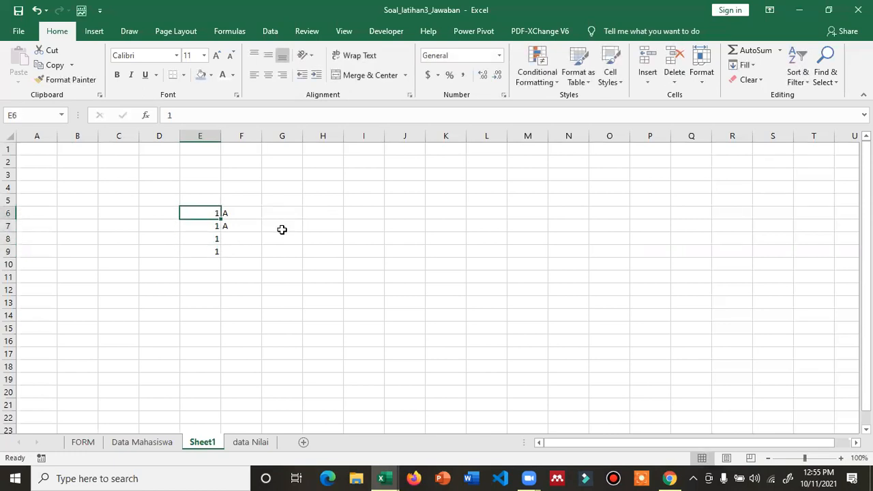
key(shift+Right)
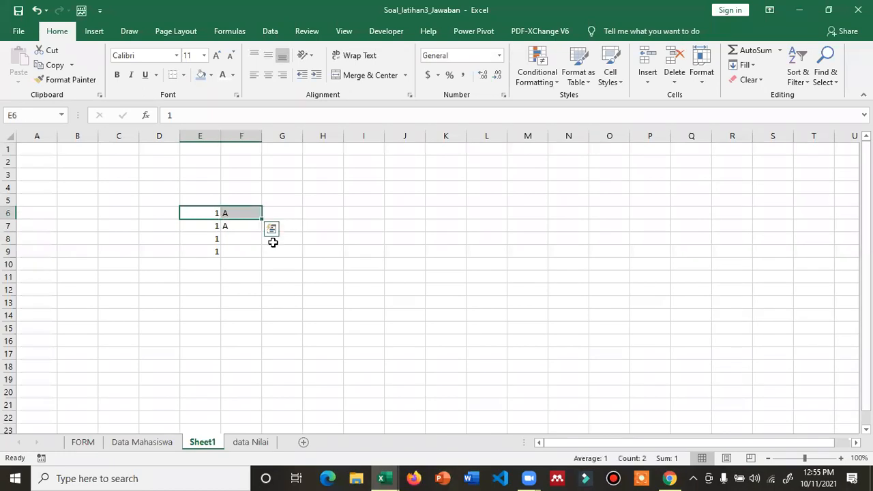
click(146, 443)
- On FORM, check the D8 NIM lookup and set helper cell L9's font colour to black
click(83, 442)
click(476, 239)
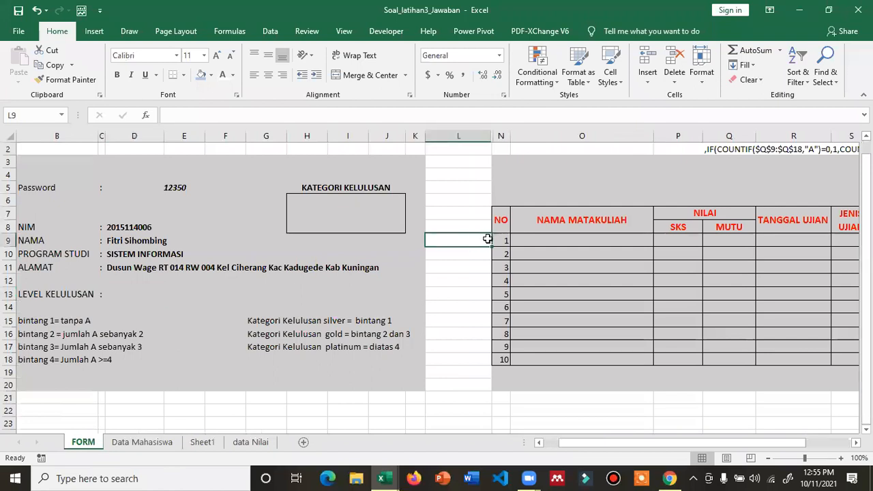
drag(558, 244, 567, 354)
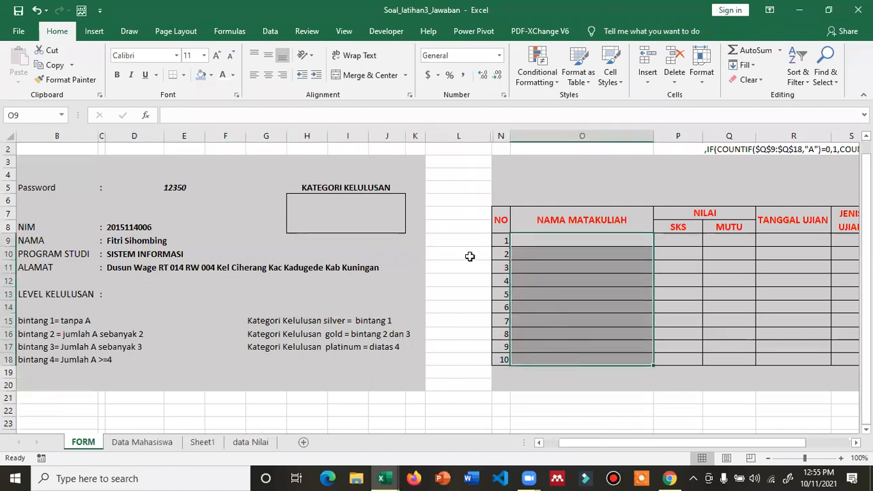
click(133, 228)
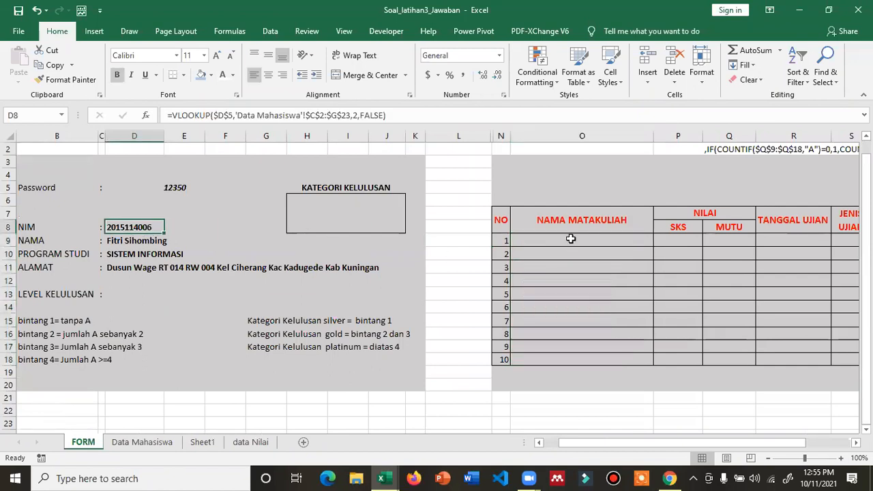
click(462, 242)
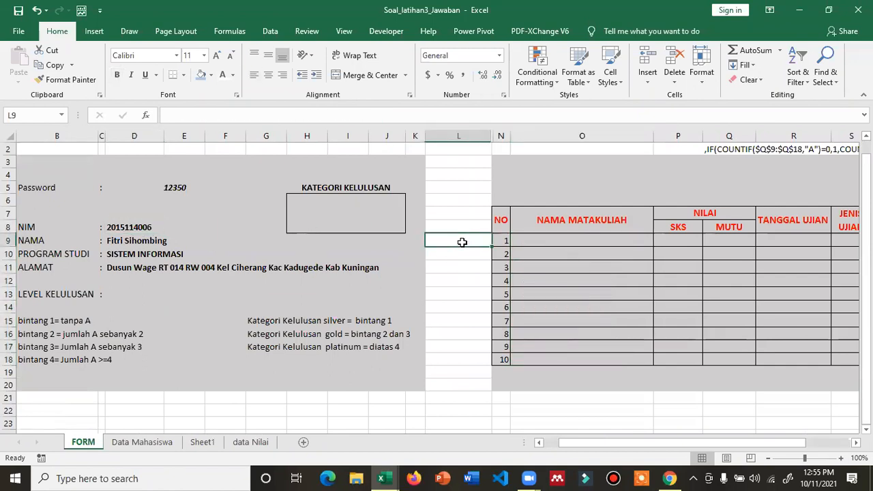
click(233, 75)
click(231, 118)
- Enter =$D$8&N9 in L9, joining the absolute NIM cell with the row number
text(=)
click(152, 226)
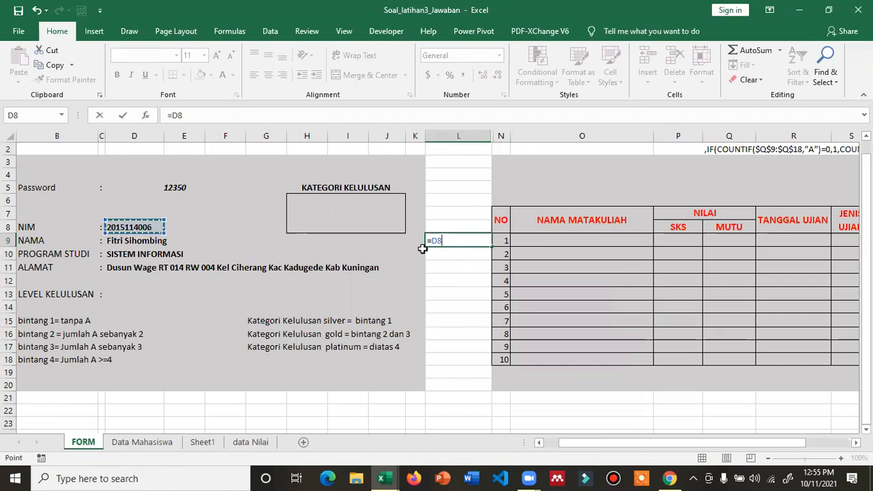
text(&)
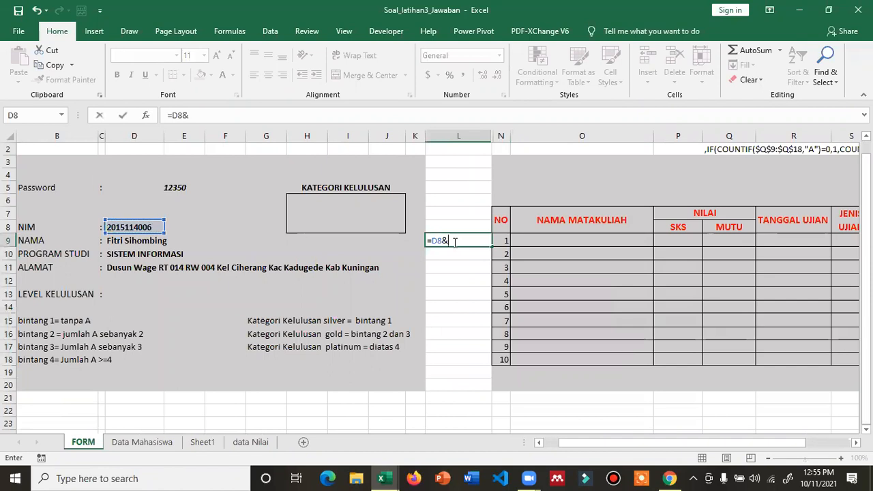
click(504, 240)
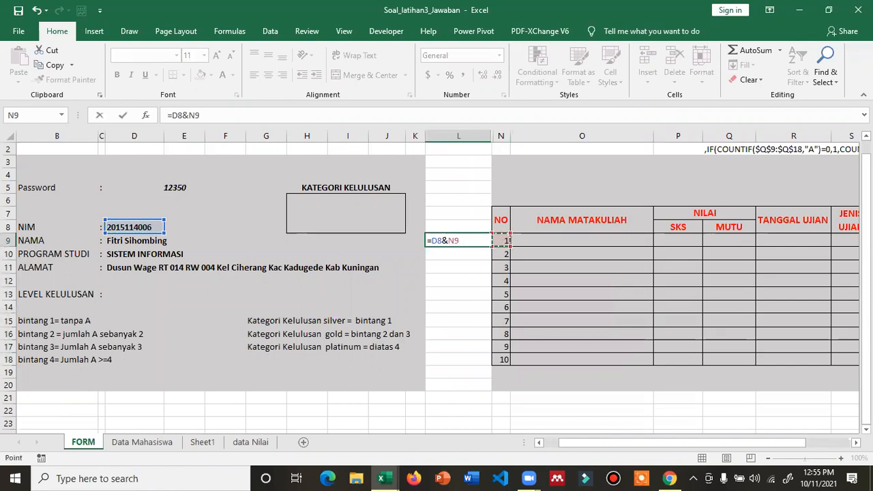
key(Return)
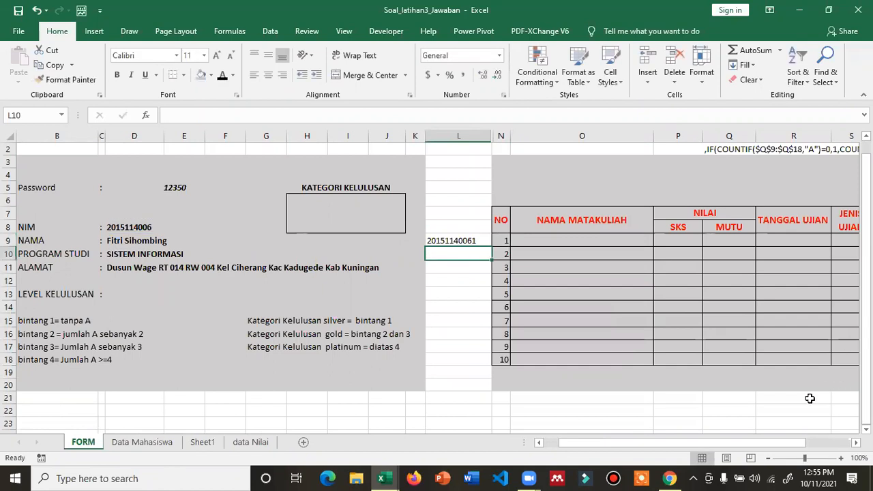
click(466, 242)
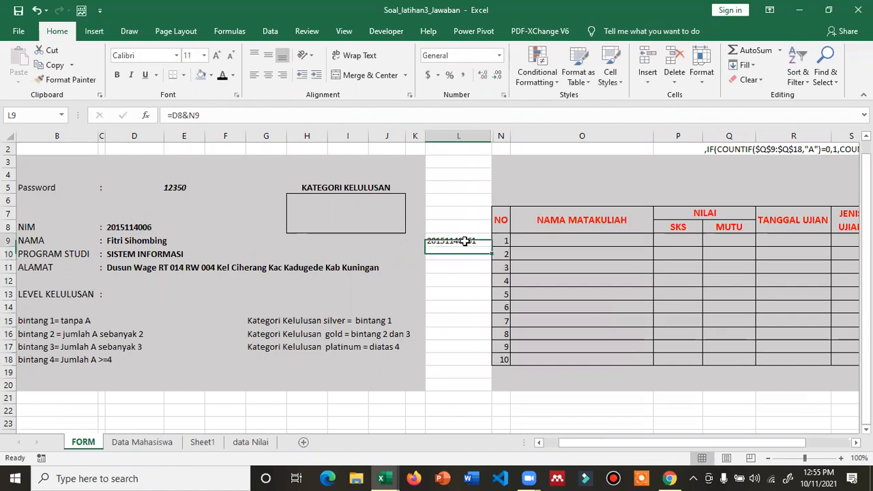
click(173, 115)
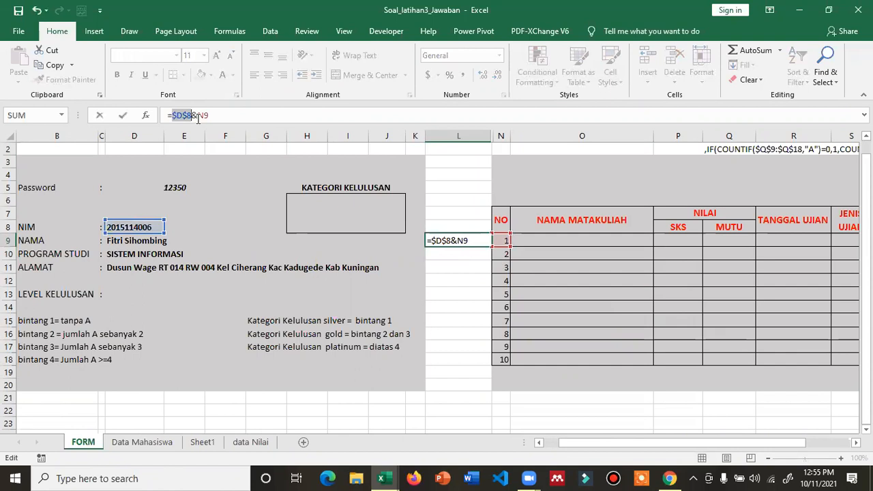
key(Return)
- Fill the L9 key formula down to L18 and check the results
click(458, 241)
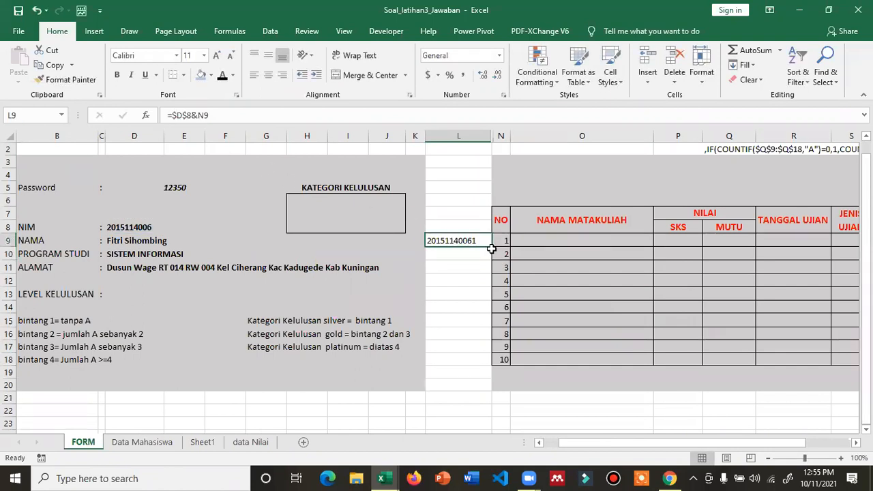
drag(491, 247, 480, 358)
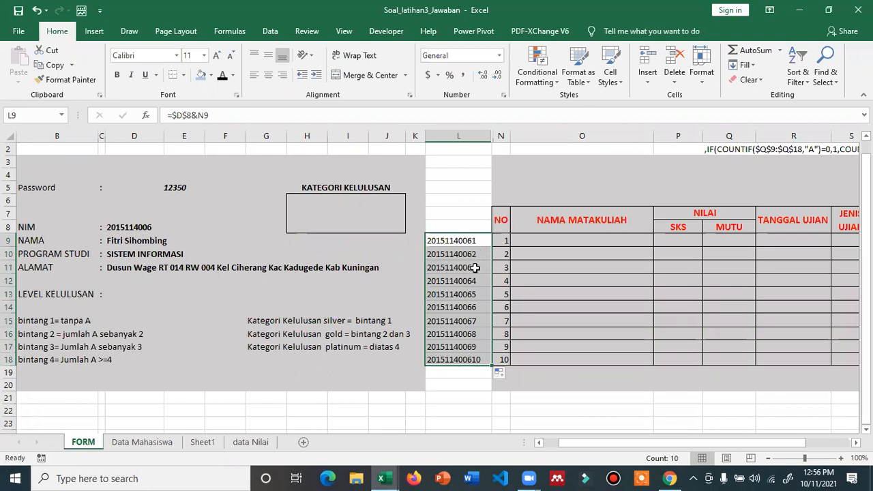
ctrl+scroll(510, 283, up, 3)
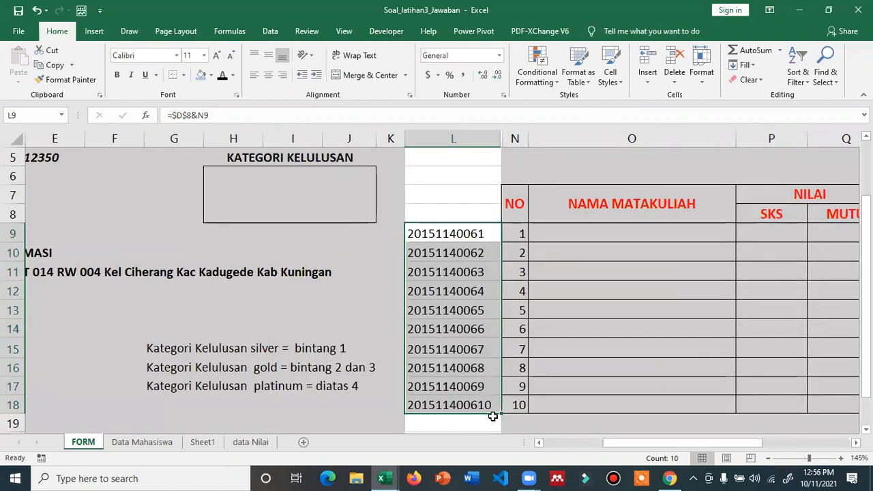
scroll(491, 416, down, 2)
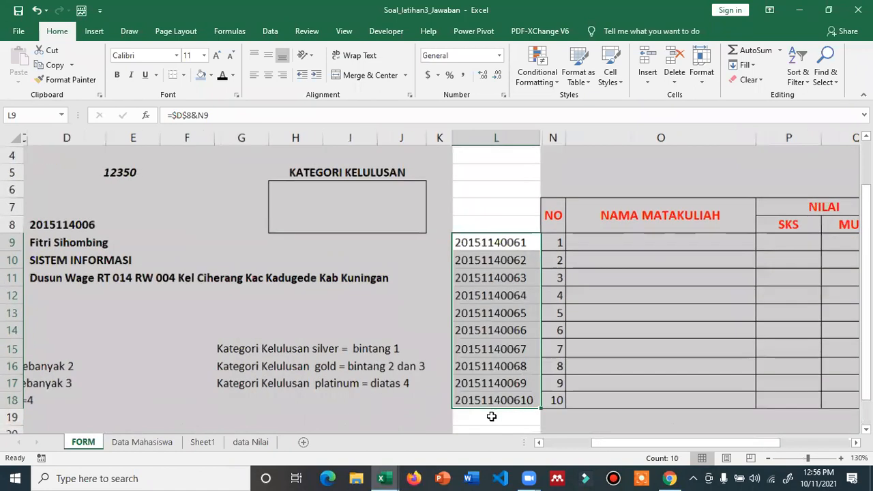
scroll(483, 406, down, 1)
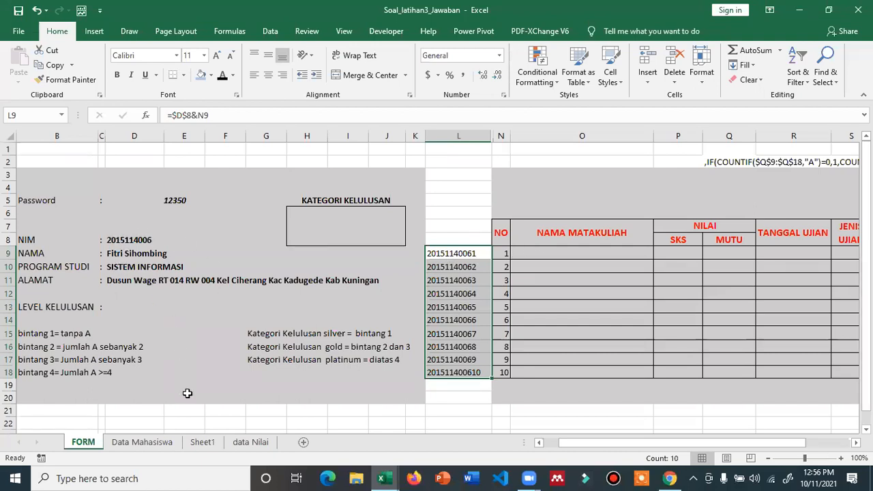
click(249, 441)
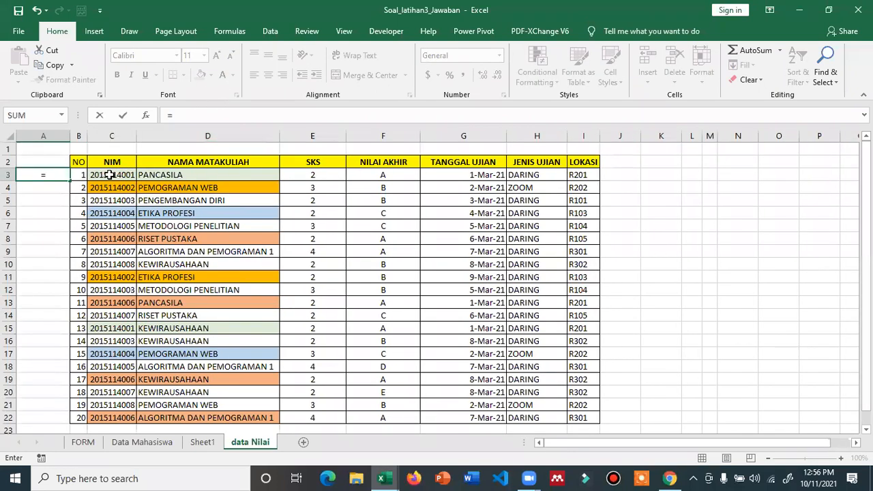
- Enter =C3&COUNTIF($C$3:C3,C3) in A3 of data Nilai
click(110, 176)
text(&)
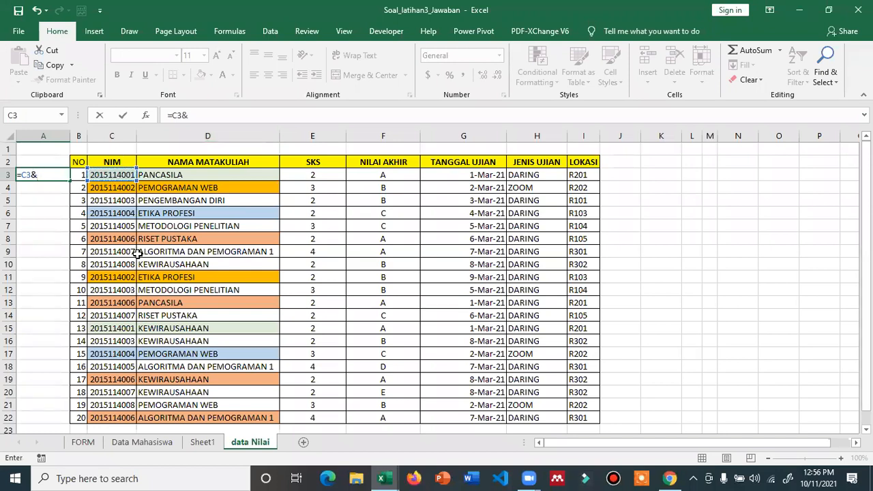
text(countif)
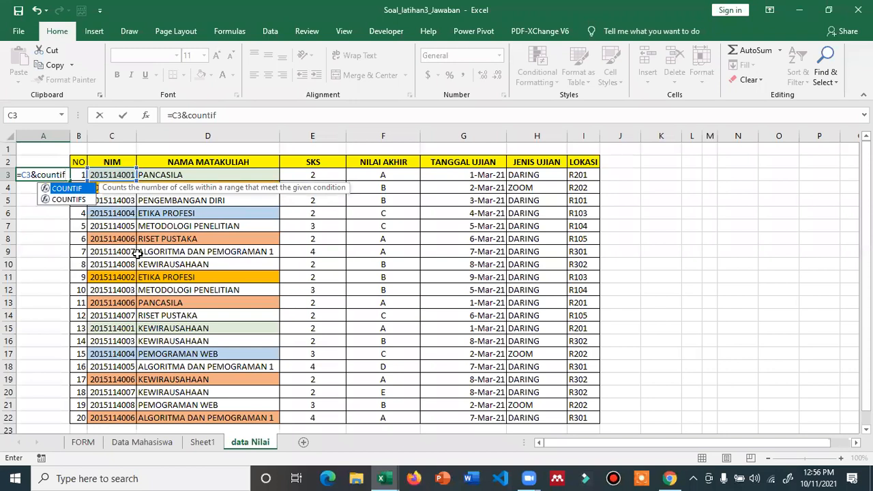
text(()
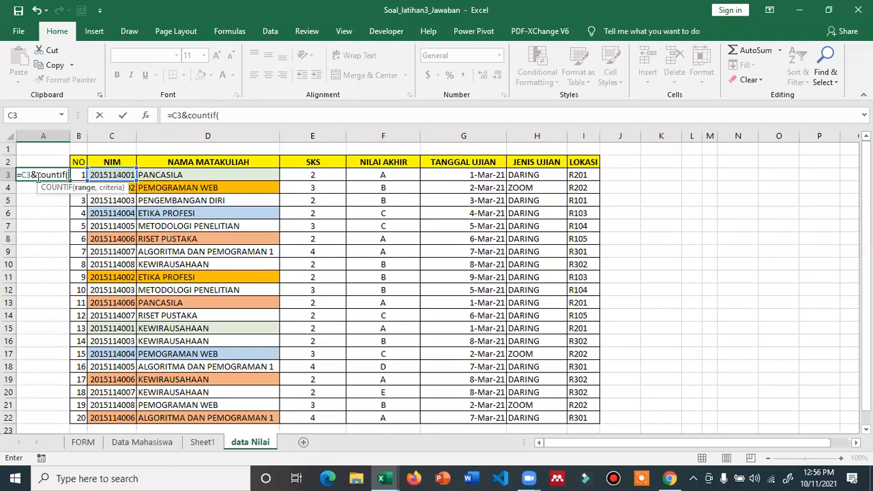
text(c3)
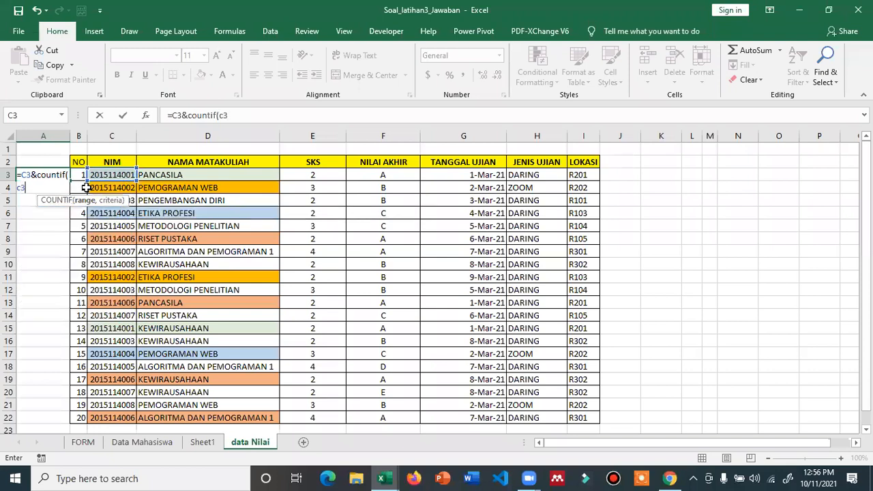
key(F4)
text(c3,c3)
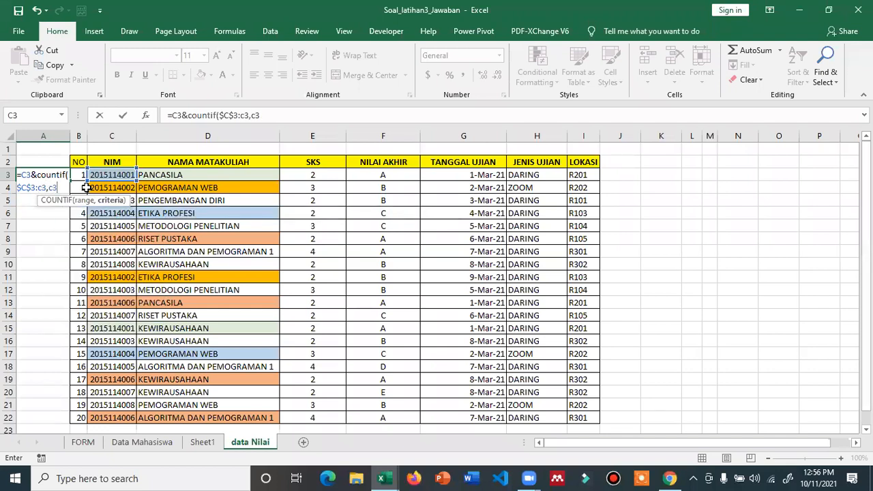
key(Return)
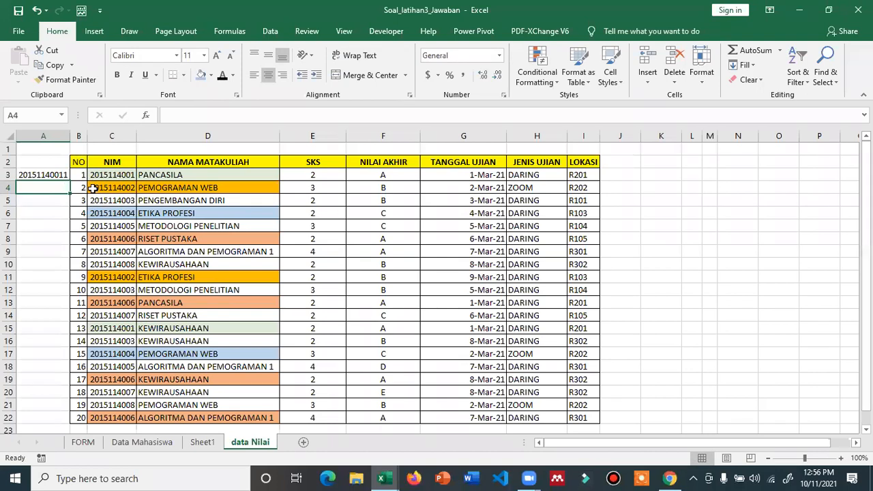
- Fill the A3 key formula down to row 22 and autofit column C for full NIMs
scroll(92, 189, up, 1)
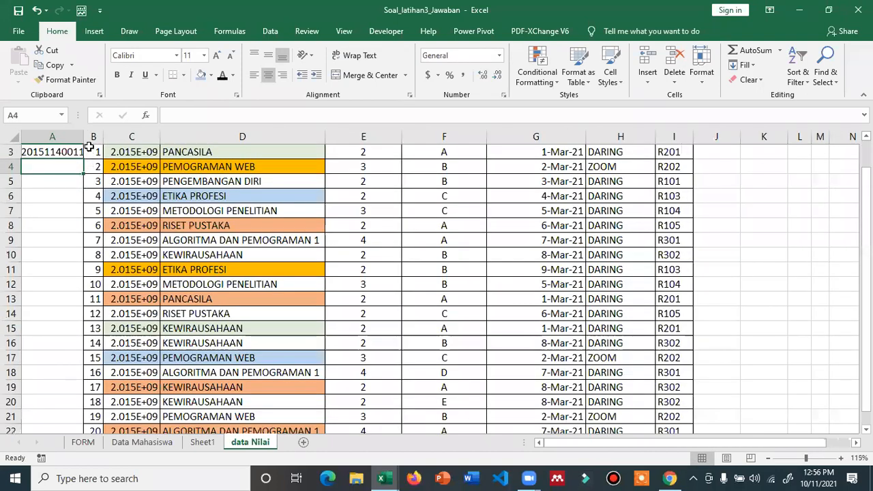
scroll(88, 147, up, 1)
drag(84, 137, 114, 137)
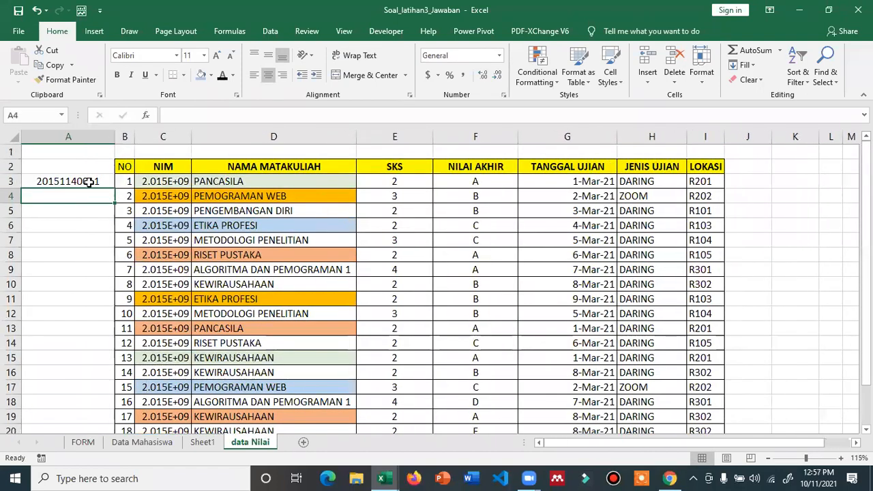
click(89, 183)
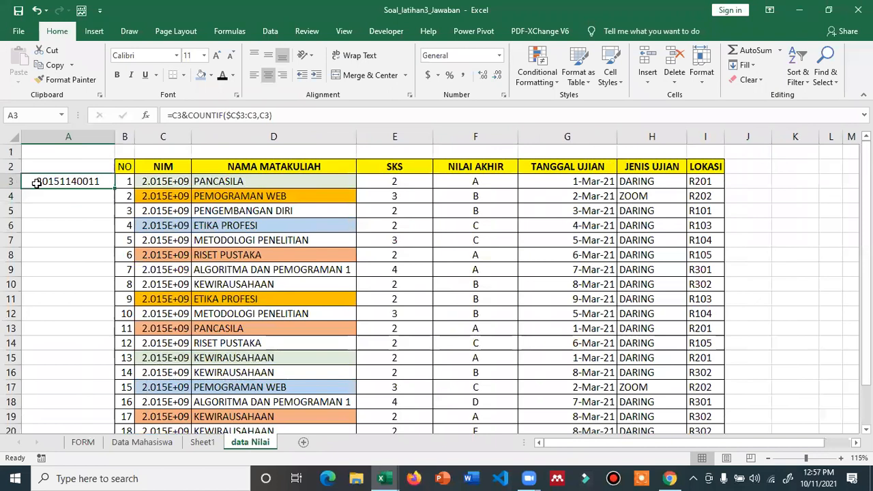
double_click(114, 186)
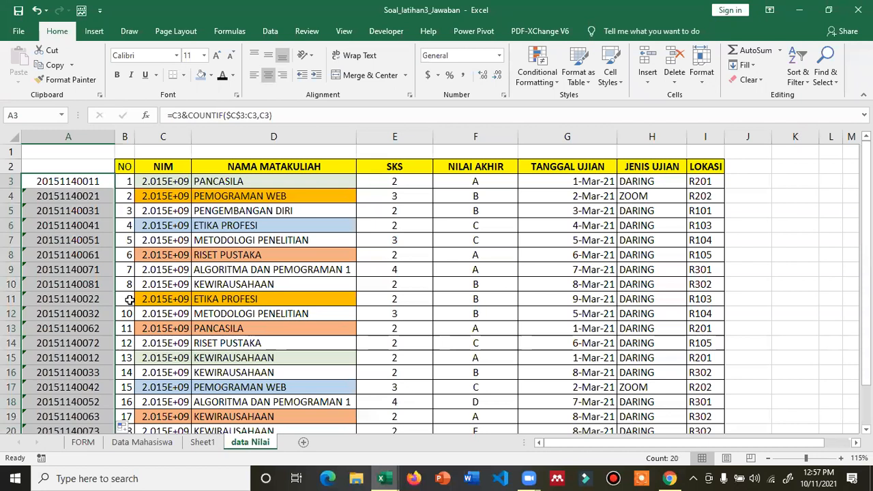
click(93, 181)
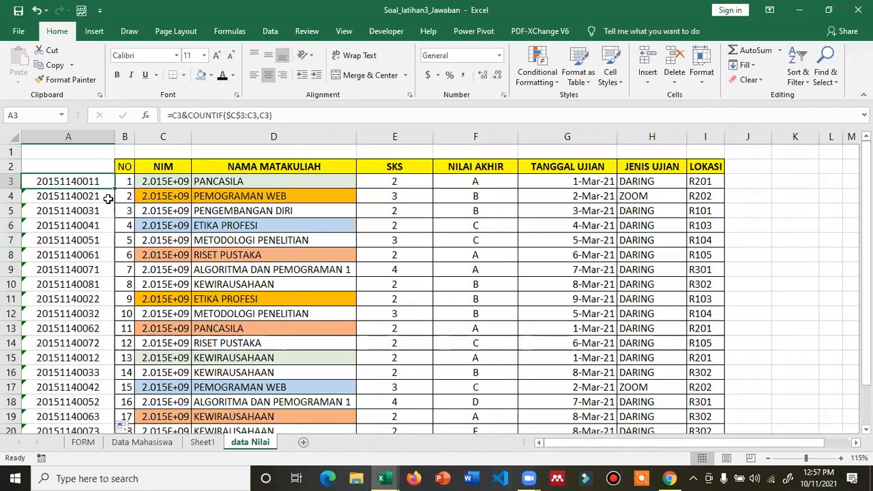
double_click(192, 137)
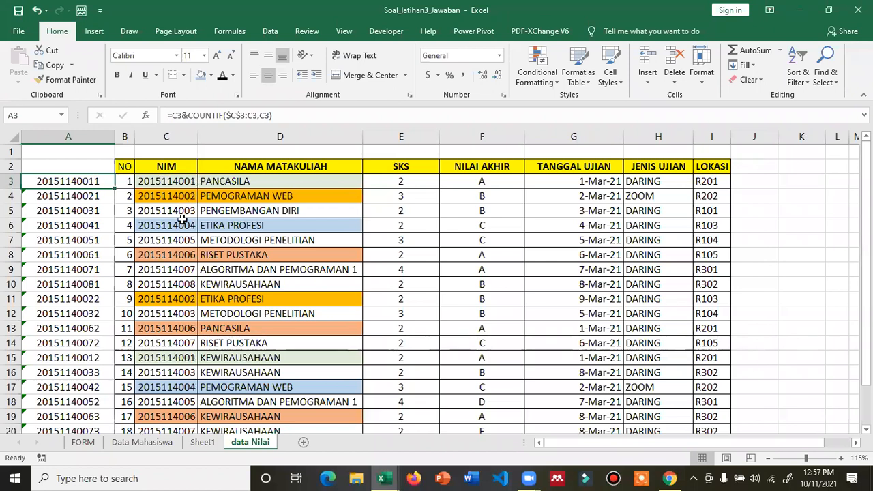
click(182, 241)
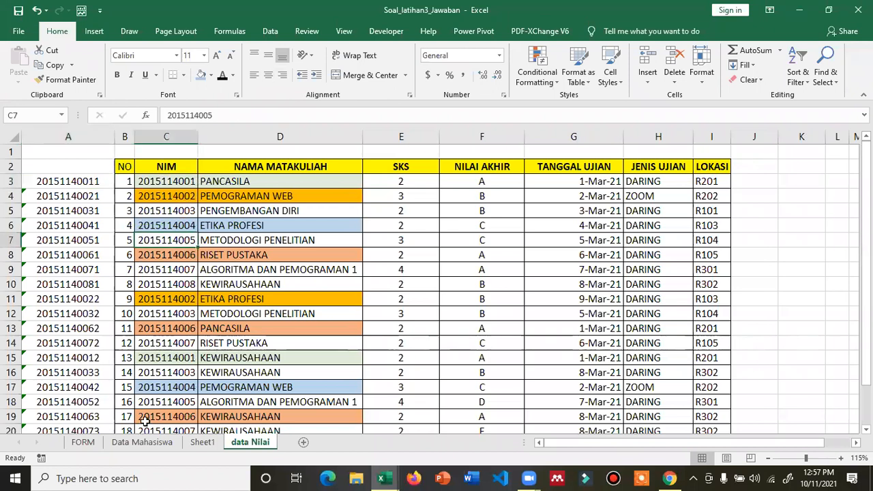
click(83, 442)
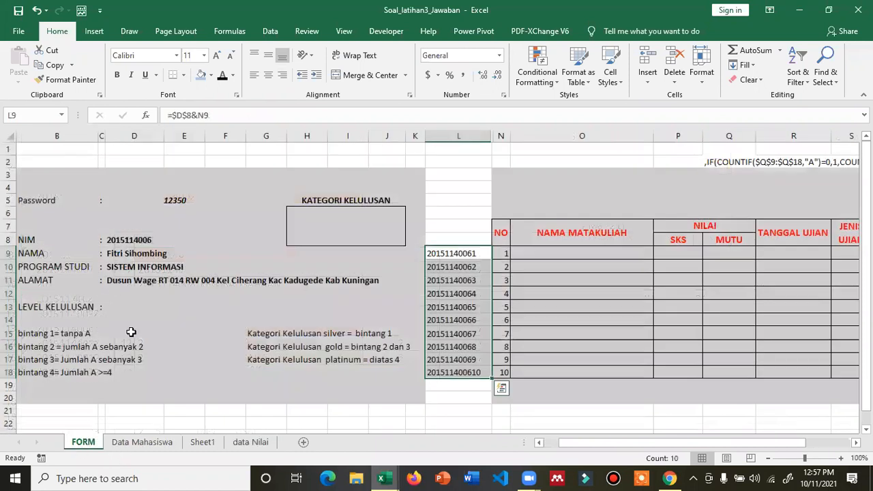
- Give key cells A8, A13 and A22 on data Nilai an orange fill
click(250, 443)
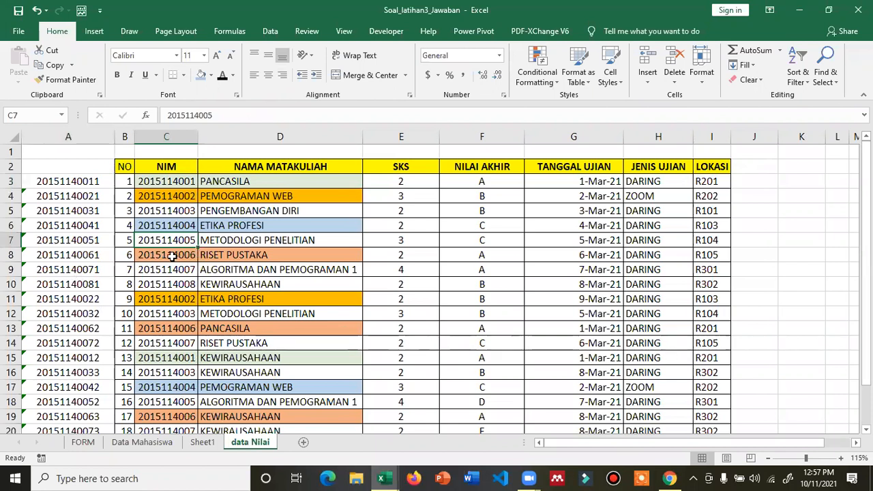
click(67, 255)
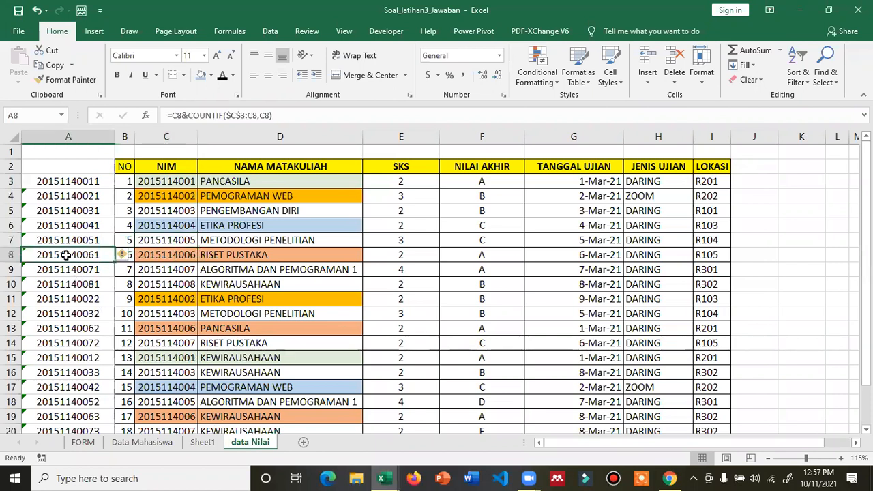
click(212, 75)
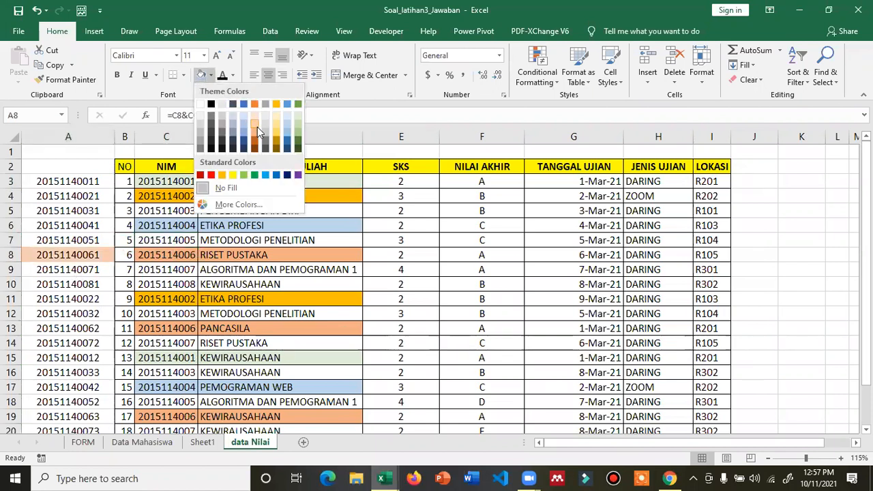
click(257, 127)
click(79, 283)
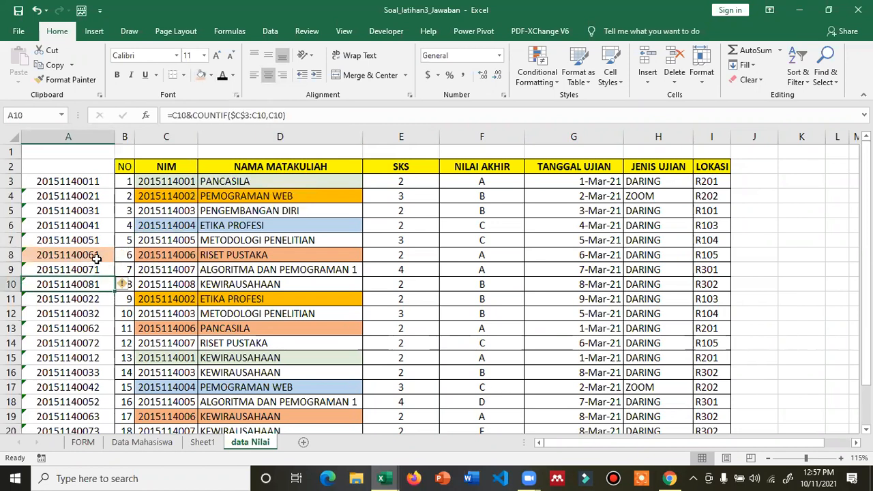
click(99, 328)
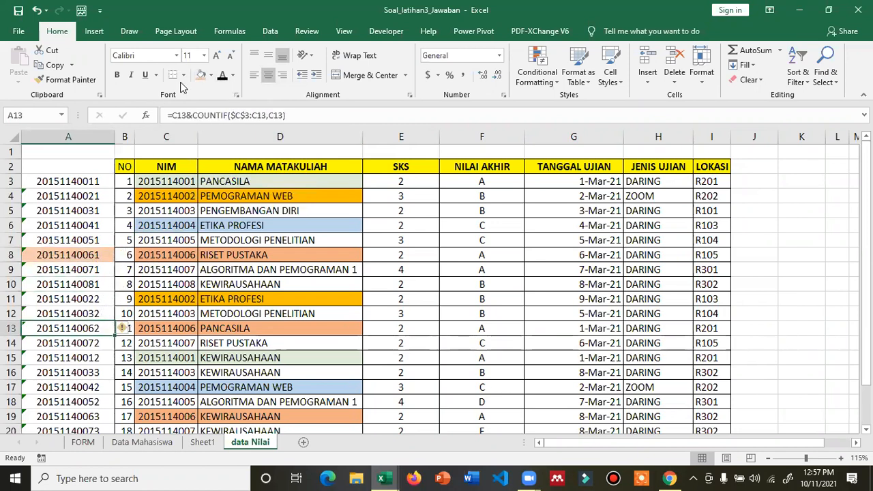
click(201, 75)
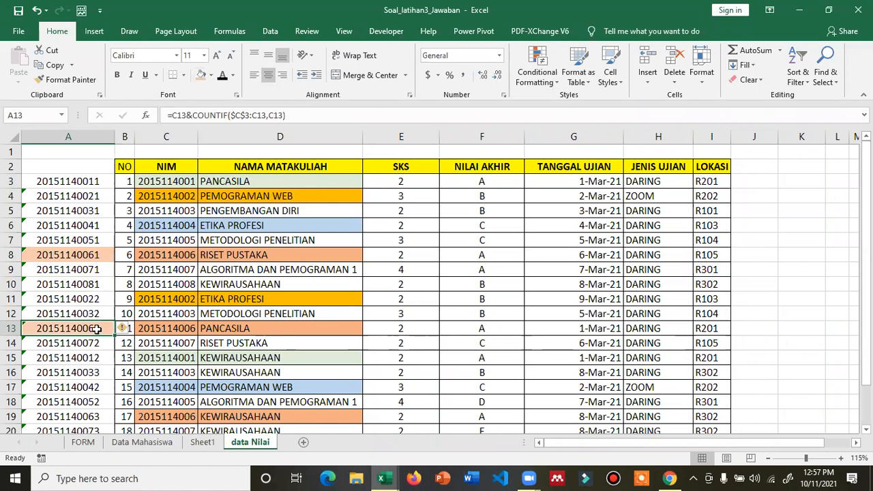
scroll(96, 331, down, 1)
scroll(173, 177, down, 1)
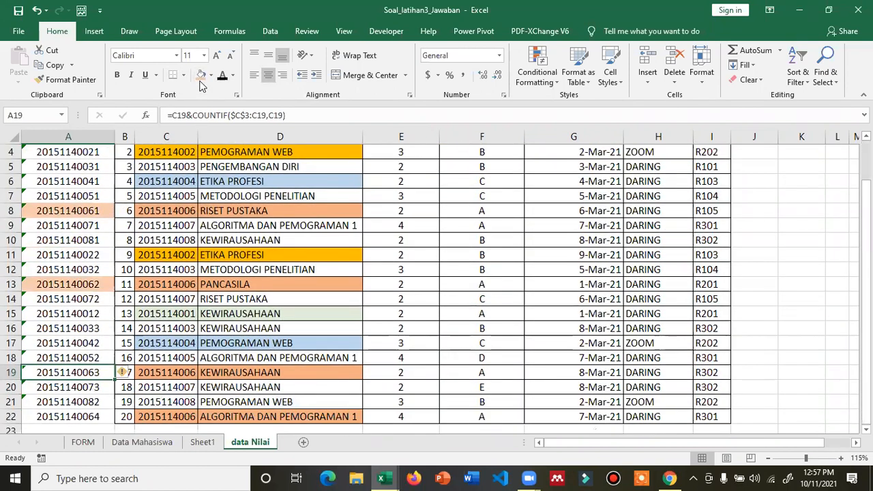
click(109, 417)
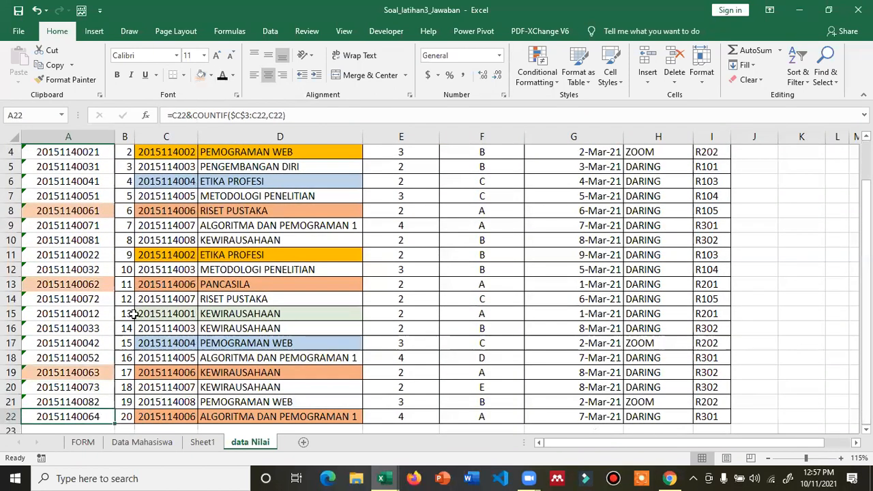
click(200, 74)
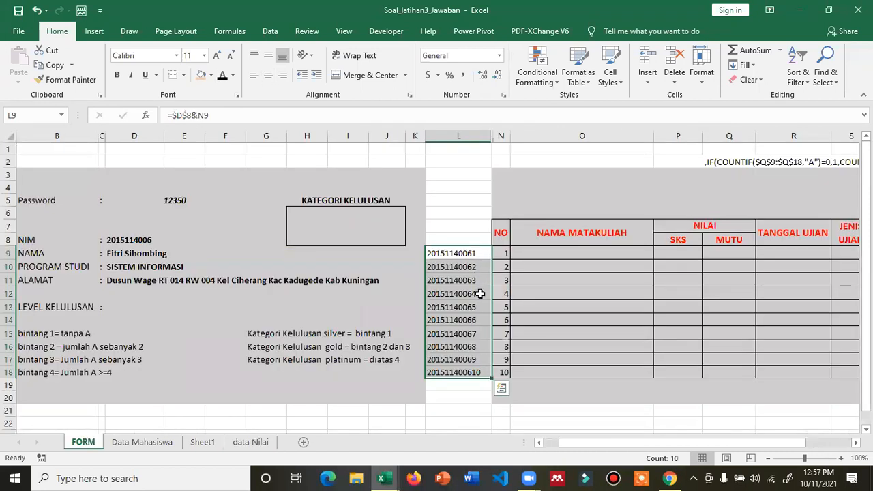
- Type a new password into D5 on FORM to load another student
click(248, 441)
click(83, 442)
click(175, 203)
text(12345)
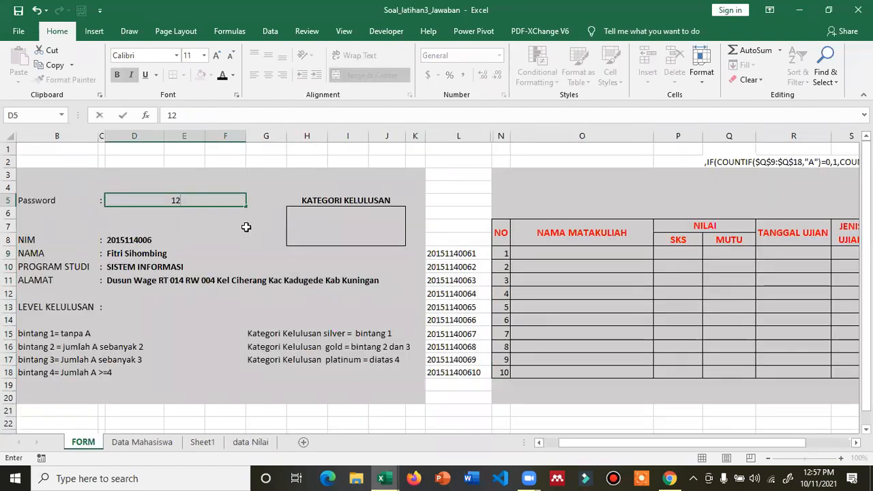
key(Return)
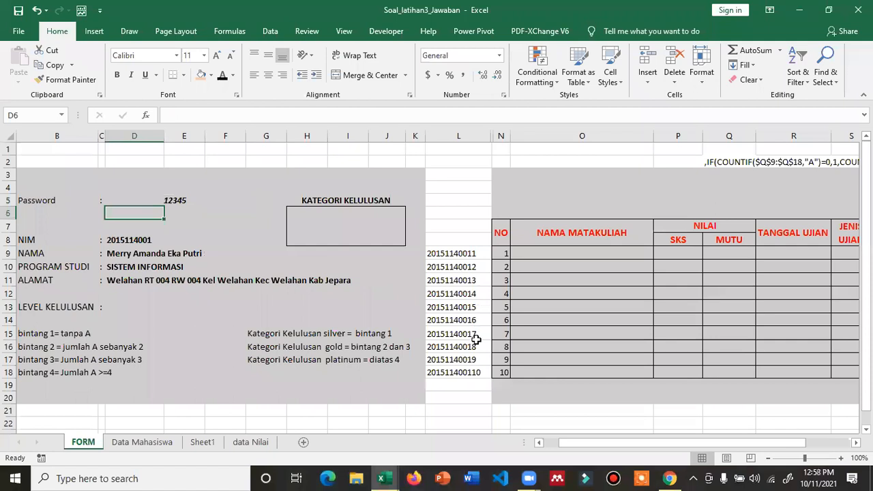
- Reset all of column A on data Nilai to a plain white fill
click(249, 444)
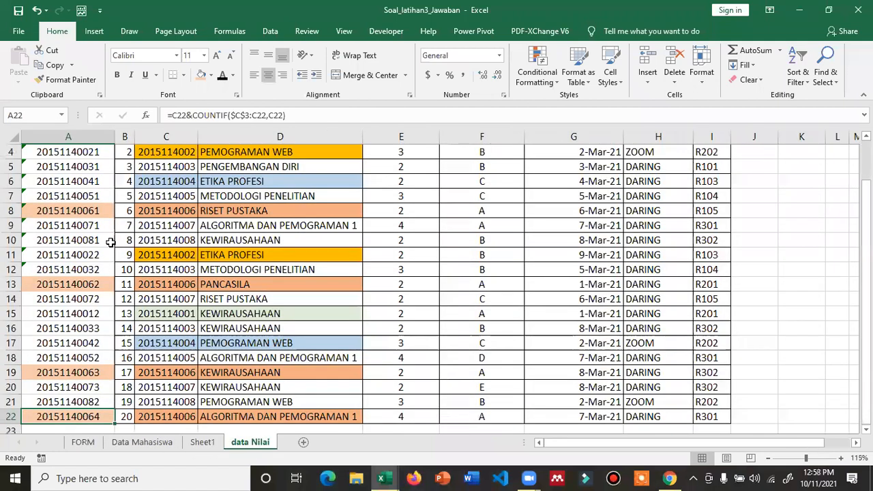
scroll(97, 185, up, 1)
click(96, 183)
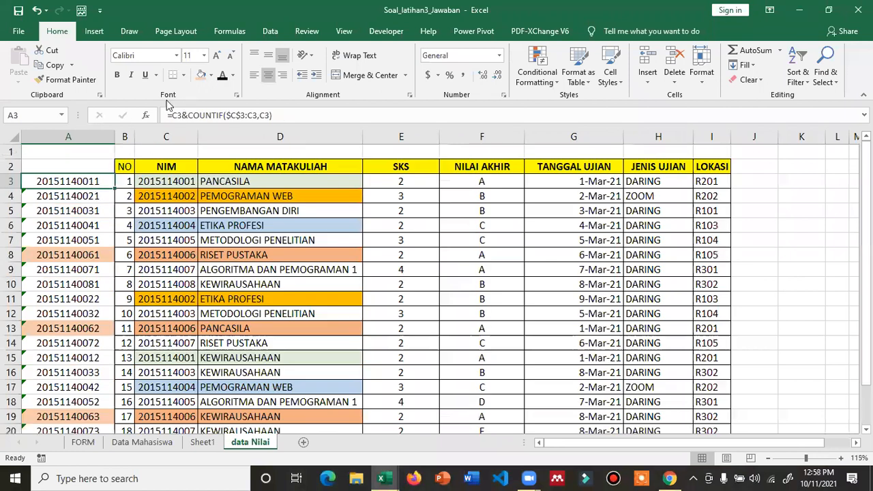
click(68, 137)
click(211, 75)
click(203, 104)
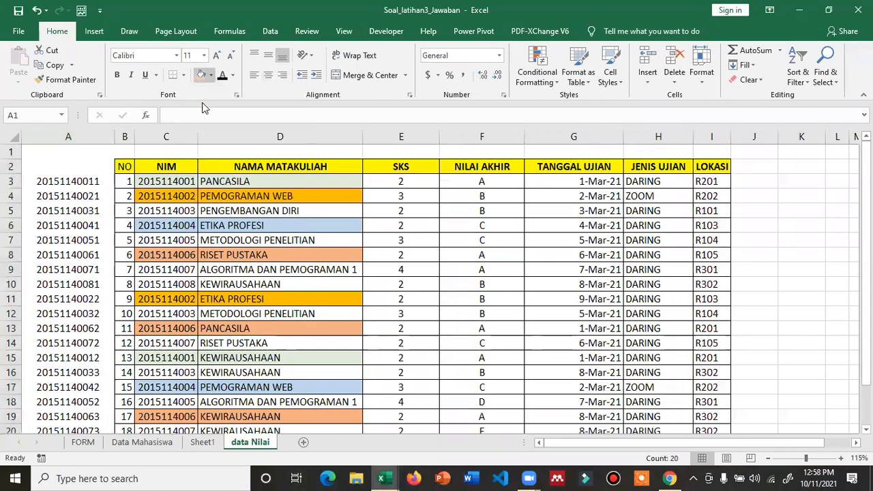
- Give key cell A3 a light green fill and scan the column A keys
click(211, 75)
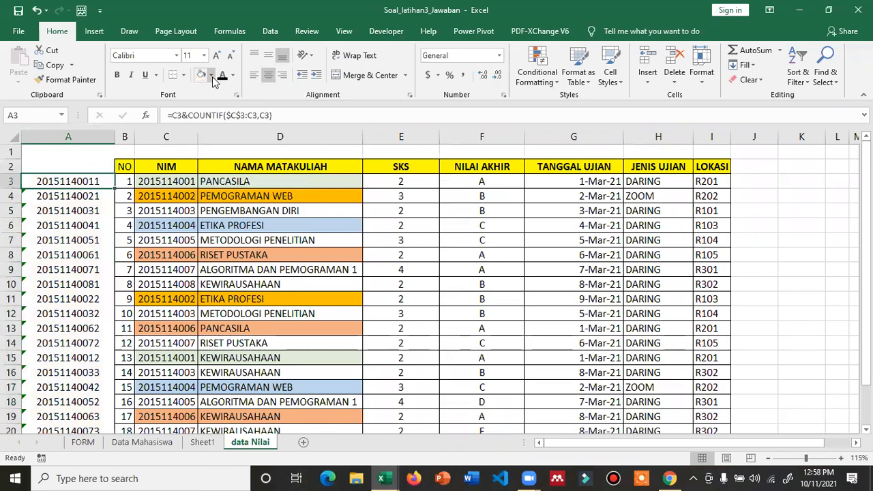
click(212, 77)
click(295, 114)
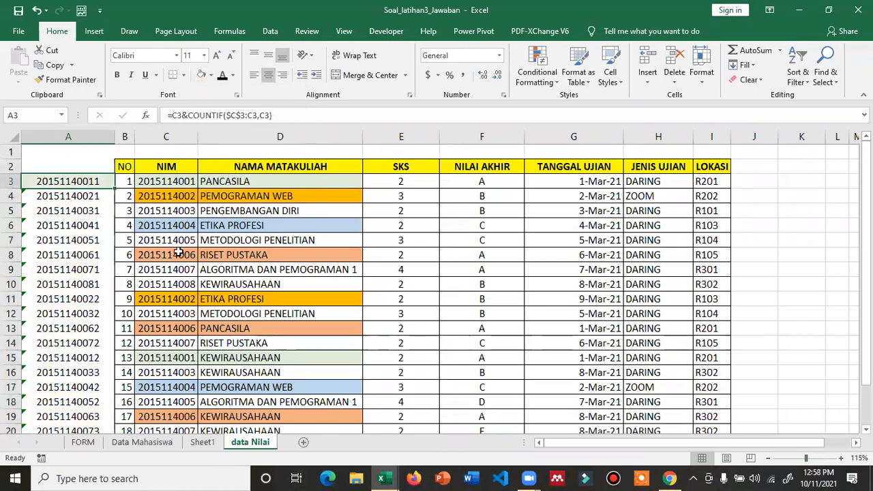
click(102, 358)
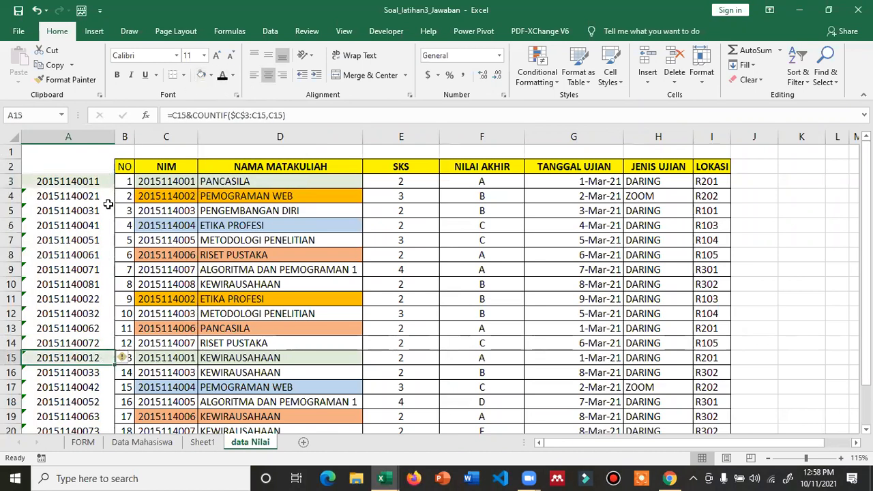
scroll(107, 204, up, 1)
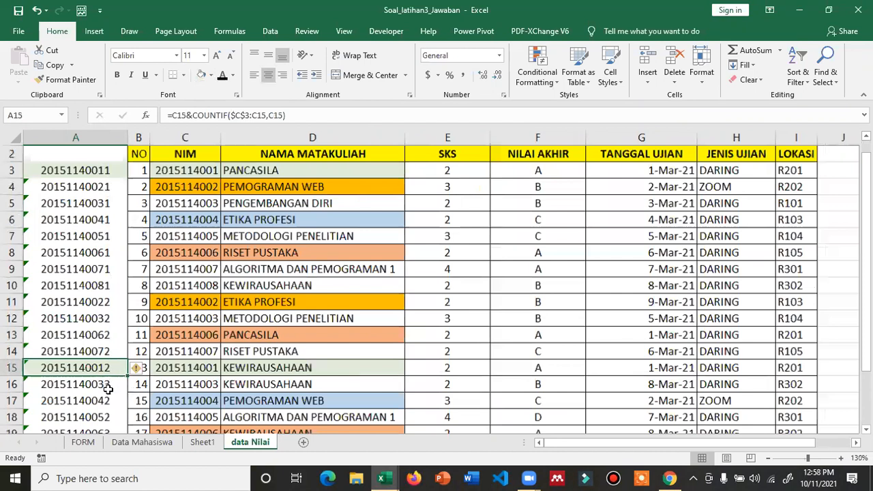
scroll(109, 390, down, 1)
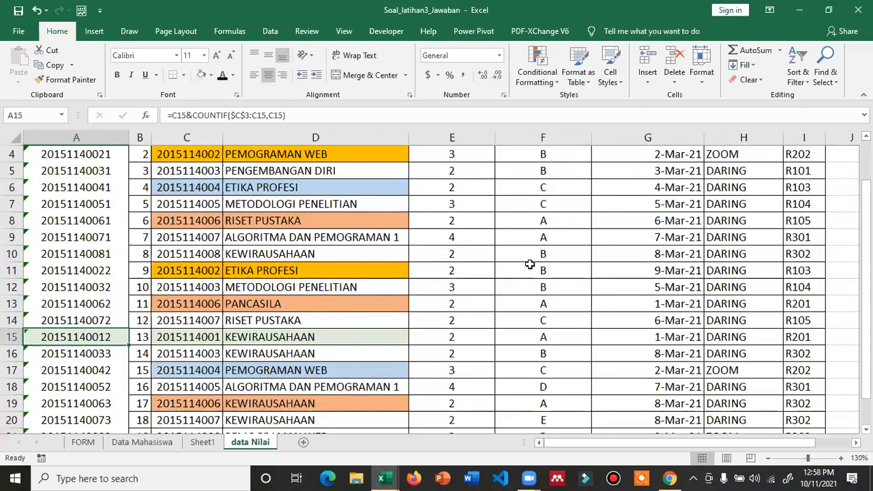
key(ctrl+Page_Up)
key(ctrl+Page_Up)
key(ctrl+Page_Up)
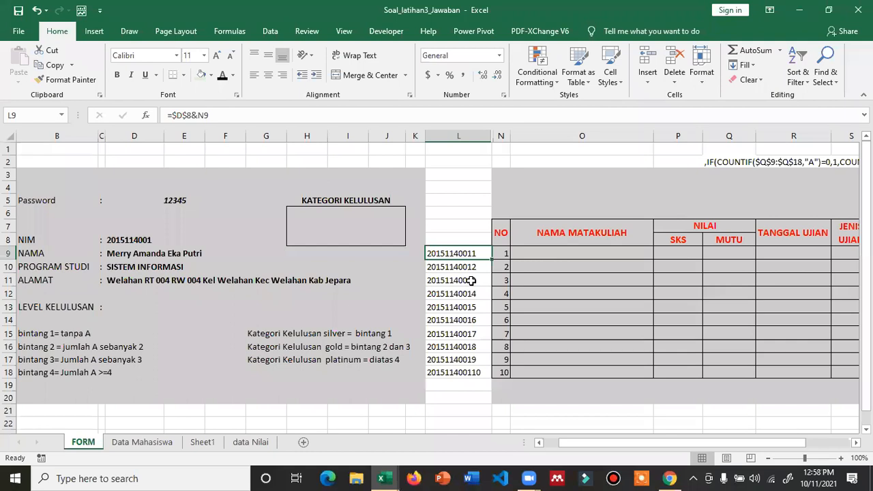
- Enter =VLOOKUP(L9,'data Nilai'!$A$2:$I$28,4,FALSE) in O9, returning PANCASILA
click(248, 444)
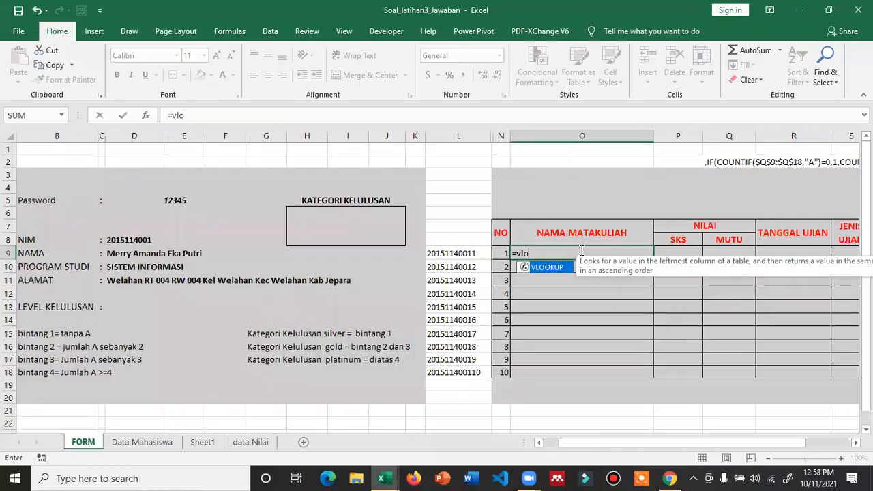
text(okup()
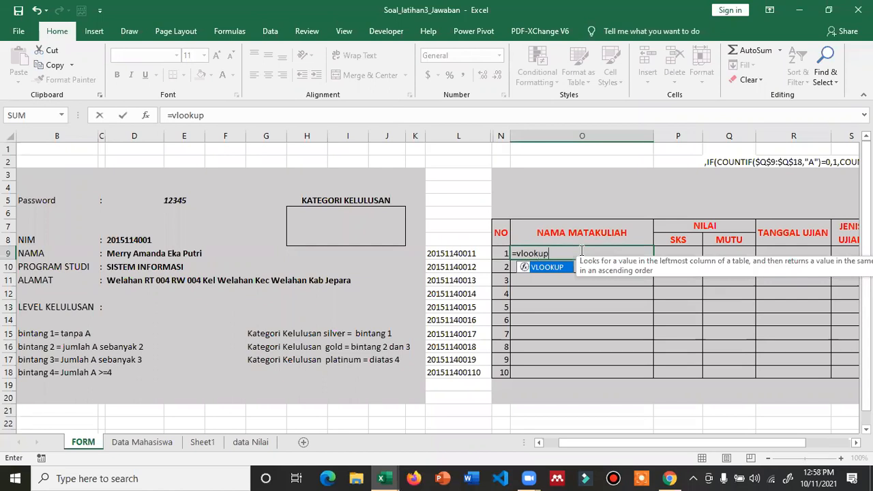
click(458, 254)
text(,)
click(249, 442)
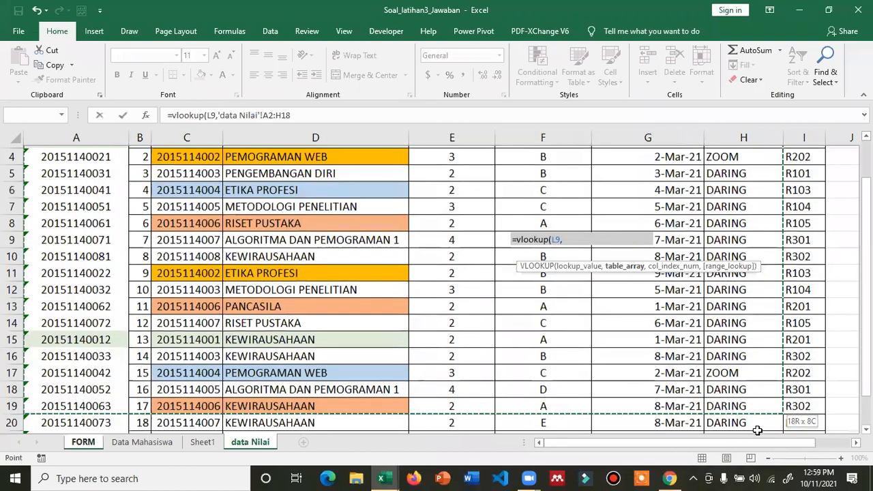
drag(792, 453, 802, 265)
key(F4)
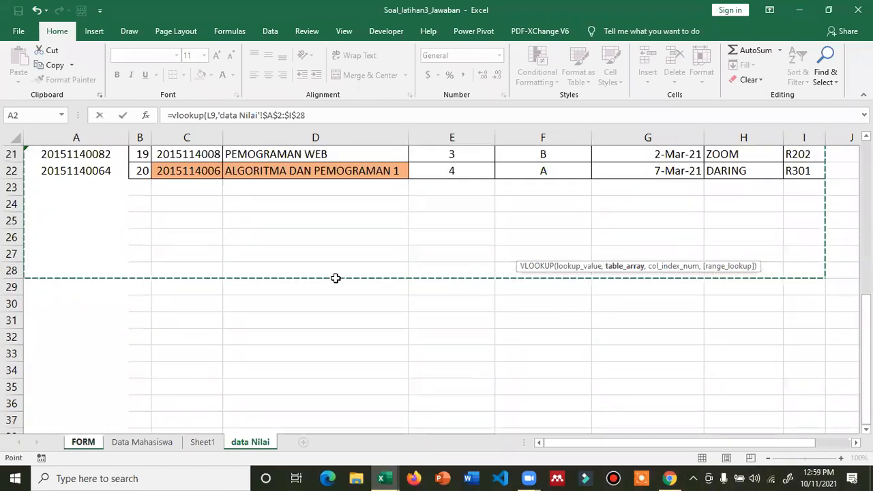
text(,)
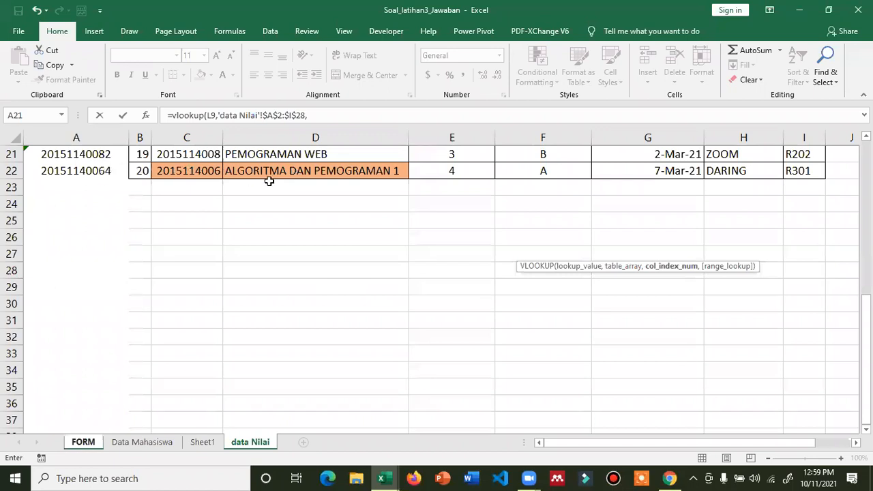
click(317, 116)
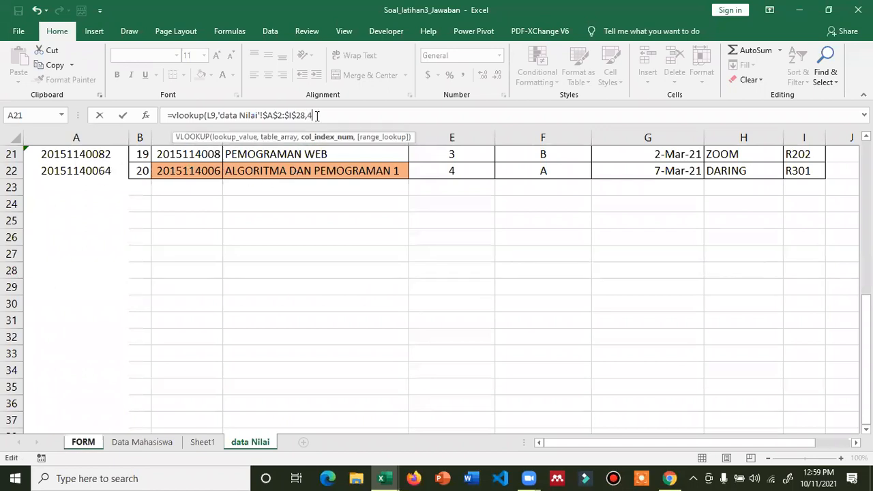
text(,false)
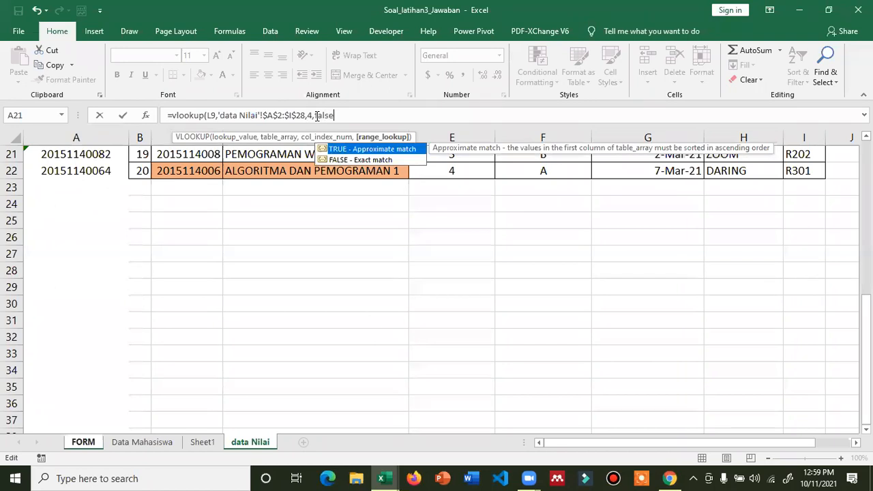
key(Return)
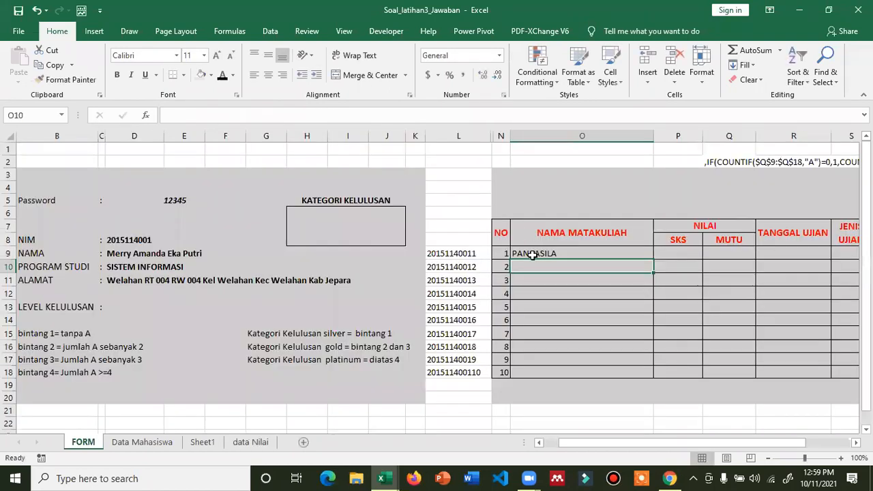
click(533, 255)
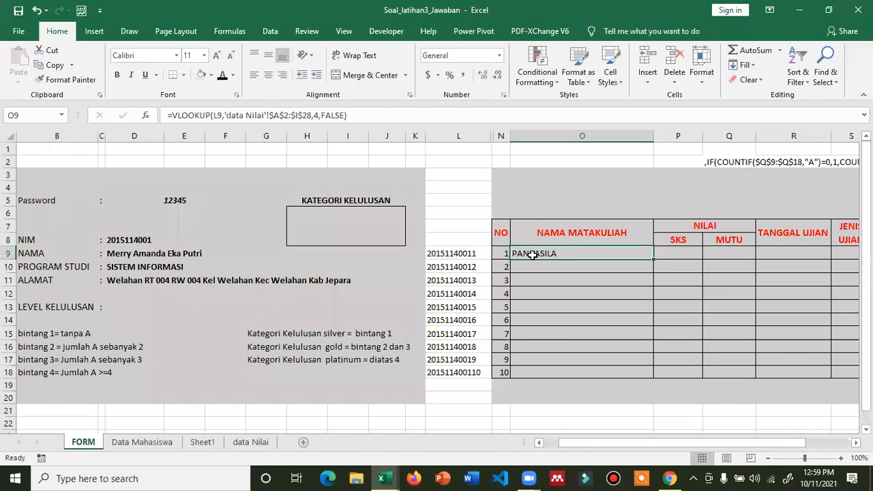
- After comparing against data Nilai, drag the O9:O10 lookup formulas down through O18
click(251, 442)
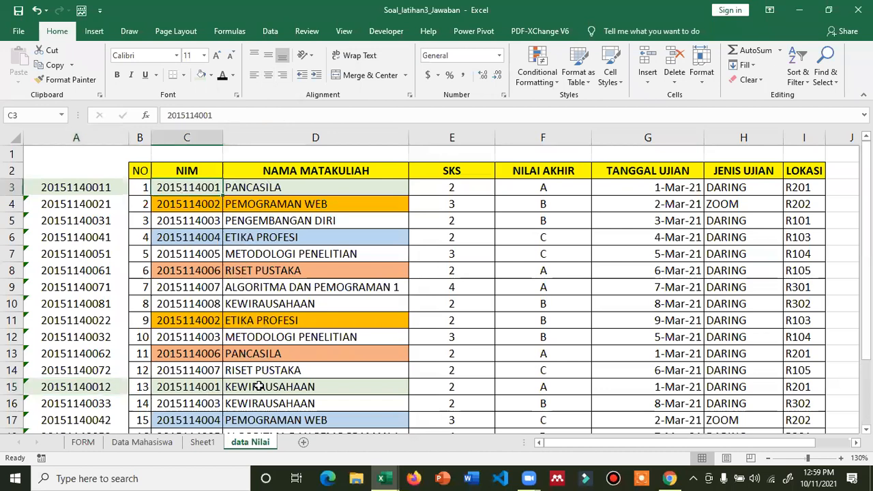
click(82, 441)
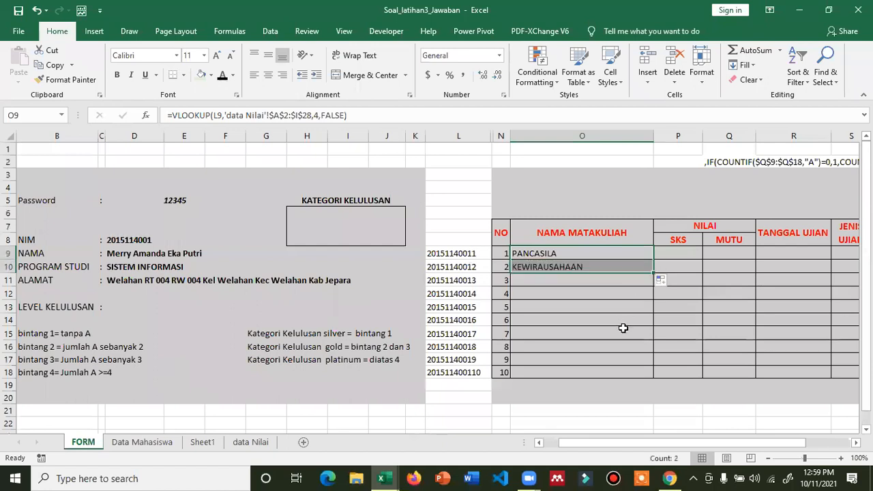
drag(653, 273, 656, 375)
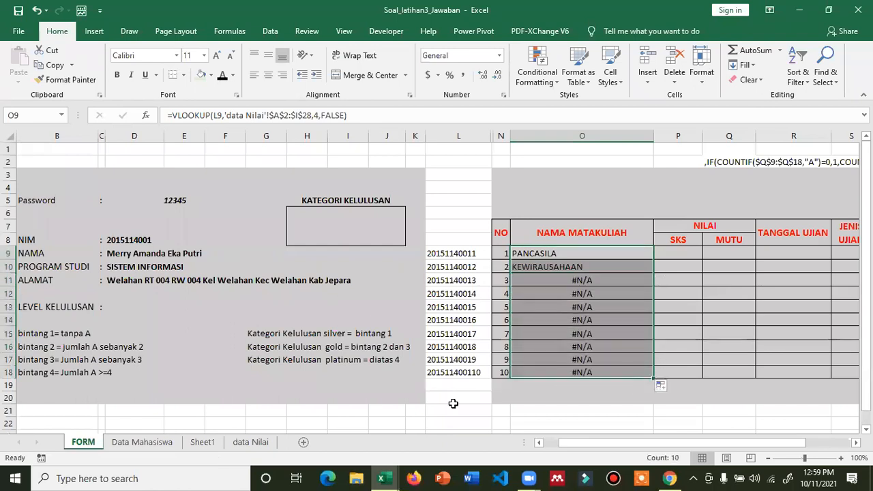
- Enter the second student's password in the FORM password cell D5
click(176, 201)
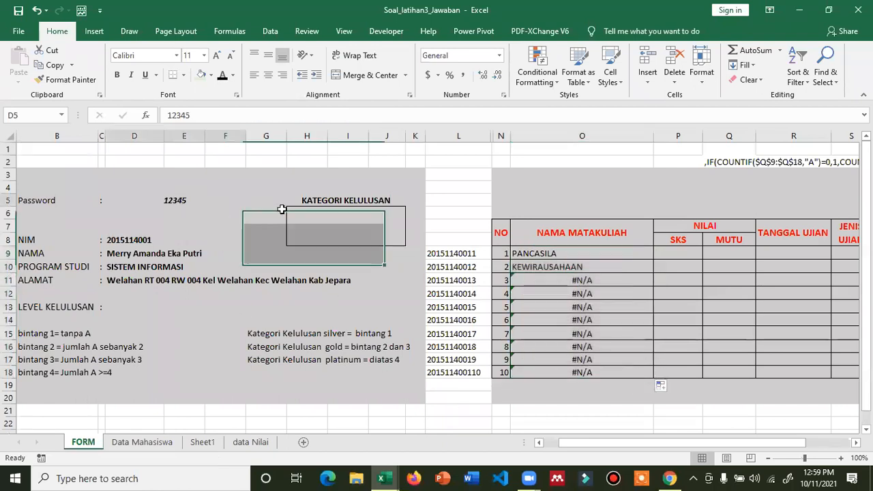
text(1234)
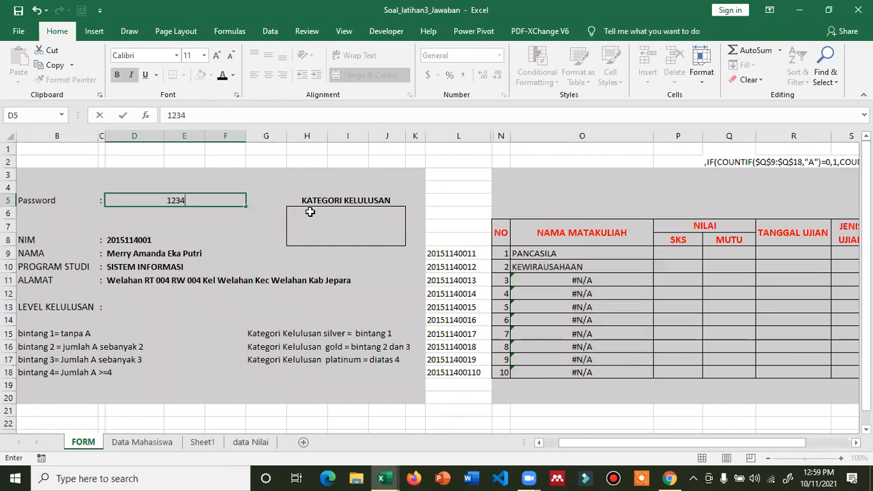
text(6)
key(Return)
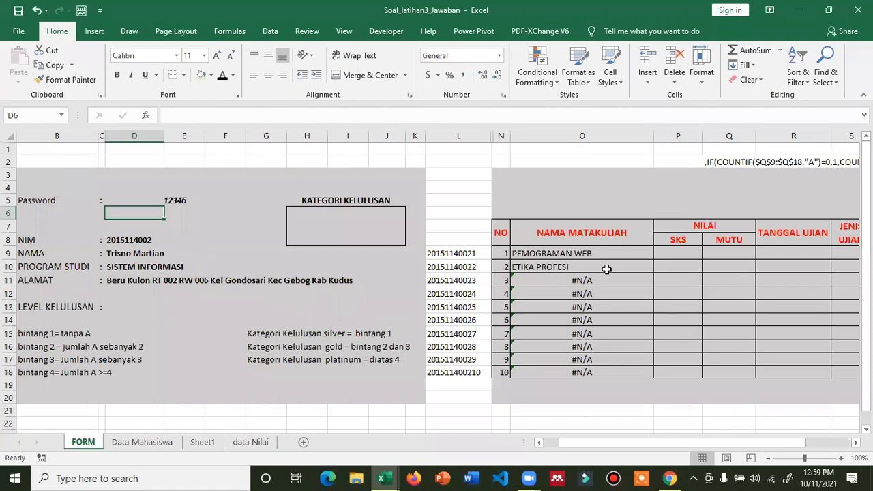
- Check on the data Nilai sheet that O9 returns the student's ETIKA PROFESI record
click(251, 443)
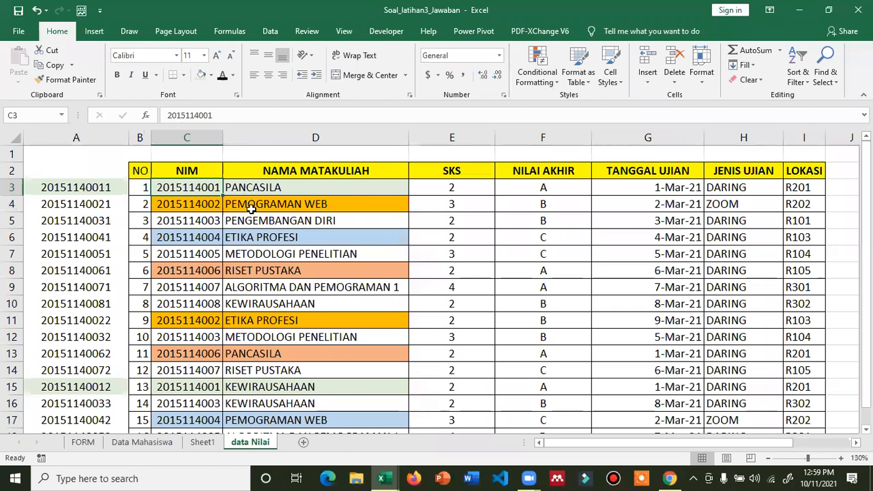
click(240, 324)
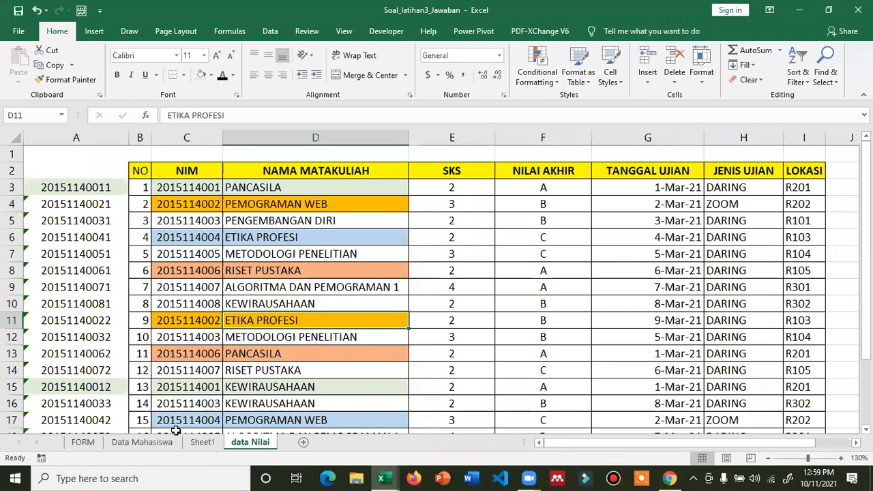
scroll(95, 445, down, 1)
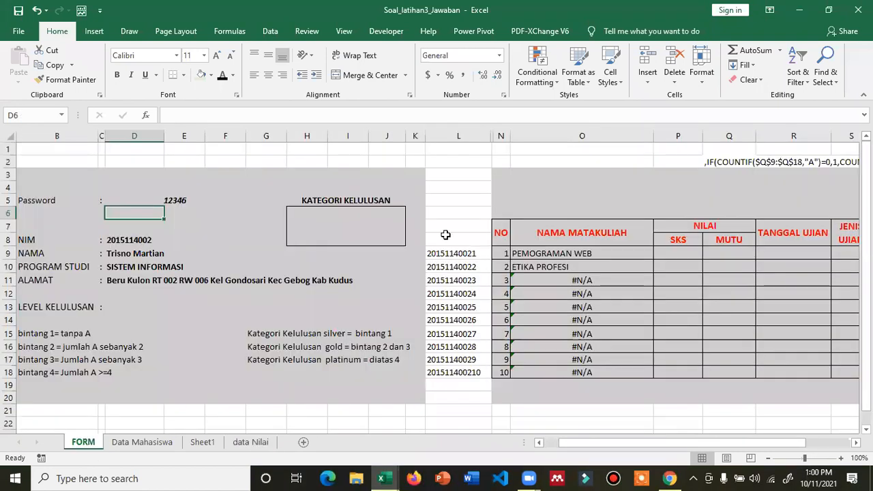
click(541, 253)
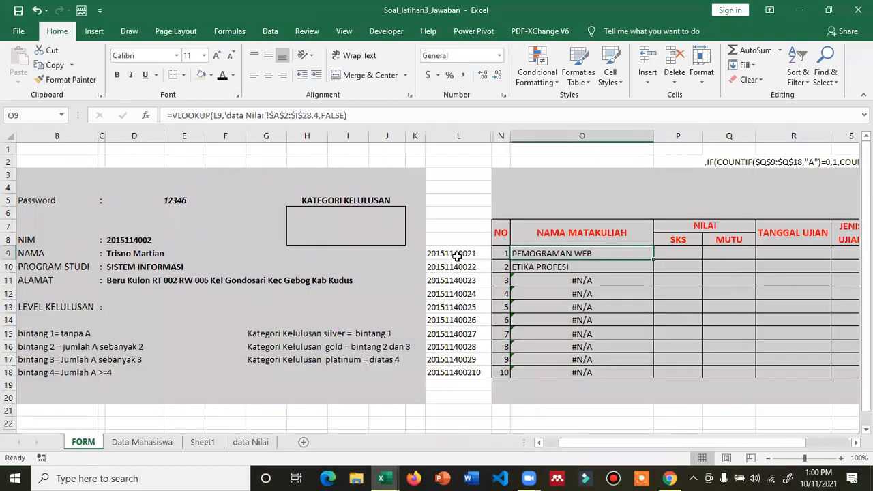
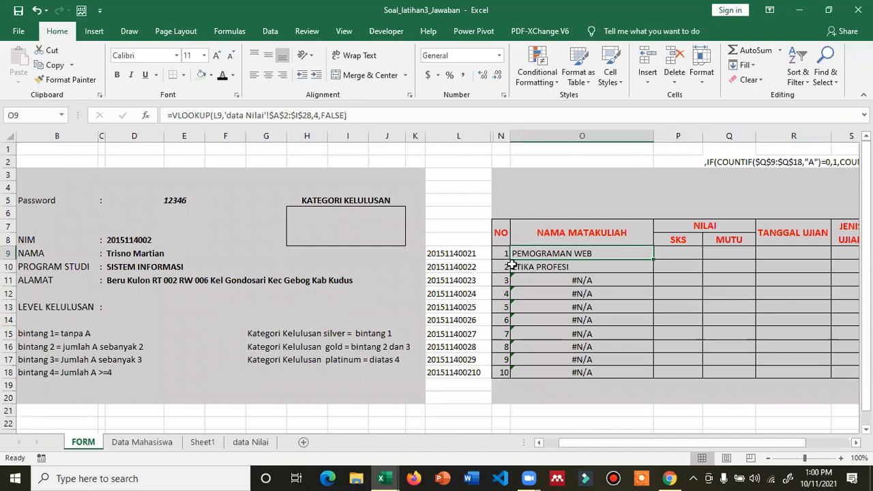
- Check the NIM lookup formula, then enter another student's password in D5
click(139, 238)
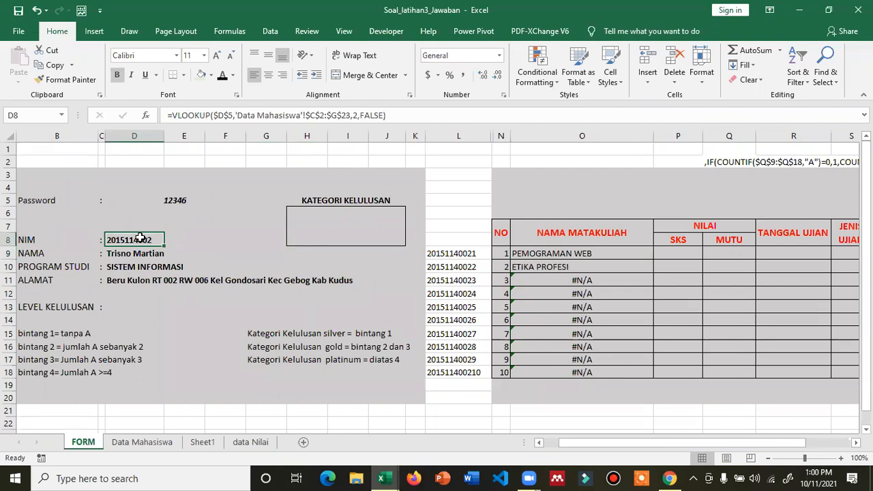
drag(573, 442, 614, 441)
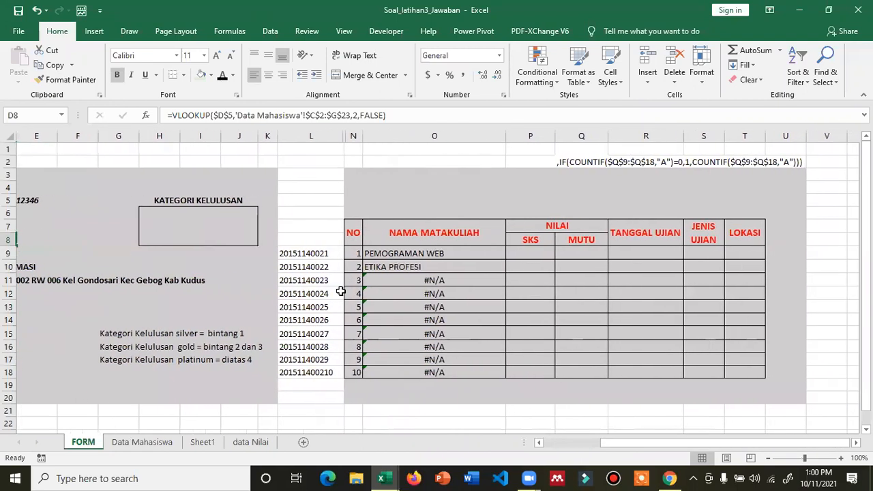
click(556, 444)
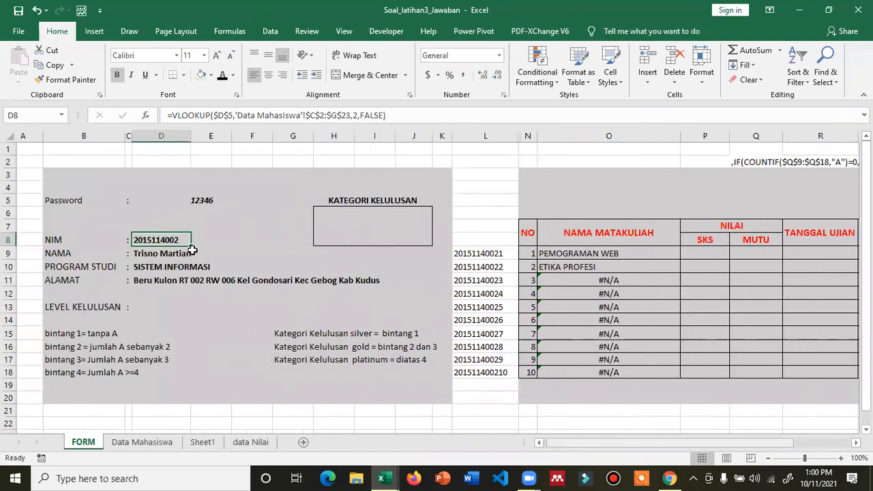
click(230, 201)
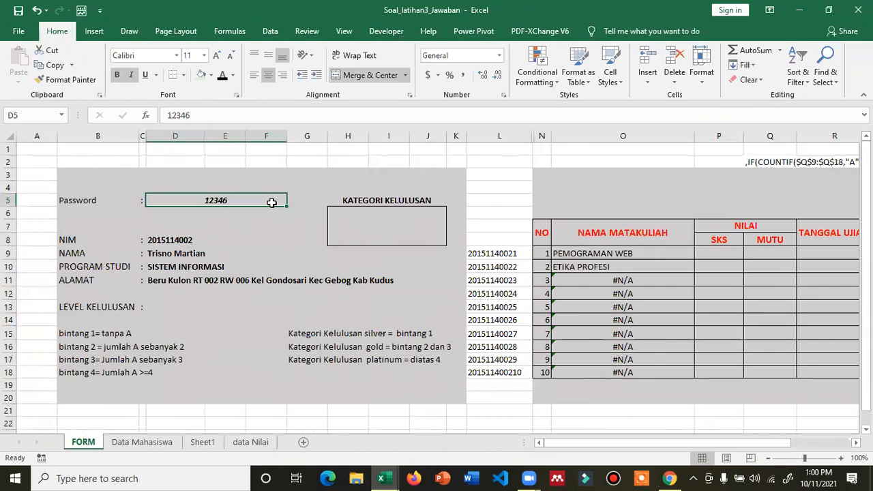
text(12)
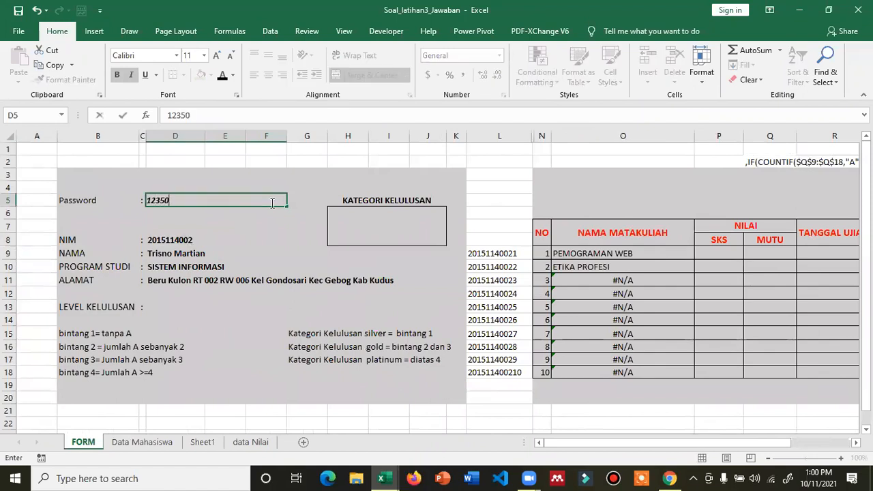
key(Return)
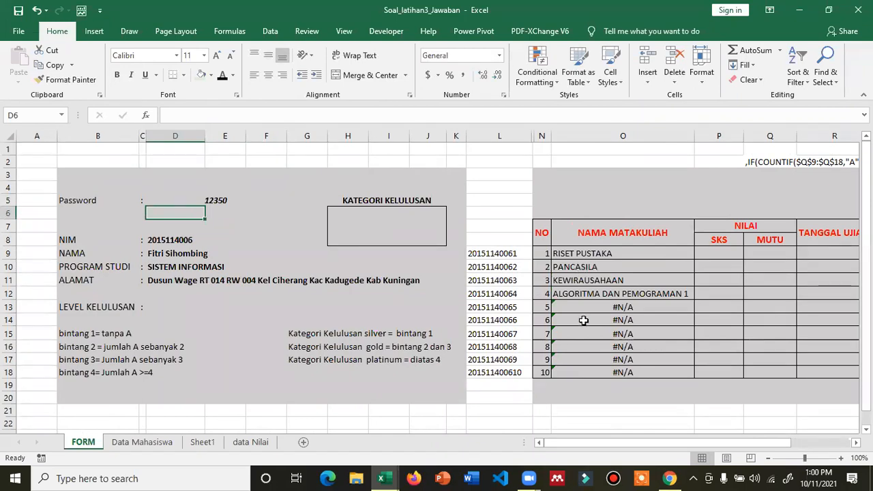
- Copy O9's course-name lookup into P9 and begin editing the pasted formula
drag(594, 444, 638, 447)
click(521, 249)
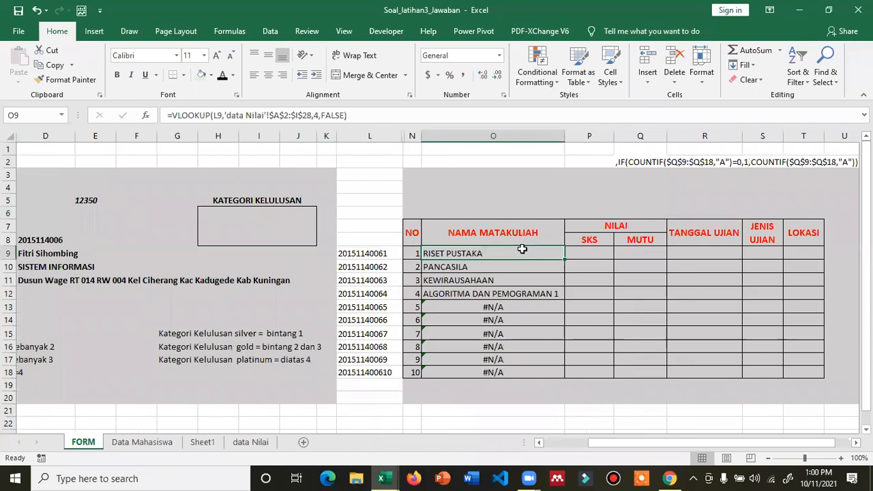
key(ctrl+c)
key(Right)
key(ctrl+v)
key(Escape)
key(F2)
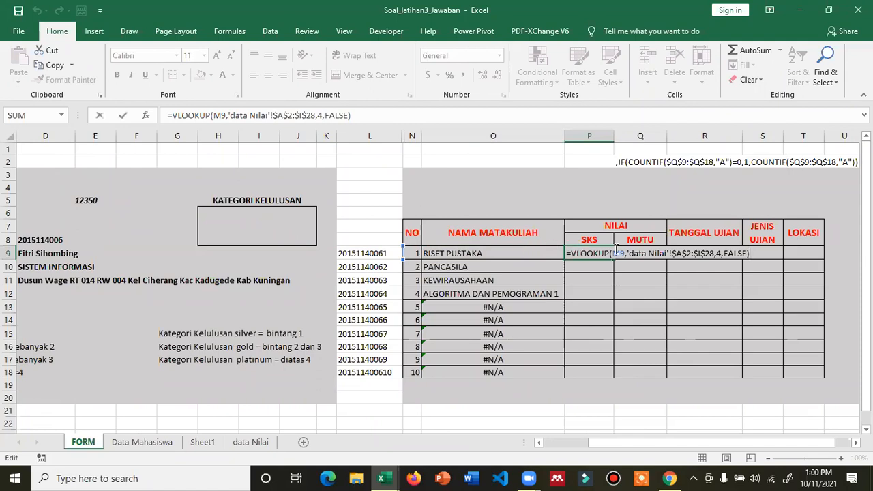
- Make P9 look up SKS from L9 with column index 3, and center column P
key(BackSpace)
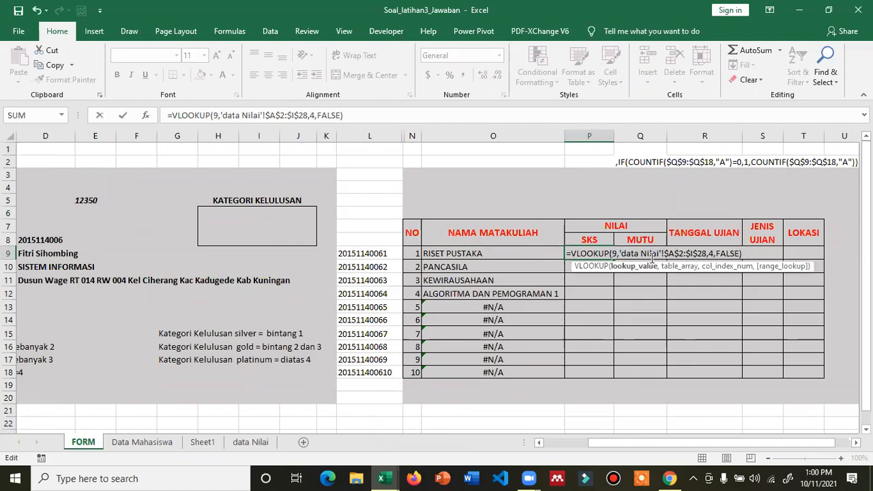
text(l)
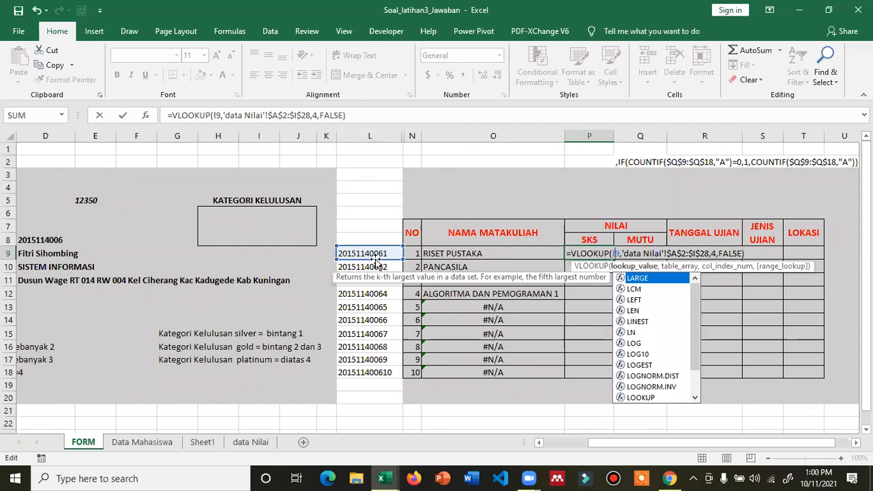
click(717, 253)
key(BackSpace)
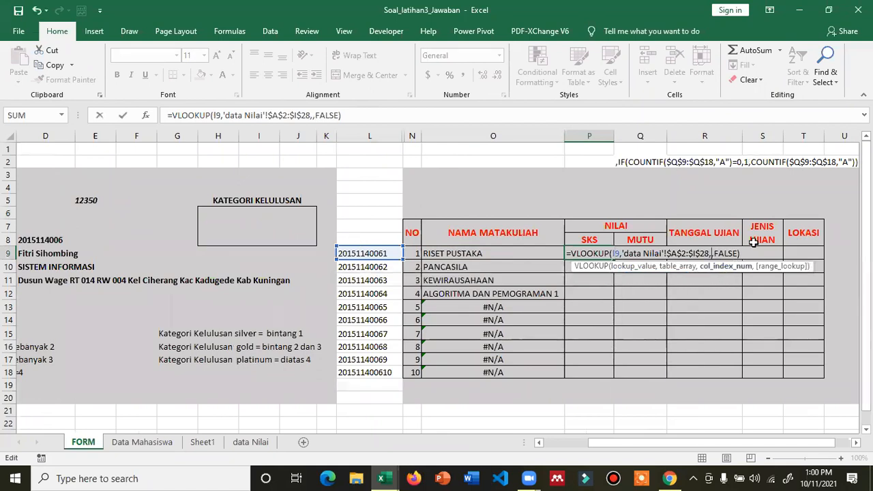
text(3)
key(Return)
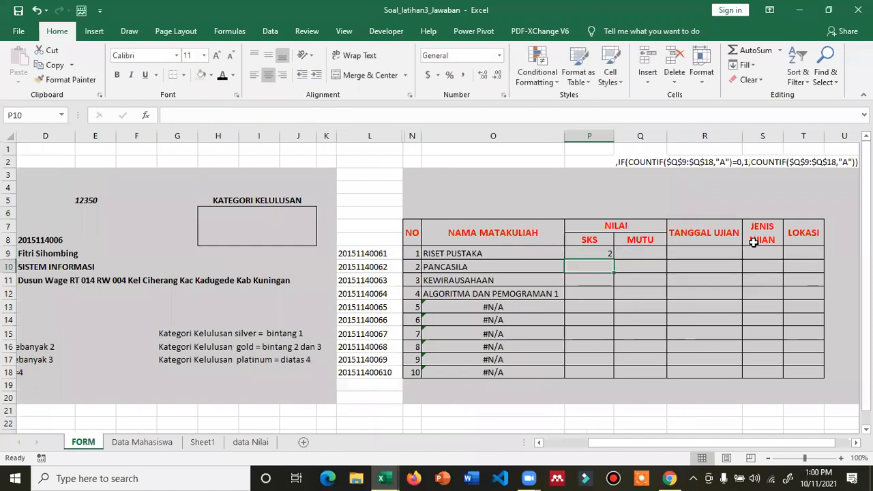
click(592, 135)
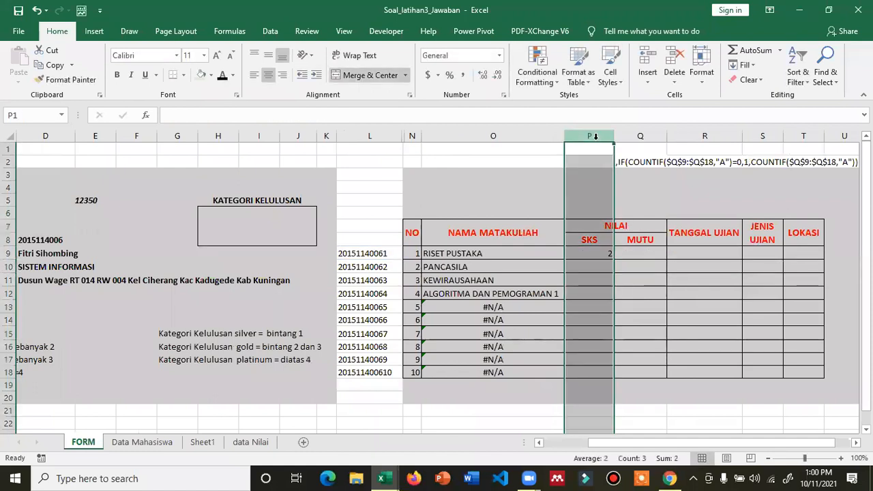
click(264, 78)
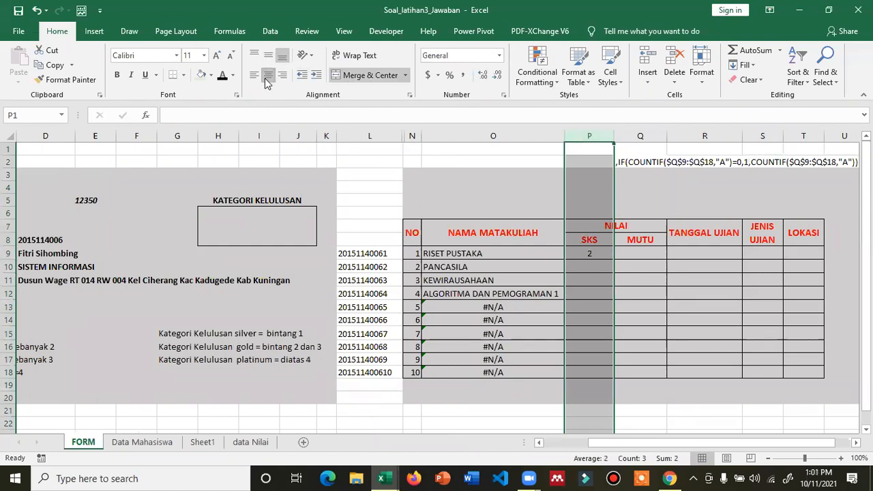
- Copy the lookup into Q9, keyed on L9, so MUTU shows grade A
click(654, 255)
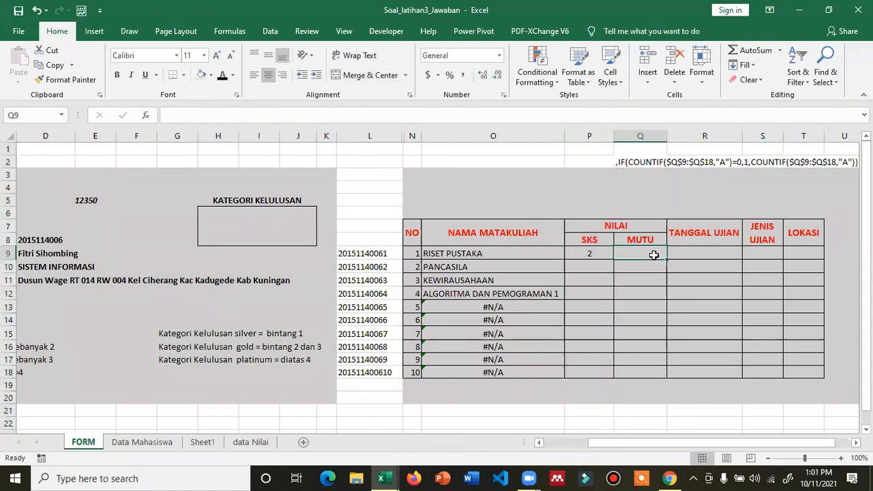
key(Left)
key(ctrl+c)
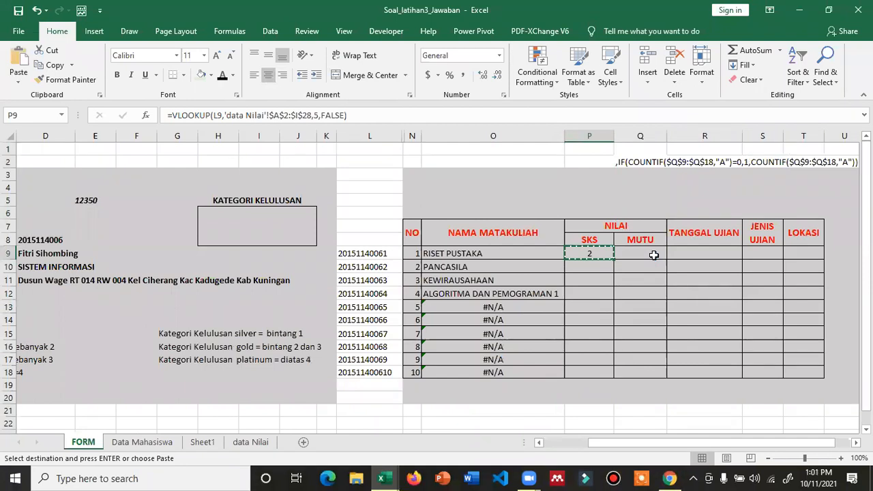
click(653, 255)
key(ctrl+v)
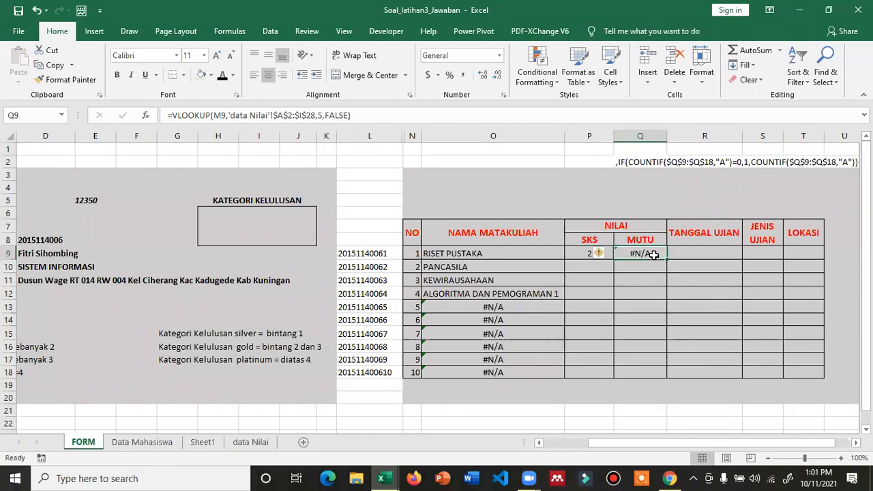
double_click(654, 255)
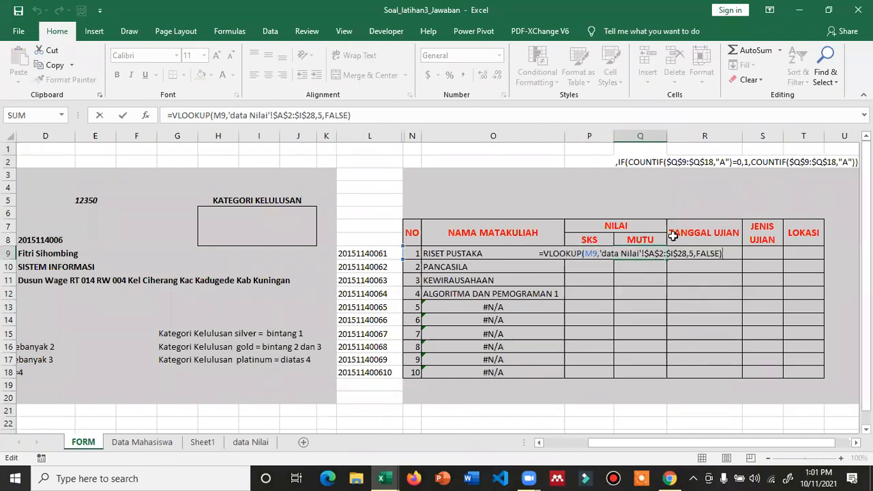
click(591, 253)
key(BackSpace)
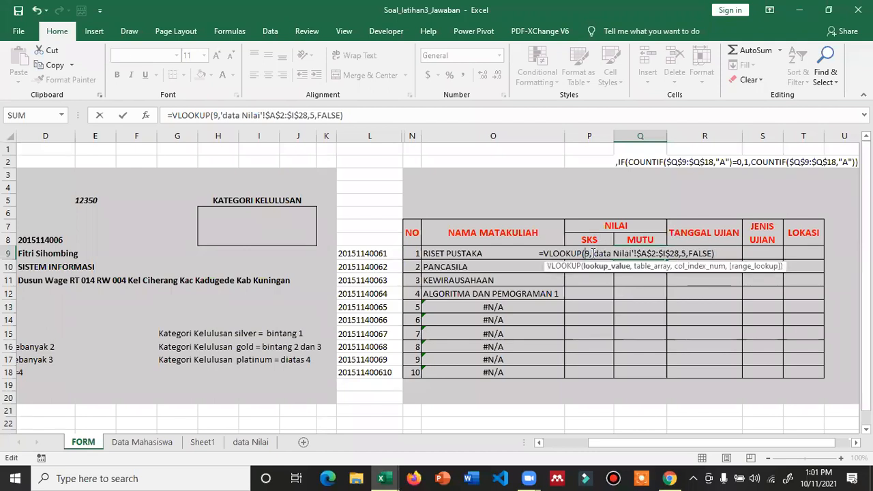
text(l)
key(Escape)
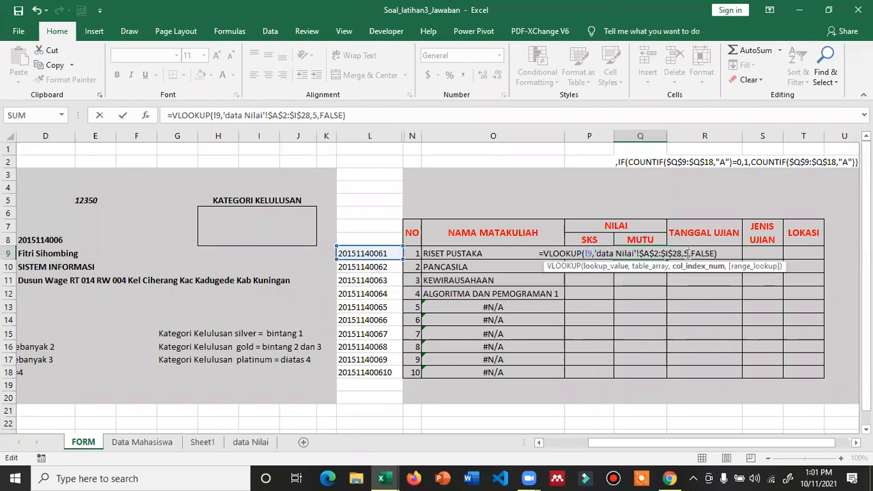
key(Return)
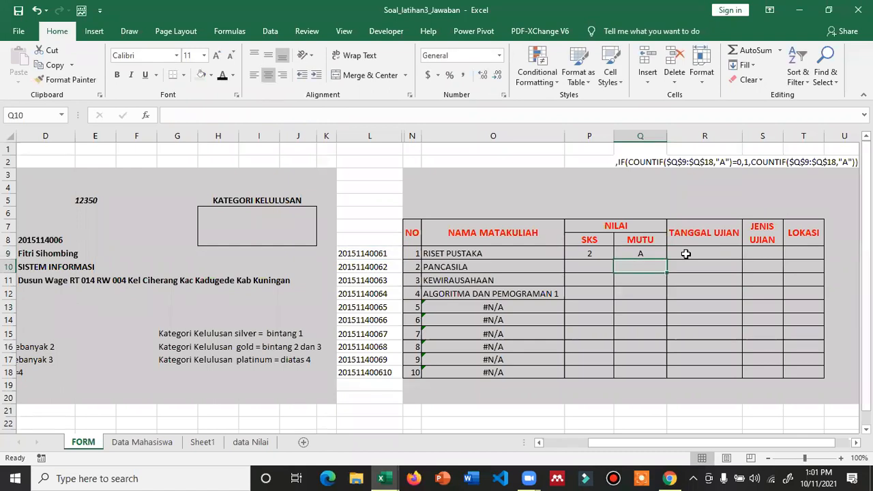
- Copy the lookup into R9, keyed on L9 with column index 7, returning exam date 44261
key(Up)
key(ctrl+c)
click(686, 254)
key(ctrl+v)
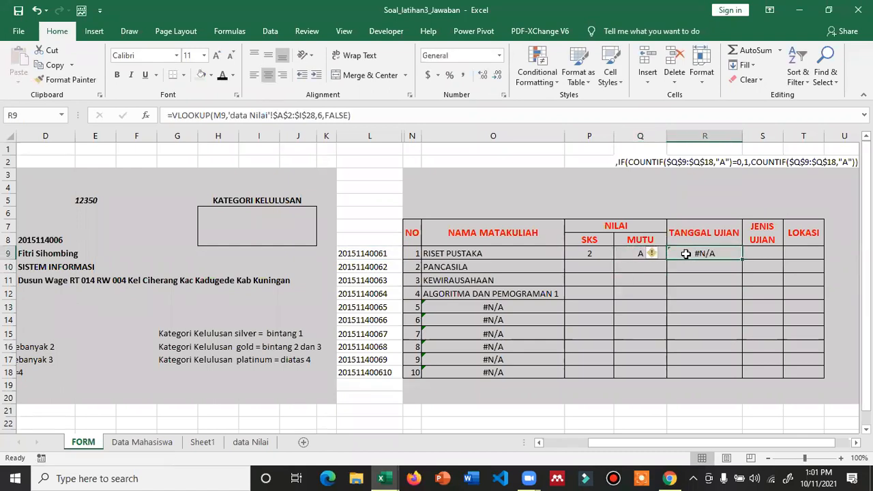
double_click(687, 254)
key(Left)
key(Left)
key(Left)
key(Left)
key(Left)
key(Left)
key(Left)
key(Left)
key(Left)
key(Left)
key(Left)
key(Left)
key(Left)
key(Left)
key(Left)
key(Left)
key(Left)
key(Left)
key(Left)
key(Left)
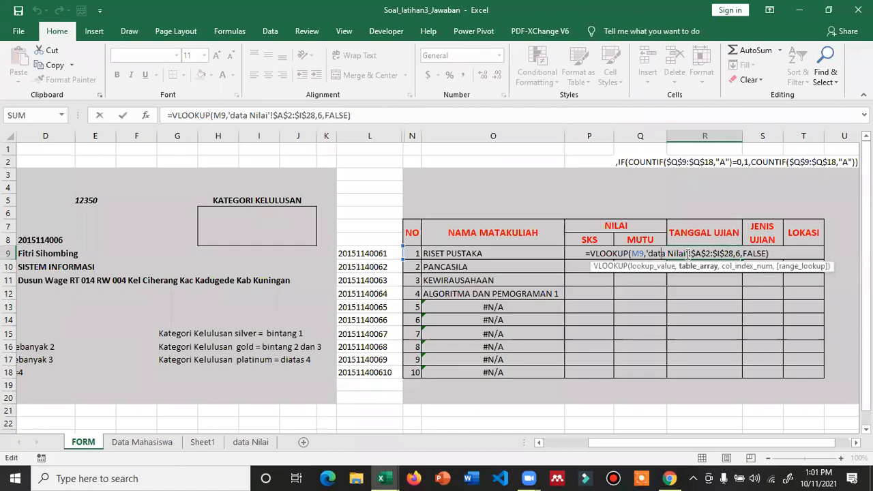
key(Left)
key(Left)
key(BackSpace)
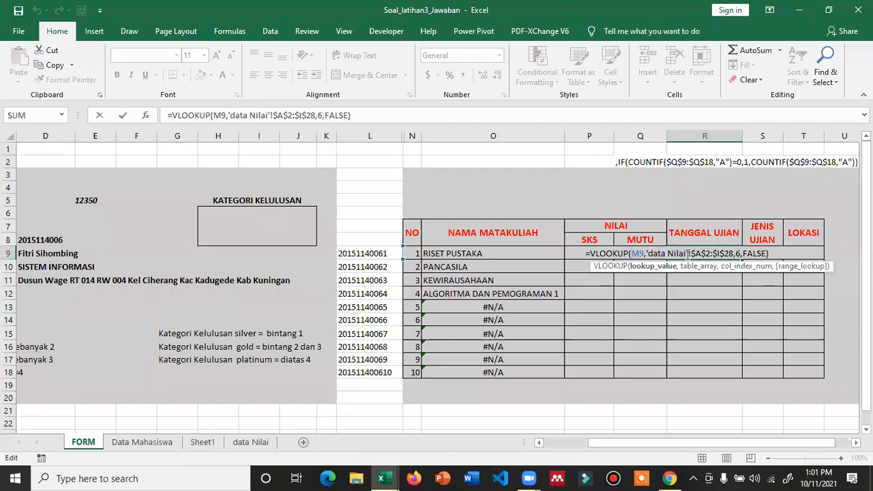
text(L)
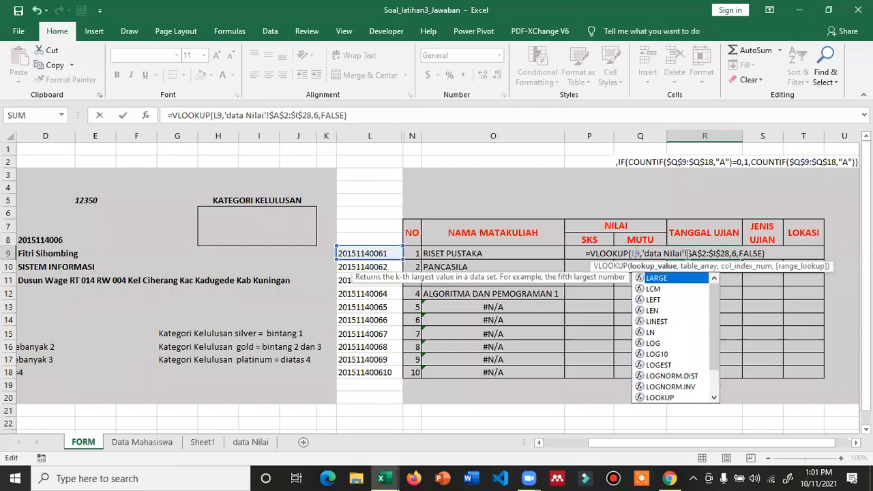
click(735, 253)
key(BackSpace)
text(7)
key(Return)
click(728, 253)
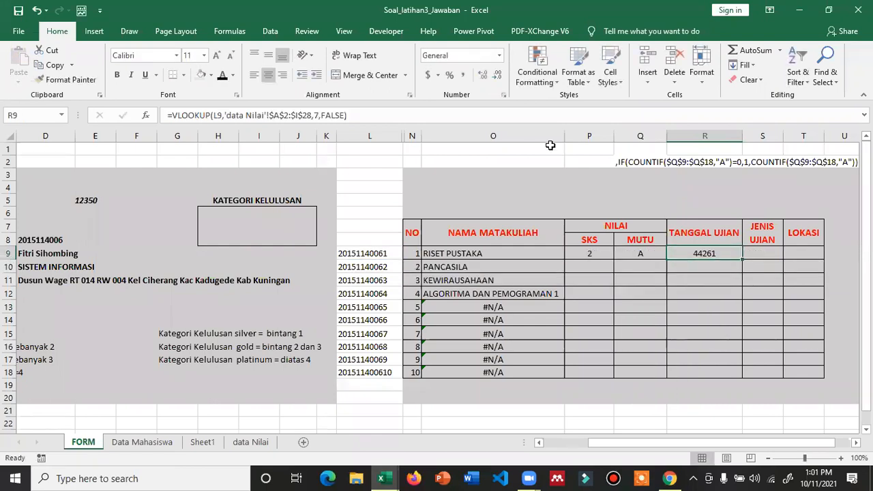
- Format R9 with the 14-Mar-12 date style (06-Mar-21) and auto-fit column R
click(499, 55)
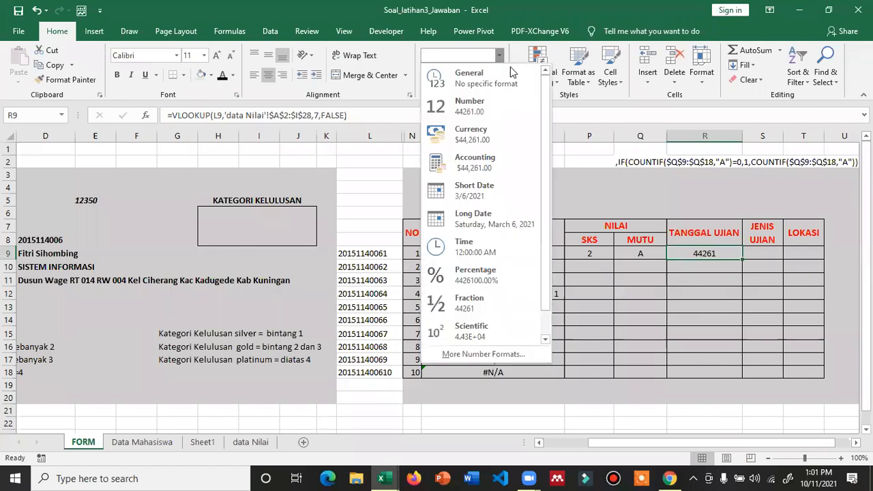
click(479, 220)
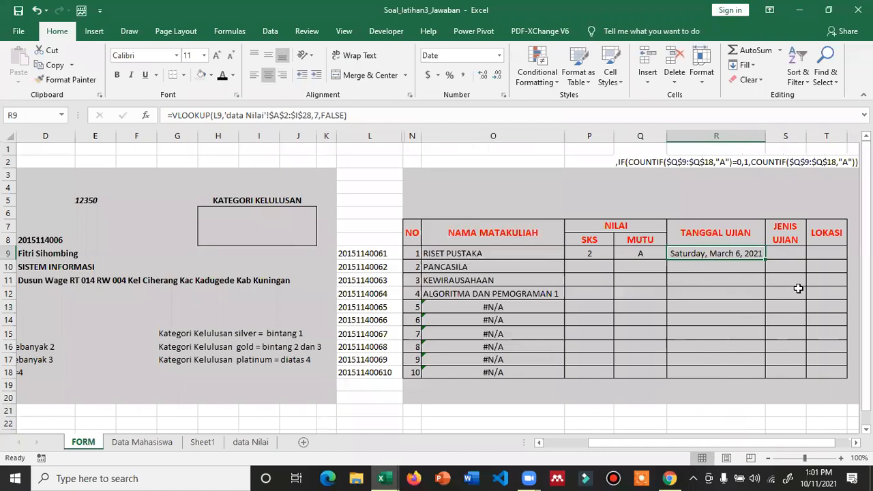
click(503, 94)
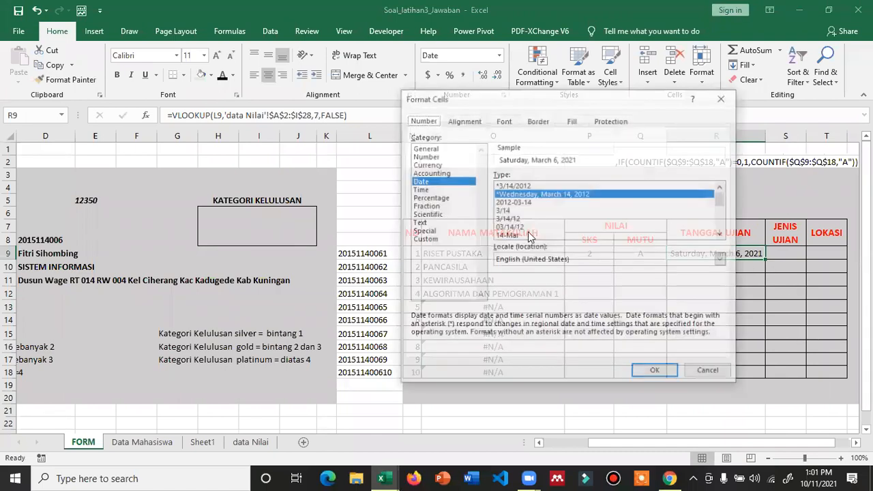
scroll(531, 230, down, 1)
click(532, 221)
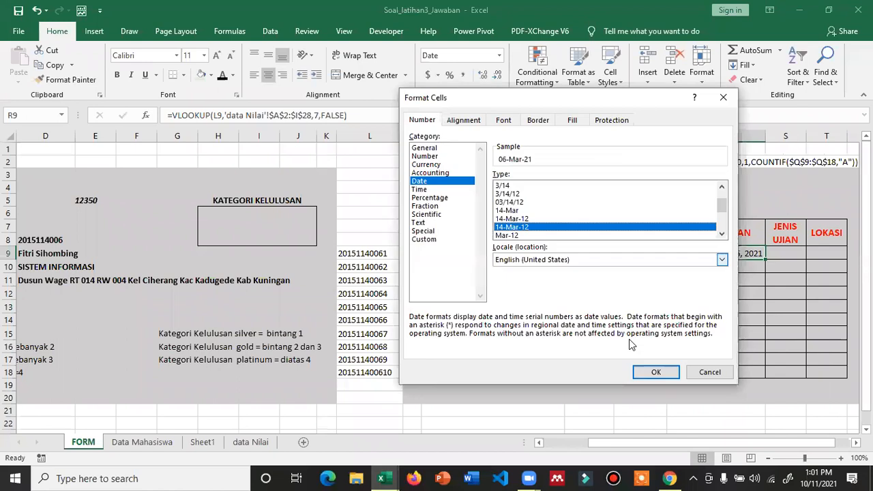
click(650, 369)
double_click(765, 135)
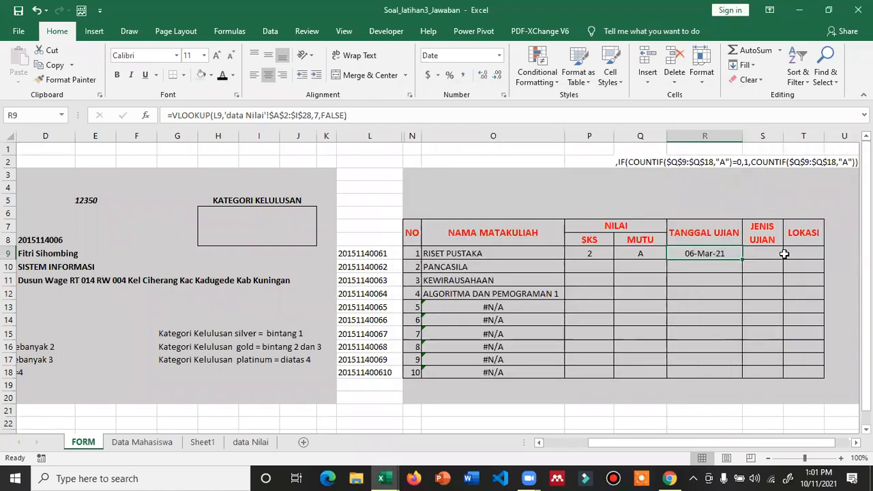
- Copy the lookup into S9, keyed on L9 with column index 8, showing exam type DARING
click(659, 253)
key(ctrl+c)
click(749, 253)
key(ctrl+v)
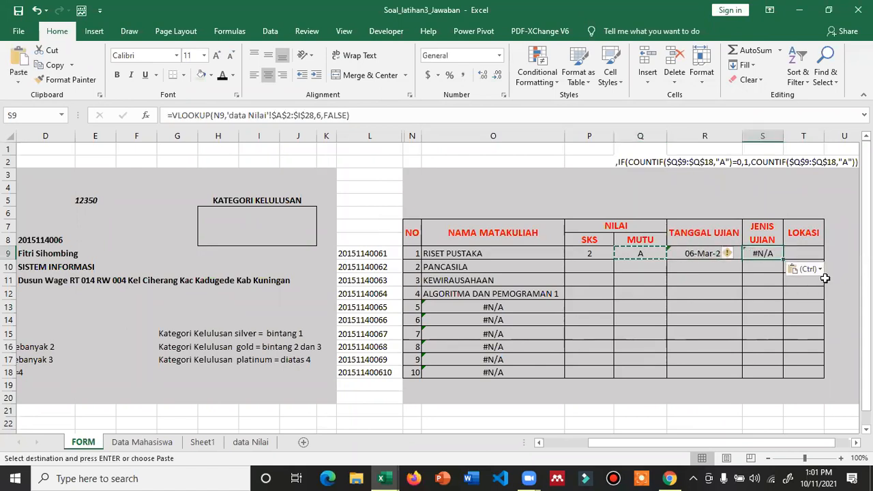
key(F2)
key(Left)
key(Left)
key(Left)
key(Left)
key(Left)
key(Left)
key(Left)
key(Left)
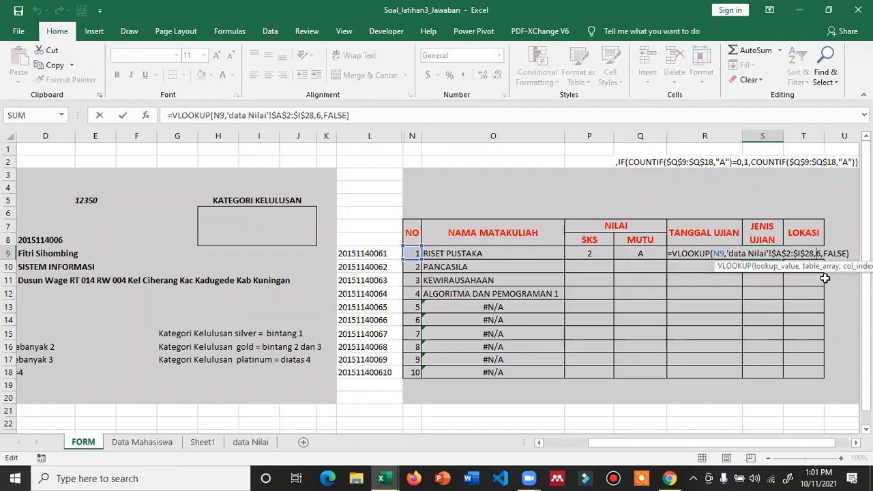
key(Left)
key(Left)
key(Left)
key(Left)
key(Left)
key(Left)
key(Left)
key(Left)
key(Left)
key(Left)
key(Left)
key(Left)
key(Left)
key(Left)
key(Left)
key(Left)
key(Left)
key(Left)
key(Left)
key(Left)
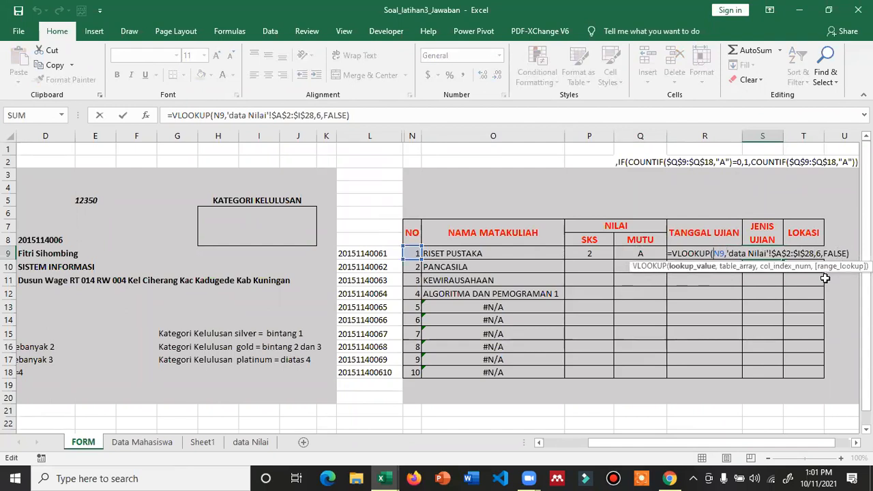
text(L)
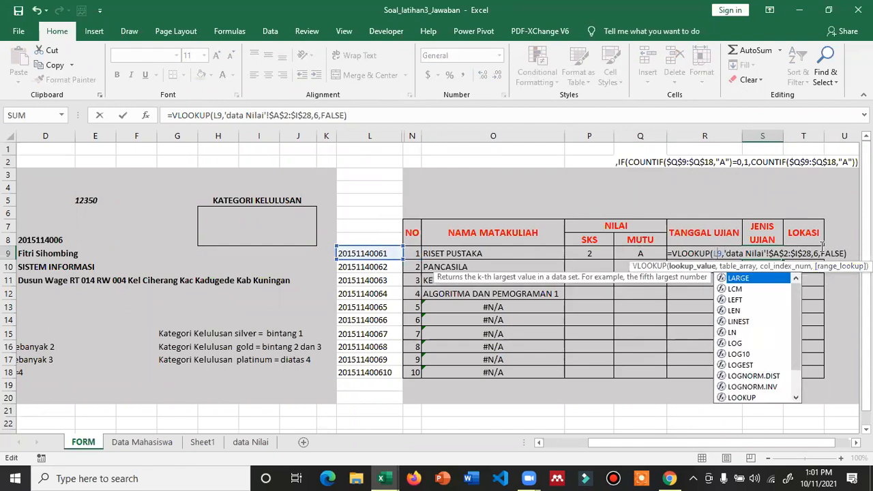
click(817, 252)
key(BackSpace)
text(8)
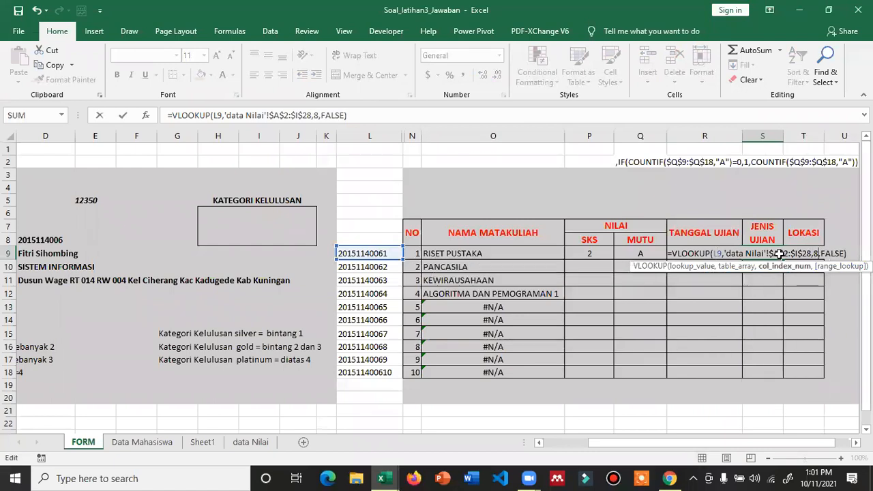
key(ctrl+Return)
- Copy S9's lookup into T9 and key it on L9 to show location R105
key(ctrl+c)
key(Right)
key(ctrl+v)
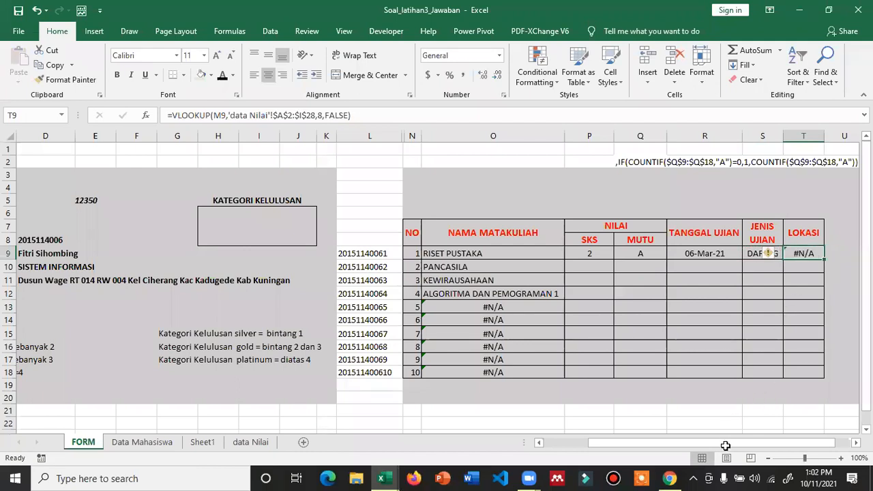
drag(757, 448, 770, 447)
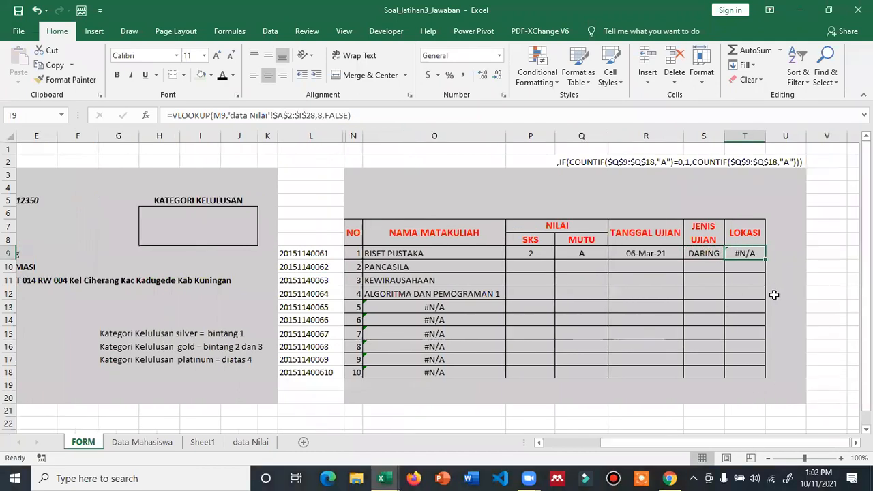
scroll(774, 294, up, 2)
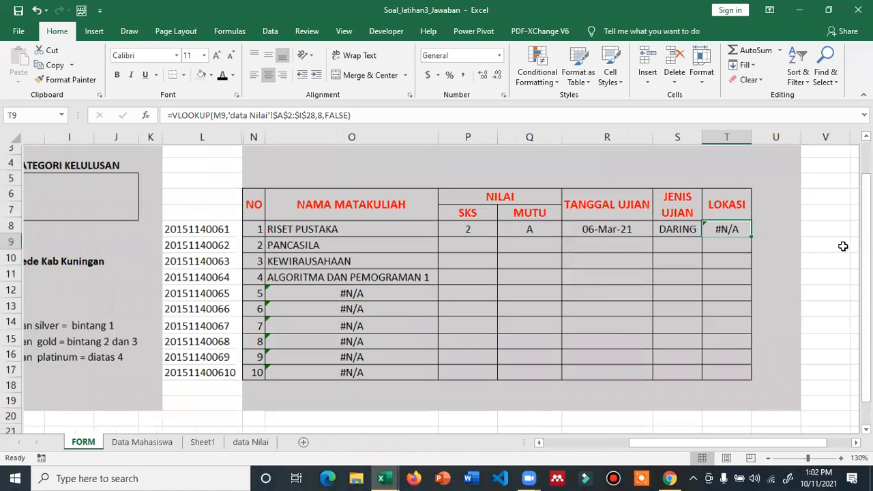
double_click(810, 238)
key(BackSpace)
text(l)
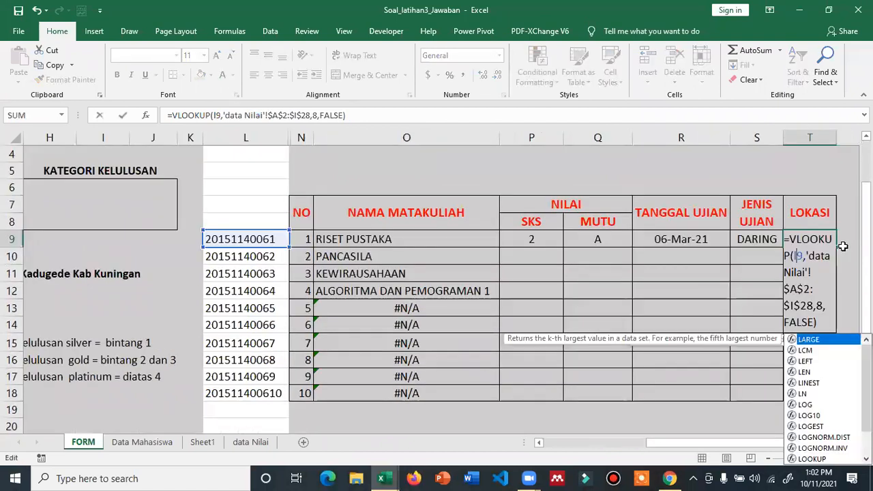
click(838, 304)
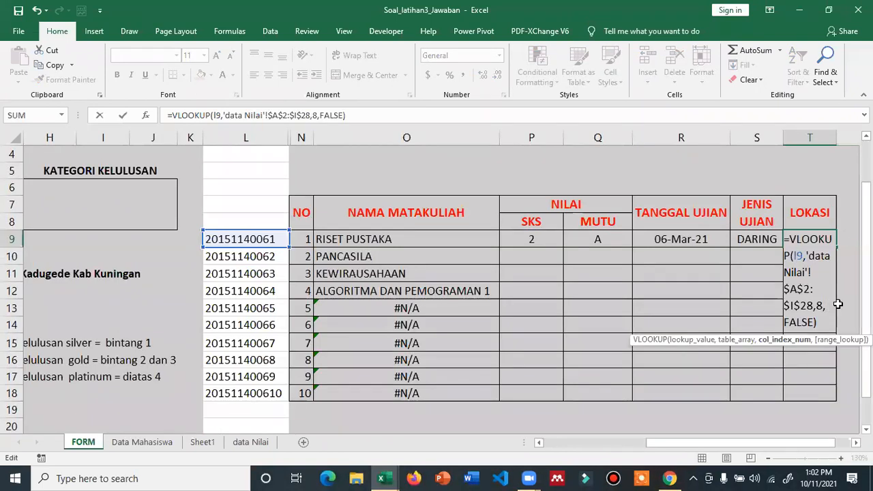
key(Return)
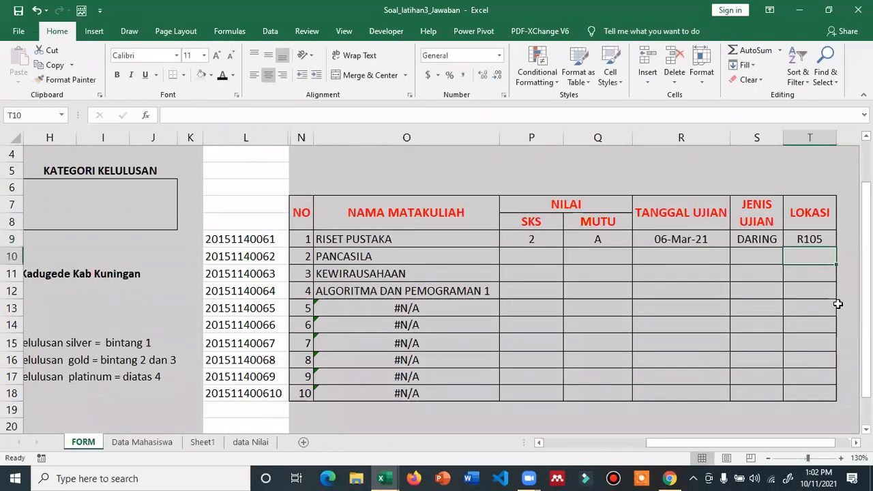
- Fill the P9:T9 lookups down to row 18, then enter a new password in D5 to test them
drag(538, 238, 810, 245)
double_click(834, 248)
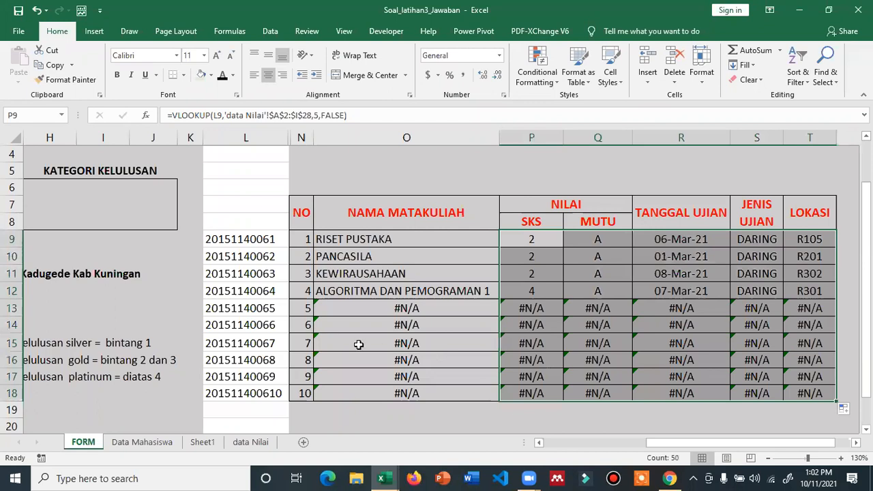
drag(652, 442, 614, 442)
scroll(617, 442, down, 1)
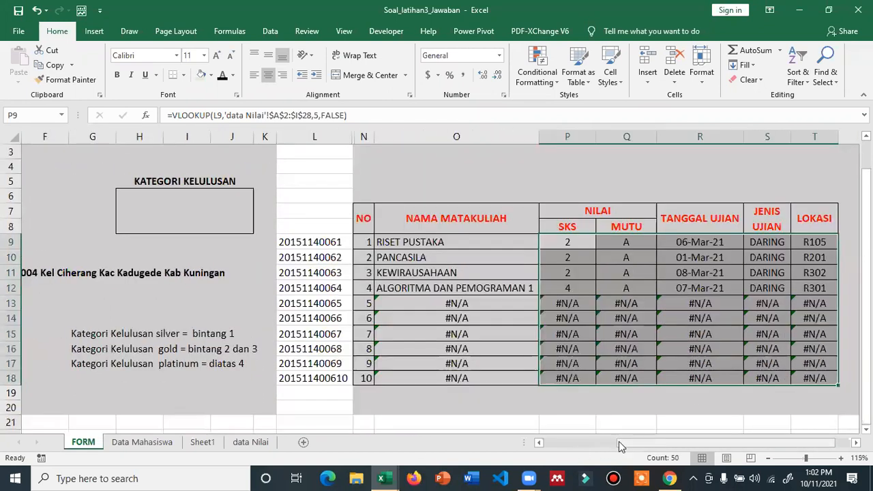
click(576, 446)
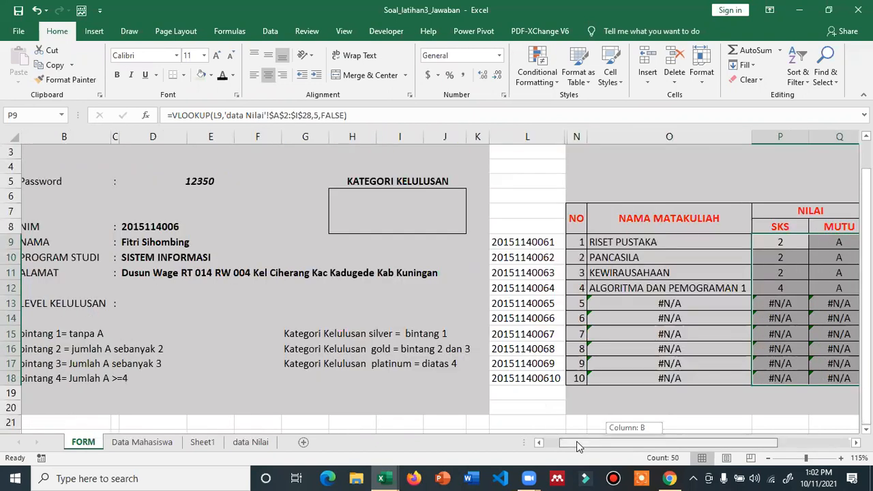
click(227, 184)
text(12348)
key(Return)
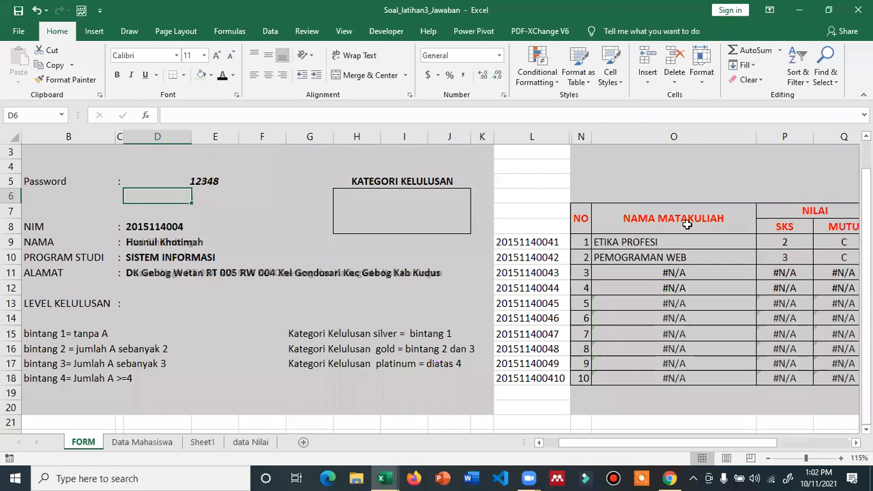
drag(701, 445, 774, 449)
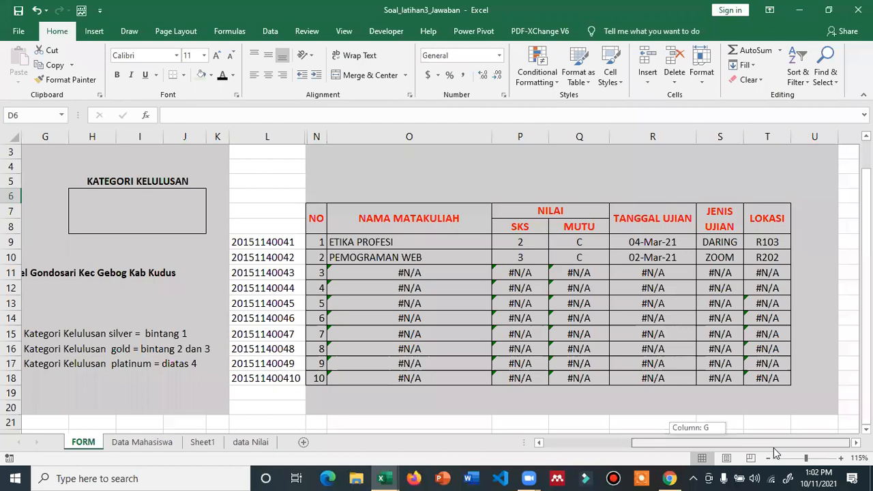
- Give column L's helper ID numbers white text and narrow the column
drag(774, 452, 668, 412)
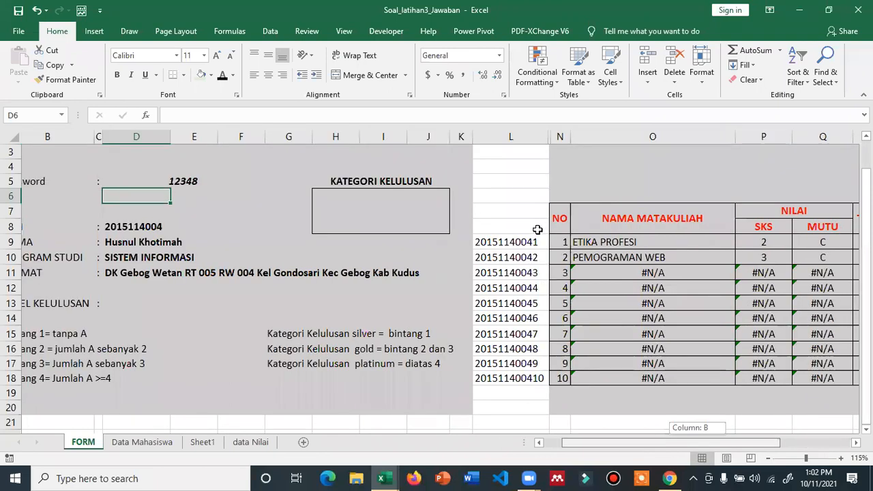
drag(533, 287, 529, 137)
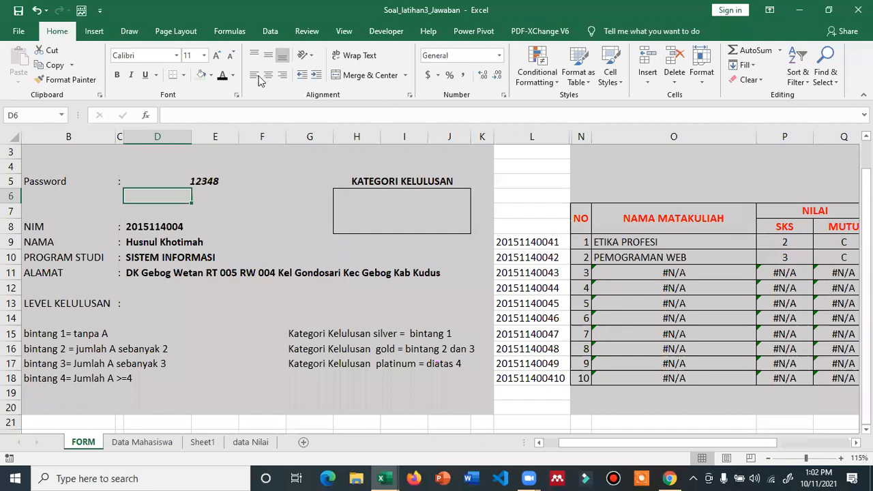
click(232, 75)
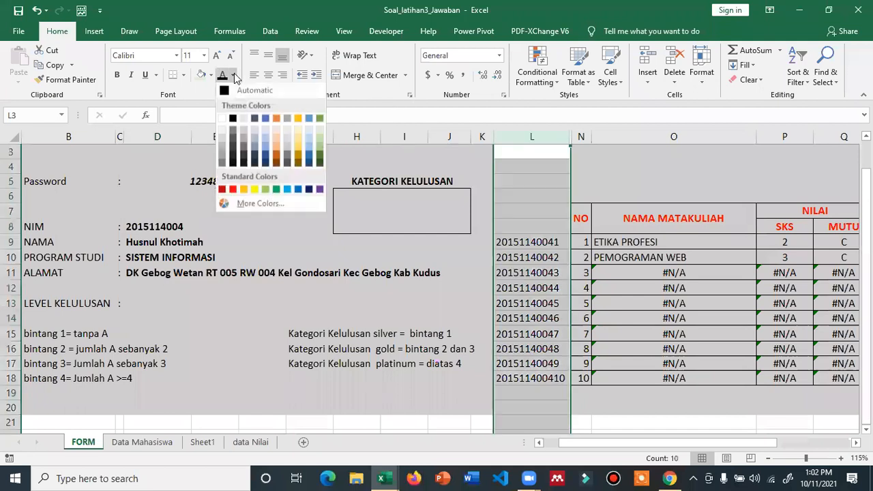
click(223, 120)
drag(565, 137, 519, 137)
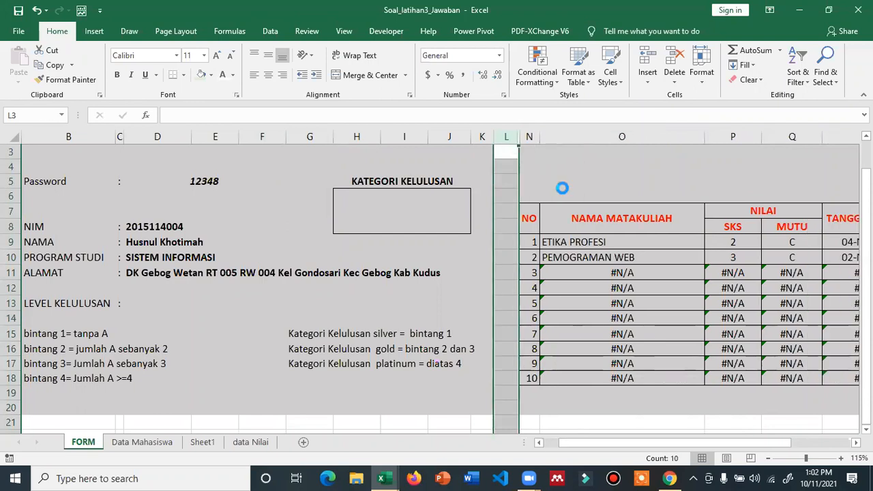
ctrl+scroll(562, 188, down, 1)
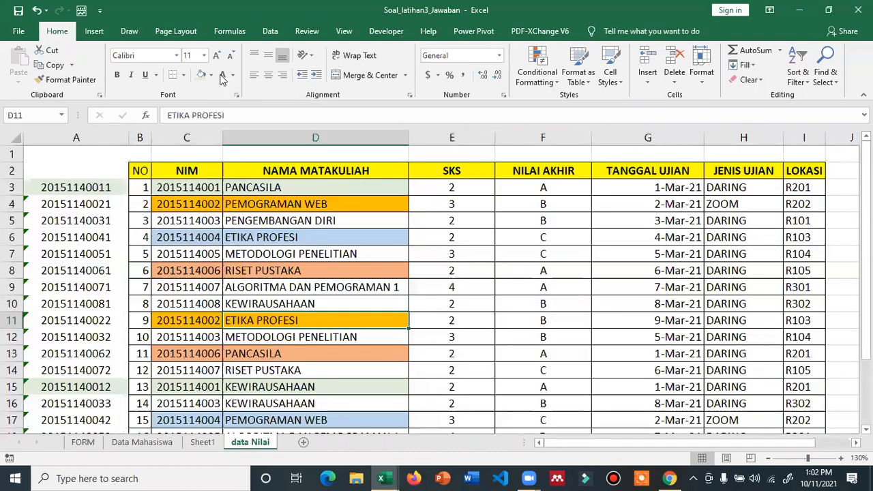
- Narrow column A on data Nilai and set its fill to No Fill
click(76, 137)
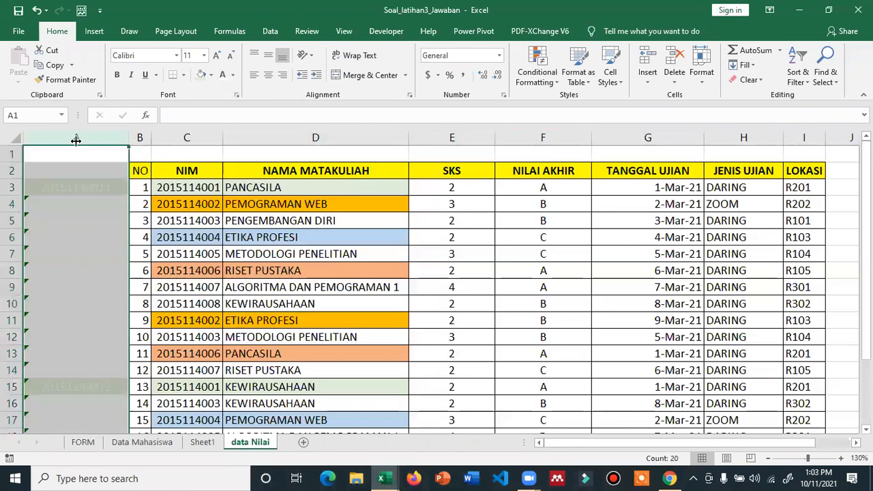
mouse_move(86, 140)
mouse_down()
mouse_move(111, 136)
mouse_move(76, 140)
mouse_up()
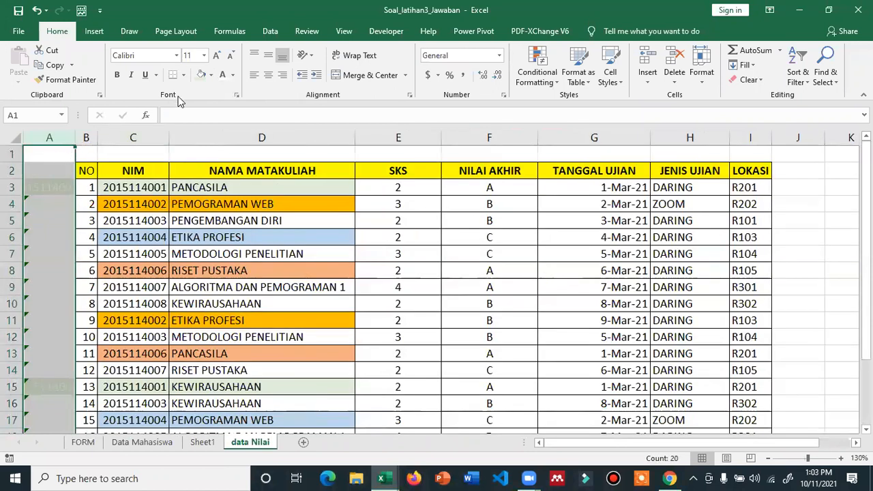
click(212, 76)
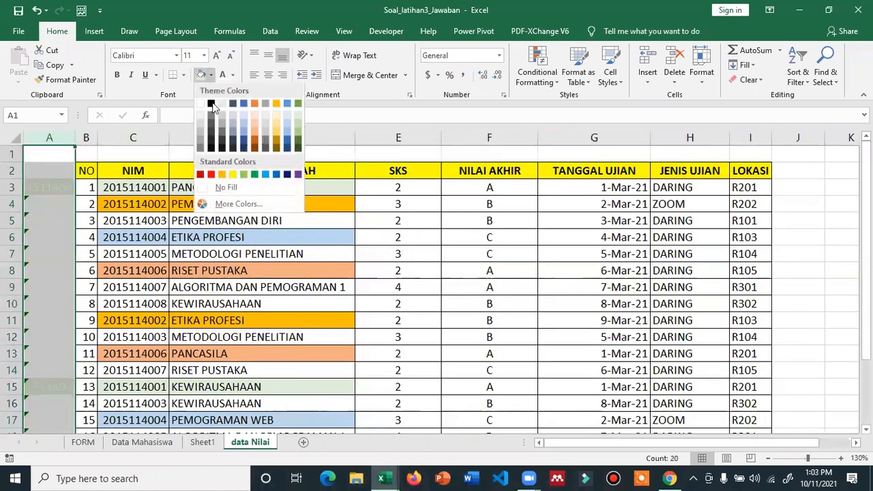
click(218, 190)
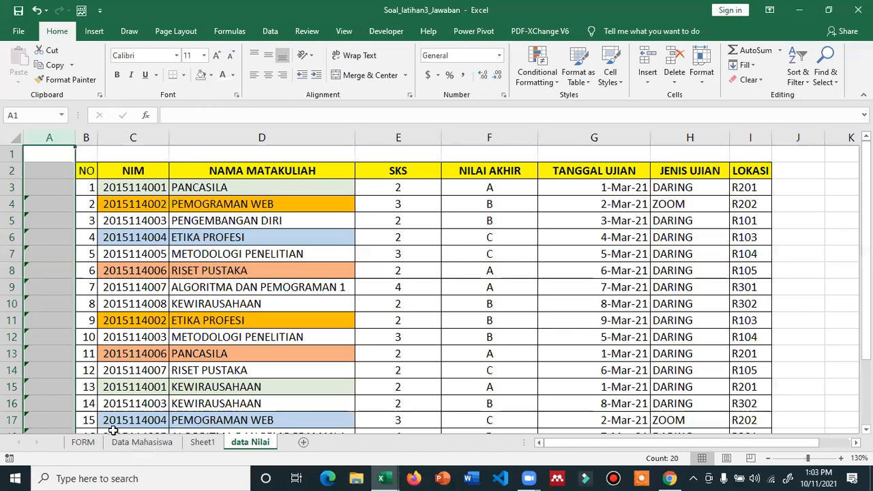
drag(590, 445, 233, 205)
- Enter a different password in D5 and inspect the NIM, NAMA, PROGRAM STUDI and ALAMAT lookups
click(269, 206)
text(1235)
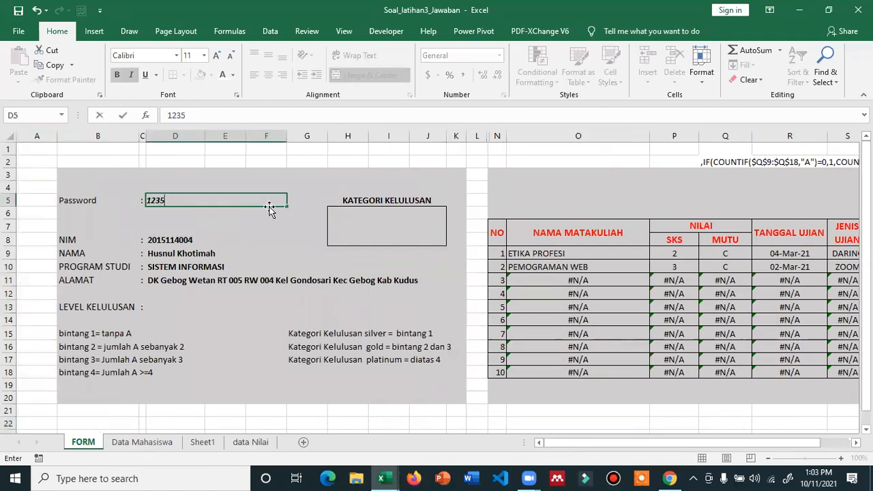
text(0)
key(Return)
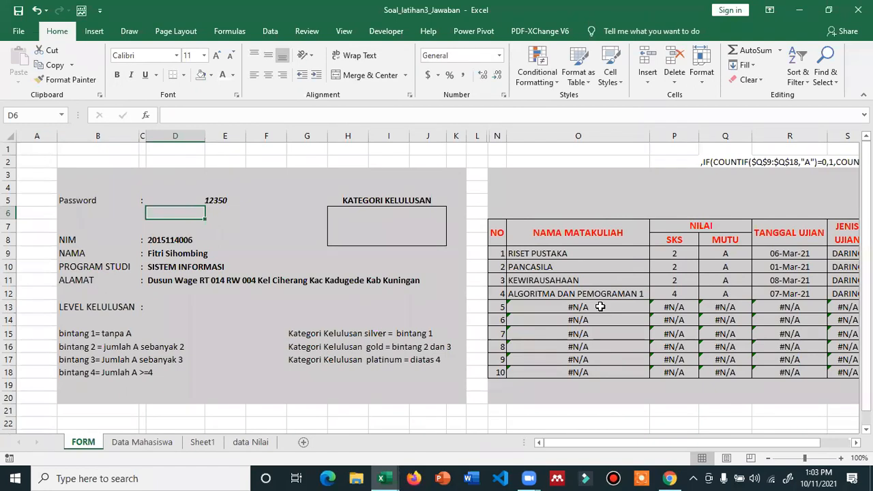
click(189, 238)
click(195, 252)
click(195, 268)
click(196, 282)
key(Escape)
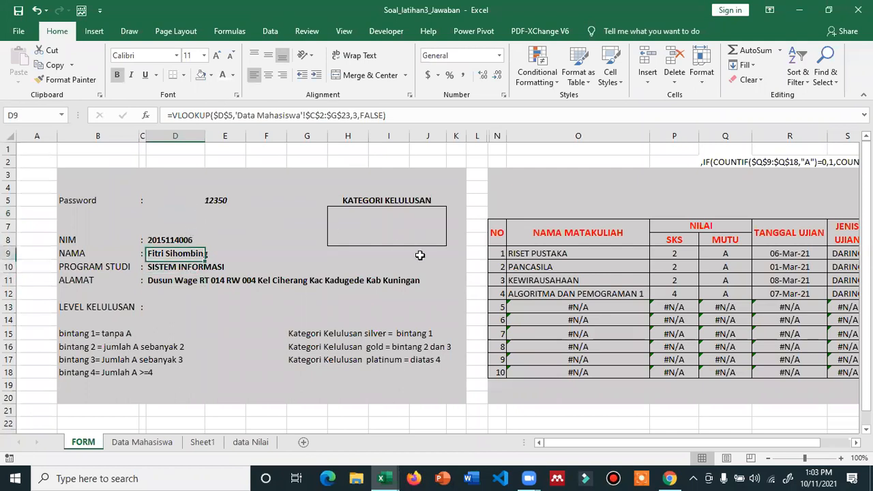
- Enter another password in D5, loading a student with three courses all graded B
key(Up)
key(Up)
key(Up)
key(Up)
text(123)
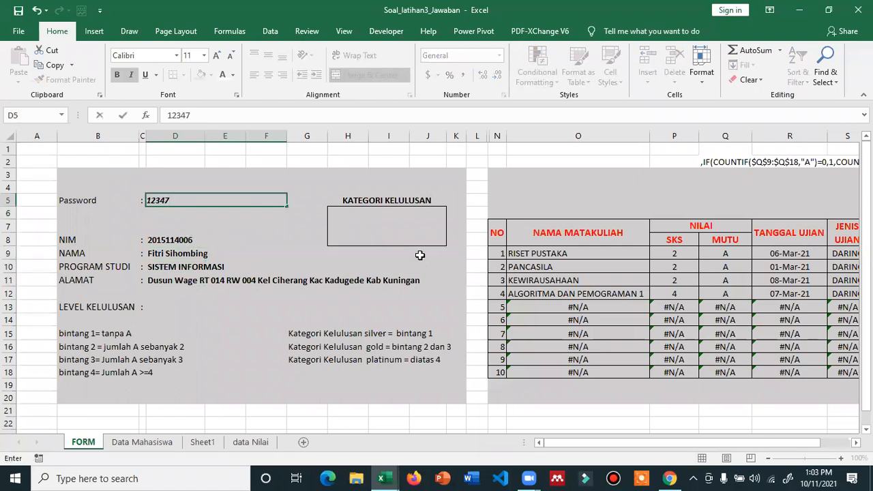
key(Return)
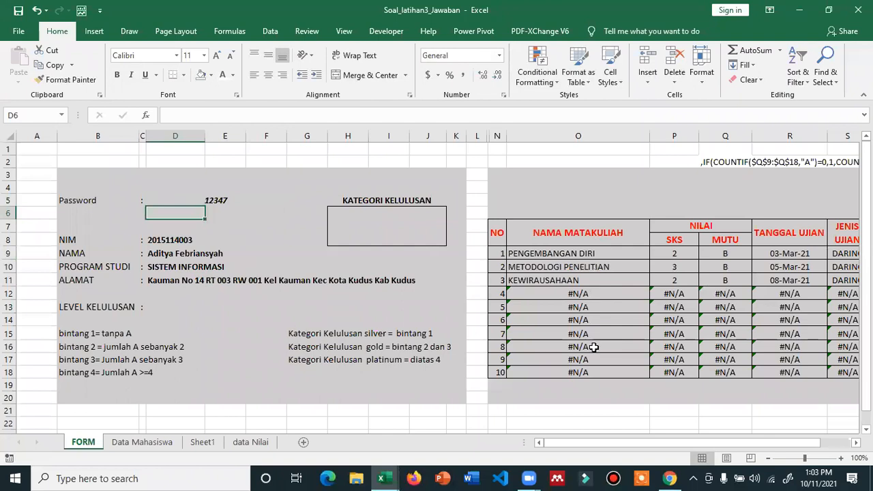
drag(585, 442, 491, 300)
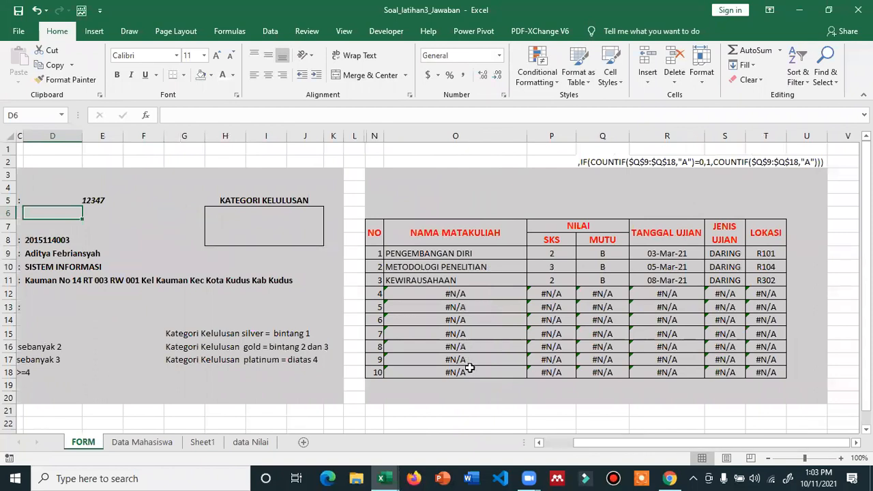
click(463, 294)
- Wrap O9's course-name VLOOKUP in IFERROR with a blank fallback and fill it down to O18
click(452, 256)
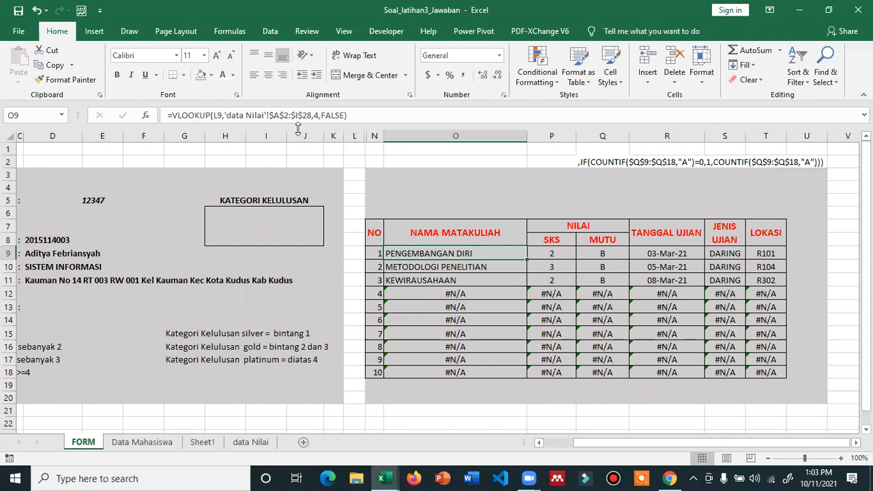
key(F2)
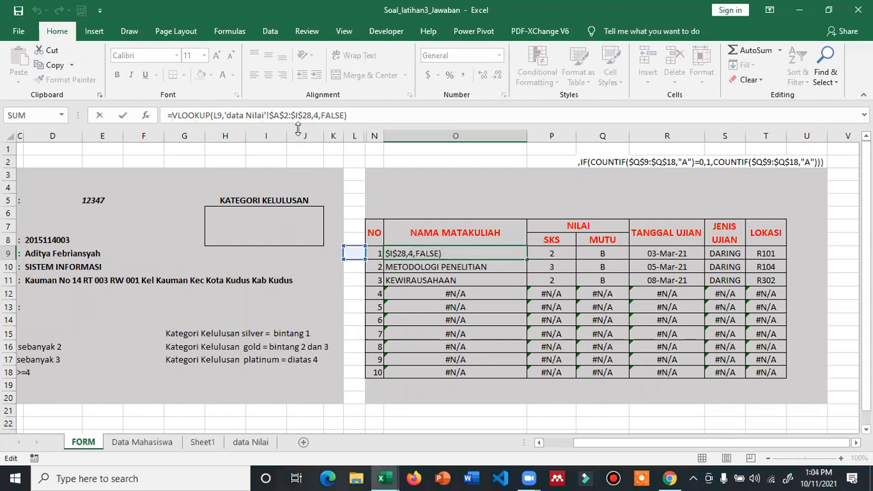
key(Home)
key(Right)
text(I)
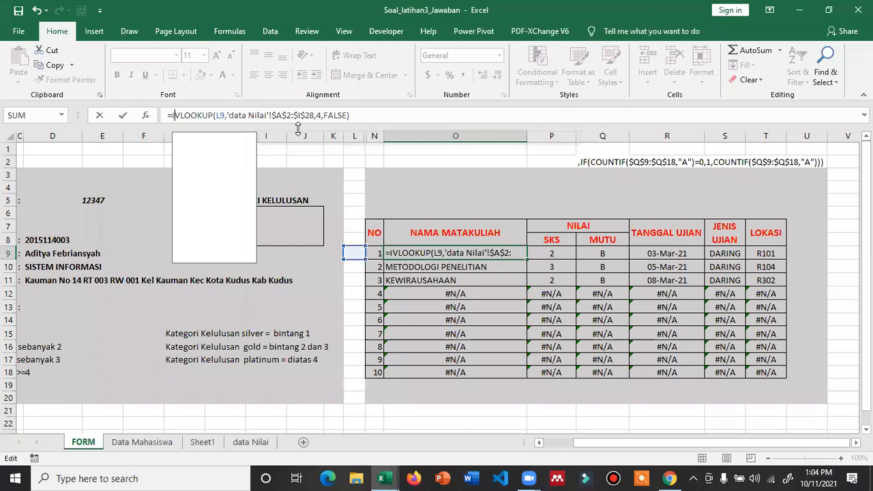
text(ferror()
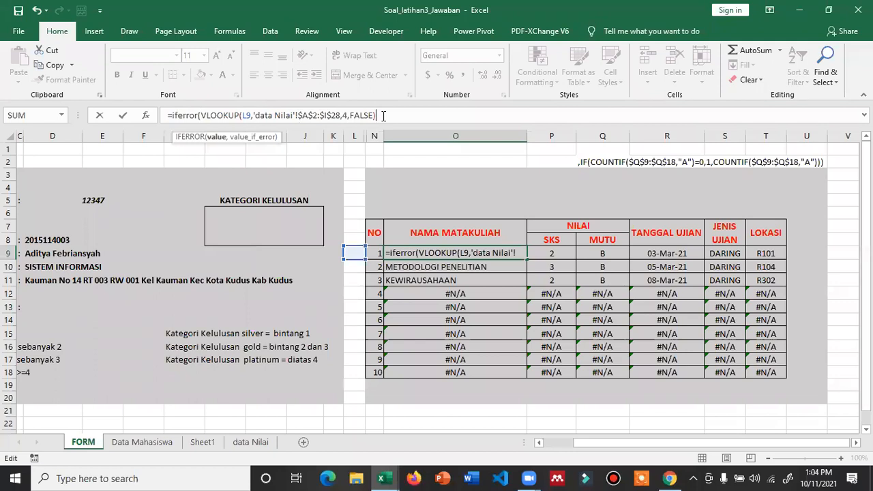
text(,)
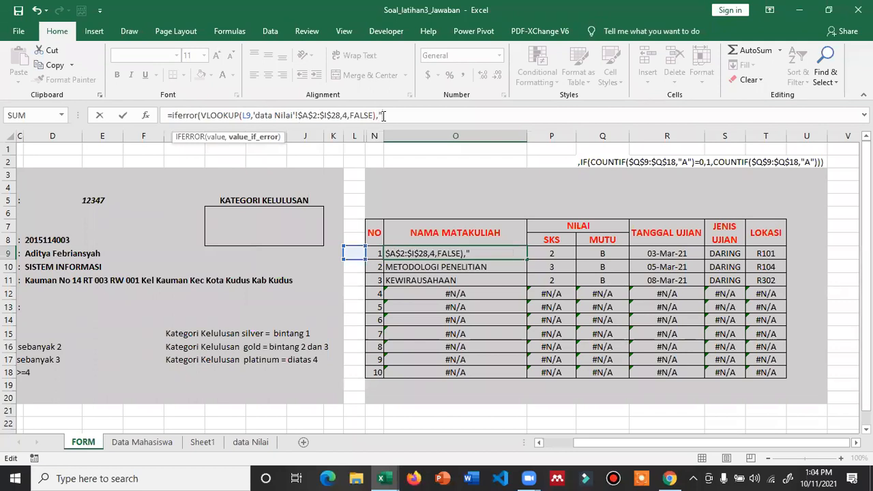
text(""))
key(Return)
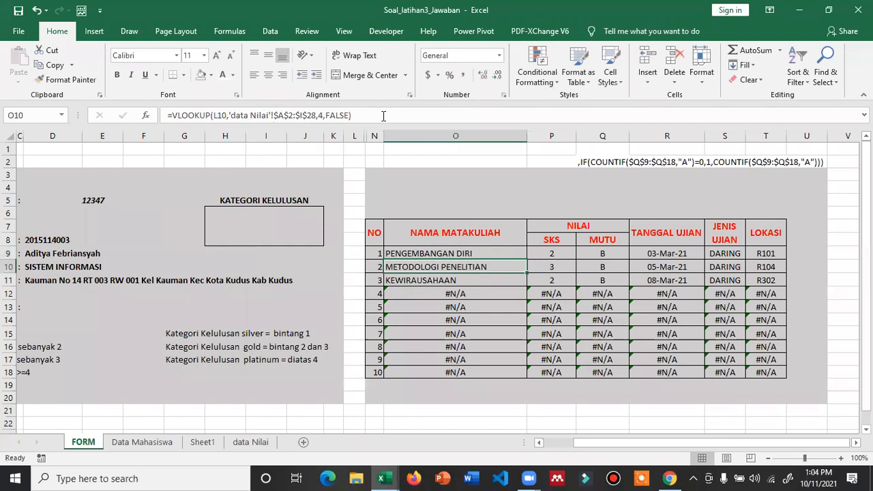
click(480, 253)
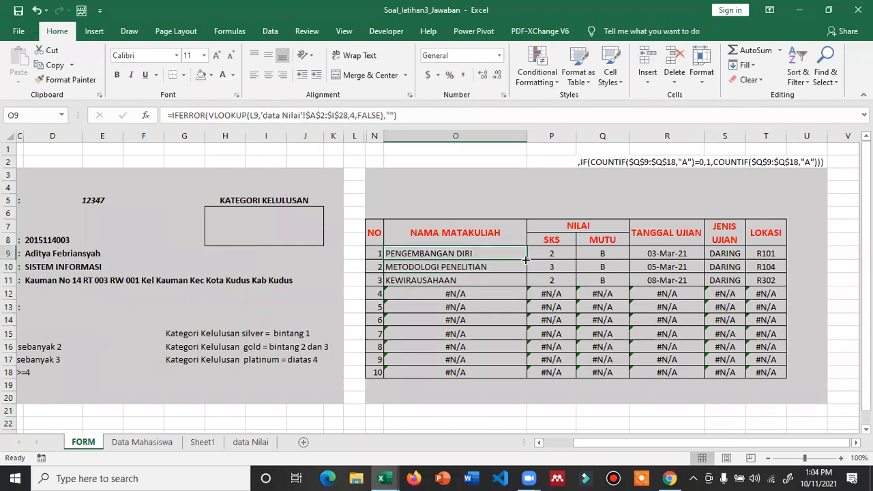
double_click(525, 259)
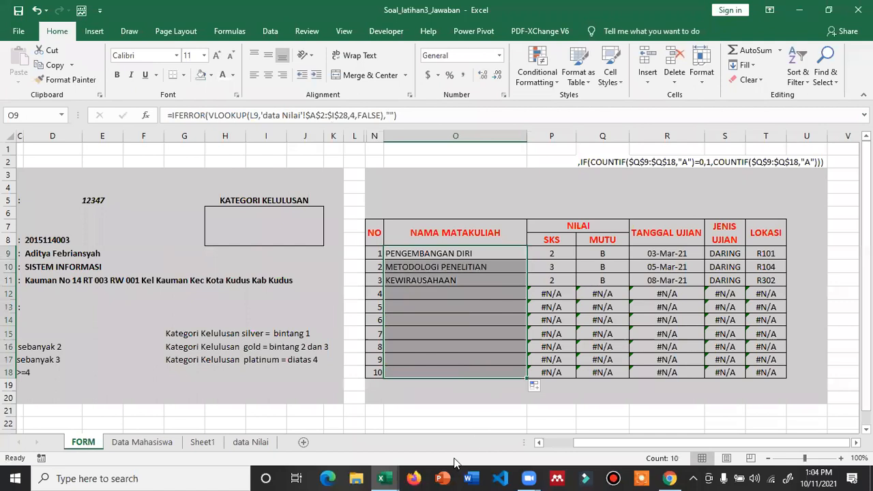
click(431, 308)
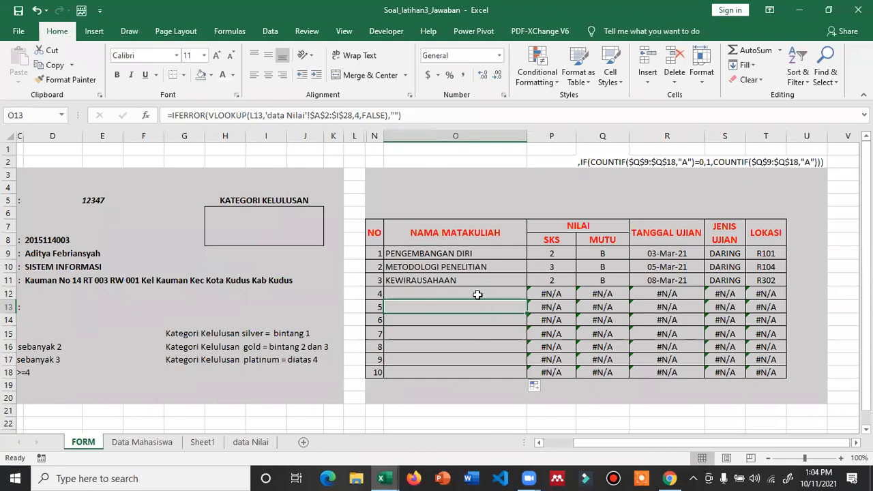
- Wrap P9's SKS lookup in IFERROR so errors show as blank
click(548, 252)
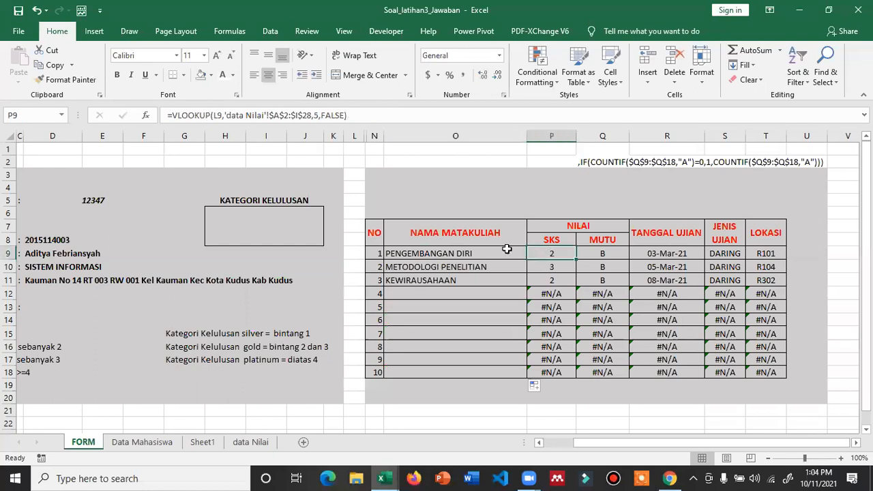
click(213, 116)
key(Left)
key(Left)
key(Left)
key(Left)
key(Left)
key(Left)
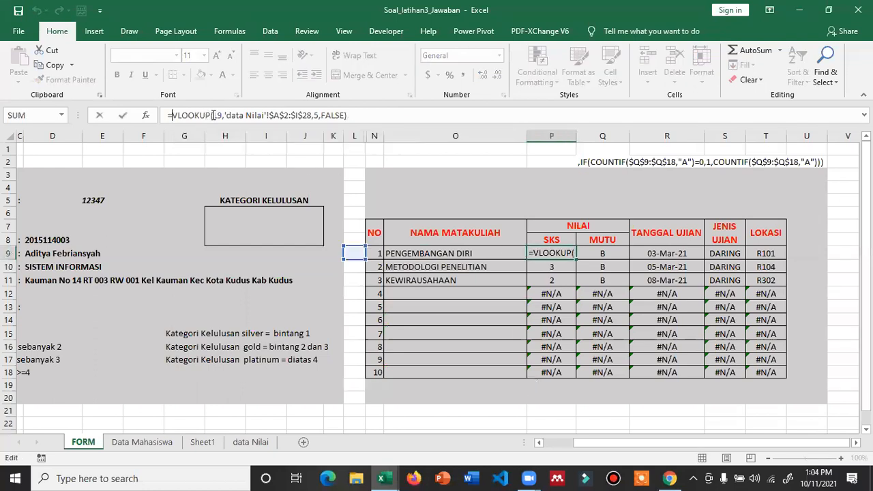
text(iferro)
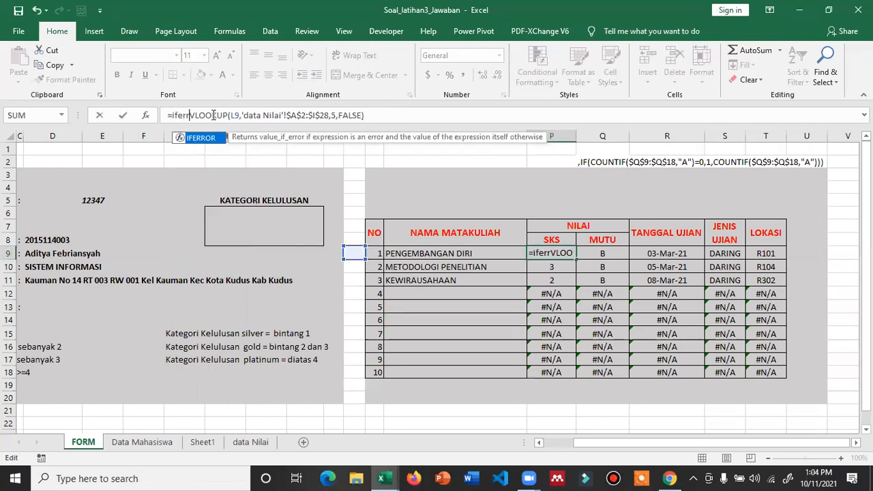
text(r()
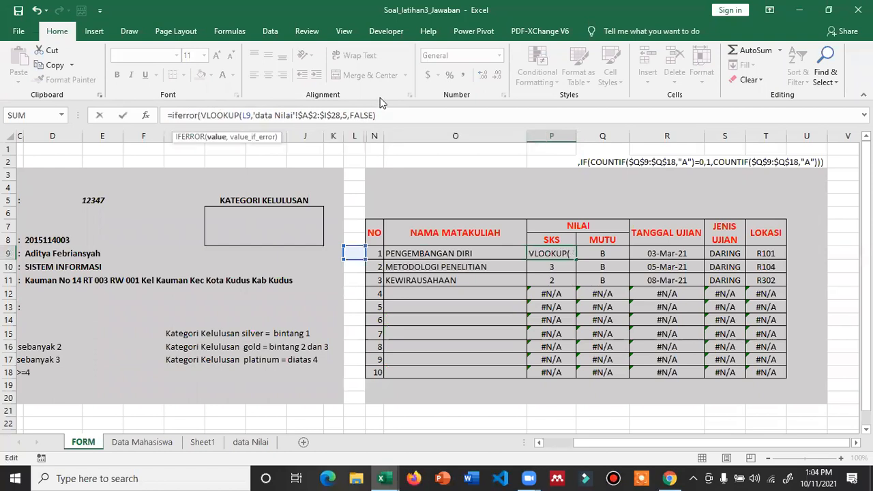
click(387, 116)
text(,)
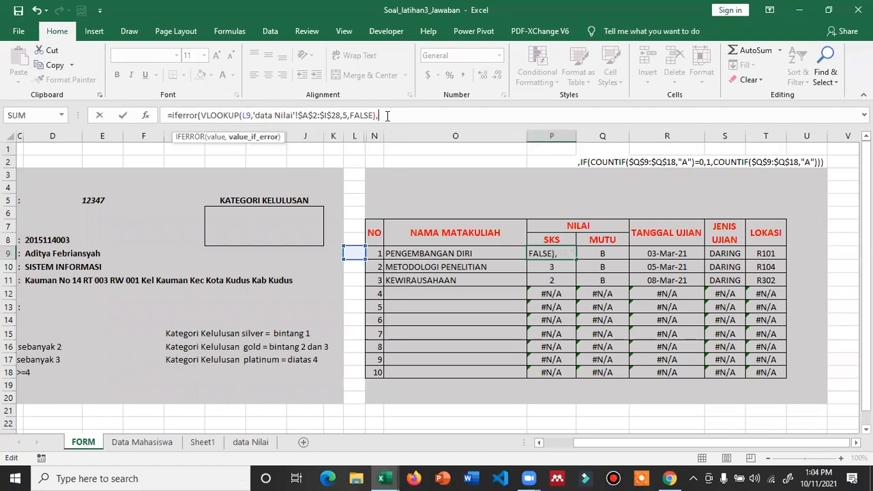
text(""))
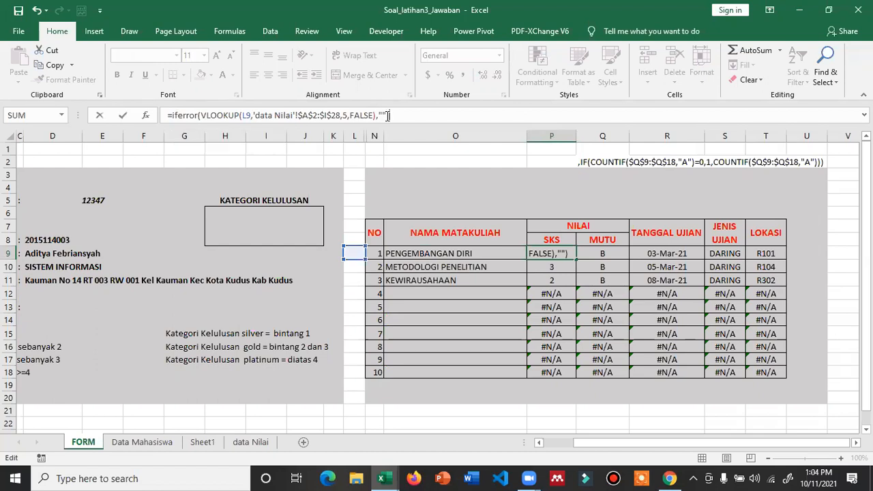
key(Return)
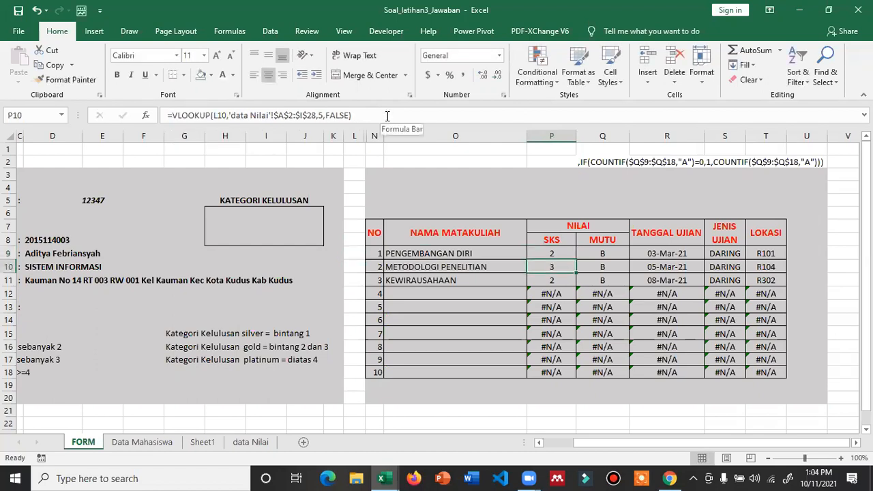
- Wrap Q9's MUTU lookup in IFERROR with a blank fallback
click(584, 253)
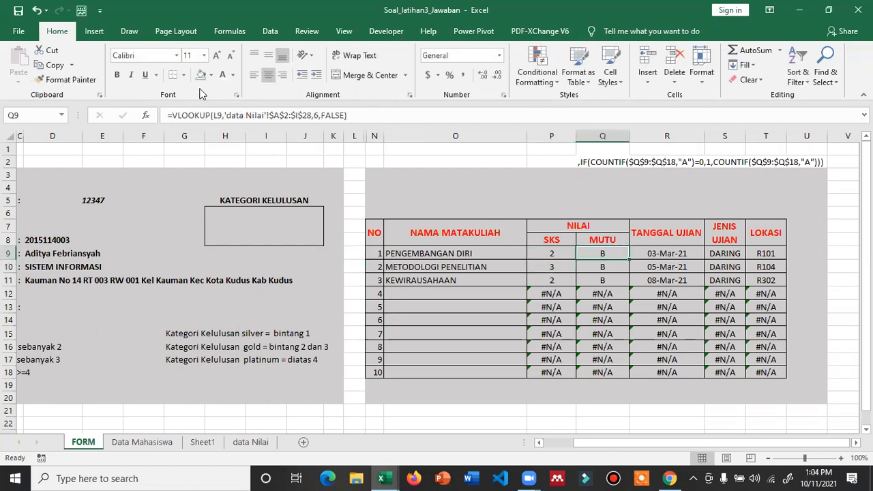
click(175, 115)
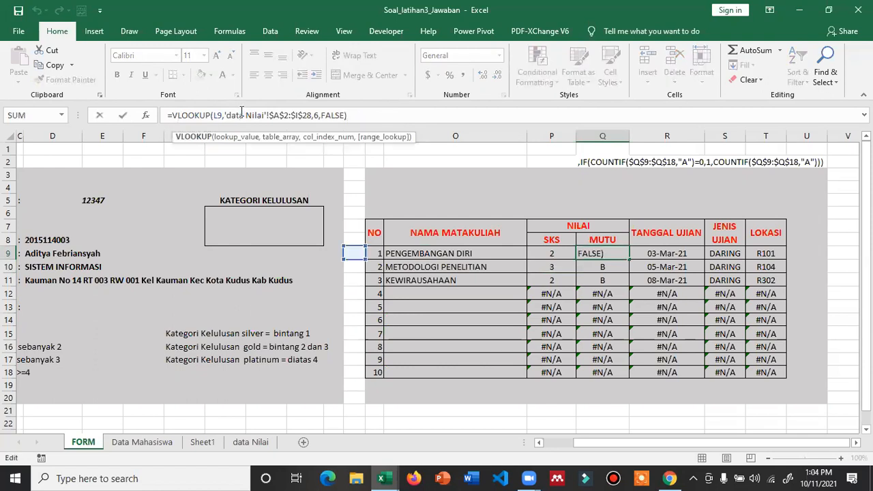
text(Iferror)
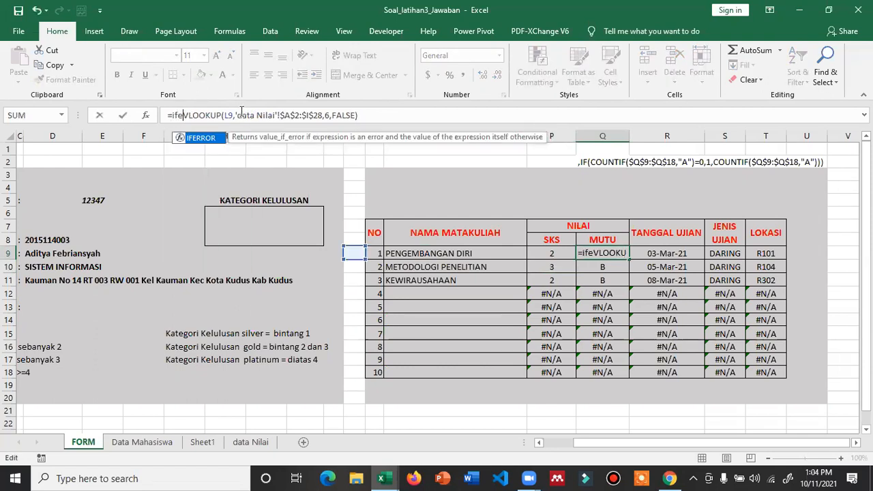
text(()
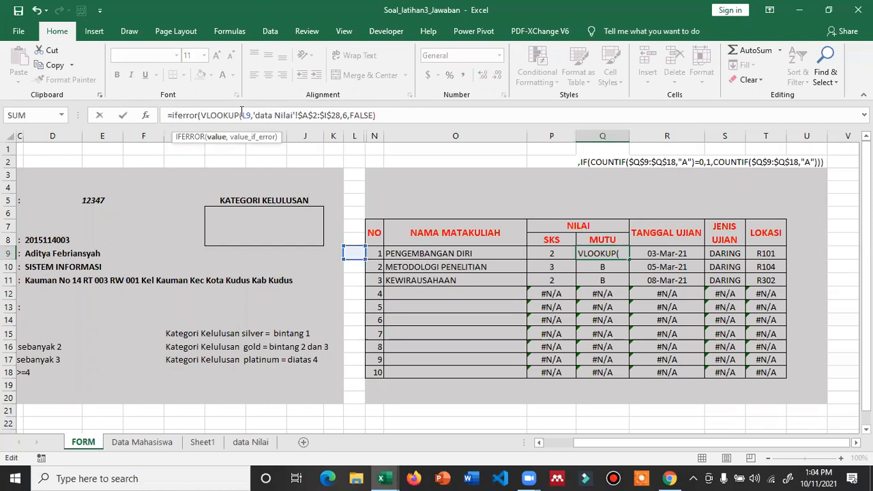
click(384, 115)
text(,)
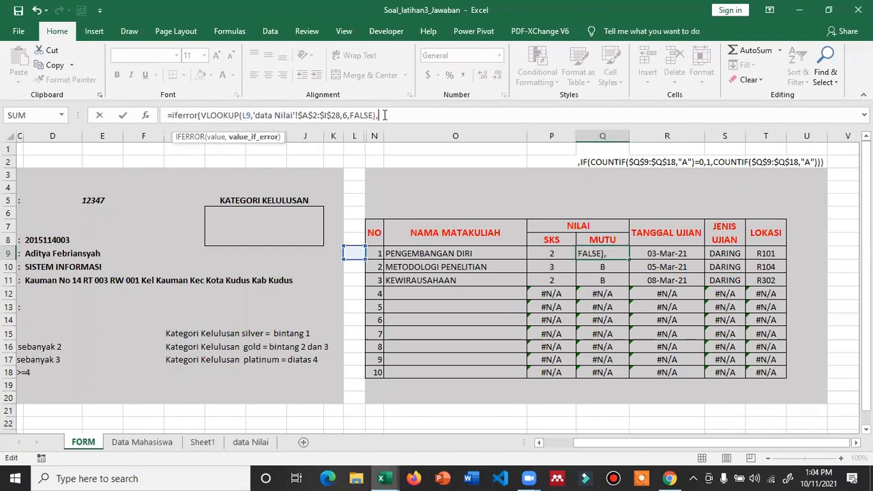
text(""))
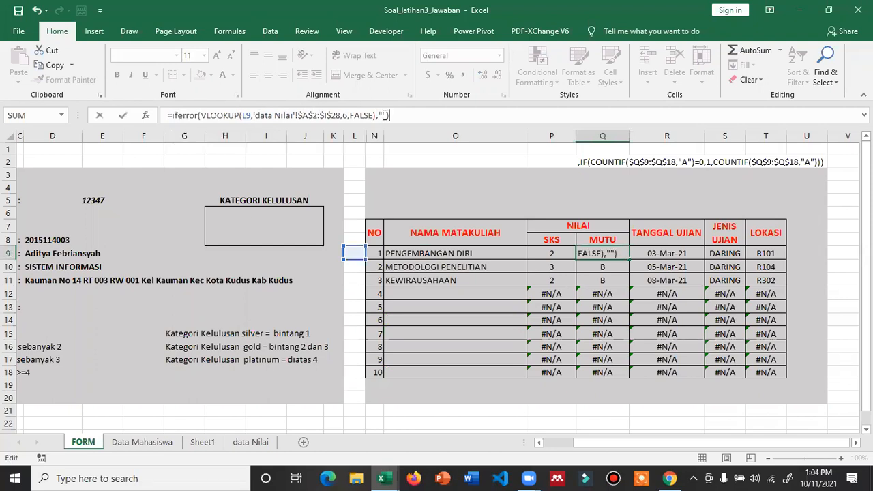
key(Return)
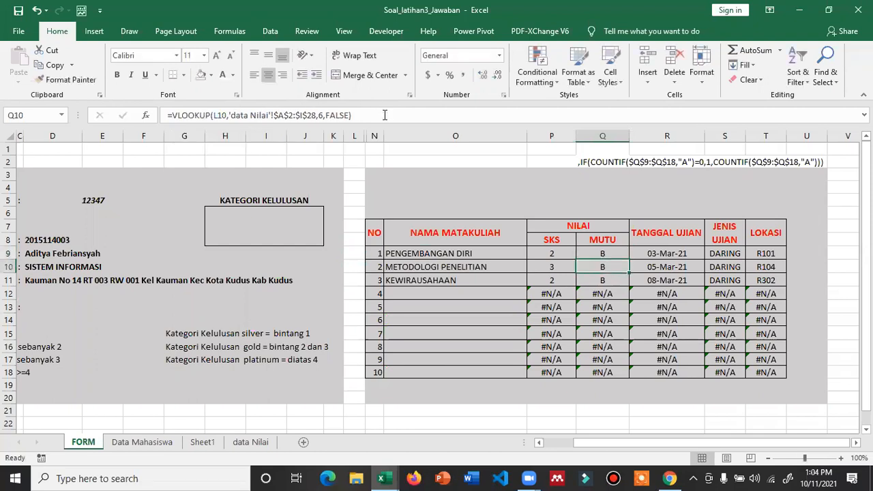
click(638, 250)
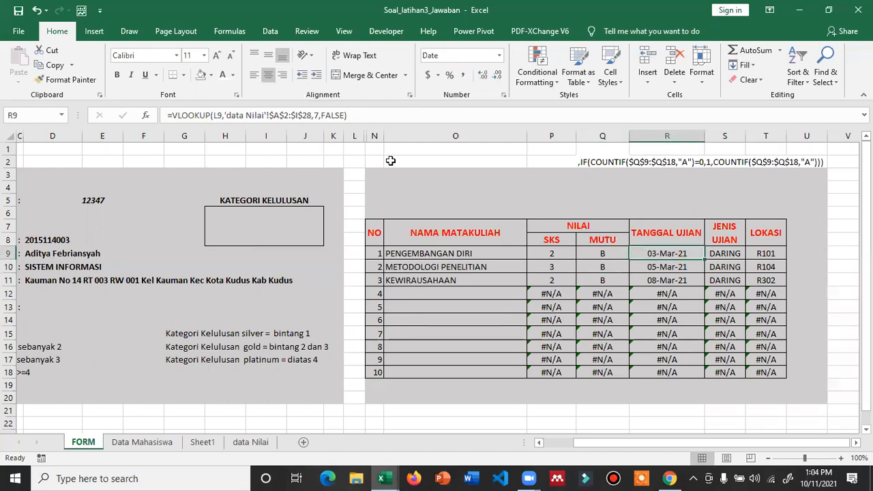
- Wrap the R9 date and S9 exam-type VLOOKUPs in IFERROR so errors return blank
click(170, 116)
text(iferror()
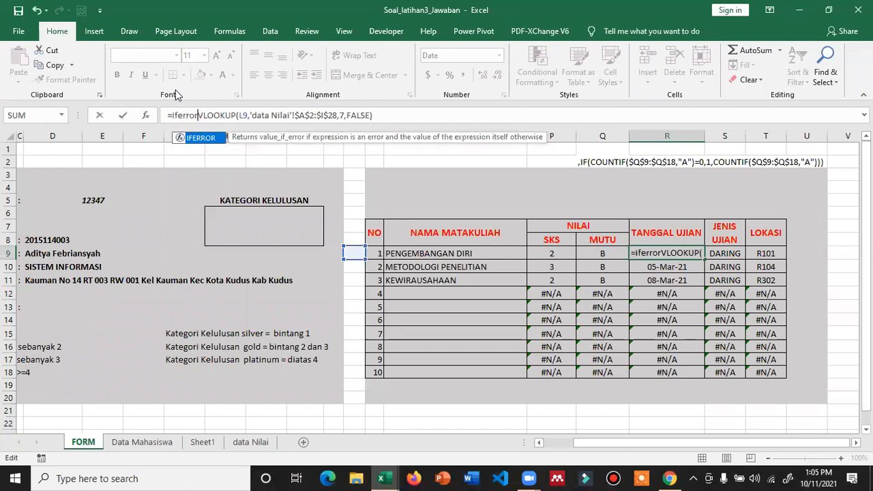
click(378, 115)
text(,"A"))
key(Return)
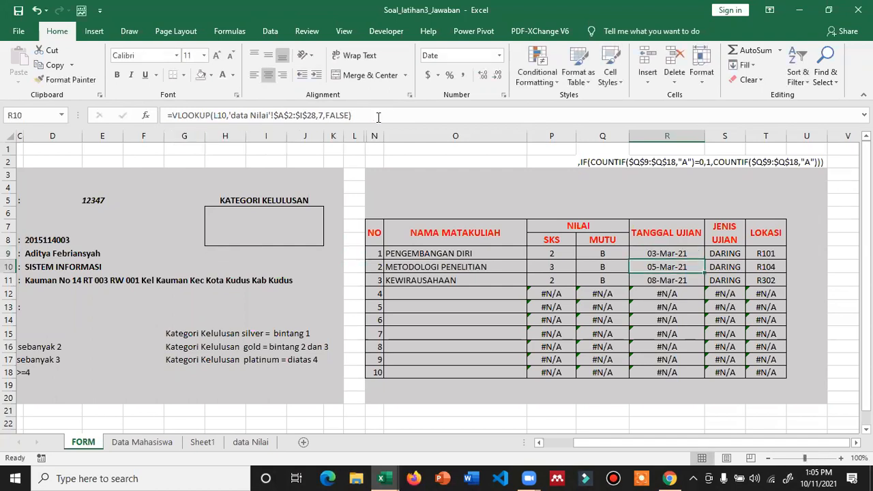
click(739, 257)
click(171, 115)
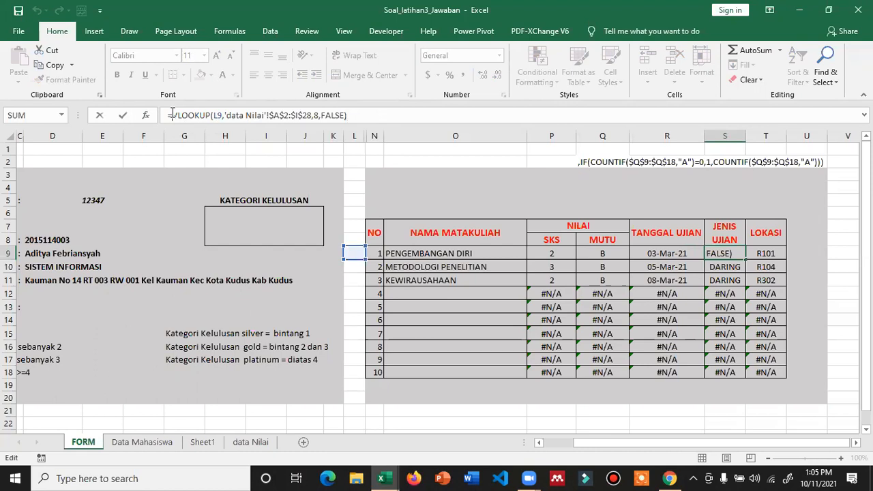
text(Iferror()
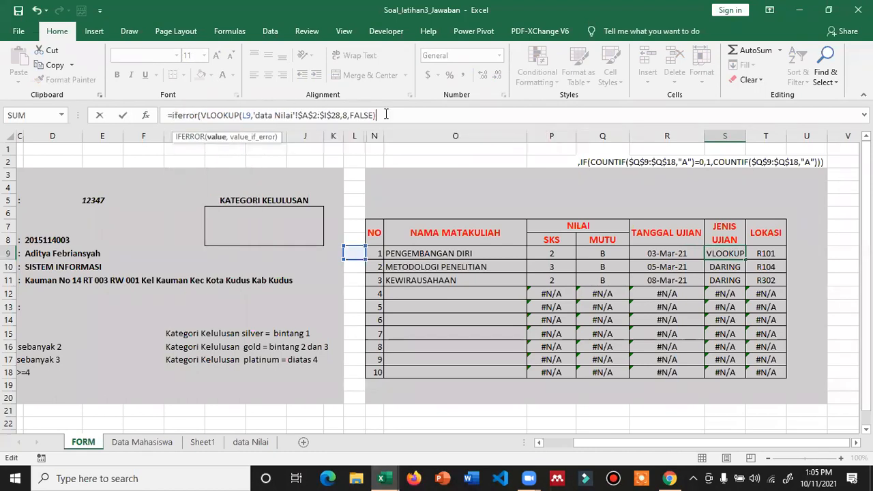
text(,""))
key(Return)
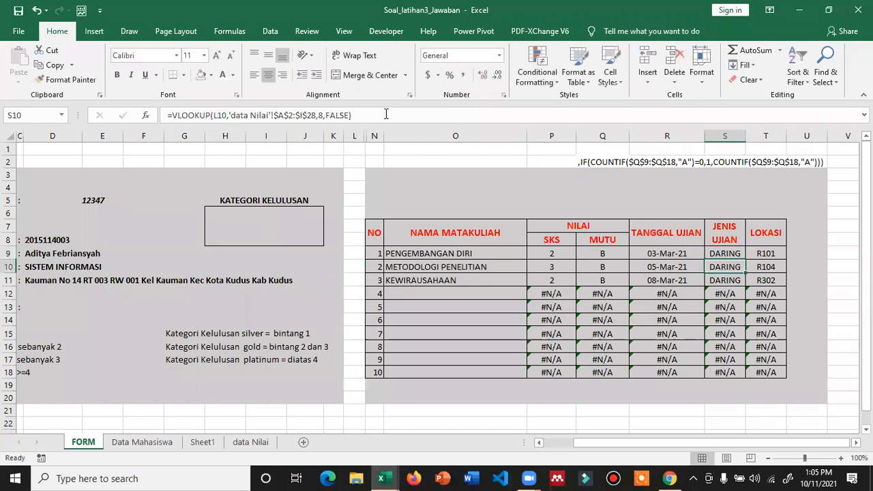
- Wrap the T9 location VLOOKUP in IFERROR as well
click(768, 254)
click(172, 116)
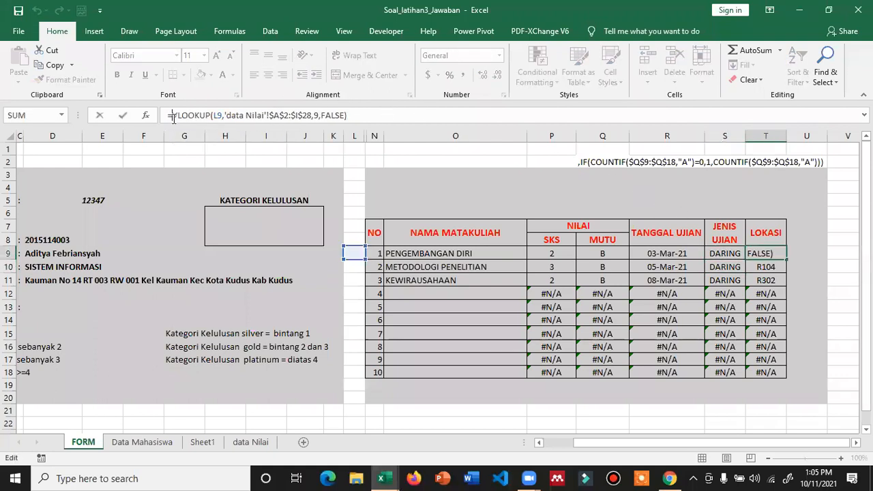
text(iferror)
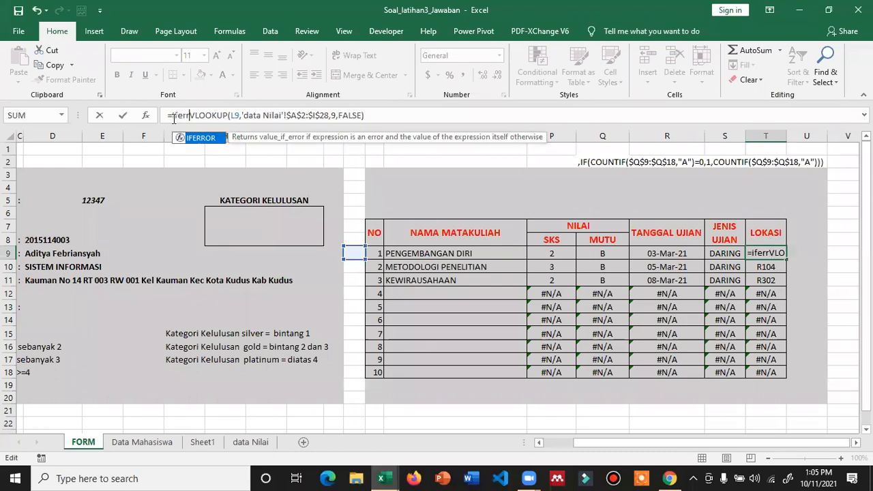
text(()
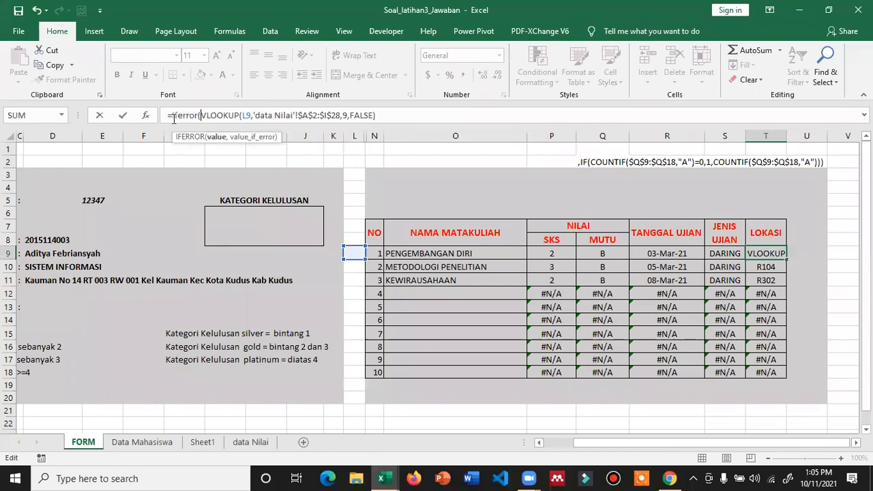
click(377, 115)
text(,"A"))
key(Return)
- Fill the P9:T9 lookup formulas down through row 18
drag(558, 253, 778, 254)
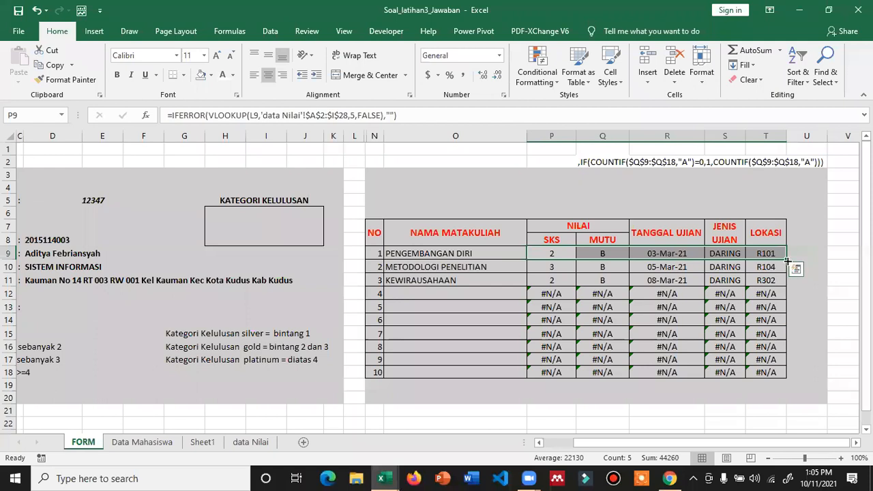
double_click(787, 260)
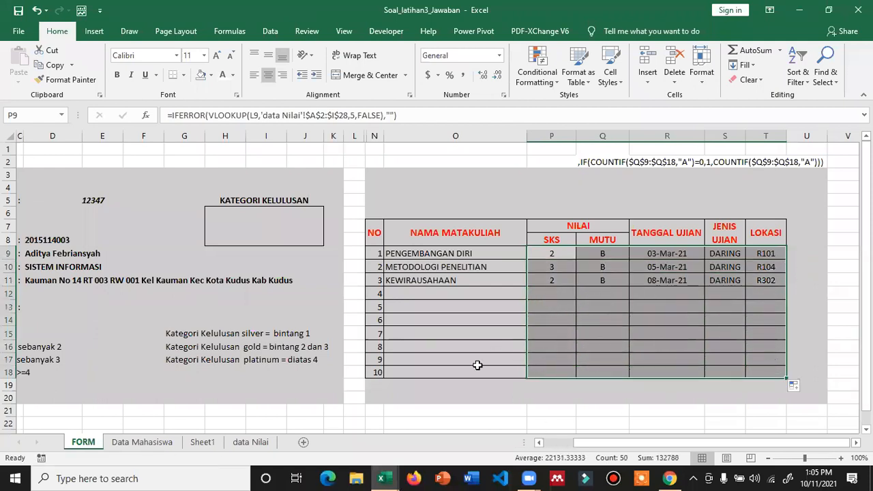
drag(585, 442, 556, 442)
click(249, 203)
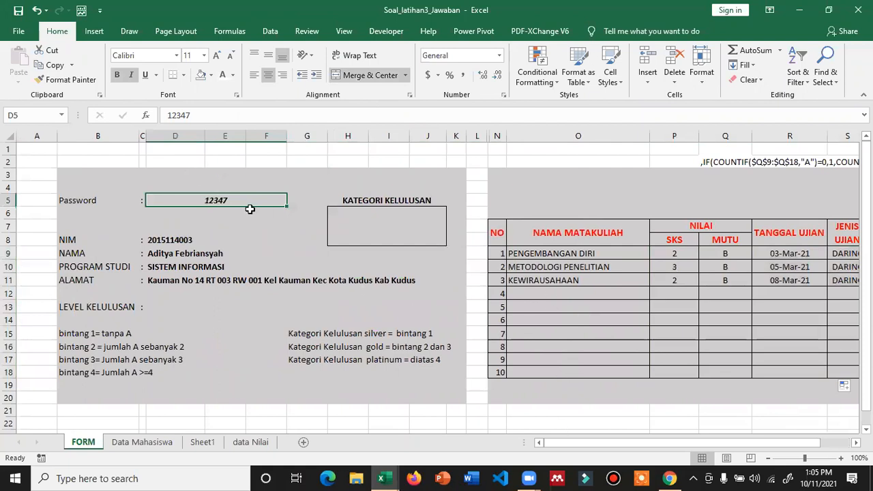
text(12345)
key(Return)
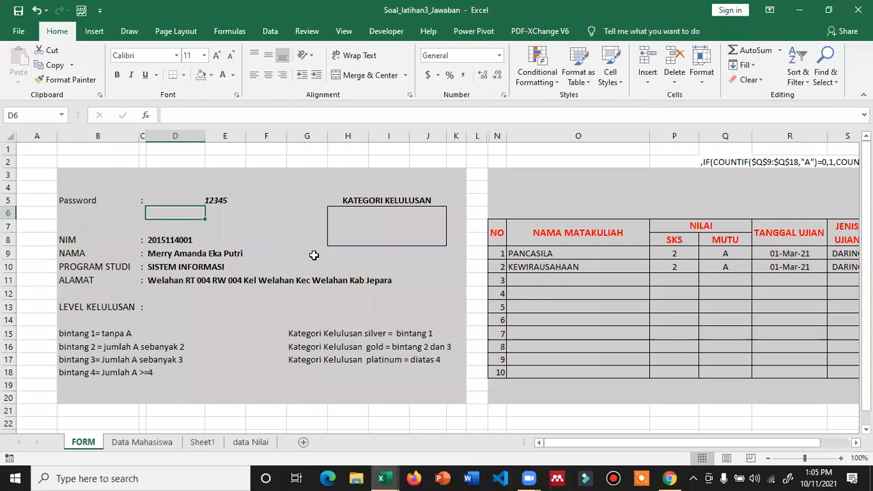
ctrl+scroll(314, 255, down, 1)
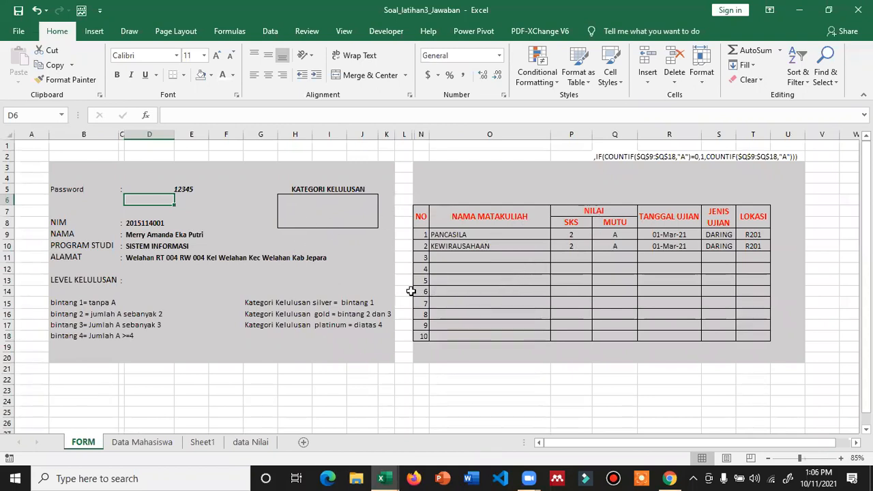
scroll(411, 292, up, 1)
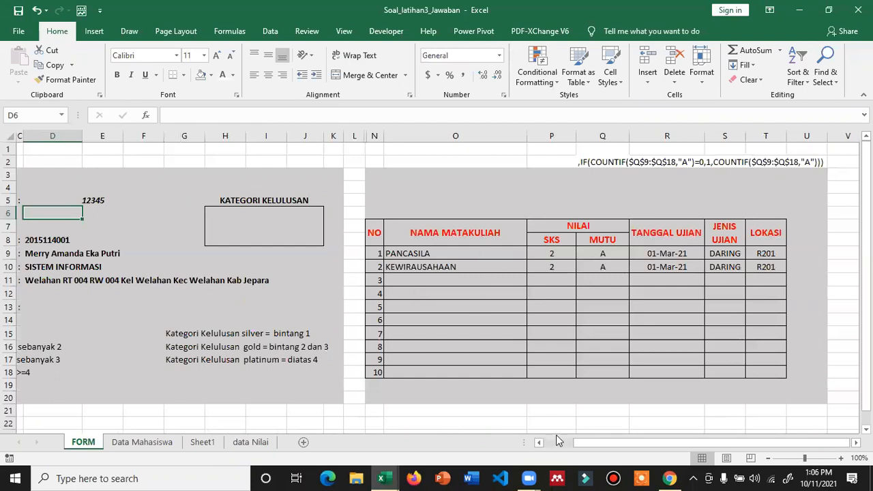
drag(612, 450, 580, 445)
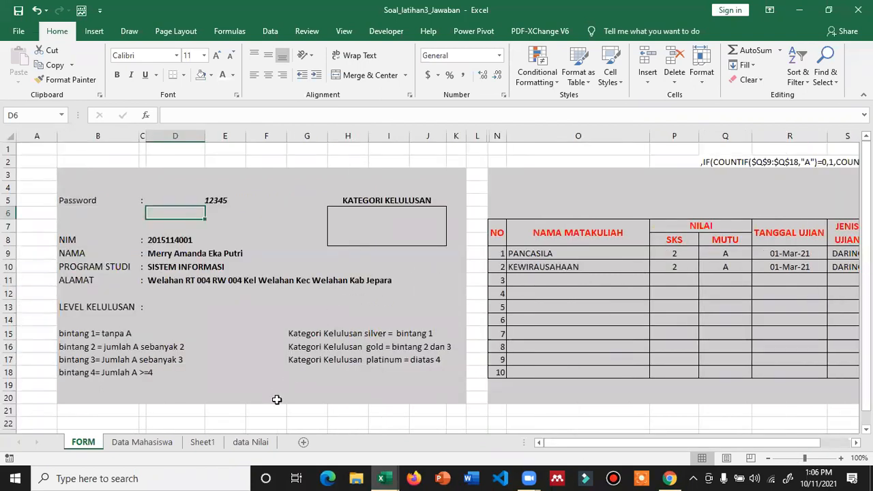
- Check the grades on the data Nilai sheet, then return to FORM and select D13
click(249, 443)
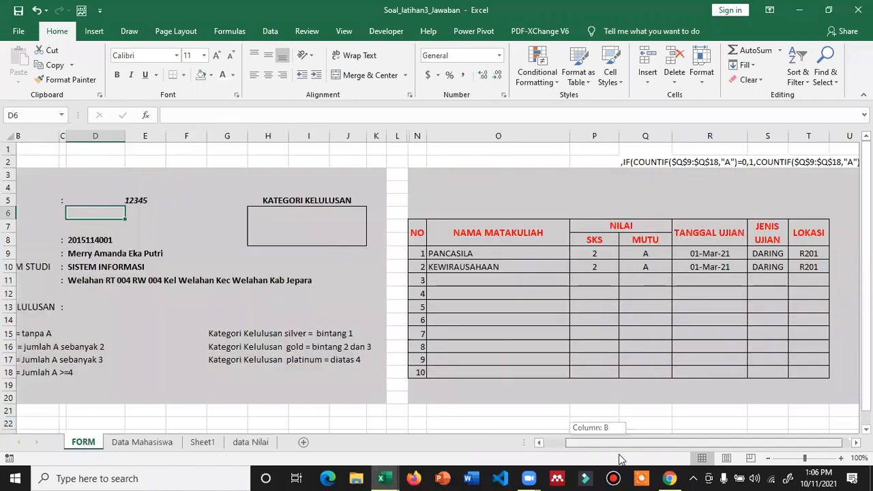
drag(619, 454, 613, 454)
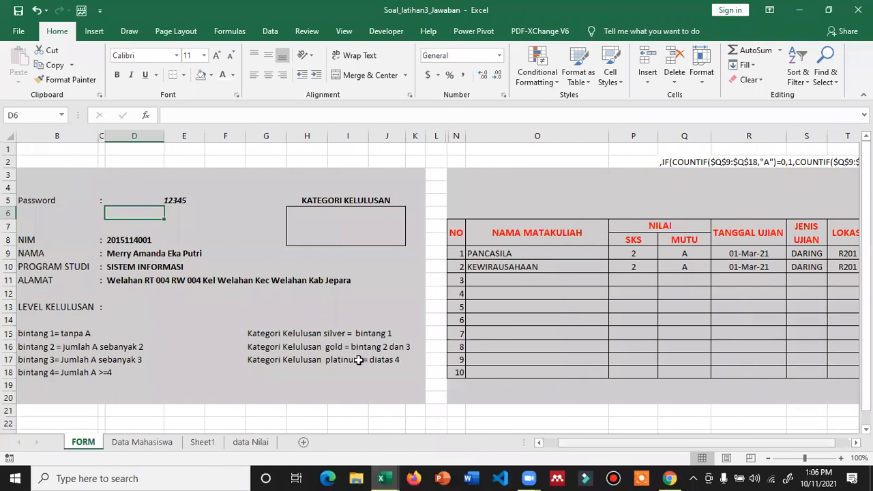
click(550, 443)
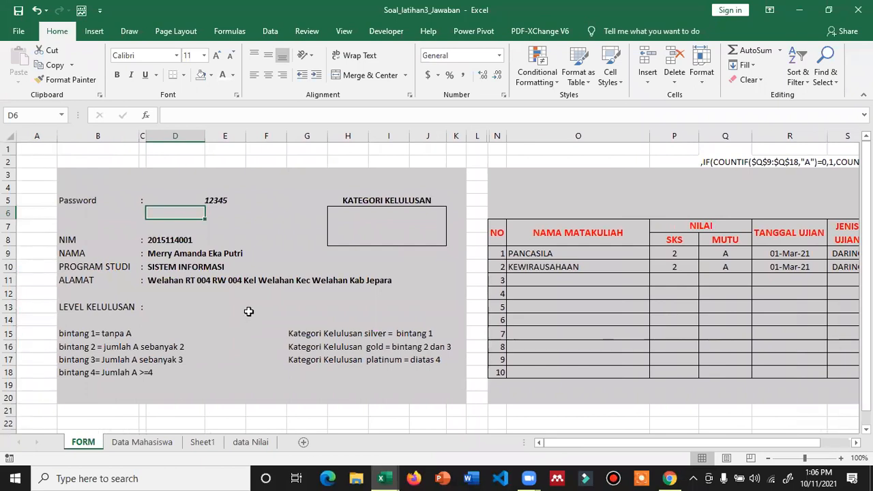
click(163, 303)
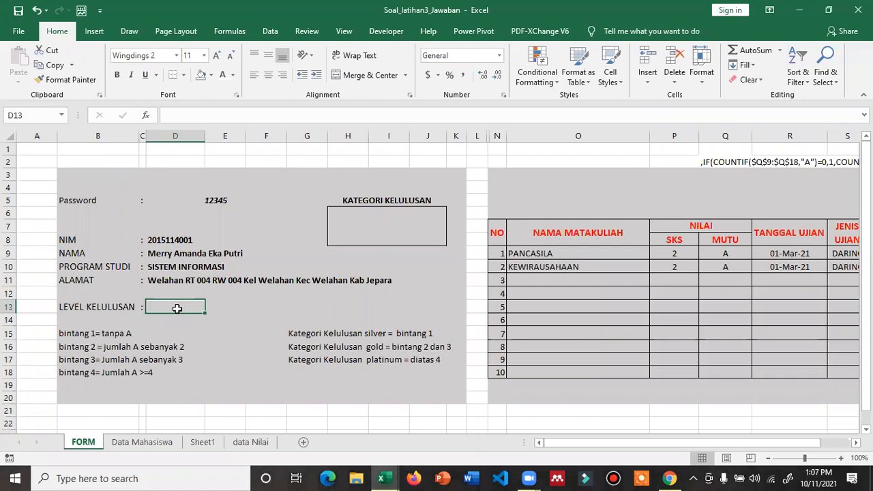
- Switch D13's font to Times New Roman and begin an =if( formula there
text(=if()
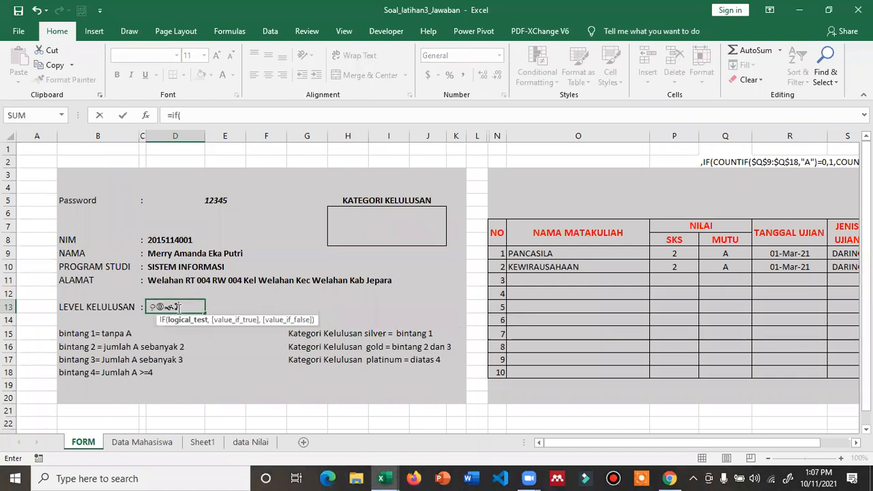
key(Escape)
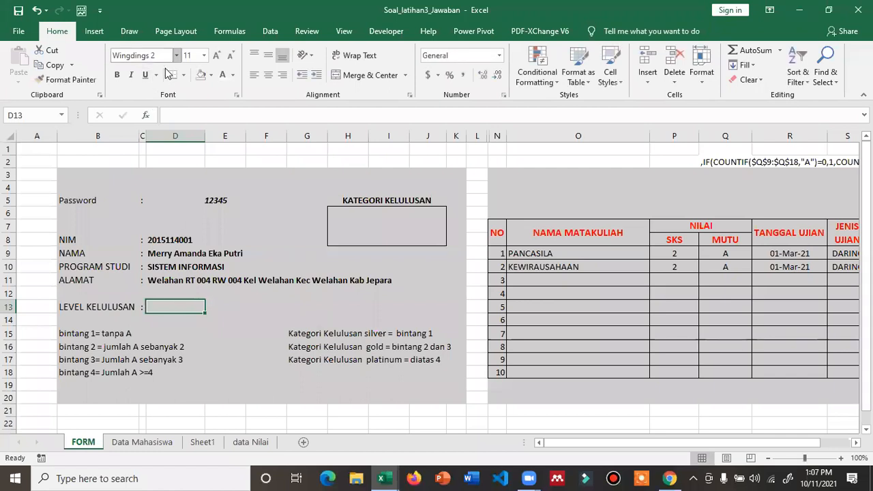
click(156, 132)
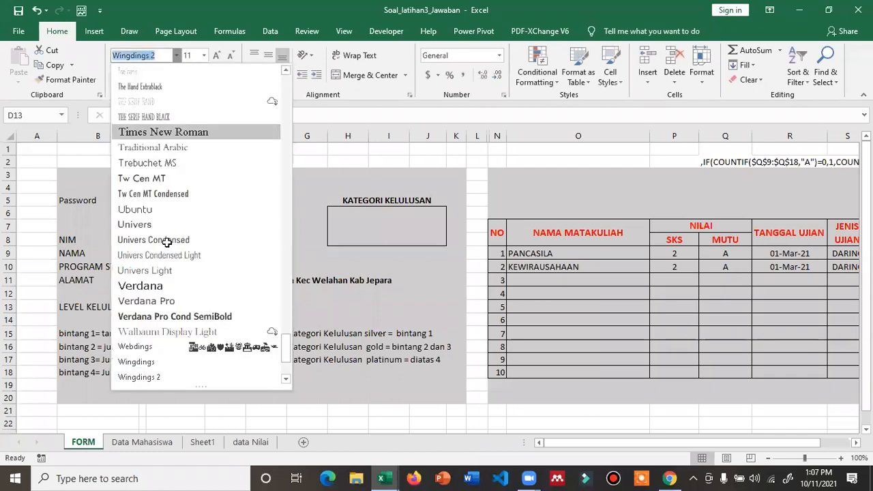
text(=)
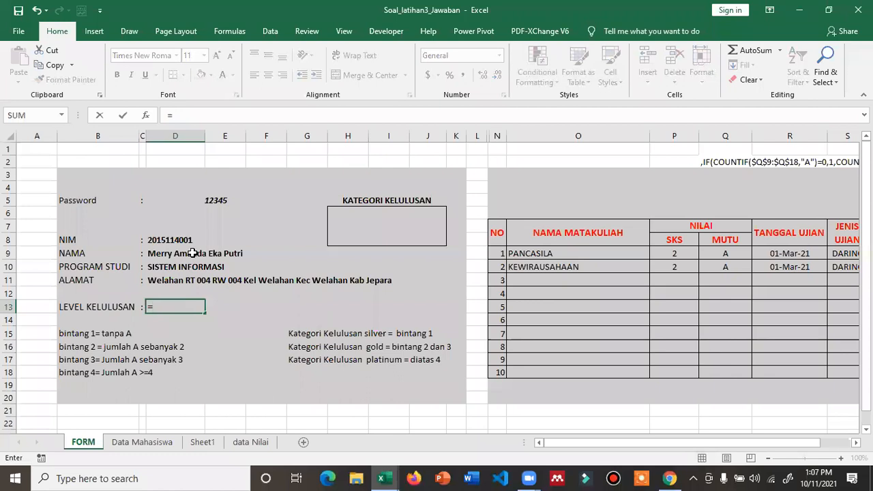
text(if()
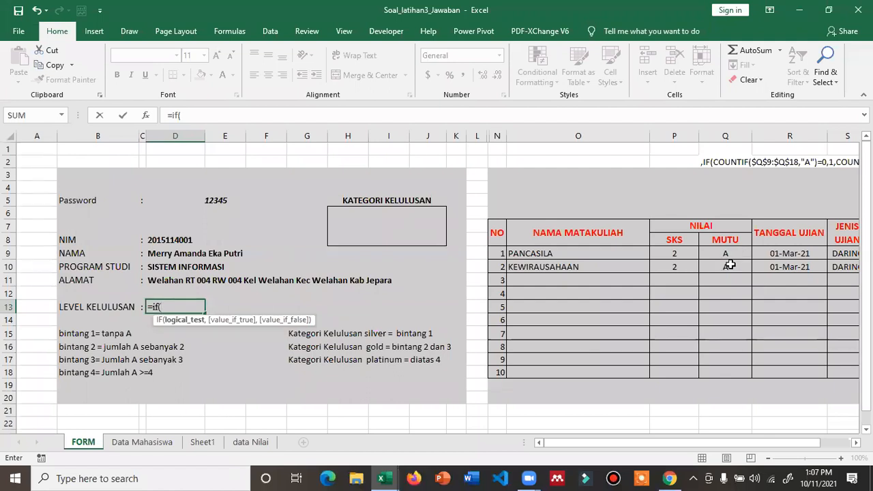
- Draft IF(COUNTIF($Q$9:$Q$18,"A")=0,"bintang") in D13, then discard the draft entry
text(co)
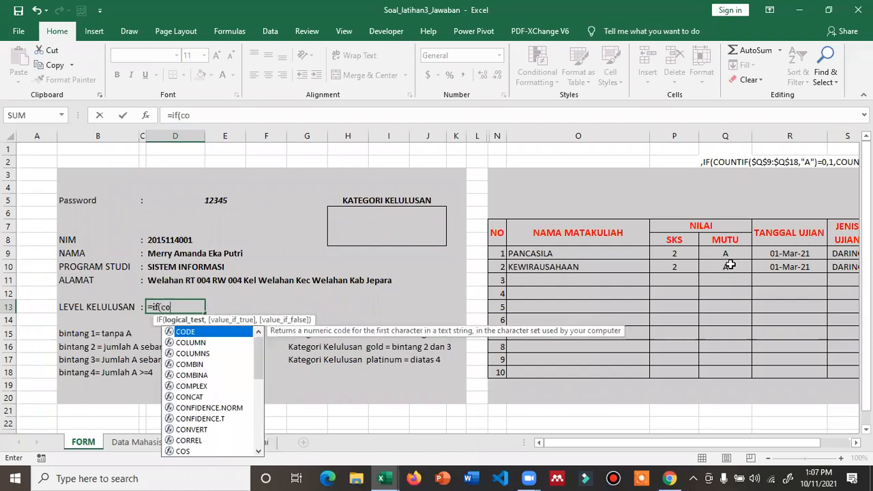
text(unti)
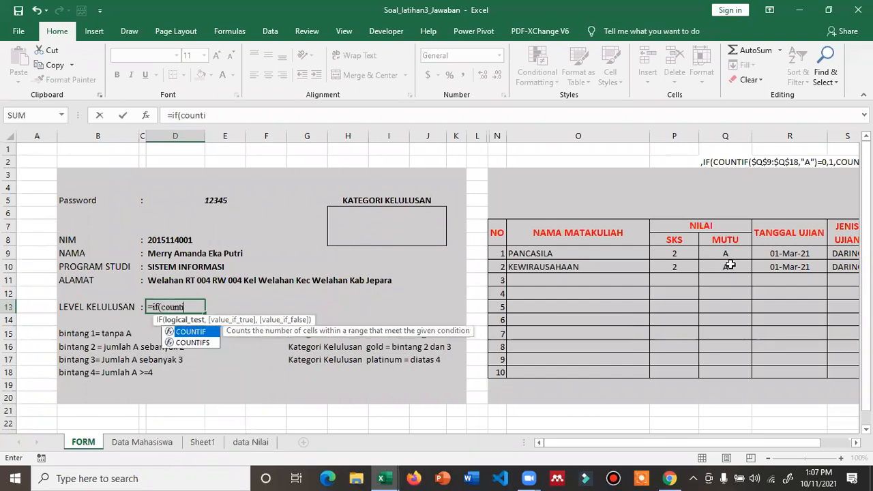
text(f()
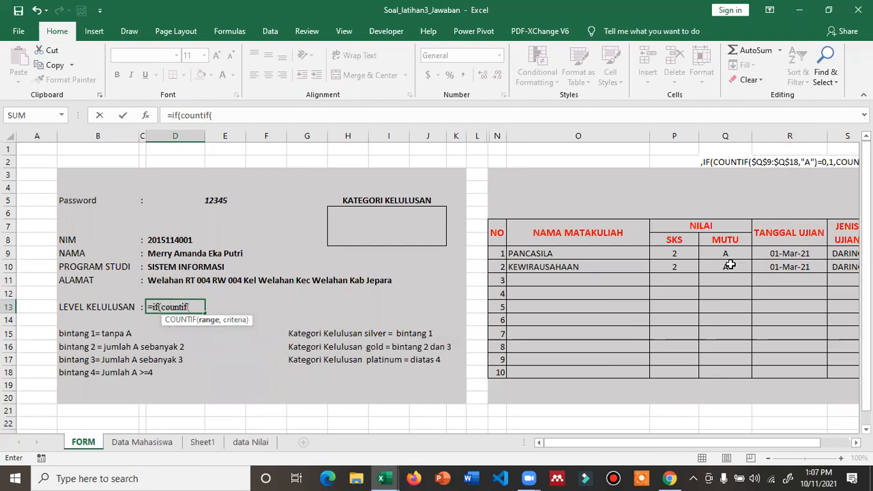
click(726, 252)
drag(725, 265, 710, 374)
key(F4)
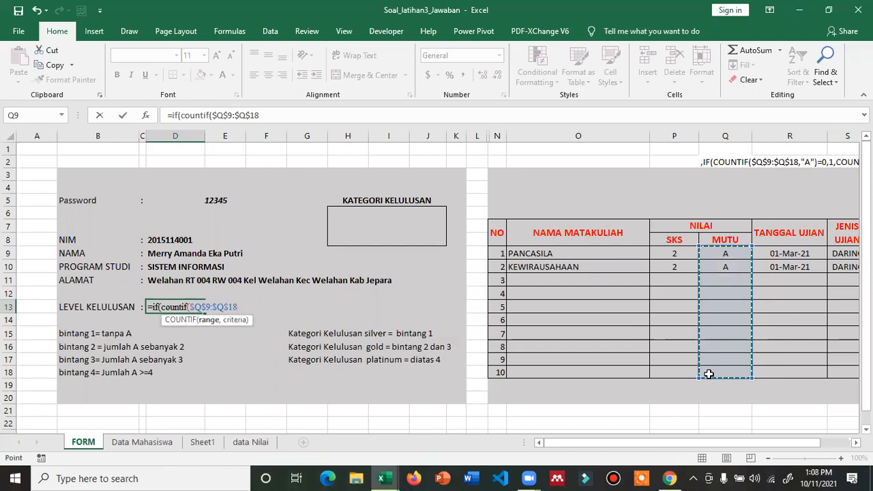
text(,)
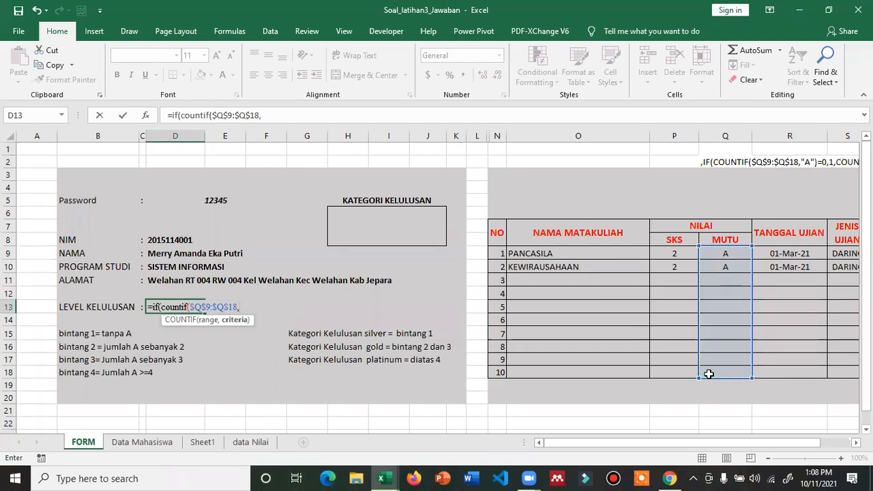
text("A"))
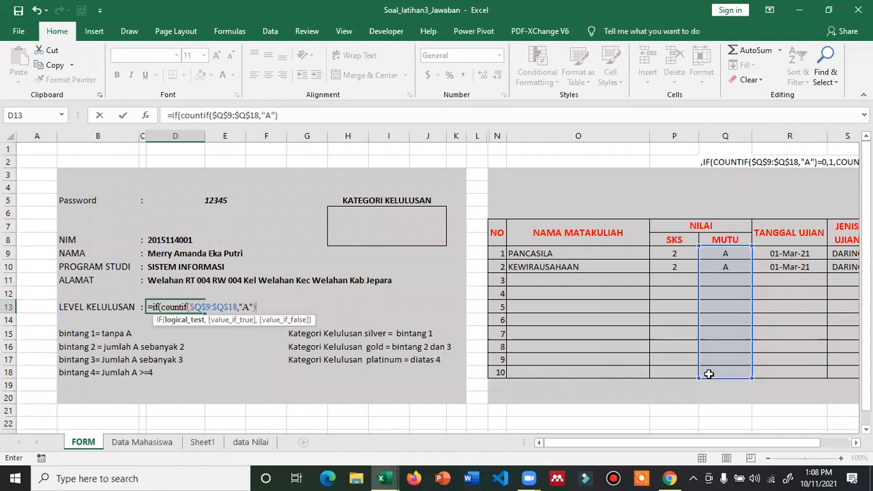
text(=0,)
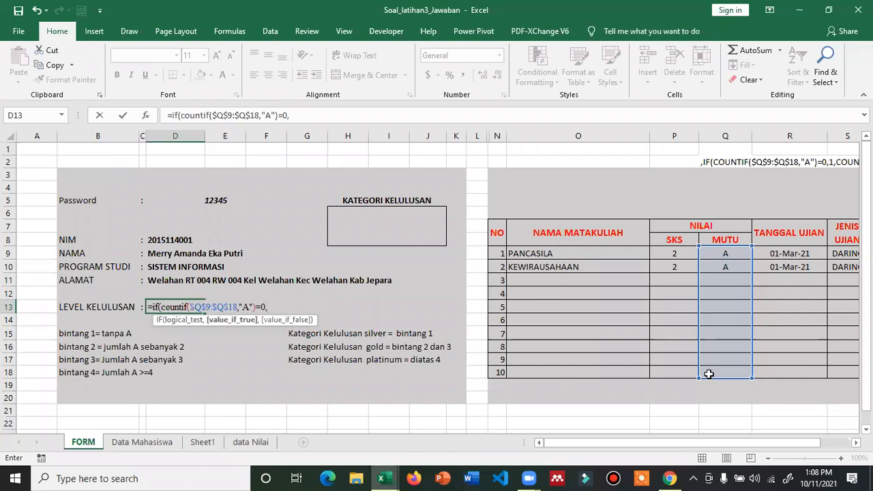
text("bintang"))
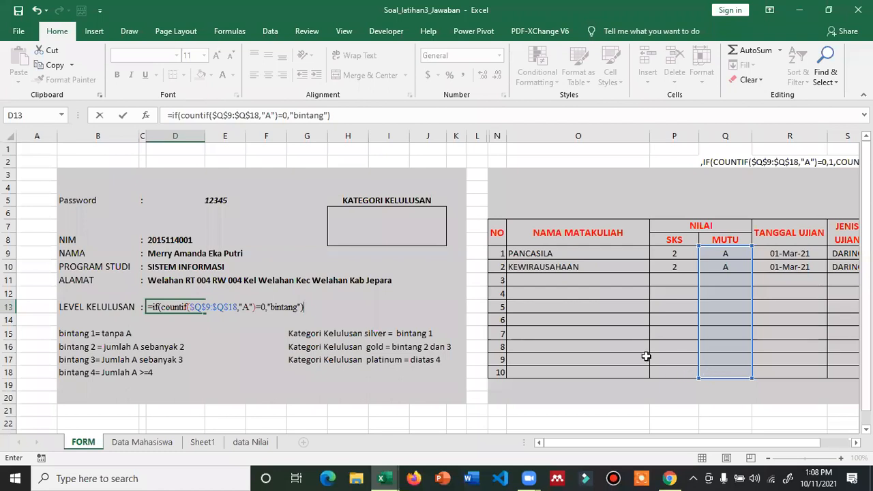
drag(332, 115, 160, 123)
key(Escape)
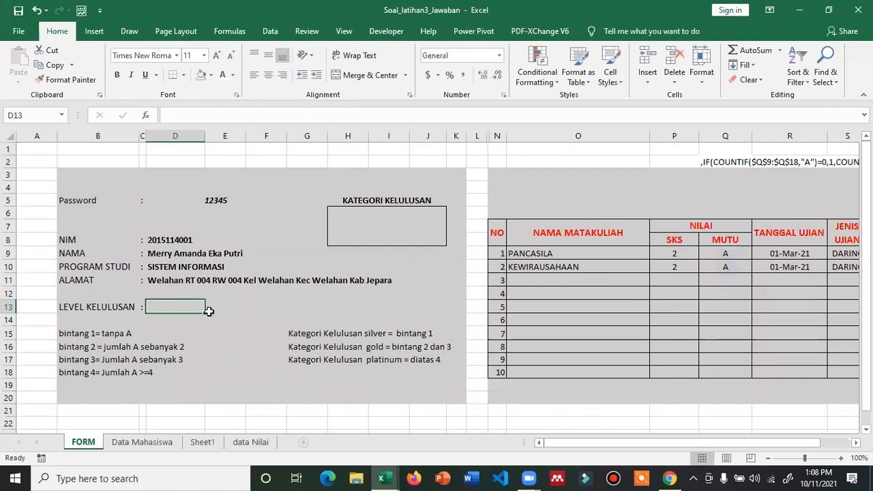
click(172, 305)
text(=)
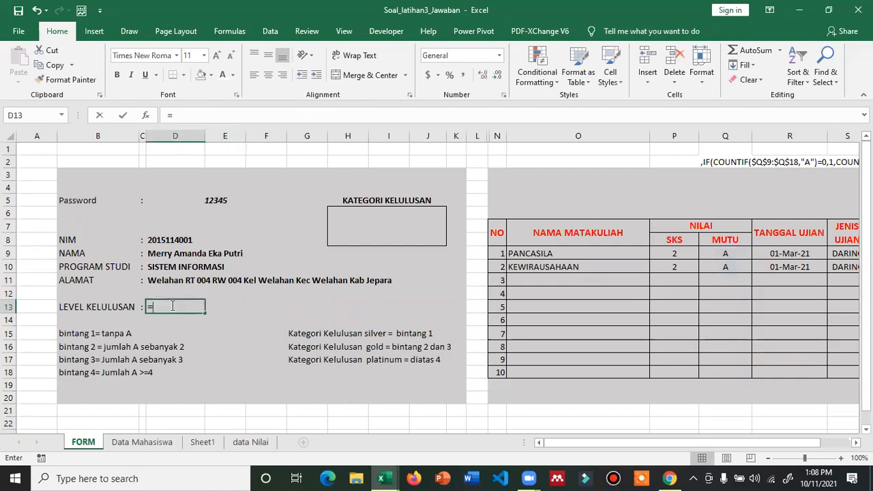
text(if)
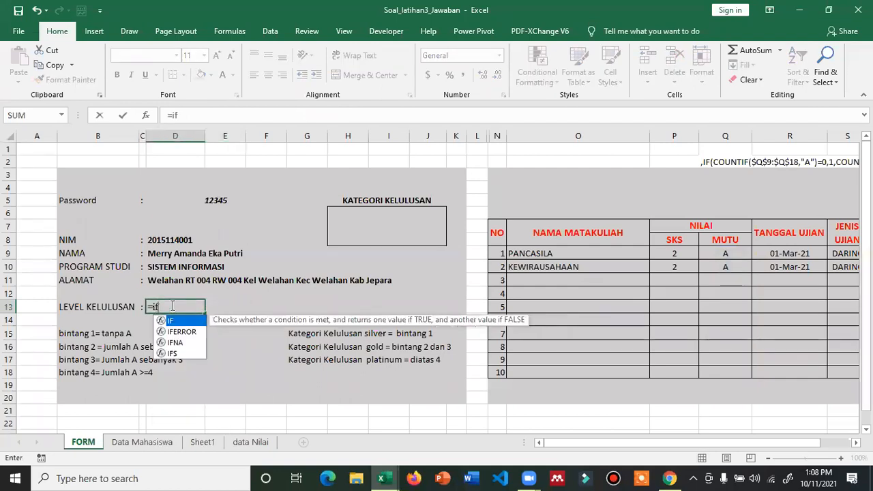
text((co)
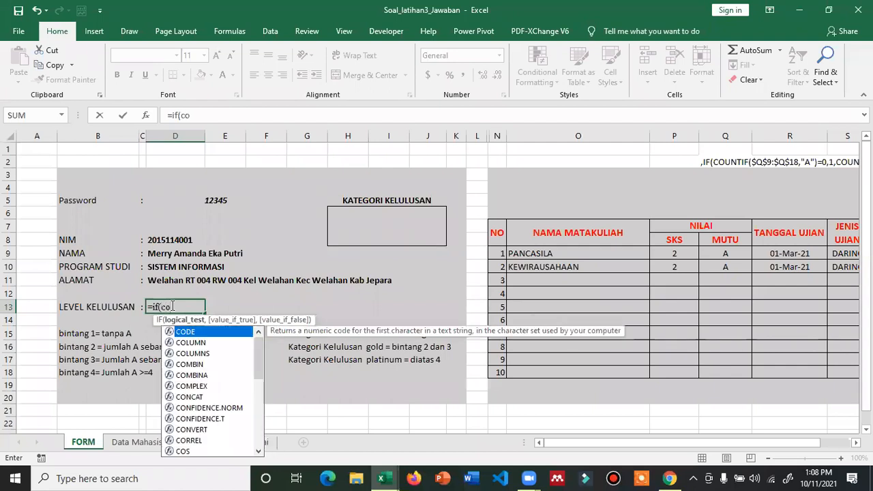
text(untif)
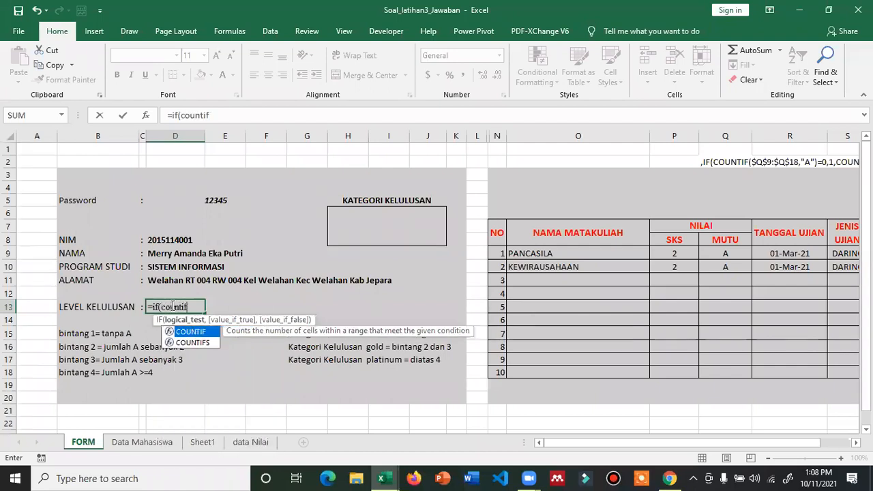
text(()
drag(730, 259, 730, 369)
key(F4)
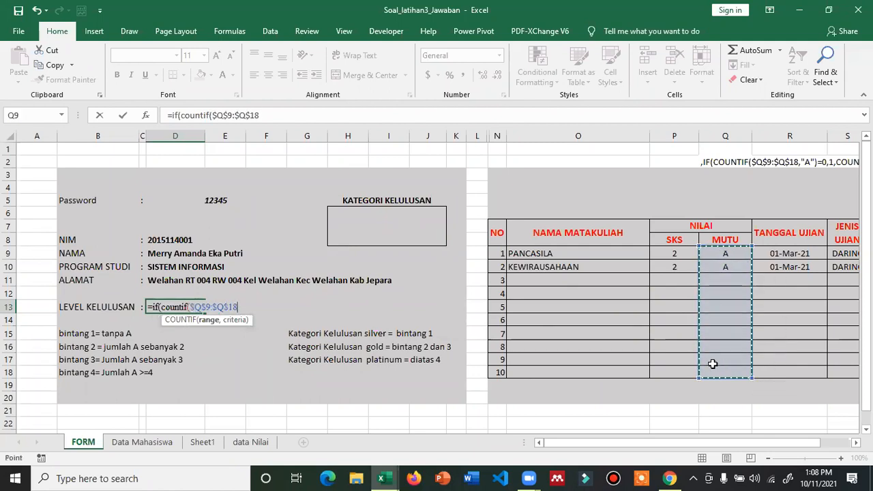
text(,"A")
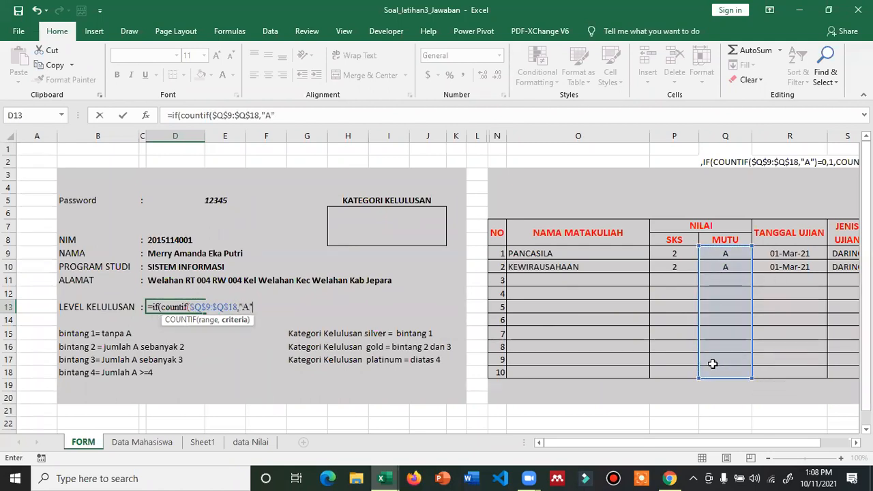
text())
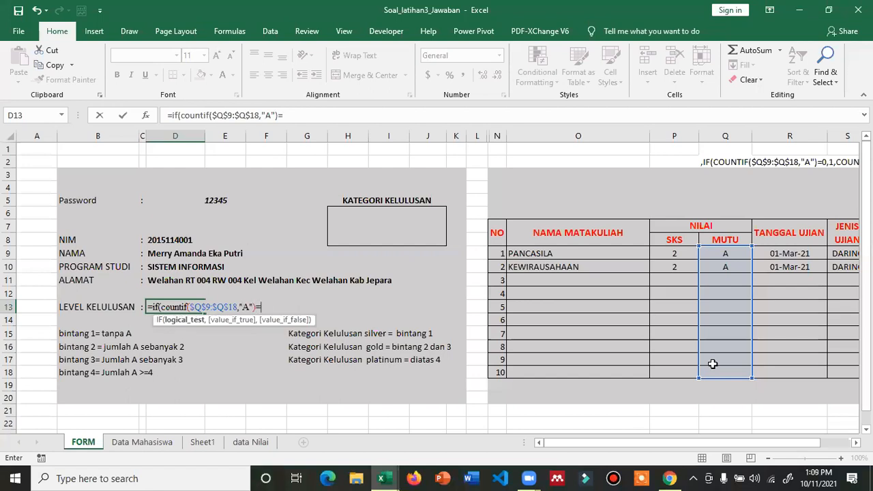
text(=0,"bintang")
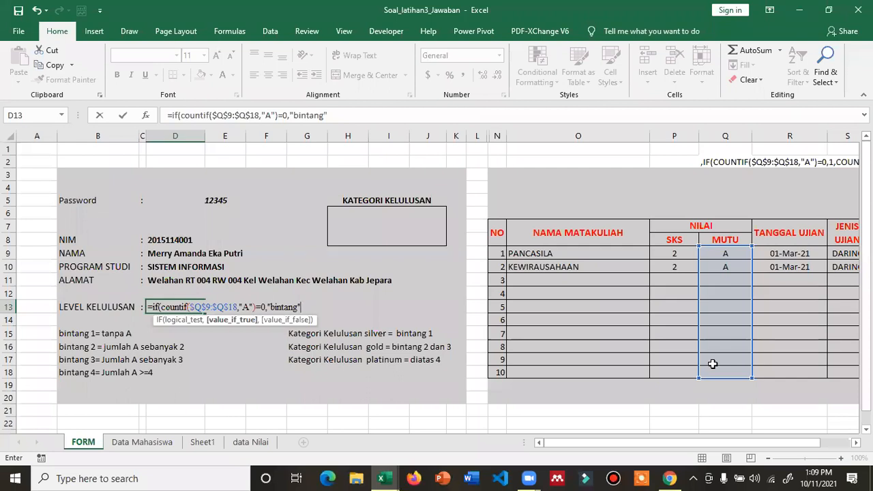
text(,)
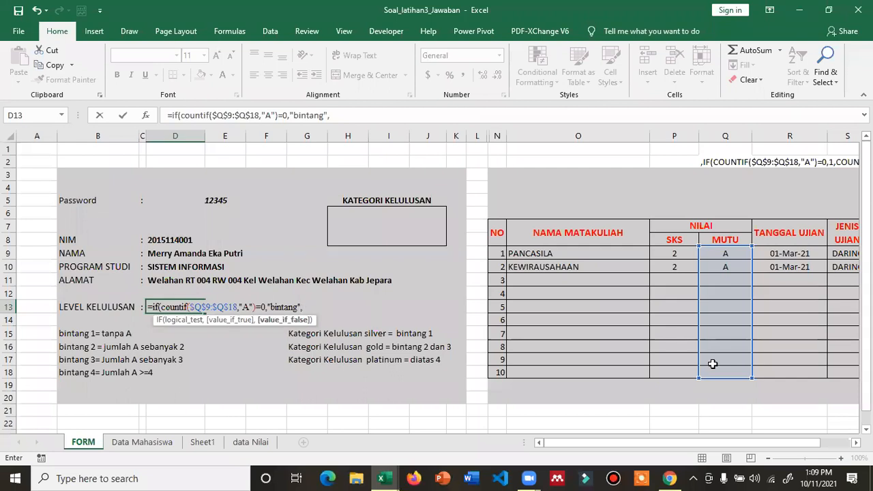
text("ok"))
key(ctrl+Return)
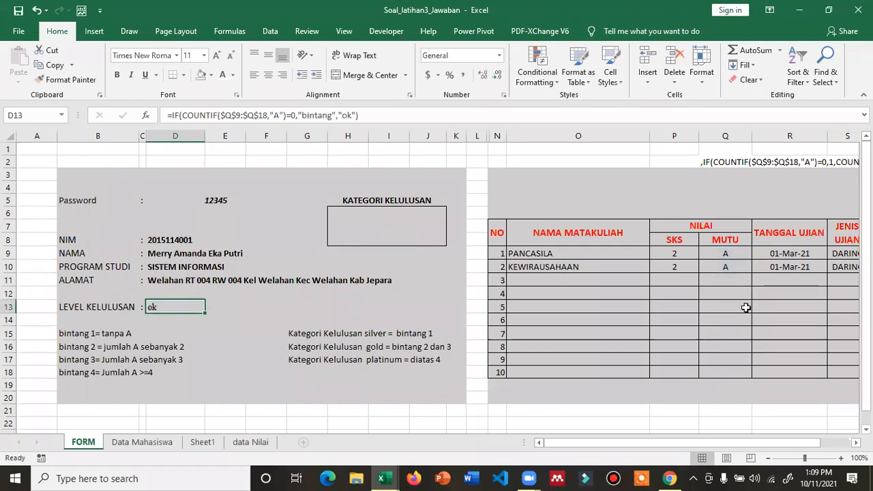
click(211, 201)
text(1234)
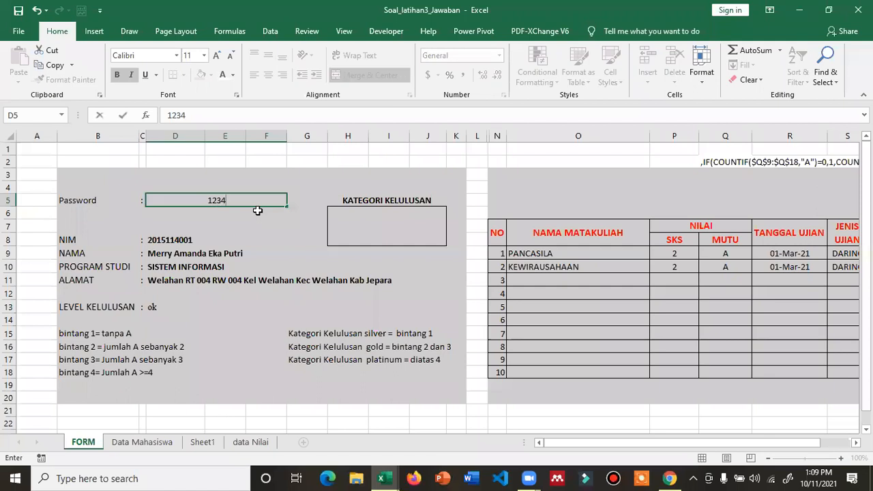
text(8)
- Load the student with two C grades so D13 shows bintang, then select H23
key(Return)
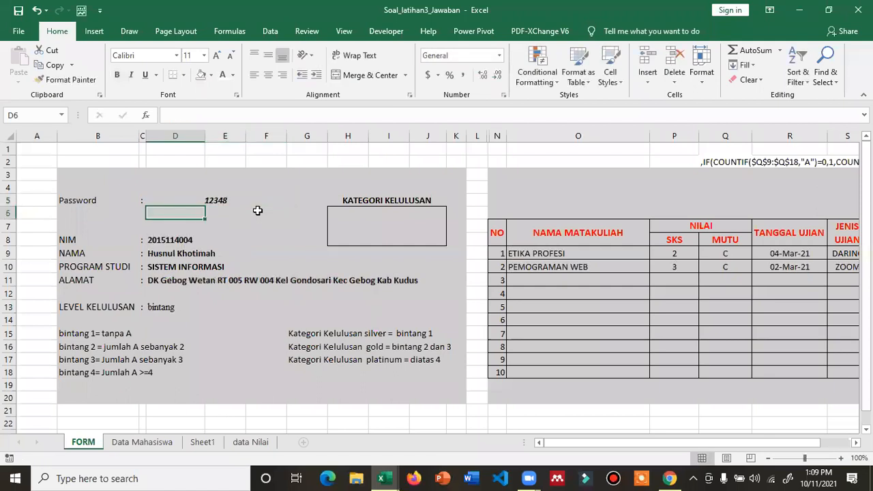
click(166, 308)
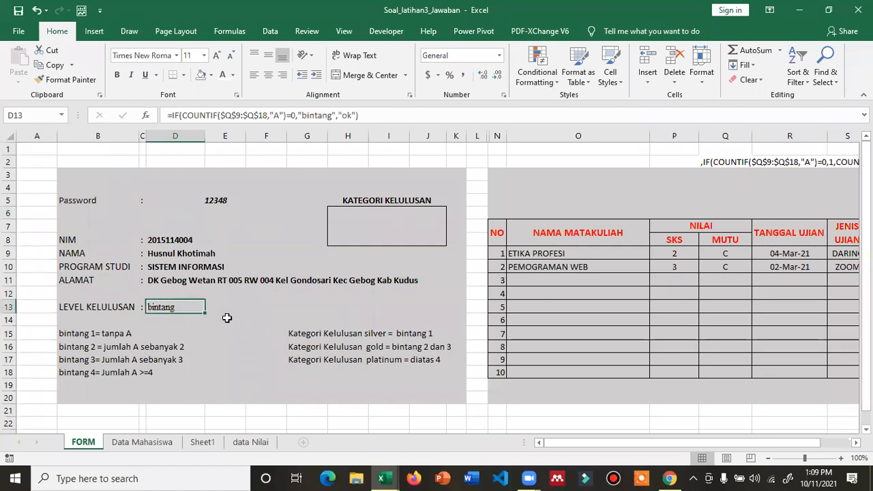
scroll(225, 321, down, 2)
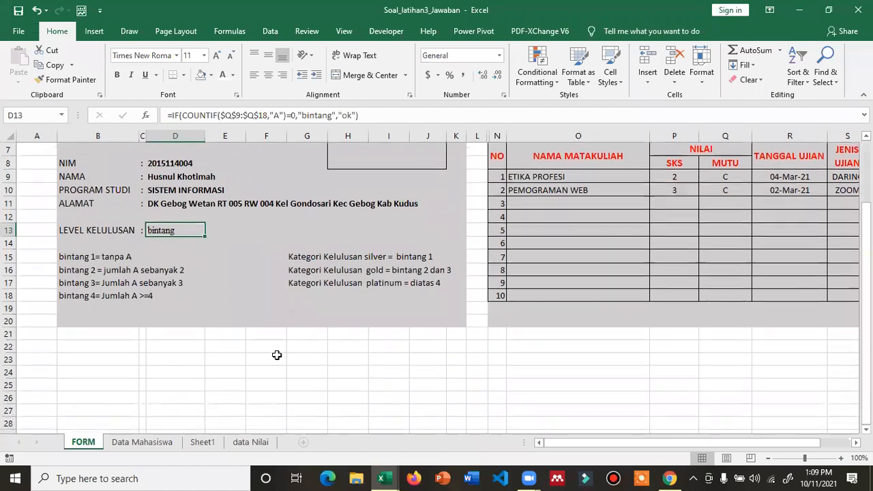
click(313, 361)
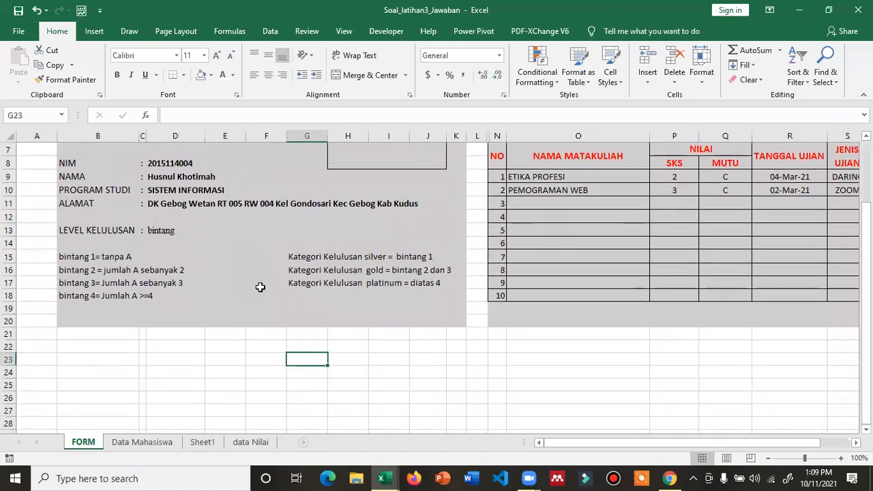
click(343, 360)
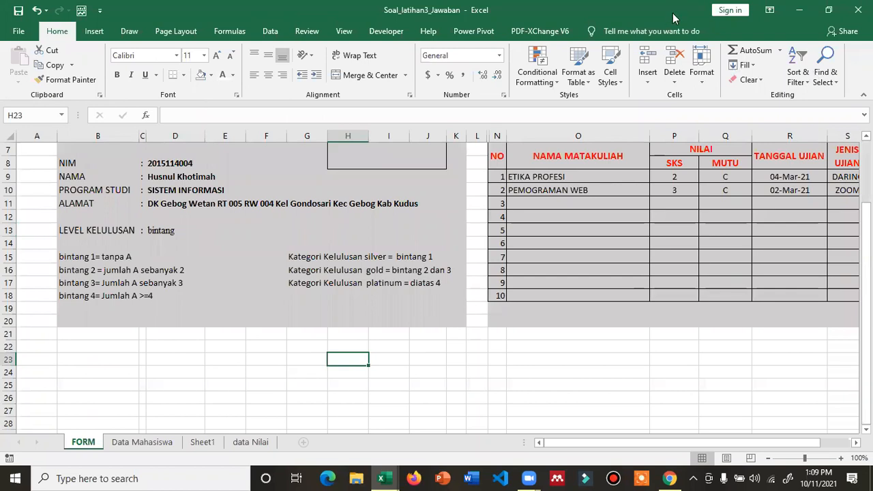
- Restore the workbook window to full screen and open Insert > Symbols
drag(672, 13, 670, 26)
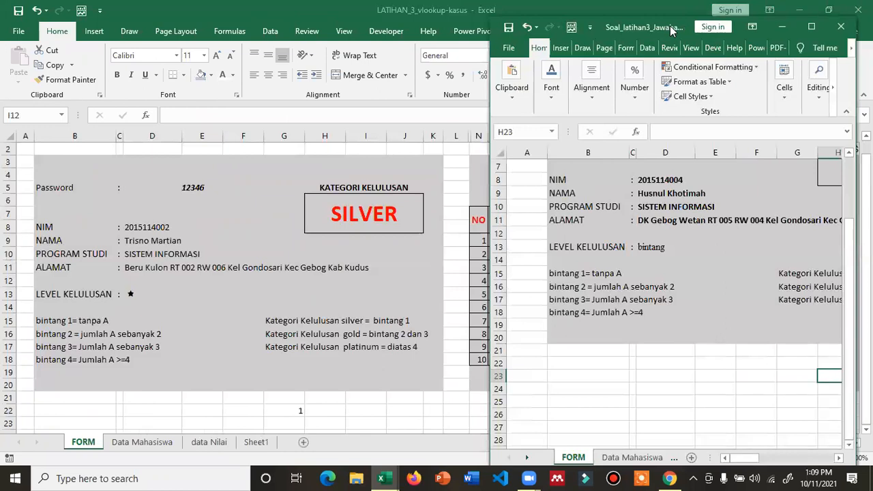
double_click(670, 26)
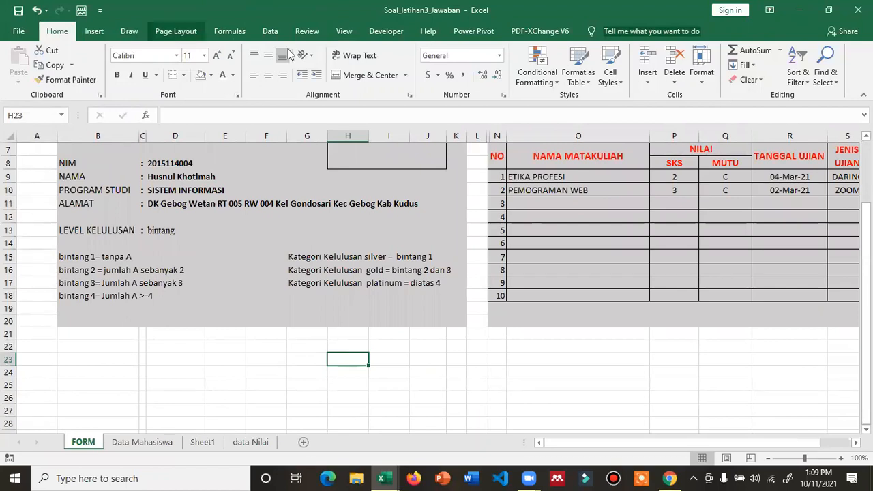
click(93, 31)
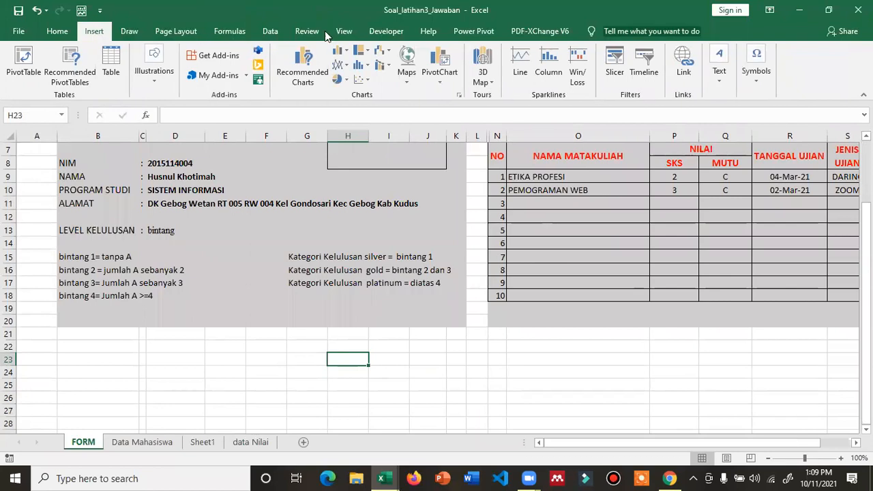
click(756, 65)
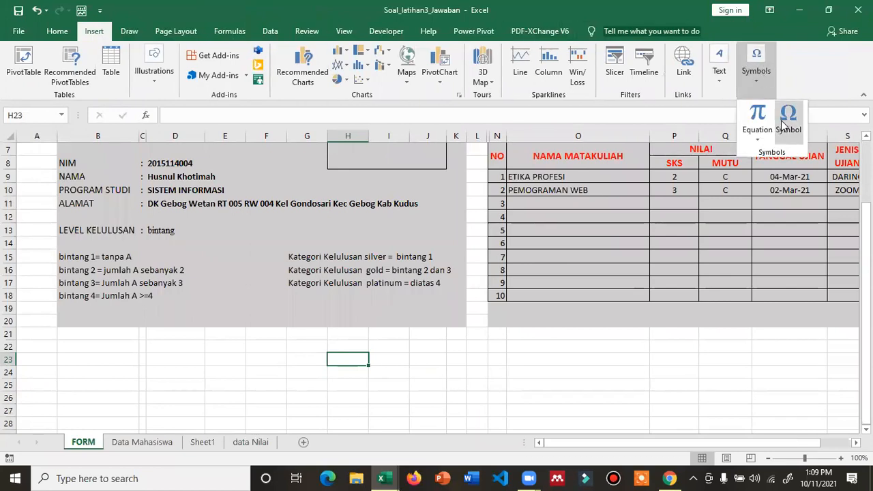
- Insert the Wingdings 2 star, character code 234, into cell H23
click(787, 120)
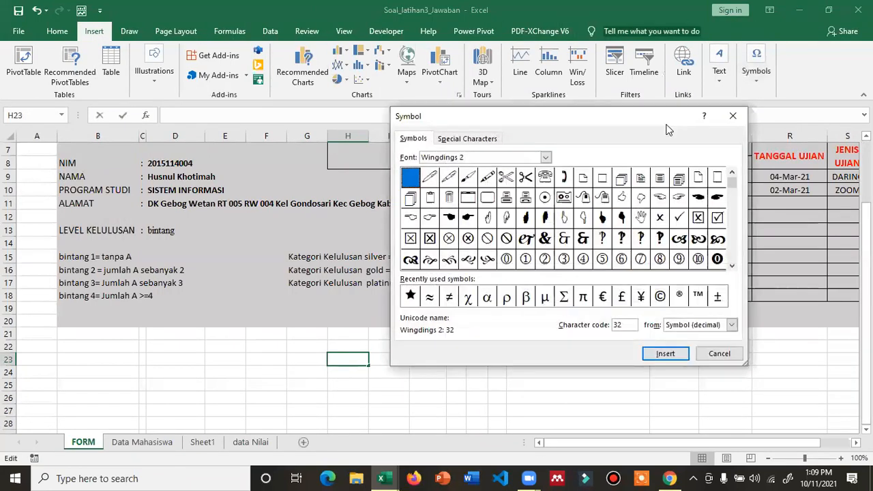
drag(672, 124, 584, 173)
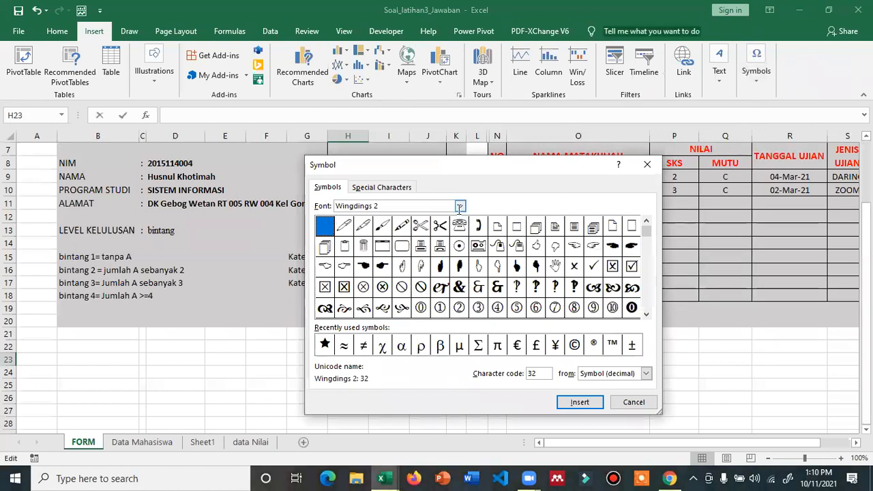
click(460, 206)
click(460, 206)
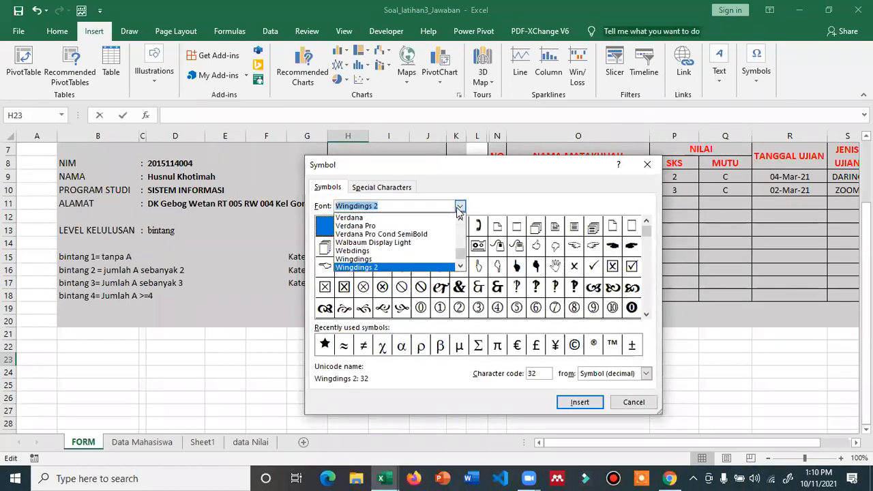
click(394, 267)
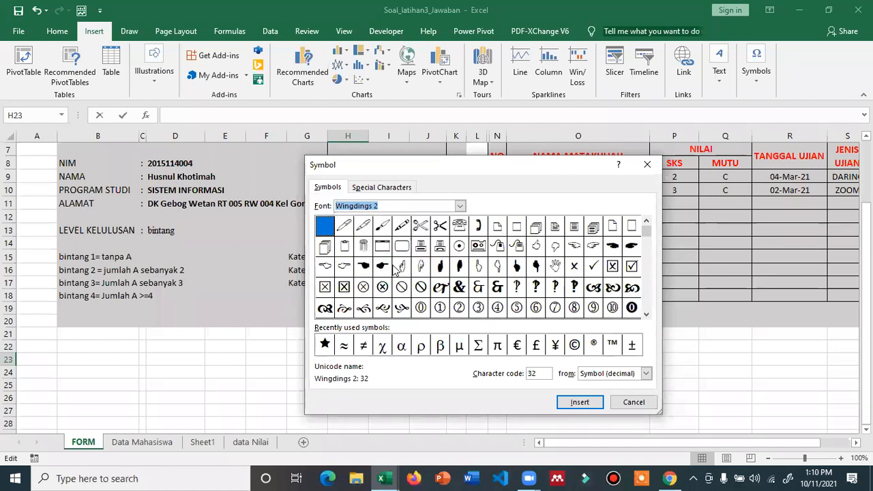
click(326, 347)
click(579, 402)
click(636, 404)
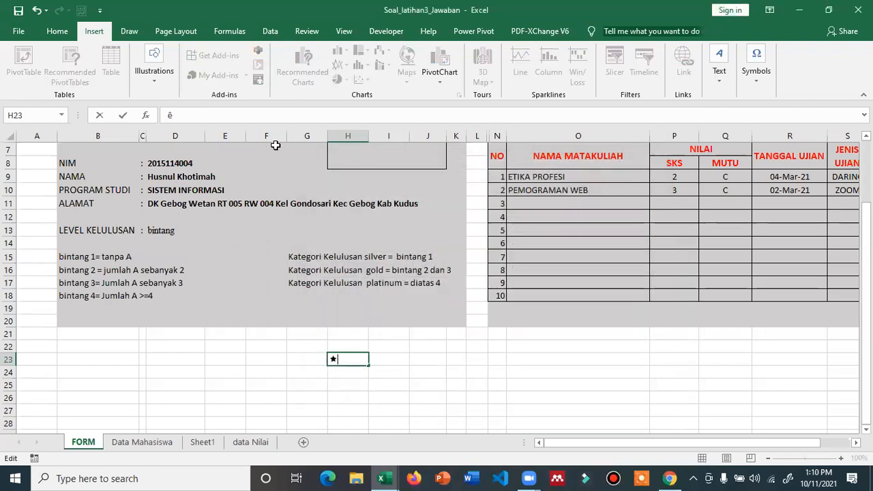
- Inspect the character behind H23's star in the formula bar, then select D13
key(alt+Tab)
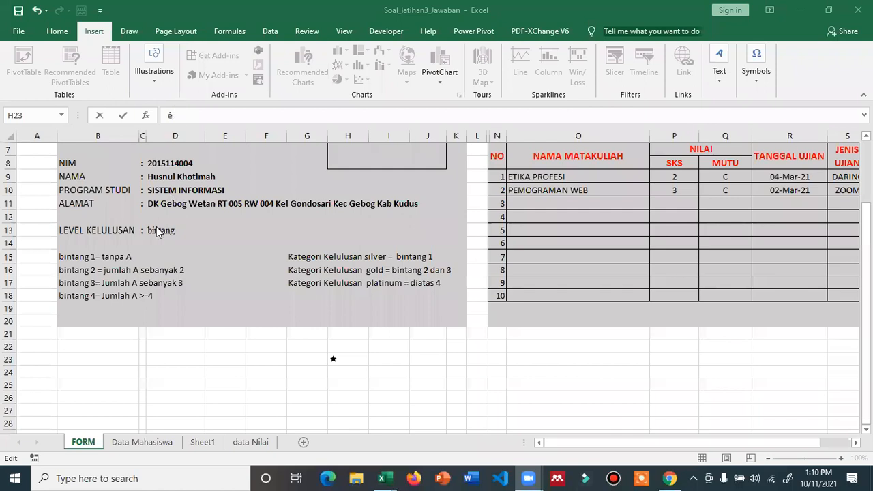
click(175, 115)
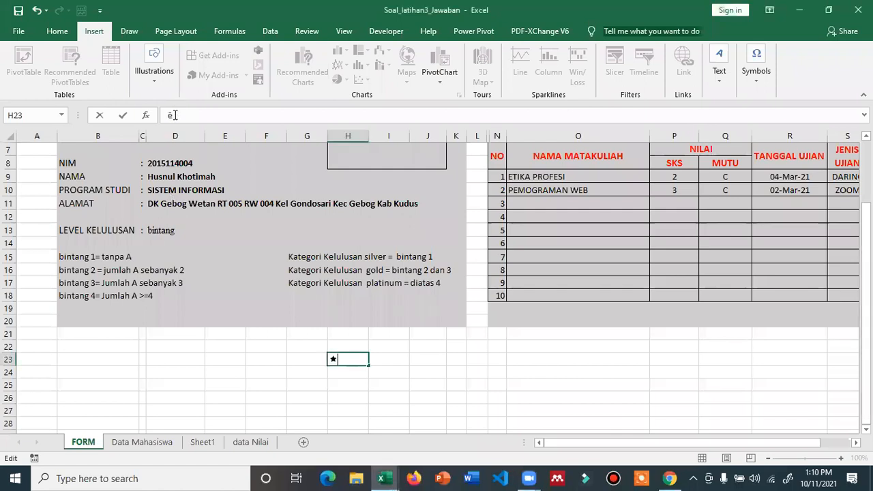
double_click(183, 114)
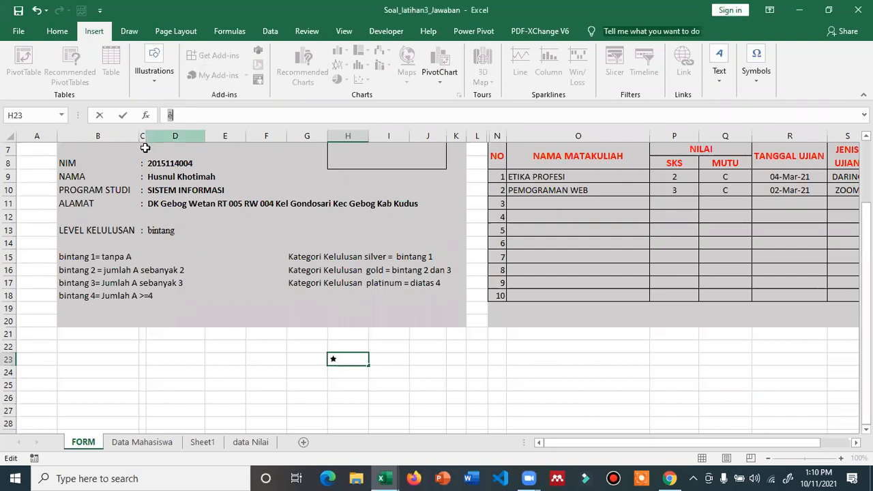
click(160, 233)
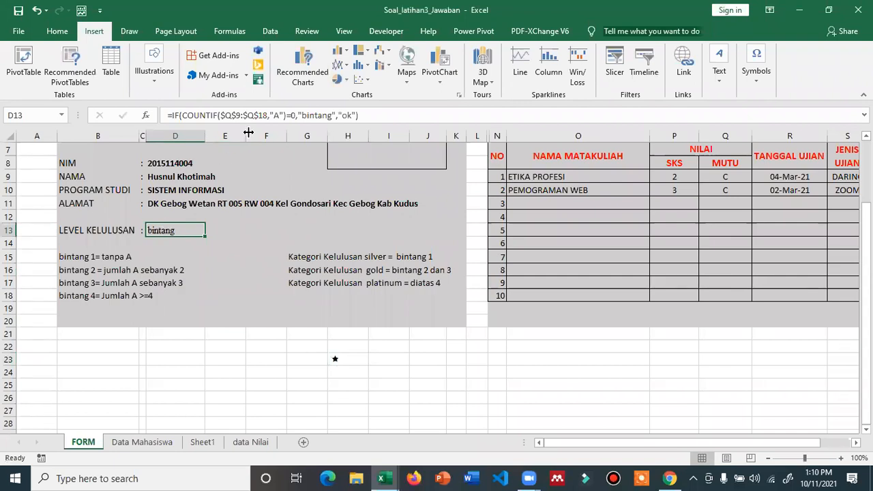
- Replace "bintang" with "ê" in D13's IF formula
double_click(308, 114)
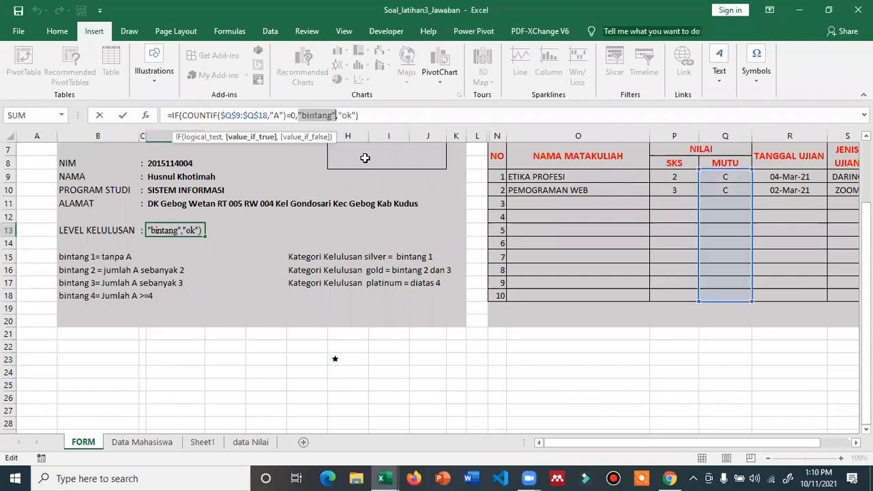
key(Left)
key(shift+Right)
key(shift+Right)
key(shift+Right)
key(shift+Right)
key(shift+Right)
key(shift+Right)
key(shift+Right)
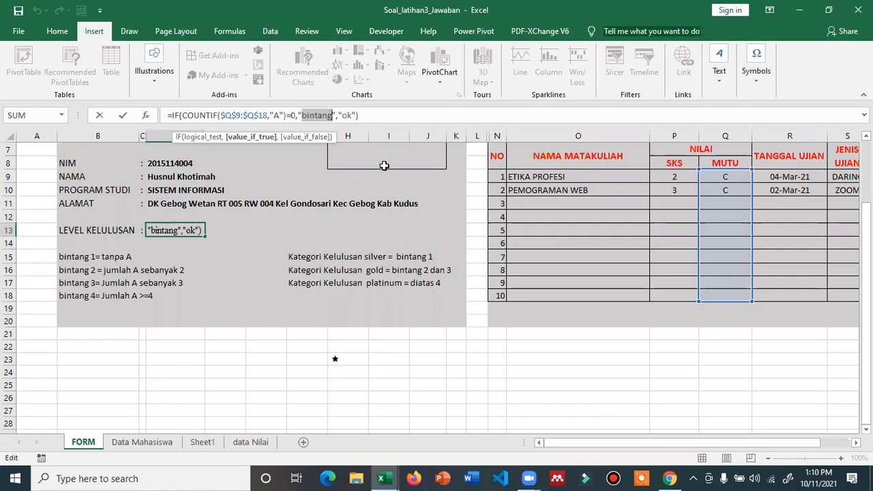
text(ê)
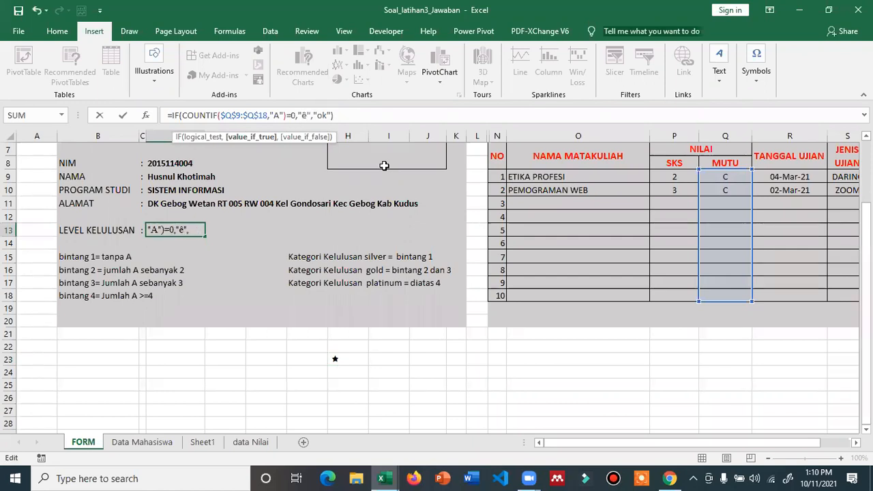
key(Return)
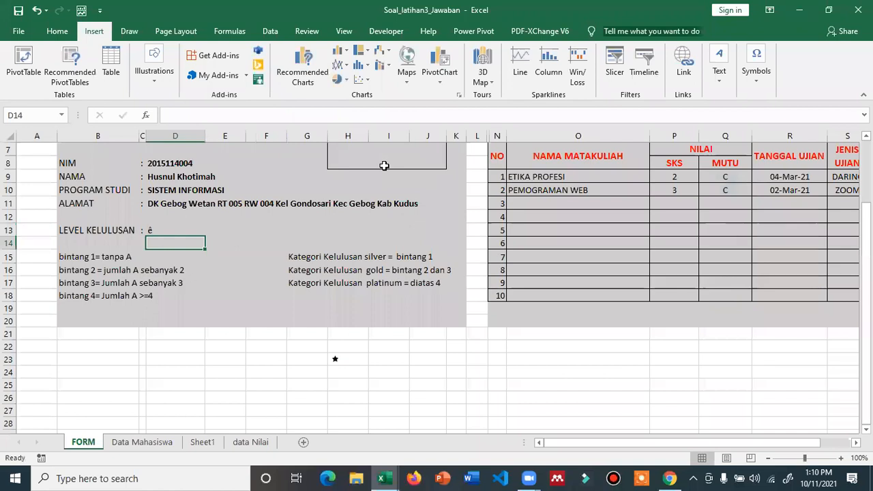
click(172, 230)
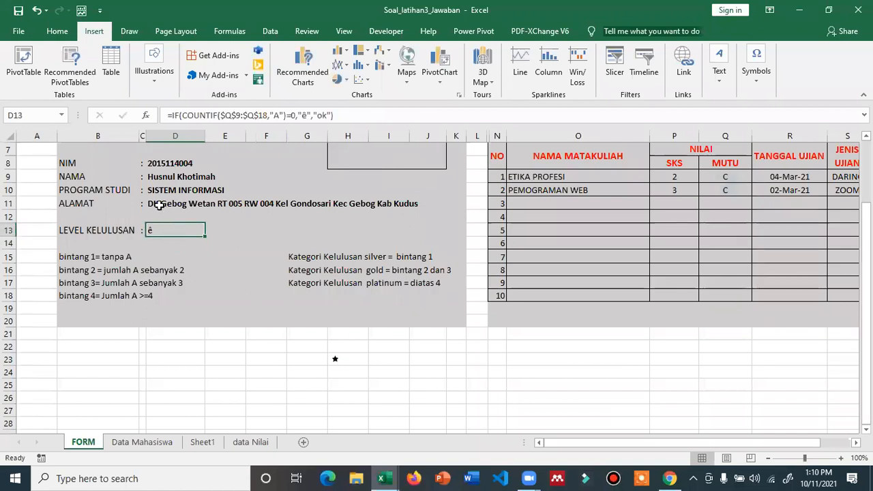
scroll(73, 132, up, 1)
click(57, 30)
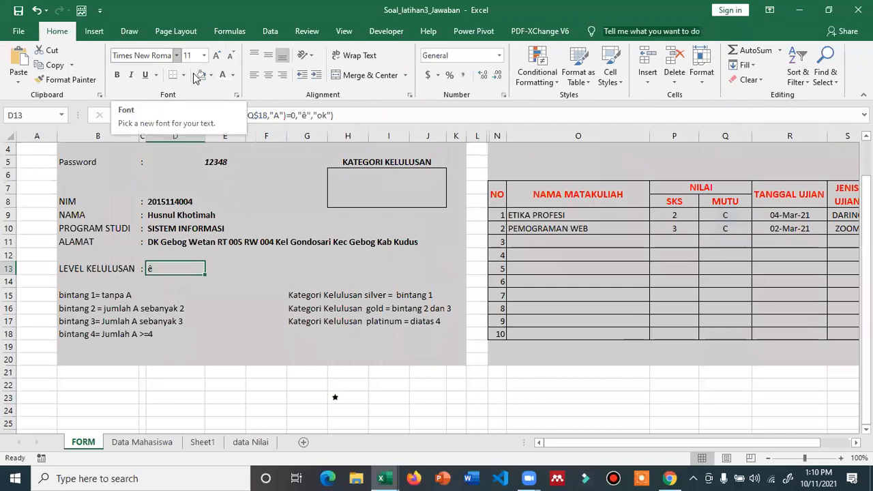
- Apply the Wingdings 2 font to D13 so its ê result displays as a star
click(177, 56)
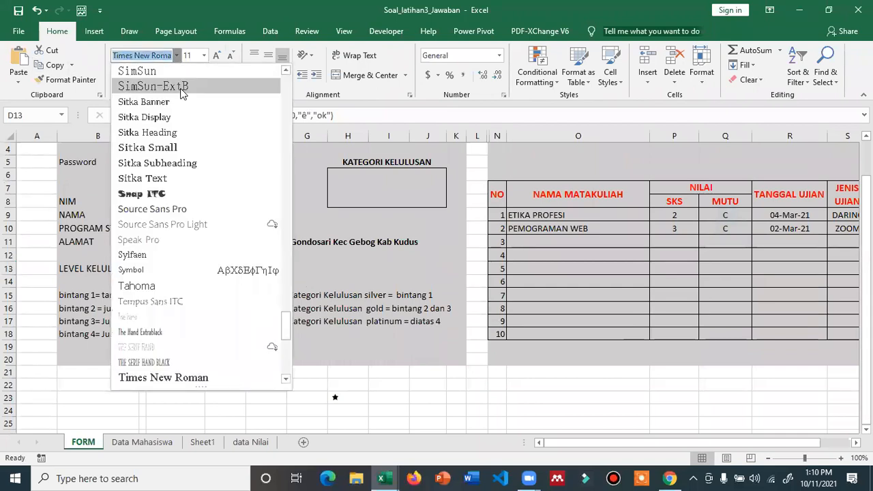
text(Wingdings)
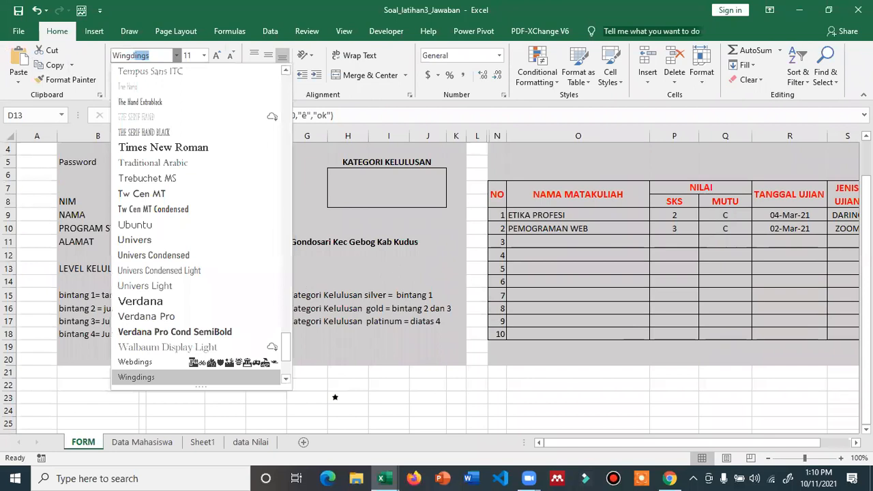
scroll(195, 322, down, 2)
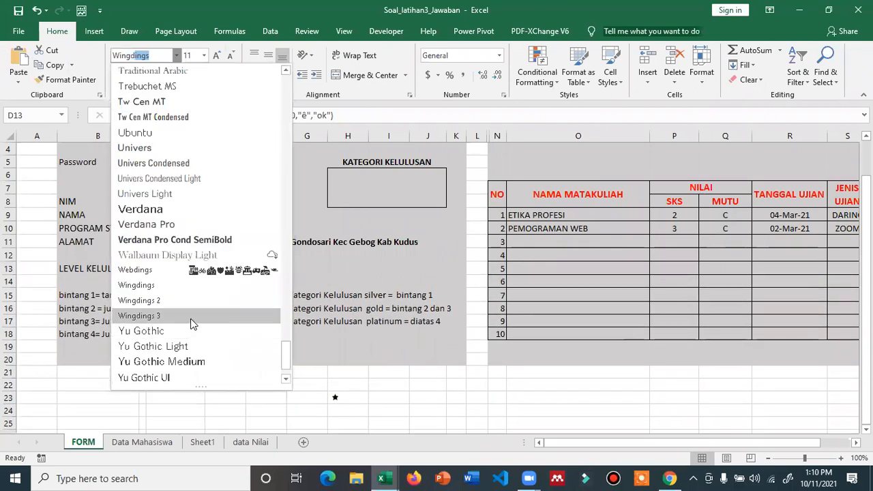
click(194, 307)
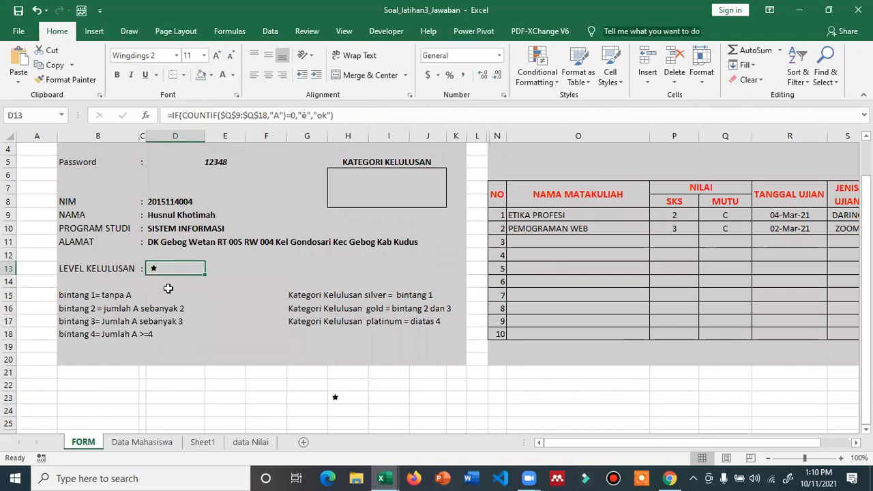
click(326, 116)
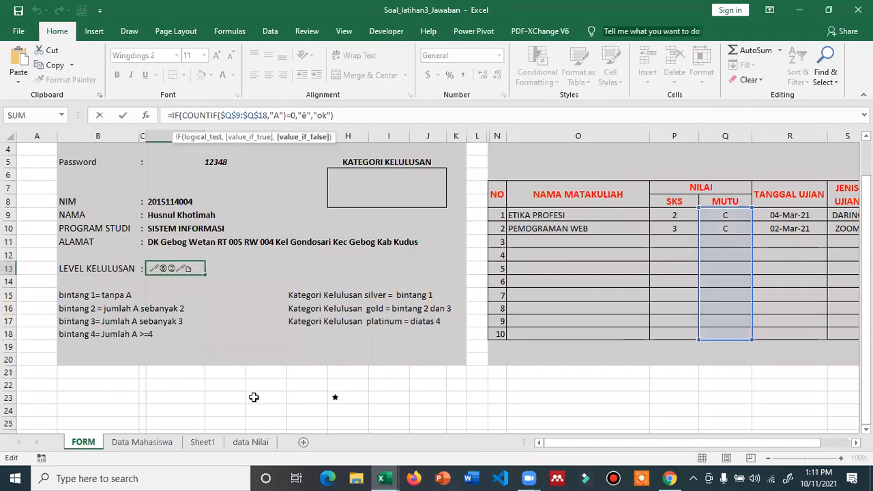
key(ctrl+Return)
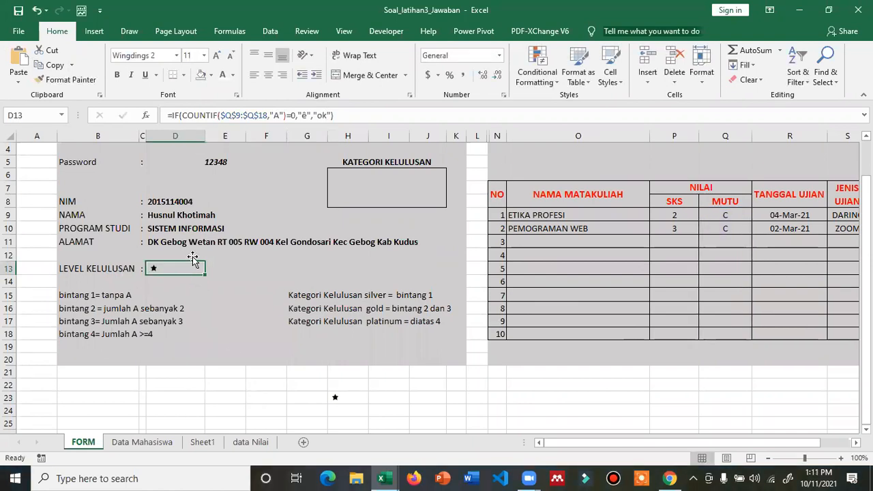
double_click(184, 270)
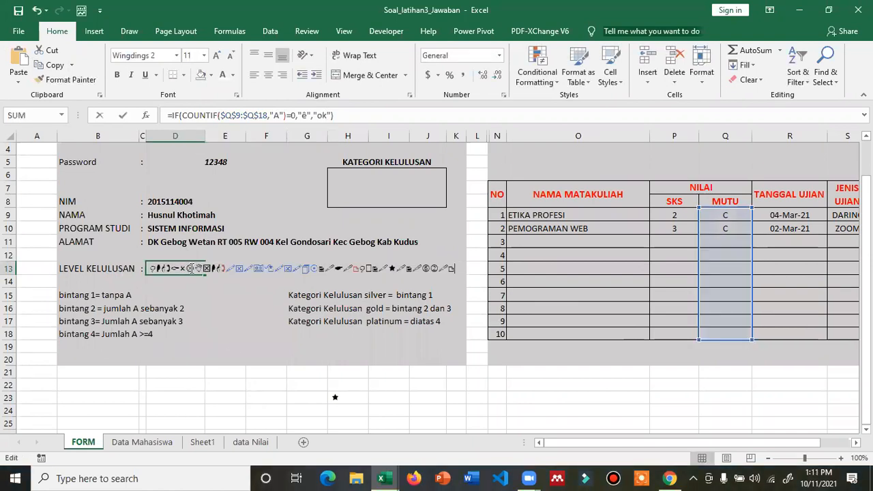
key(Escape)
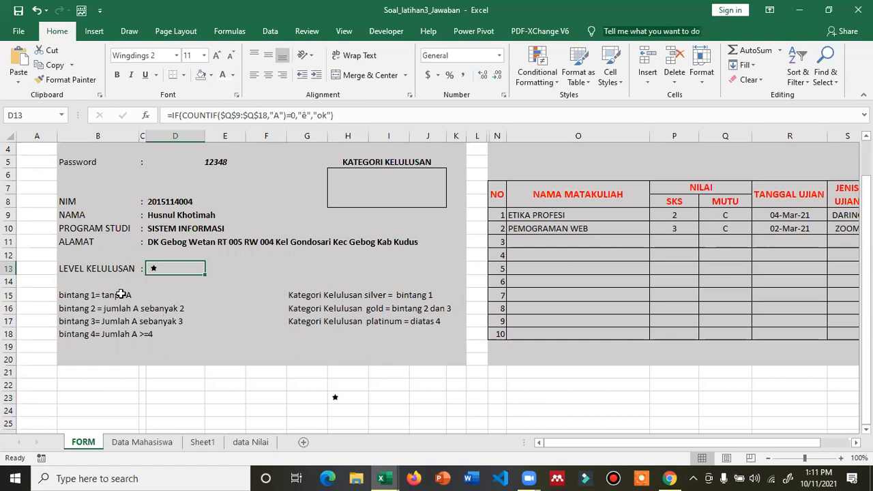
- Replace D13's ok result with a COUNTIF($Q$9:$Q$18,"A")=2 condition
click(328, 115)
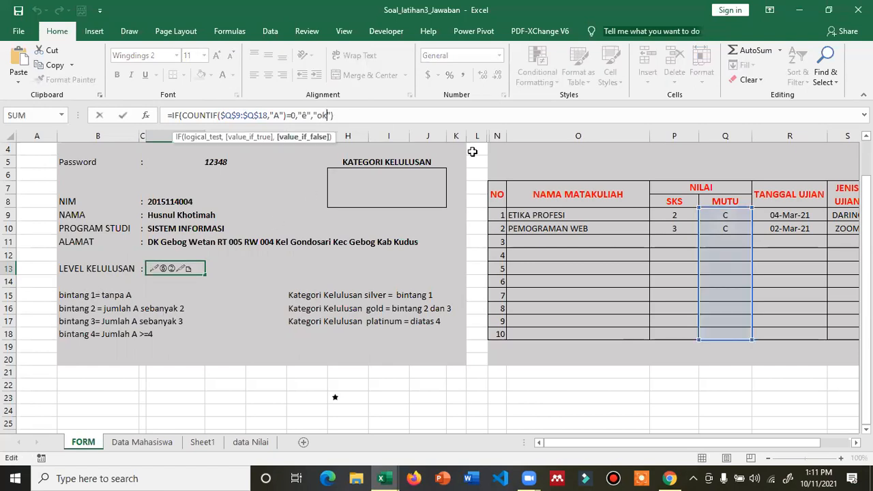
key(Right)
key(Right)
key(BackSpace)
key(BackSpace)
key(BackSpace)
key(BackSpace)
key(BackSpace)
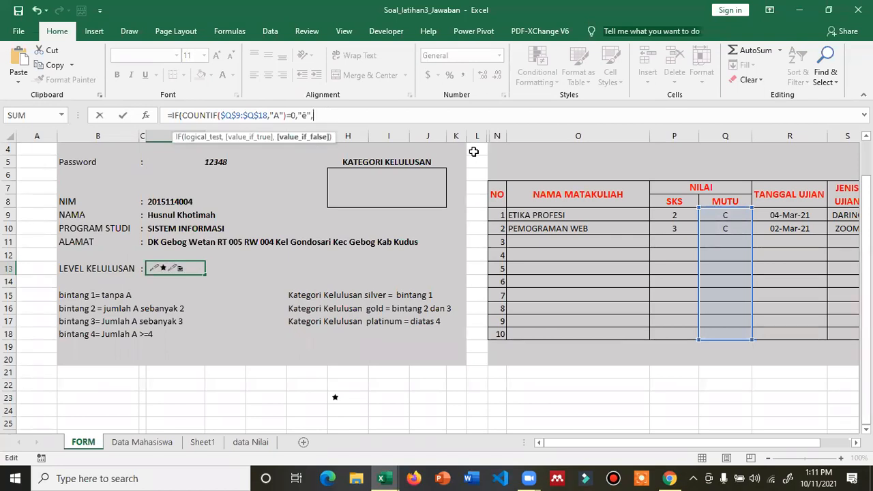
text(countif()
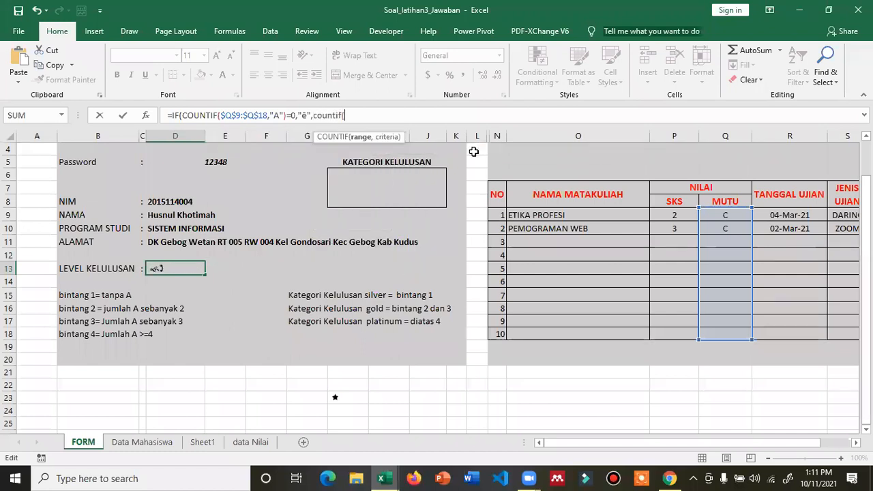
drag(725, 217, 726, 338)
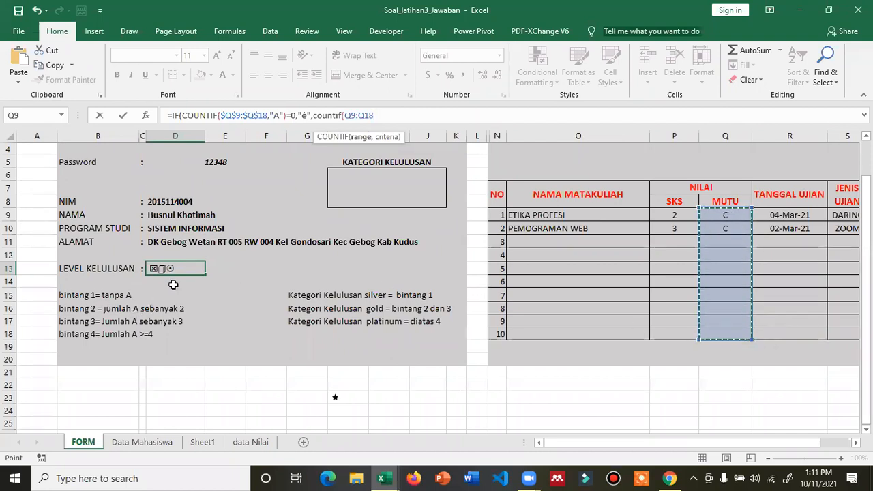
key(F4)
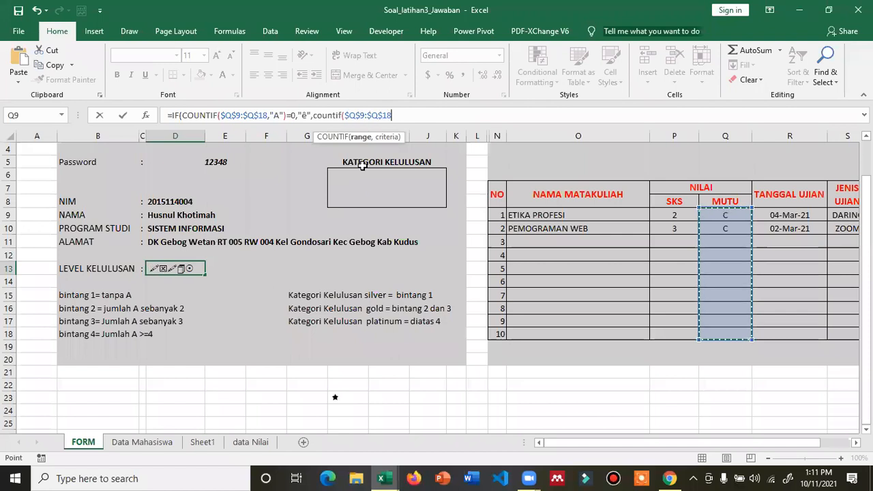
text(,"A")
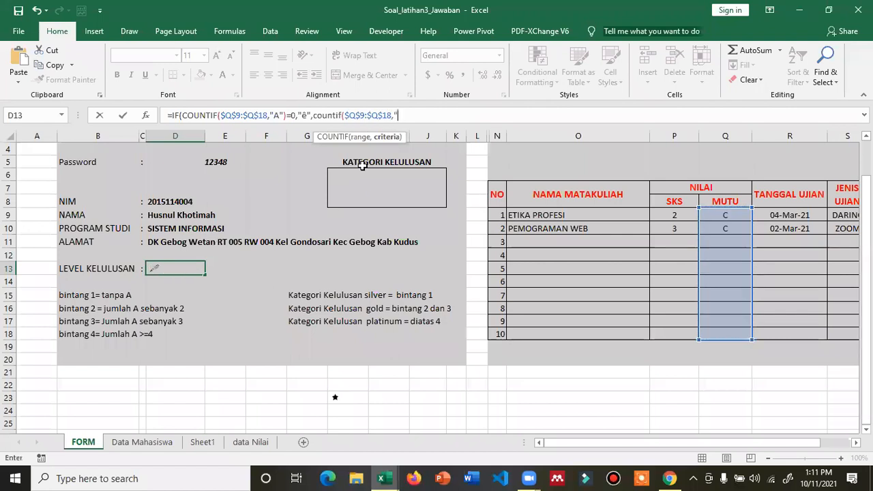
text()=)
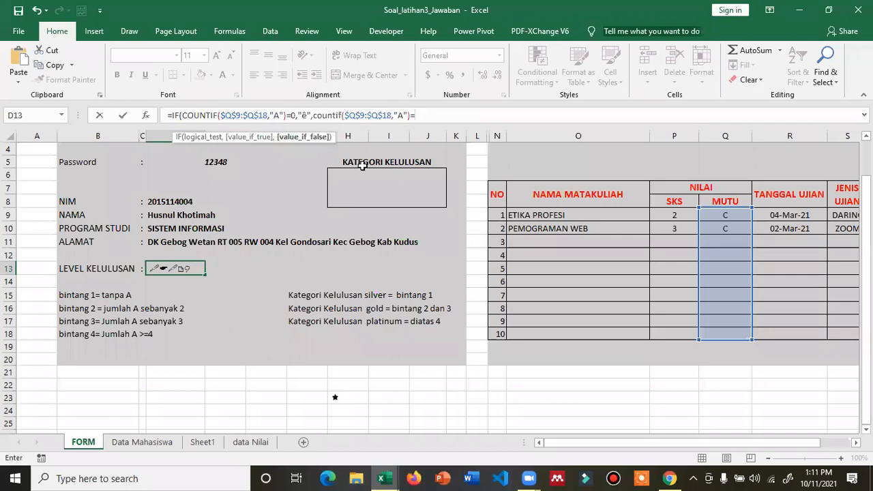
text(2)
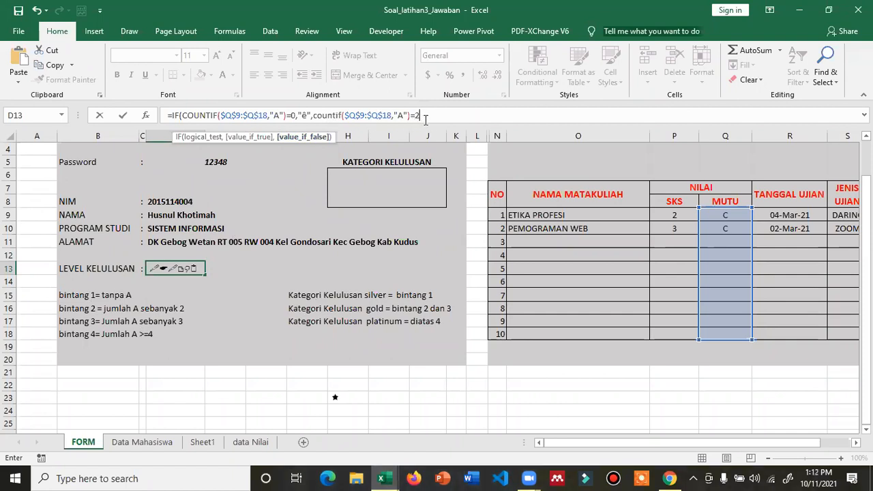
text(,"ê)
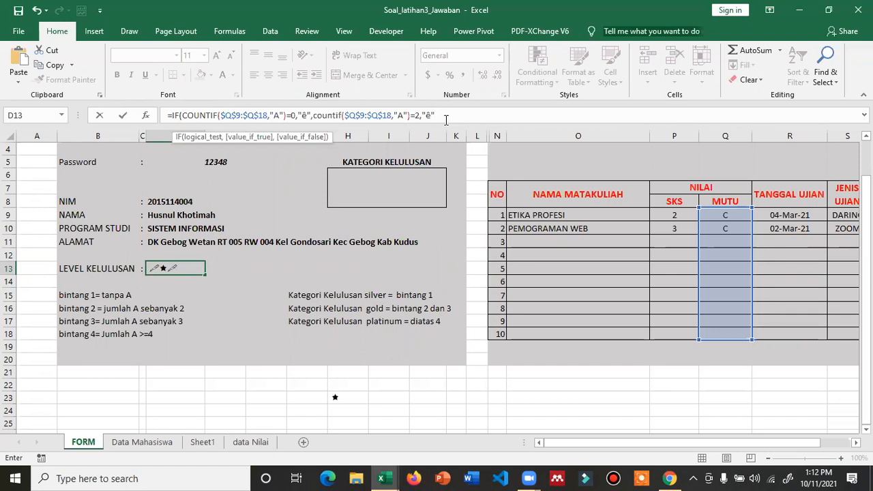
text())
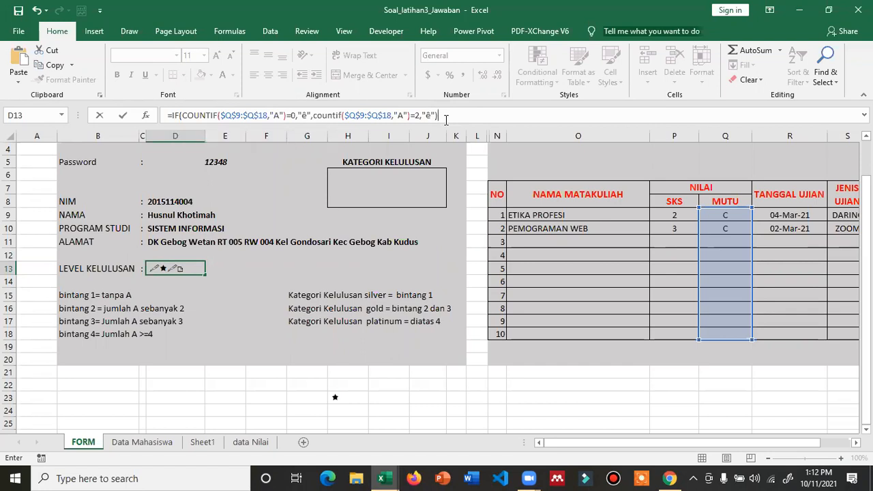
key(BackSpace)
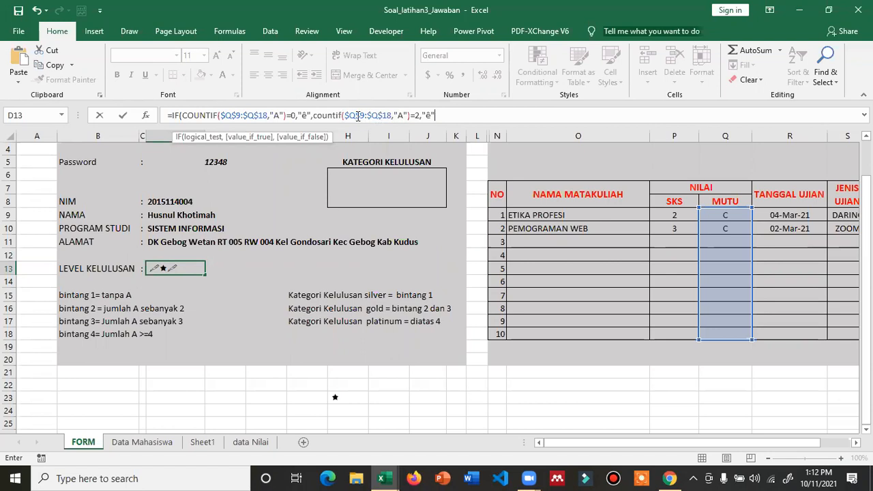
- Fix the formula's brackets and commas and insert a nested if( before the second COUNTIF
click(409, 115)
text())
click(447, 116)
text(,)
key(BackSpace)
click(402, 115)
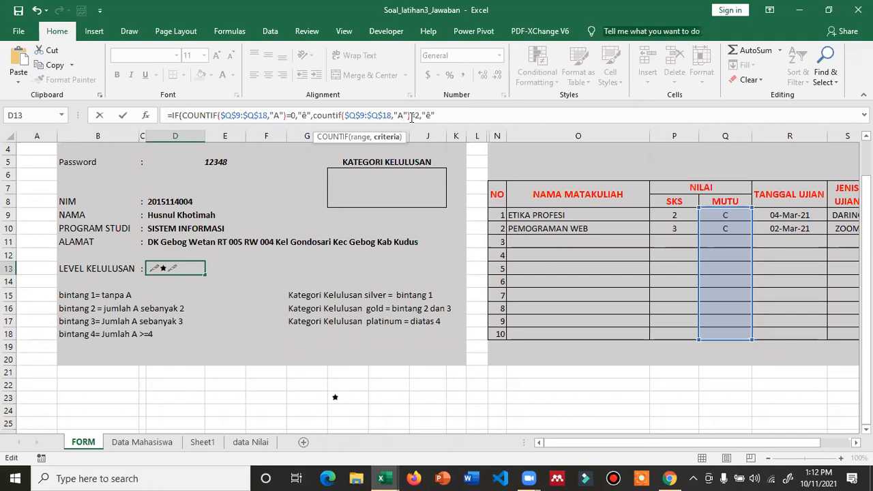
click(425, 114)
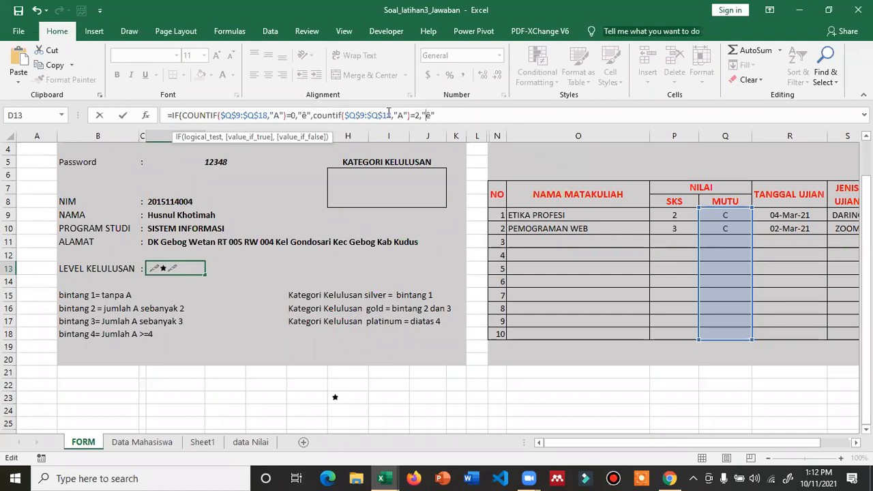
click(313, 114)
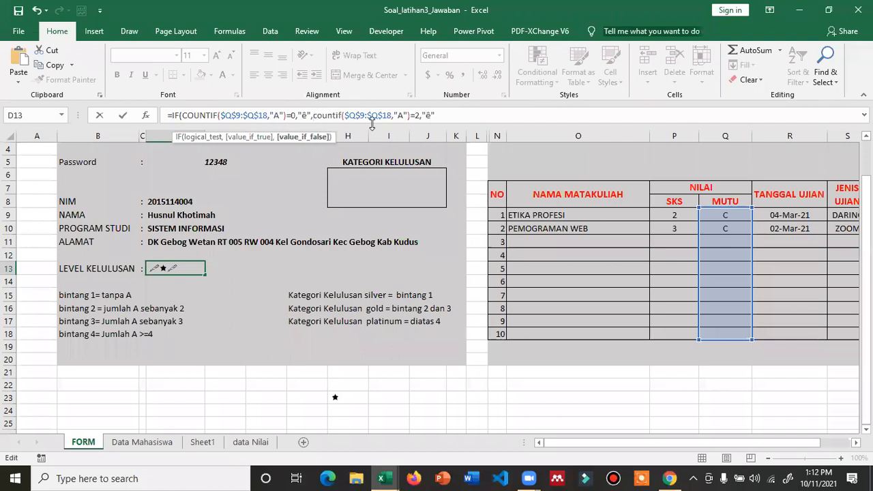
text(if()
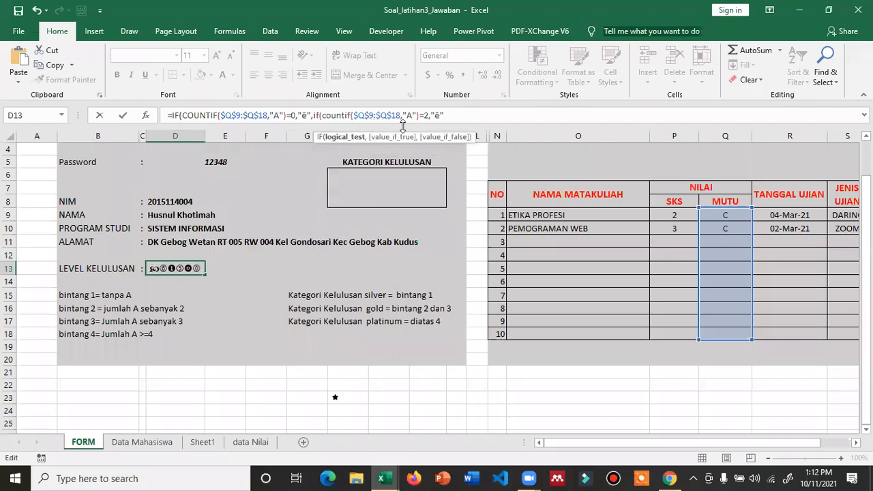
- Close D13's nested IF with an "ok" fallback, commit it, and reselect D13
click(448, 115)
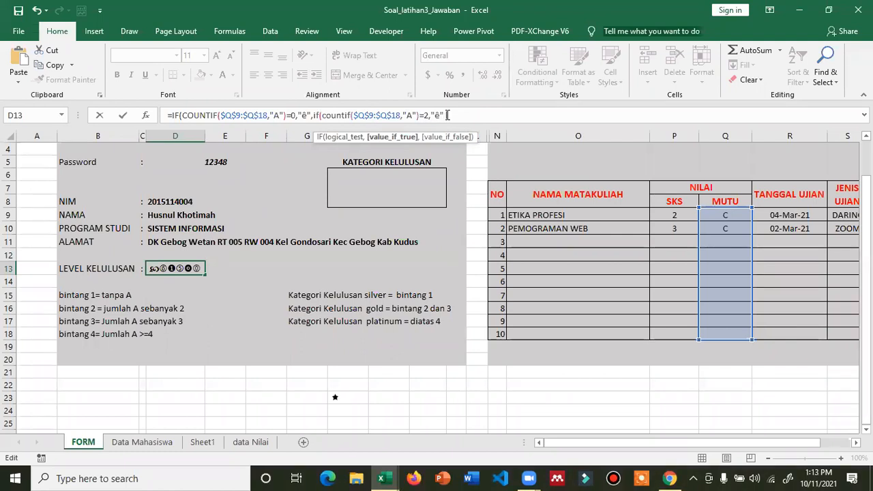
text(,)
text("o)
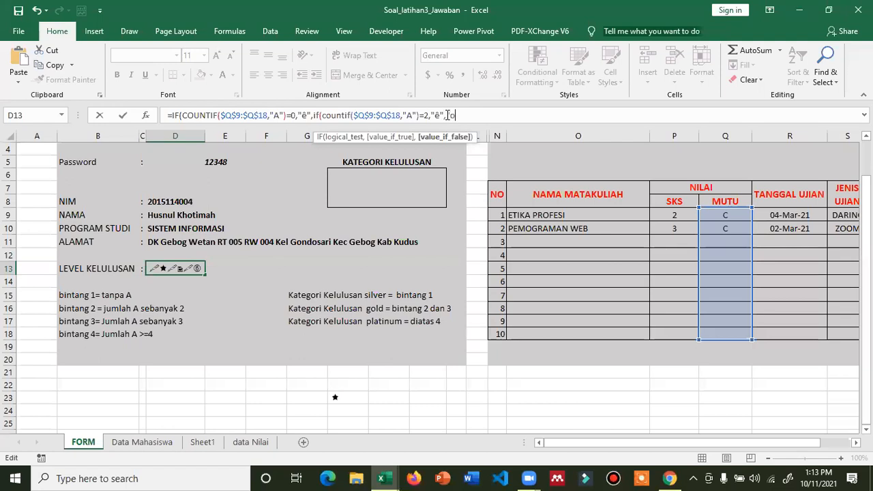
text(k"))
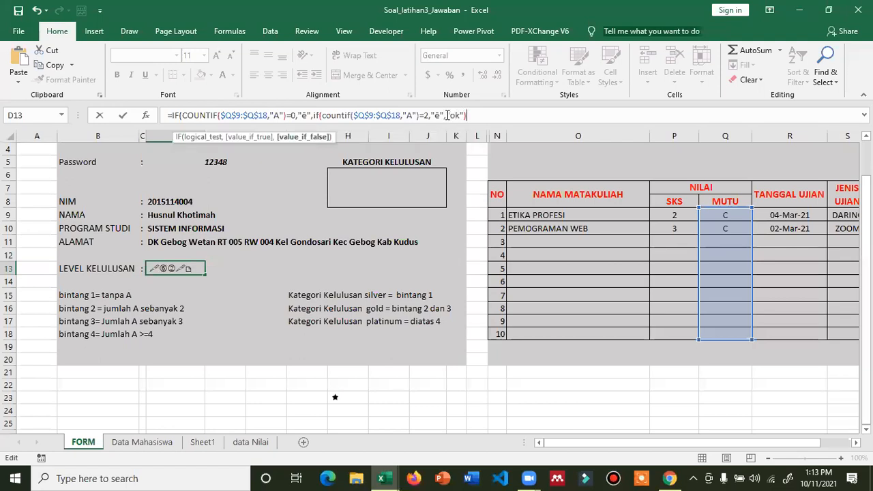
text())
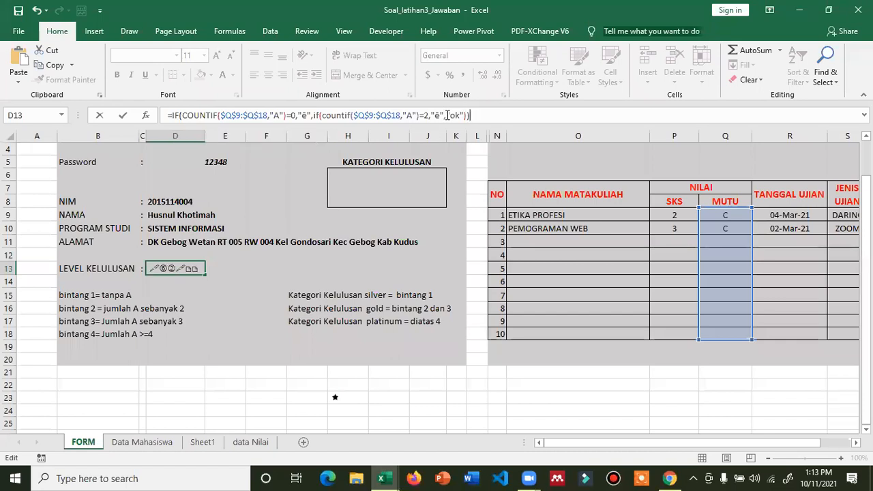
key(Return)
key(Up)
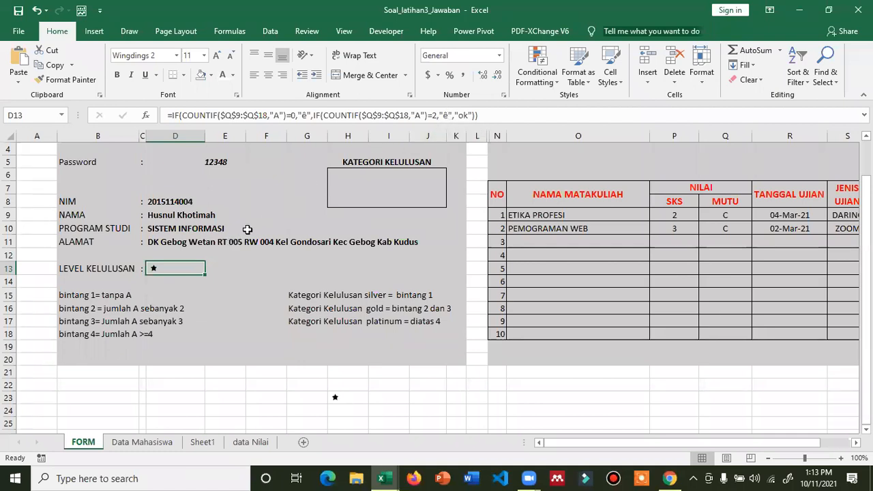
- Enter three different passwords in cell D5 to load other students, ending on one with two A grades
click(230, 161)
text(1)
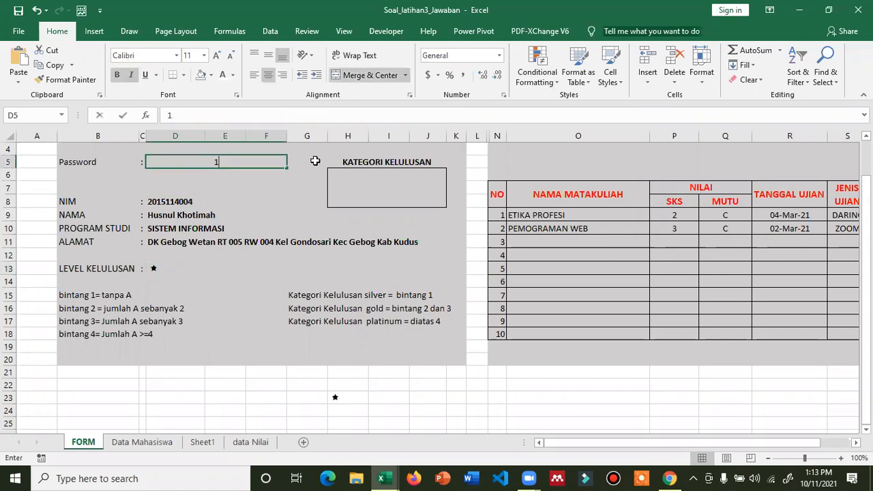
text(25)
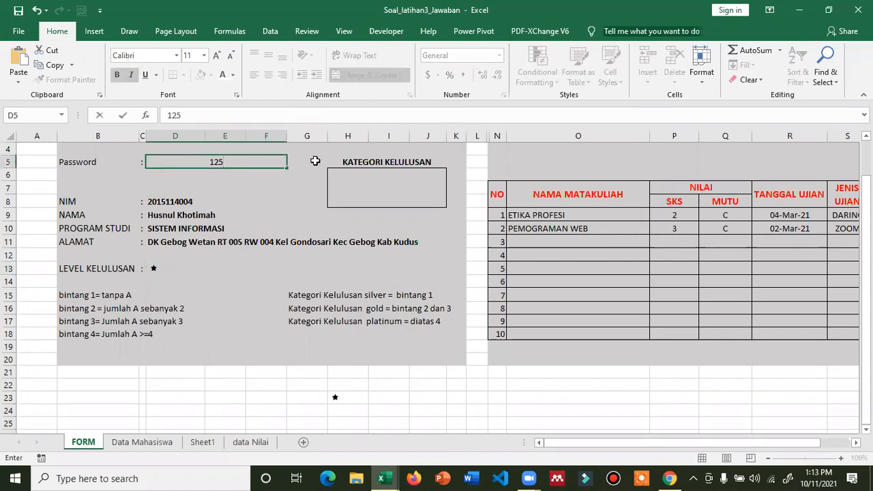
key(BackSpace)
text(346)
key(Return)
key(Up)
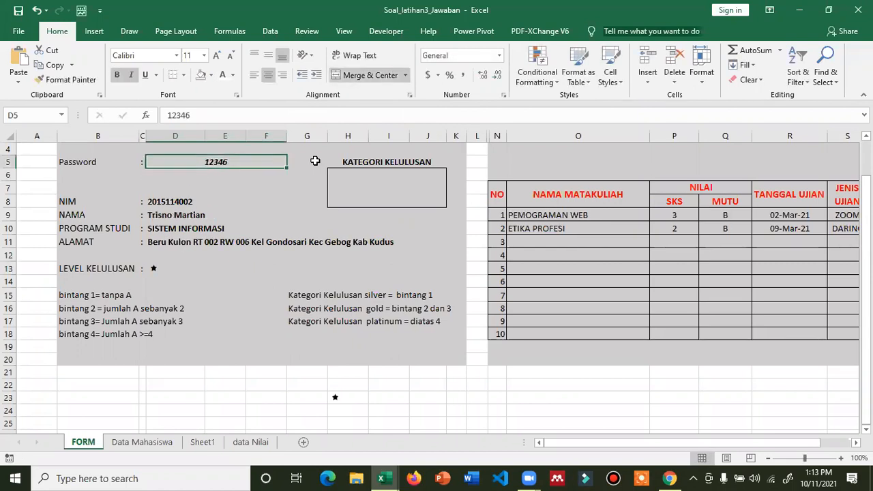
text(12347)
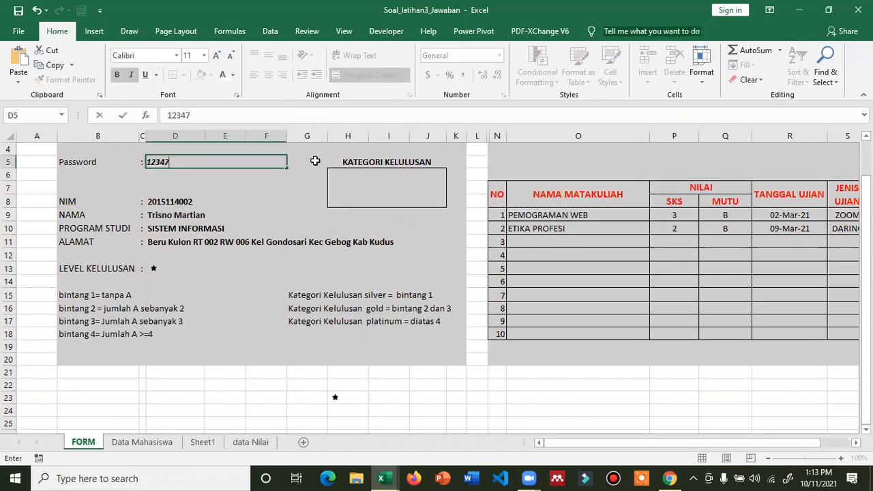
key(Return)
key(Up)
text(1)
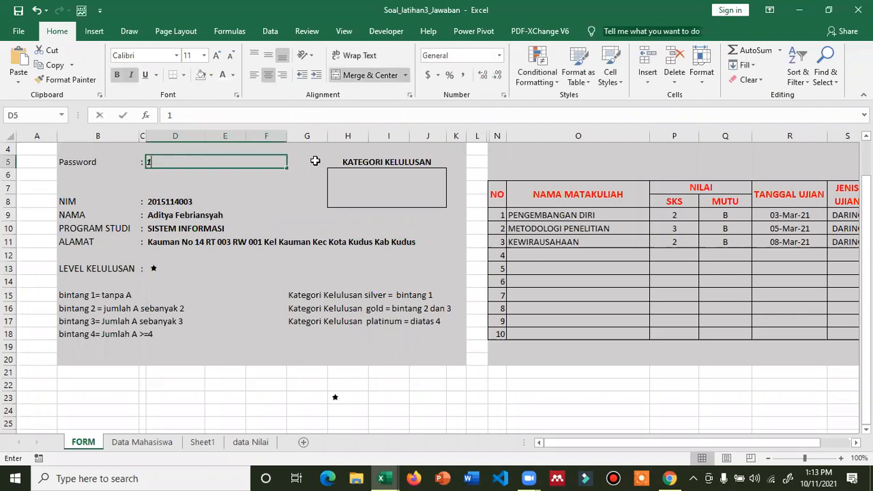
text(2345)
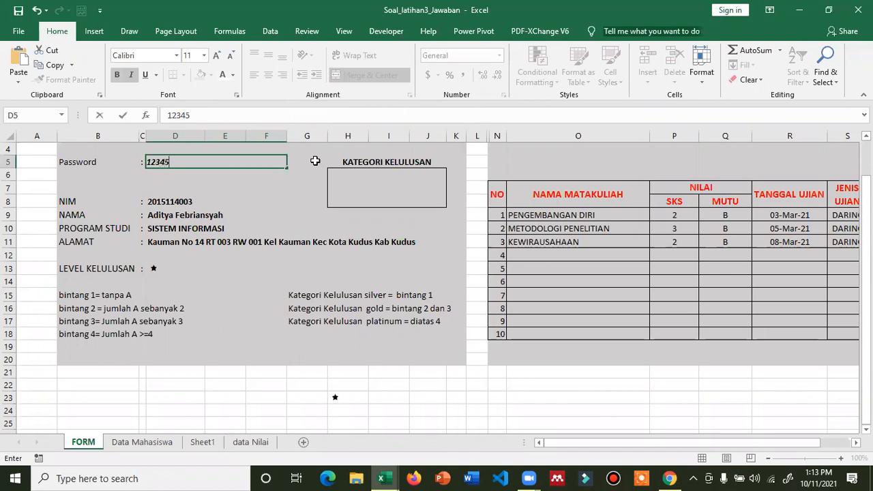
key(Return)
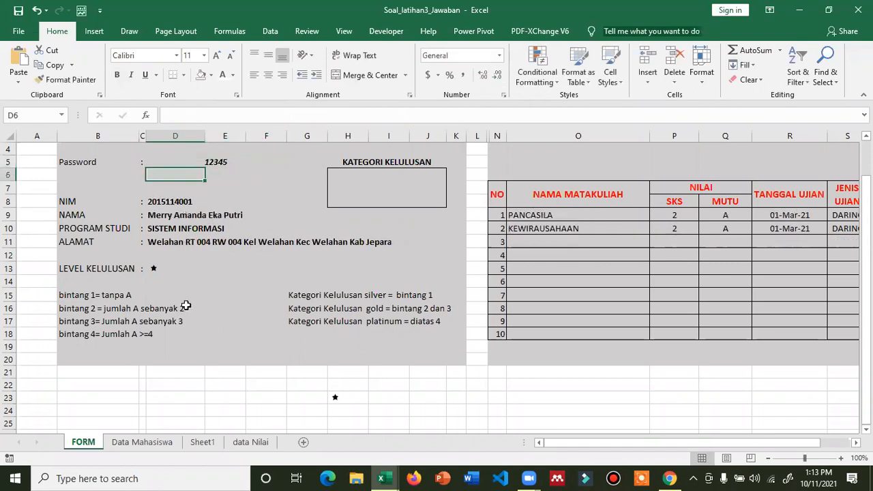
- Inspect D13's formula and the sample star in H23, then start and cancel a test =rept( entry in J23
click(152, 267)
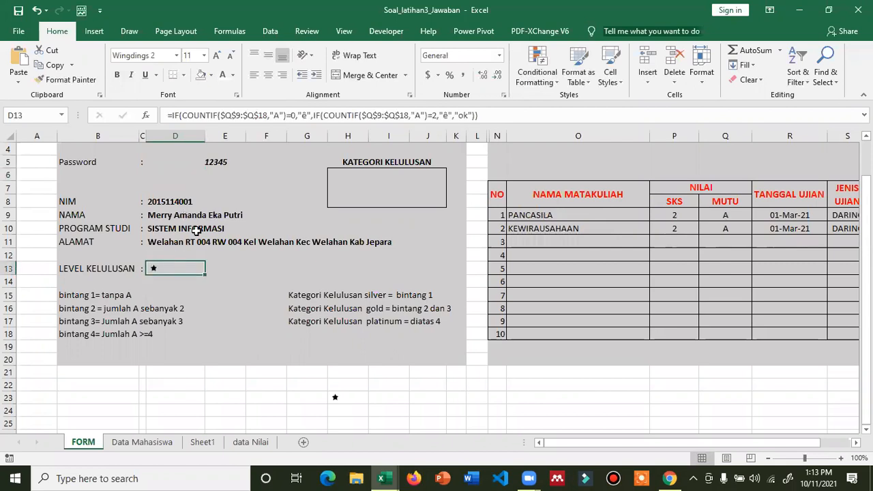
click(300, 114)
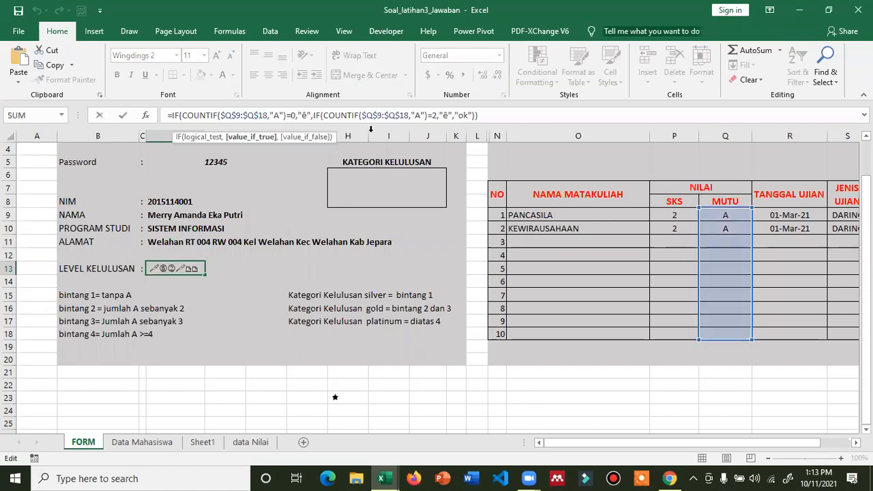
key(Escape)
click(335, 398)
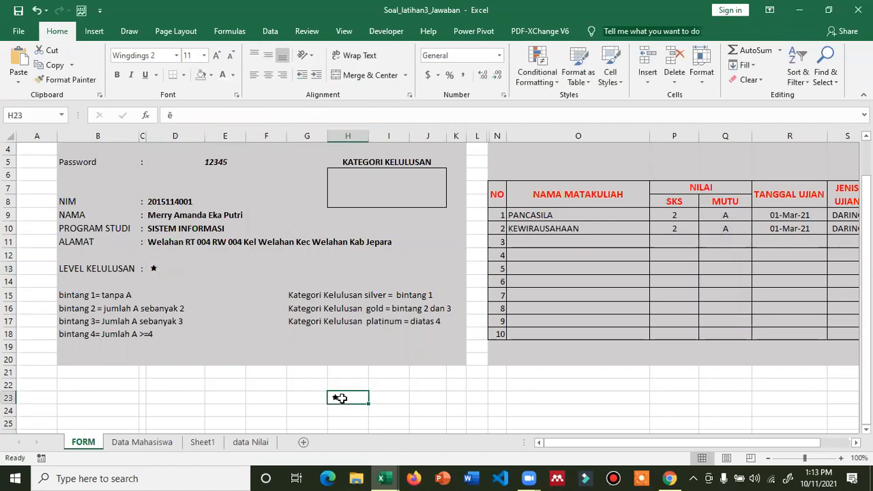
click(418, 396)
text(=rept()
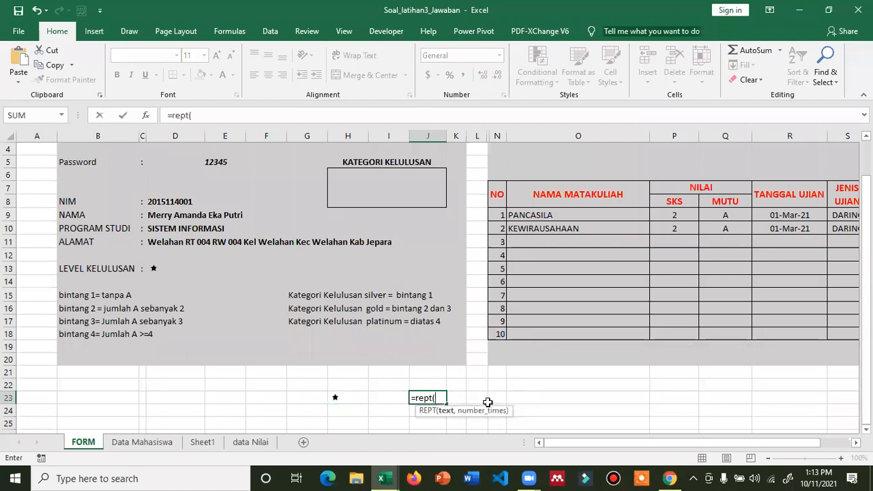
key(Escape)
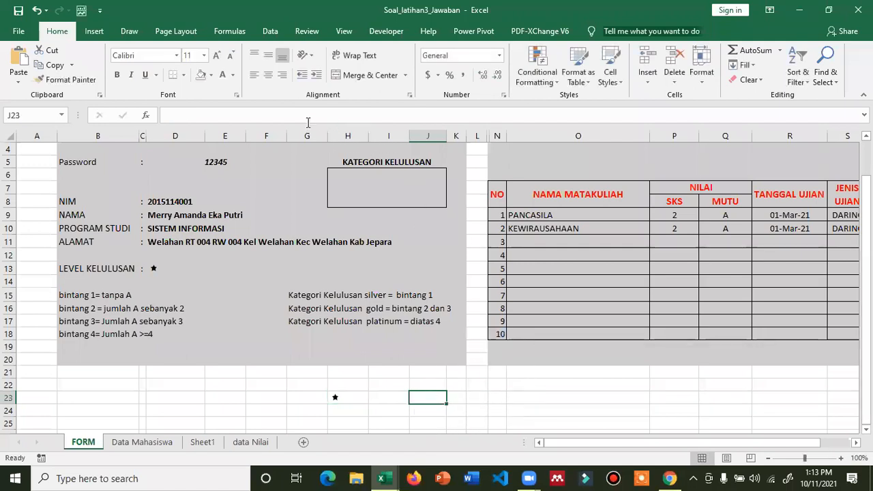
- Rewrite D13's star results as rept("ê",1) and rept("ê",2) inside the nested IF
click(161, 272)
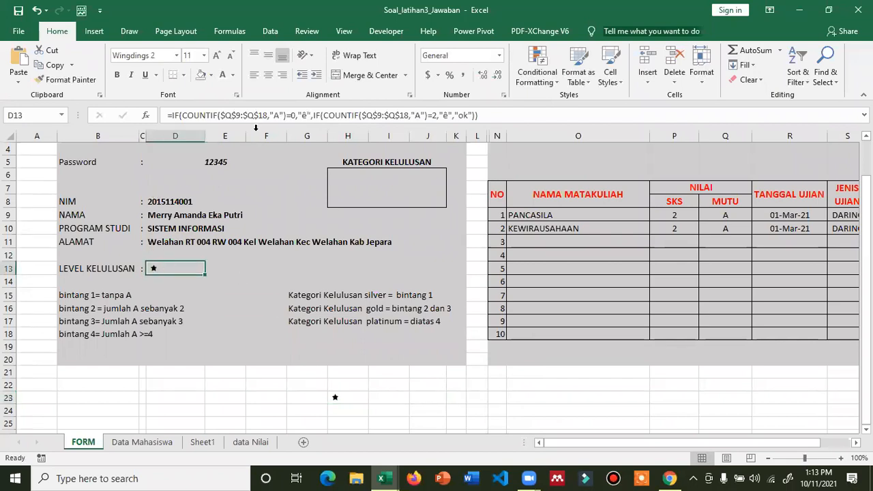
click(302, 114)
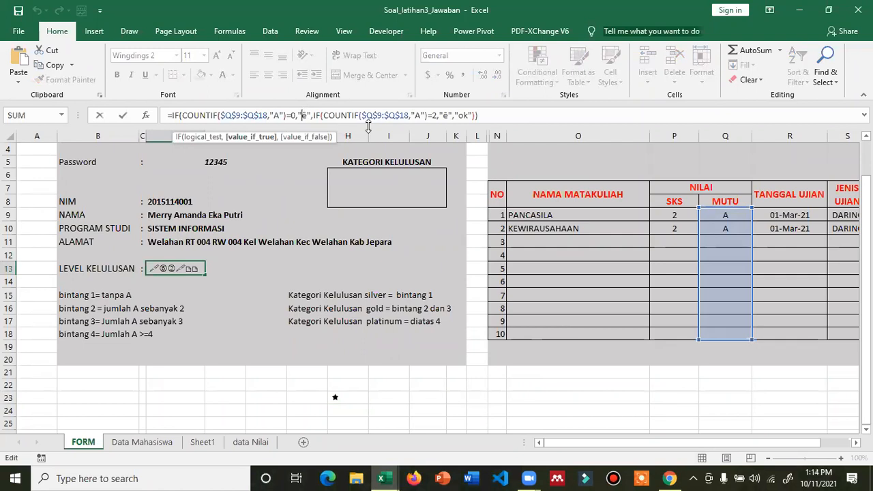
key(Left)
key(BackSpace)
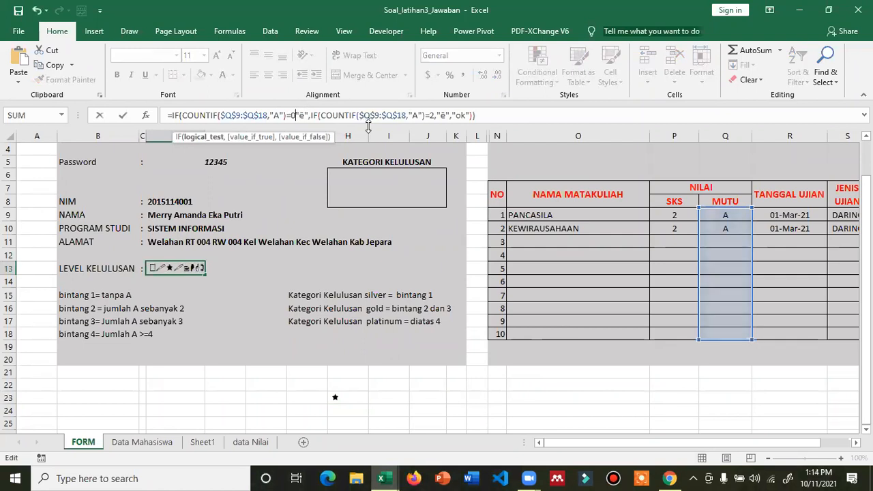
text(,rept)
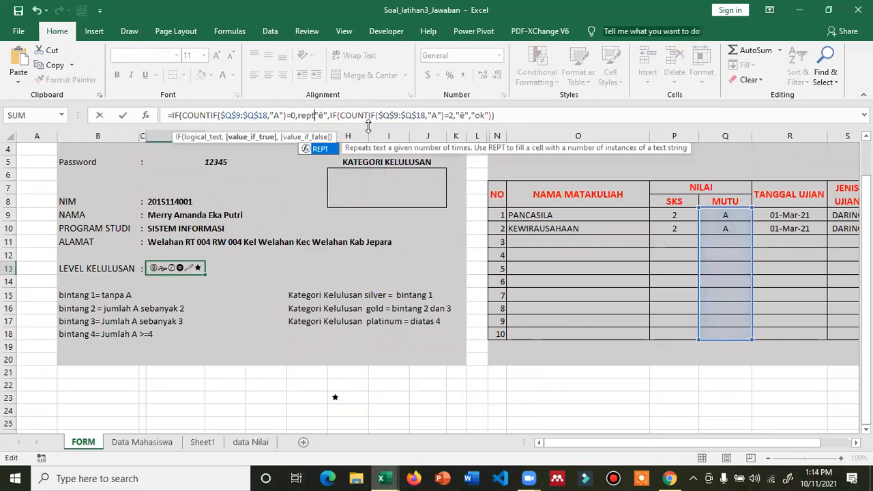
text(()
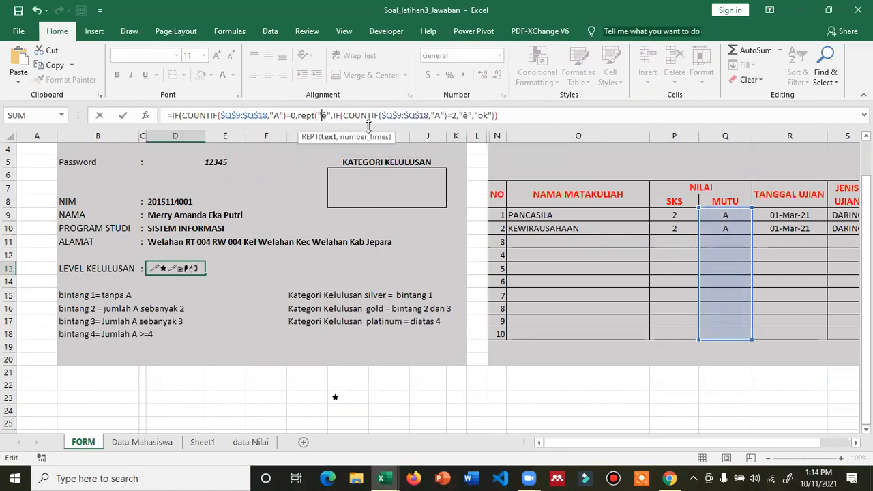
text("ê",1)
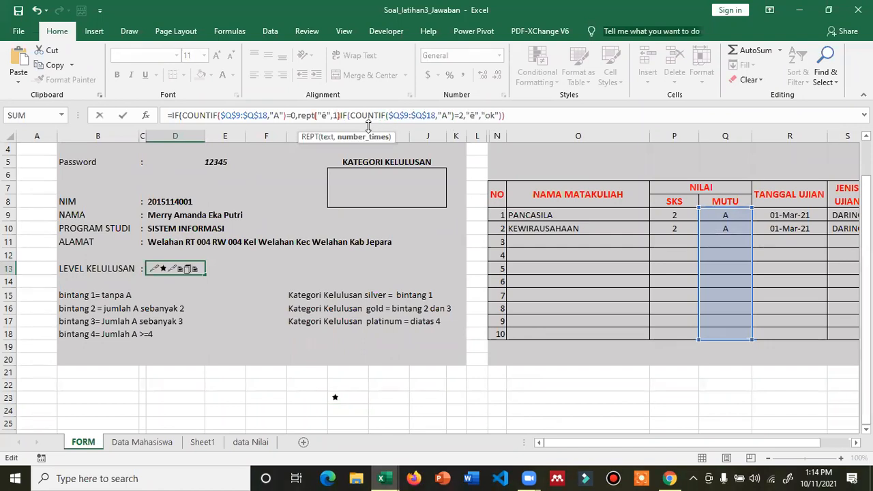
text(),)
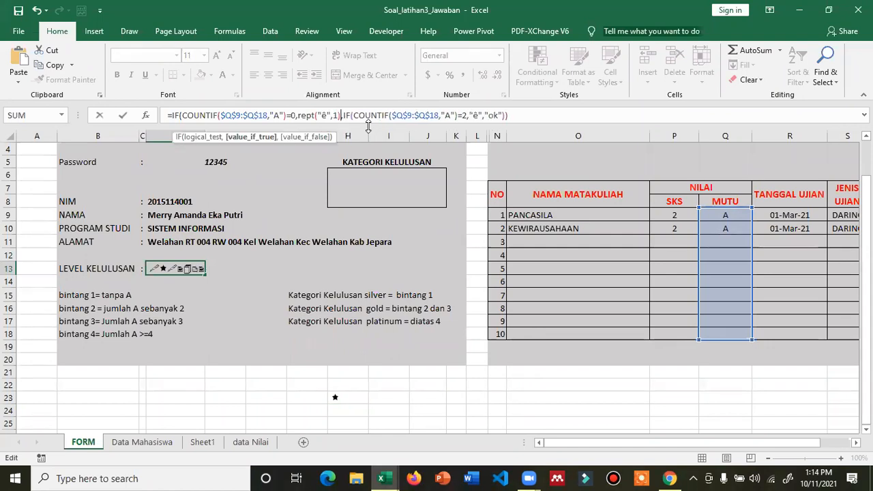
click(470, 114)
text(rept()
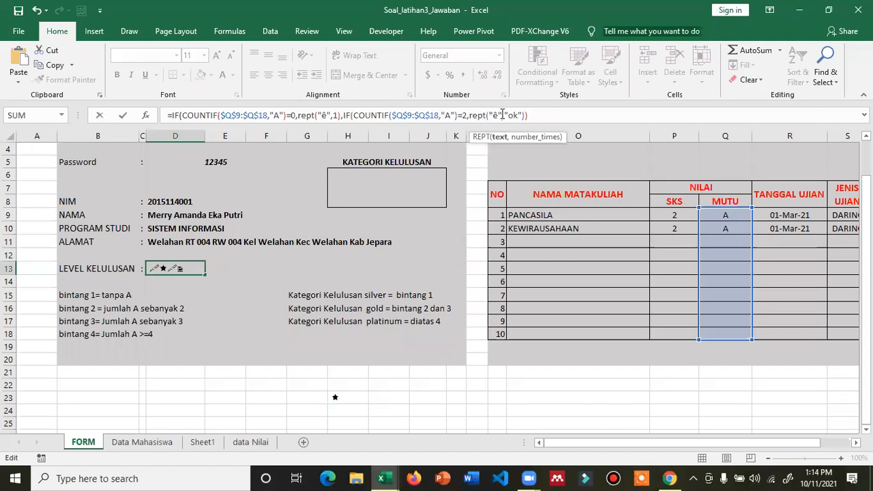
text(,2,)
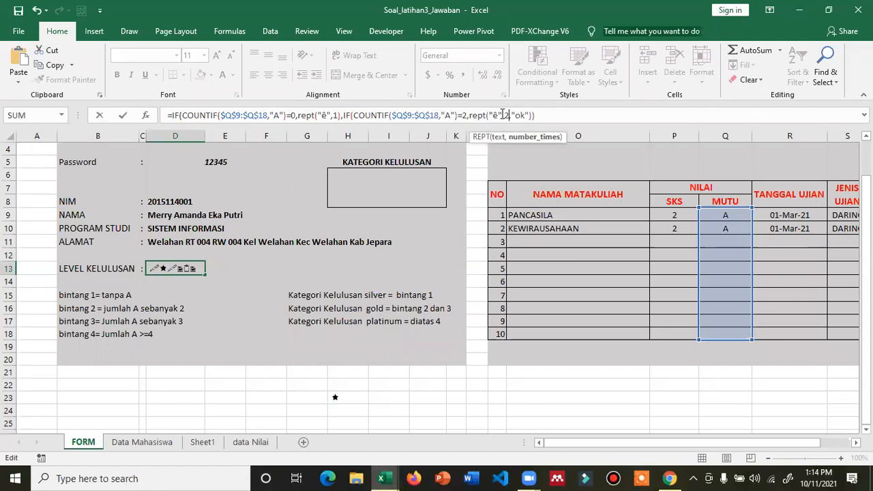
text())
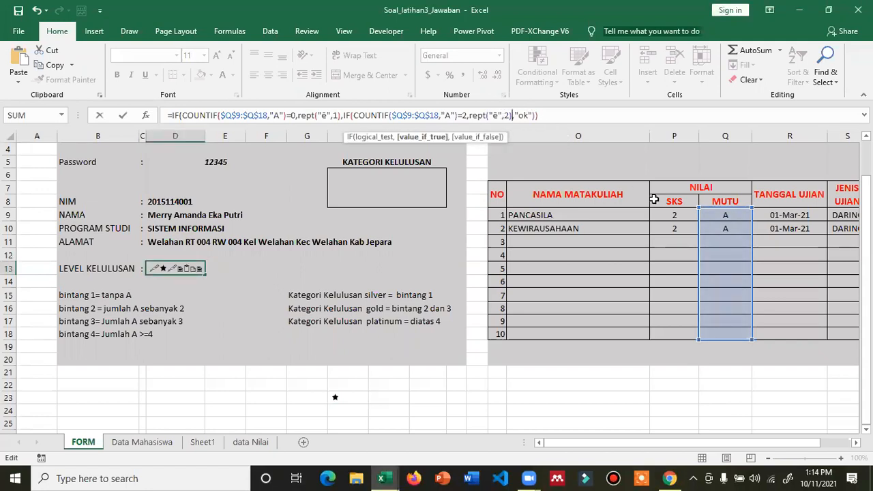
- Commit the REPT star formula in D13 and re-enter a password in D5 to reload a student
key(Return)
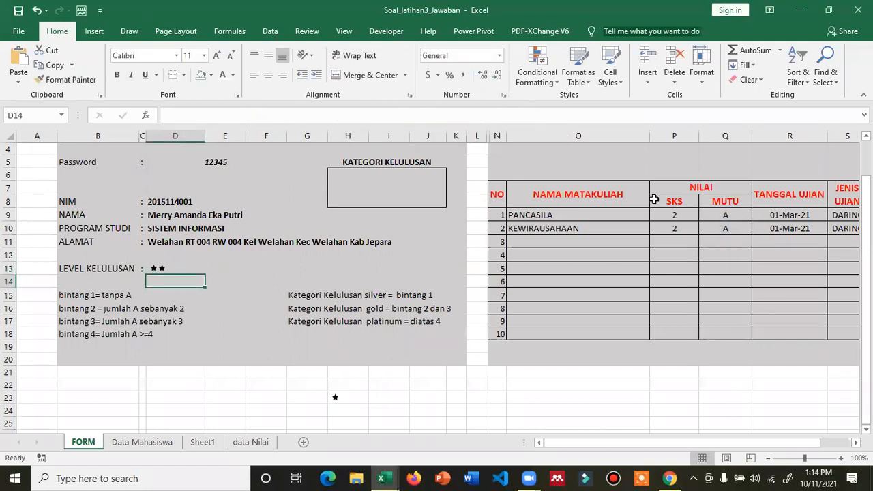
key(Up)
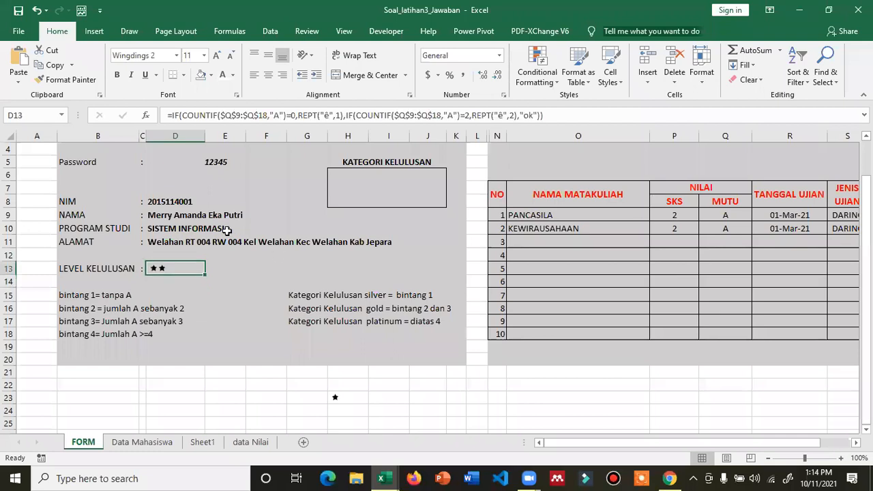
click(209, 165)
text(1)
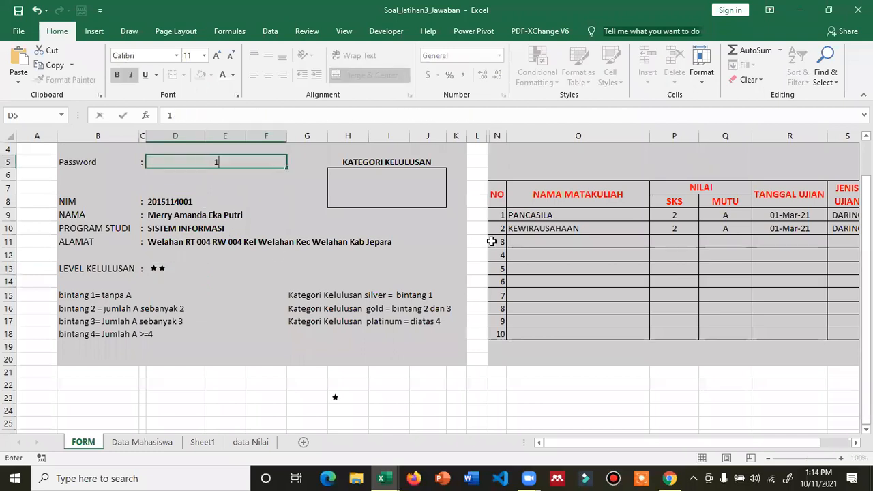
text(2345)
key(Return)
- Load another student with a different password, then restore the original one and select D13 showing two stars
key(Up)
text(12)
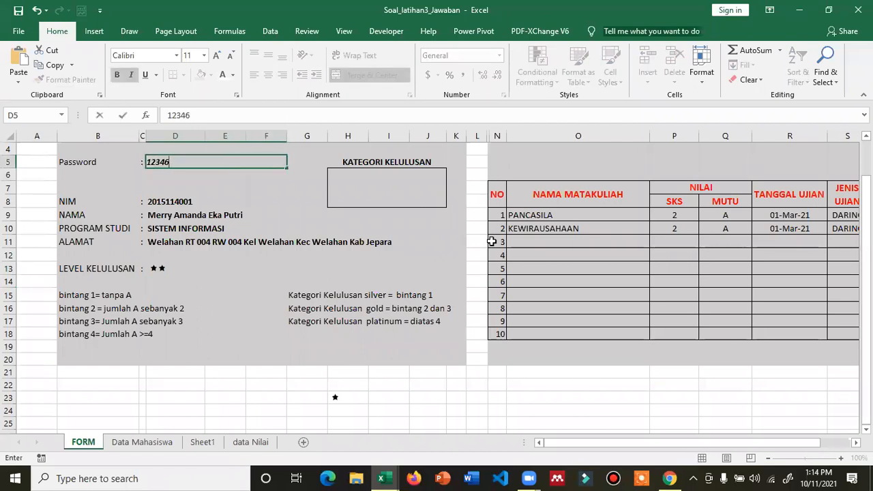
key(Return)
key(Up)
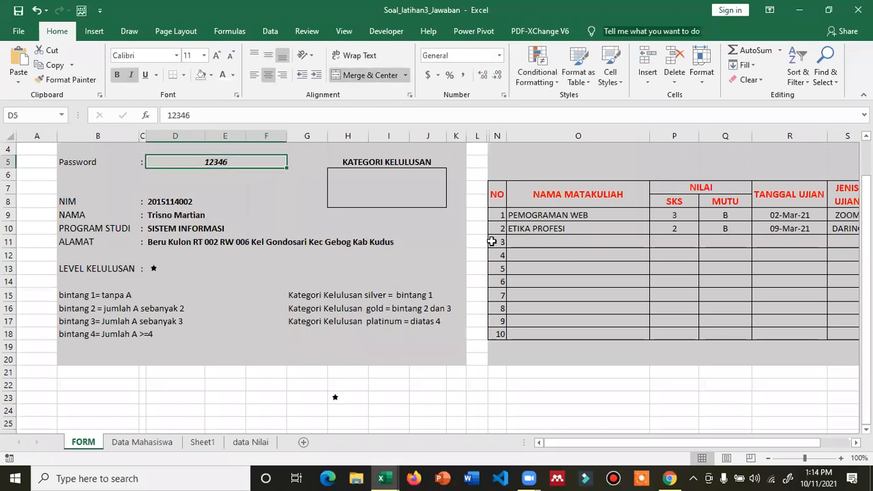
text(1234)
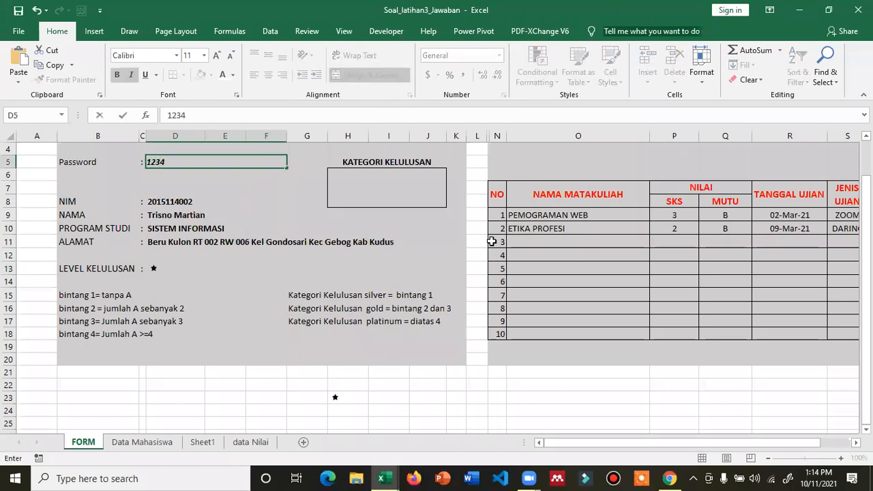
key(Return)
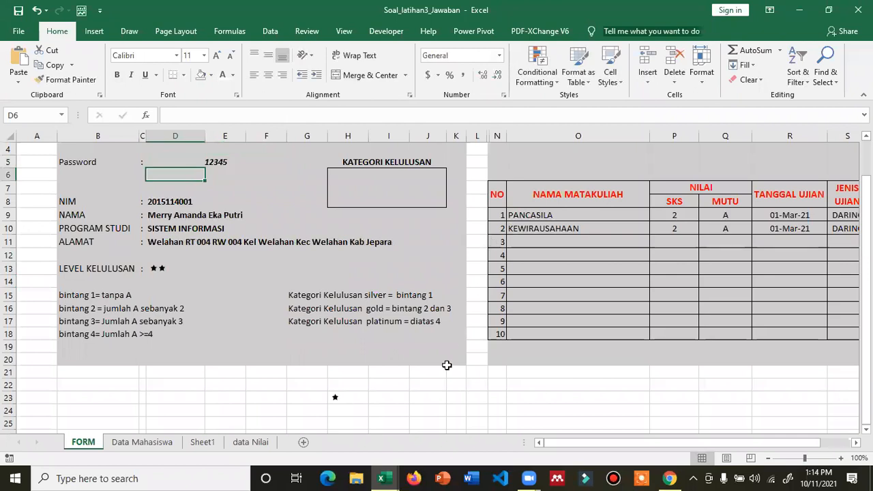
click(171, 270)
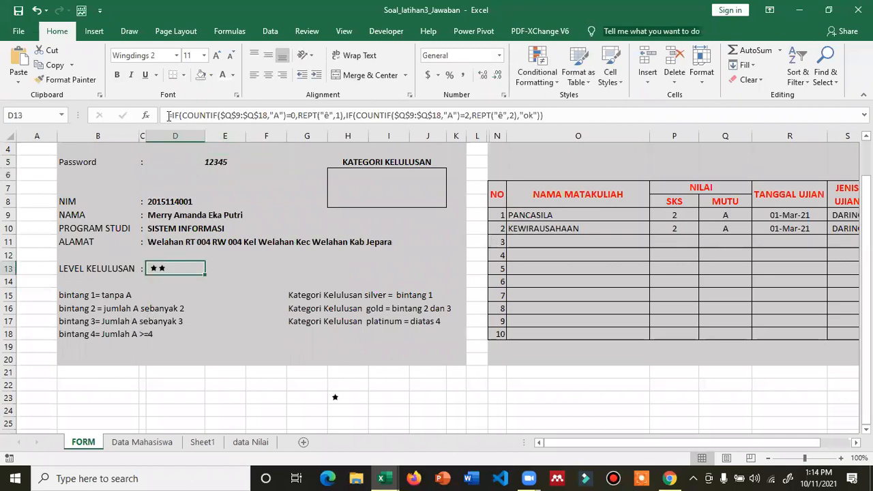
- Copy D13's formula text and paste it into E24 behind an apostrophe so it shows as plain text
drag(169, 116, 576, 111)
key(ctrl+c)
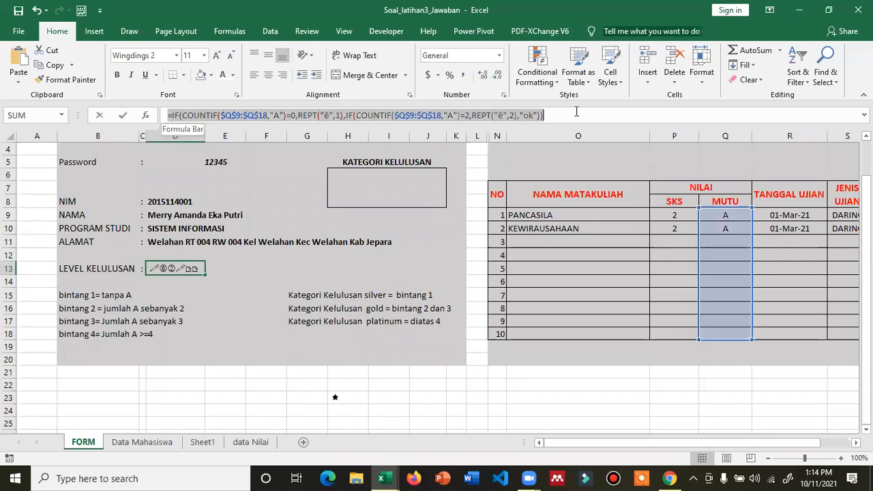
click(225, 411)
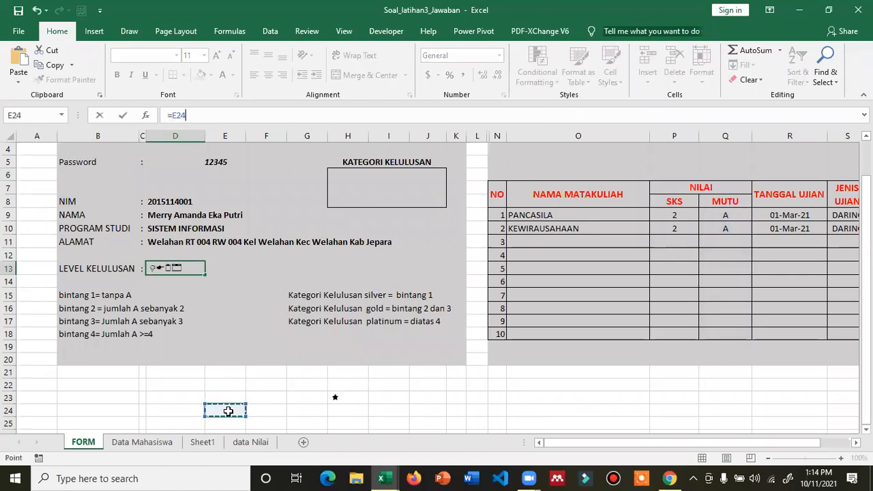
key(Escape)
click(238, 409)
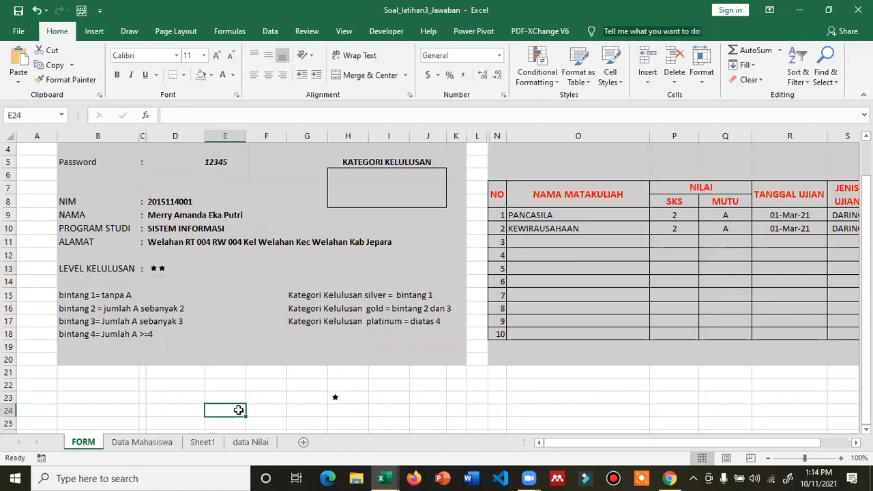
text(')
key(ctrl+v)
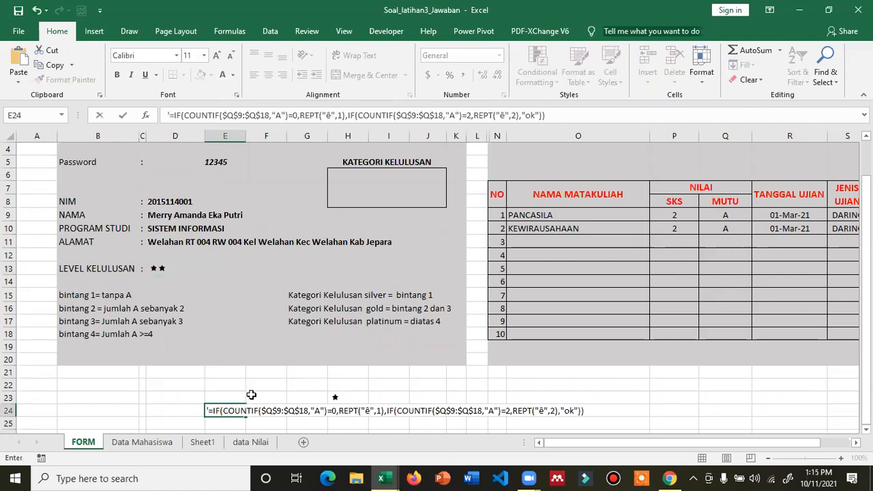
click(251, 395)
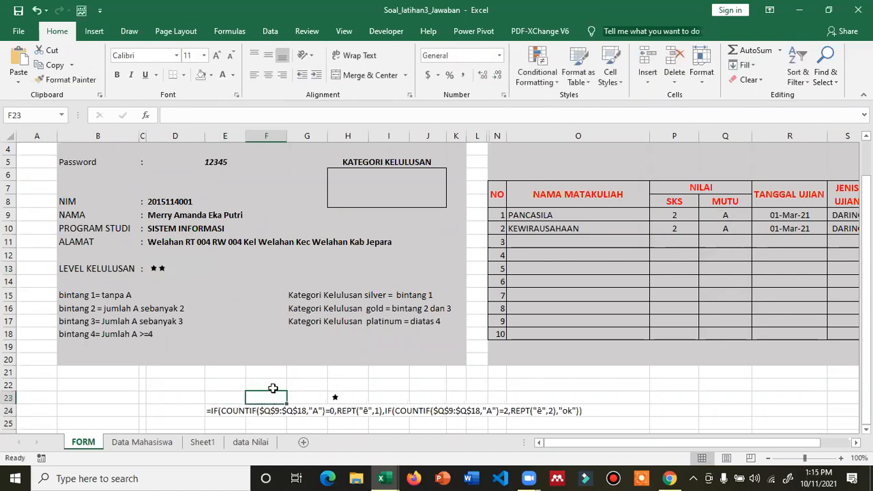
- Review the pasted formula text in E24, highlighting its first COUNTIF part without changing it
scroll(276, 382, down, 2)
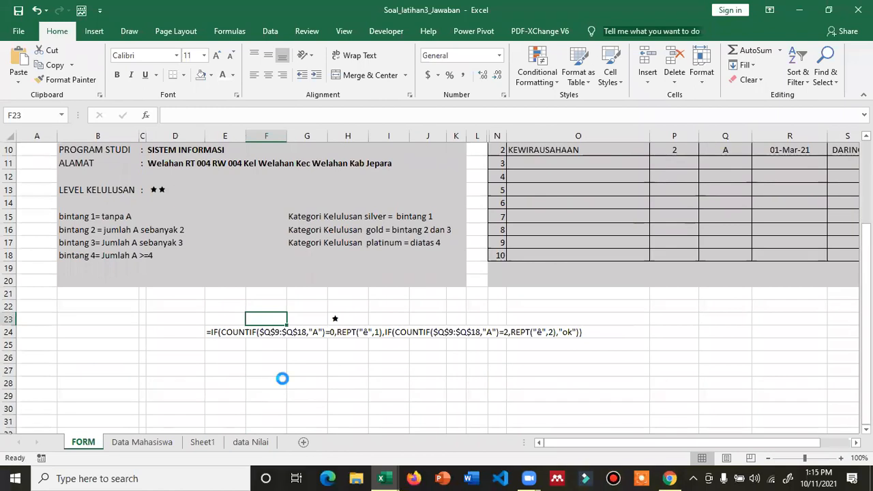
ctrl+scroll(282, 378, up, 2)
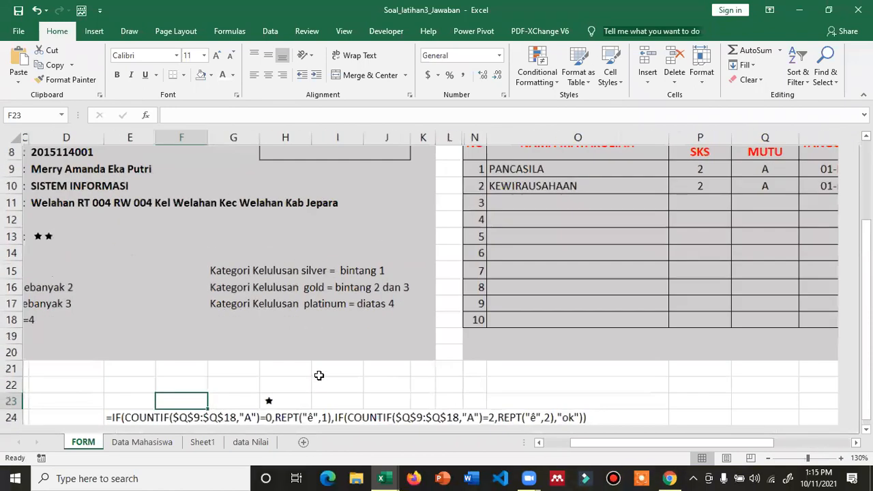
scroll(318, 366, down, 4)
click(120, 220)
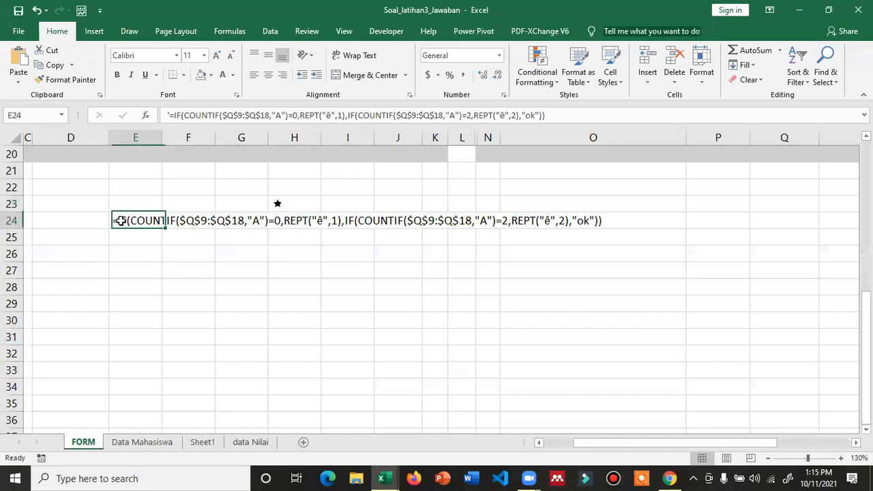
double_click(120, 220)
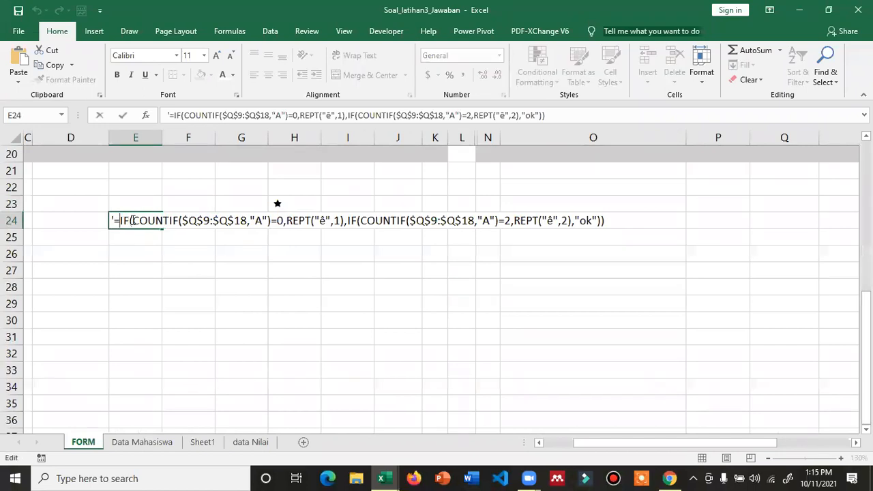
drag(135, 220, 284, 220)
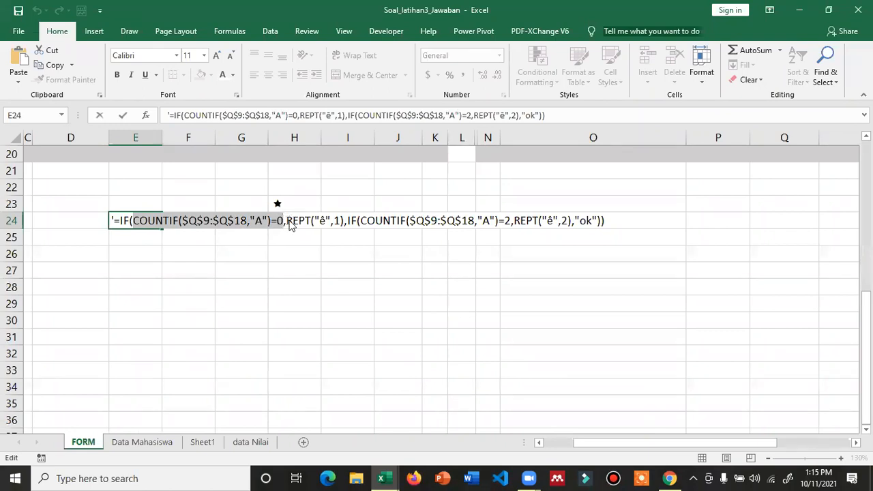
click(296, 265)
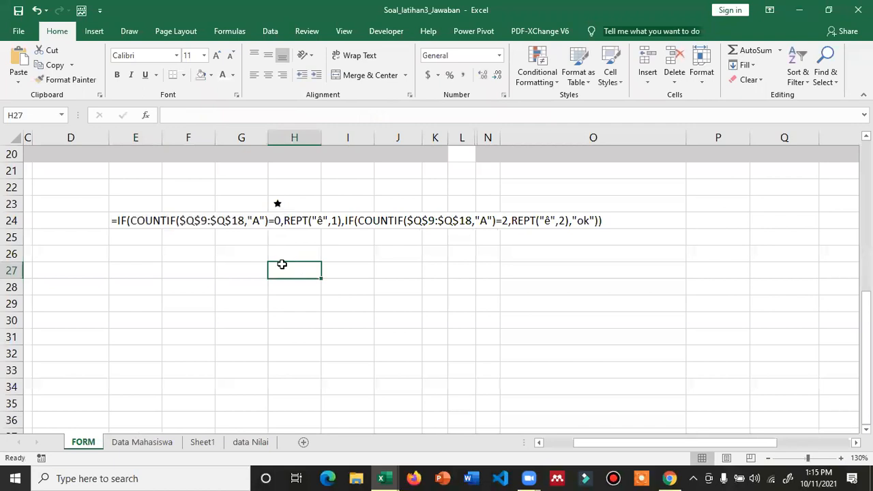
scroll(283, 266, up, 1)
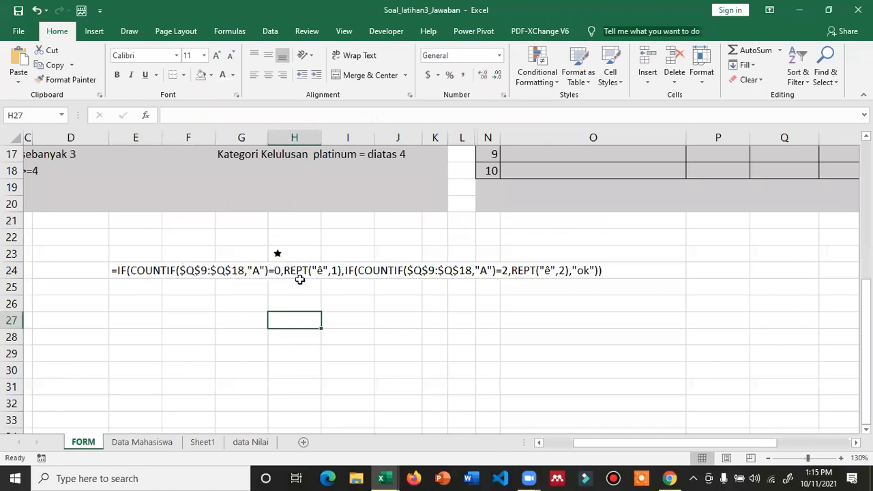
- Enter =rept(" CIC ",3) in I28, removing the doubled equals sign, so it shows CIC CIC CIC
click(361, 343)
text(==rept)
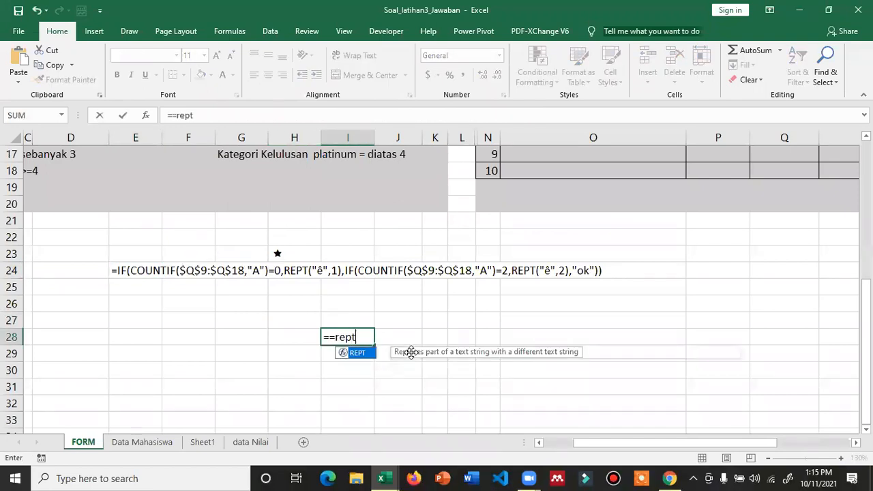
text((")
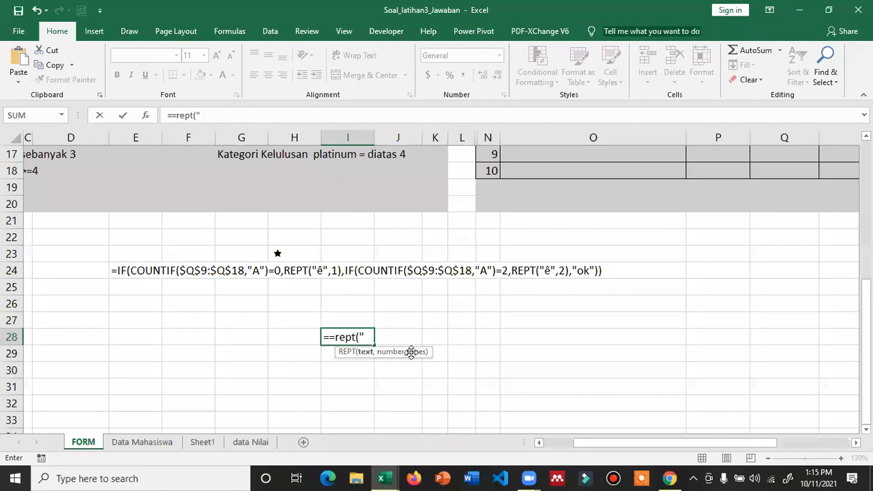
text( CIC ",3))
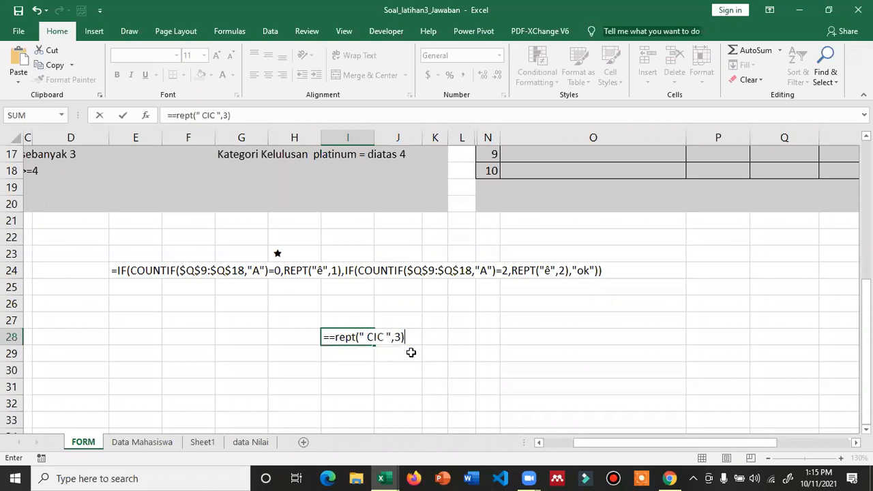
key(Return)
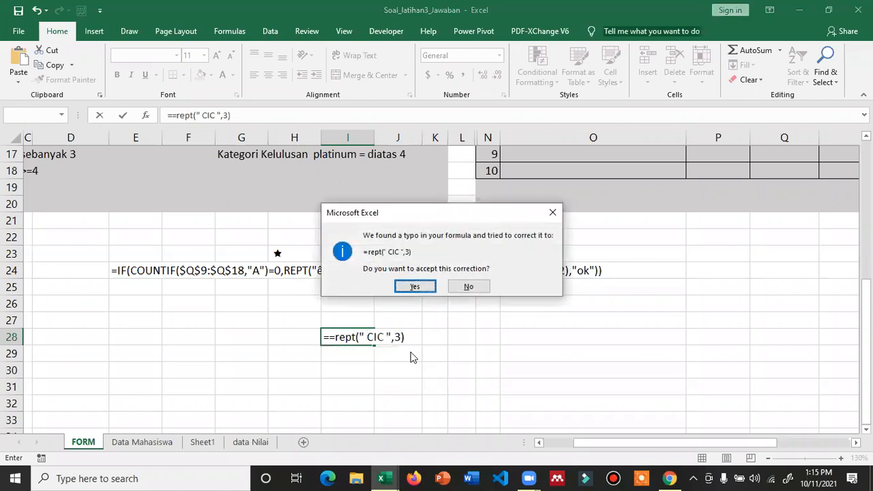
click(332, 341)
key(Escape)
key(Escape)
key(Home)
key(Delete)
key(Return)
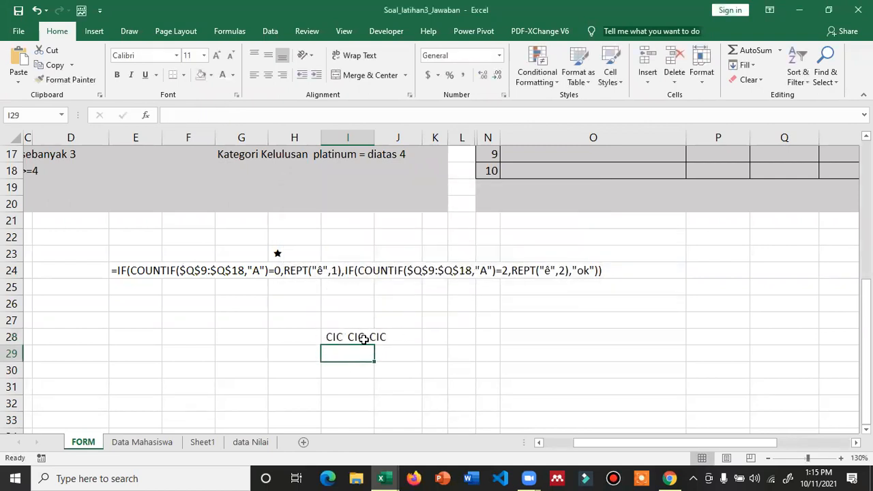
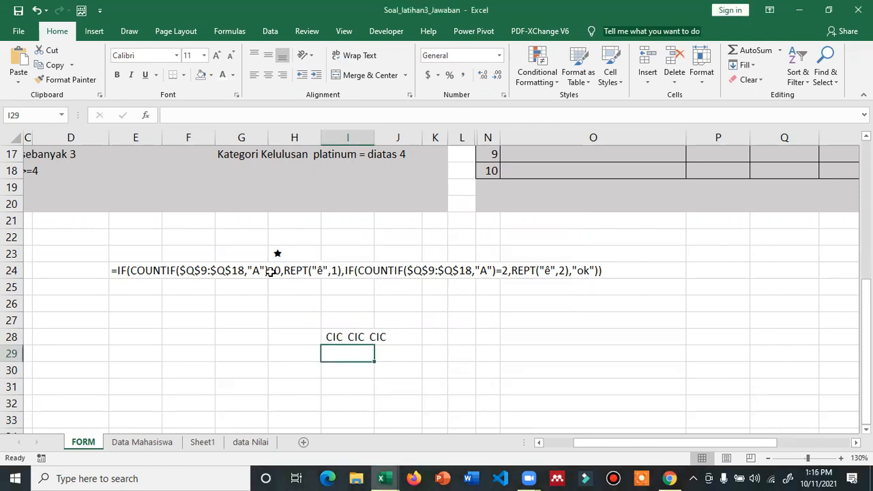
- Leave the row 24 formula and change I28's CIC repeat count to 13
click(387, 272)
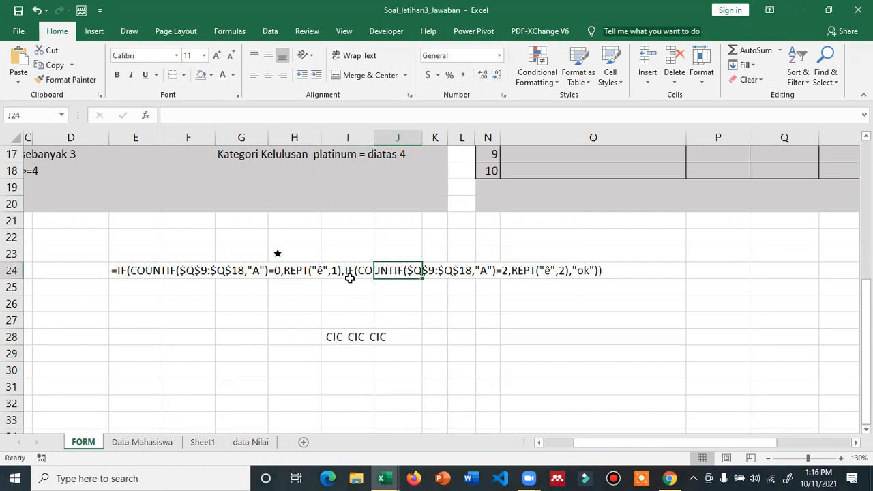
key(Left)
key(Down)
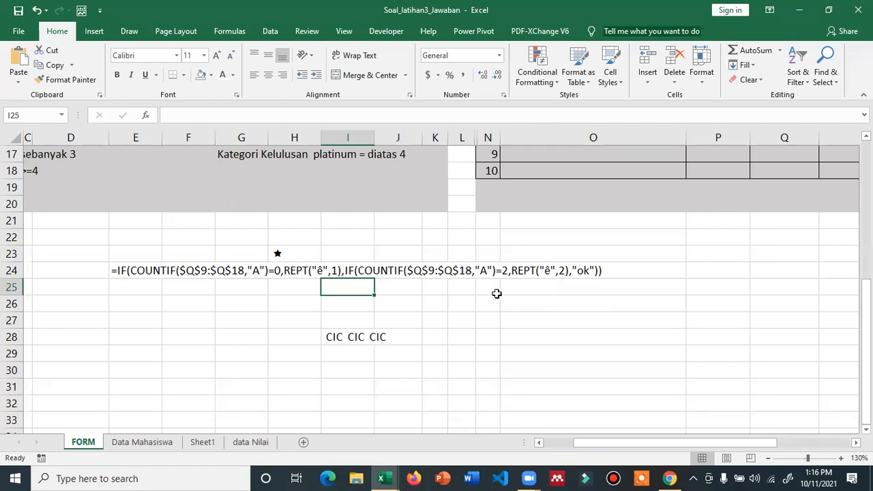
click(332, 337)
click(218, 120)
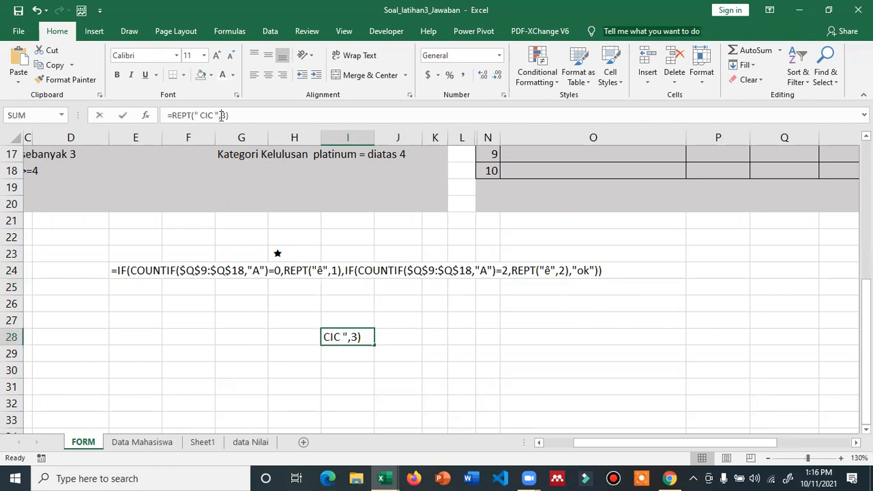
text(1)
key(Return)
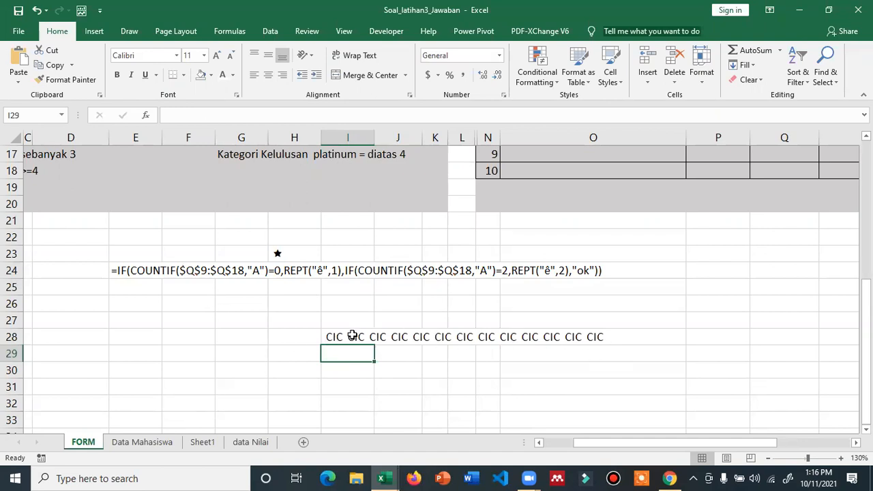
- Correct I28 to =REPT(" CIC ",2) so CIC appears twice
click(352, 336)
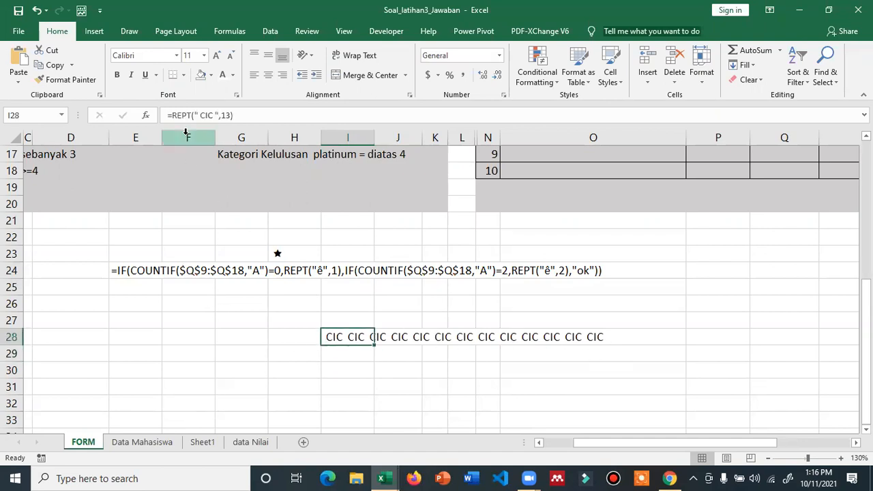
click(226, 114)
key(BackSpace)
key(Delete)
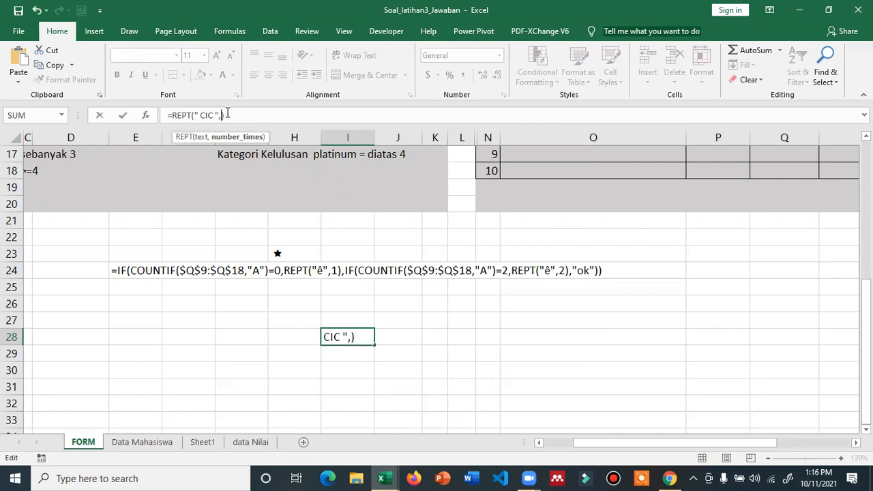
text(2)
key(Return)
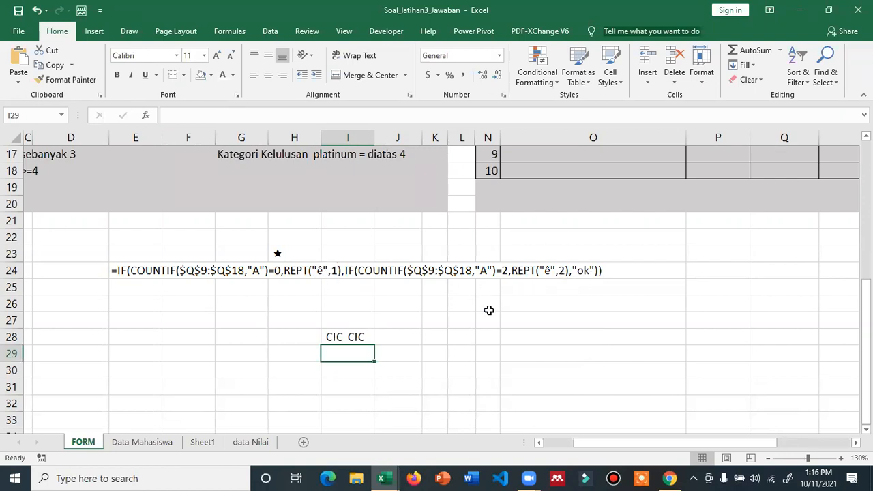
scroll(488, 315, up, 1)
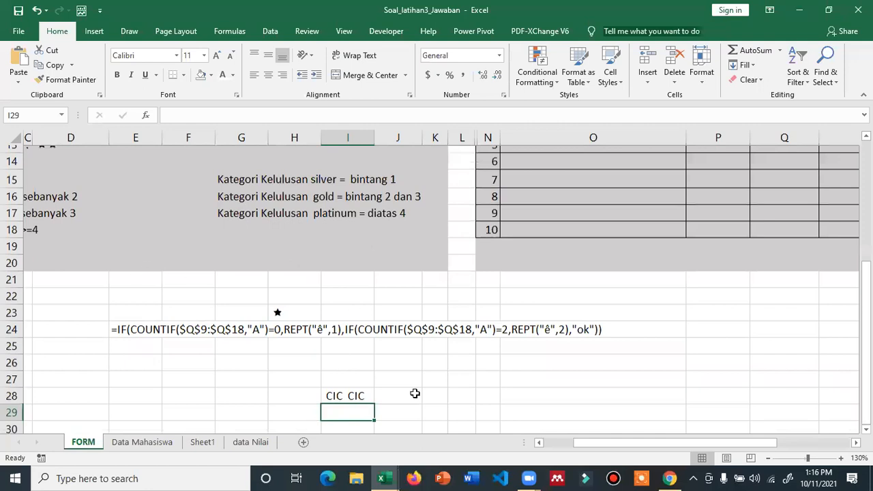
scroll(415, 393, up, 2)
scroll(415, 393, down, 1)
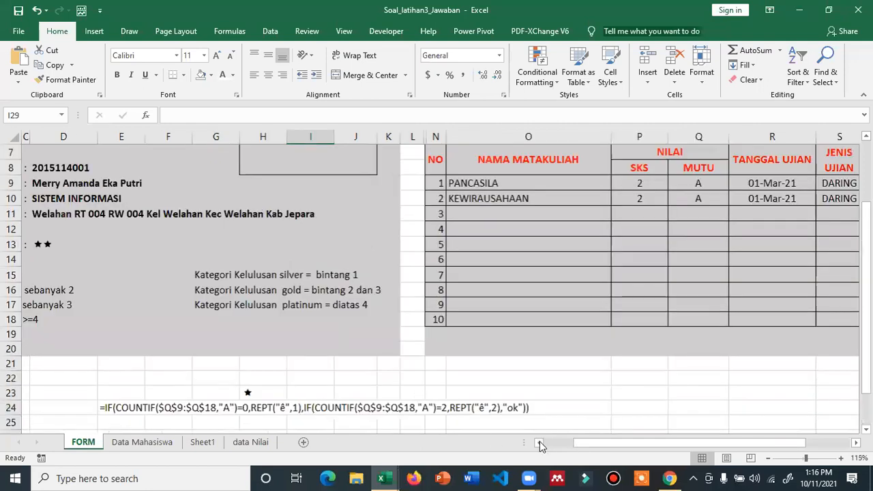
- Replace D13's "ok" fallback with an IF giving 3 stars for three A grades, otherwise 4
scroll(170, 243, down, 1)
click(169, 243)
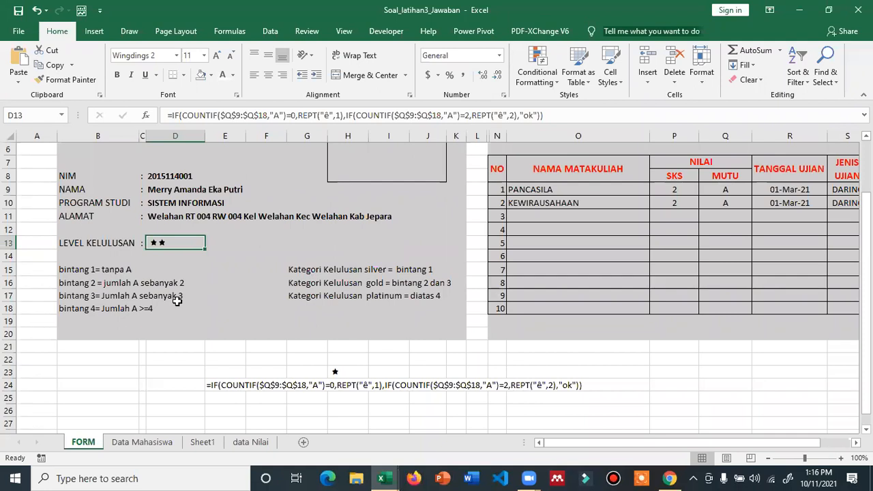
click(517, 115)
text())
key(shift+Left)
key(shift+Left)
key(shift+Left)
key(shift+Left)
key(shift+Left)
key(shift+Left)
key(shift+Left)
key(shift+Left)
key(shift+Left)
key(shift+Left)
key(shift+Left)
key(shift+Left)
key(shift+Left)
key(shift+Left)
key(shift+Left)
key(shift+Left)
key(shift+Left)
key(shift+Left)
key(shift+Left)
key(shift+Left)
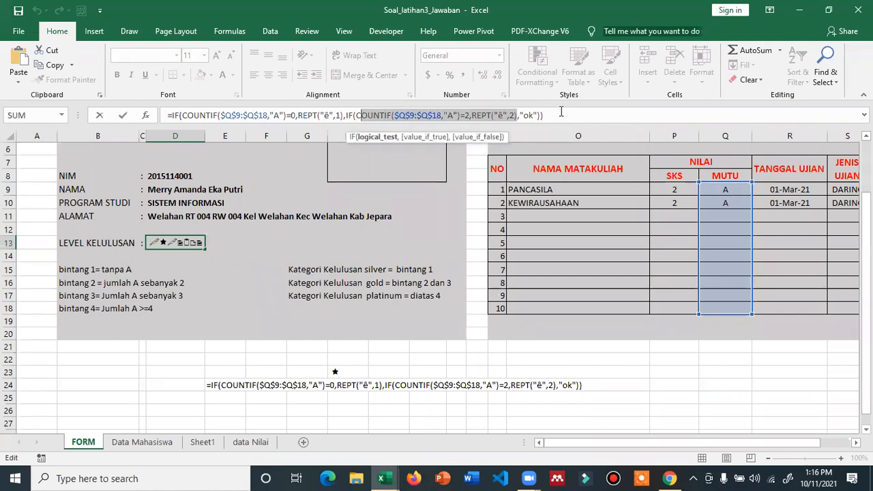
key(Right)
key(Right)
key(shift+Right)
key(shift+Right)
key(shift+Right)
key(shift+Right)
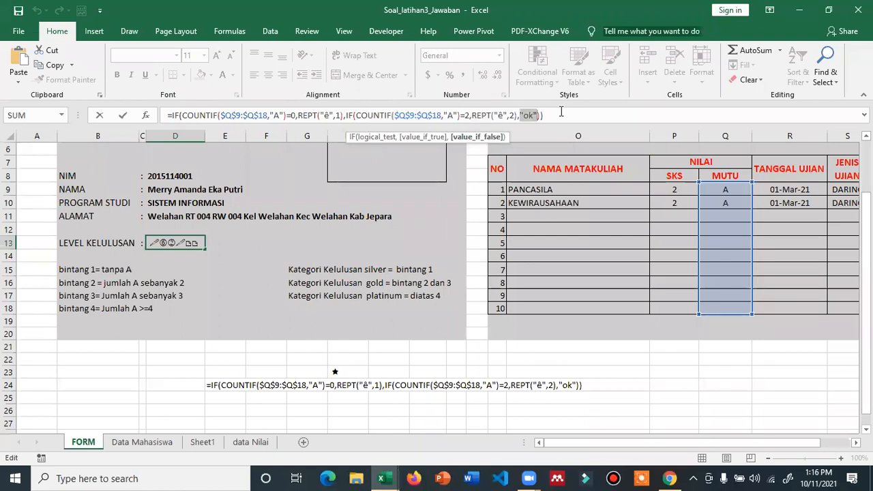
key(End)
text())
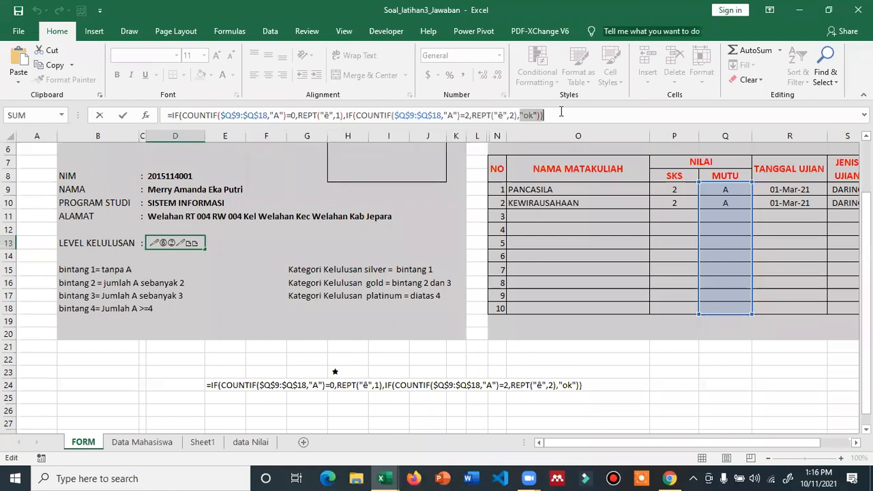
text(IF(COUNTIF($Q$9:$Q$18,"A")=2,REPT("ê",2))
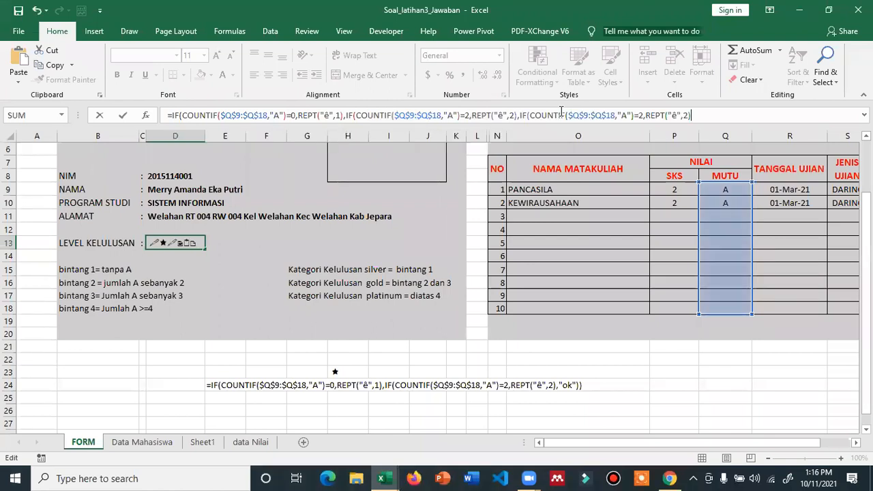
click(640, 115)
key(Delete)
text(3)
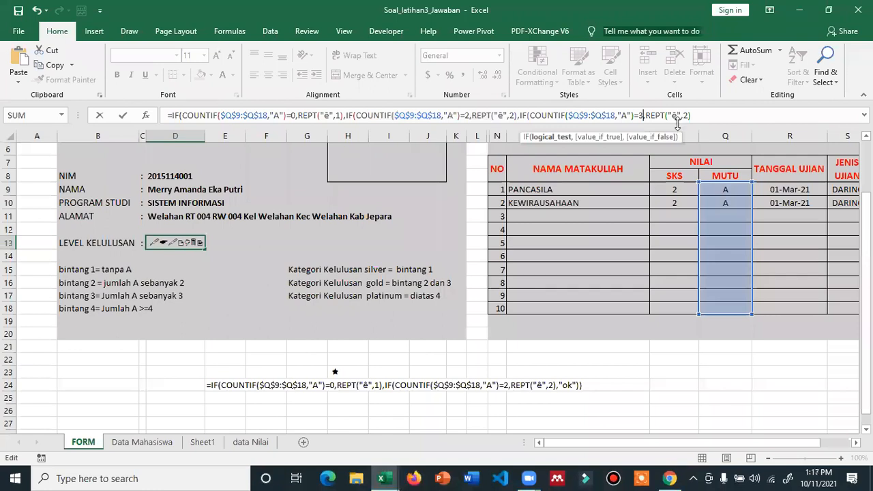
click(685, 115)
key(BackSpace)
text(3)
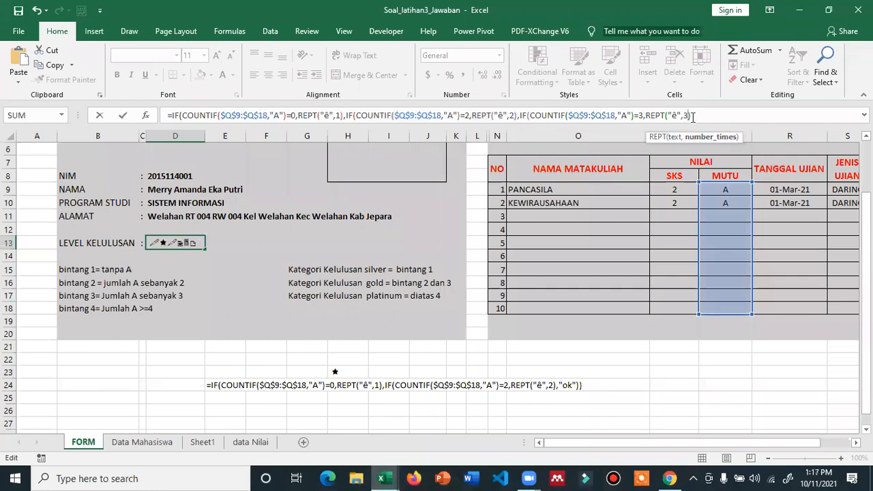
text())
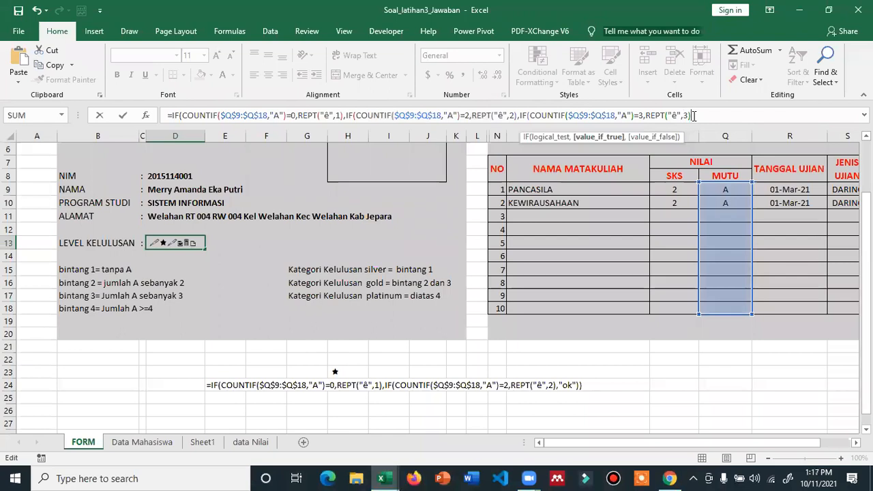
text(,)
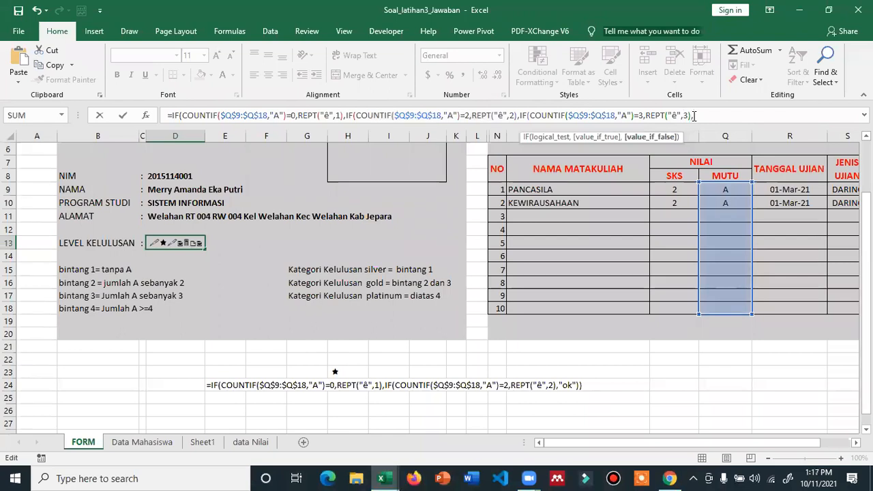
text(rep)
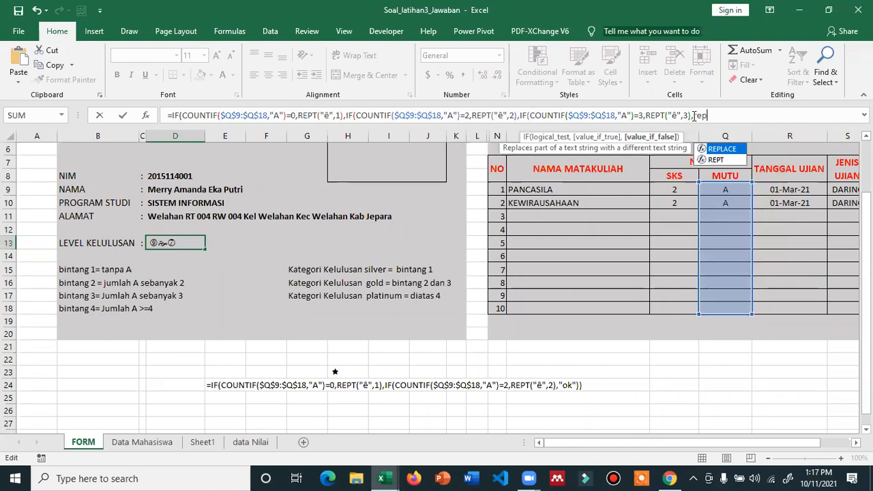
text(t()
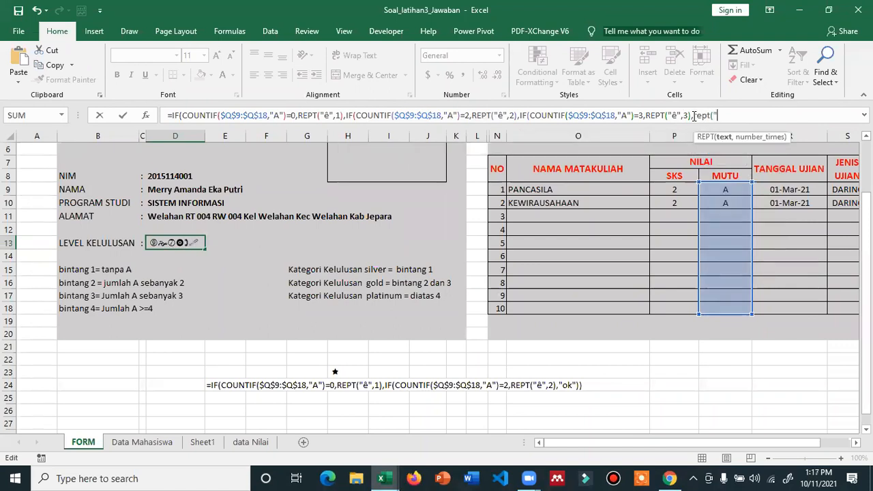
text("*")
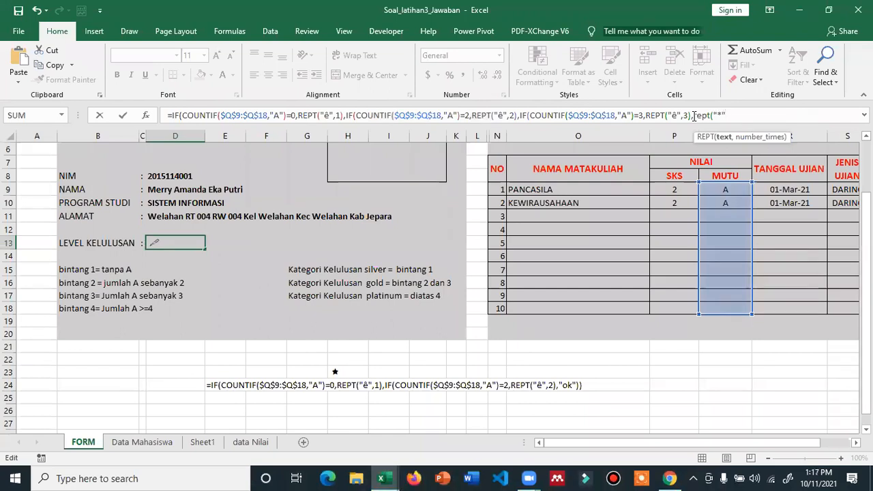
text(,)
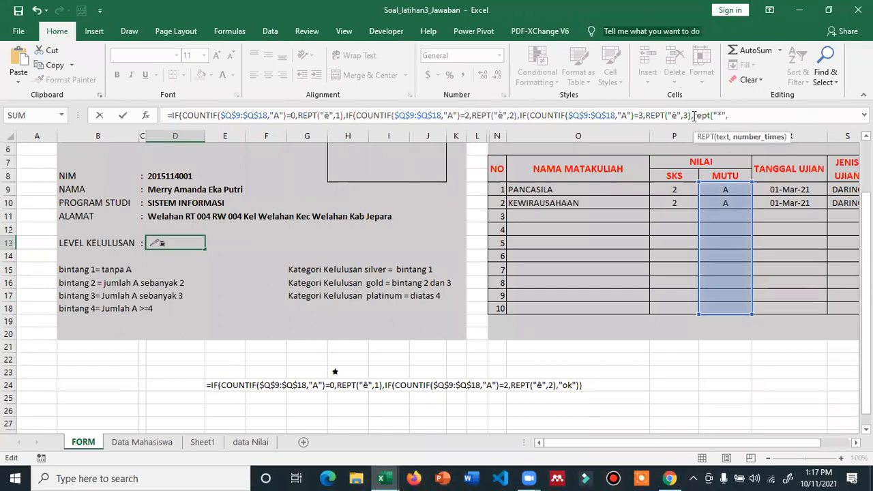
text(4))
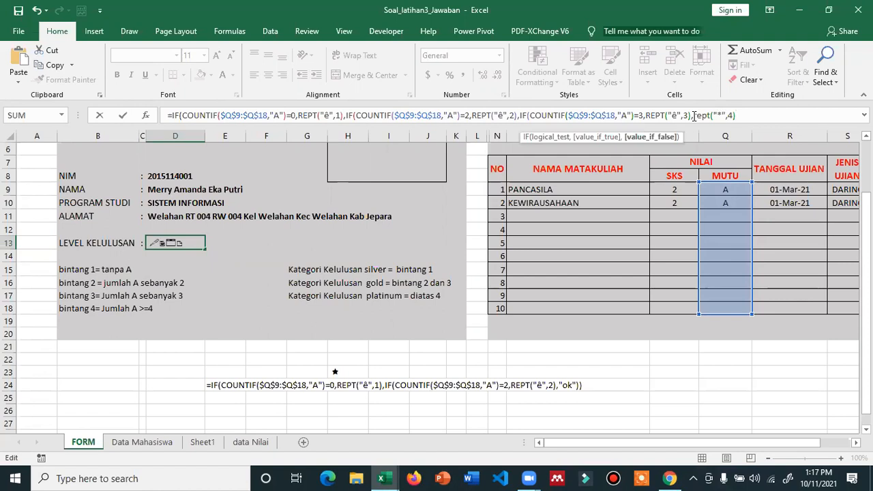
text())
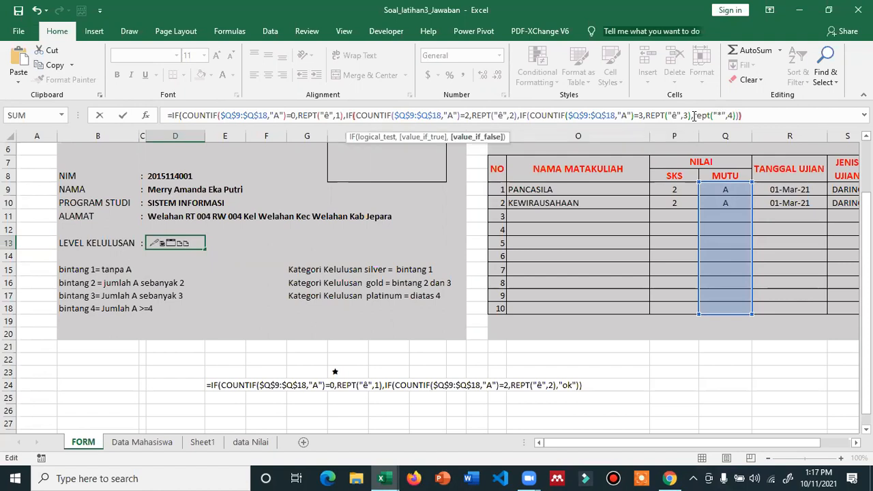
text()))
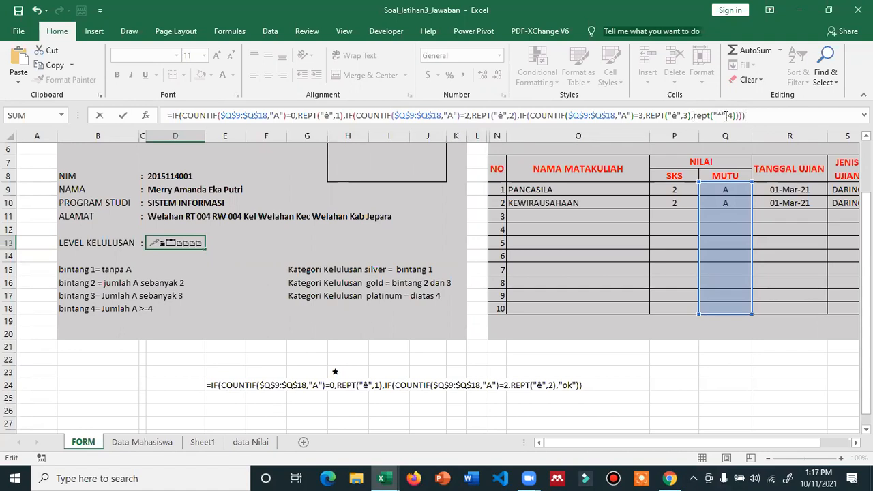
key(Return)
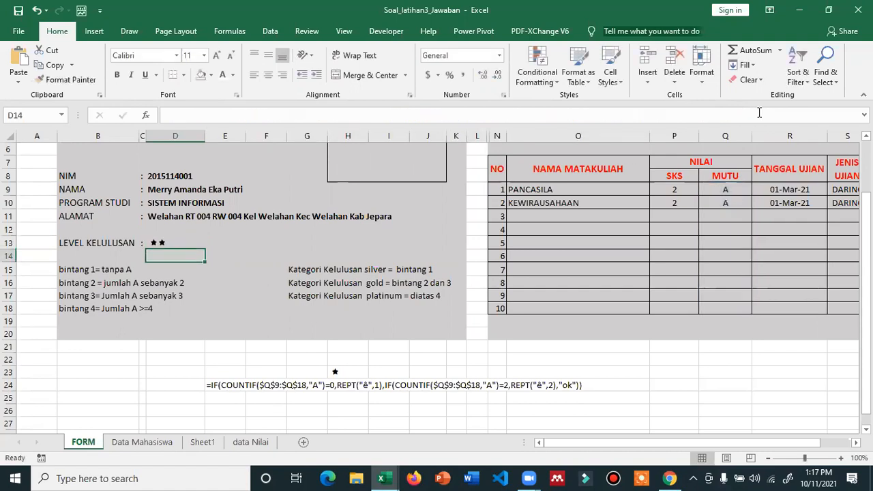
- Swap the four-star REPT's placeholder for the star symbol copied from the first REPT
click(161, 242)
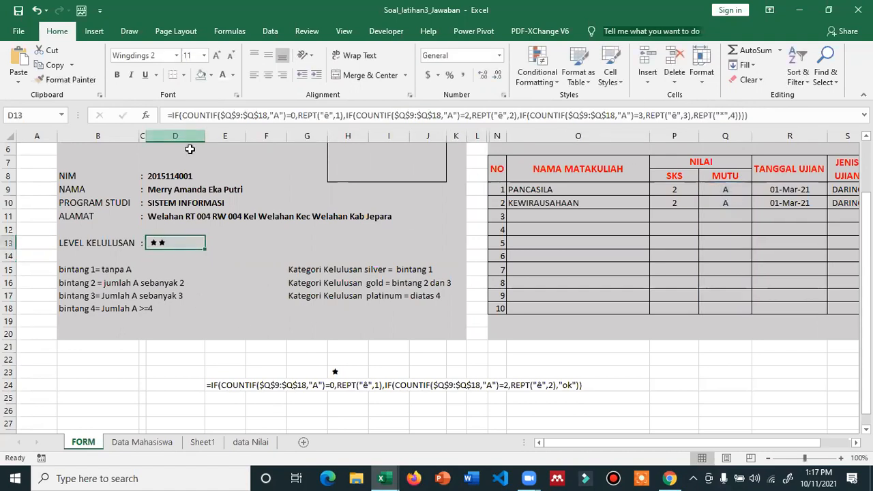
click(325, 116)
key(shift+Right)
key(ctrl+c)
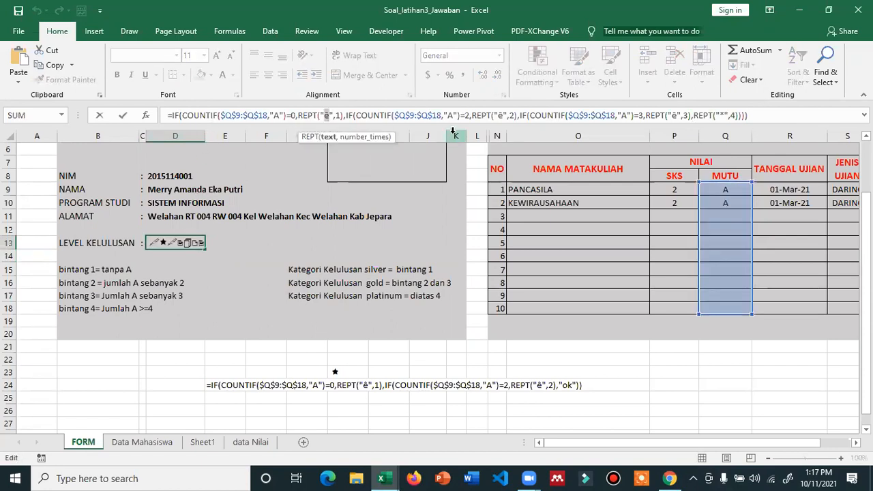
click(721, 116)
key(BackSpace)
key(ctrl+v)
key(Return)
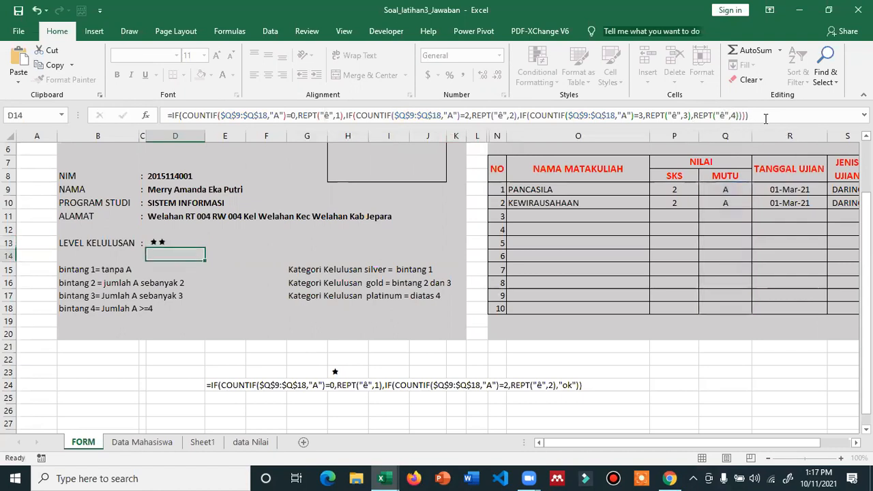
scroll(225, 202, up, 1)
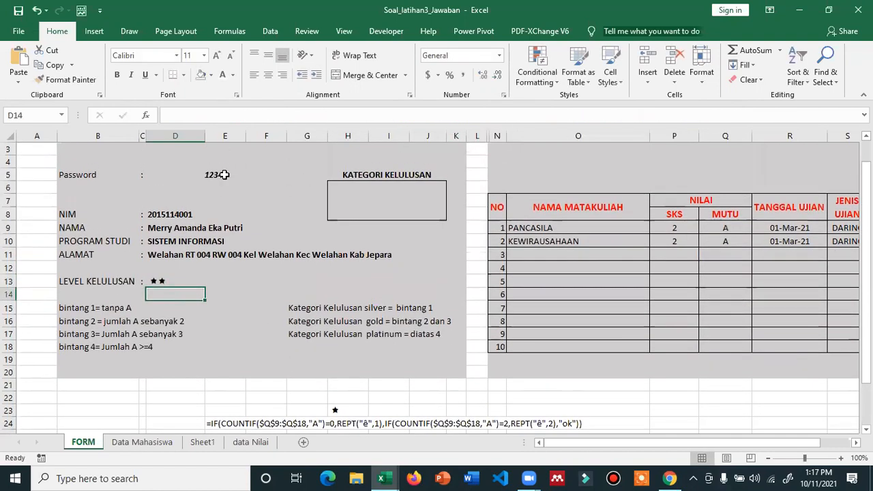
click(224, 174)
text(12350)
key(Return)
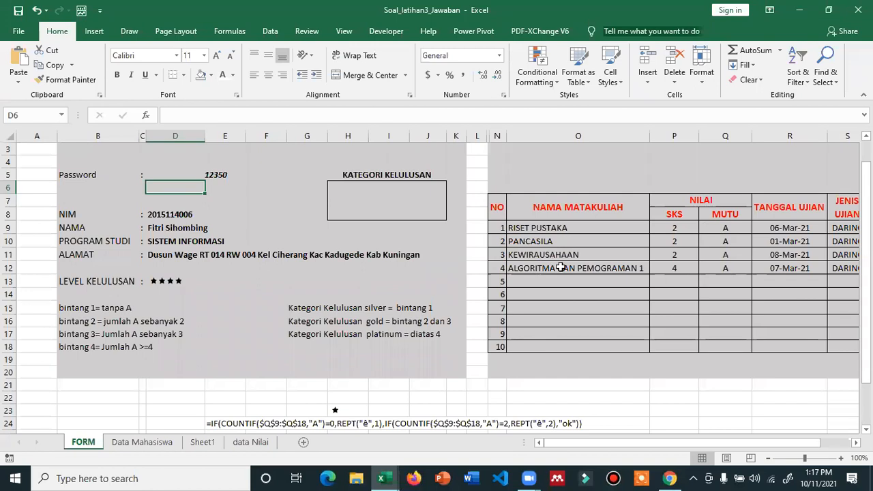
click(225, 174)
text(123)
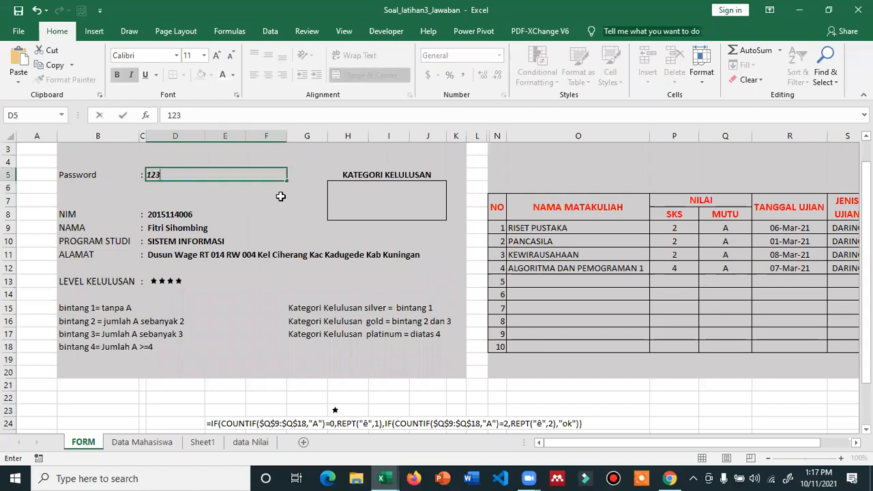
text(48)
key(Return)
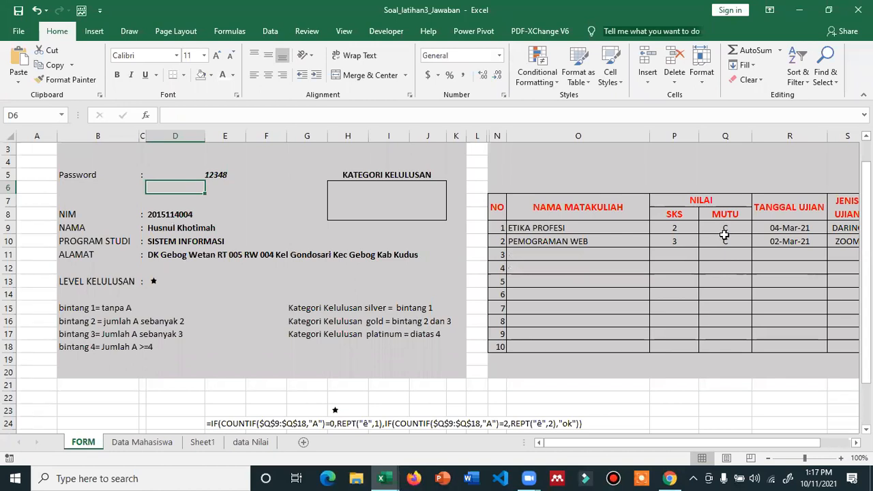
click(225, 175)
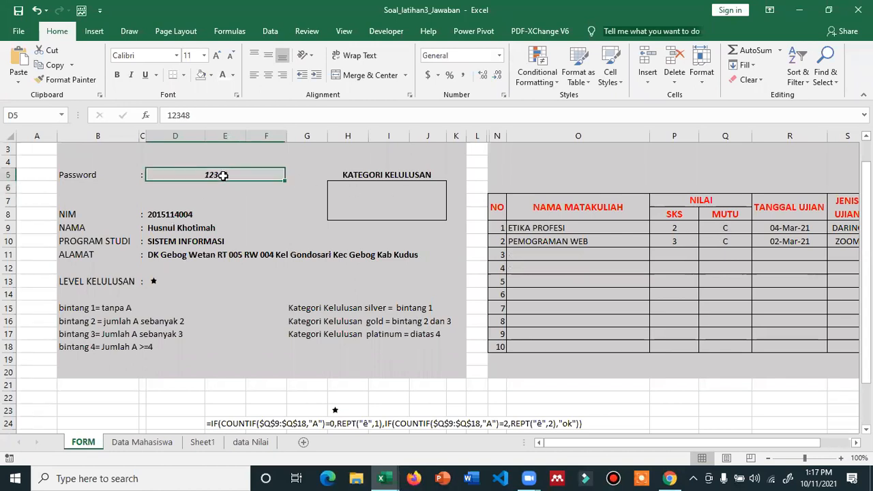
click(215, 113)
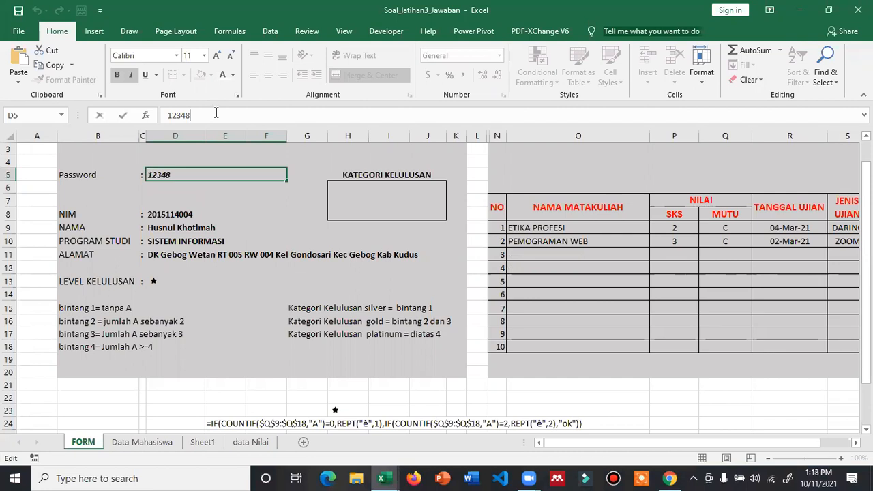
key(BackSpace)
text(7)
key(Return)
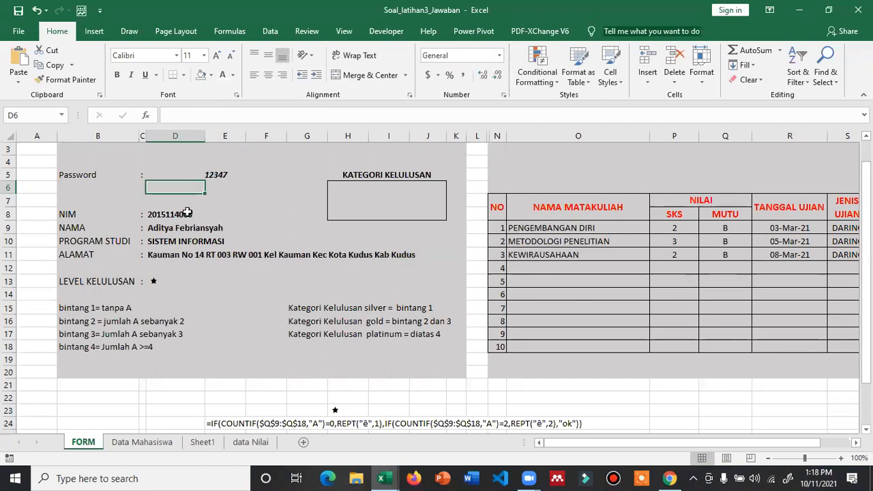
click(225, 174)
click(216, 114)
key(BackSpace)
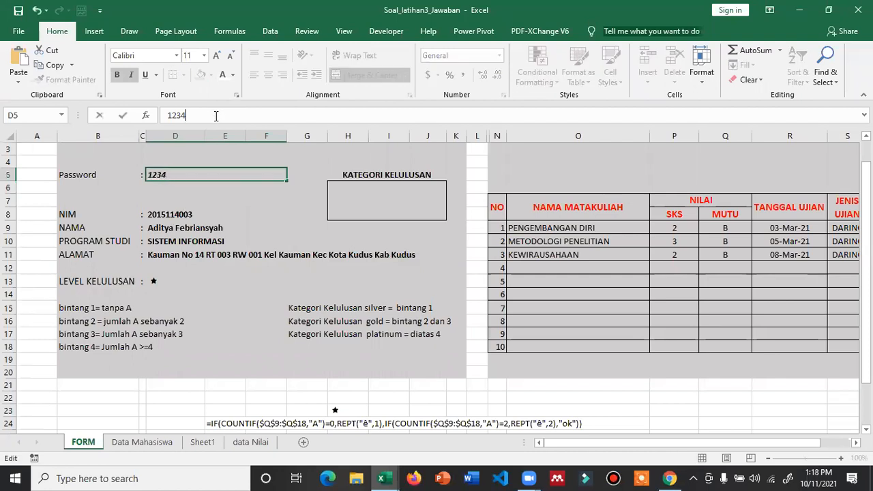
text(4)
key(Return)
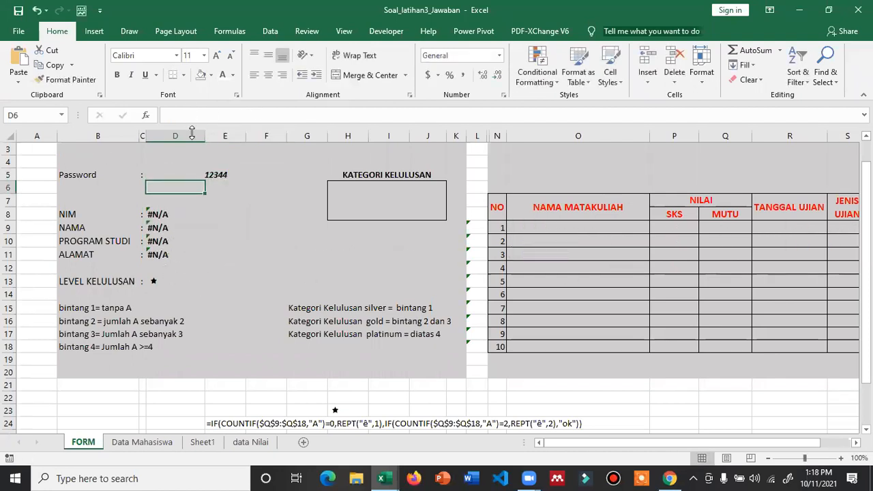
click(228, 176)
click(220, 114)
key(BackSpace)
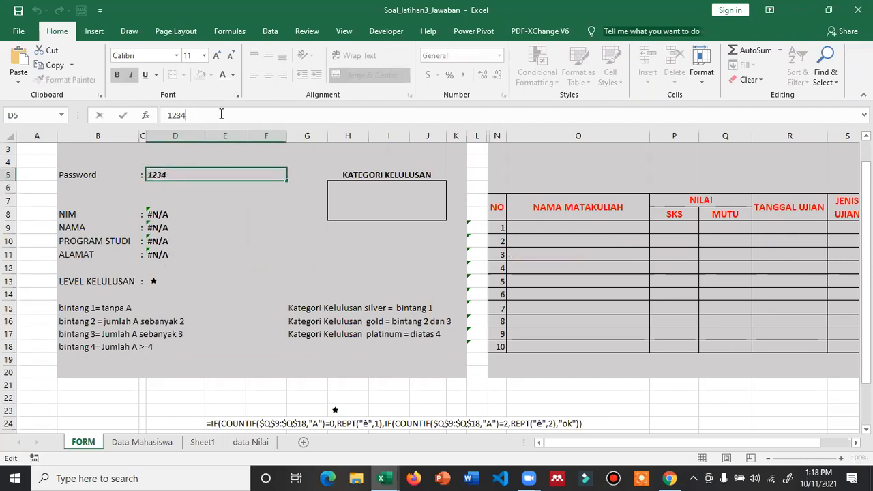
text(5)
key(Return)
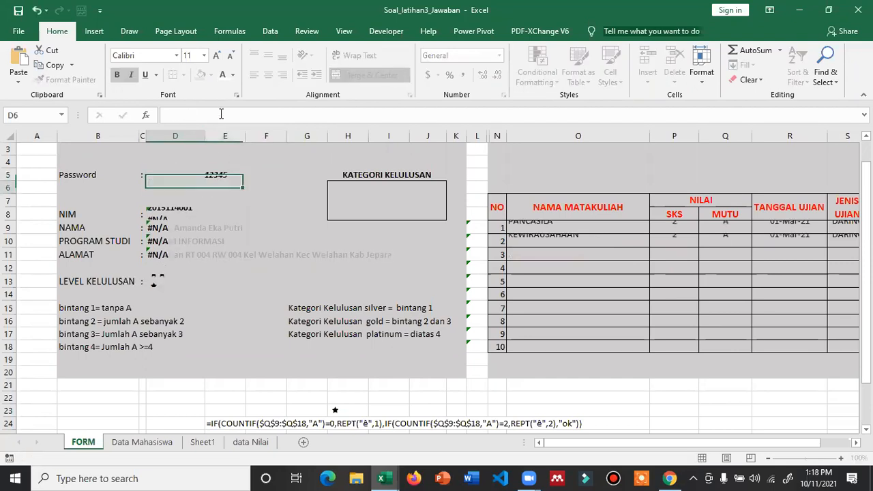
click(177, 446)
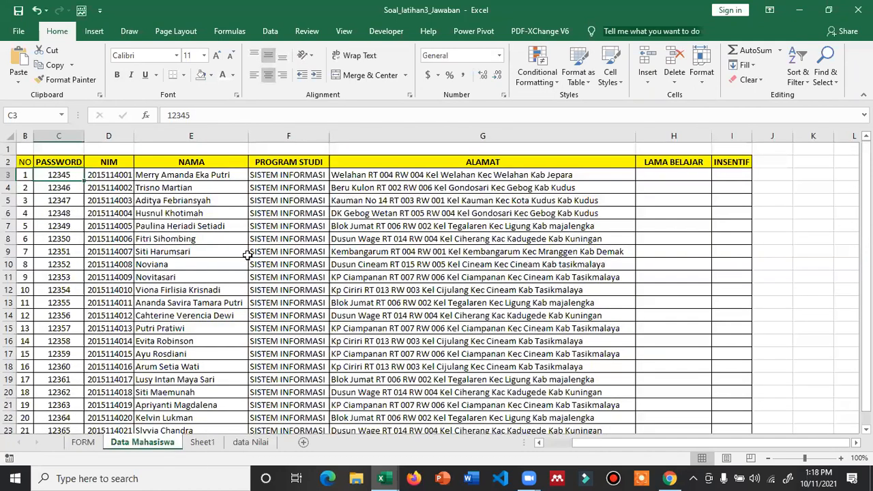
click(250, 443)
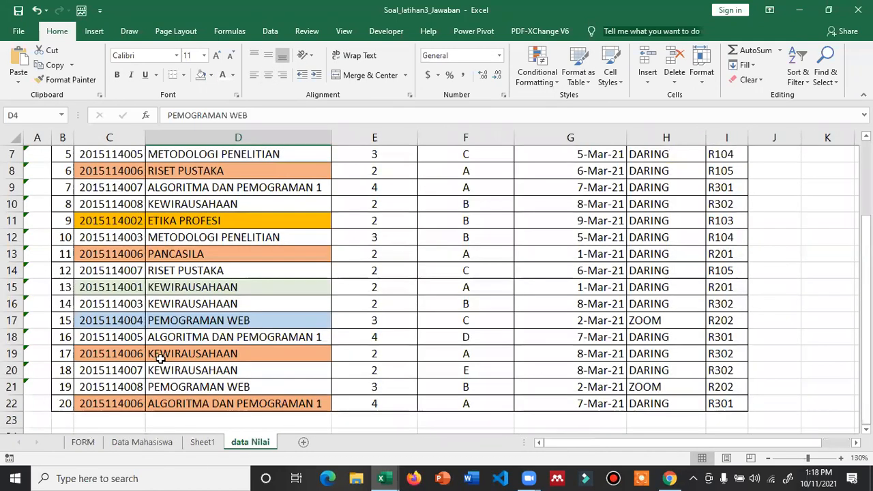
click(137, 444)
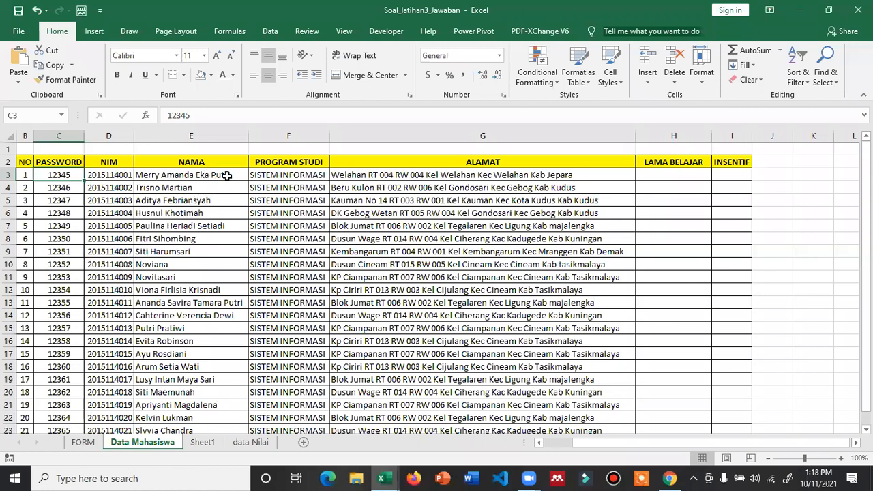
key(ctrl+Page_Up)
key(Down)
text(123)
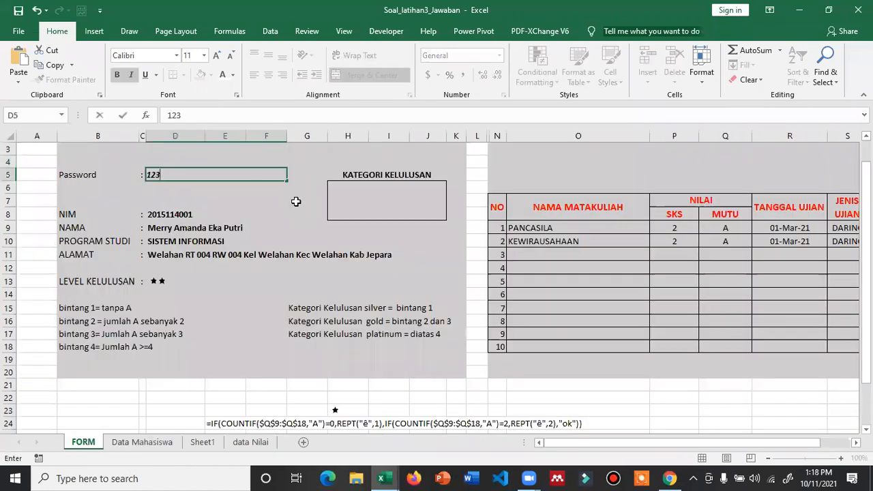
key(Return)
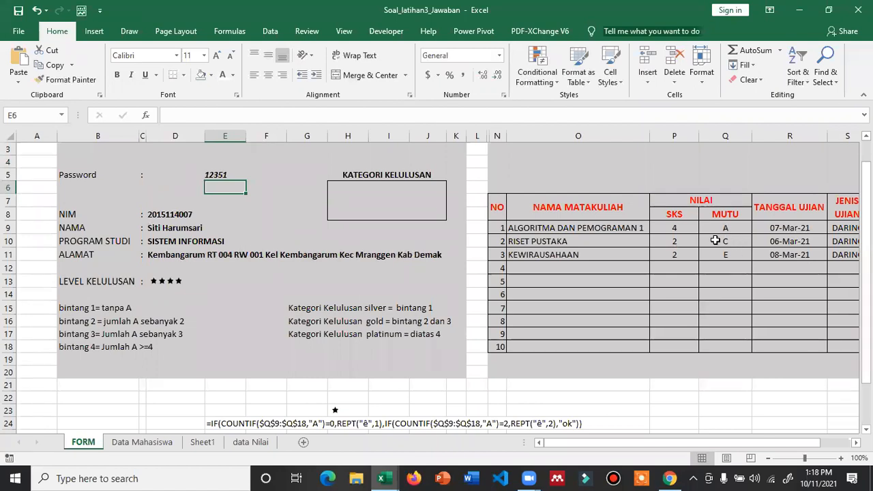
- Inspect the first grade's lookup formula and commit D13's extended three- and four-star formula
key(alt+Tab)
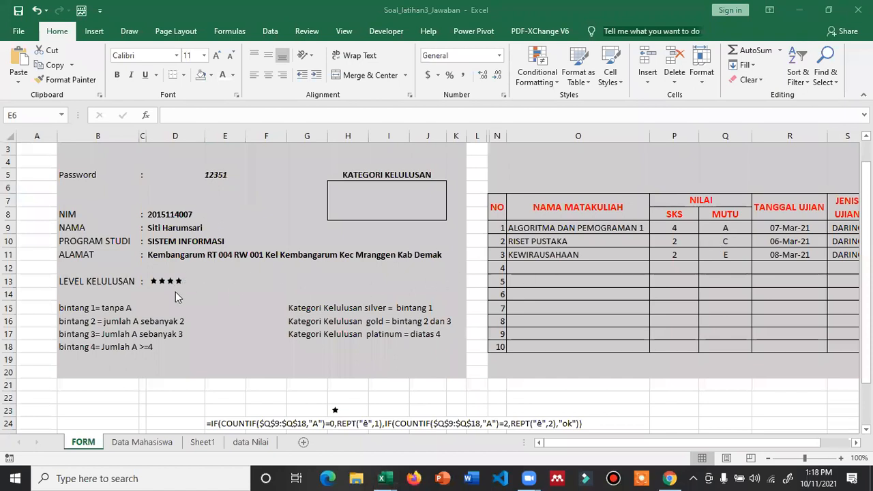
key(alt+Tab)
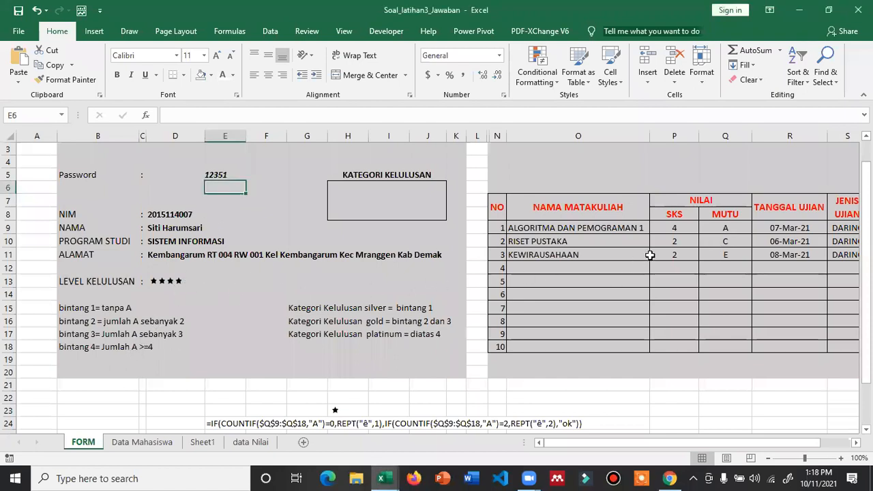
click(727, 229)
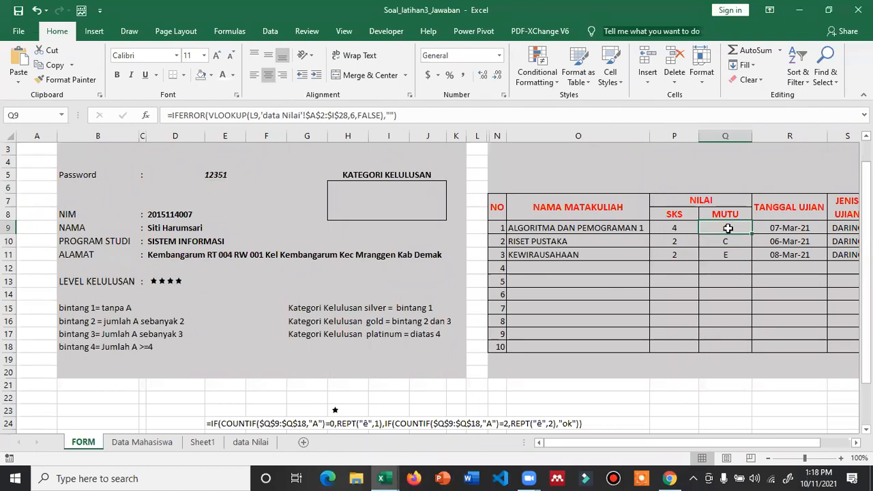
click(210, 177)
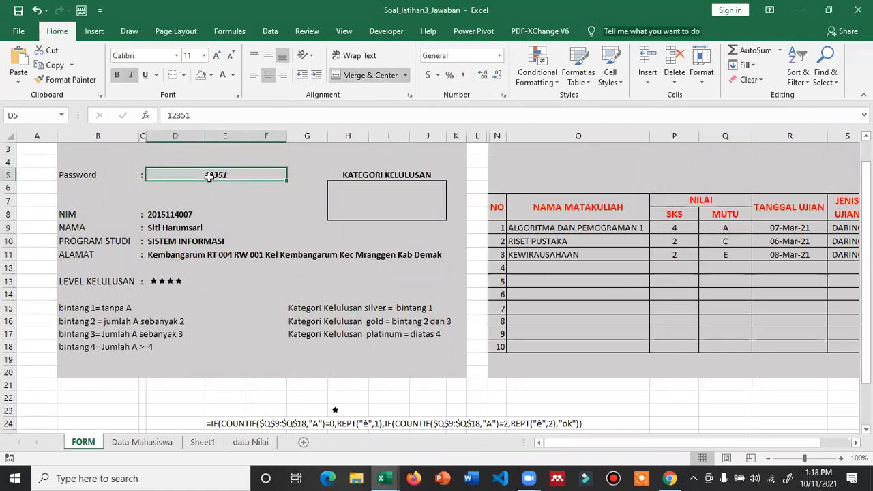
key(F2)
key(Escape)
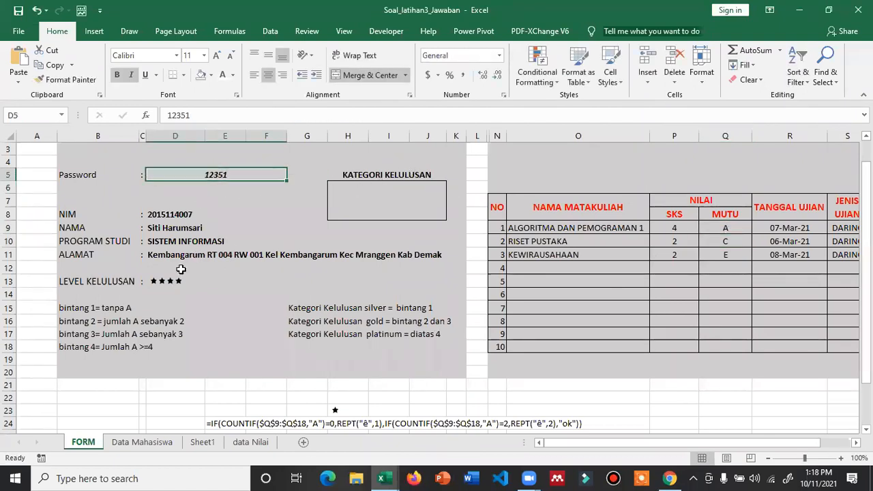
click(178, 281)
key(F2)
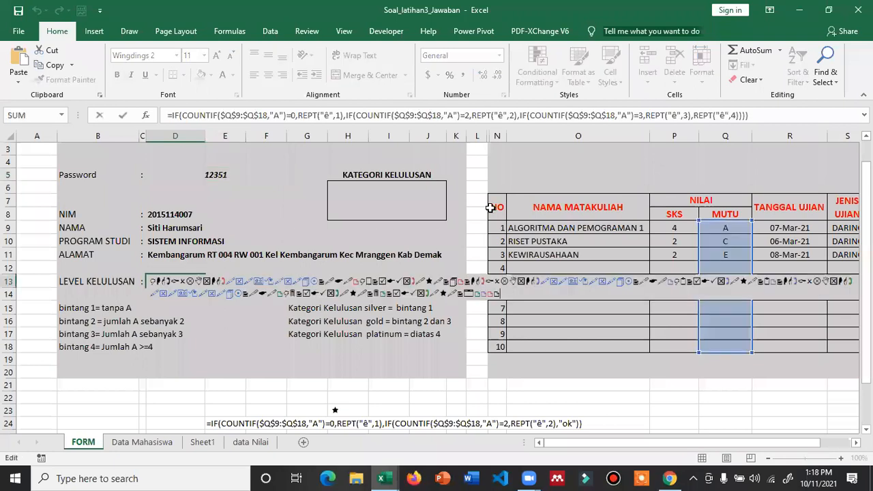
click(689, 115)
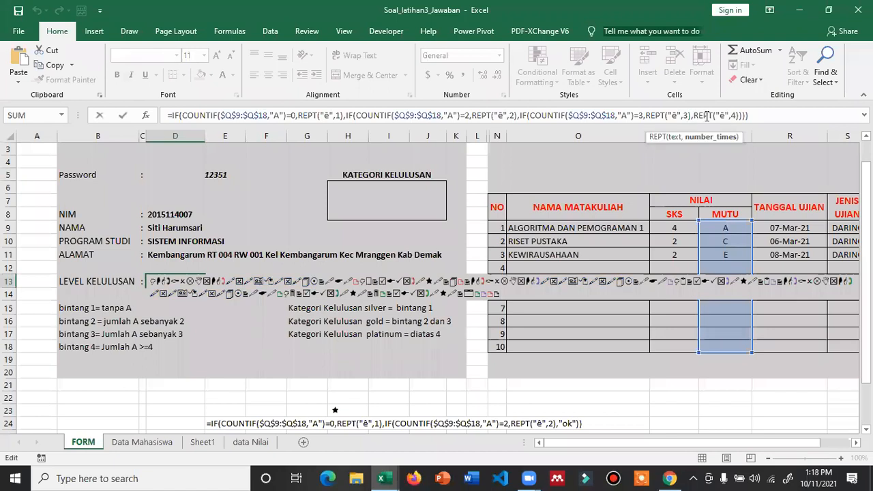
key(Return)
- Mark the IF(COUNTIF($Q$9:$Q$18,"A") fragment in D13's formula, leaving the formula unchanged
click(223, 174)
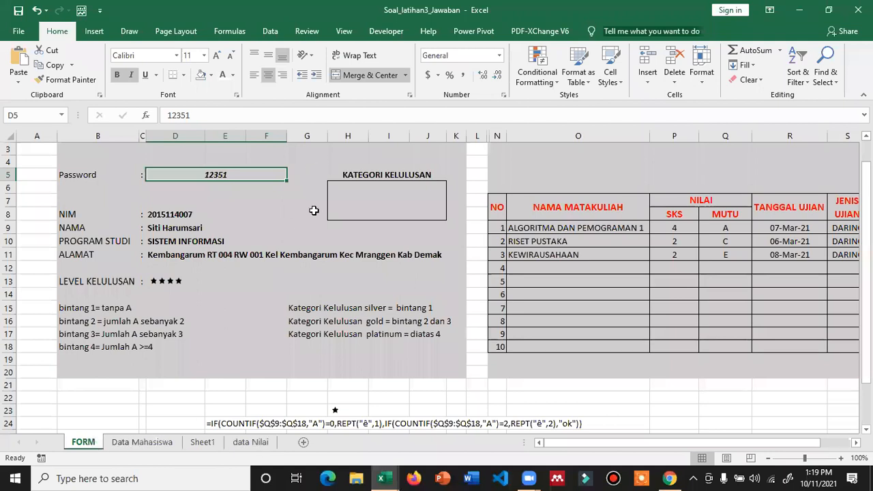
click(175, 285)
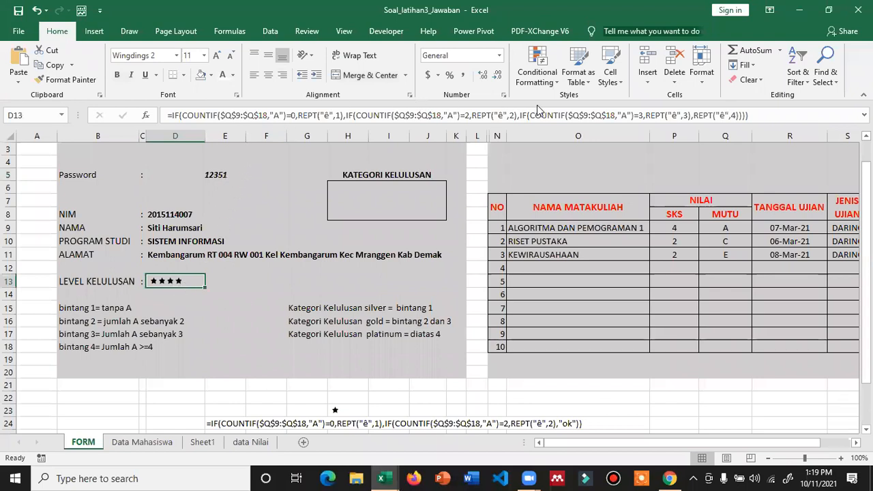
click(518, 115)
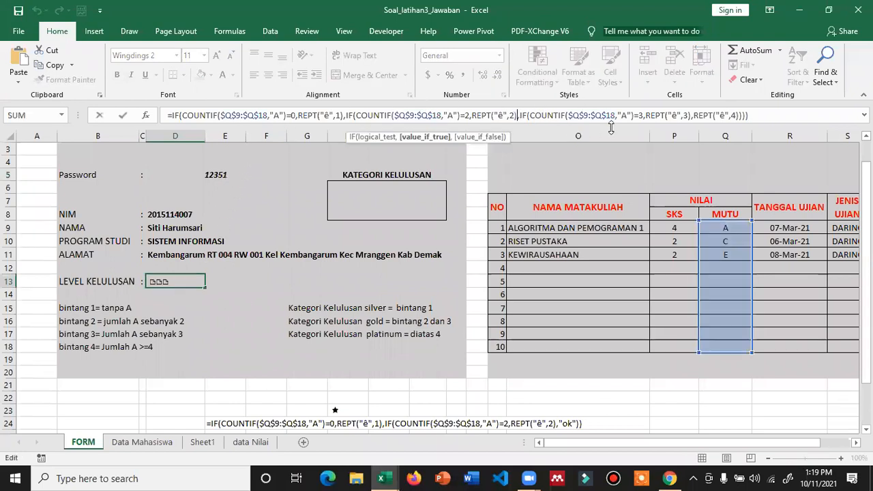
drag(611, 128, 633, 125)
key(ctrl+c)
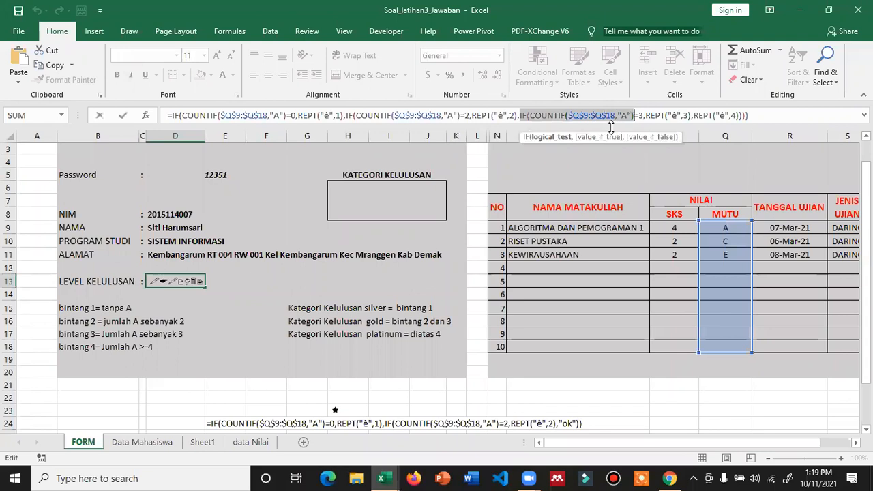
click(723, 385)
key(Return)
click(728, 400)
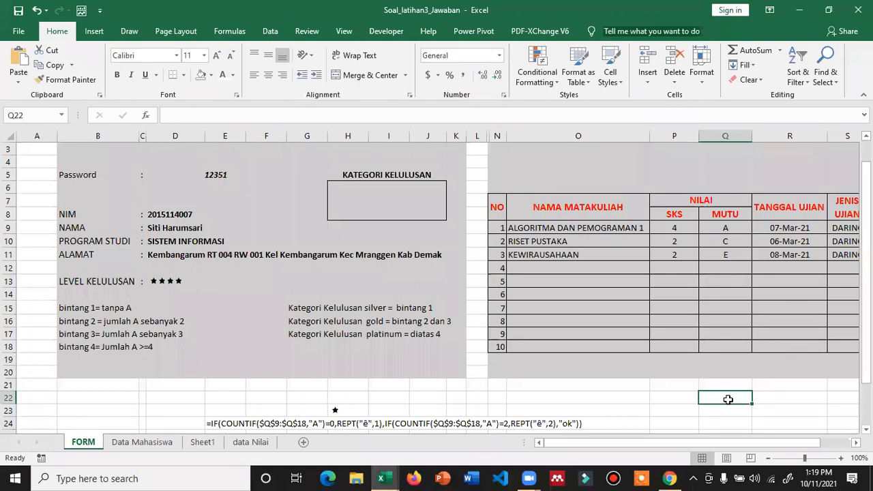
- Turn the pasted fragment in Q22 into =COUNTIF($Q$9:$Q$18,"A"), showing 1 A grade
double_click(703, 404)
key(ctrl+v)
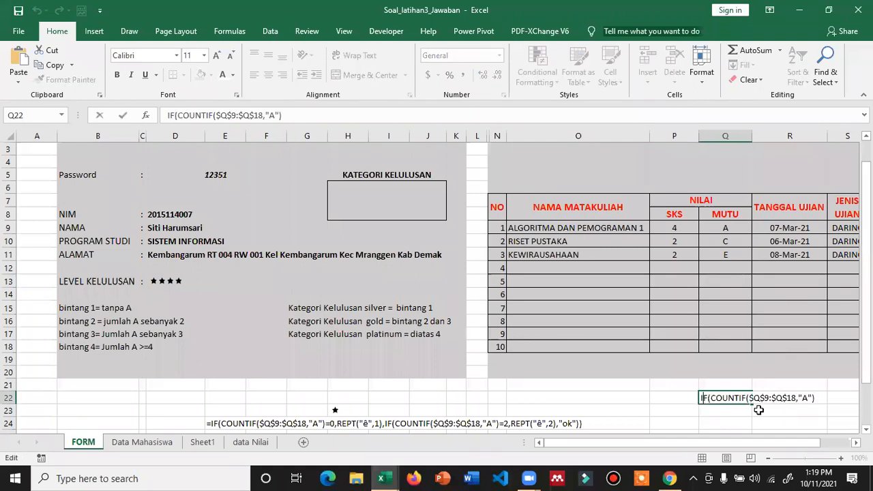
text(=)
key(Return)
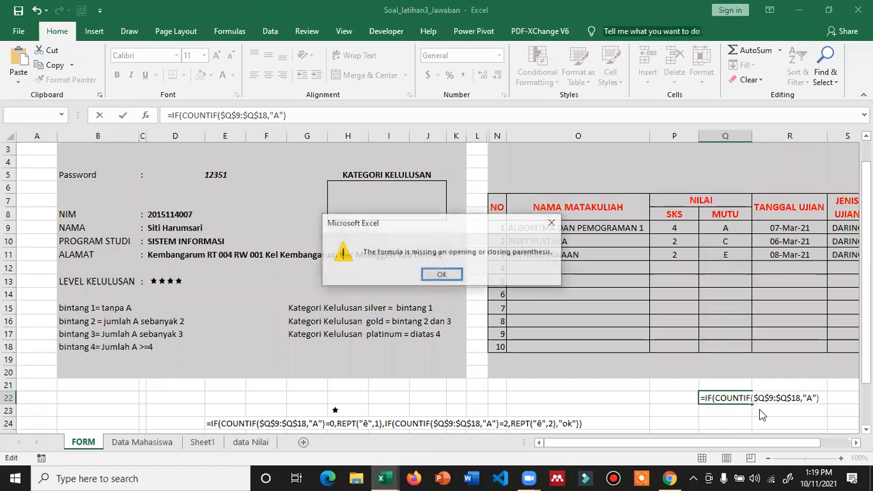
key(Return)
key(Right)
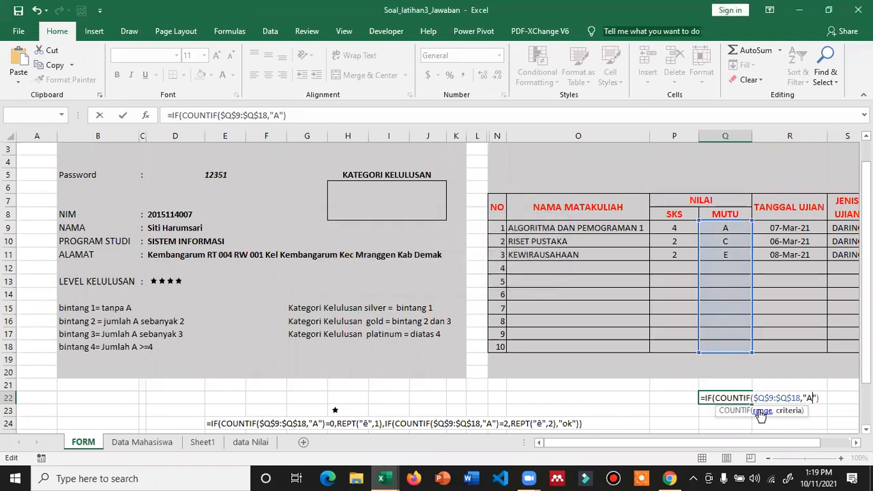
key(Left)
key(Left)
key(Left)
key(Left)
key(Left)
key(Left)
key(Left)
key(Left)
key(Left)
key(Left)
key(Left)
key(Left)
key(Left)
key(Left)
key(Left)
key(Left)
key(Left)
key(Left)
key(Left)
key(Left)
key(Right)
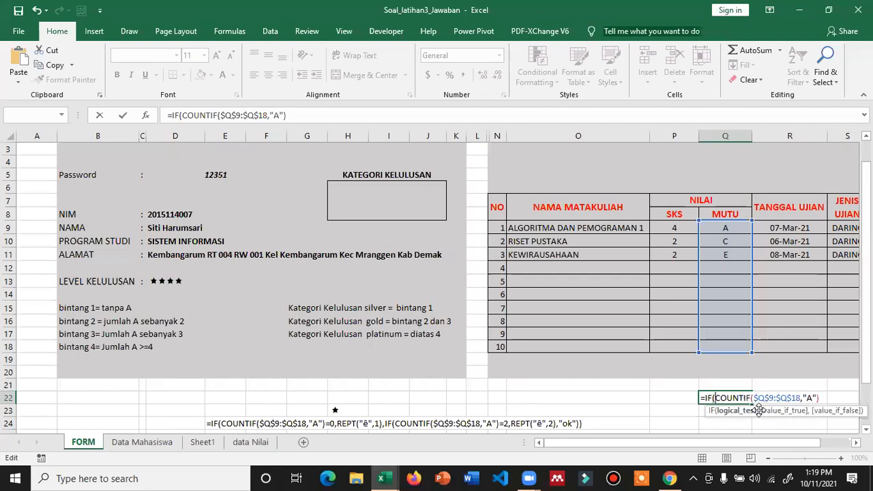
key(BackSpace)
key(BackSpace)
key(BackSpace)
key(Return)
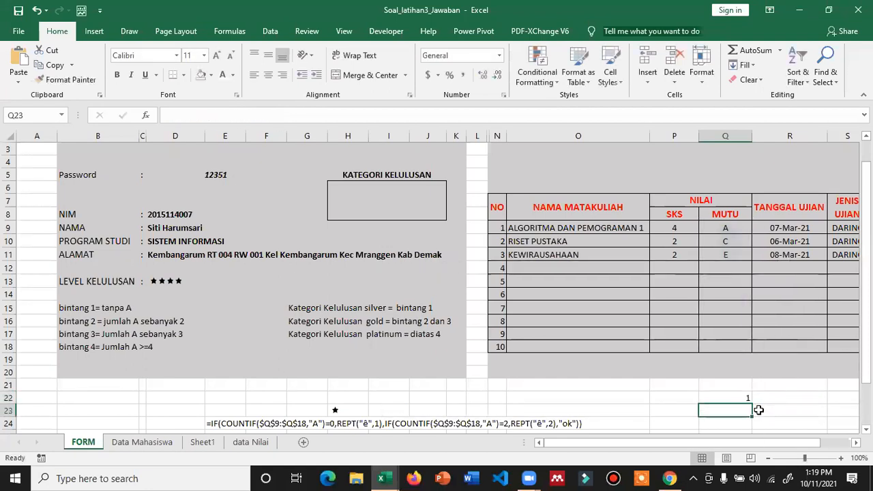
key(Up)
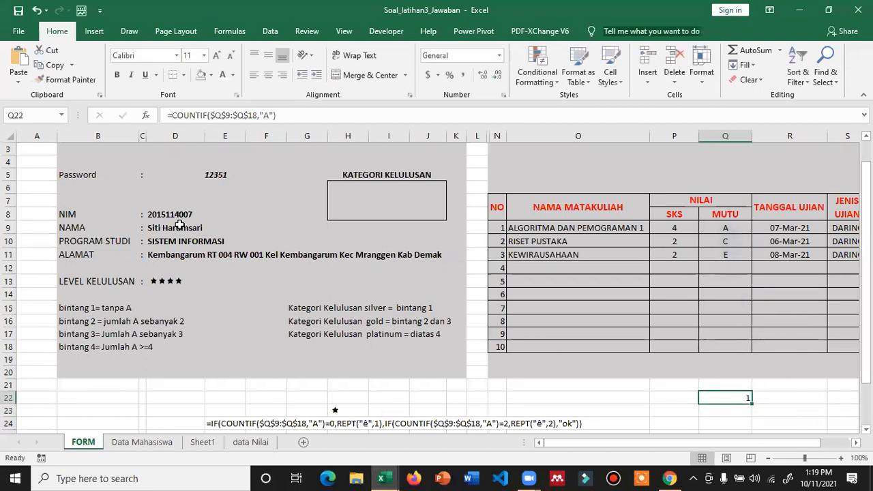
click(169, 278)
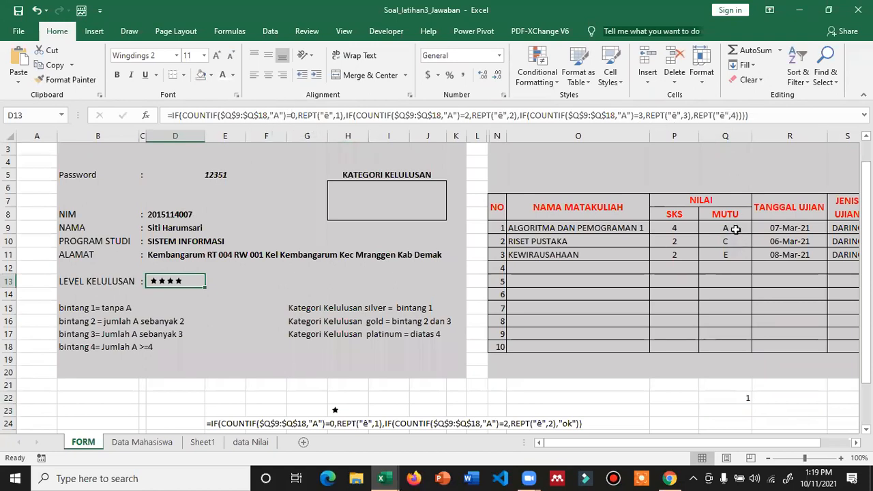
- Review the nested IF conditions and REPT parts of D13's star formula
click(294, 117)
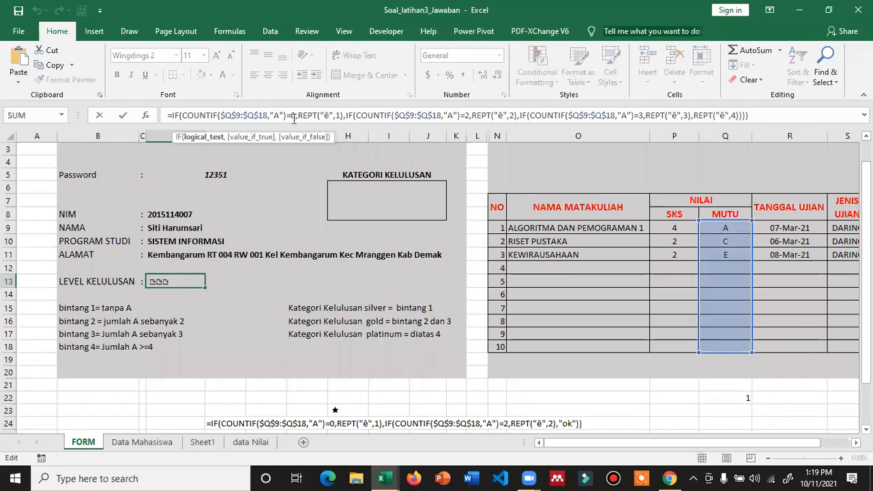
click(466, 115)
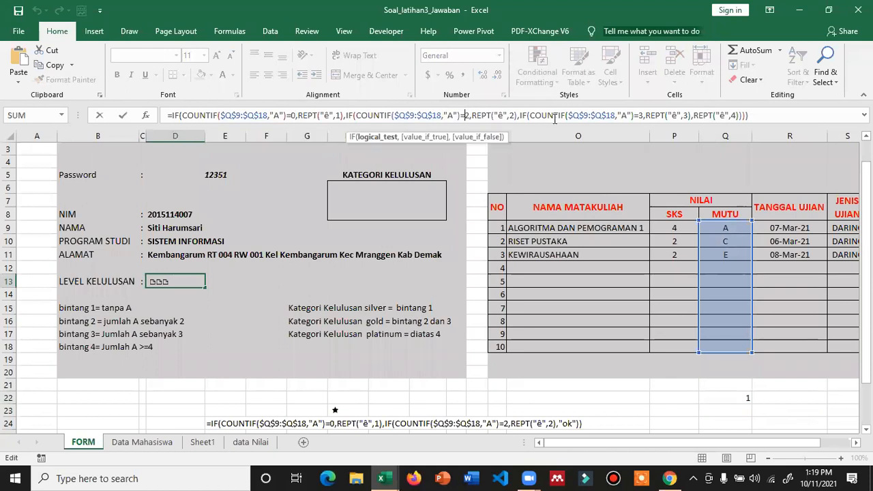
click(637, 114)
click(732, 114)
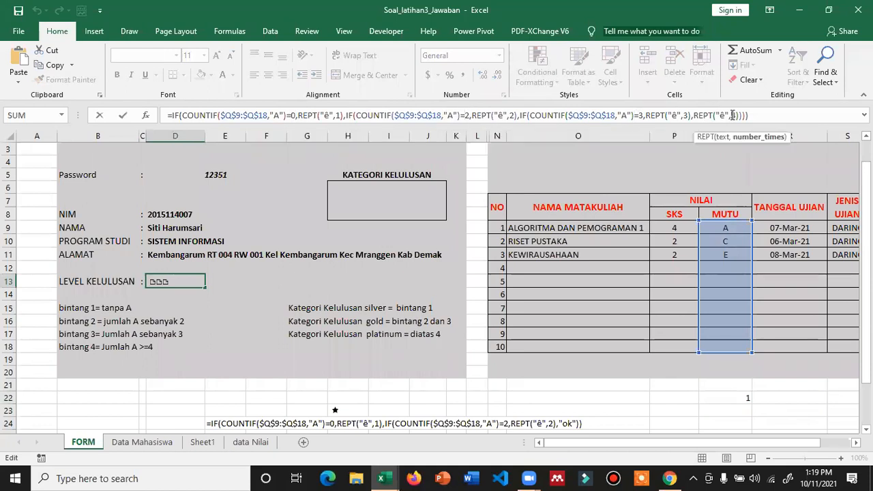
click(266, 115)
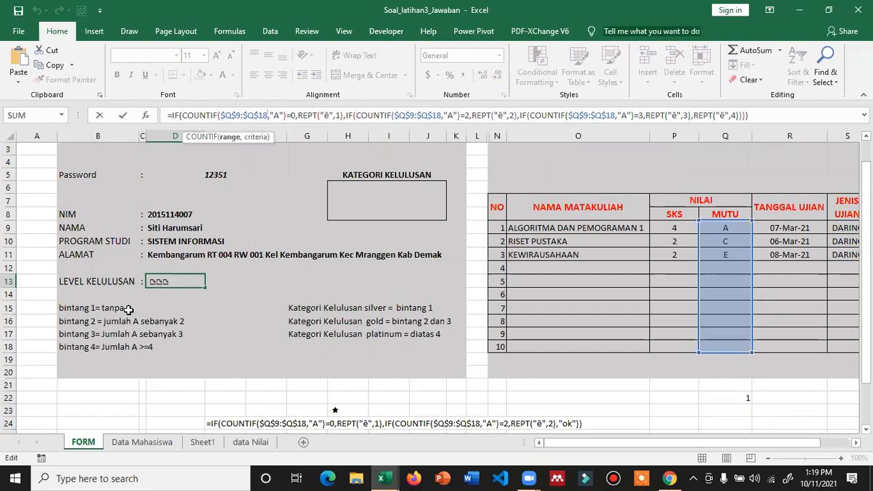
key(Escape)
- Make D13's first test OR(COUNTIF(...,"A")=0,COUNTIF(...,"A")=1) so zero or one A gives one star
click(182, 115)
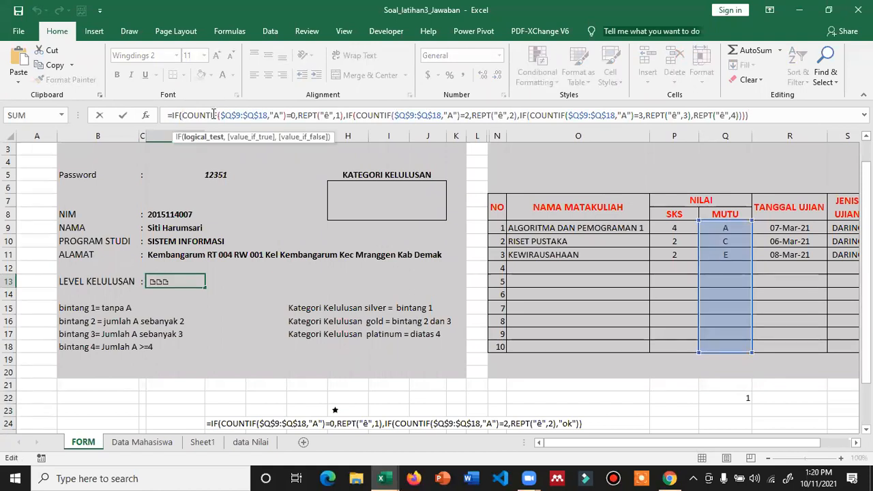
text(or)
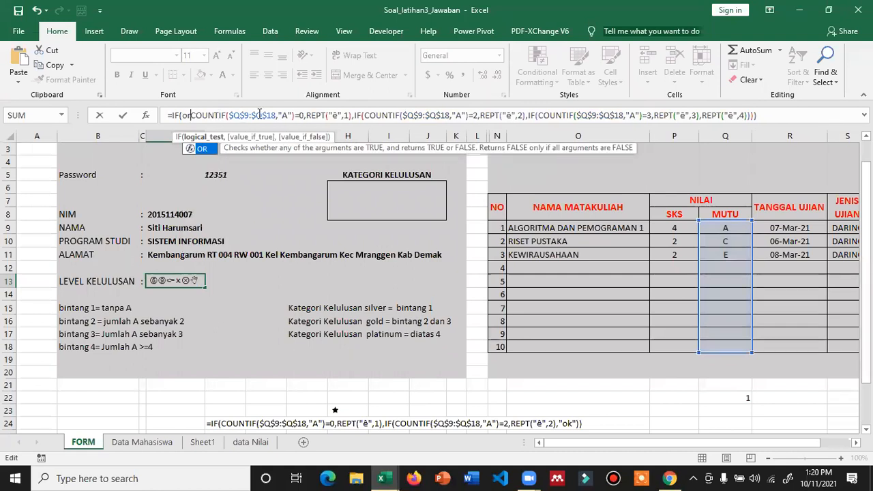
text(()
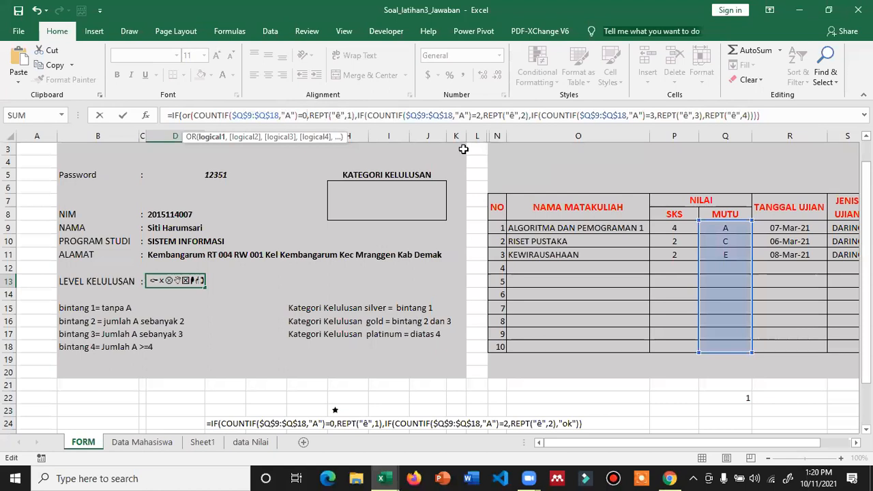
text(,)
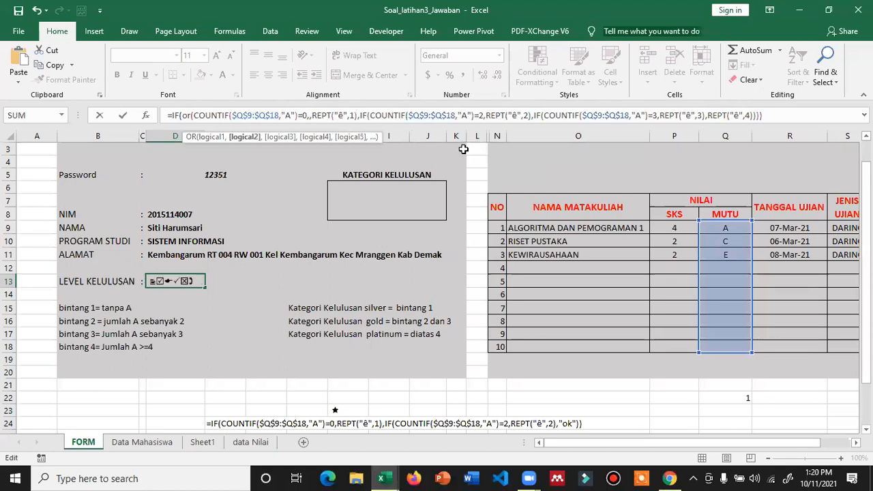
text(IF(COUNTIF($Q$9:$Q$18,"A"))
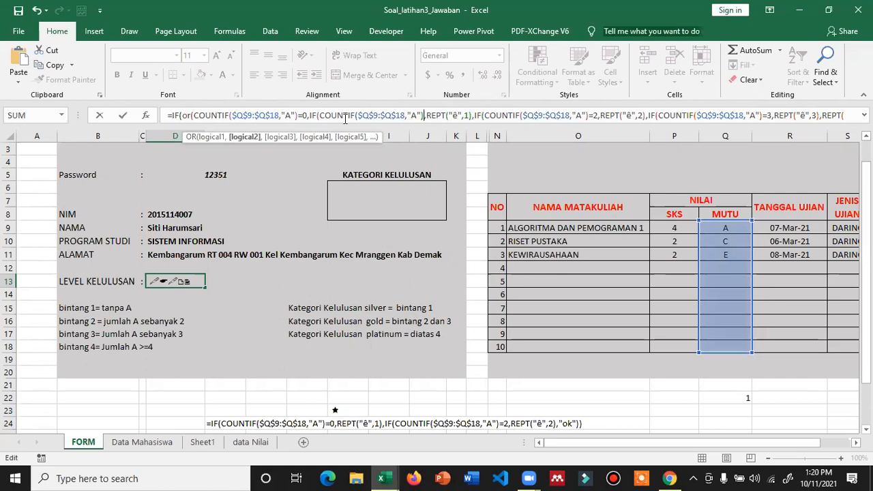
key(ctrl+z)
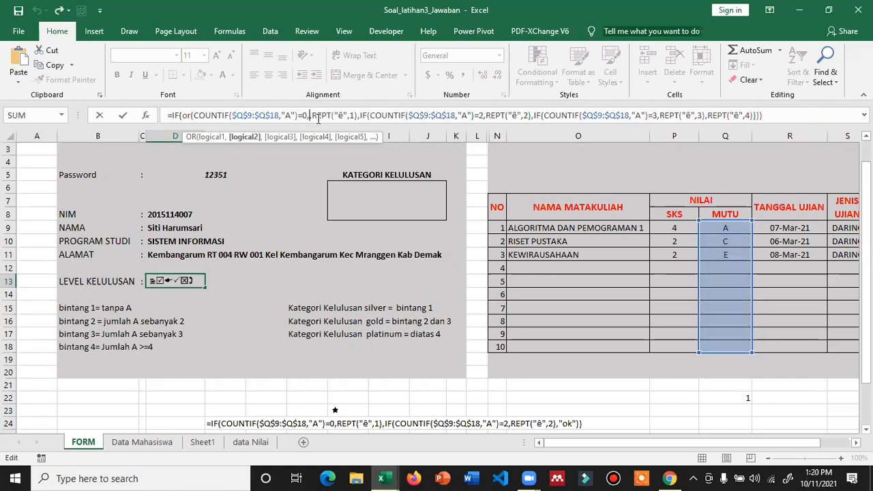
key(BackSpace)
key(BackSpace)
text(IF(COUNTIF($Q$9:$Q$18,"A"))
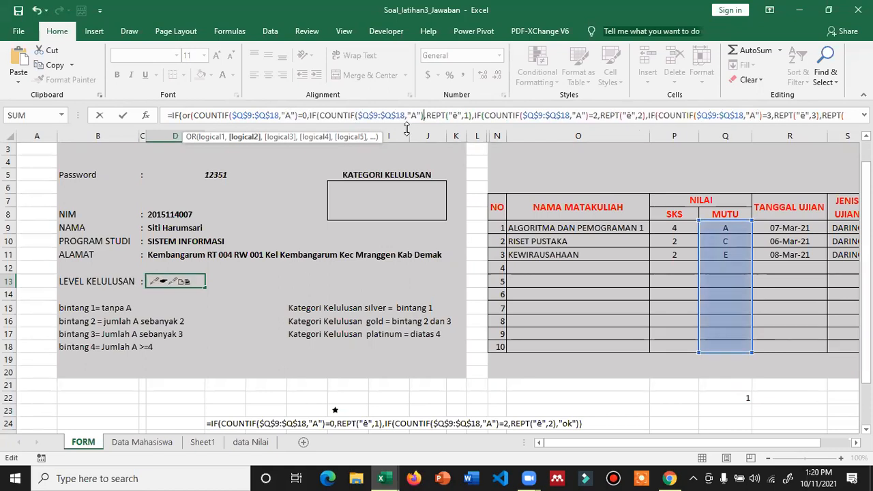
text(=1)
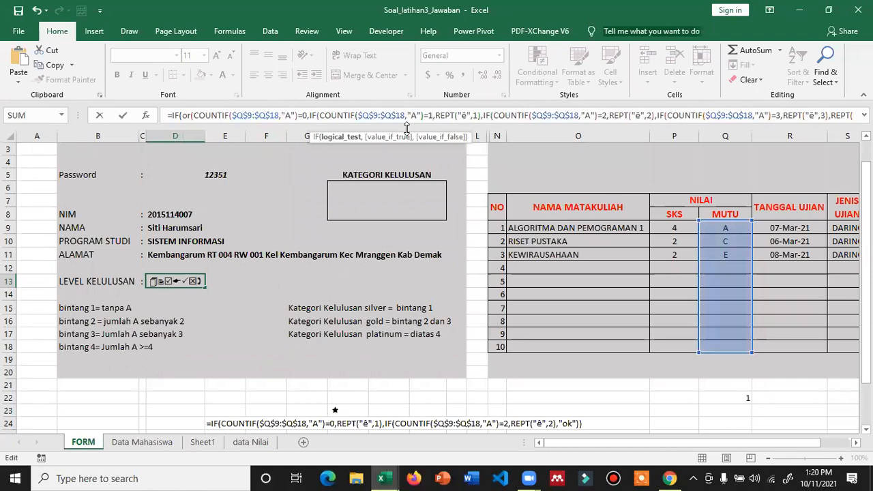
text())
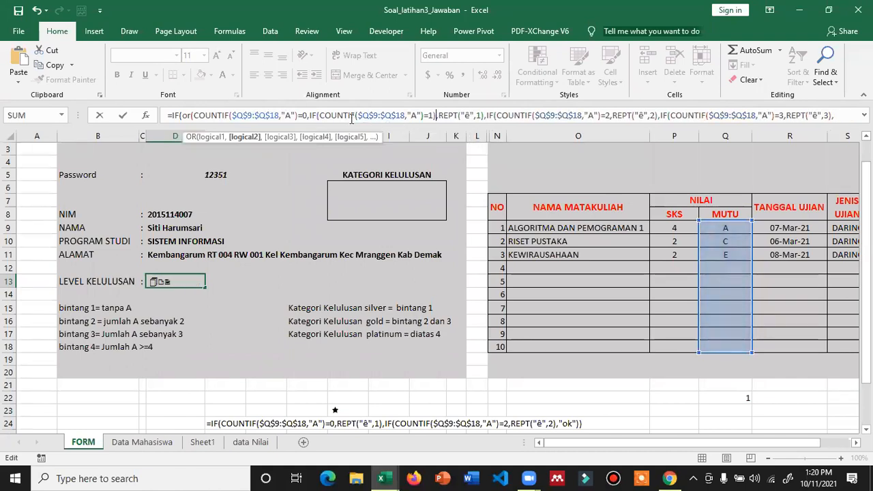
click(319, 114)
key(BackSpace)
key(BackSpace)
key(BackSpace)
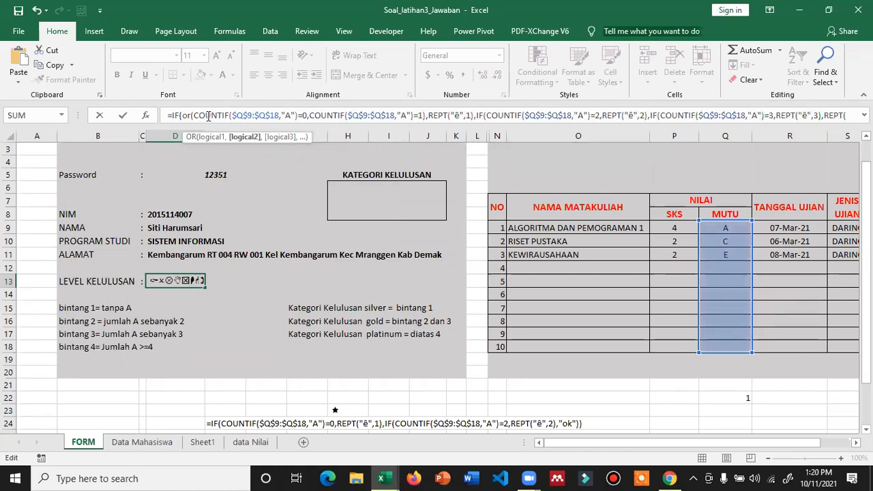
click(434, 115)
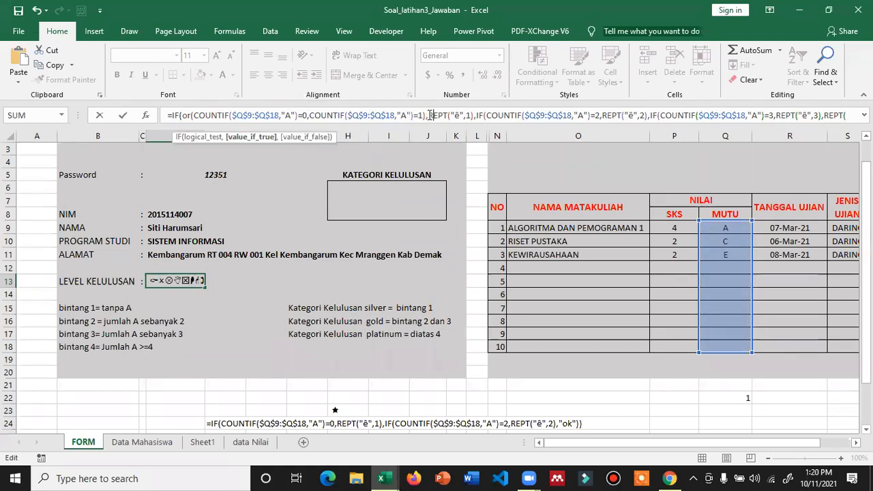
key(Return)
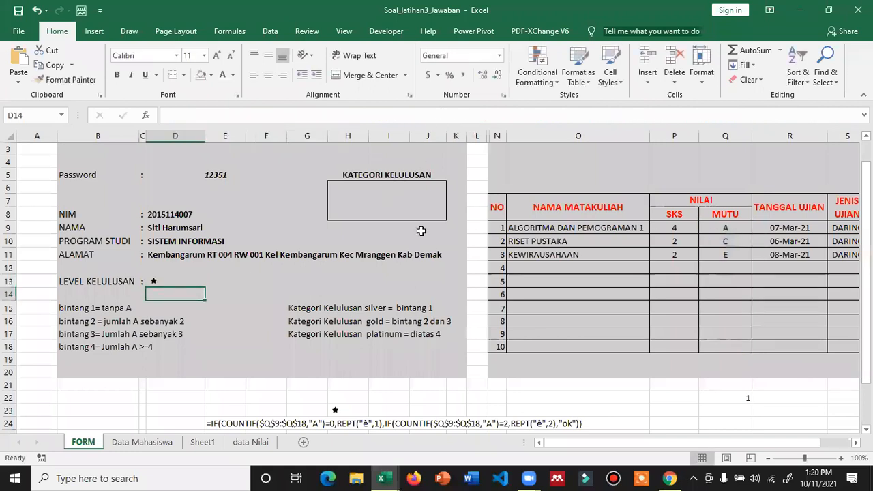
click(225, 175)
text(12352)
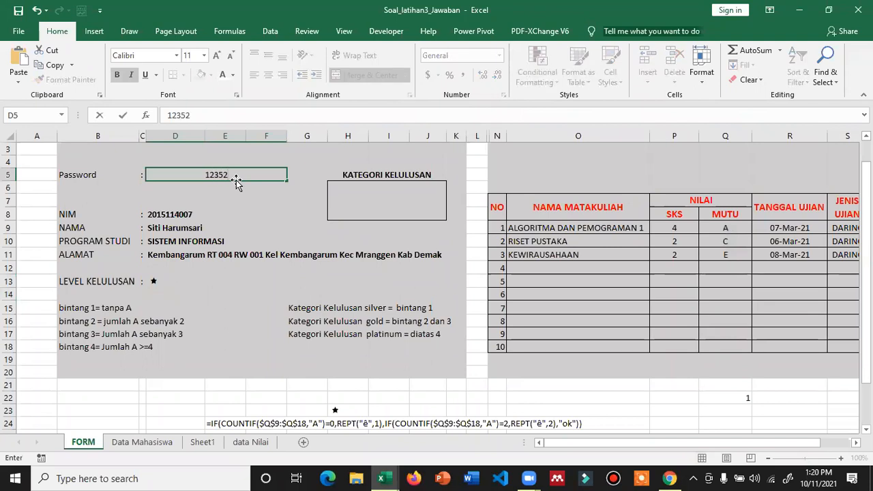
key(Return)
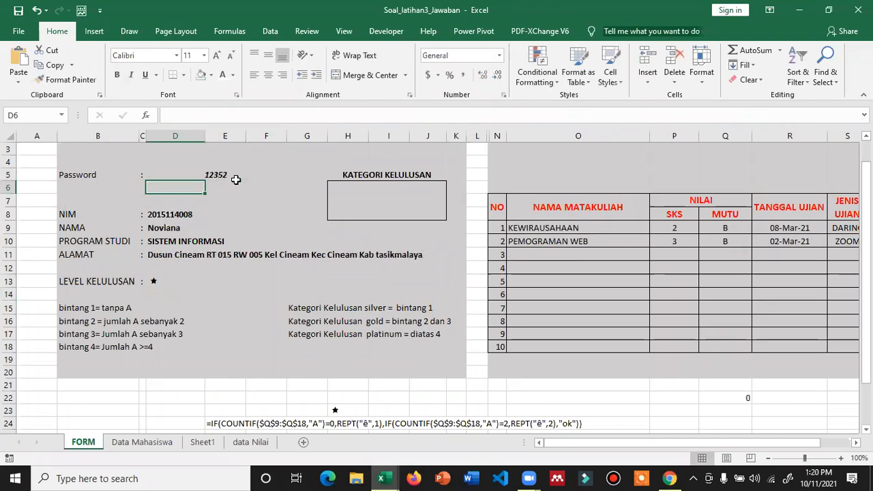
click(236, 180)
text(12353)
key(Return)
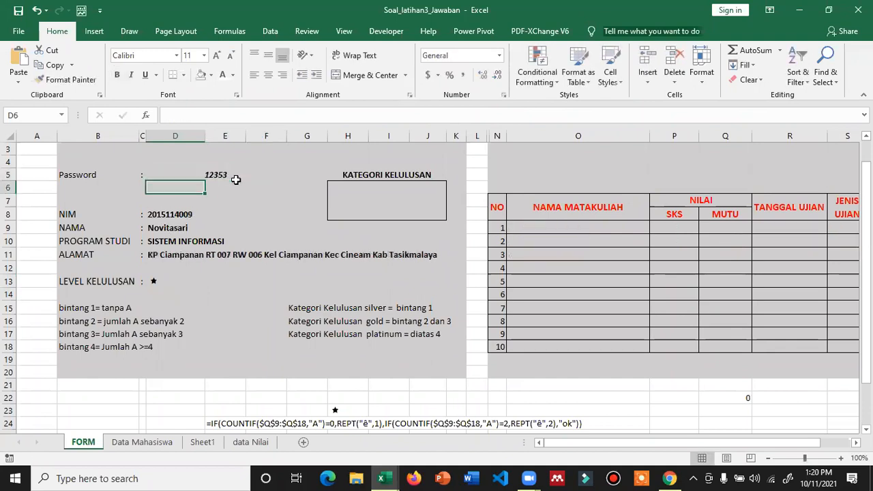
click(236, 179)
text(12355)
key(Return)
click(236, 180)
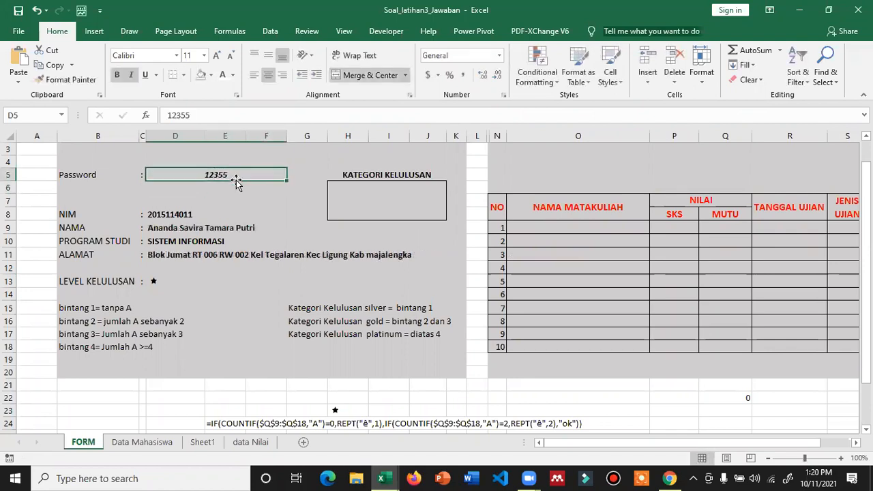
text(123)
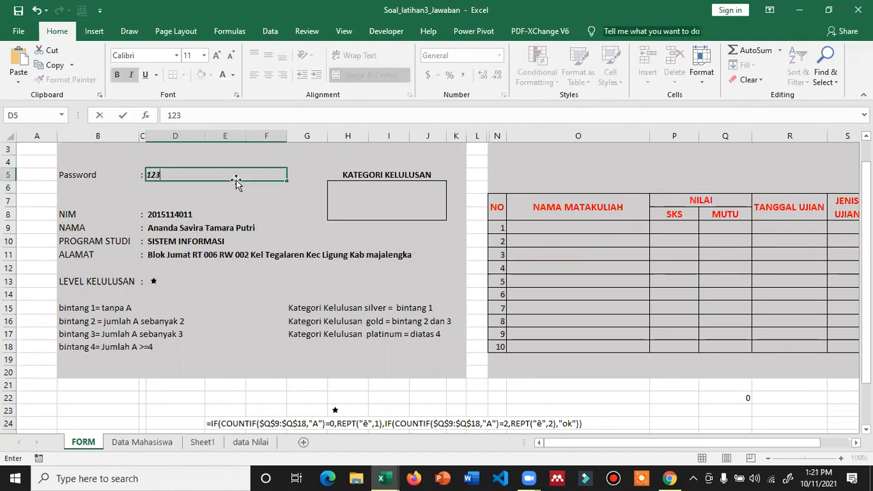
text(50)
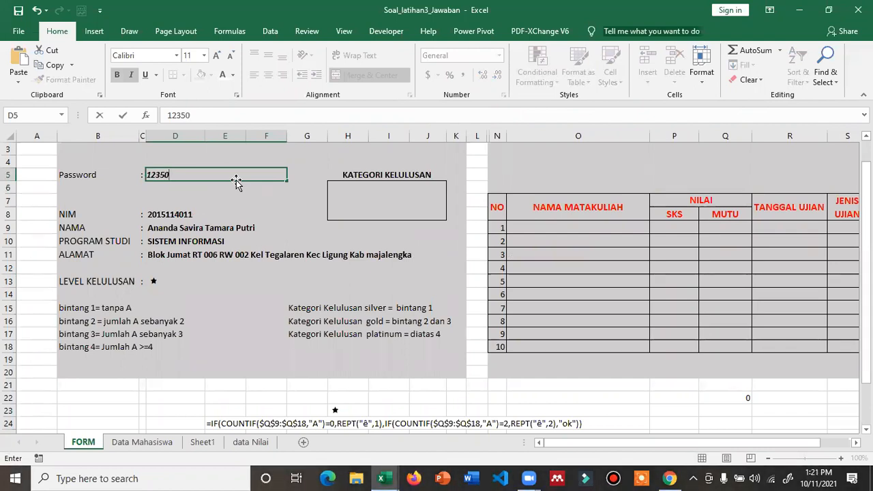
key(Return)
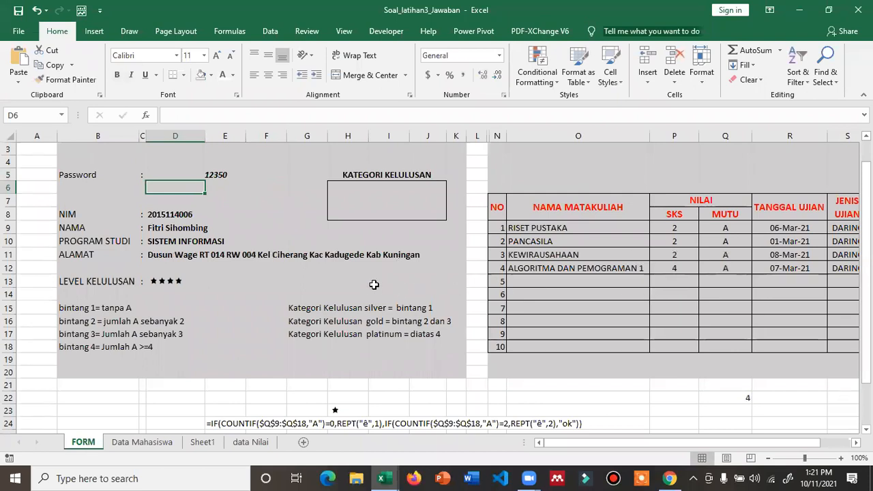
click(171, 284)
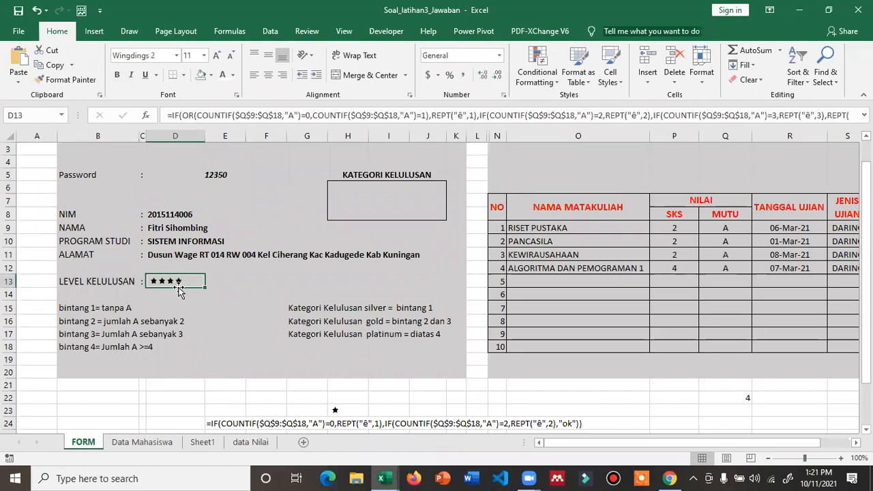
scroll(347, 394, down, 1)
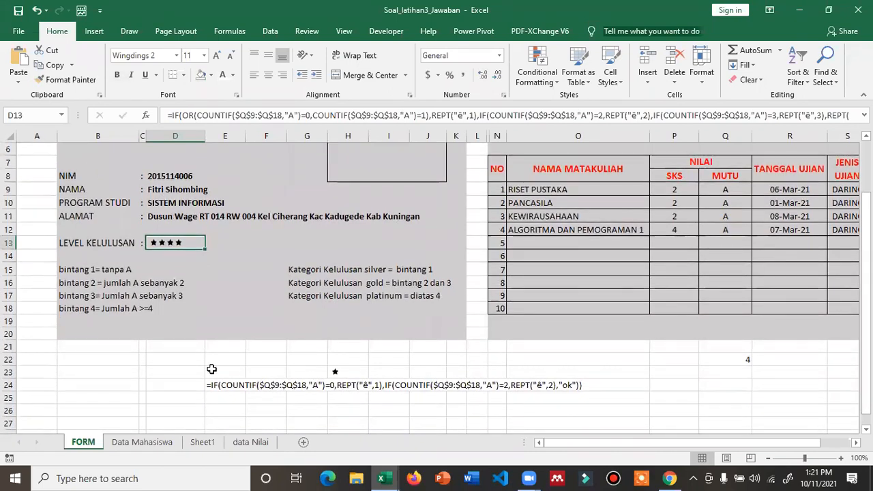
click(339, 372)
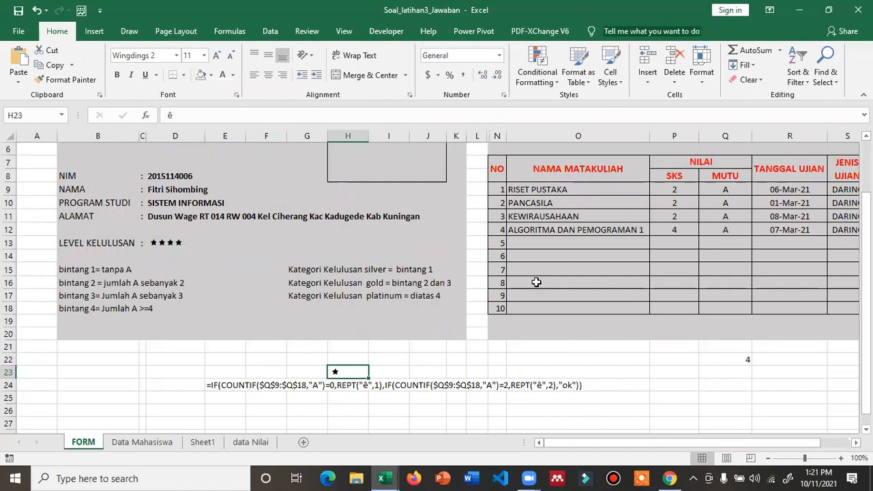
click(154, 237)
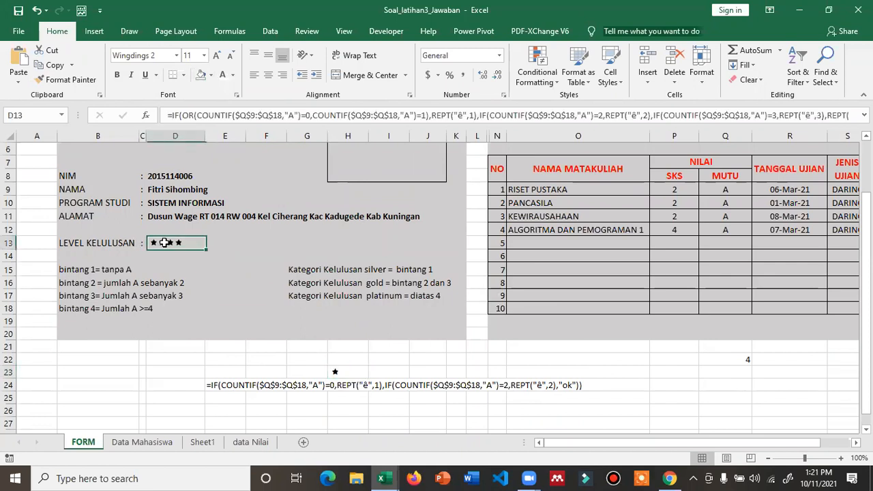
scroll(248, 263, up, 1)
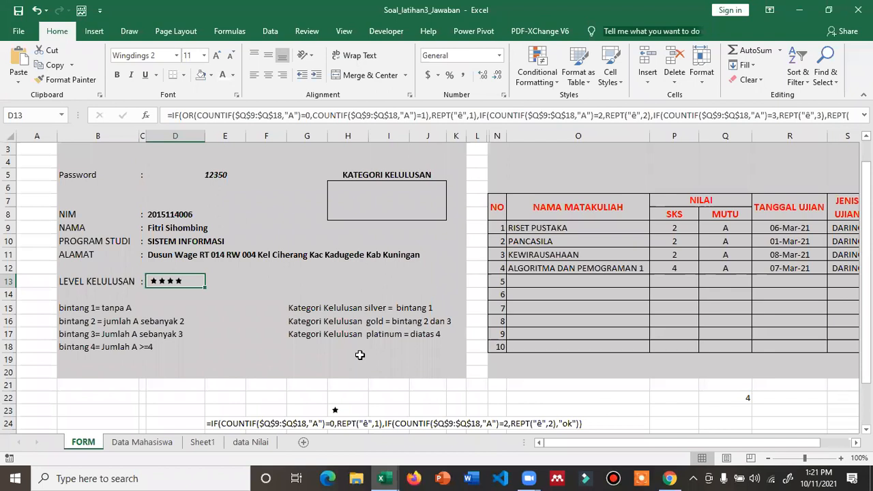
click(386, 207)
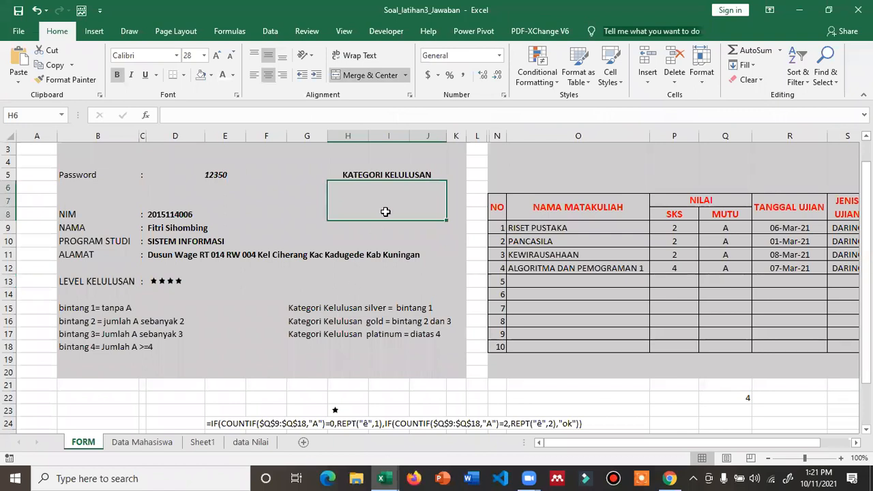
click(176, 283)
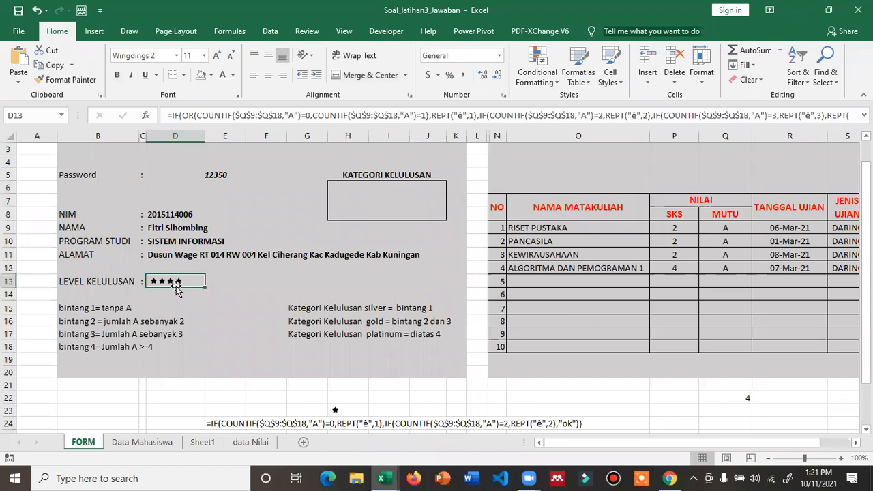
click(393, 97)
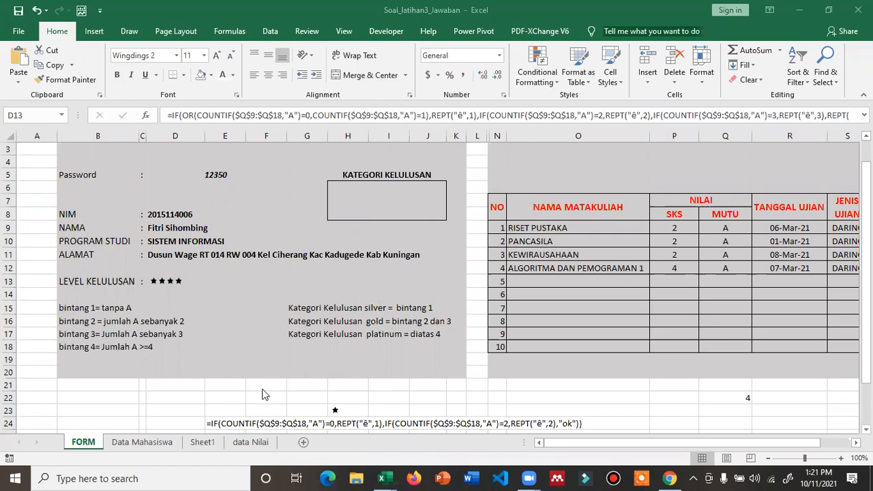
click(372, 397)
text(=count()
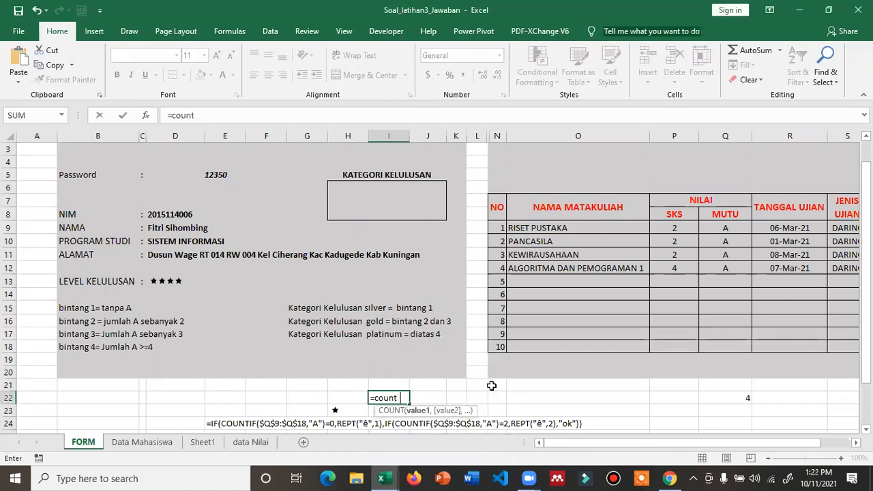
- Enter =COUNT(D13) in I22, note its 0 result, then clear I22
click(174, 282)
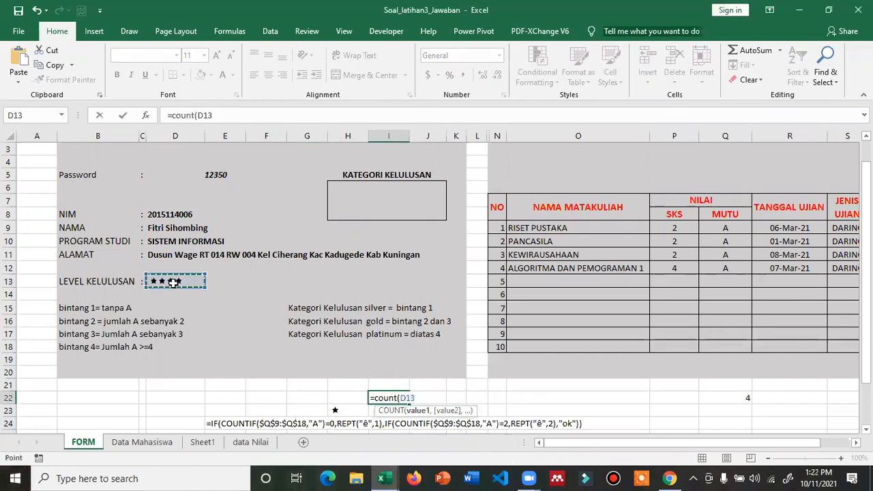
key(Return)
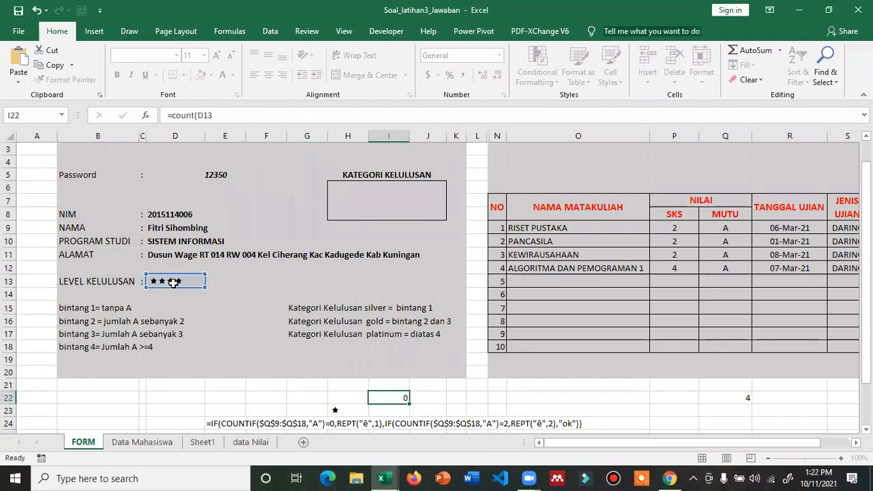
key(Up)
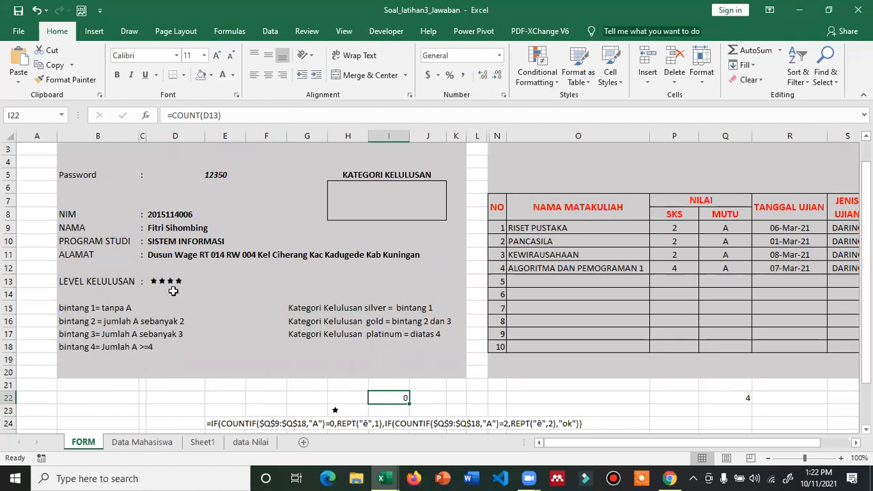
key(Delete)
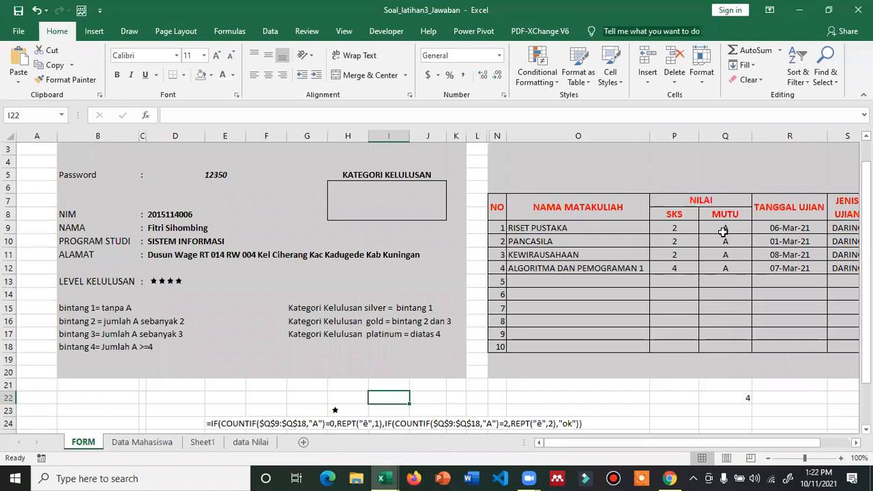
- Inspect D13's star formula, select the four A grades in Q9:Q12, then select box H6
click(168, 282)
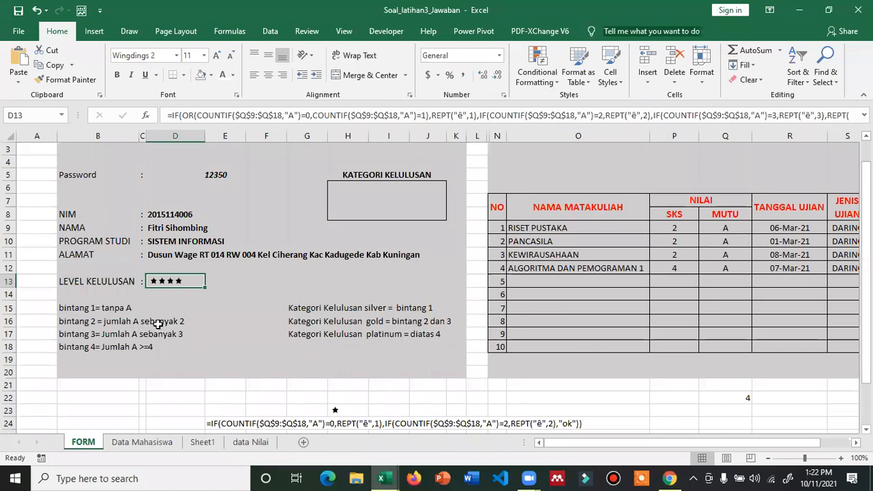
click(726, 228)
drag(726, 229, 727, 268)
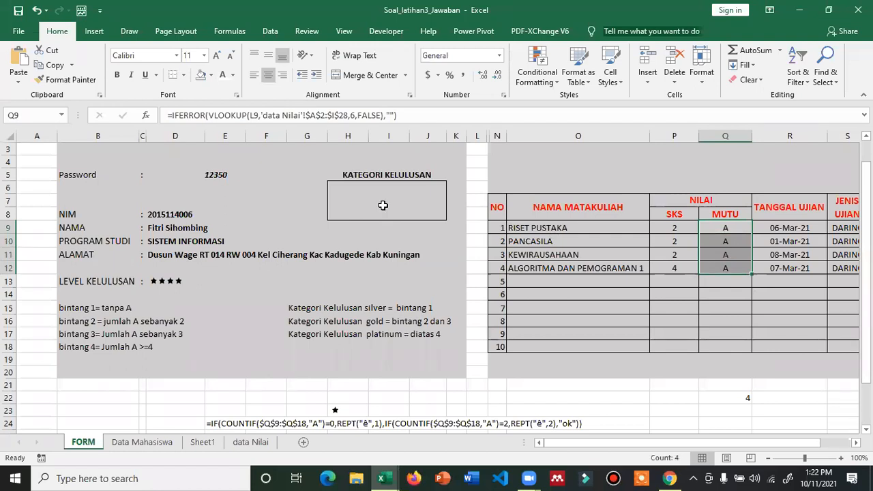
click(387, 208)
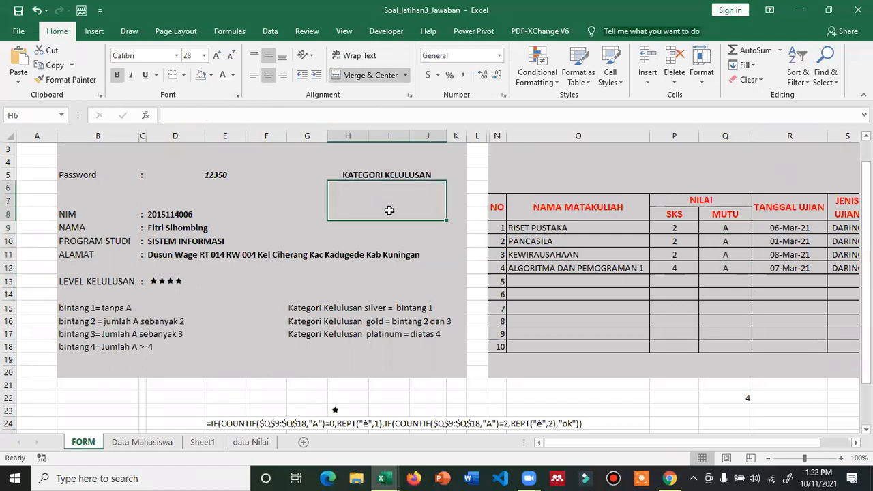
- In H6, start =IF(COUNTIF($Q$9:$Q$18,"A")=0 using F4 to make the MUTU range absolute
click(321, 116)
text(=i)
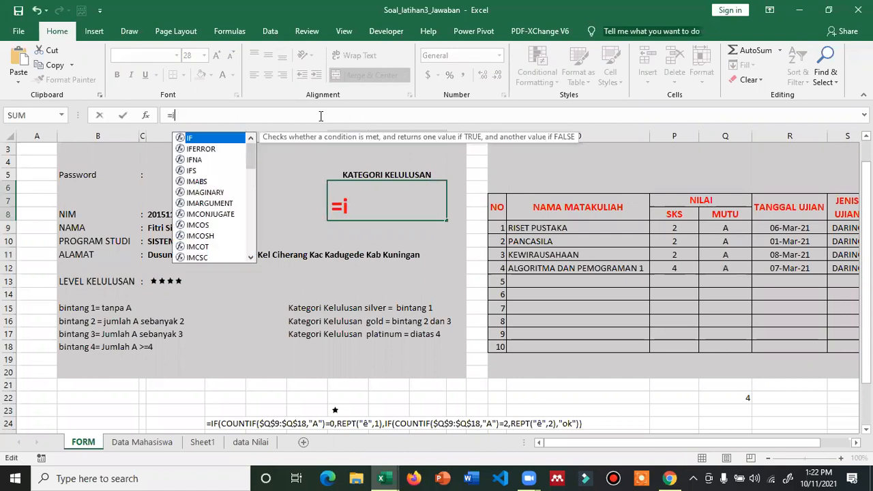
text(f()
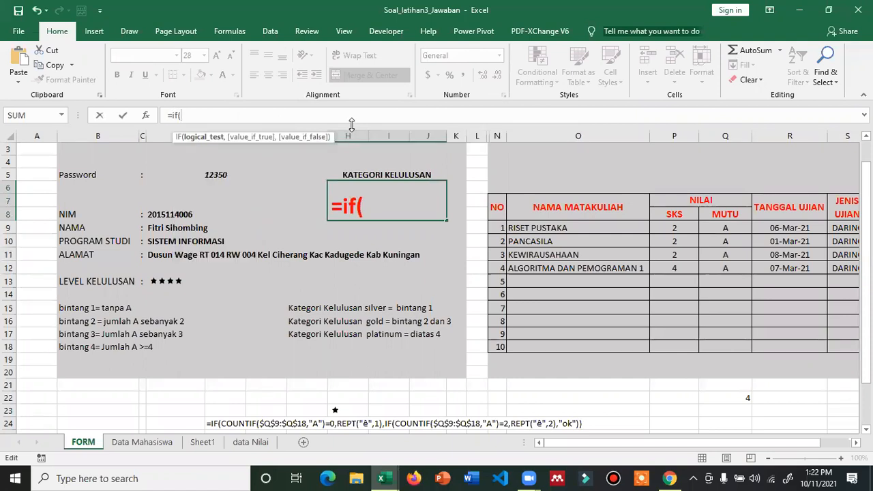
text(counti)
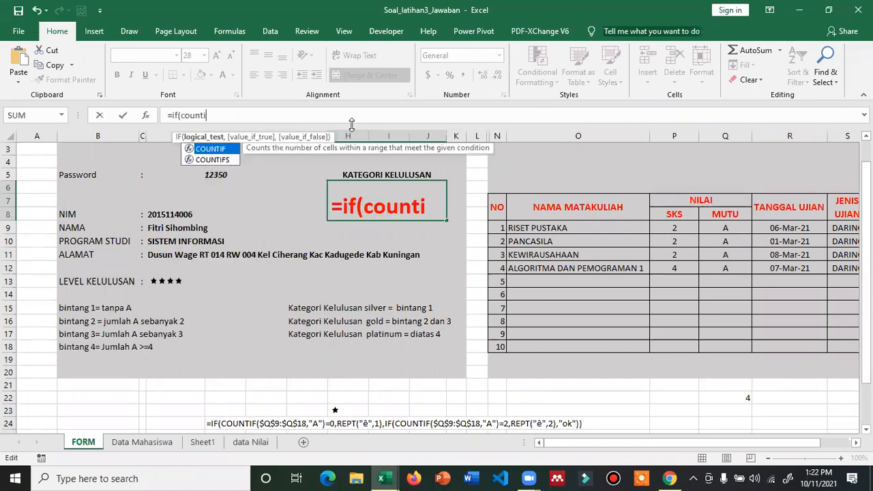
text(f)
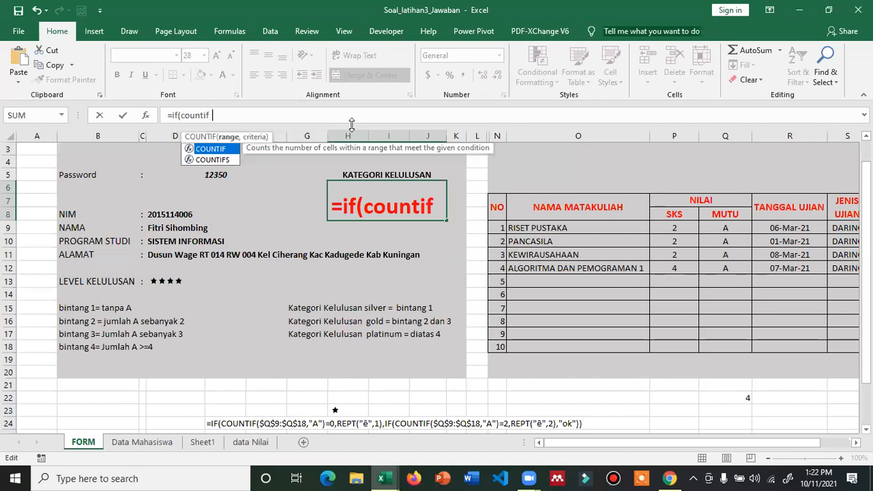
text(()
drag(727, 228, 723, 353)
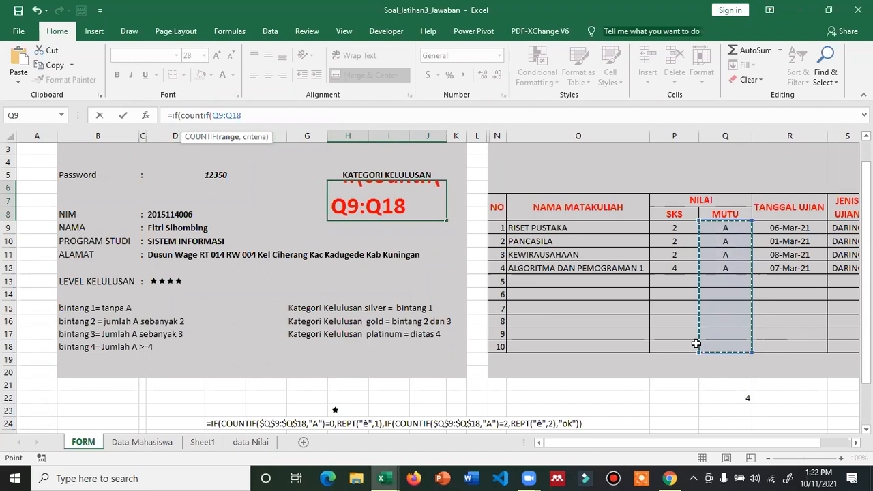
key(F4)
text(,)
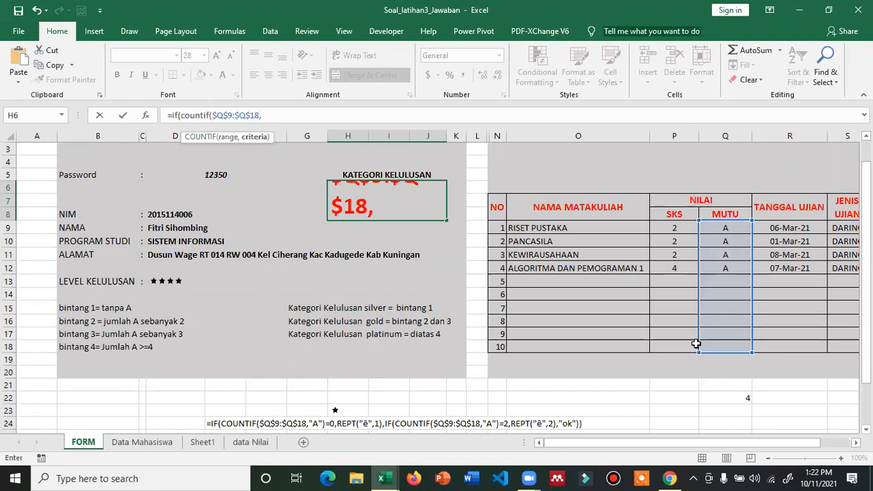
text("A"))
key(BackSpace)
key(BackSpace)
key(BackSpace)
text("A")
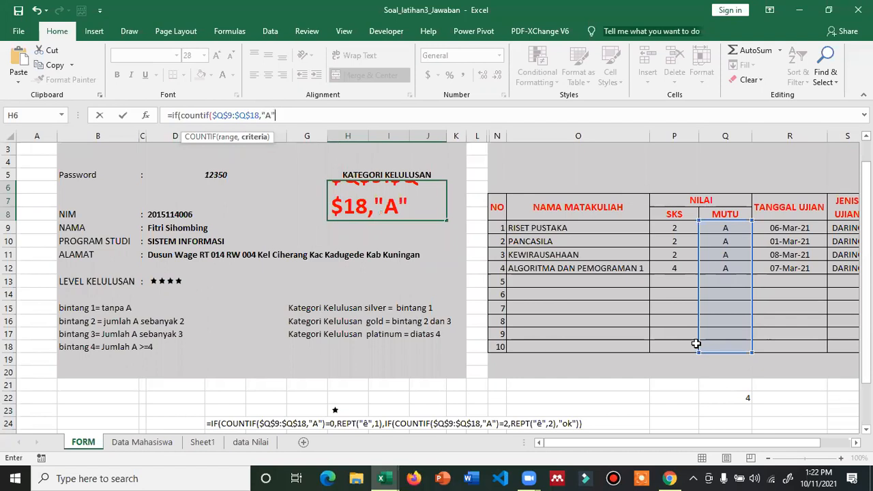
text()=)
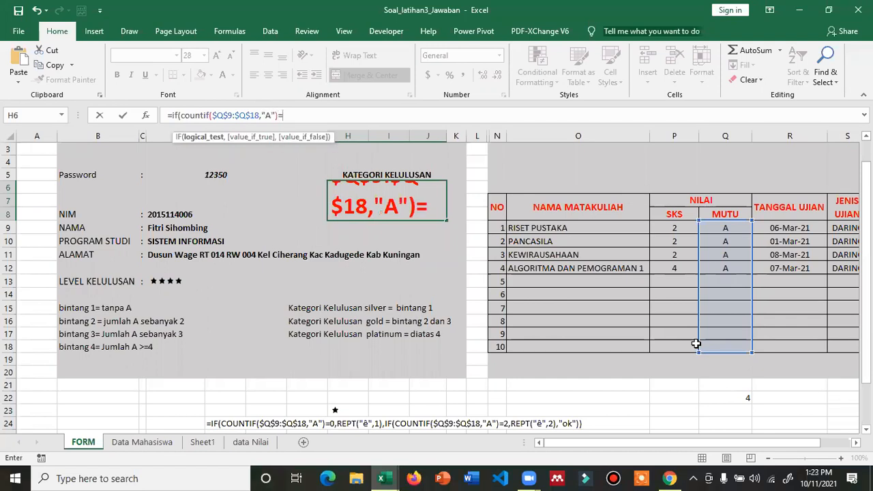
text(0,)
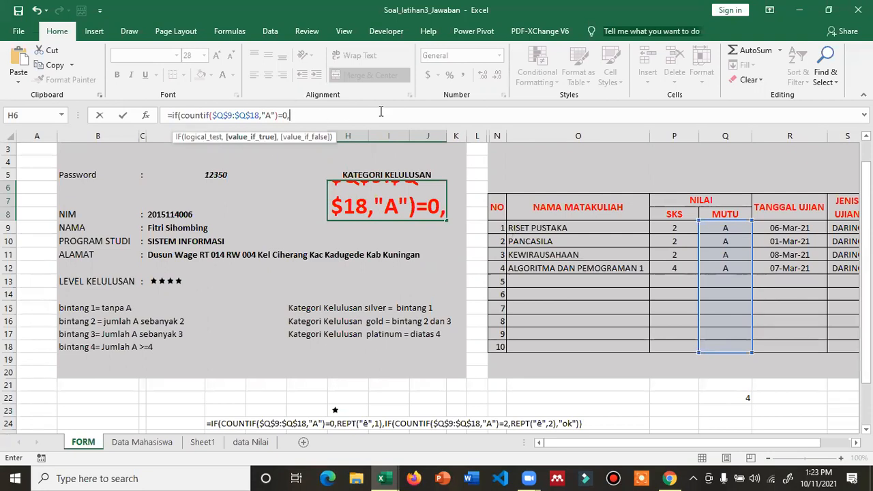
text(")
text(S)
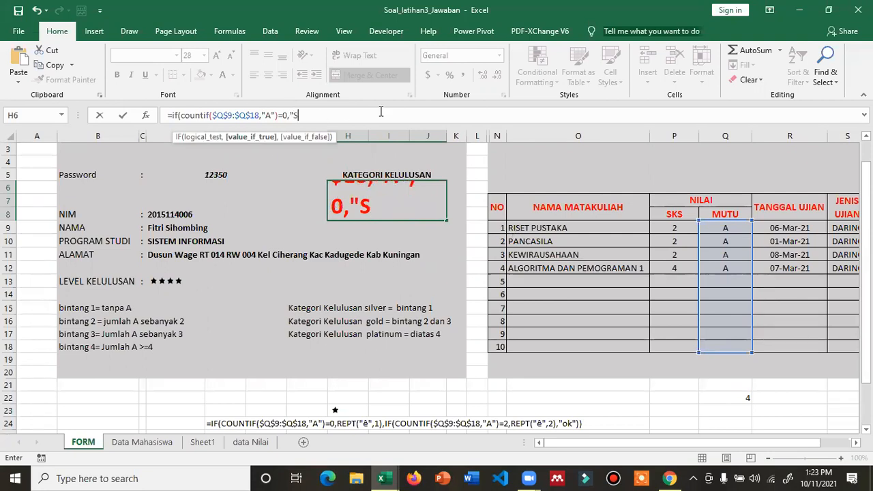
text(ILVER",)
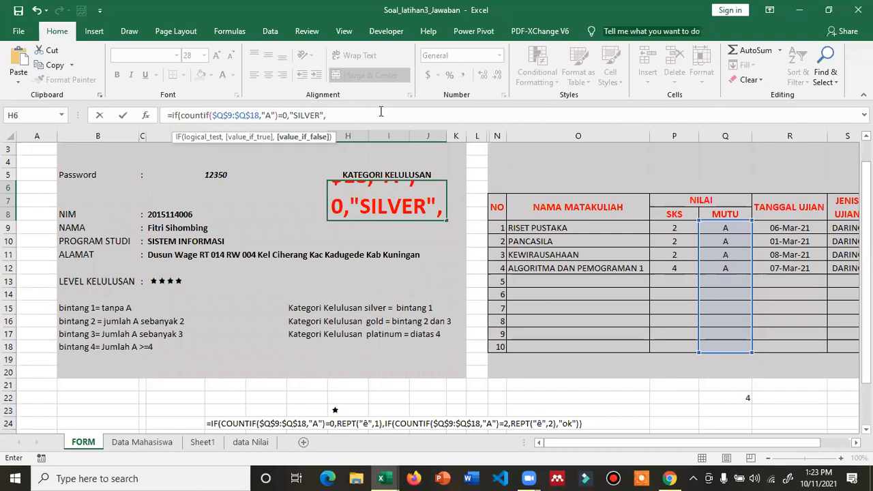
- Finish the formula with "SILVER","GOLD" results, fixing stray parentheses, and commit it
text(")
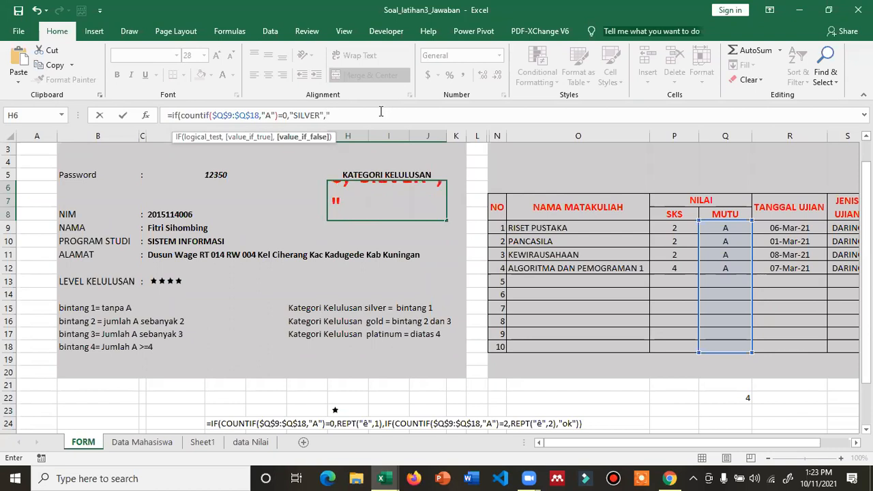
text(GOLD))
key(BackSpace)
text("))
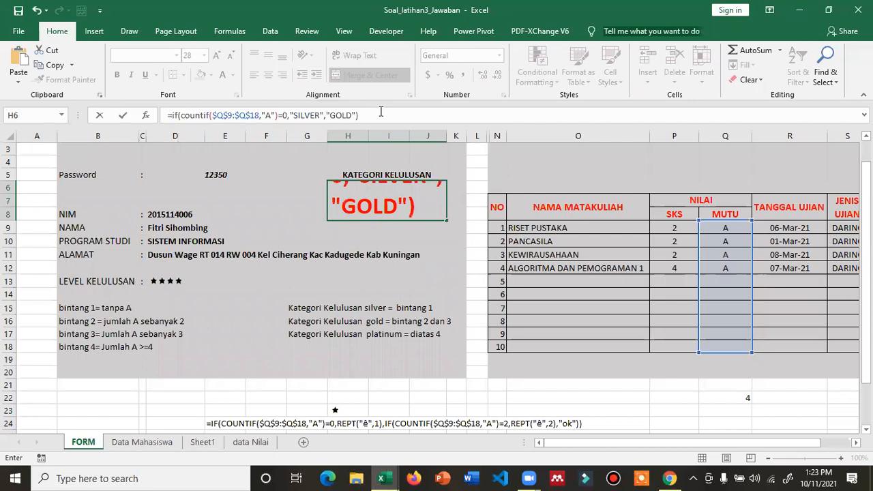
key(BackSpace)
text())
key(BackSpace)
text(,)
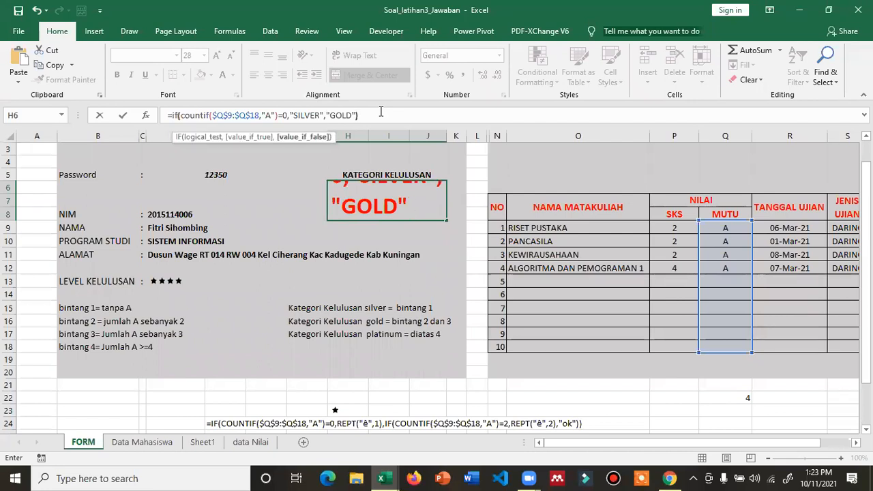
text())
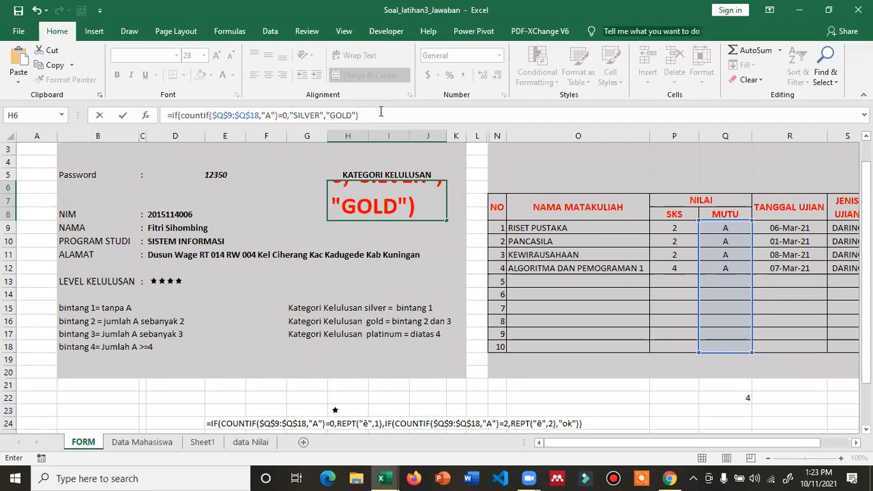
key(Return)
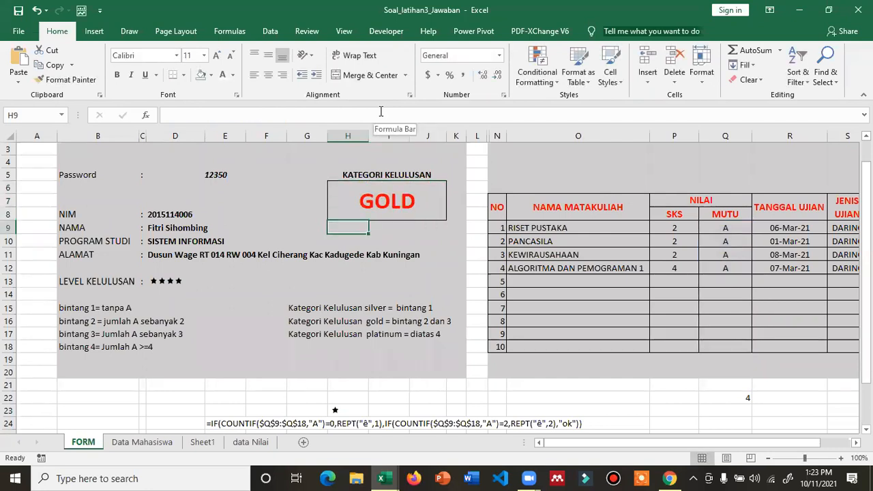
- Enter passwords 12345, then 12346, in D5 to load a B-only student categorised SILVER
click(368, 200)
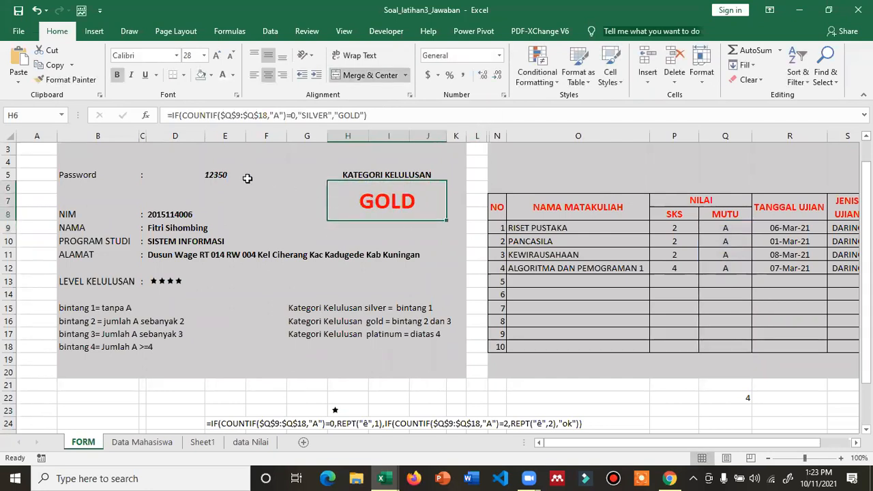
click(243, 176)
text(1234)
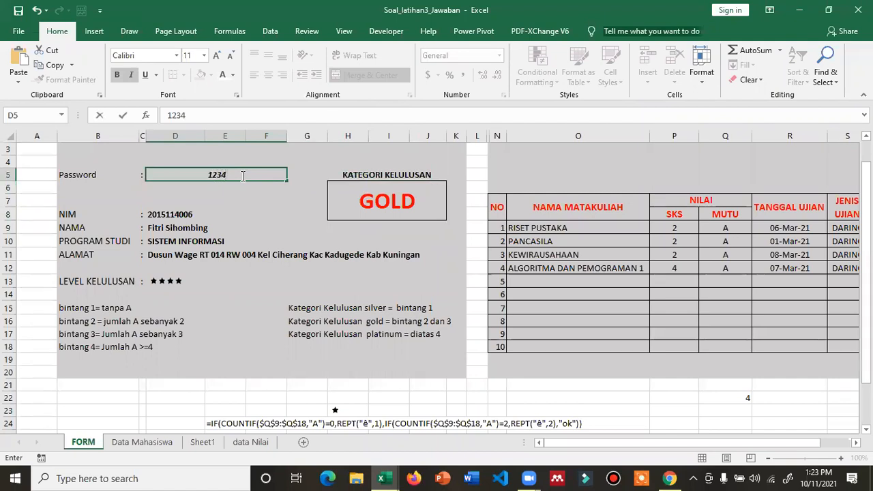
text(5)
key(Return)
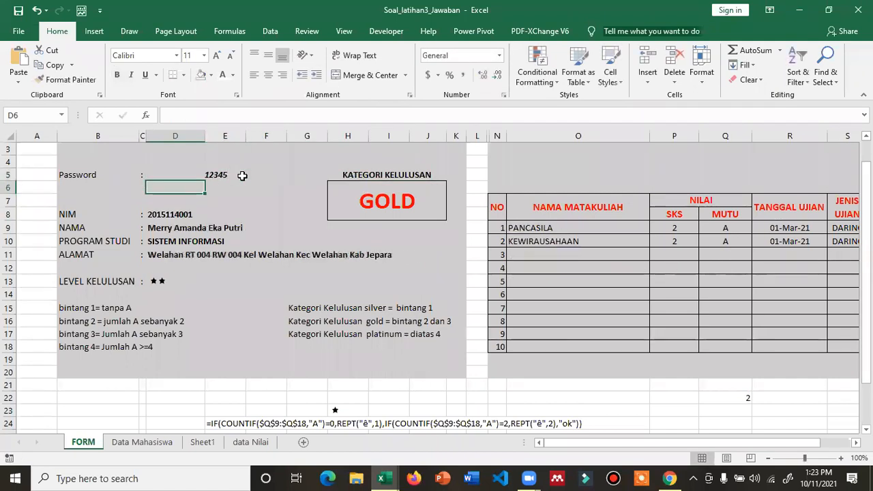
click(242, 176)
text(123)
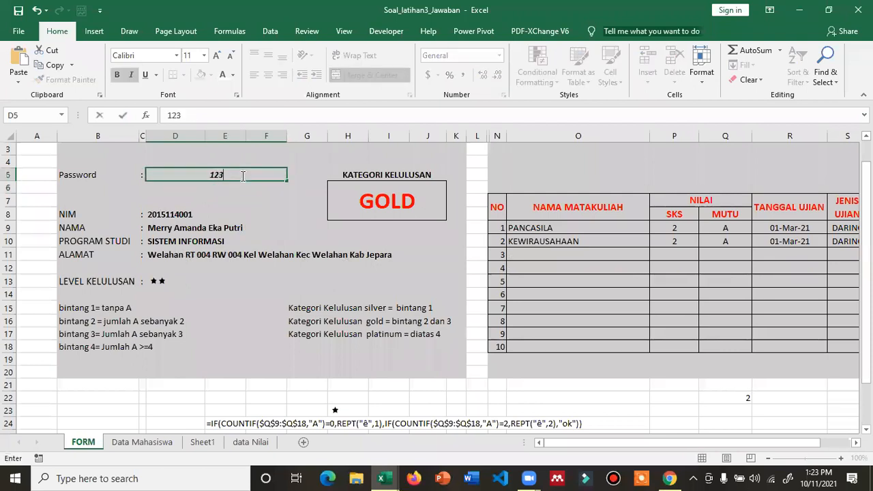
text(46)
key(Return)
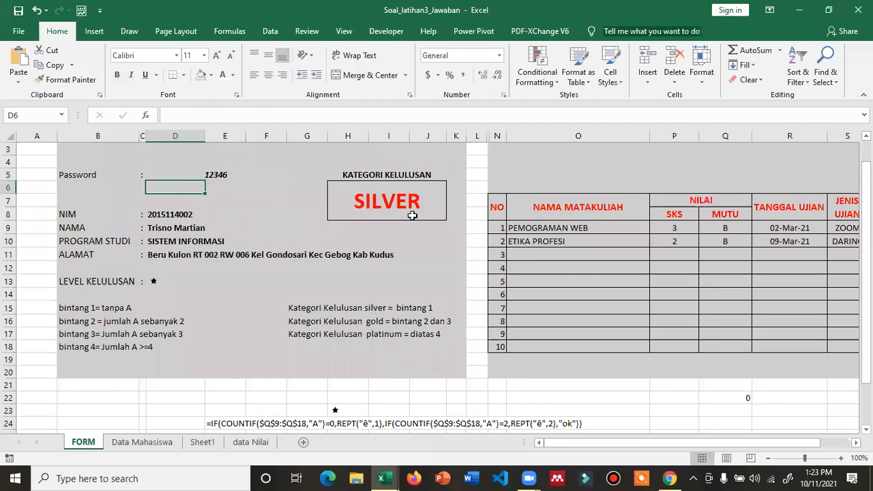
click(397, 204)
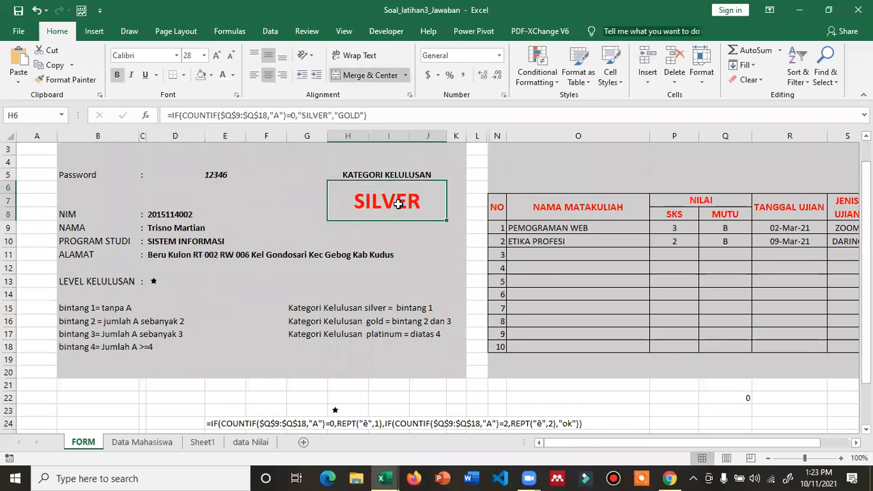
- Wrap H6's COUNTIF(...)=0 condition inside an OR( function
click(285, 115)
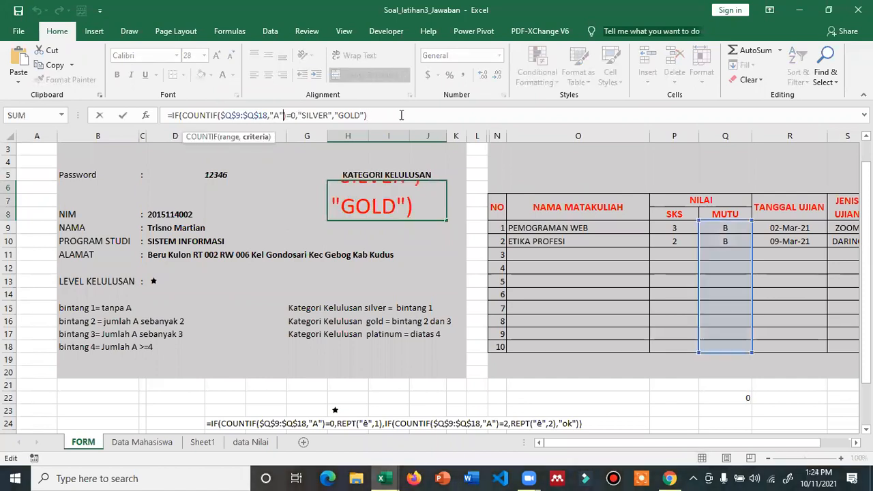
key(Left)
key(Left)
key(Left)
key(Left)
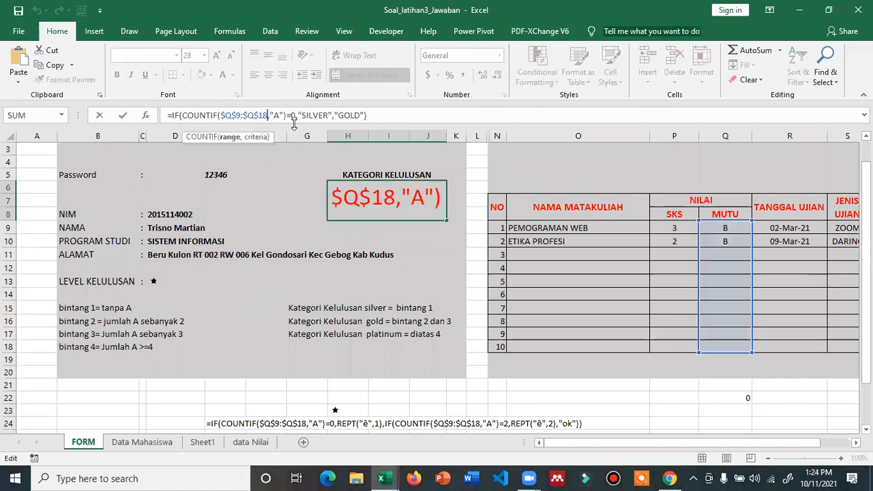
click(183, 115)
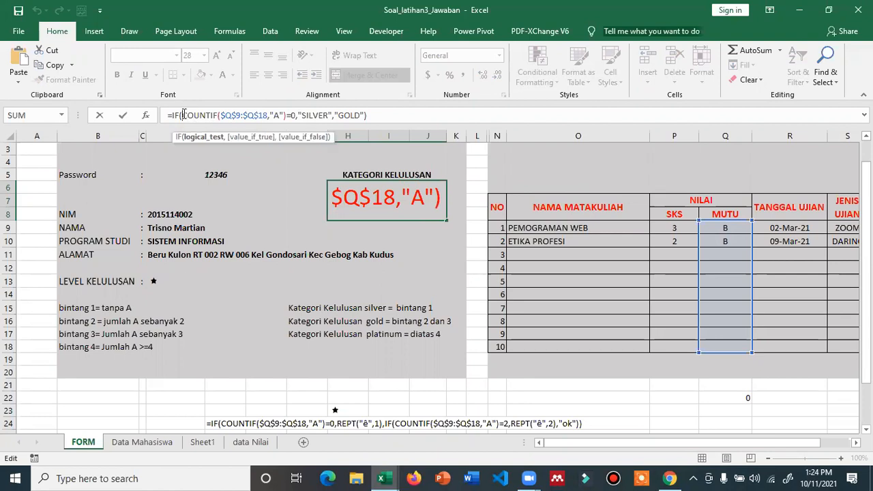
key(shift+Right)
key(shift+Right)
key(shift+Right)
key(shift+Right)
key(shift+Right)
key(shift+Right)
key(shift+Right)
key(shift+Right)
key(shift+Right)
key(shift+Right)
key(shift+Right)
key(shift+Right)
key(shift+Right)
key(shift+Right)
key(shift+Right)
key(shift+Right)
key(shift+Right)
key(shift+Right)
key(shift+Right)
key(shift+Right)
key(ctrl+c)
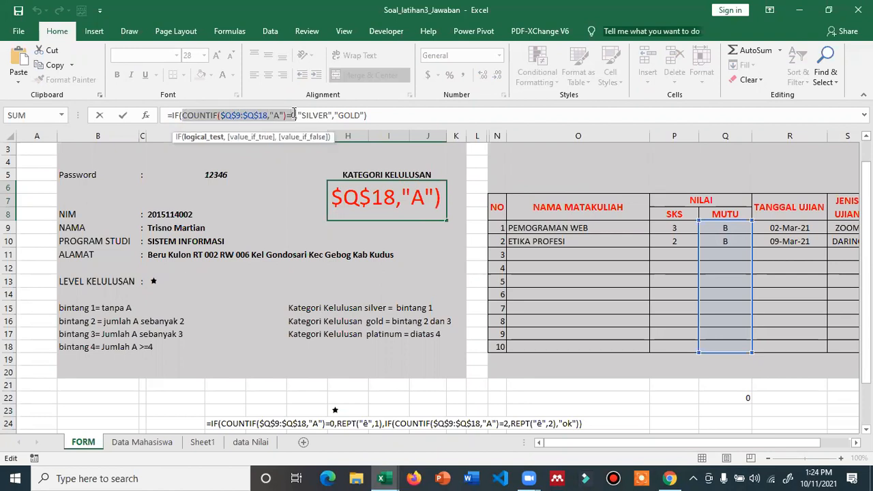
key(Left)
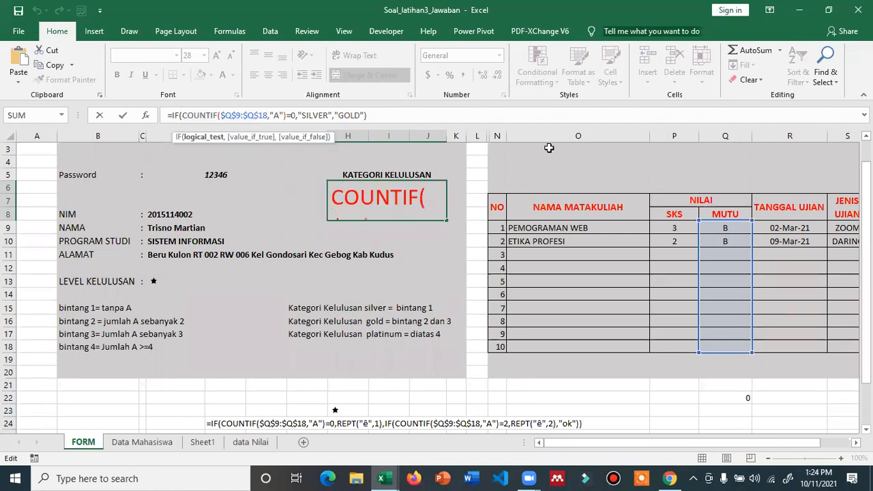
text(or()
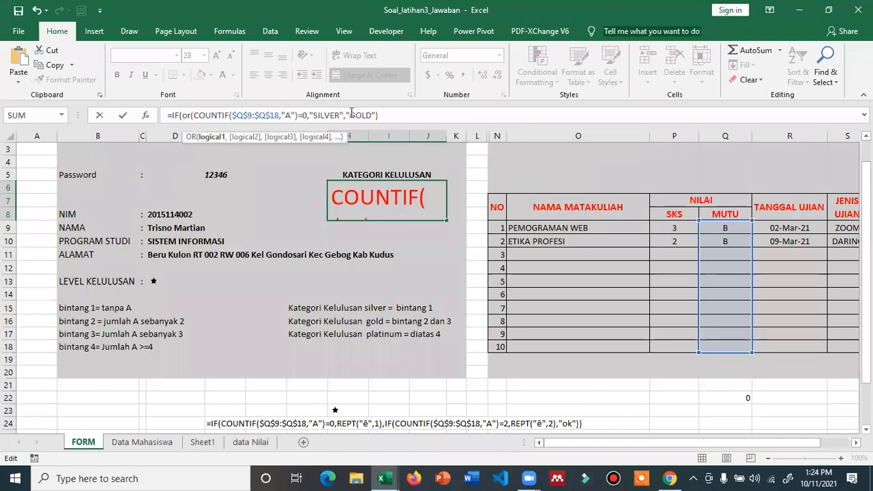
- Add a second COUNTIF($Q$9:$Q$18,"A")=1 condition to the OR and commit the formula
click(308, 115)
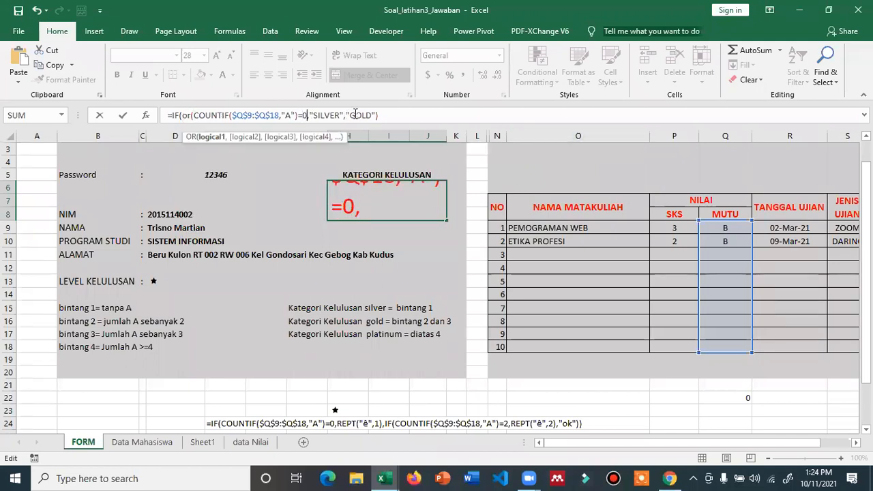
text(,)
key(ctrl+v)
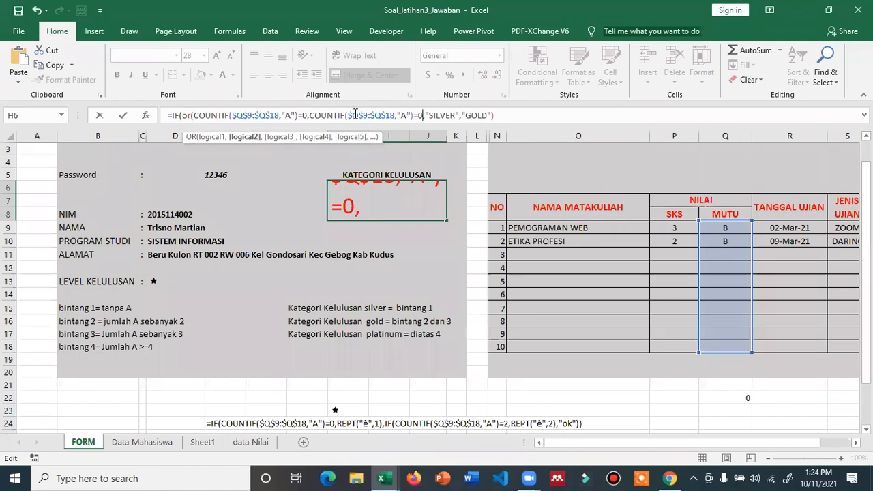
key(BackSpace)
text(2)
key(BackSpace)
text(1))
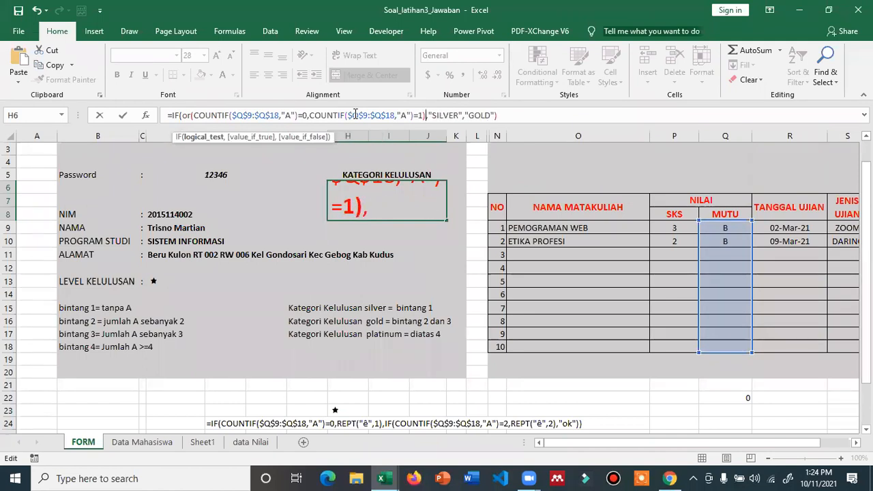
key(Return)
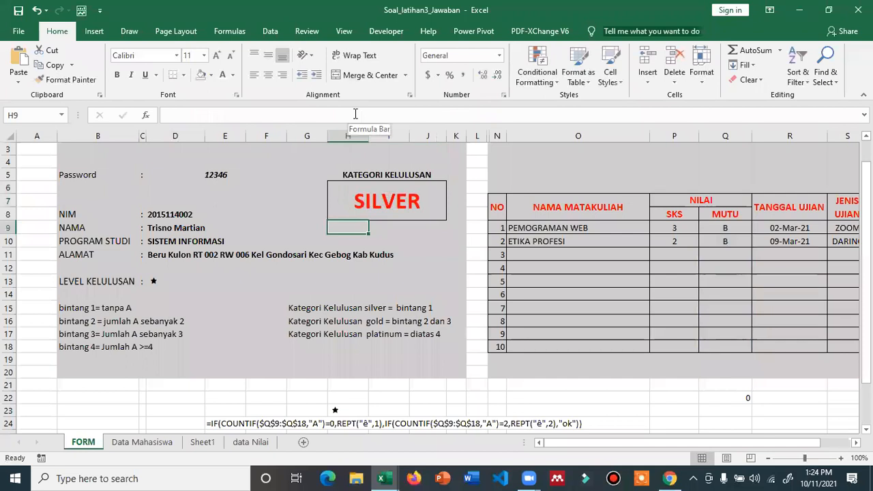
key(Up)
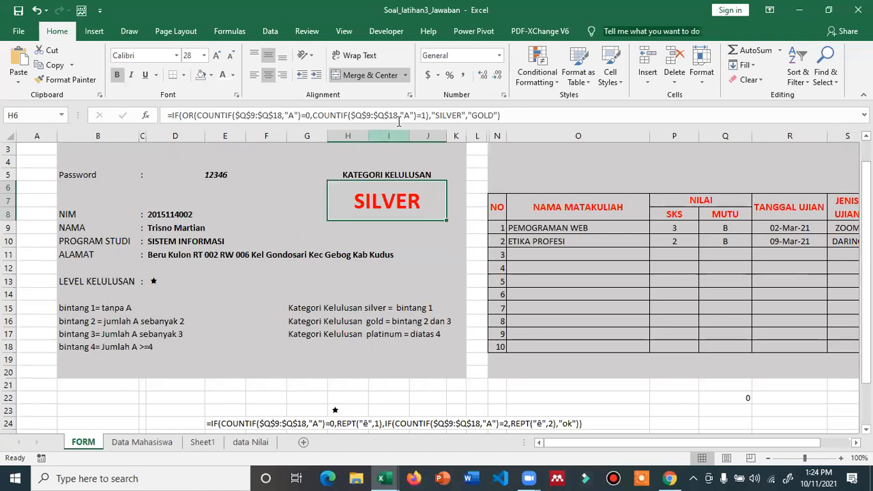
- Replace H6's "GOLD" ending with a pasted copy of the IF(OR(...) condition
click(431, 115)
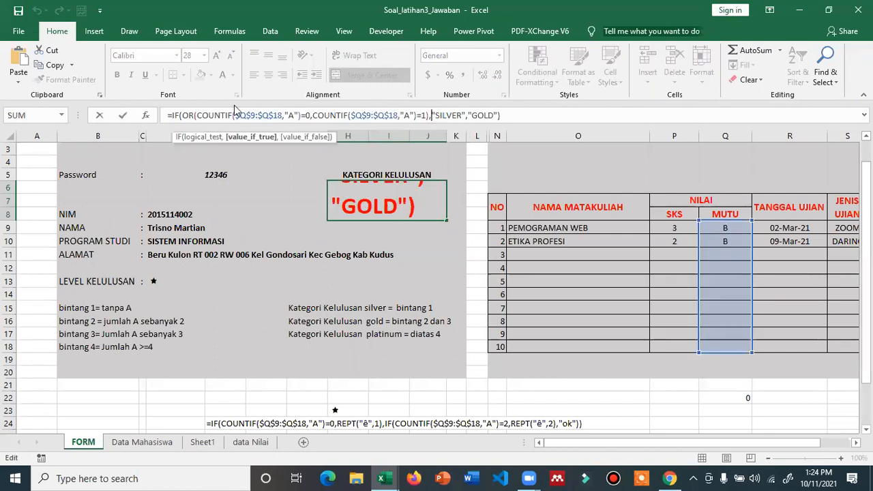
click(172, 115)
drag(172, 115, 429, 115)
key(ctrl+c)
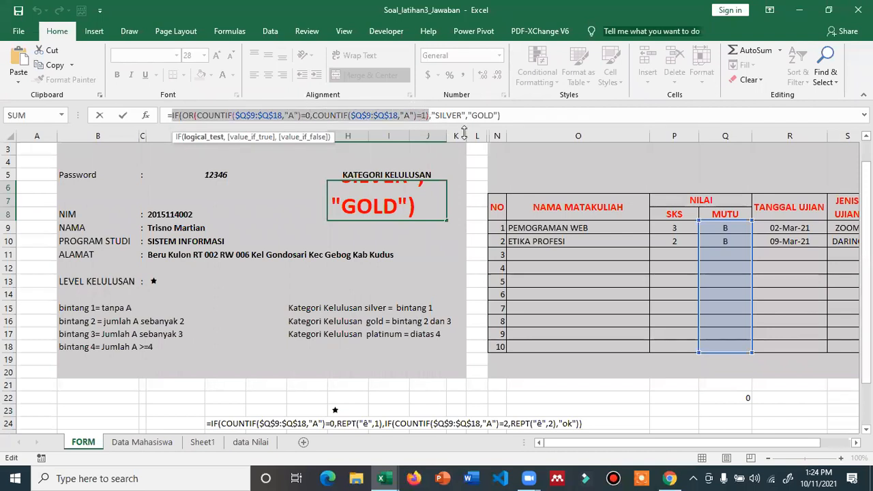
drag(470, 115, 585, 112)
key(BackSpace)
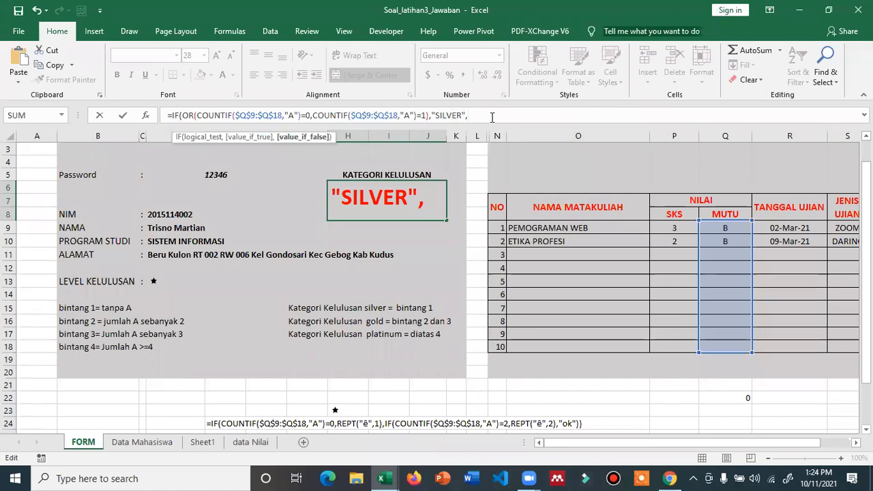
key(ctrl+v)
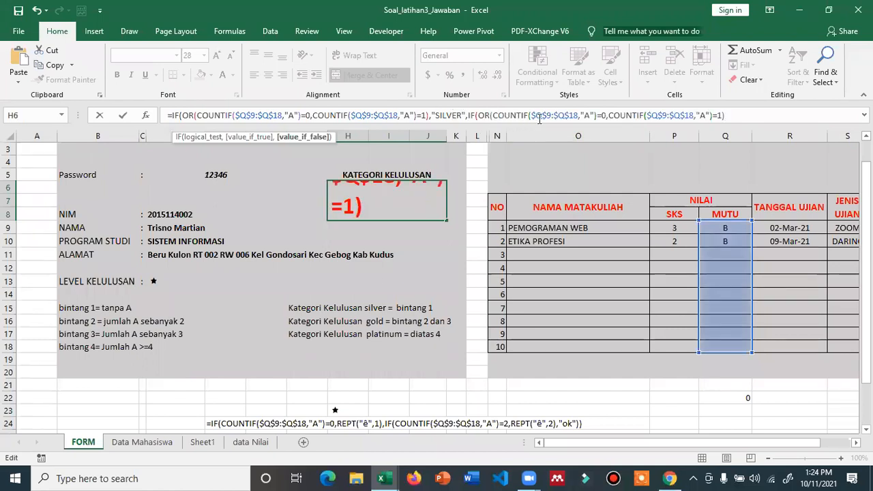
- Change the nested condition's A-grade counts to 2 and 3
click(605, 116)
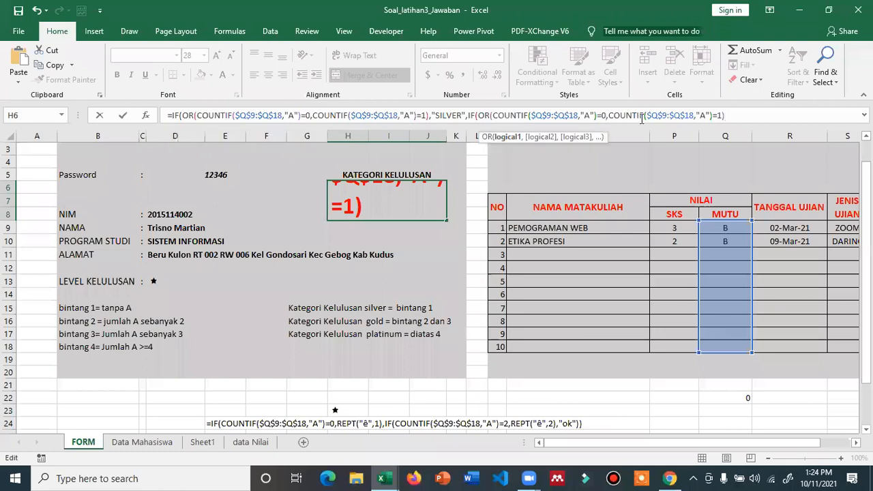
key(BackSpace)
text(2)
click(716, 115)
key(BackSpace)
text(3)
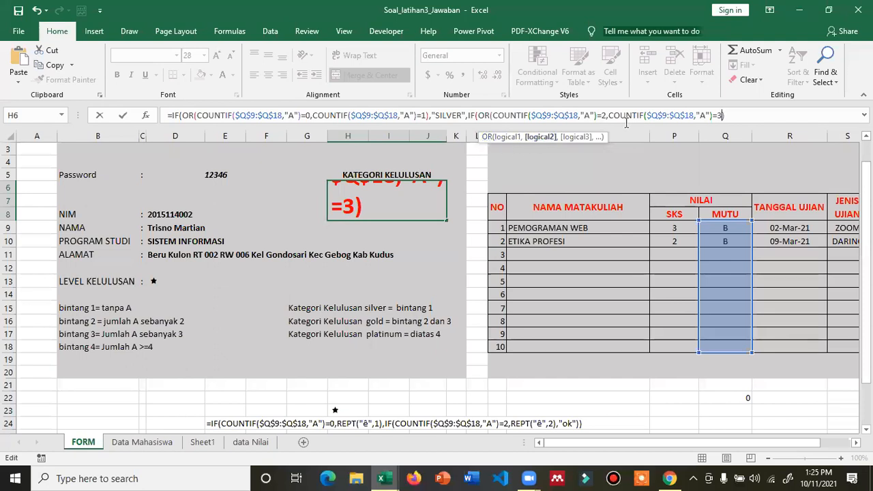
- Give the nested IF "GOLD" and "PLATINUM" results, closing all parentheses, and commit
click(729, 115)
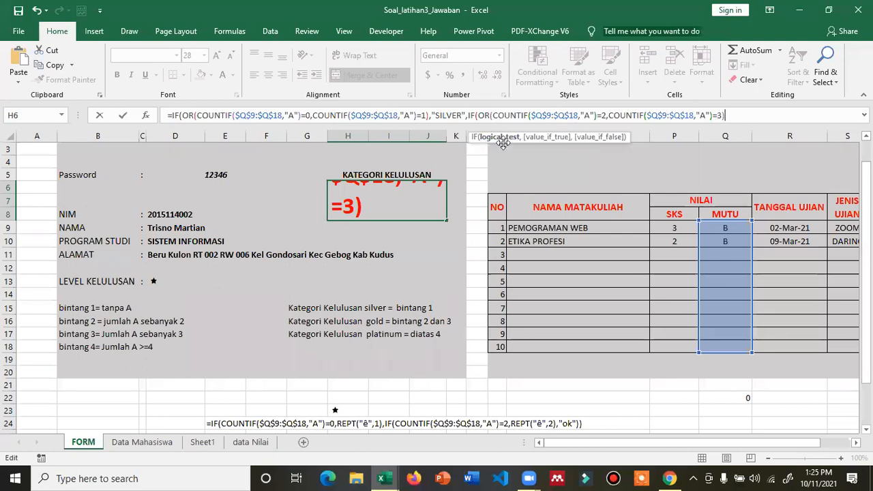
text(,)
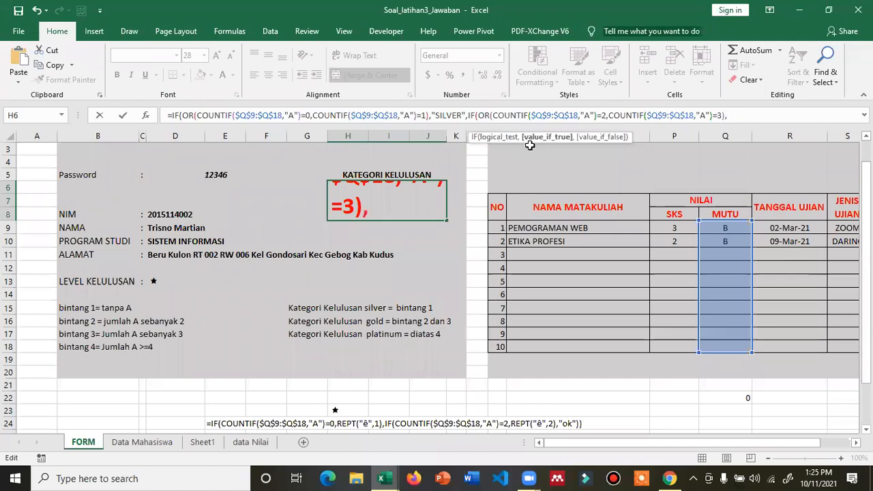
text("GOLD",")
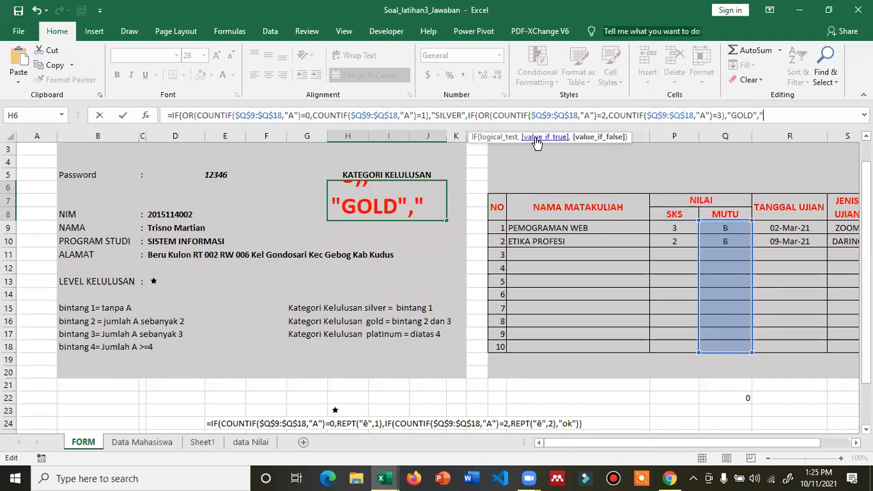
text(PLAINUM)
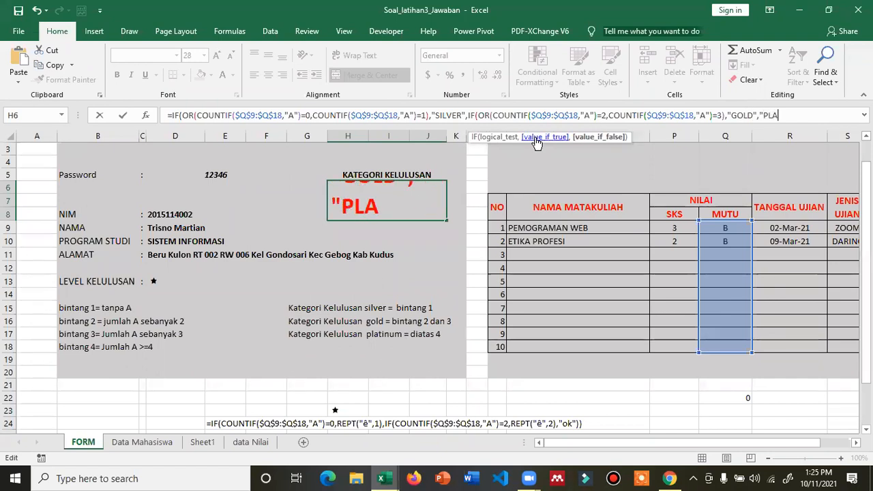
key(BackSpace)
key(BackSpace)
key(BackSpace)
key(BackSpace)
text(TUU)
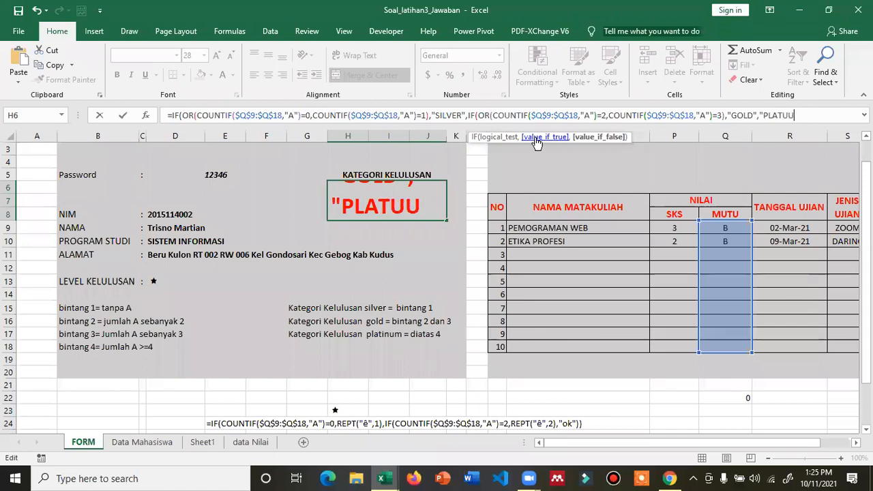
key(BackSpace)
key(BackSpace)
text(I)
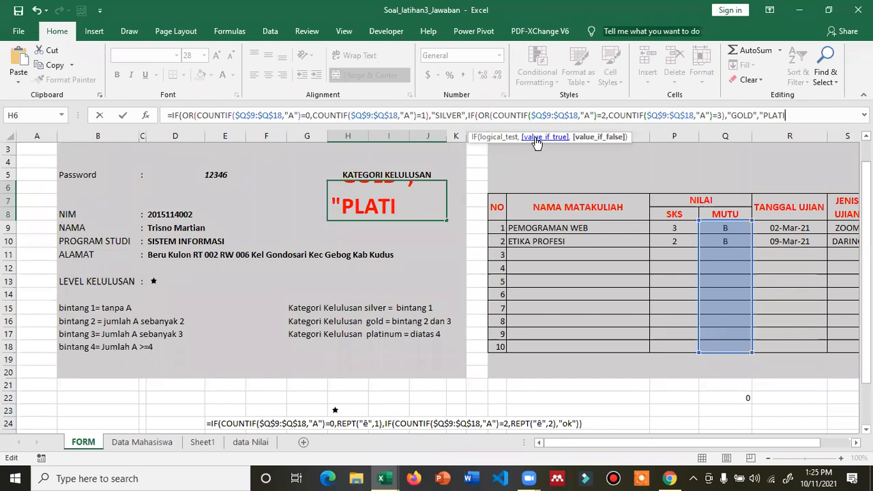
text(NUM")
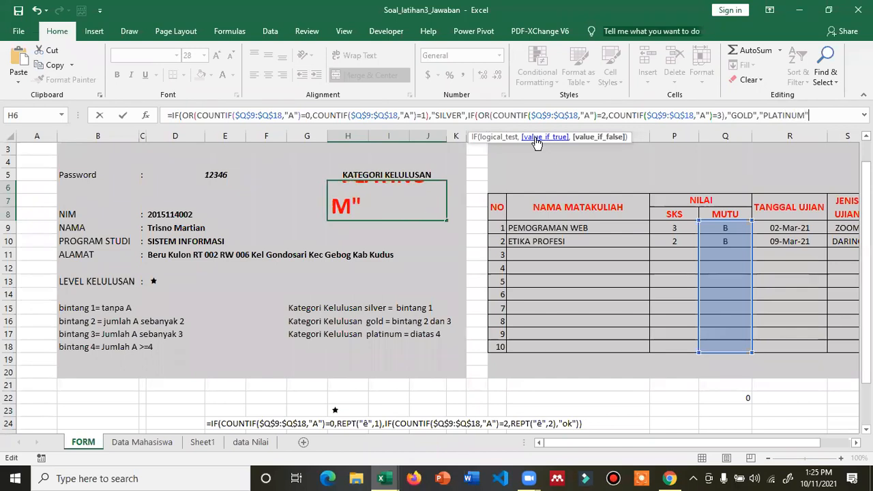
text())
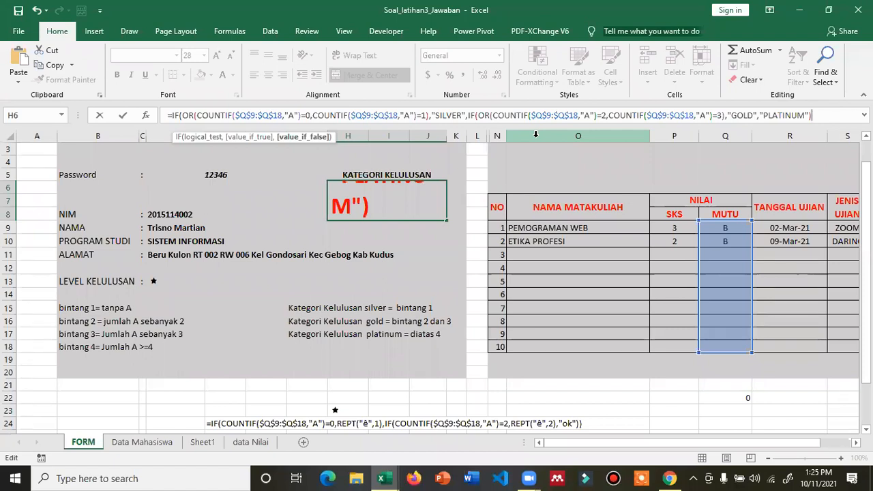
key(BackSpace)
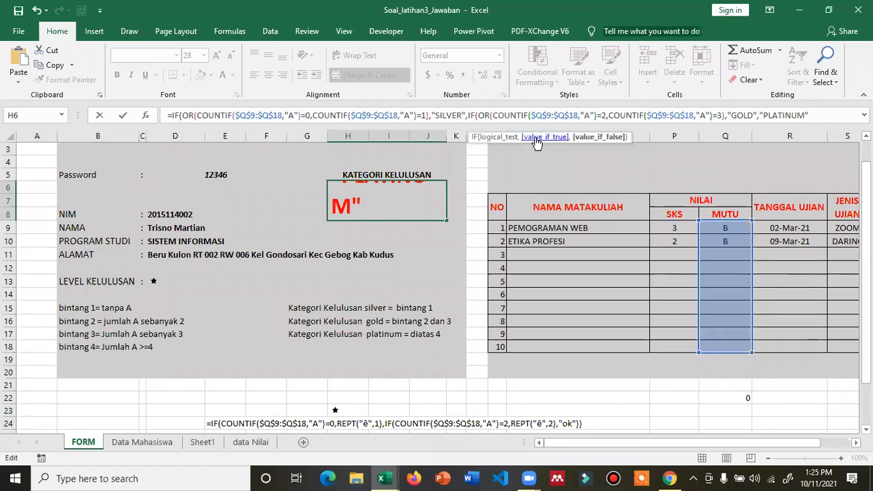
text()))
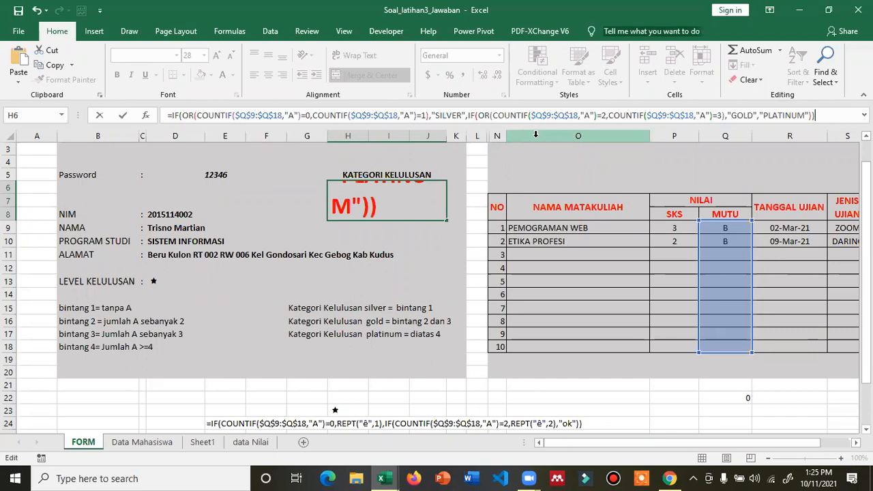
key(Return)
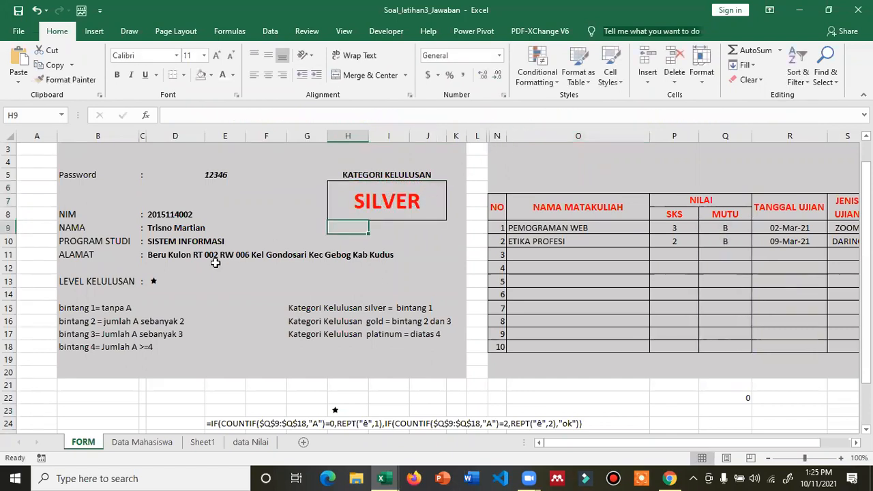
click(203, 172)
text(12346)
key(Return)
key(Up)
text(1)
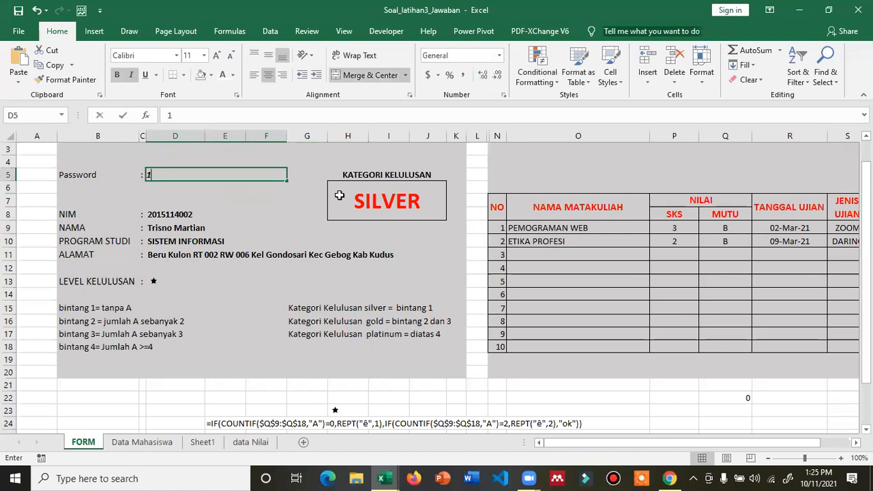
text(2345)
key(Return)
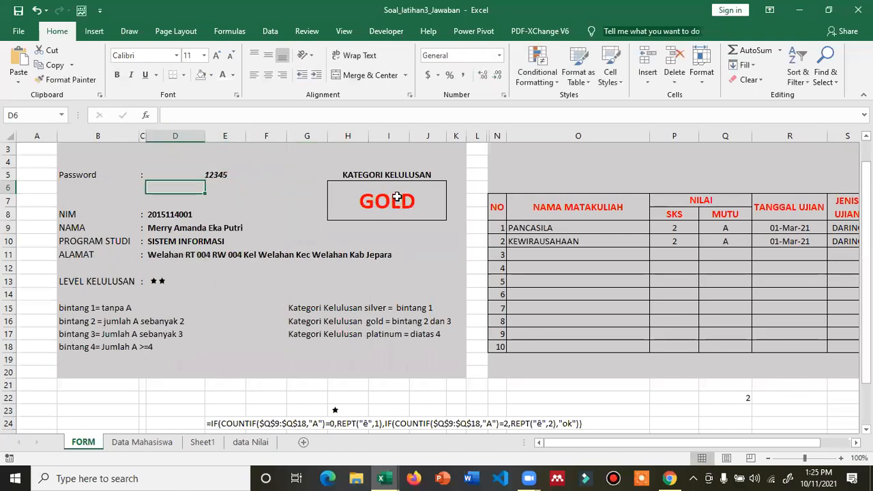
click(234, 178)
text(1234)
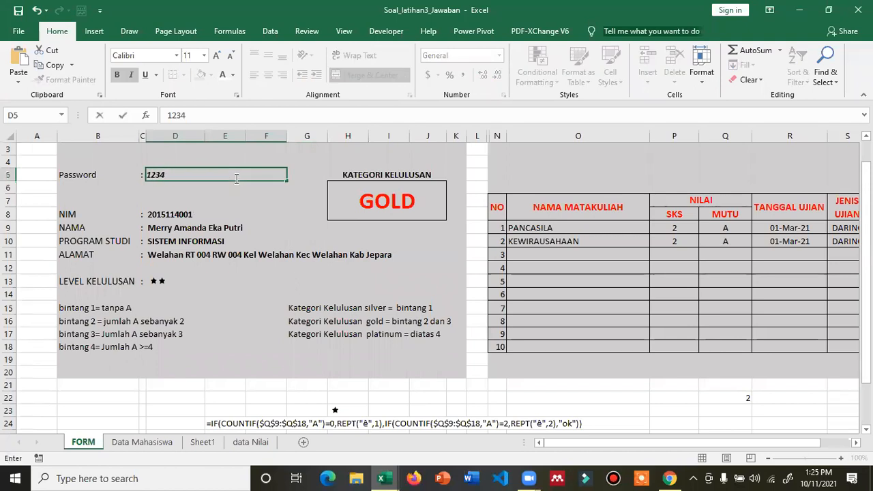
text(8)
key(Return)
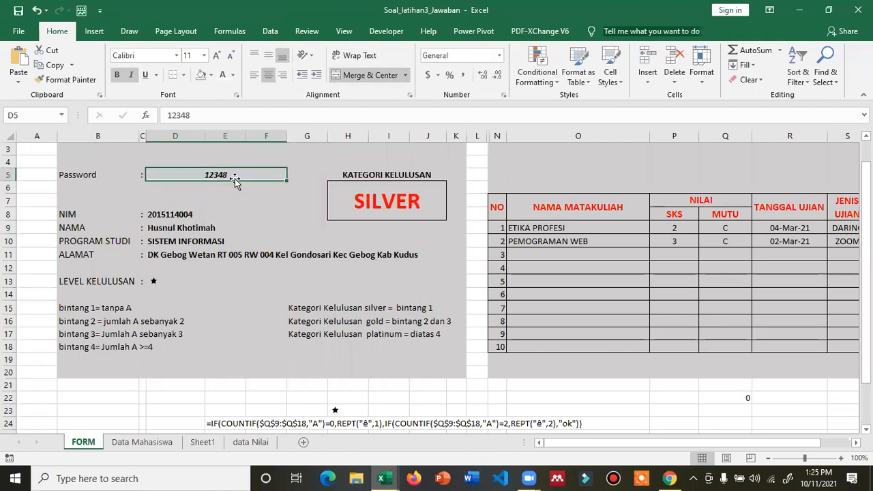
text(123450)
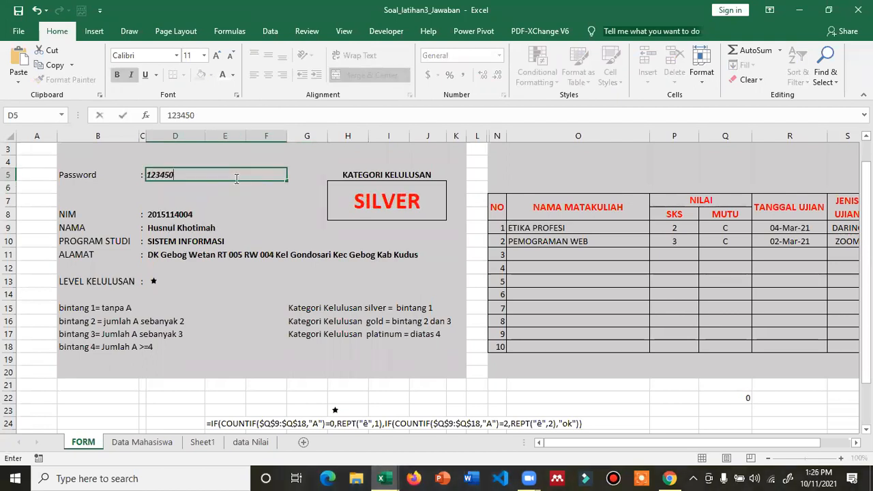
key(BackSpace)
key(BackSpace)
key(BackSpace)
text(50)
key(Return)
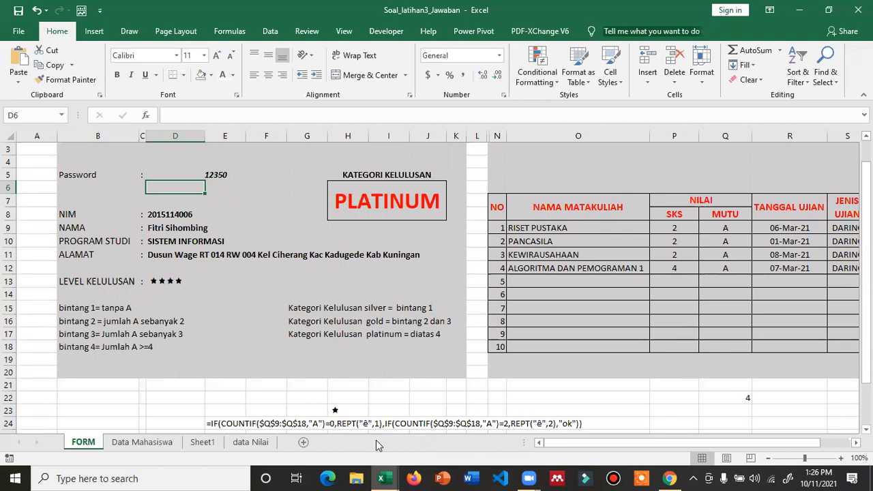
click(251, 442)
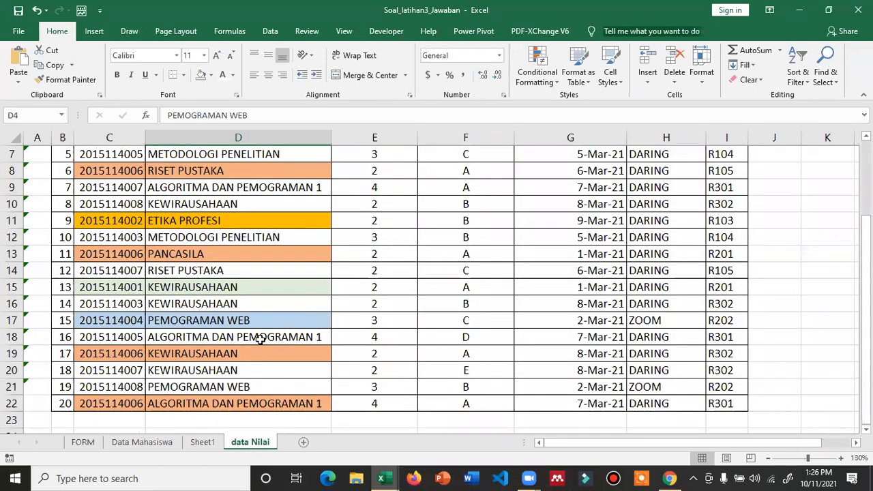
scroll(259, 339, up, 1)
scroll(259, 343, up, 1)
scroll(262, 343, down, 1)
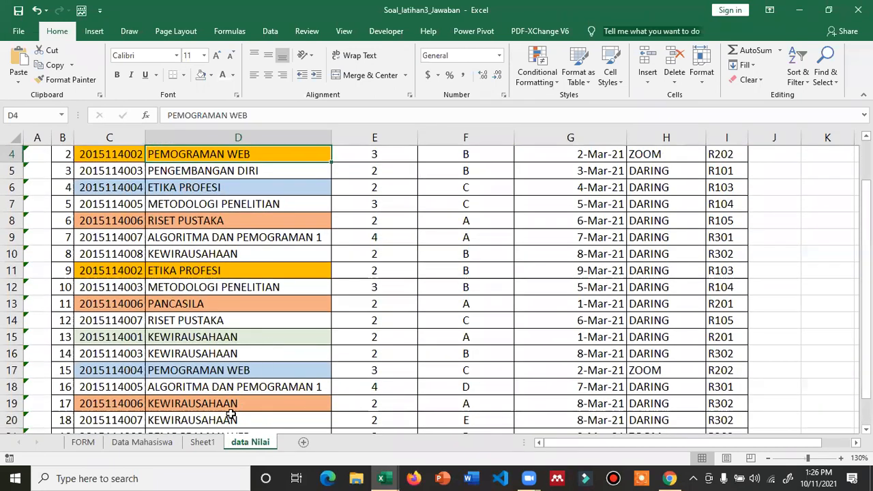
click(83, 442)
click(208, 176)
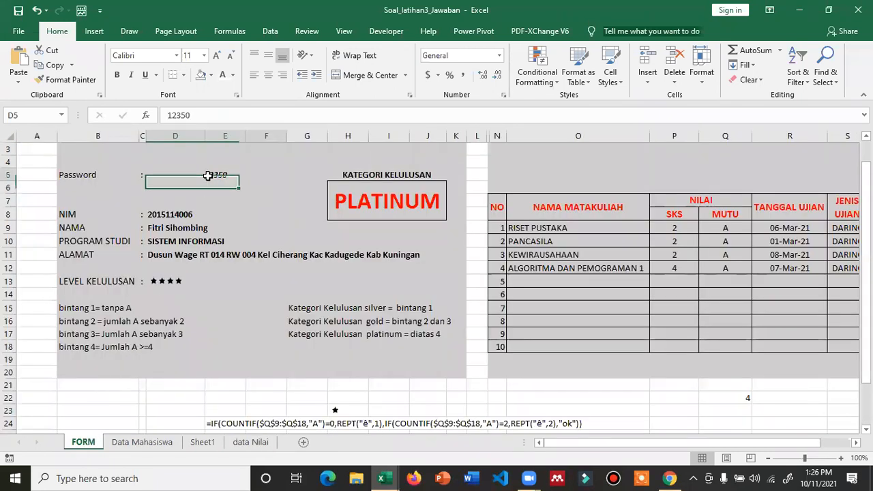
text(123)
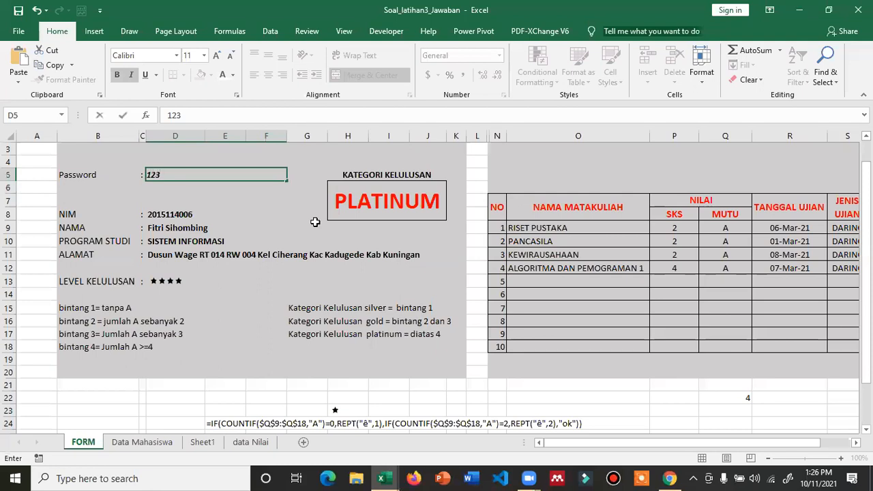
text(51)
key(Return)
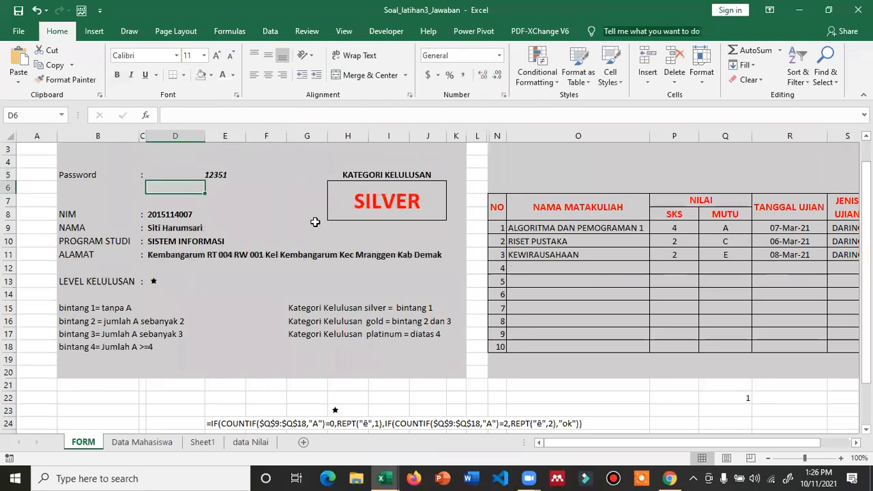
key(Up)
text(12352)
key(Return)
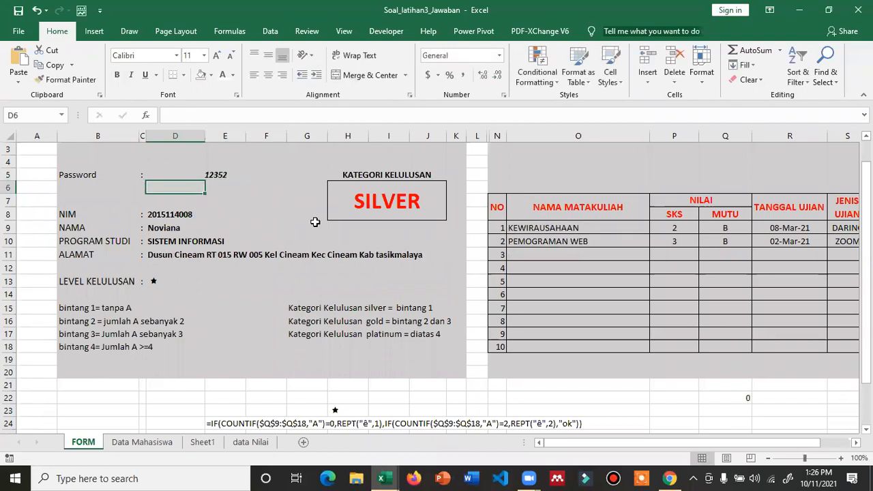
key(Up)
text(12)
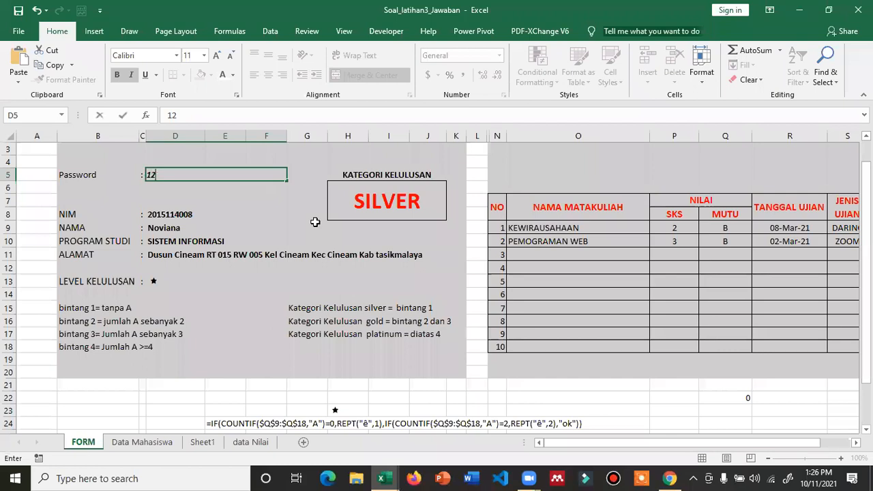
text(349)
key(Return)
key(Up)
text(123)
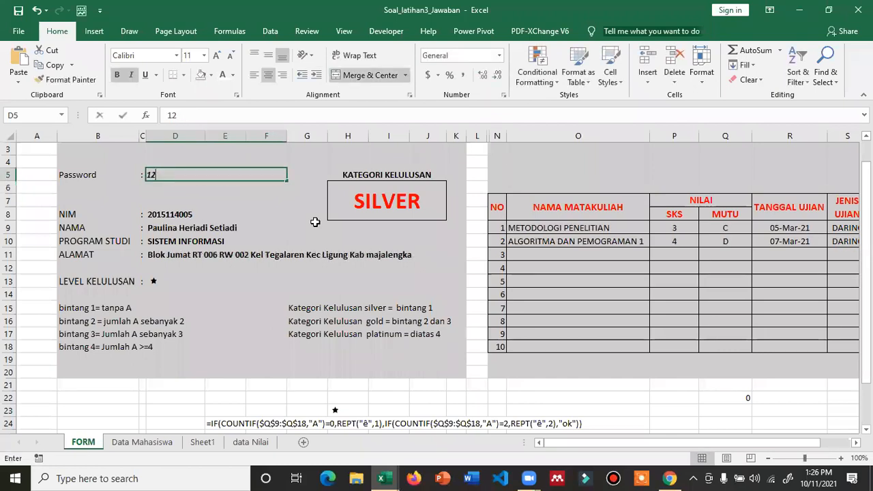
text(50)
key(Return)
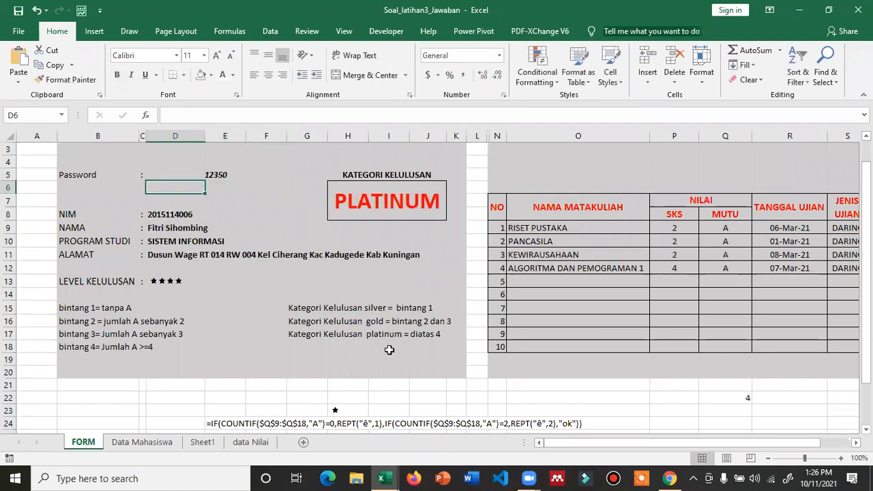
scroll(389, 349, up, 1)
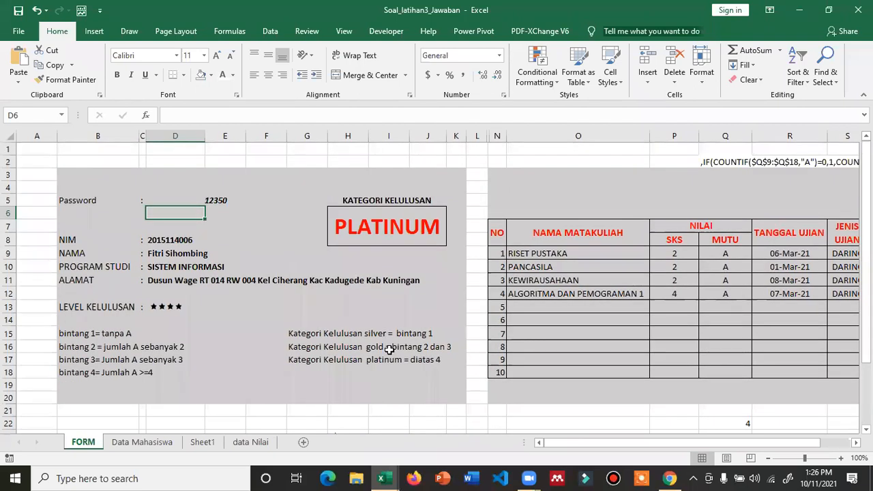
ctrl+scroll(388, 349, down, 1)
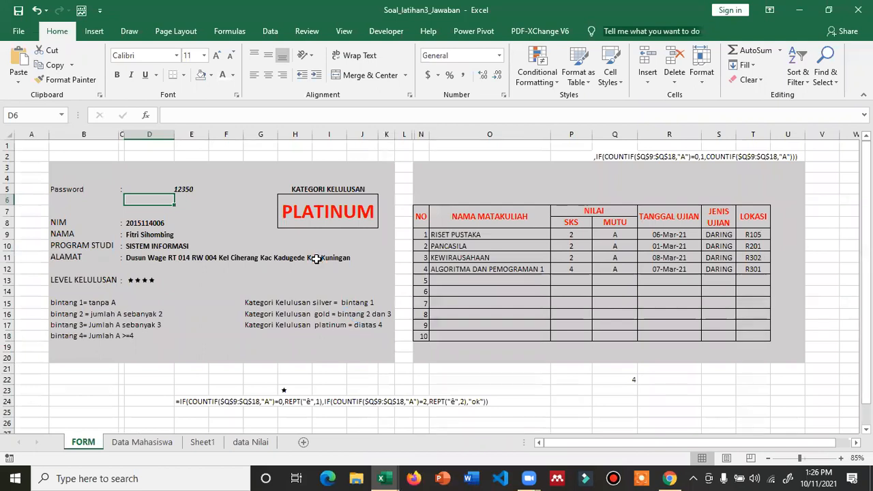
ctrl+scroll(316, 261, up, 1)
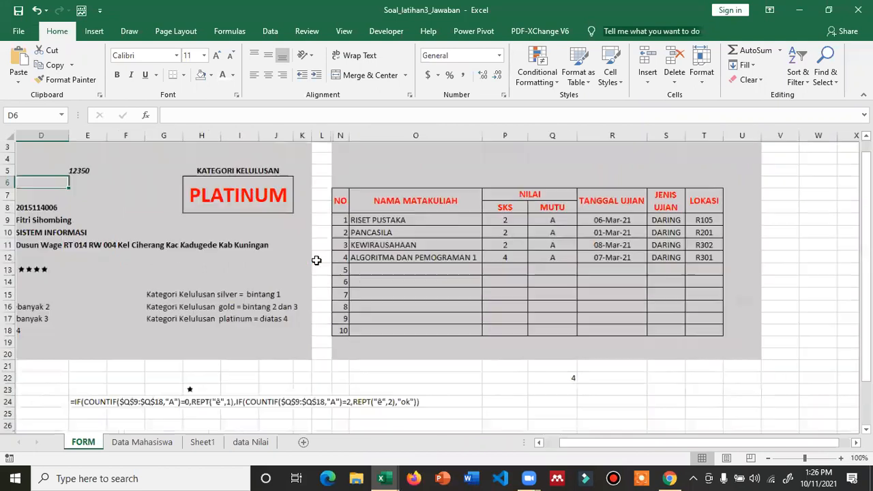
drag(575, 445, 556, 444)
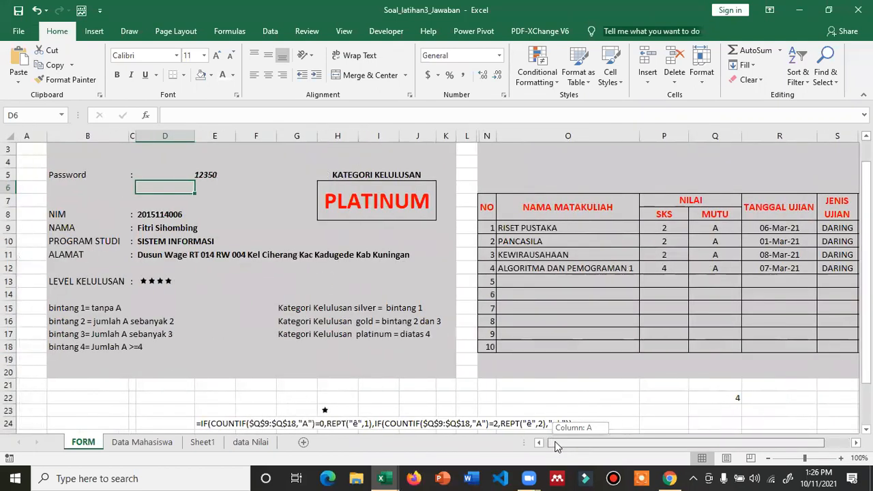
- Look over the Data Mahasiswa sheet at cell C4, then the data Nilai sheet
click(143, 442)
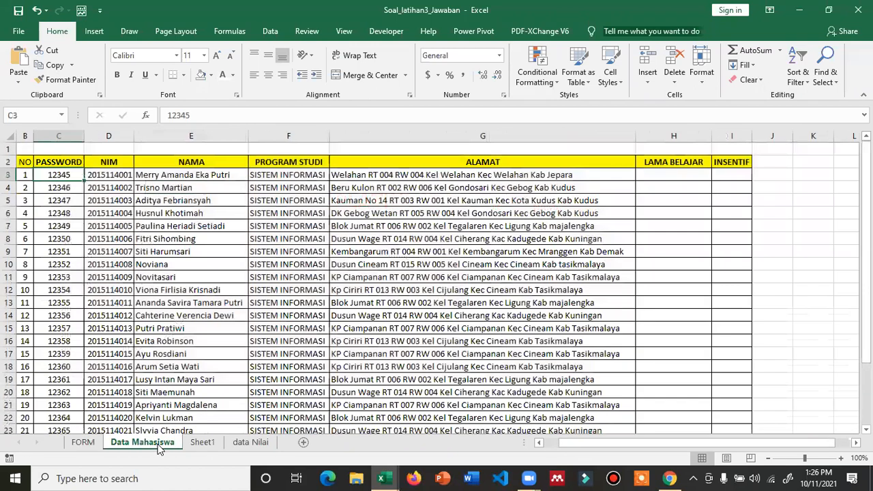
click(68, 191)
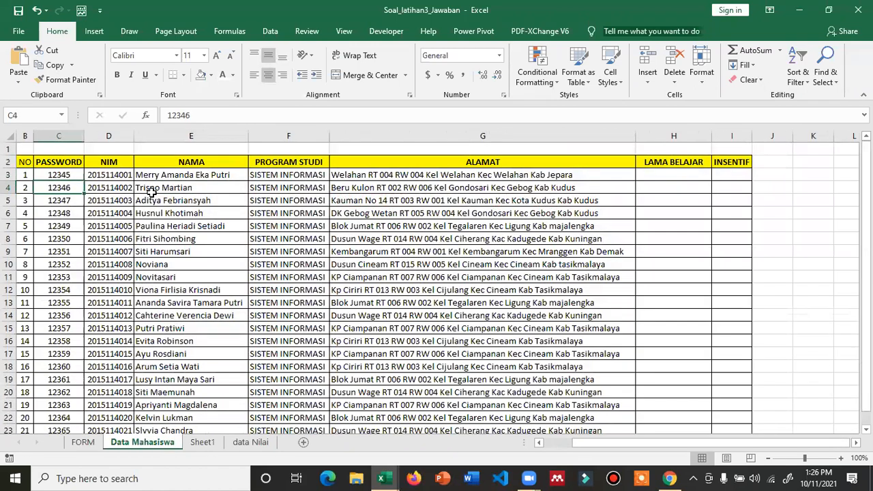
click(249, 442)
scroll(225, 250, up, 1)
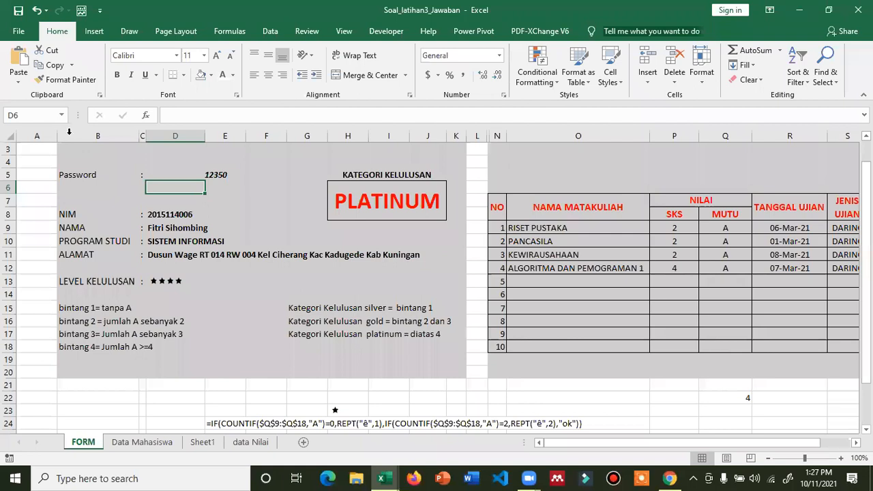
- Narrow column A, select E13 beside the stars, and display the Conditional Formatting Icon Sets choices
drag(54, 136, 41, 139)
scroll(173, 185, up, 1)
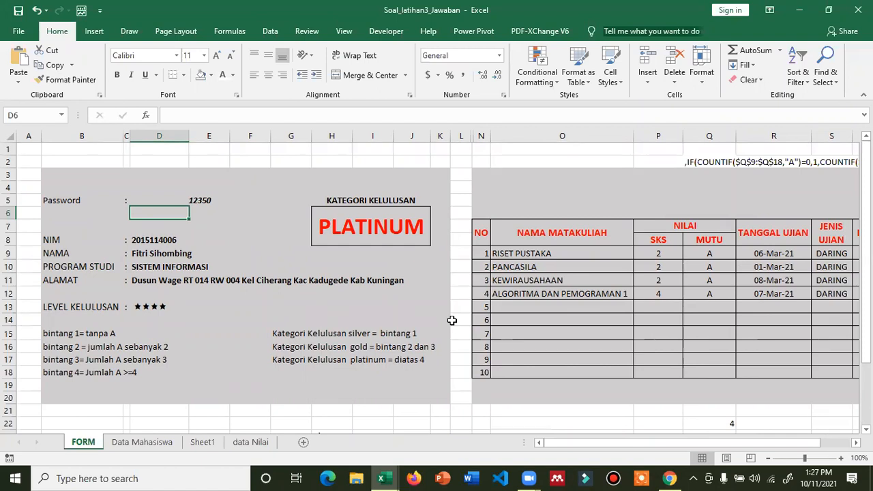
click(158, 310)
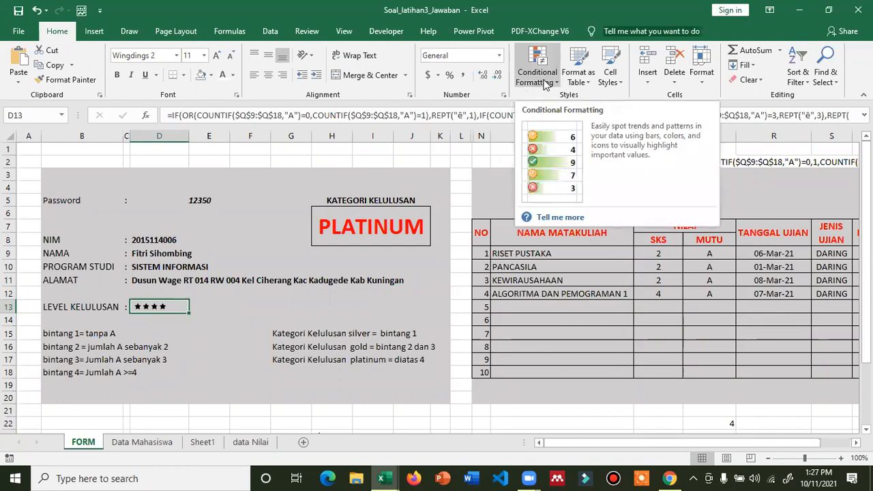
click(205, 307)
click(156, 309)
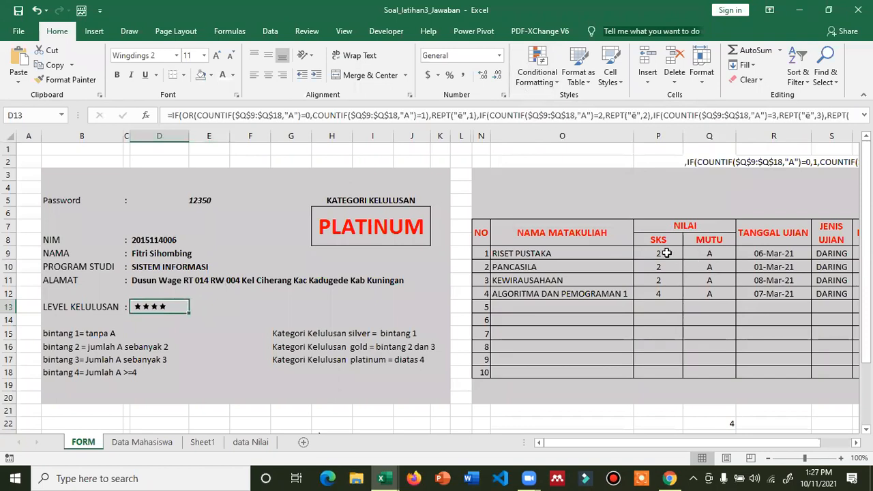
click(208, 307)
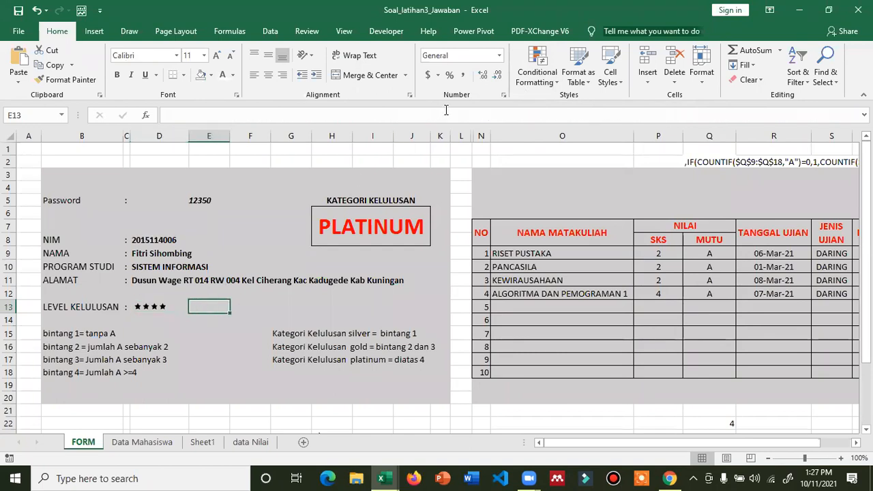
click(537, 73)
mouse_move(580, 216)
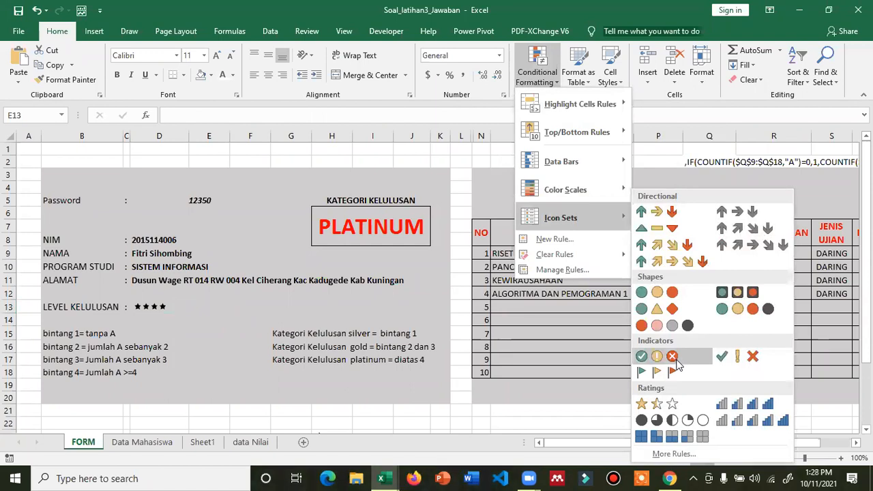
- Set E13's font colour back to Automatic
click(641, 404)
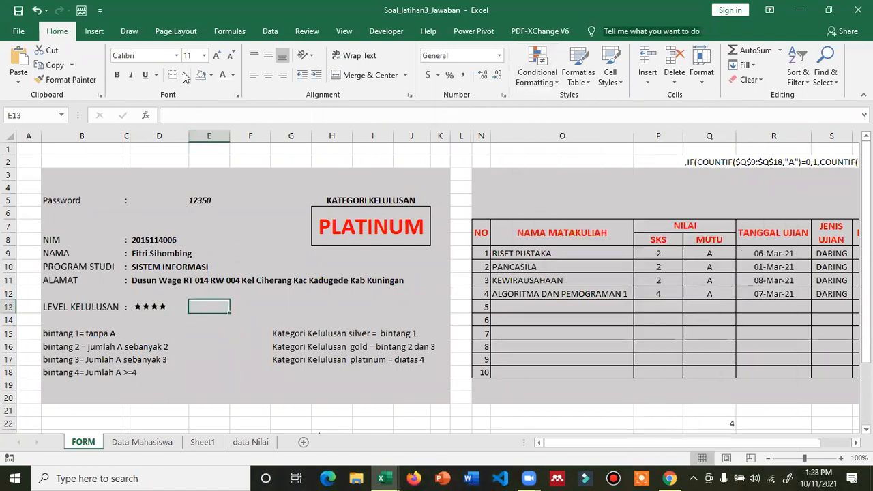
click(232, 75)
click(232, 96)
- Begin a new Icon Sets rule from Conditional Formatting's More Rules
click(538, 68)
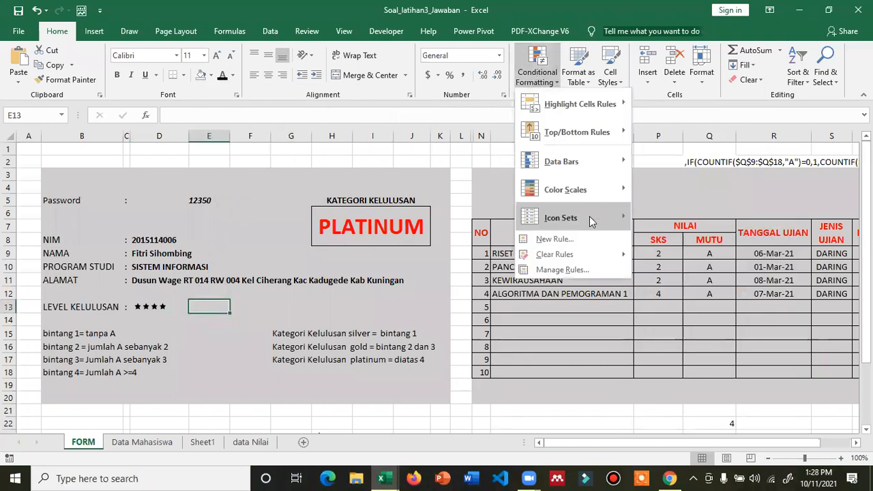
mouse_move(591, 219)
click(656, 460)
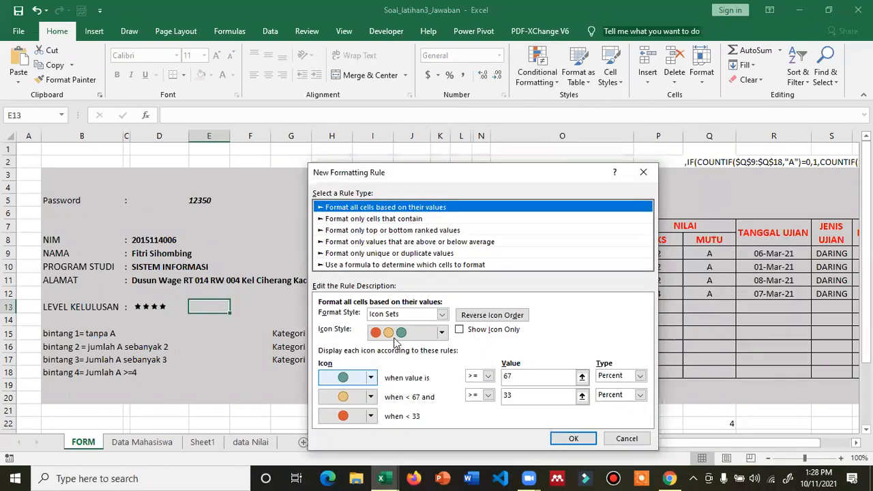
- Choose the 3 Stars icon style with top threshold 3, confirm, dismiss the warning, then cancel
click(429, 332)
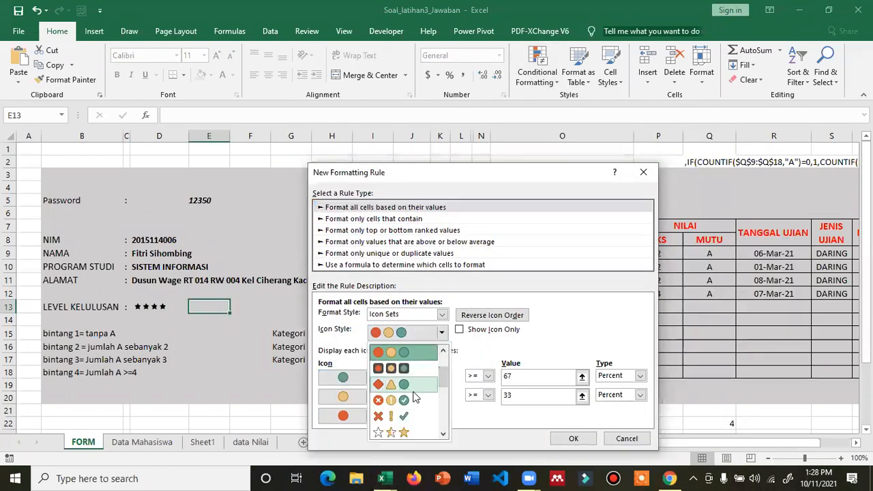
click(400, 433)
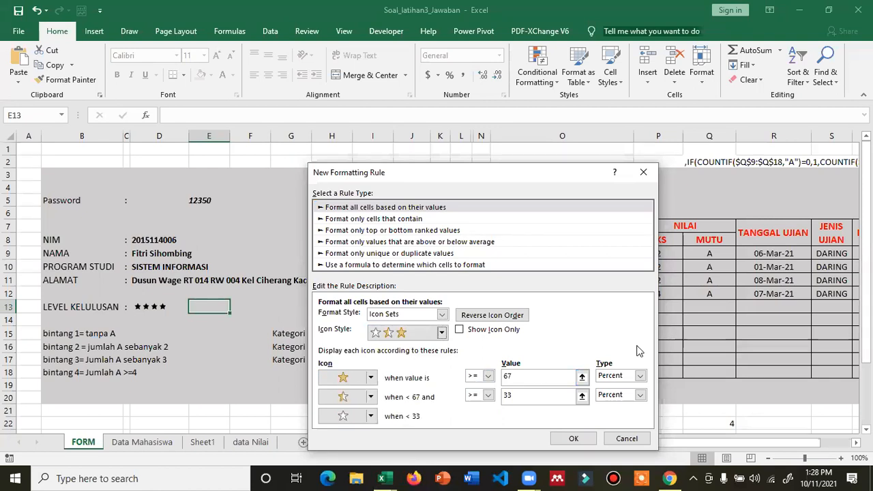
click(511, 376)
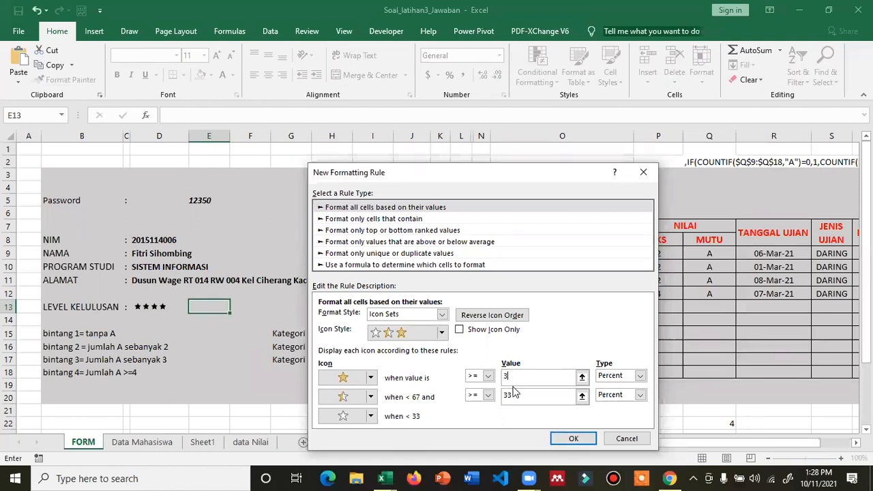
click(581, 440)
click(442, 274)
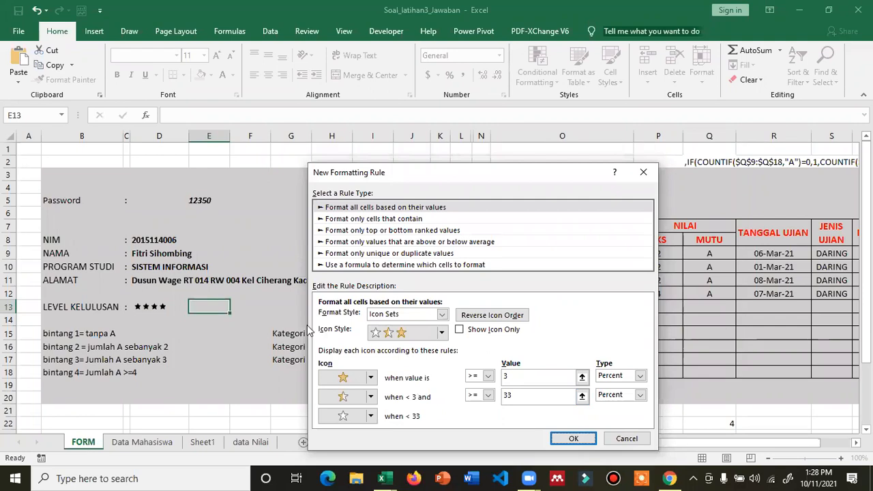
click(625, 438)
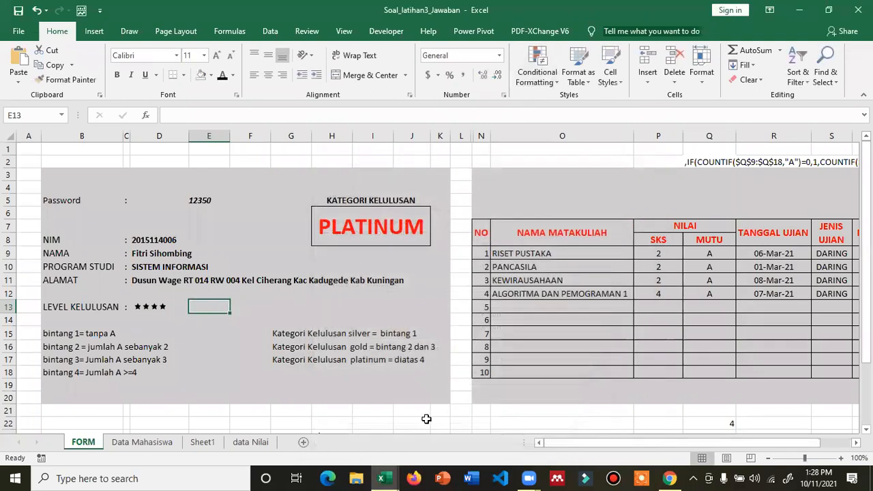
- Select D13 and close the Icon Sets choices without applying any set
scroll(222, 242, down, 2)
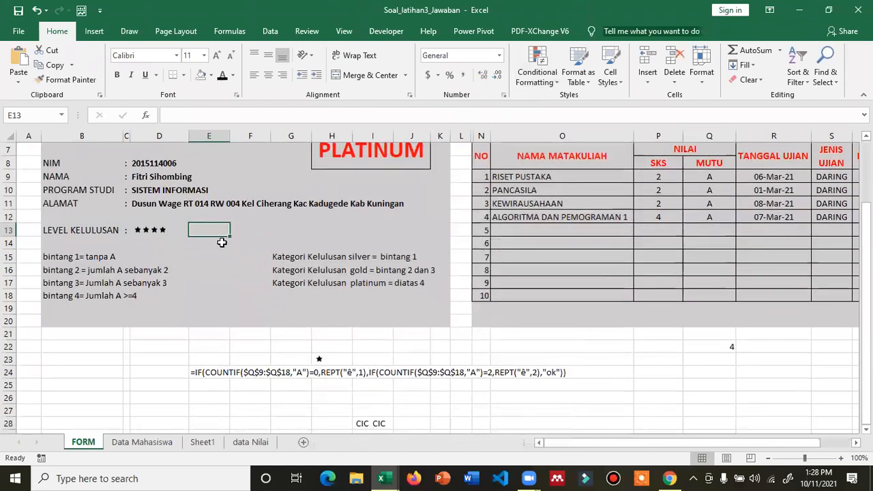
click(174, 227)
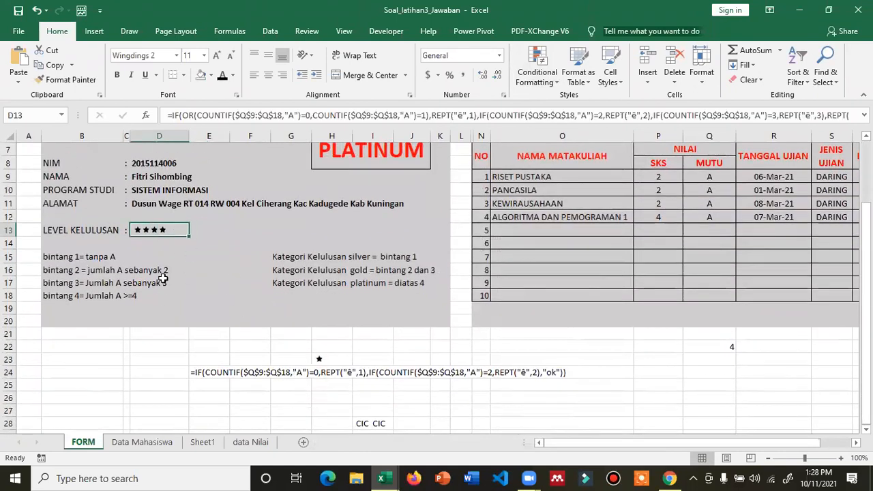
scroll(368, 358, up, 1)
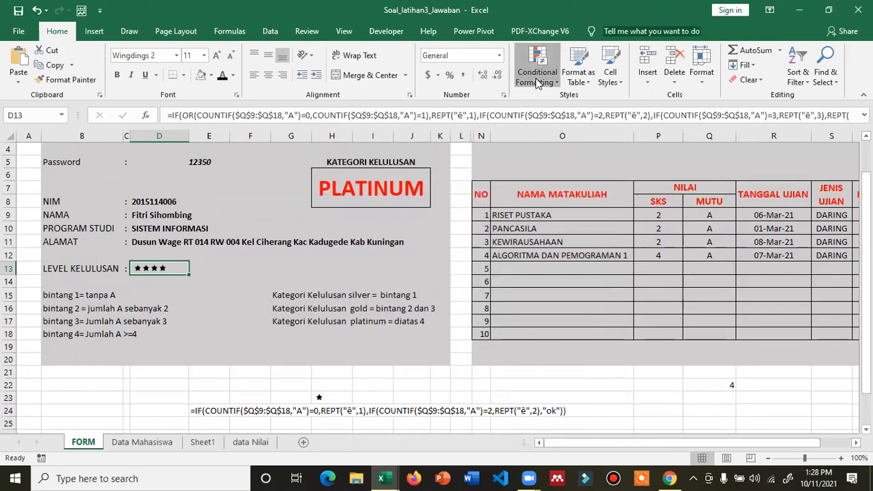
click(537, 75)
mouse_move(563, 217)
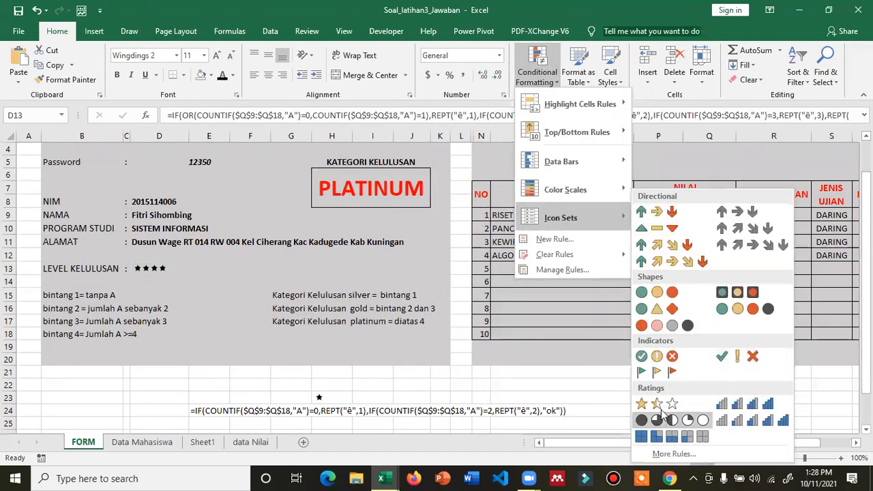
click(613, 369)
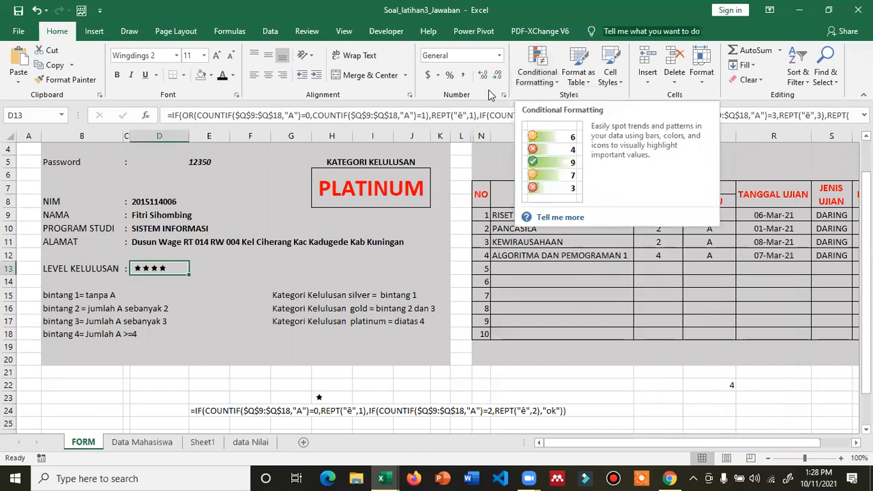
- Select the single-star cell H23, then move down and select O27
click(316, 400)
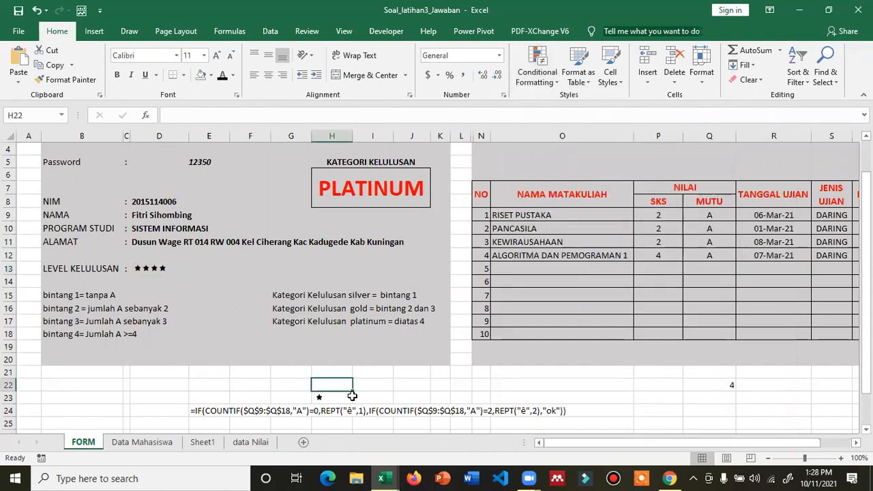
scroll(353, 394, down, 1)
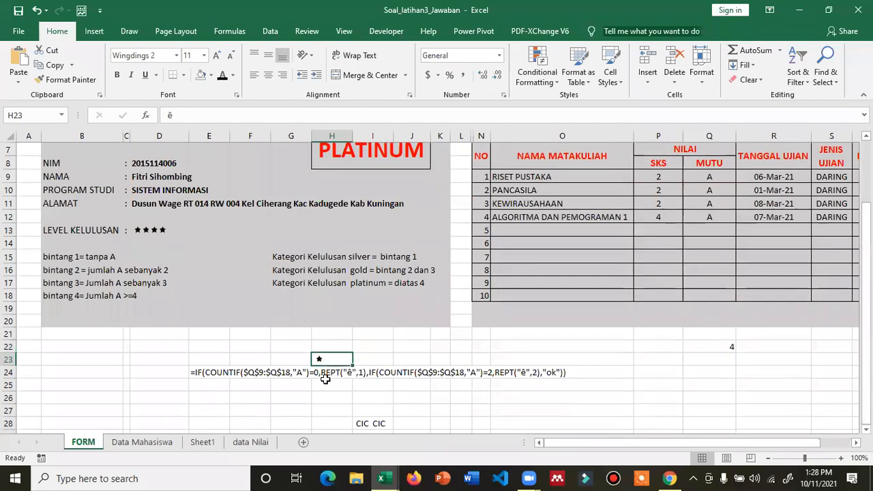
scroll(327, 368, down, 1)
scroll(302, 371, down, 1)
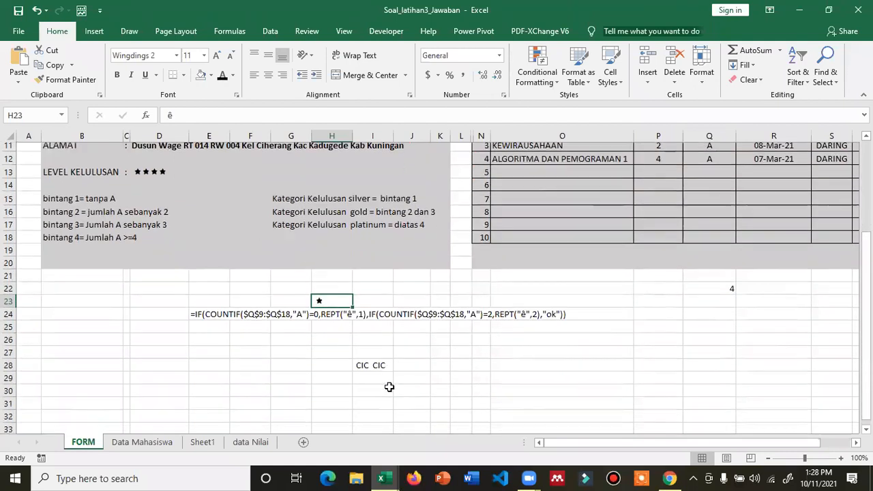
click(522, 330)
- Enter =REPT("cic",12) in O27 to repeat cic twelve times
text(=)
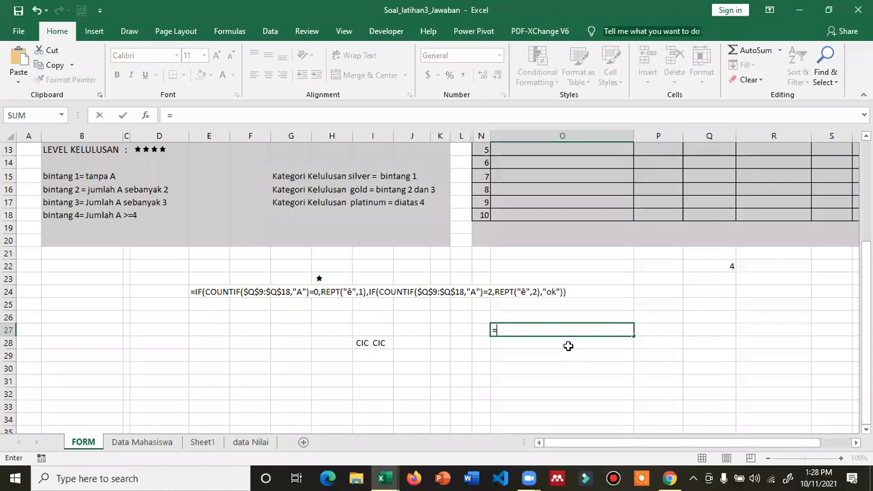
text(REPT)
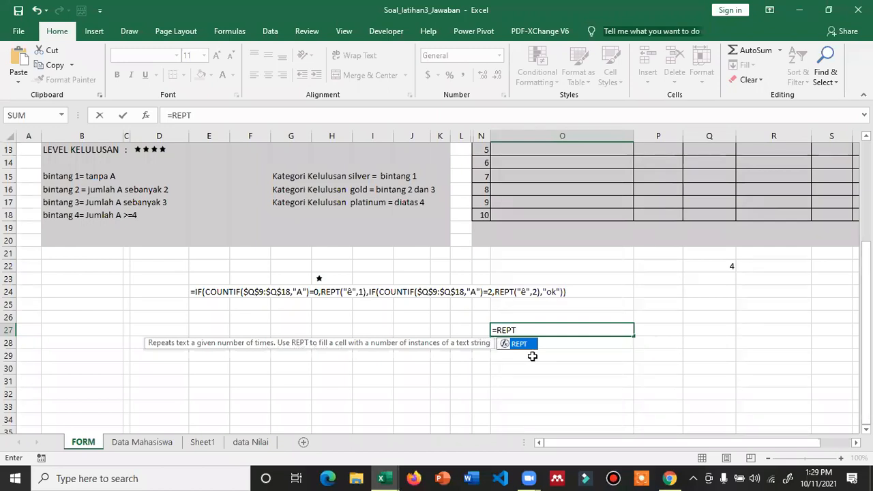
text(()
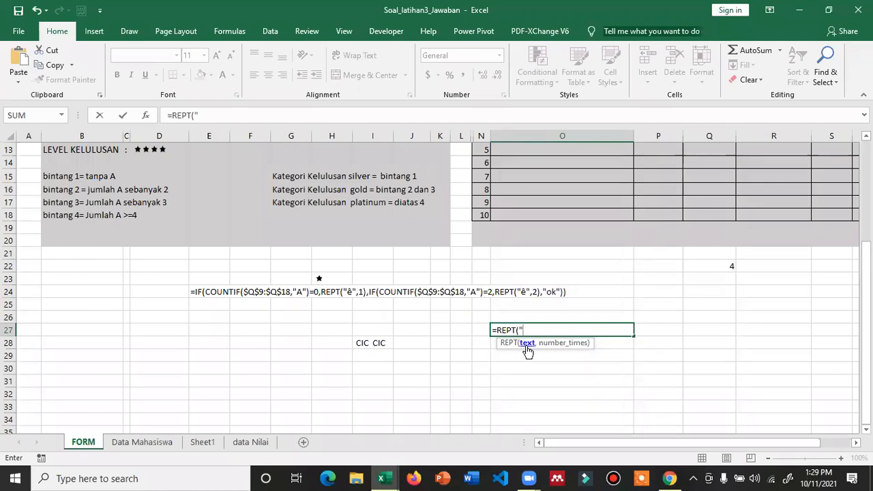
text("cic",12))
key(Return)
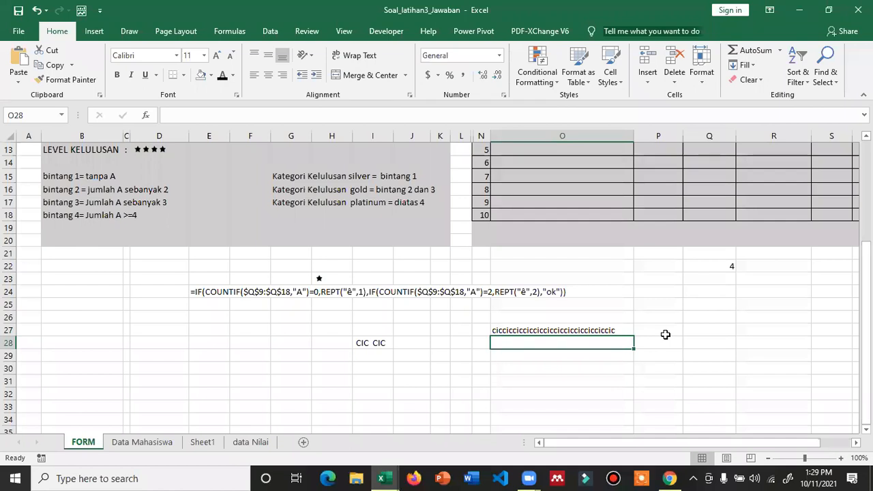
- Edit O27's formula to =REPT(" cic",12) so the repetitions are separated by spaces
click(599, 330)
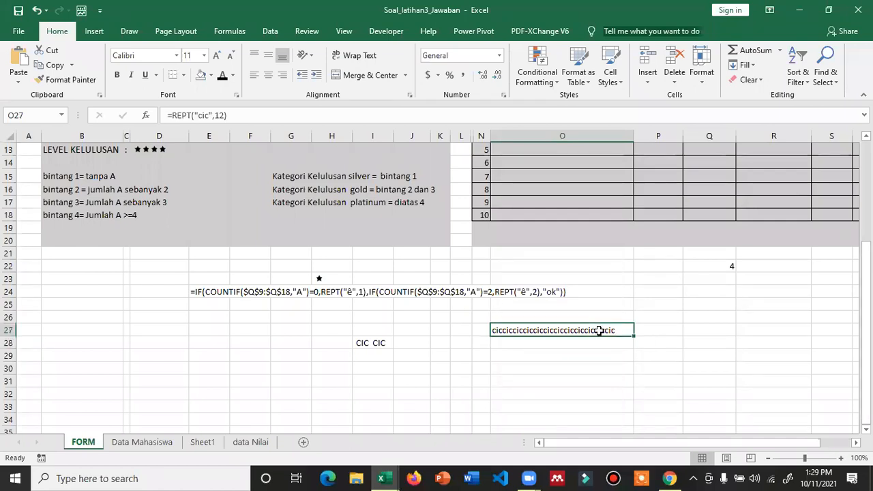
double_click(579, 328)
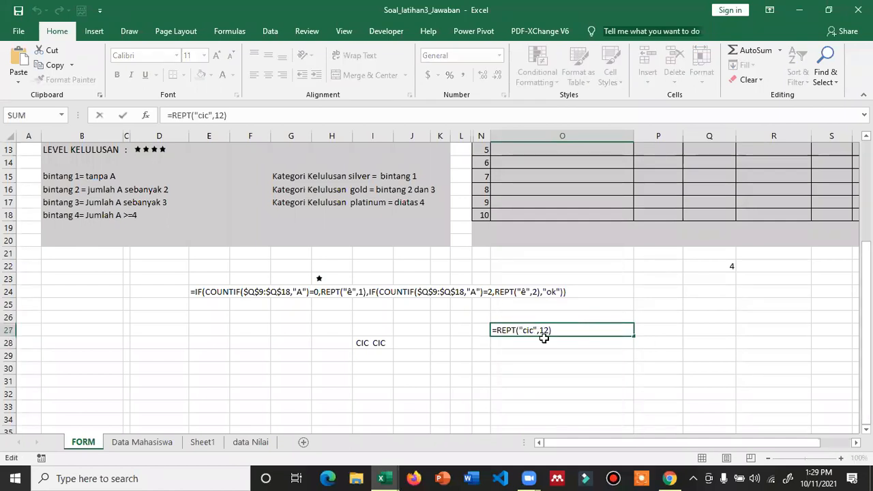
click(520, 330)
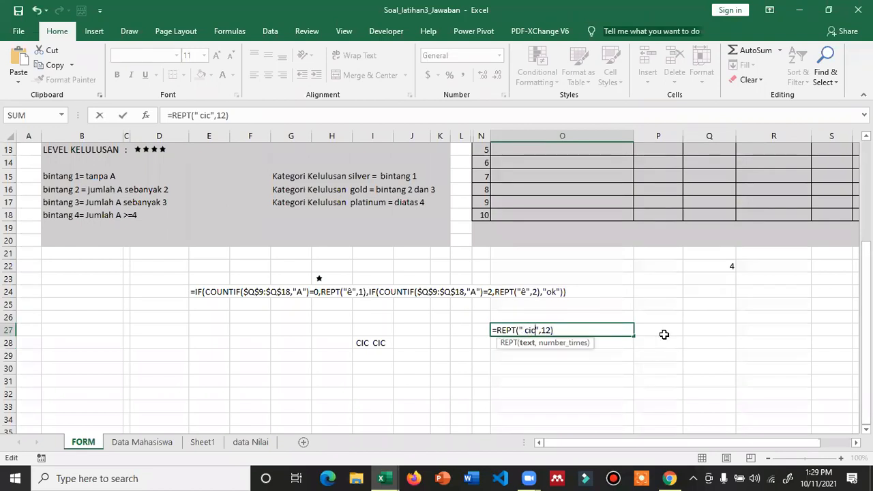
key(Return)
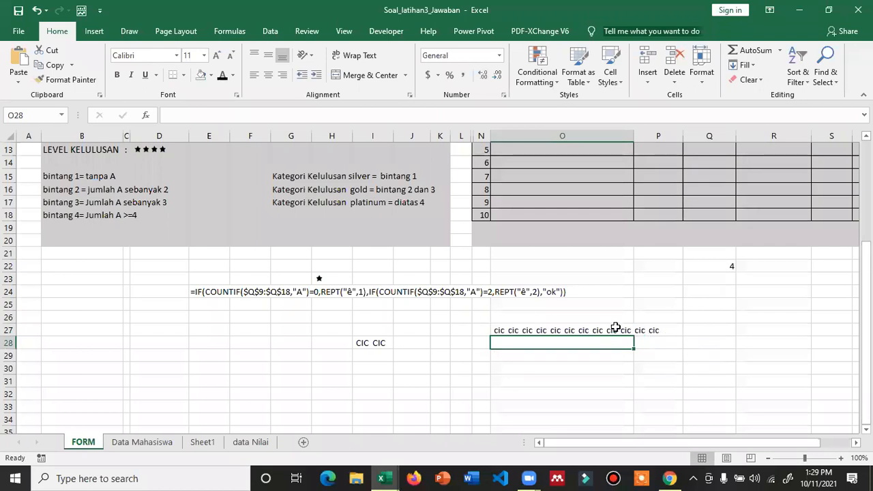
scroll(341, 269, up, 2)
click(154, 228)
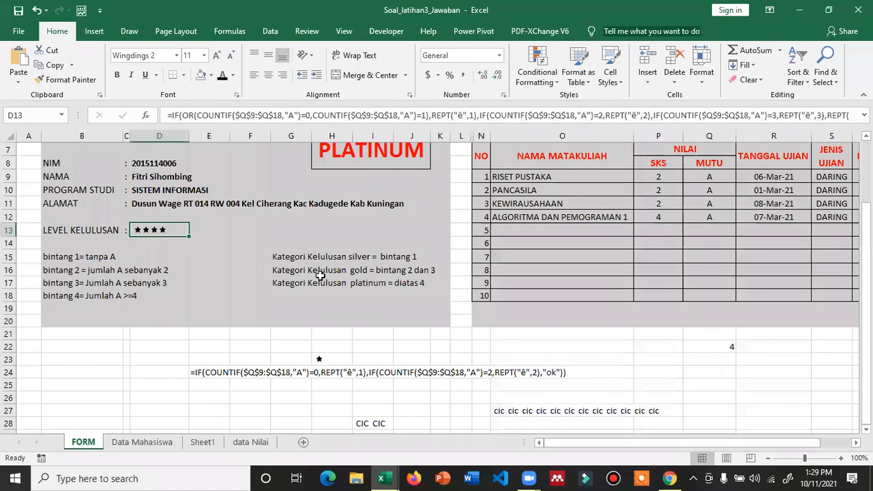
- Save the workbook, then add a new blank worksheet, Sheet2
scroll(320, 275, up, 1)
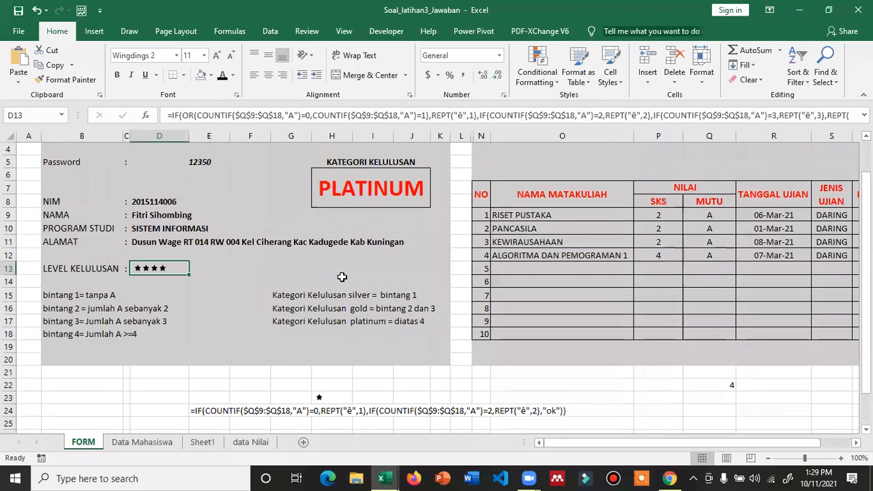
scroll(341, 276, down, 1)
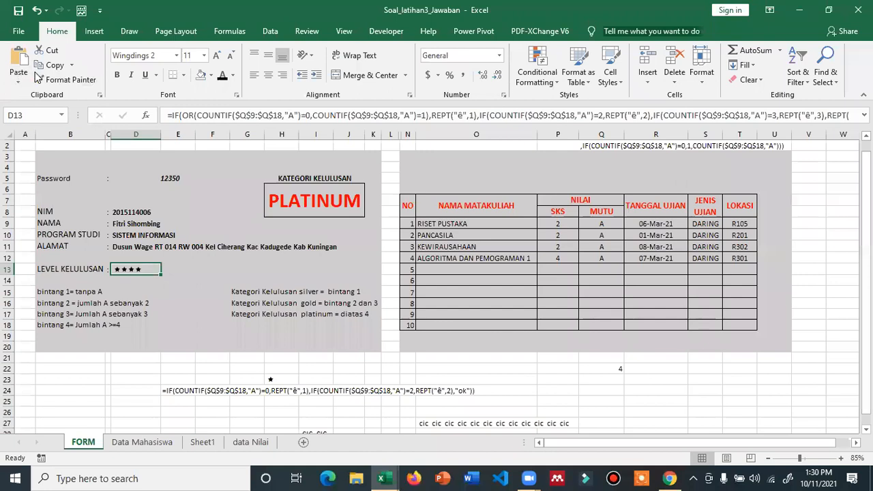
click(18, 11)
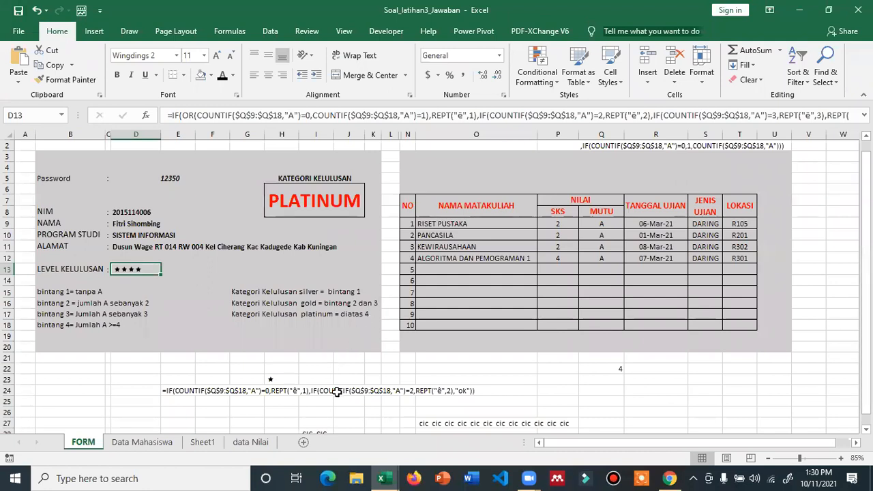
click(304, 442)
scroll(230, 245, up, 2)
- Put the text label AND in cell D4 instead of an empty =AND() formula
click(222, 206)
click(221, 205)
text(=)
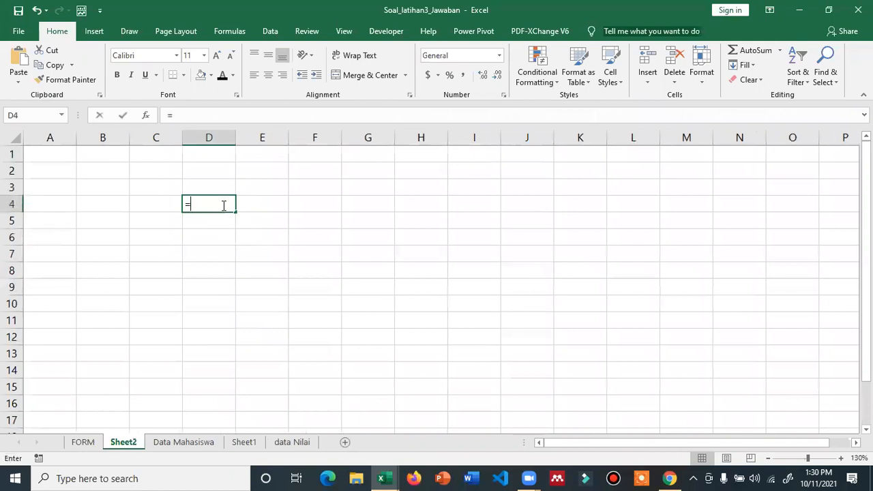
text(AND()
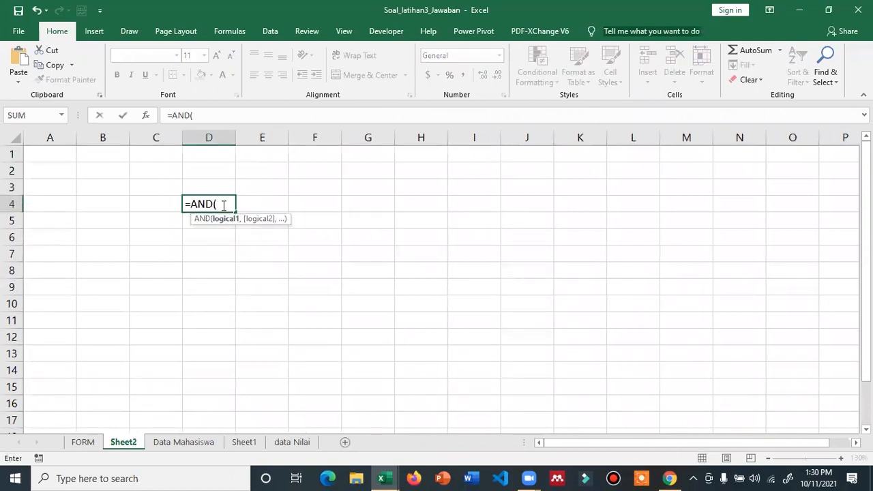
text())
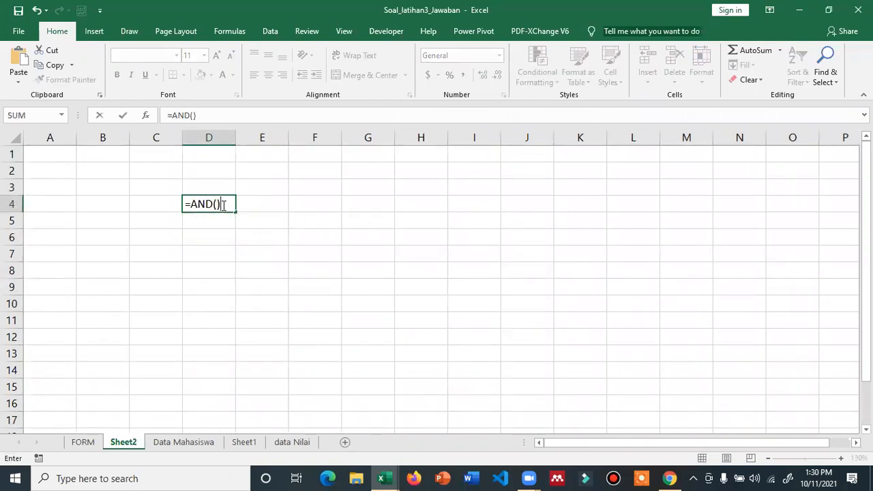
key(Return)
key(Return)
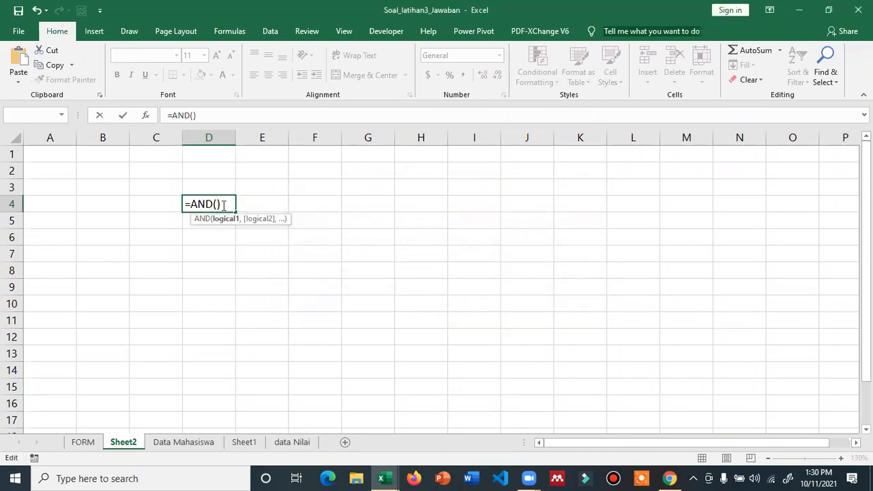
key(Escape)
text(AND)
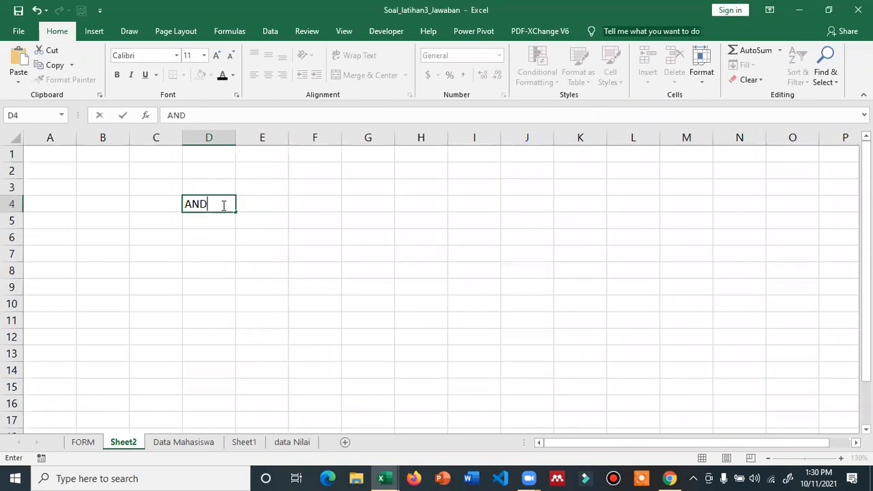
key(Return)
- Enter the range 1-3 in E3 as text using '1-3
key(Up)
key(Right)
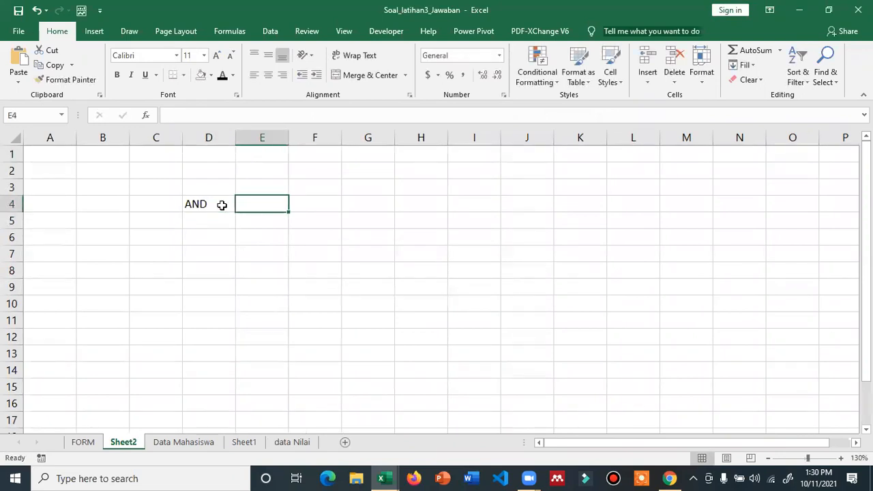
key(Up)
text(1-3)
key(Return)
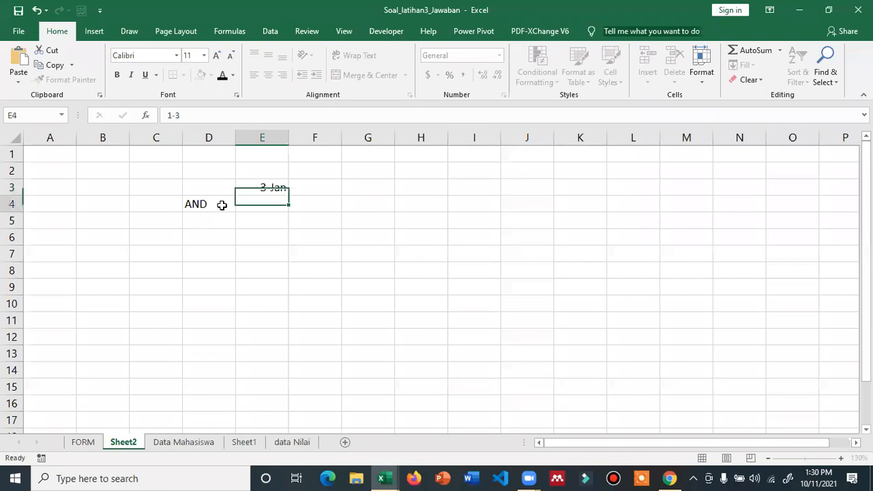
key(Up)
text('1-)
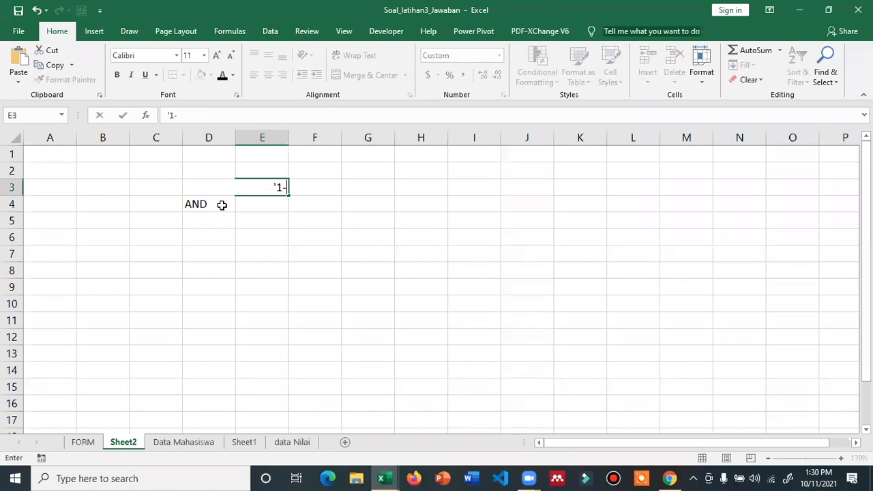
text(3)
key(Return)
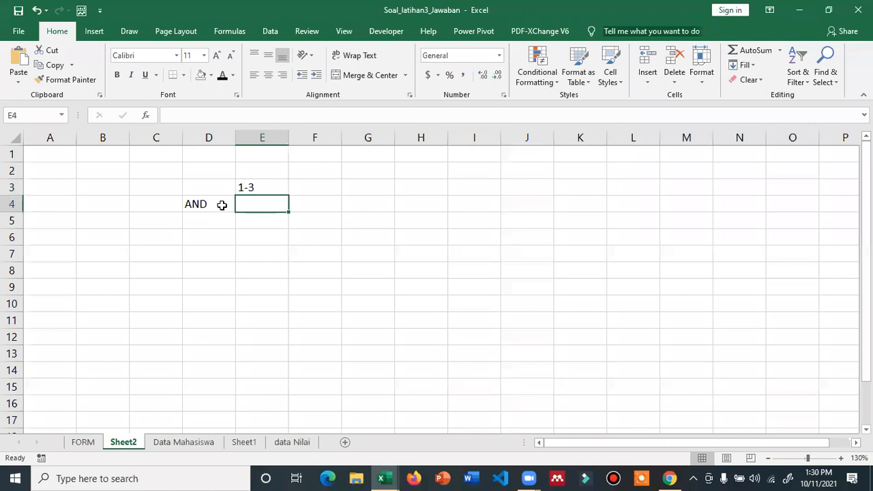
- Enter grade A in F3 next to the 1-3 range
key(Up)
key(Right)
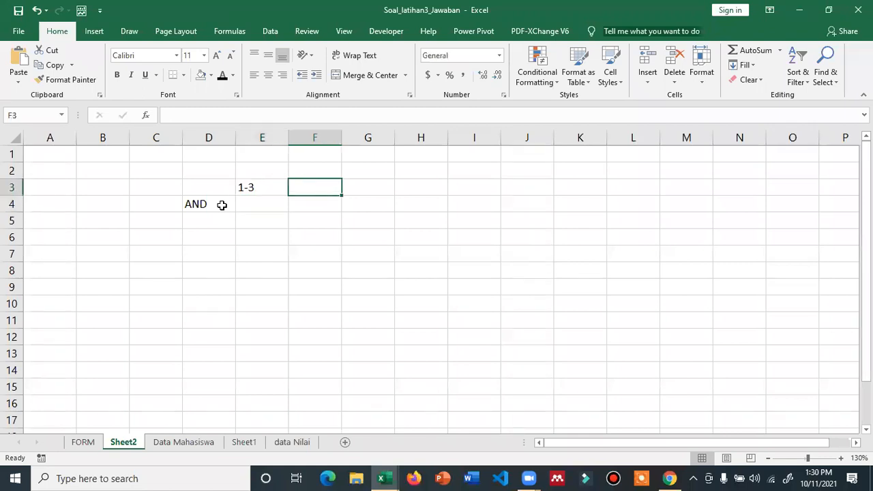
key(Left)
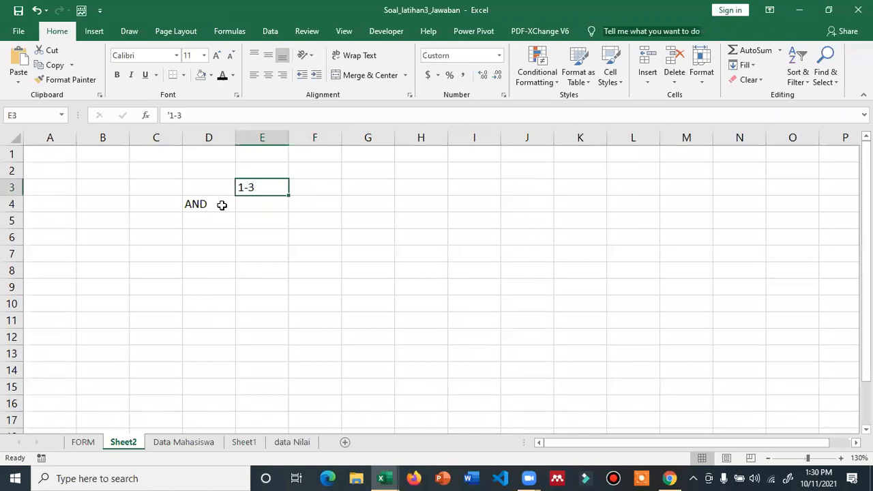
key(Right)
text(A)
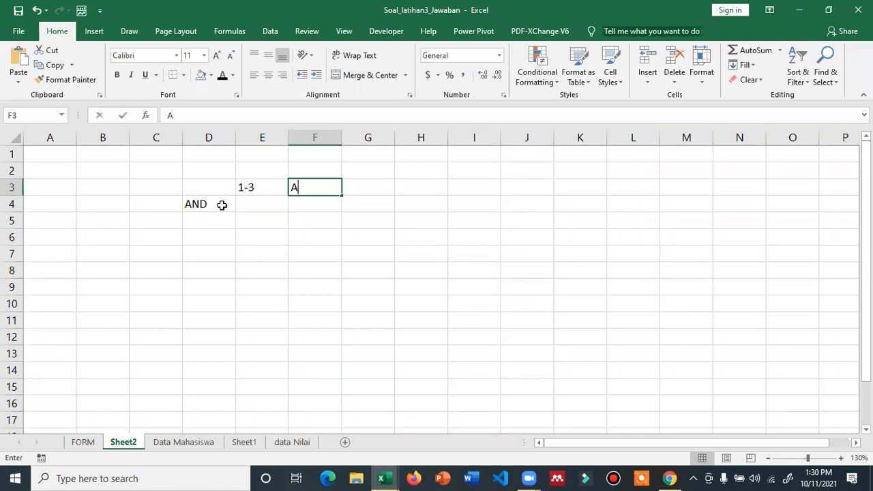
key(Return)
key(Up)
key(Right)
key(Up)
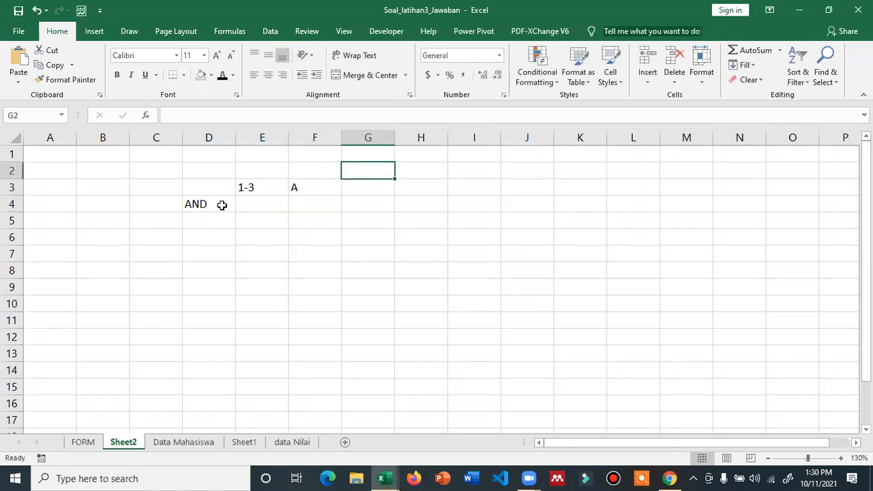
key(Left)
key(Left)
- Enter the range <1 in E2 with grade E in F2
text(<1)
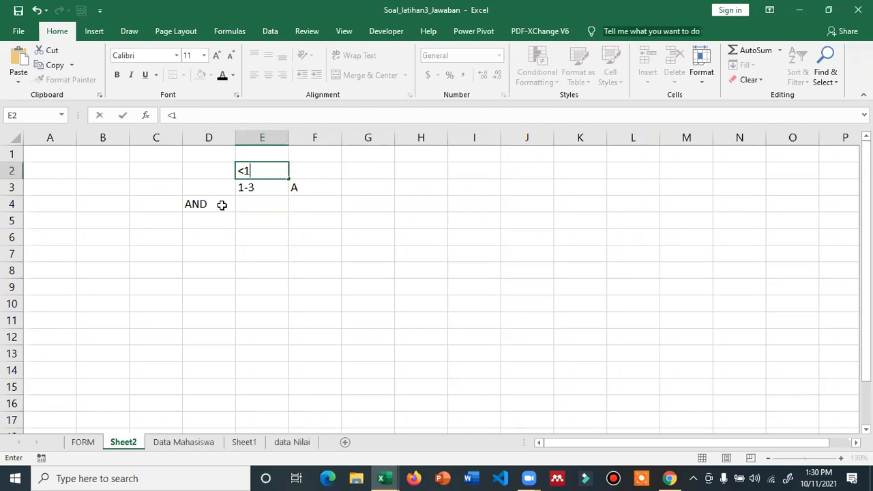
key(Return)
key(Up)
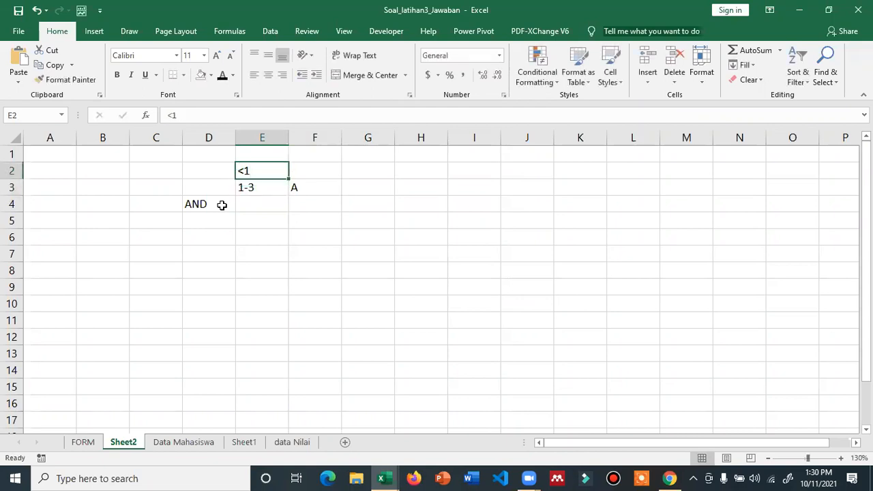
key(Right)
text(E)
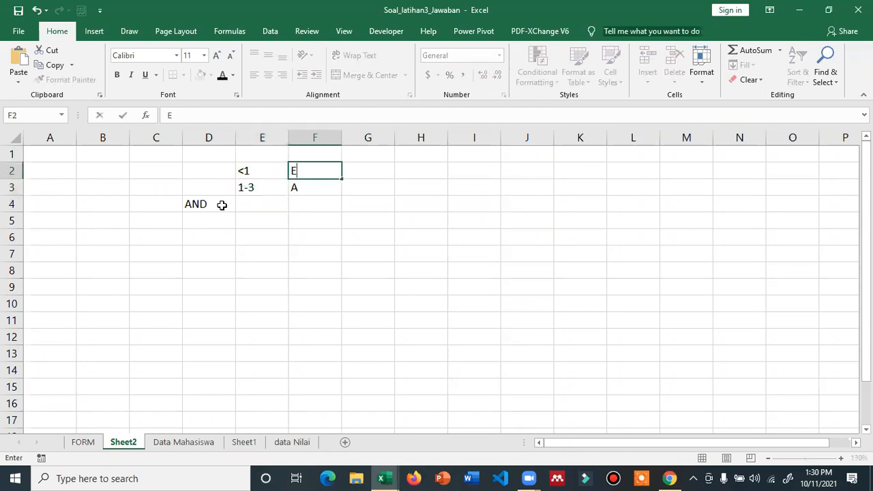
key(Return)
- Enter the range >3 in E4 with grade C in F4
key(Down)
key(Left)
text(>3)
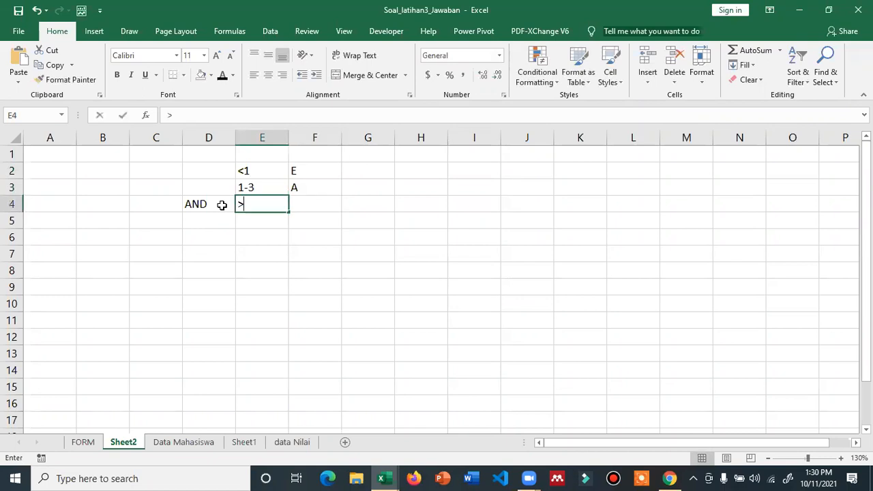
key(Tab)
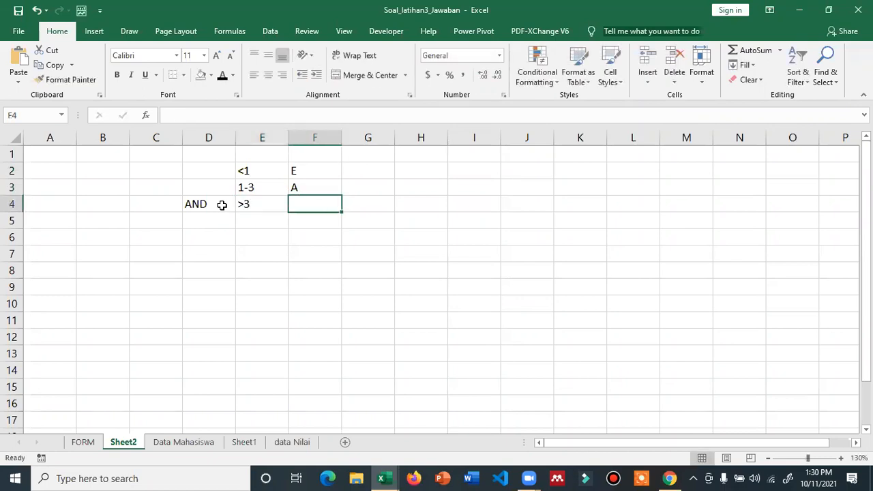
text(C)
key(Return)
- Clear the AND label from cell D4
key(Left)
key(Left)
key(Left)
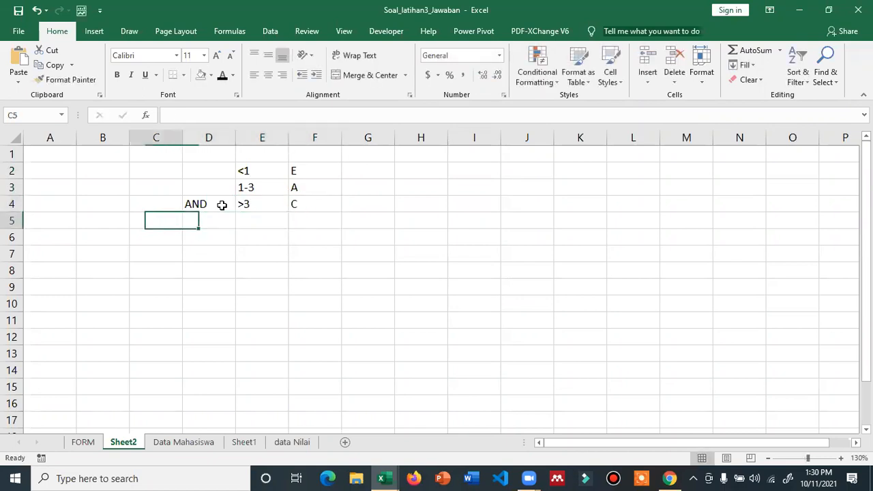
key(Right)
key(Up)
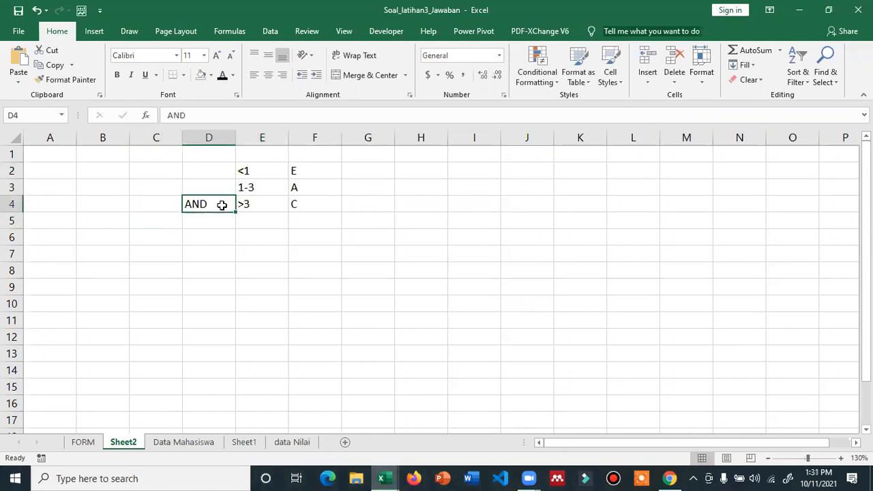
key(Delete)
key(Down)
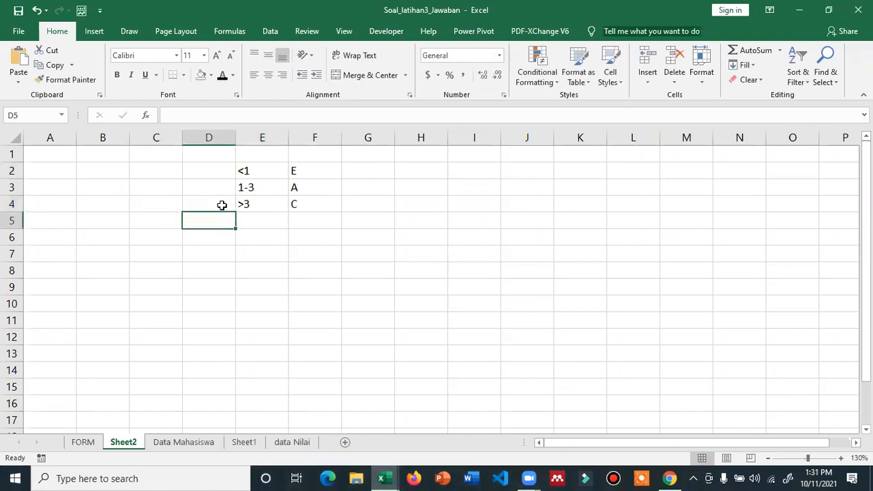
key(Down)
key(Down)
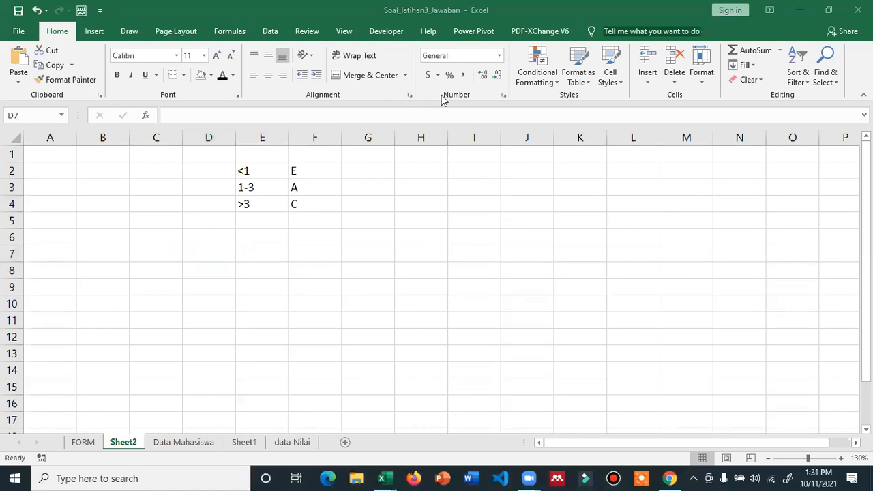
- Enter test value 2 in E7, centred, and the label and in D7
click(226, 248)
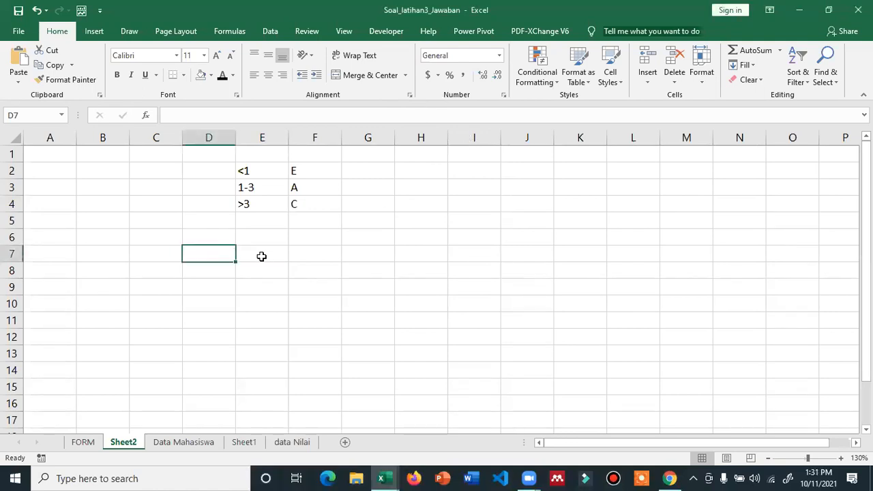
click(261, 259)
text(2)
click(214, 253)
text(and)
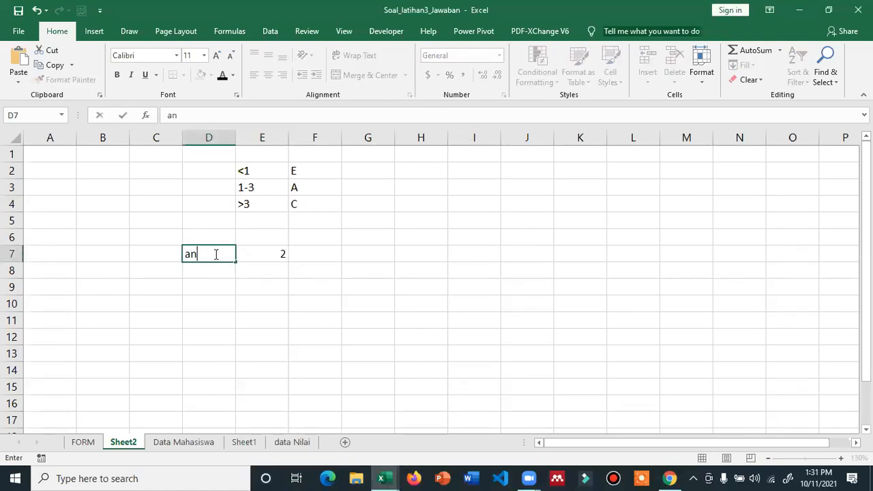
key(Tab)
key(Tab)
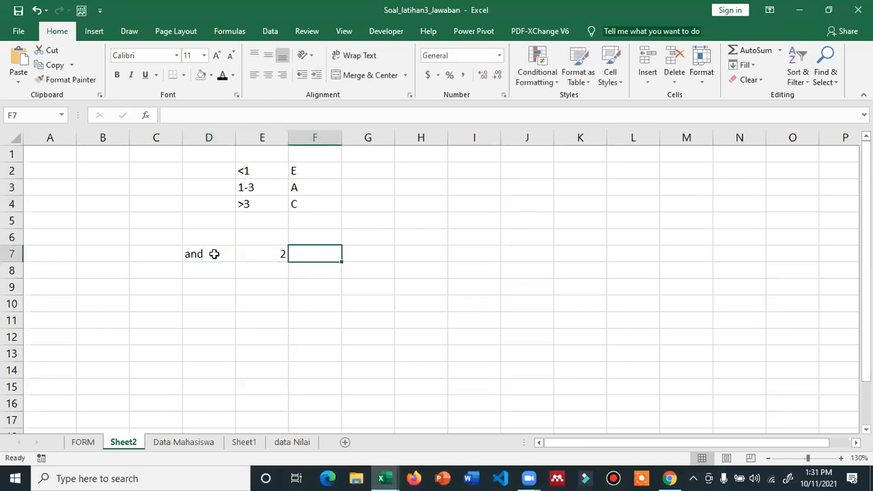
click(280, 253)
click(268, 78)
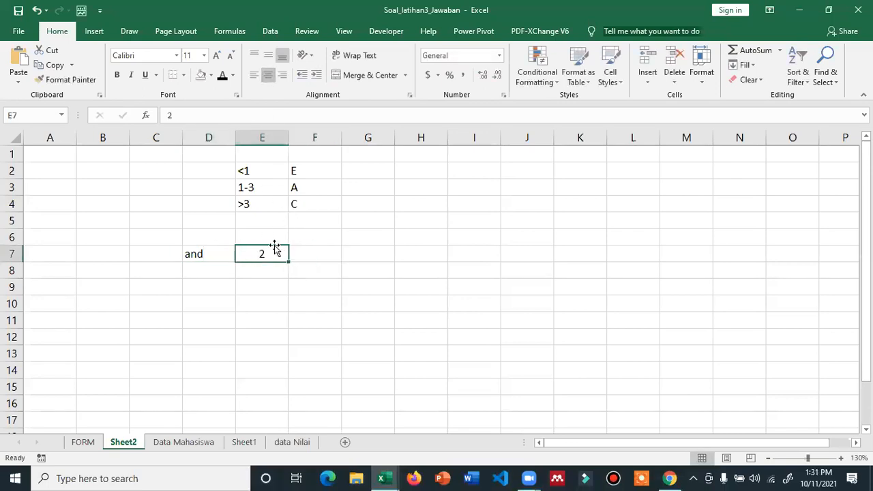
click(251, 189)
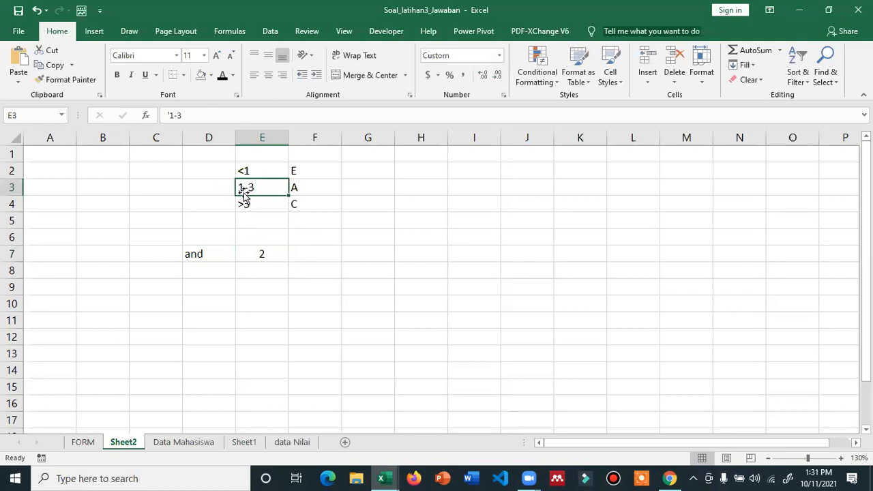
- Start F7's formula with =IF(AND(E7>=1,E7<=3),"A", for the 1-3 range
click(334, 253)
text(=)
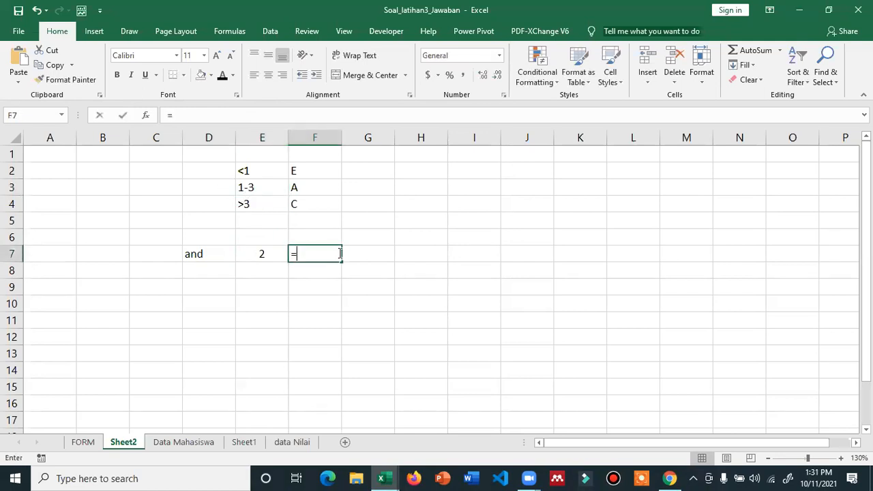
text(AND()
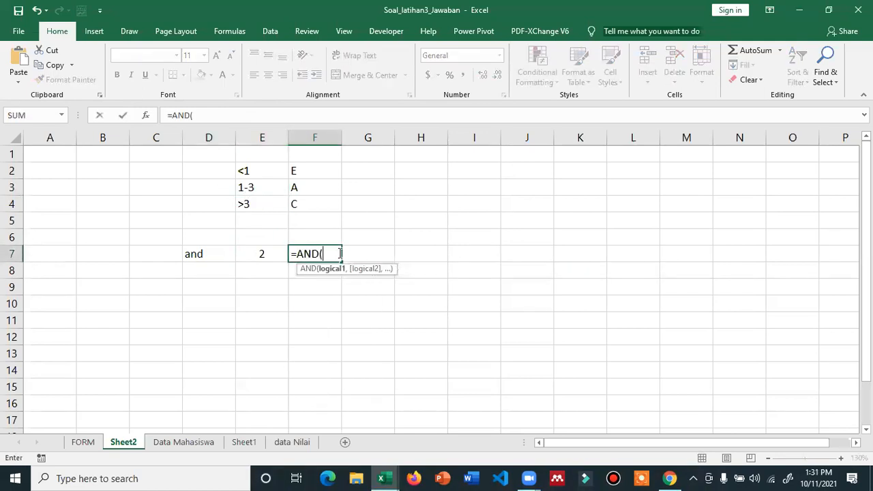
key(BackSpace)
key(BackSpace)
key(BackSpace)
key(BackSpace)
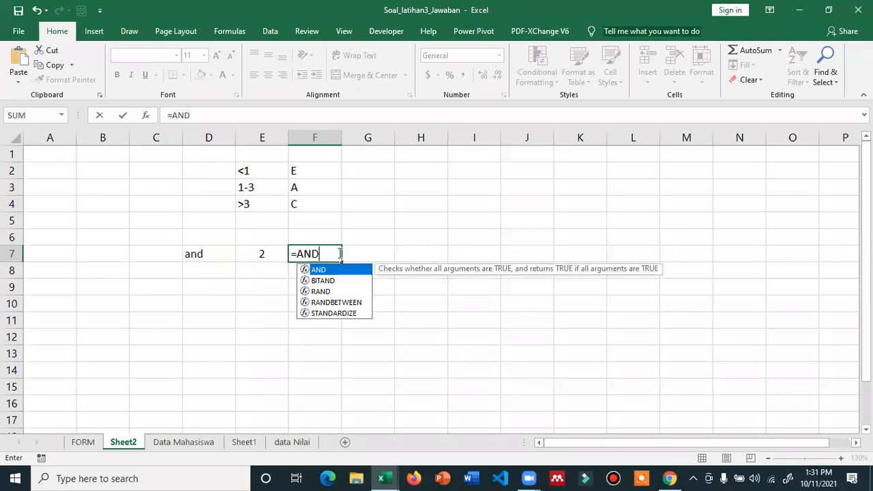
text(IF()
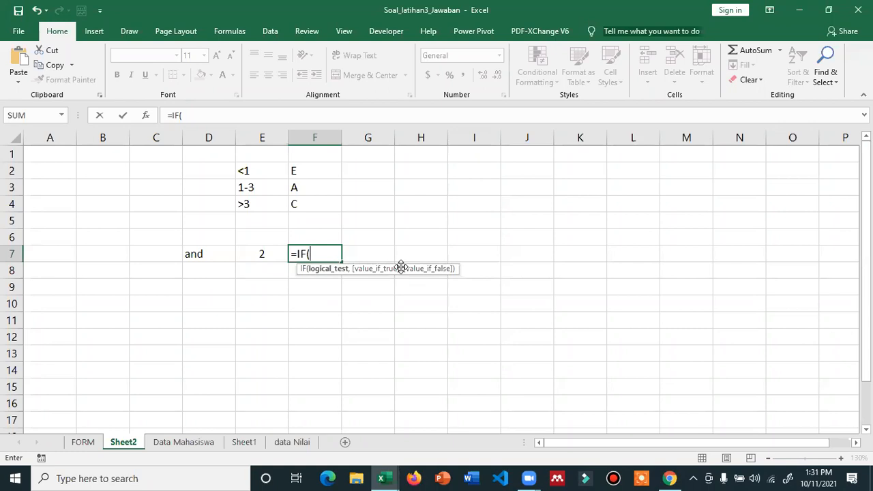
text(AND()
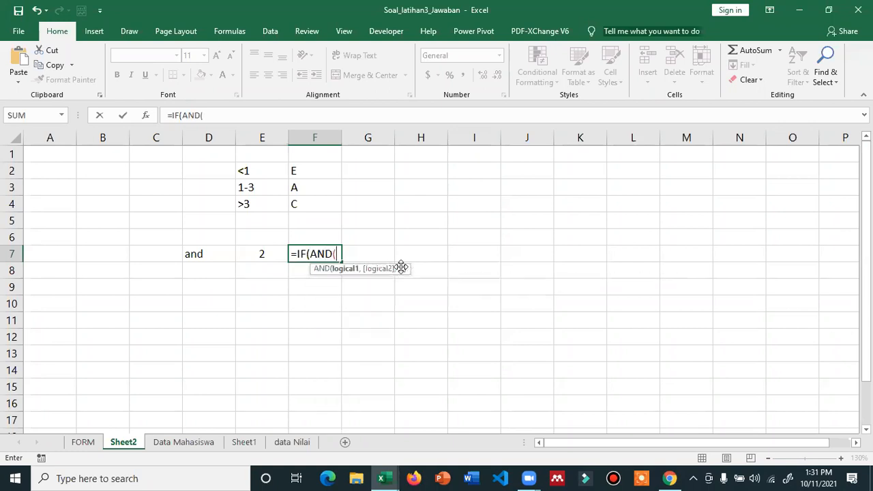
click(255, 253)
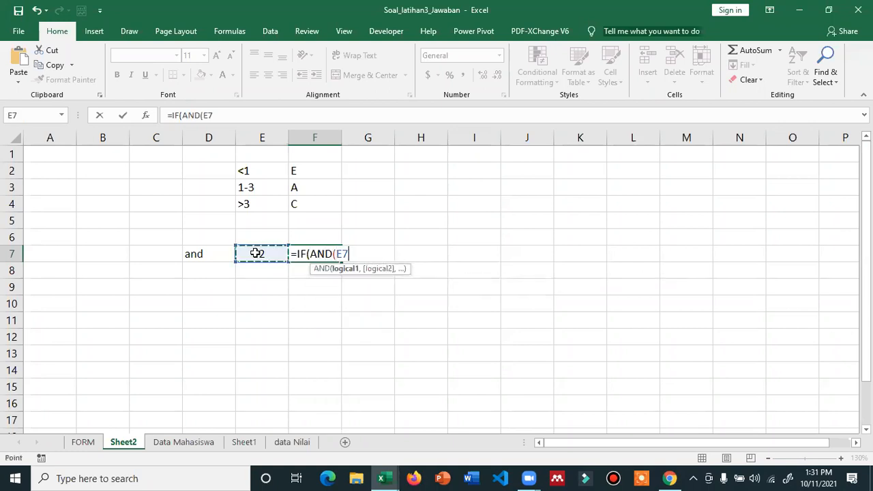
text(>=1)
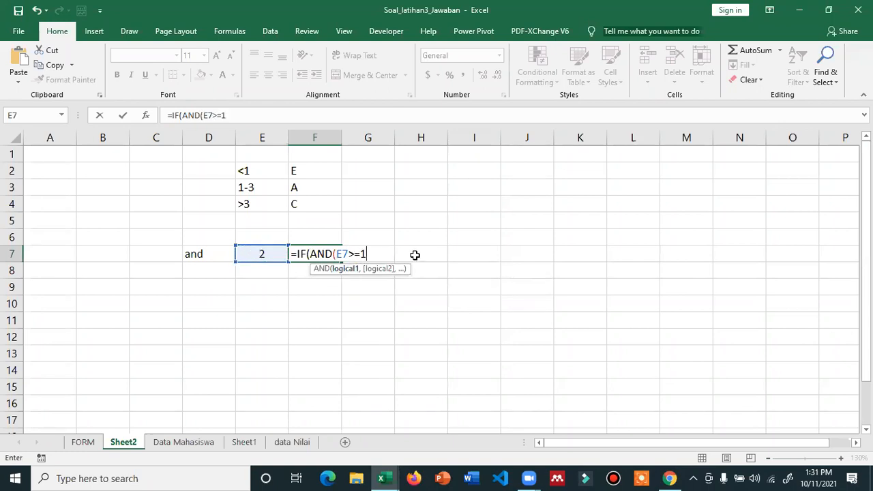
text(,)
click(272, 254)
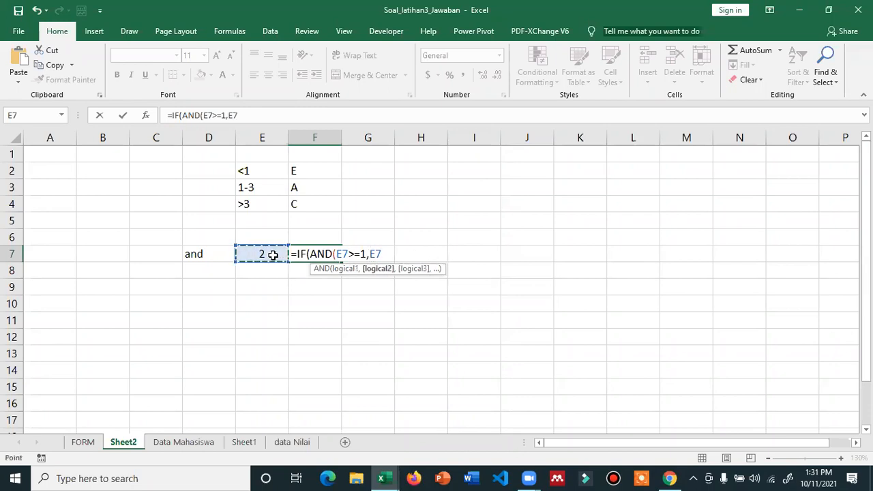
text(<=3),)
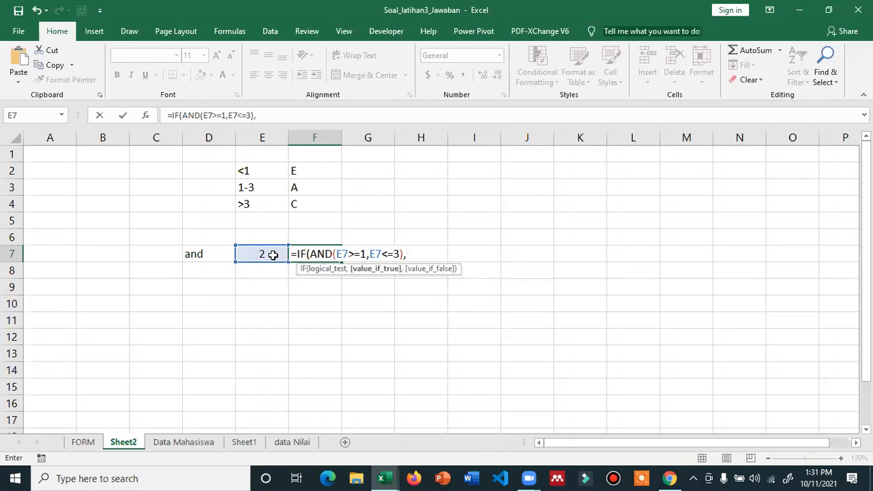
text("a)
key(BackSpace)
text(A",)
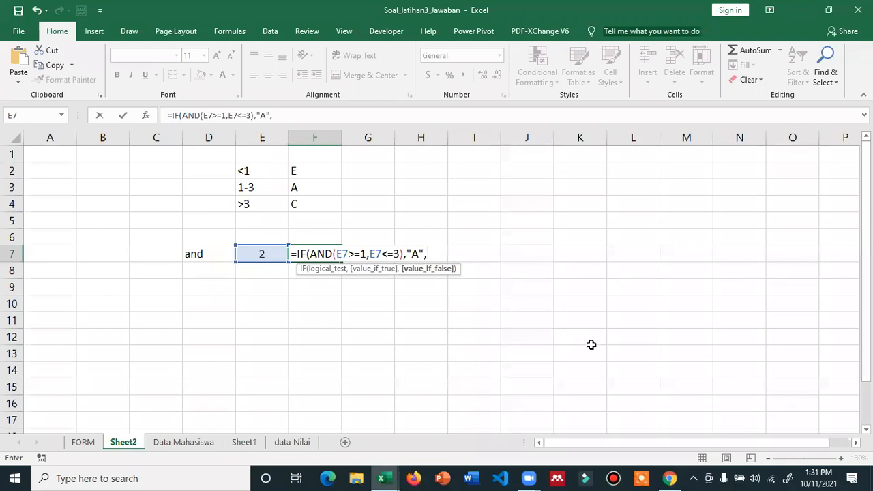
text(IF()
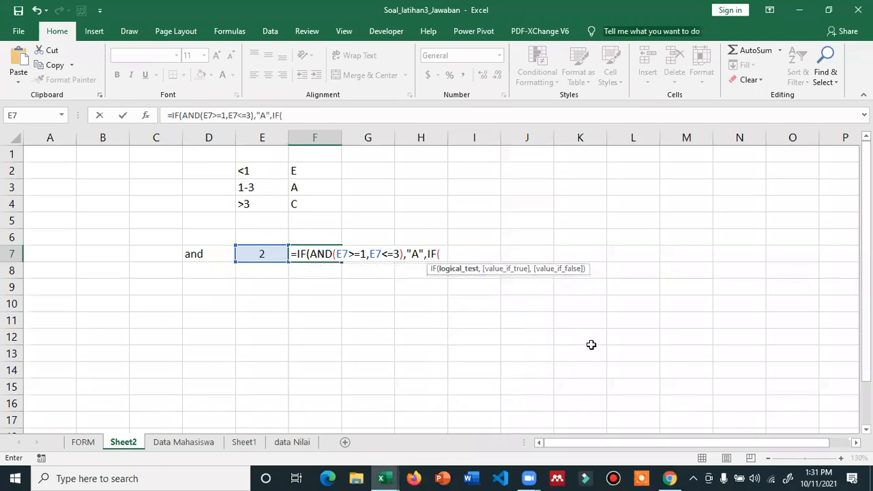
- Complete the formula with the nested IF(E7<1,"E","C") for the other ranges
click(265, 254)
text(<1)
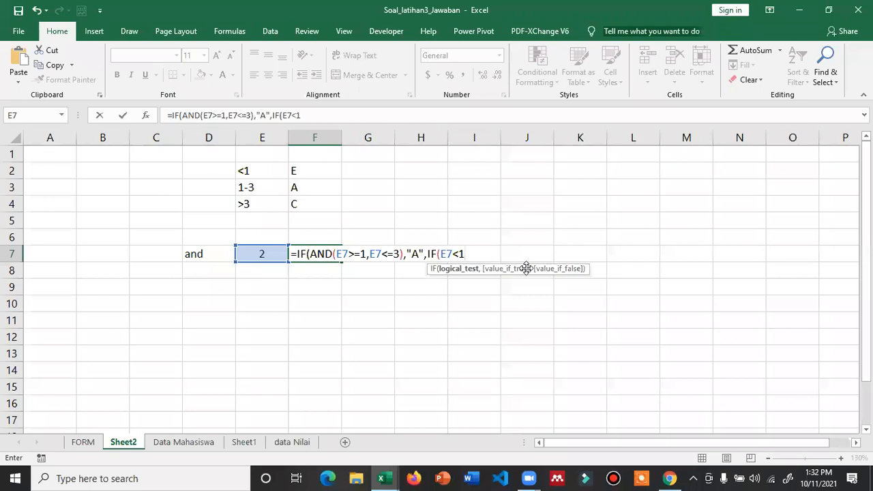
text(,)
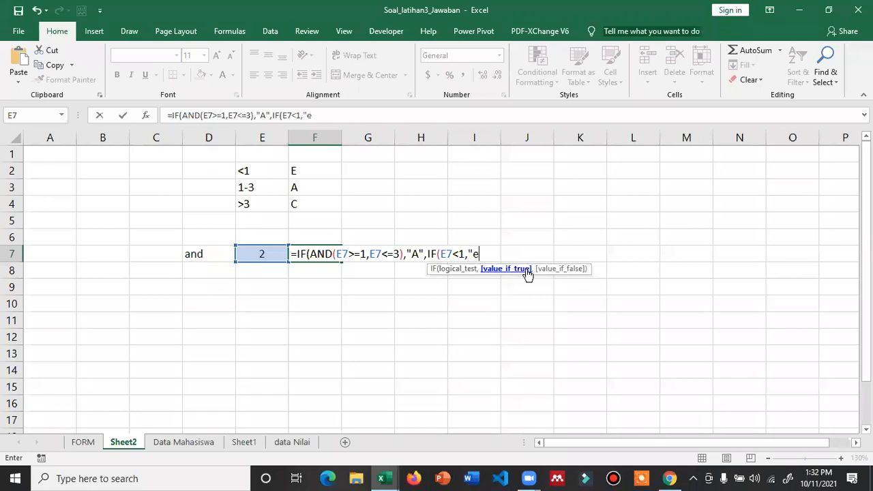
text("E",)
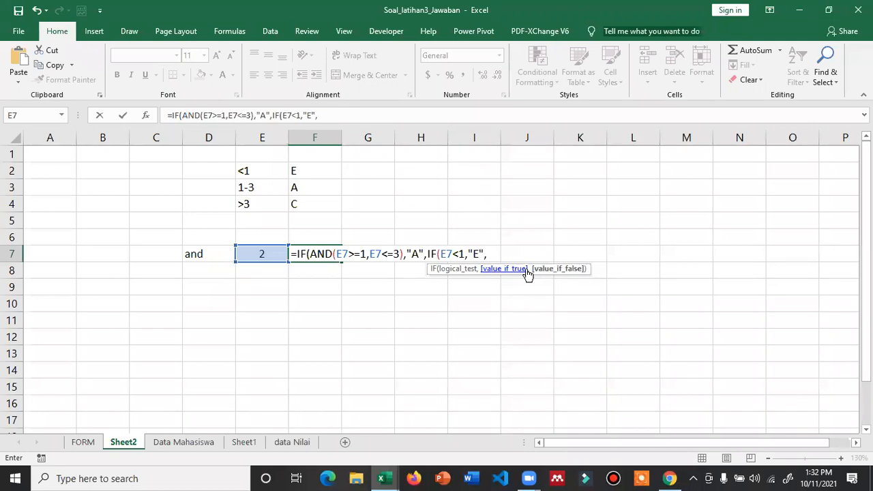
key(BackSpace)
key(BackSpace)
key(BackSpace)
key(BackSpace)
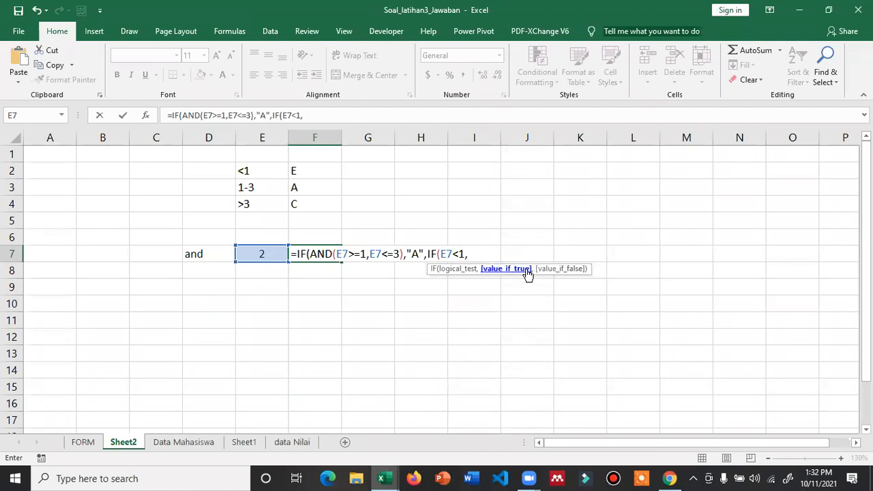
key(BackSpace)
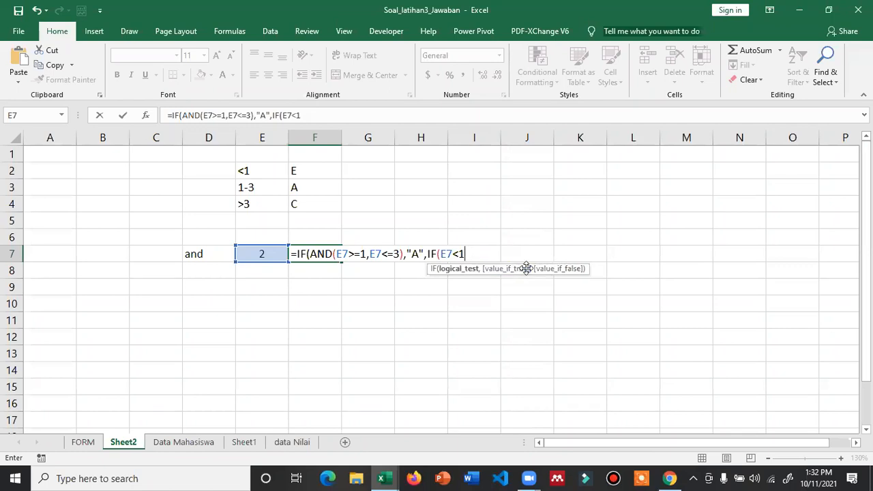
text(,"e)
key(BackSpace)
text(E",")
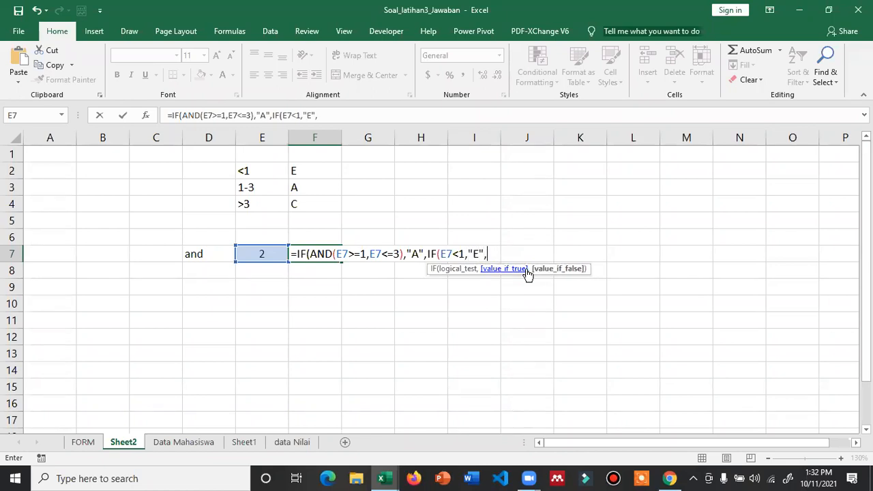
text(c)
key(BackSpace)
text(C"))
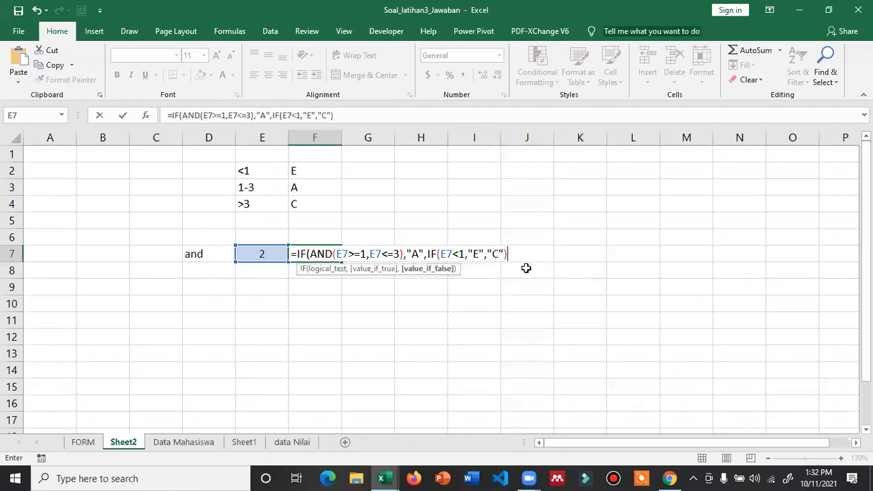
text())
- Commit the F7 grade formula and try test values 1 and -1 in E7
key(Return)
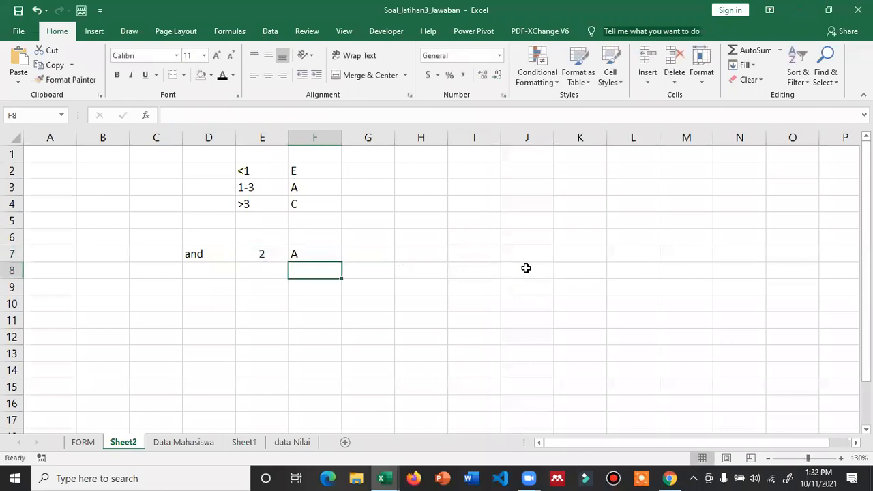
key(Up)
key(Left)
key(F2)
key(BackSpace)
text(1)
key(Return)
key(Up)
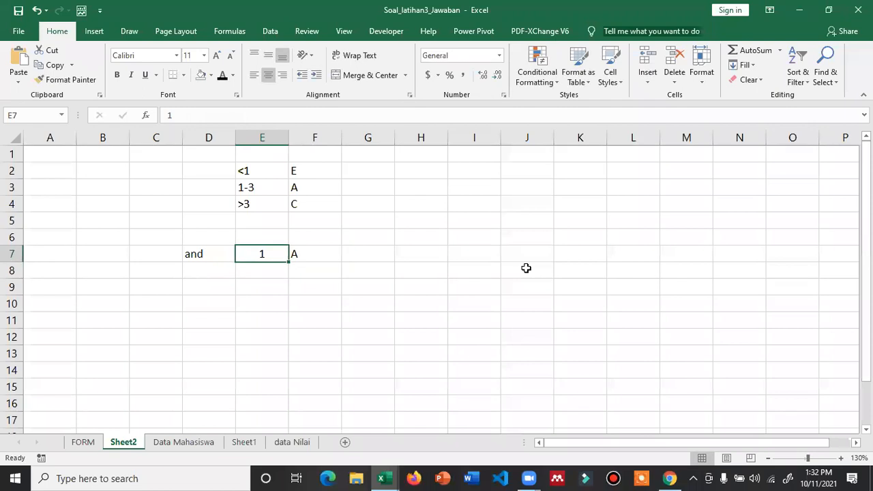
key(F2)
key(BackSpace)
text(-1)
key(Return)
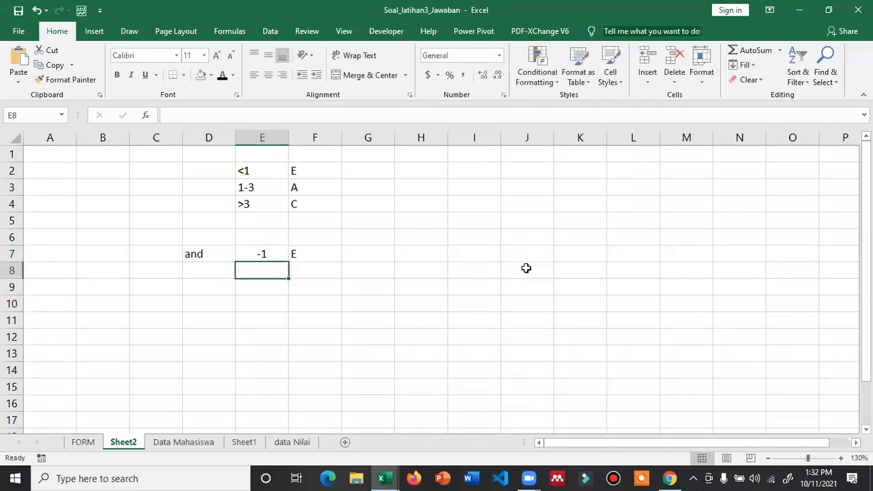
key(Up)
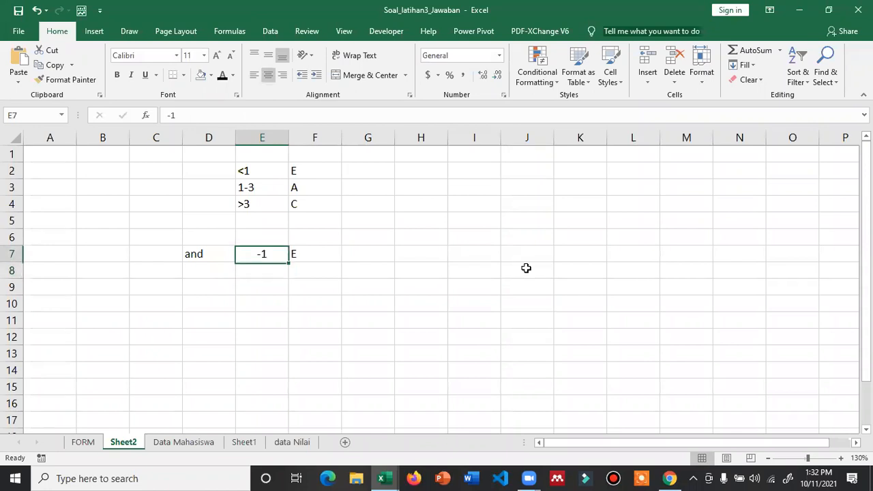
key(Right)
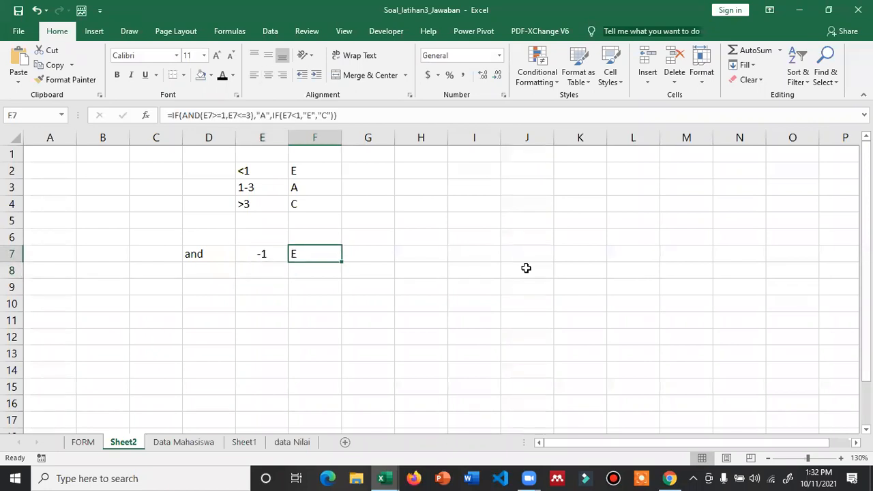
- Glance at the FORM sheet and Sheet1, then return to Sheet2
click(85, 443)
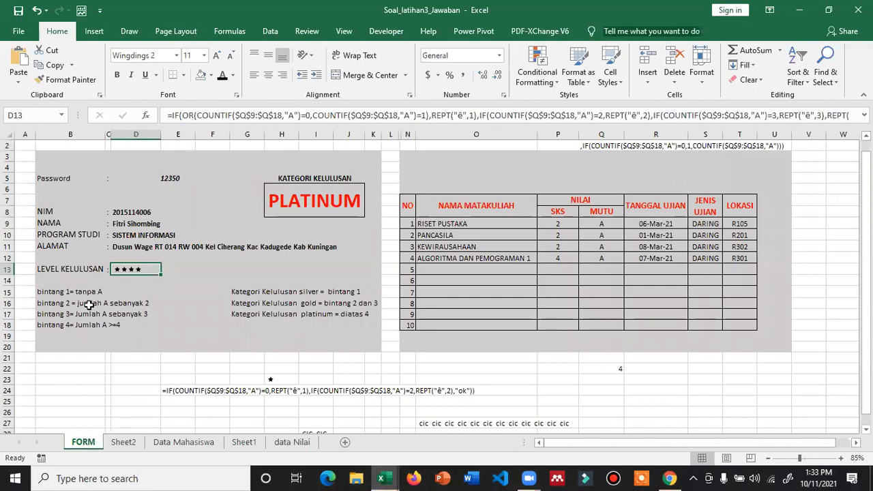
click(243, 442)
click(137, 446)
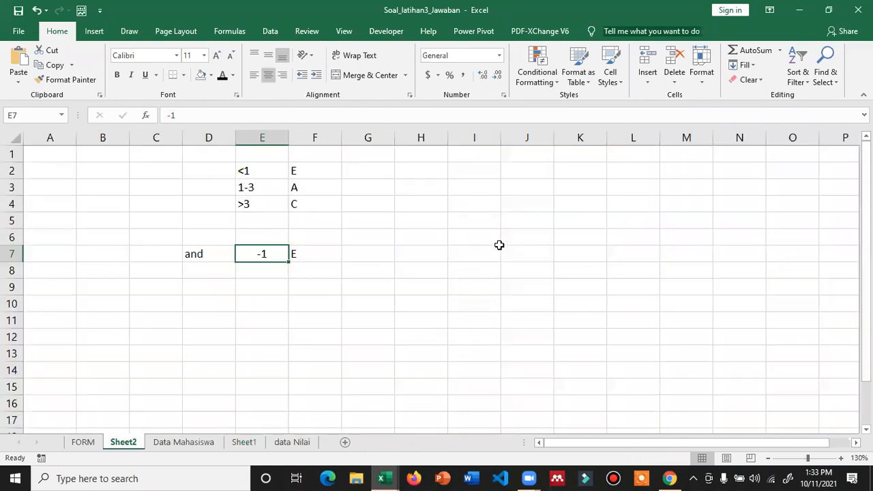
- Try test values -1.5, 1.7 and 2 in E7, ending on -1.5 so F7 shows E
text(-1)
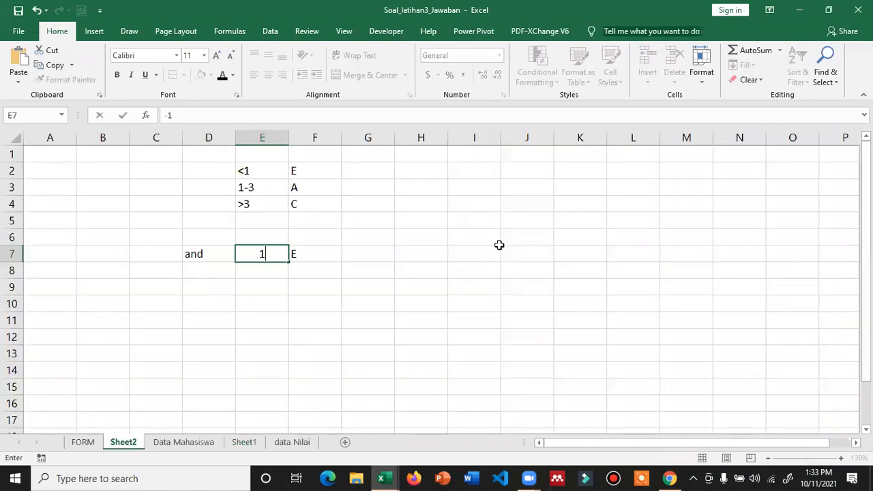
text(.5)
key(Return)
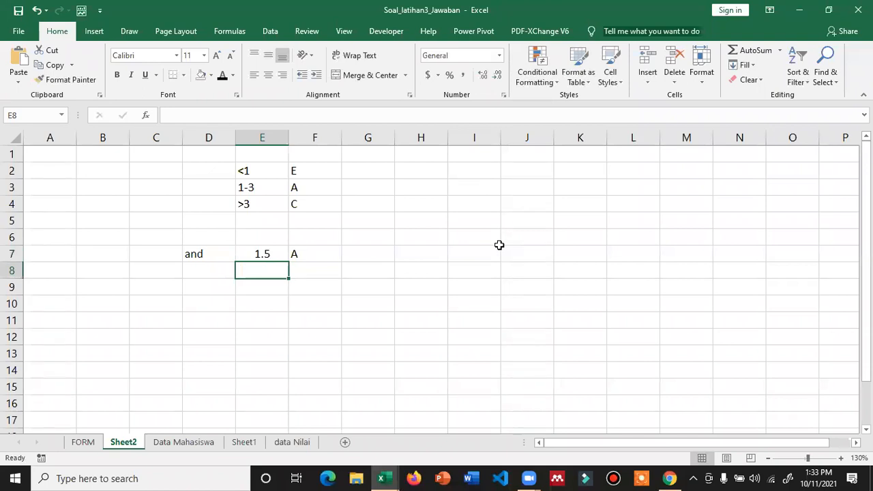
key(Up)
text(1.7)
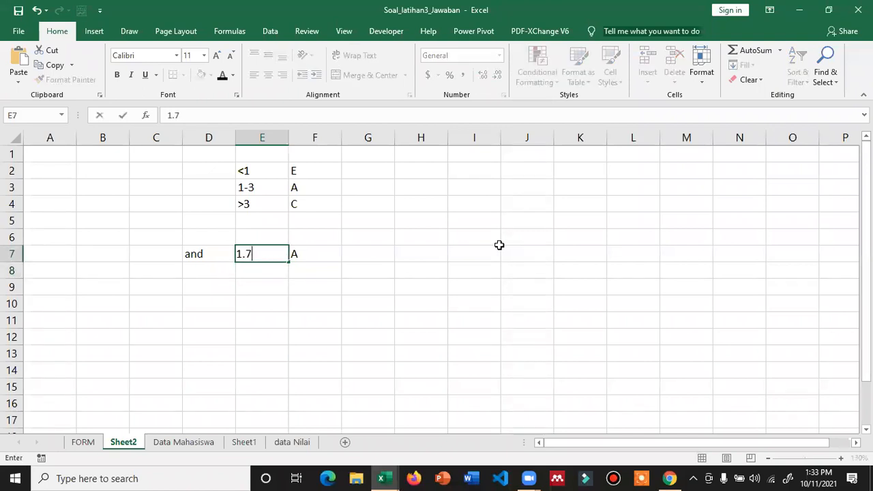
key(Return)
key(Up)
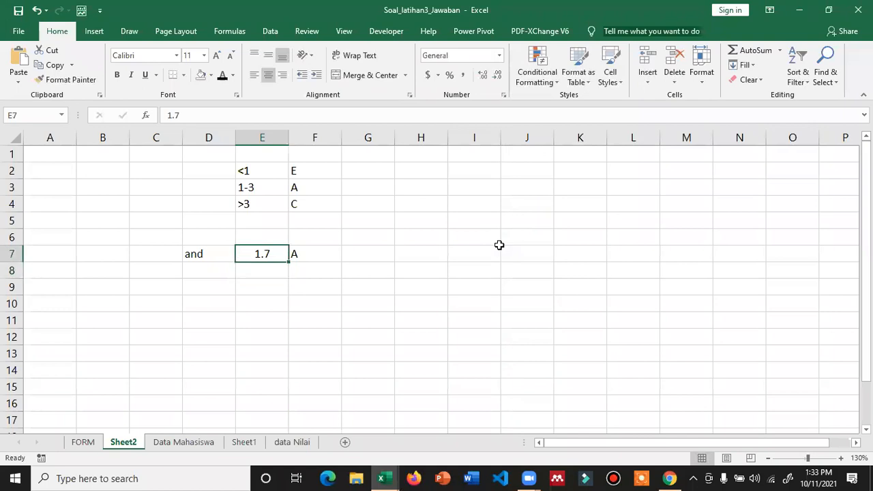
text(2)
key(Return)
key(Up)
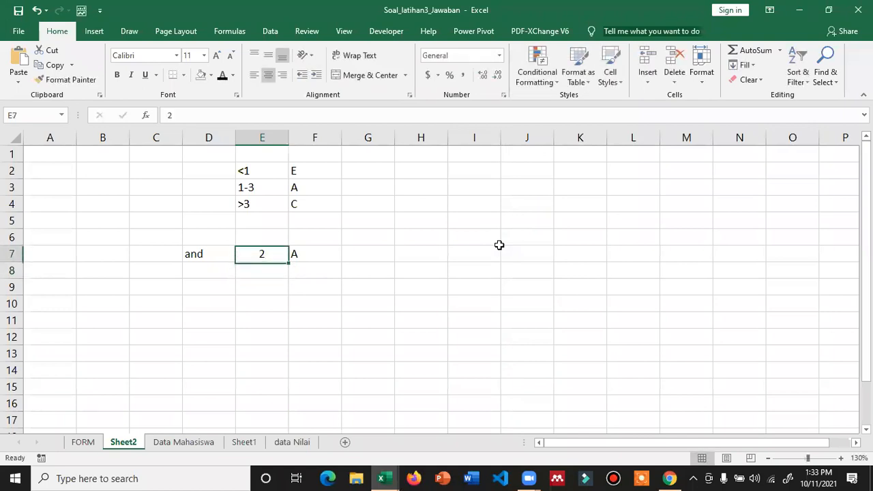
key(F2)
text(-1.5)
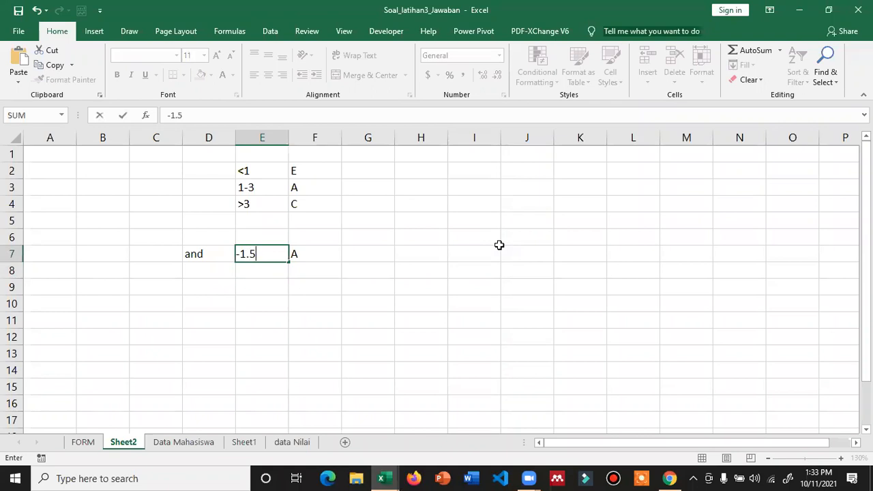
key(Return)
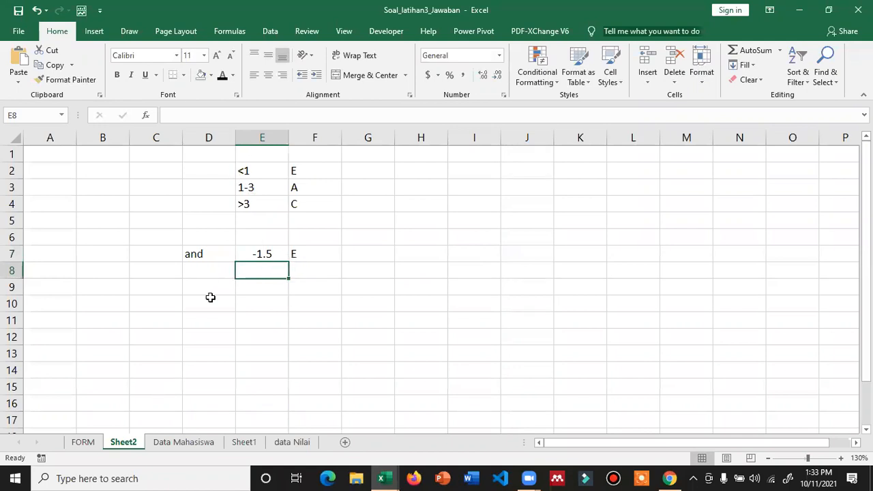
click(247, 191)
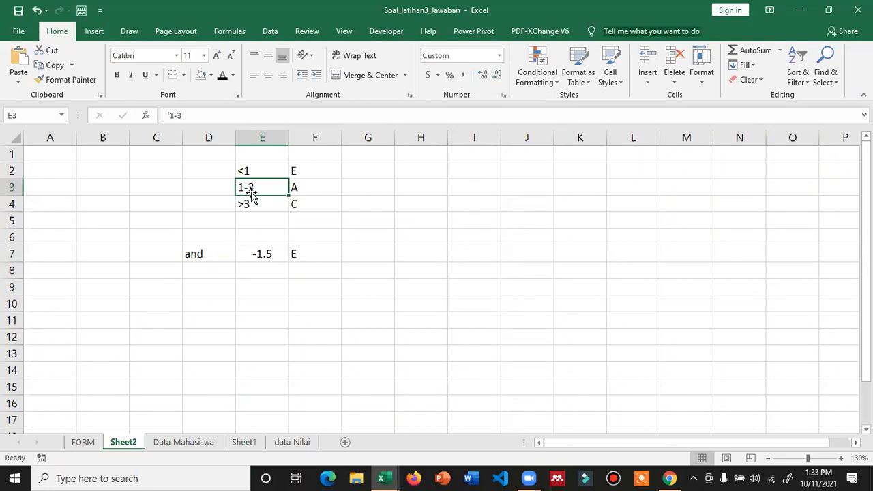
click(82, 441)
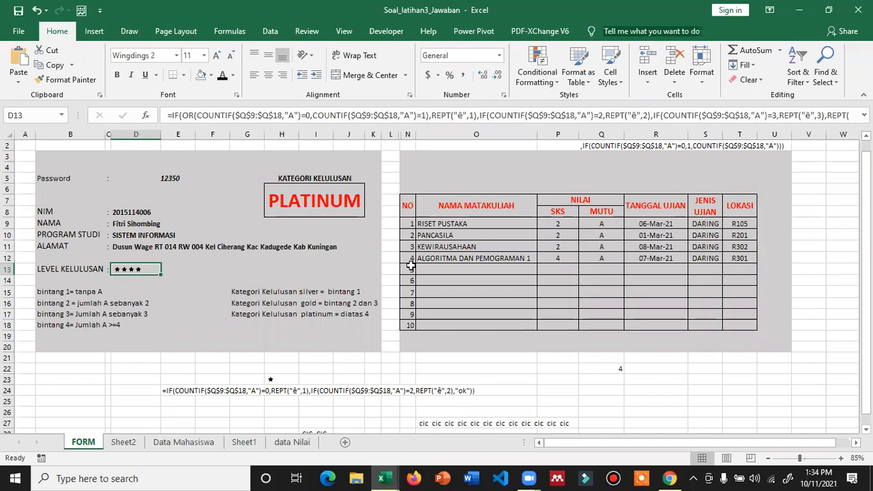
click(613, 226)
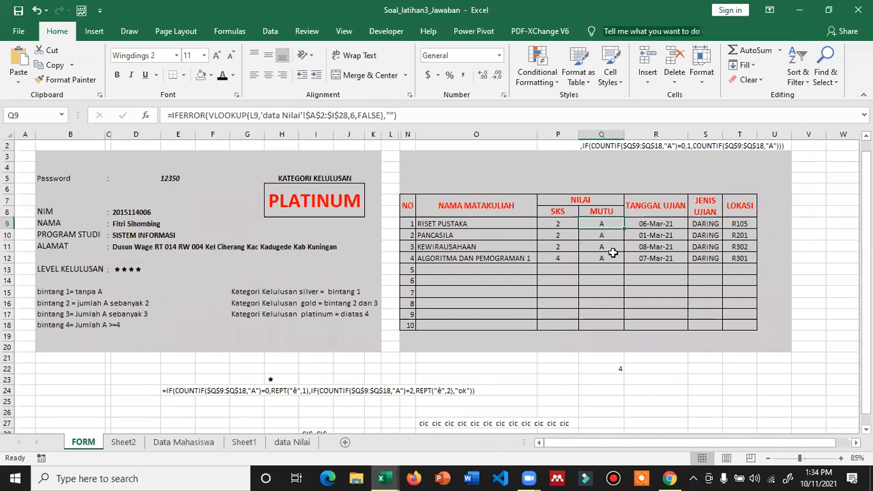
shift+click(613, 254)
click(142, 317)
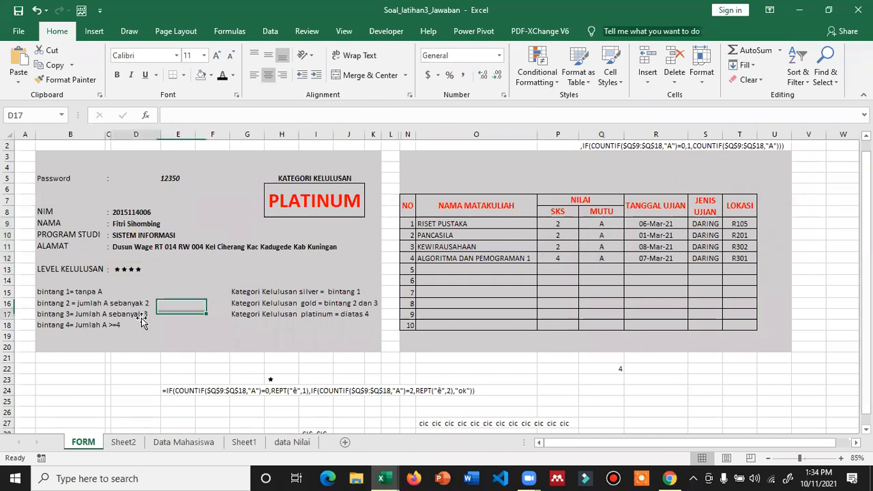
click(144, 300)
click(145, 313)
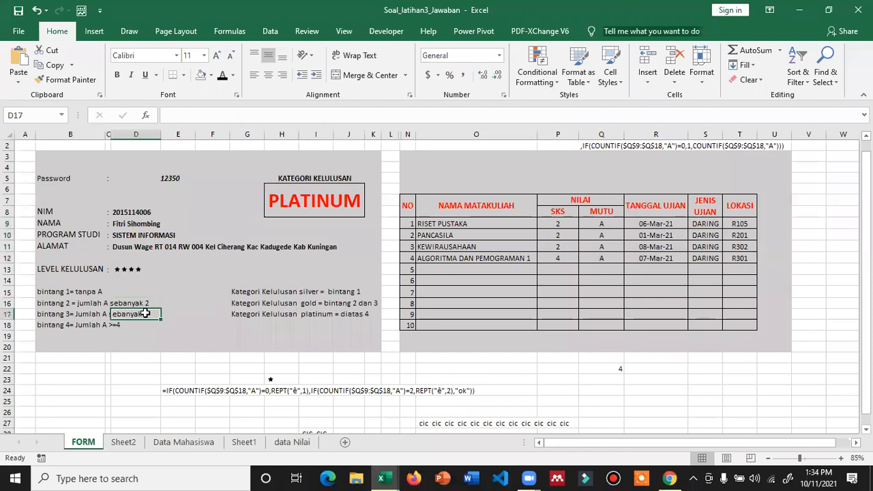
click(124, 268)
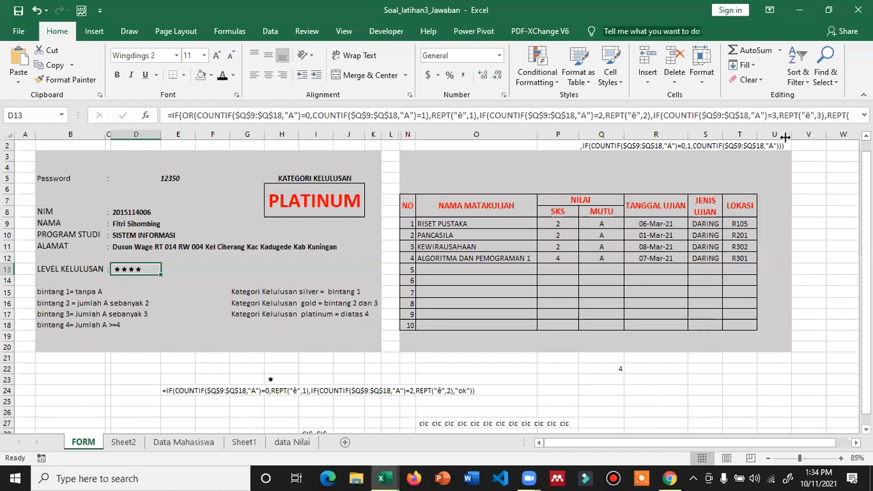
click(134, 445)
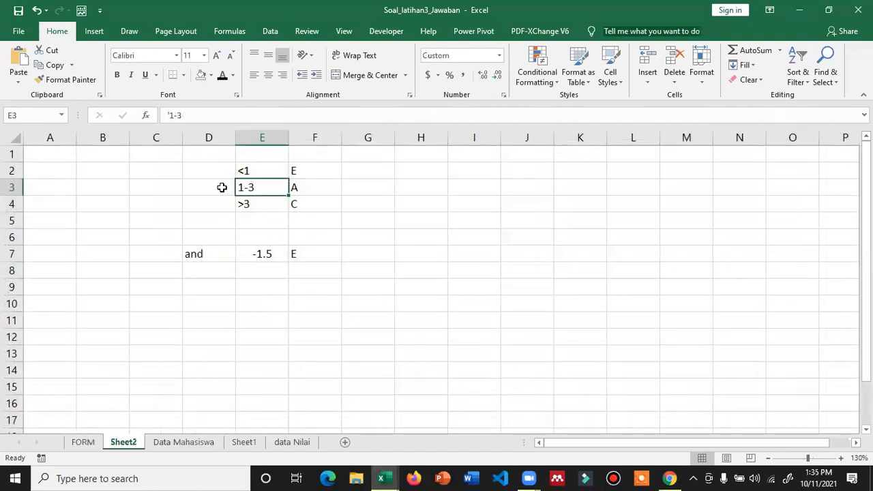
- Type the labels and in E10 and OR in E12
click(252, 308)
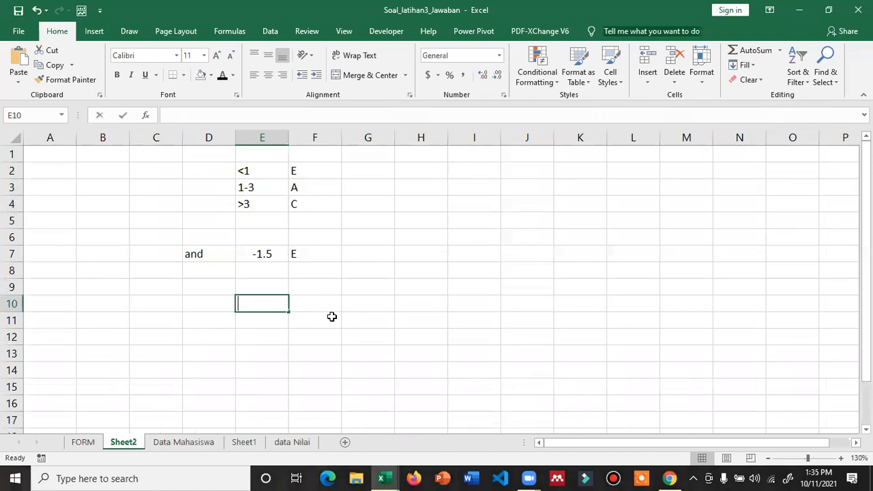
text(and)
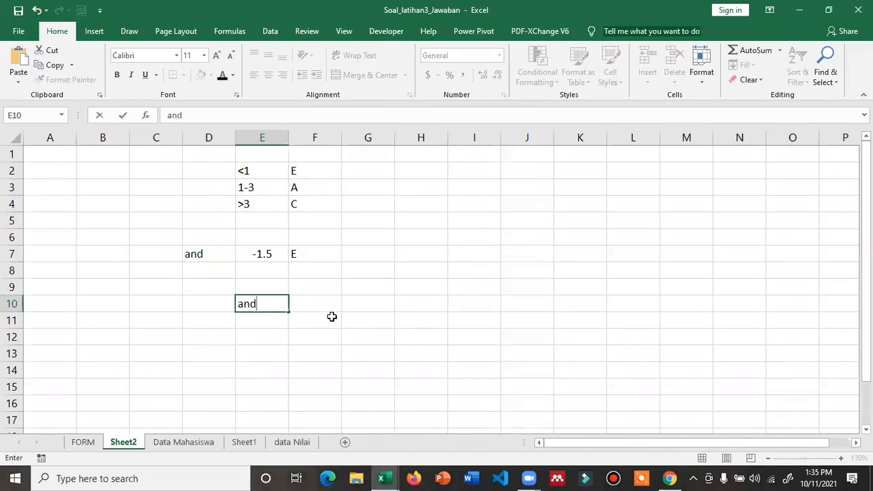
key(Return)
key(Return)
text(OR)
key(Return)
- Type an example sentence in F10, then change its word DAN to AND
key(Up)
key(Up)
key(Up)
key(Right)
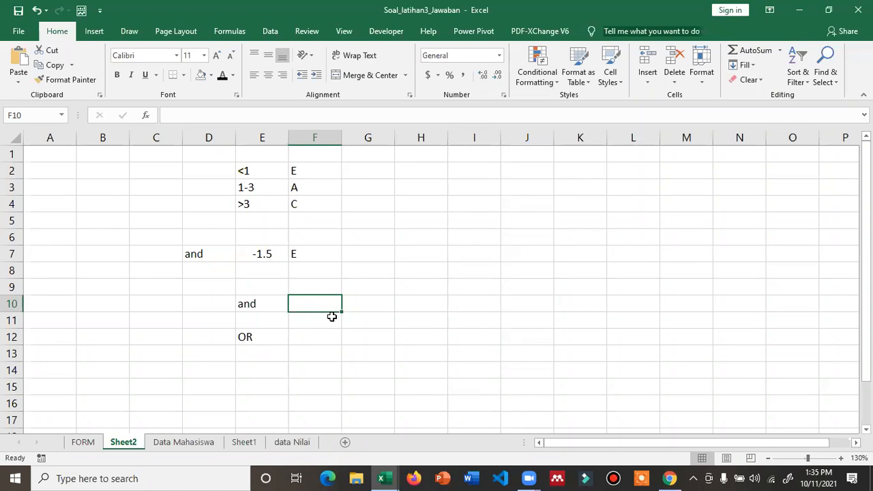
text(SAY)
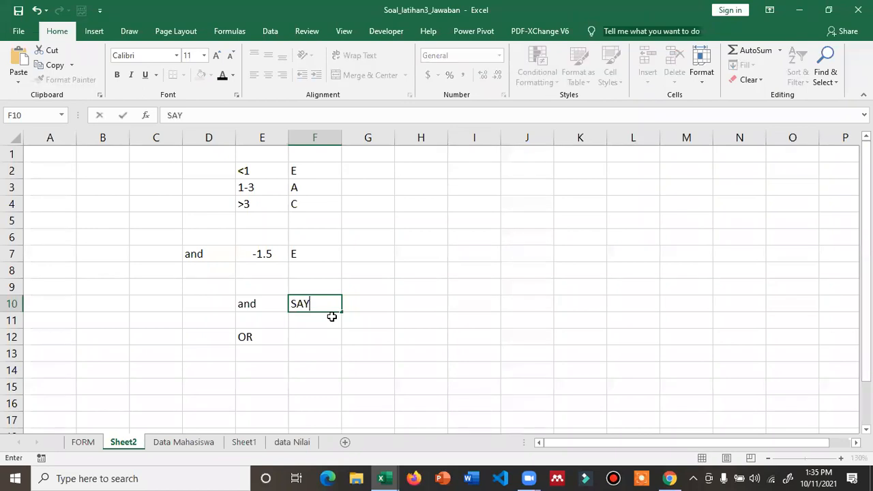
text(A DAN EVI )
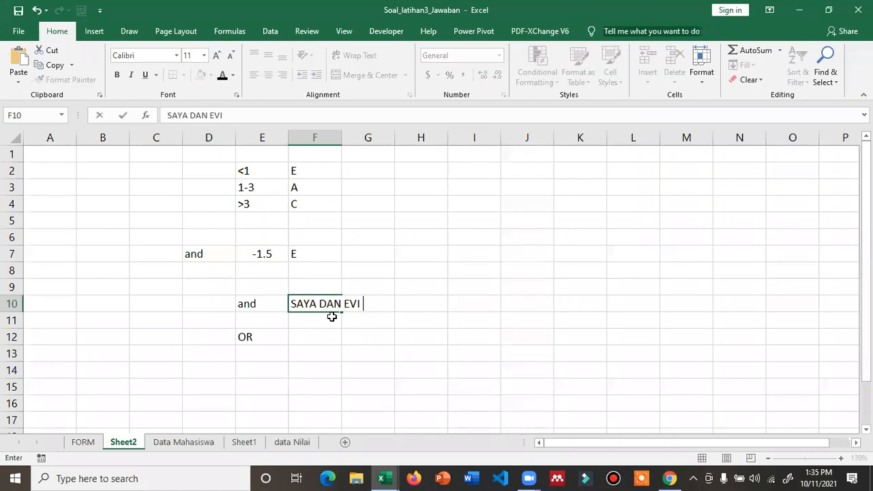
text(KE JKT)
key(Return)
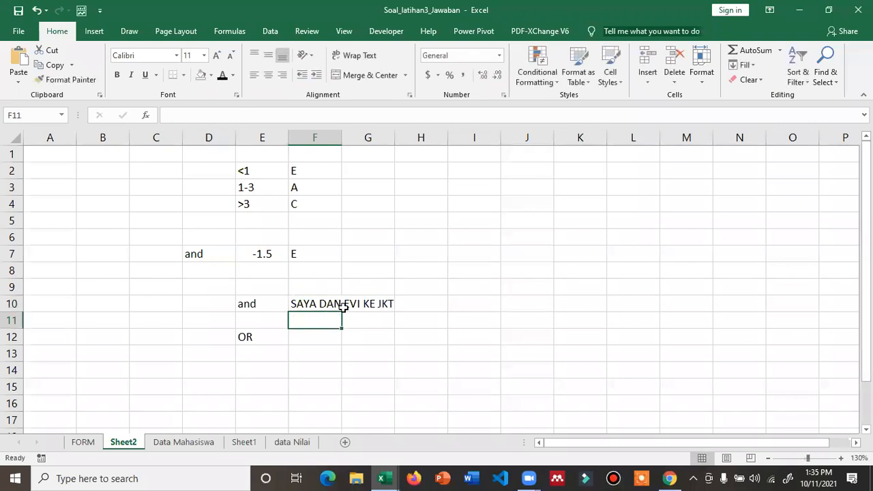
double_click(335, 305)
key(BackSpace)
key(BackSpace)
key(BackSpace)
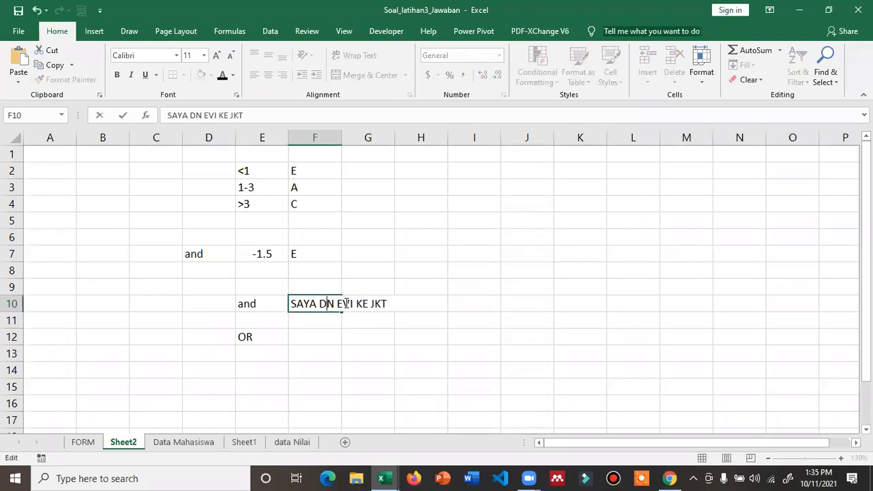
text(AND)
key(Return)
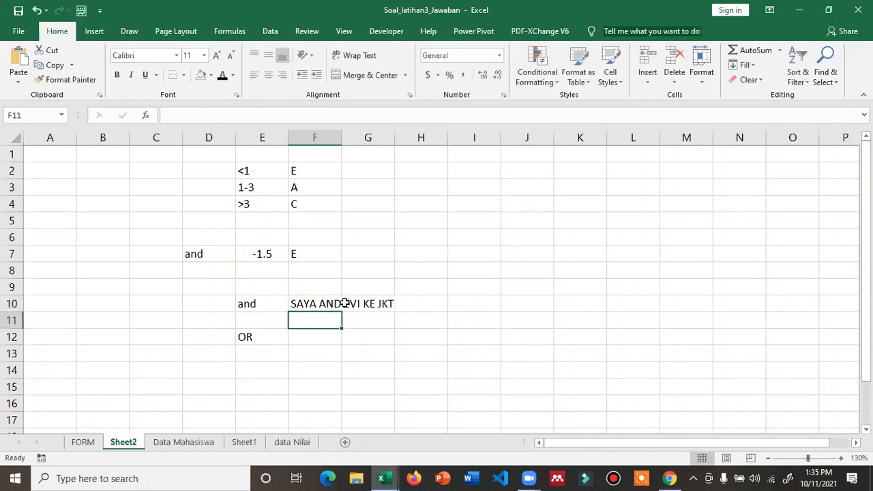
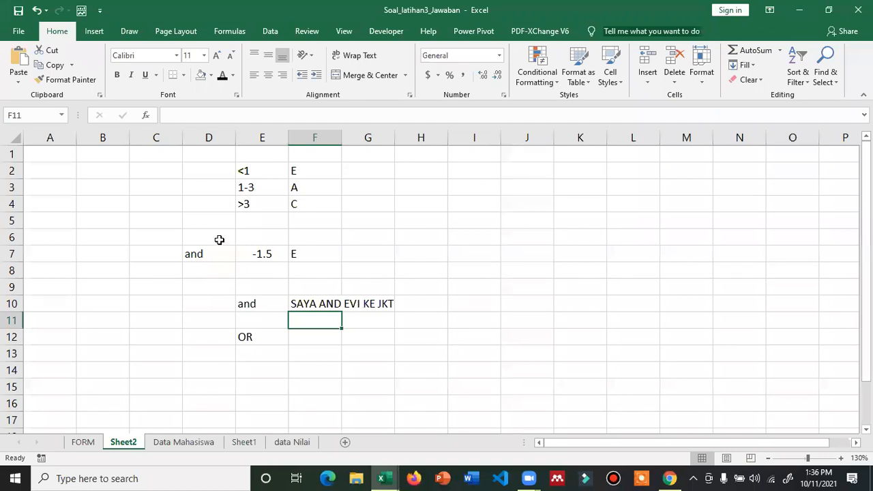
- Check the -1.5 result in E7, then go to the FORM sheet showing the four-star PLATINUM category
click(263, 255)
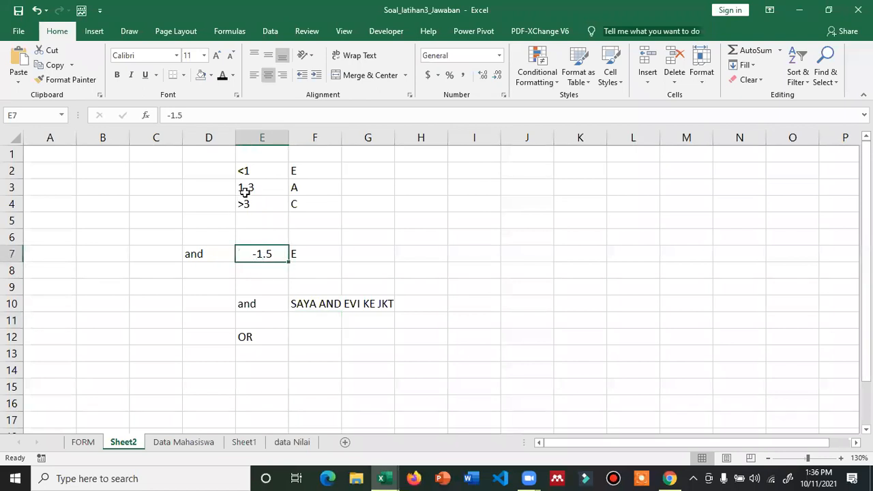
click(472, 238)
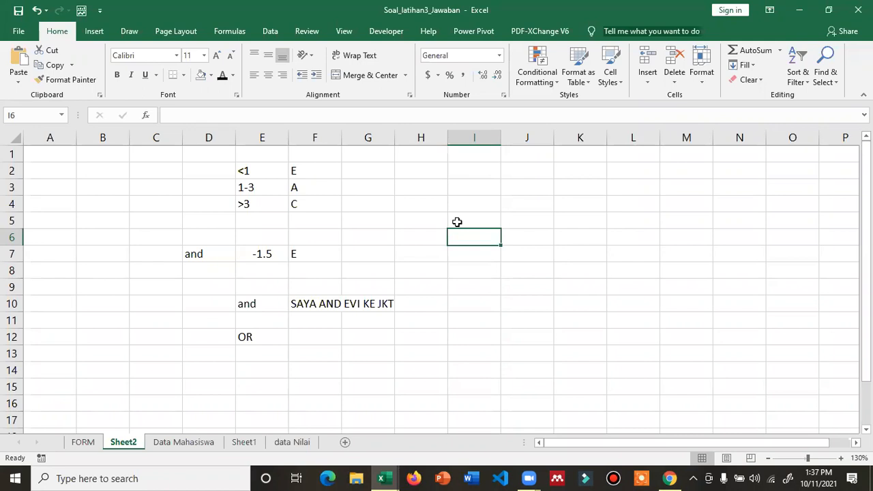
key(alt+Tab)
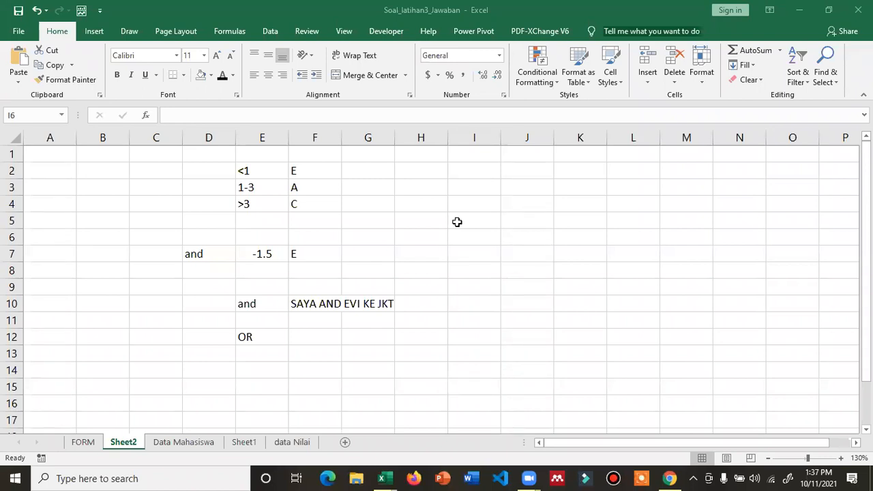
click(486, 222)
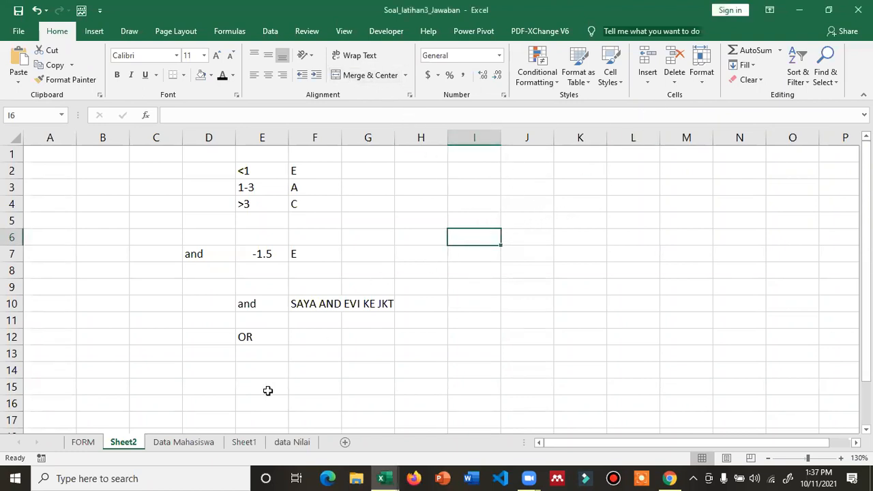
click(83, 441)
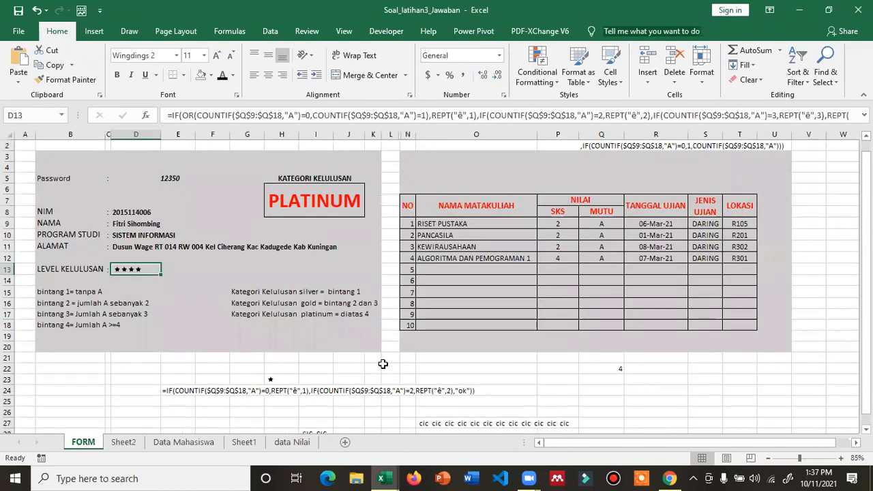
- Scroll the FORM sheet back to the top, save the workbook, and view the data Nilai grades sheet
click(420, 377)
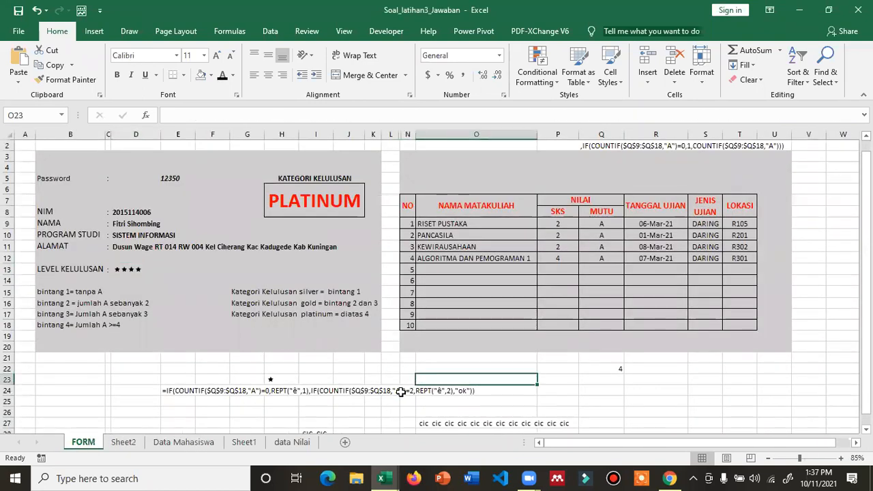
scroll(401, 392, up, 1)
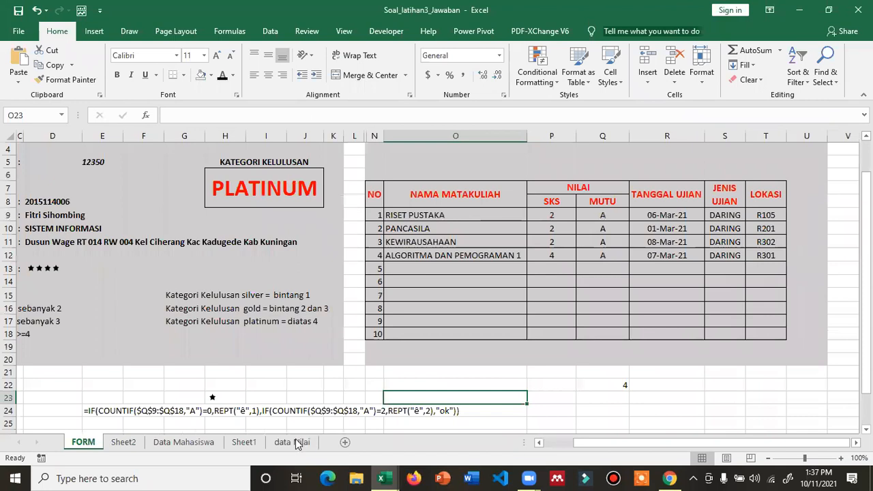
drag(576, 444, 554, 443)
scroll(350, 359, up, 1)
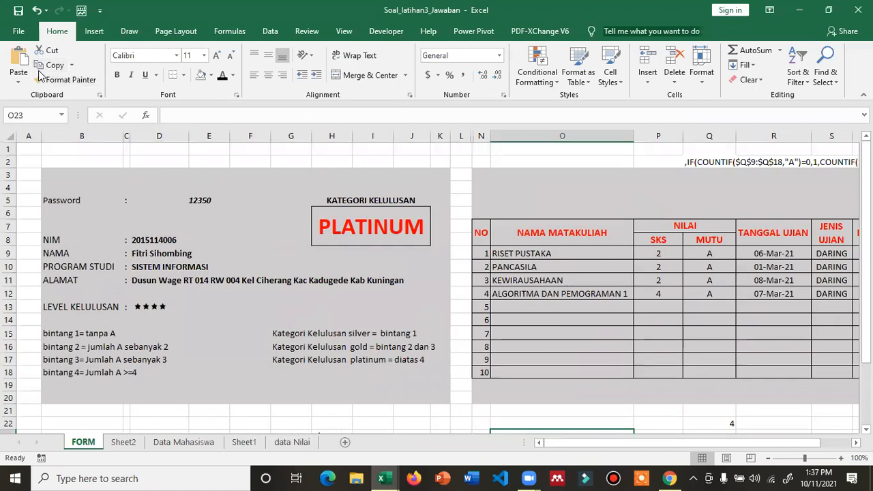
click(18, 10)
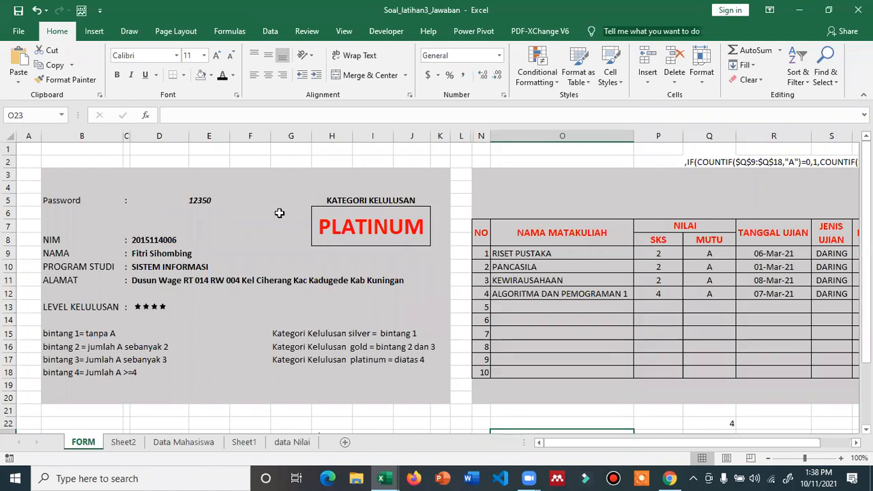
click(292, 442)
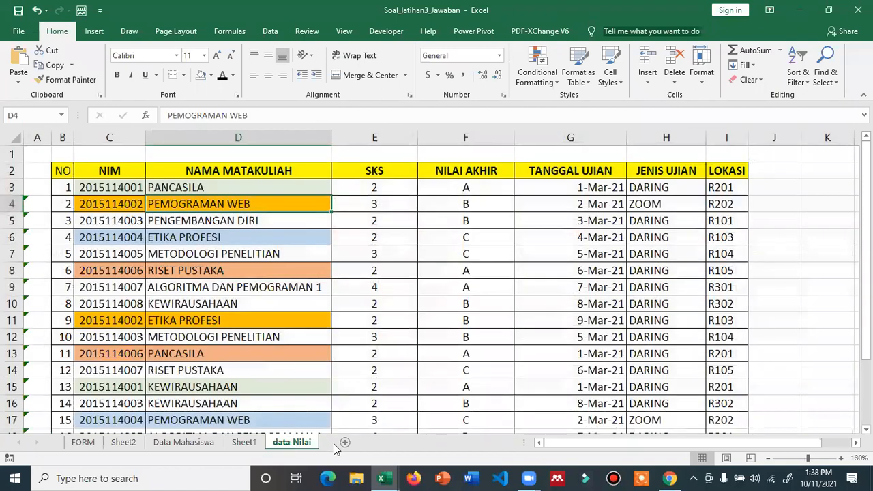
- Clear the old AND/OR examples from C2:H14 on Sheet2
click(240, 442)
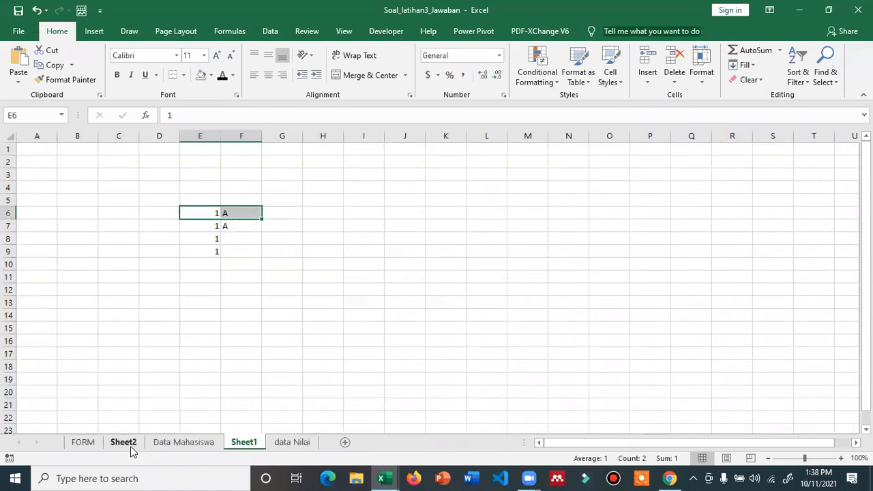
click(129, 443)
drag(156, 170, 396, 360)
key(Delete)
- Enter the numbers 1 to 5 in D3:D7
key(Down)
key(Right)
text(1)
key(Return)
text(2)
key(ctrl+Return)
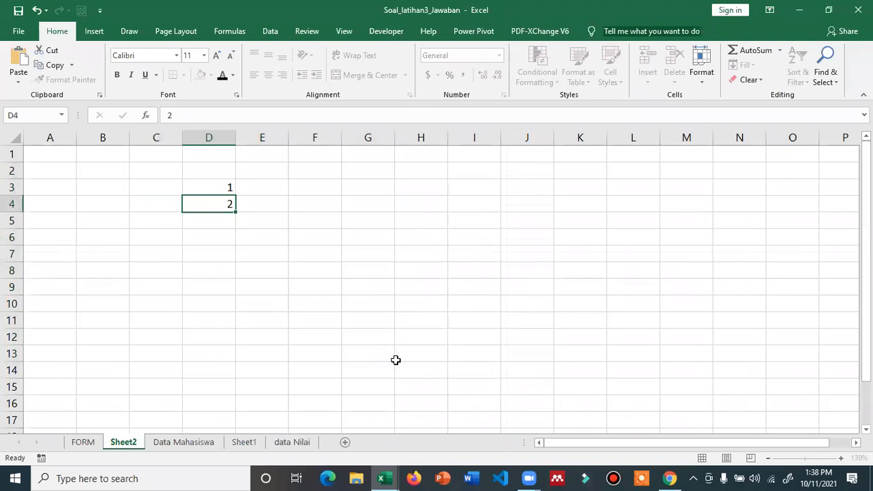
key(Return)
text(3)
key(Return)
text(4)
key(Return)
text(5)
- Enter =COUNTIF($D$3:$D$7,D3) in E3
key(Right)
key(Up)
key(Up)
key(Up)
key(Up)
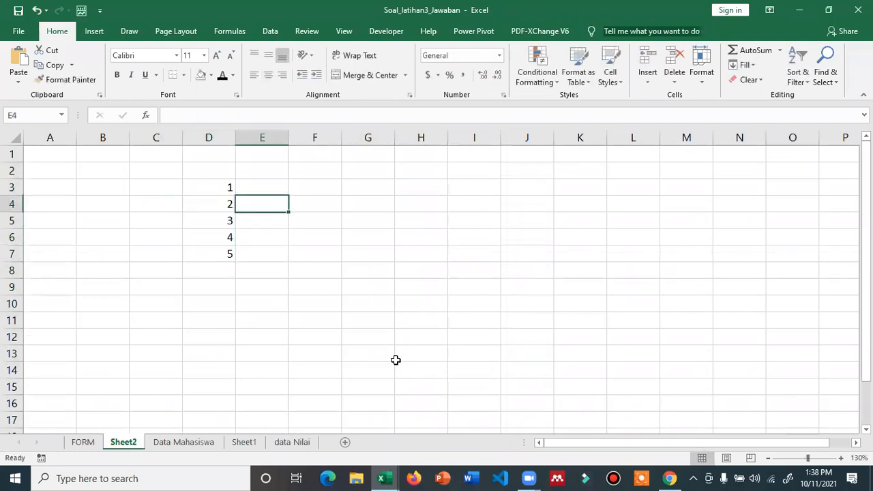
text(=COUNT)
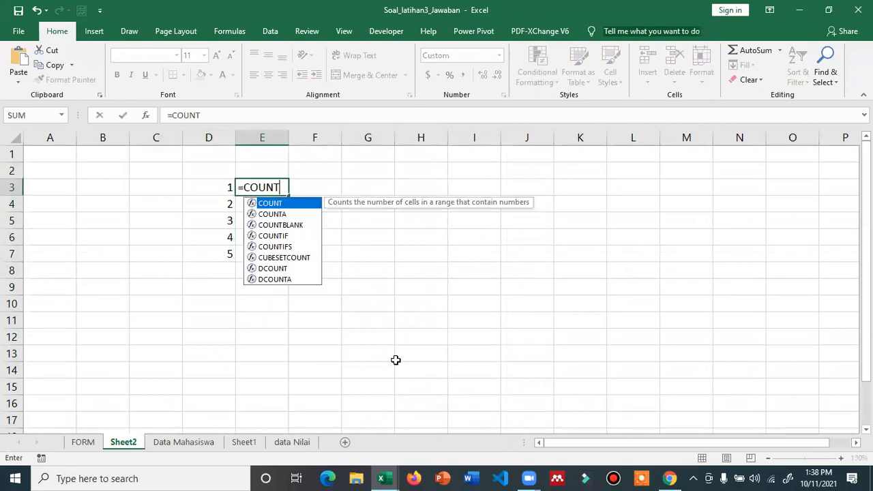
text(IF()
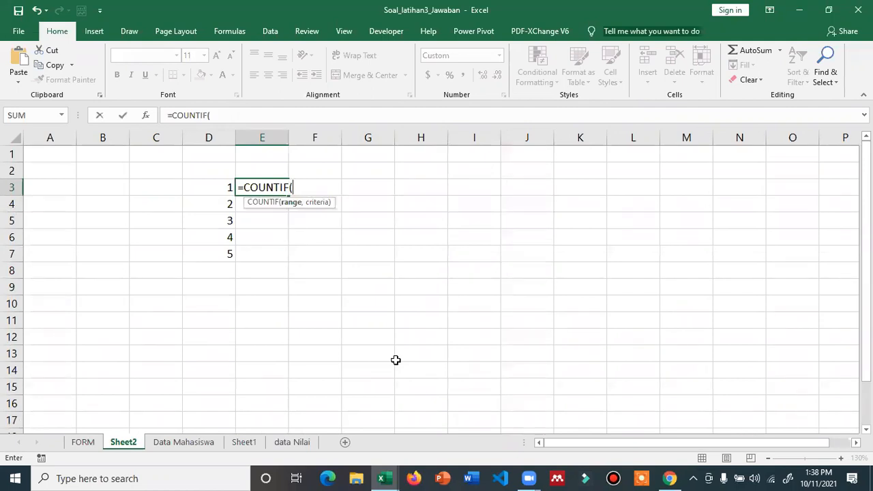
key(Left)
key(ctrl+shift+Down)
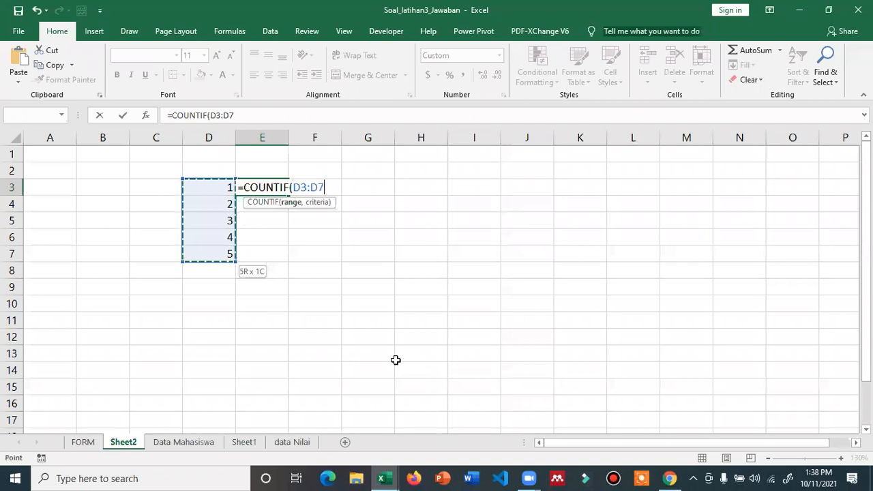
key(F4)
text(,)
key(Left)
text())
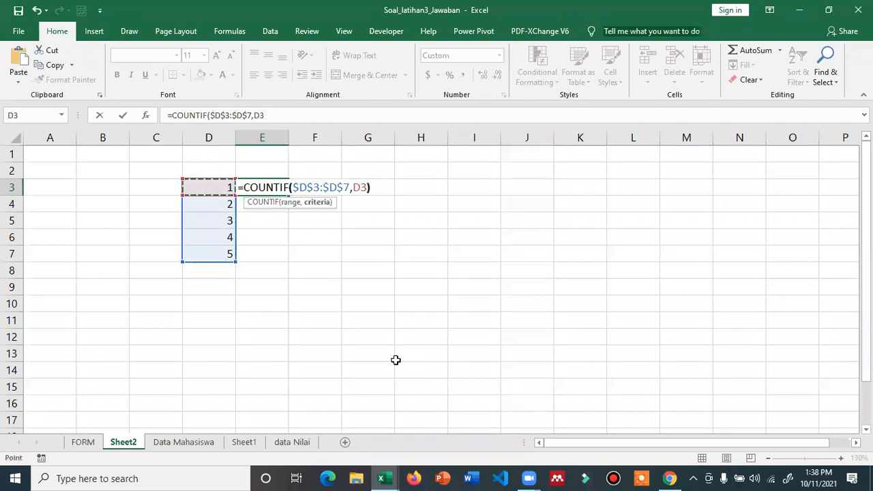
key(Return)
key(Up)
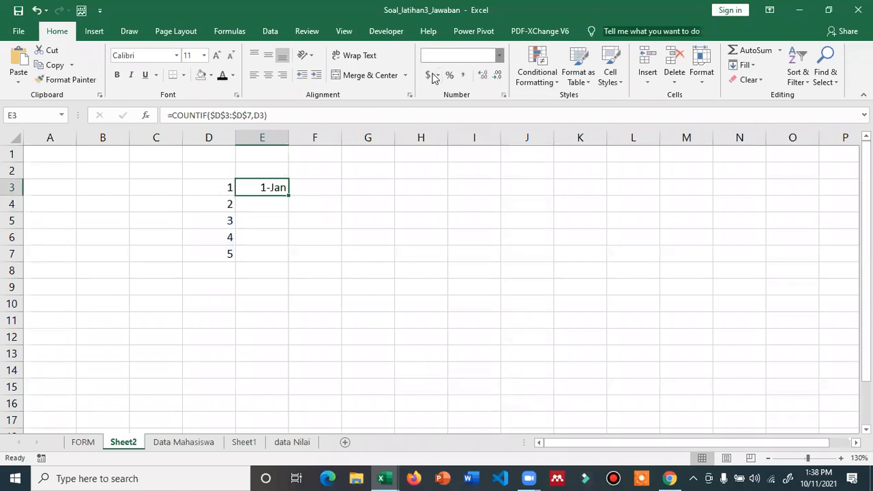
- Format E3 as a General number and fill the COUNTIF formula down to E7
click(499, 56)
click(484, 83)
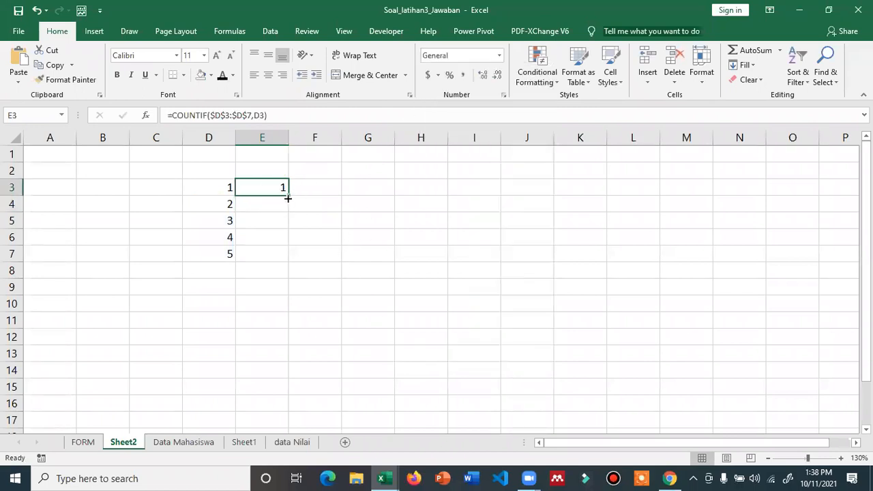
double_click(290, 196)
click(330, 255)
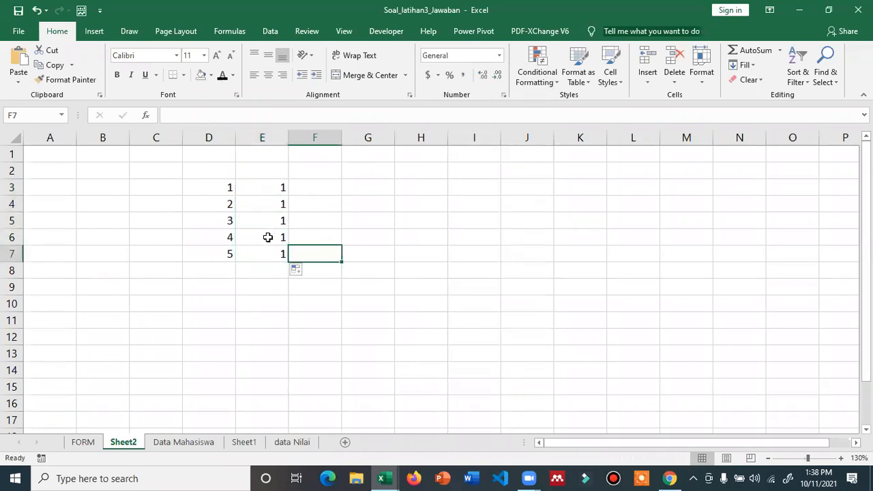
- Change D4 and D5 to 1 so D3:D5 all hold duplicate 1s
click(232, 203)
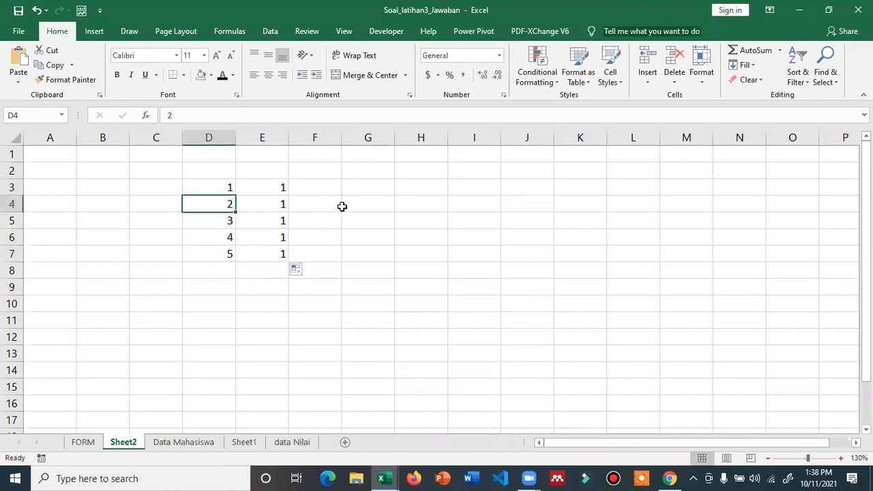
text(1)
key(Return)
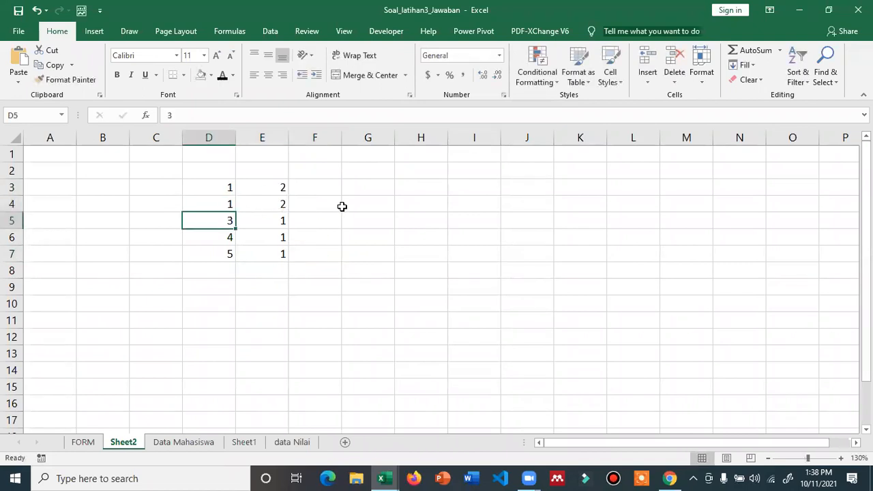
text(1)
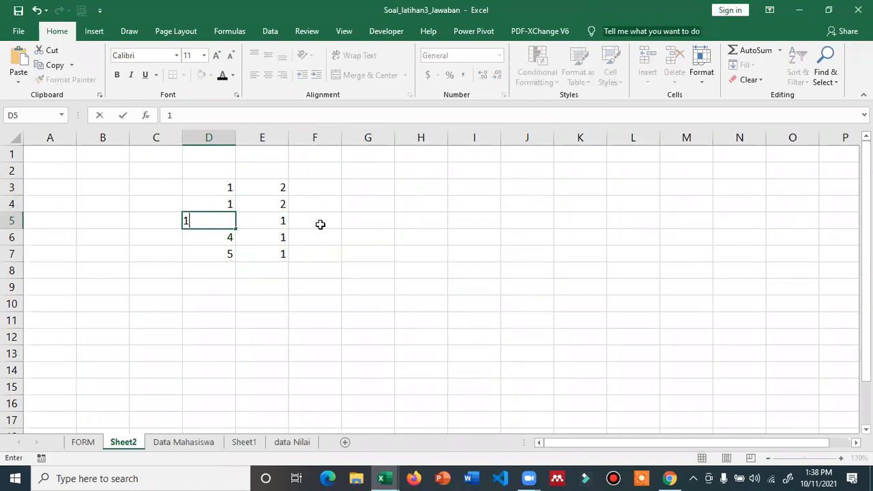
key(Return)
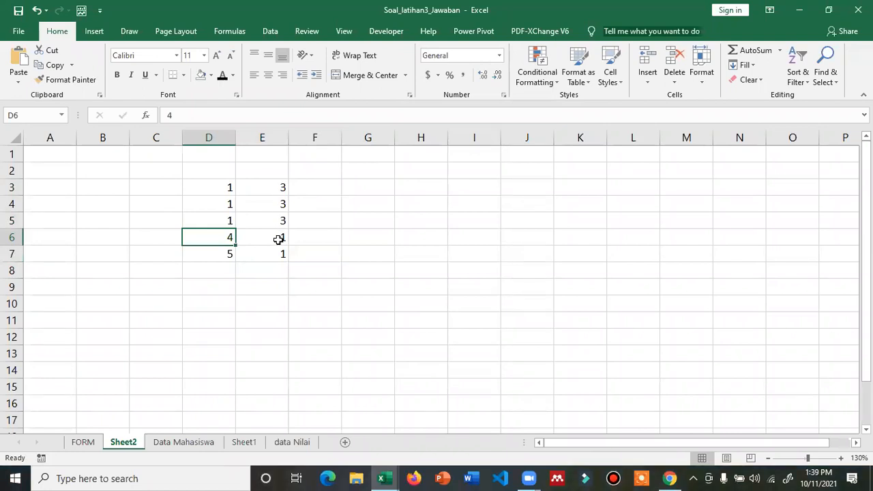
- Type running occurrence numbers 1, 2, 3, 1, 1 in F3:F7
click(317, 194)
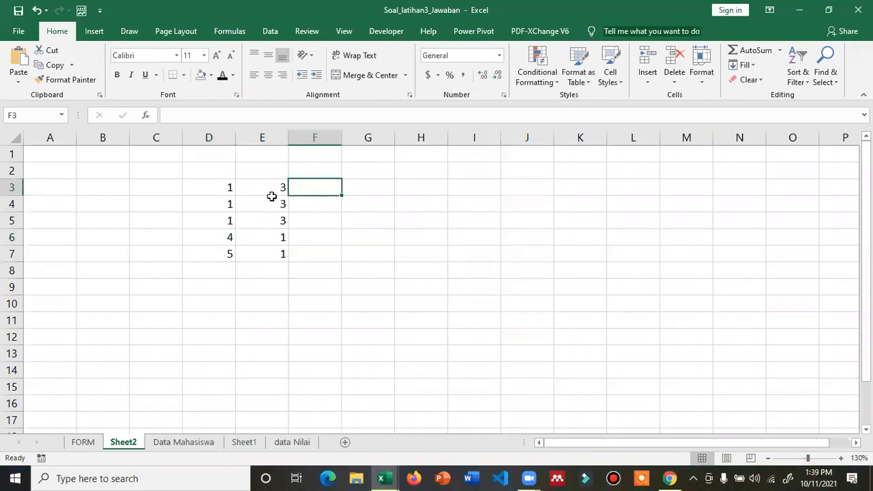
click(229, 187)
drag(229, 187, 229, 220)
click(315, 186)
text(1)
key(Return)
text(2)
key(Return)
text(3)
key(Return)
key(Up)
key(Up)
key(Up)
key(Down)
key(Down)
key(Down)
text(1)
key(Return)
text(1)
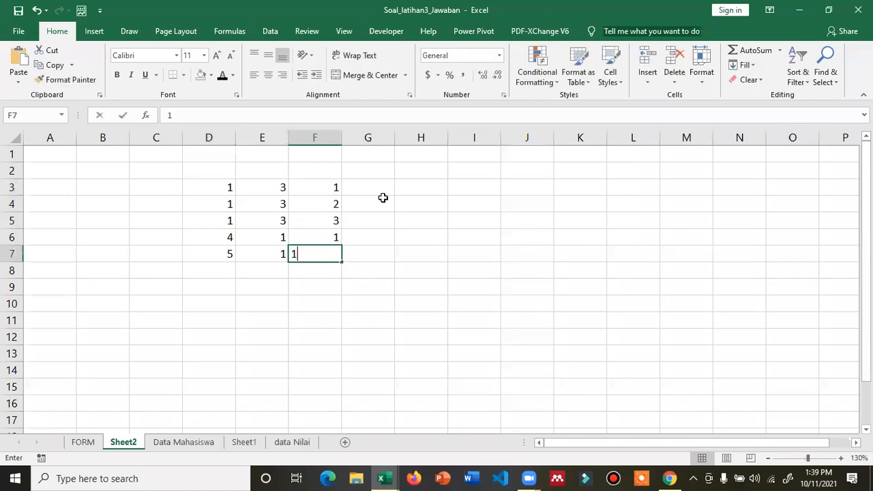
key(Up)
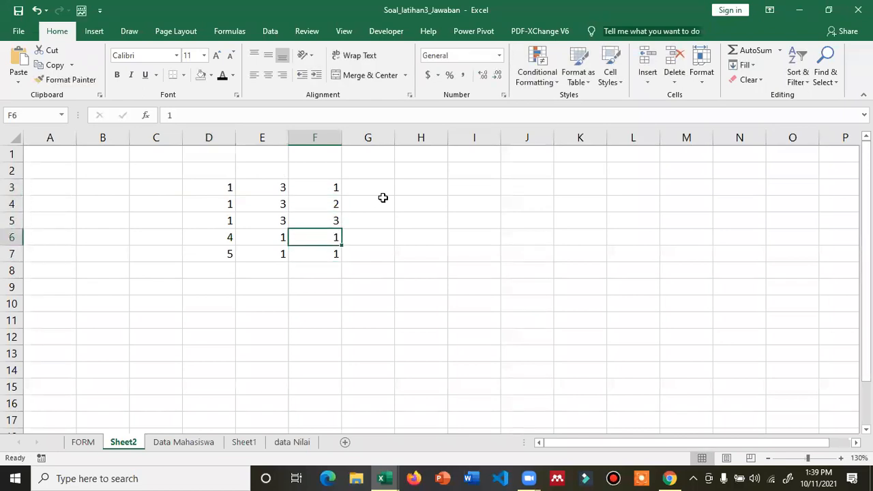
- Add row 8 with 5 in D8, its COUNTIF count in E8, and 2 in F8
click(230, 253)
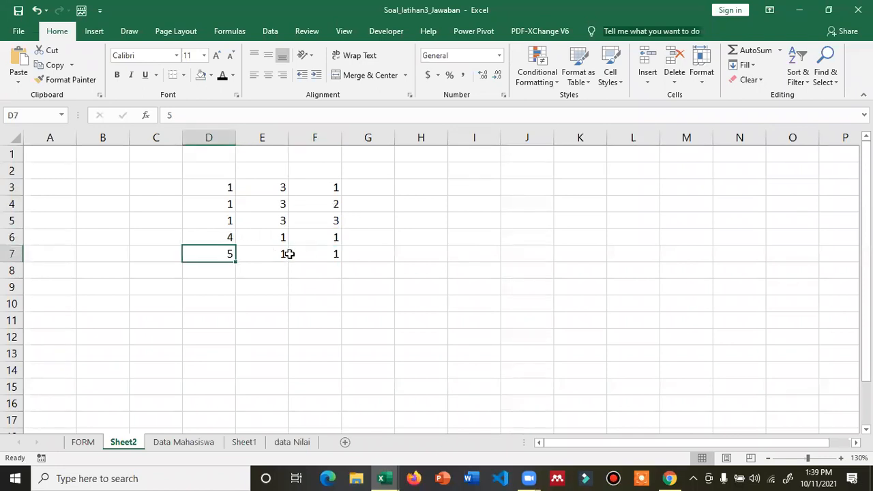
key(Down)
text(5)
key(Right)
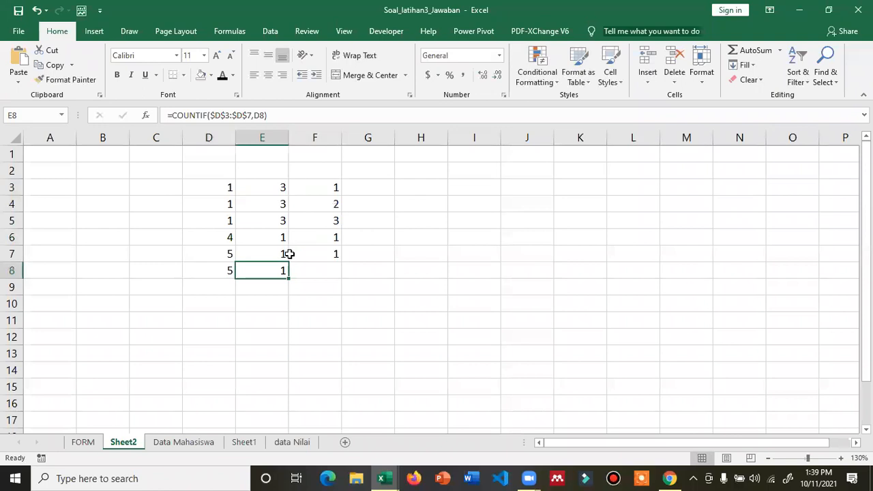
key(Right)
text(2)
key(Return)
key(Up)
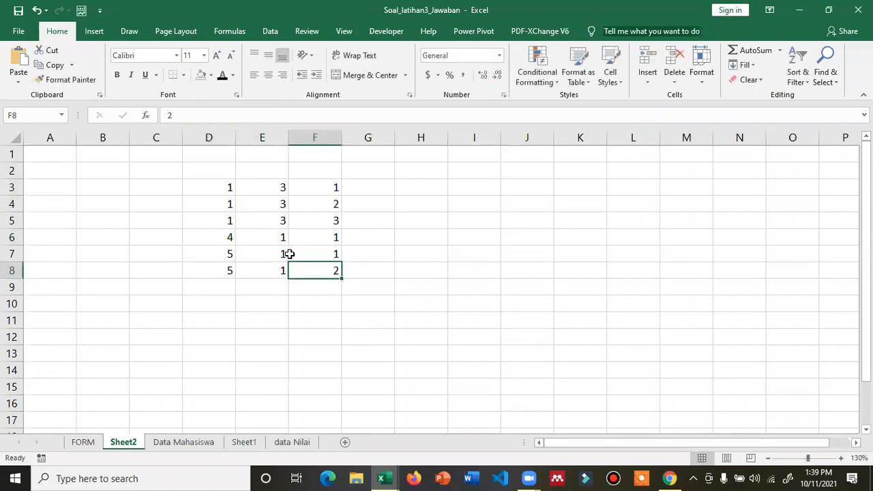
- Fill D7:F8, the two rows starting with 5, orange
drag(229, 253, 339, 271)
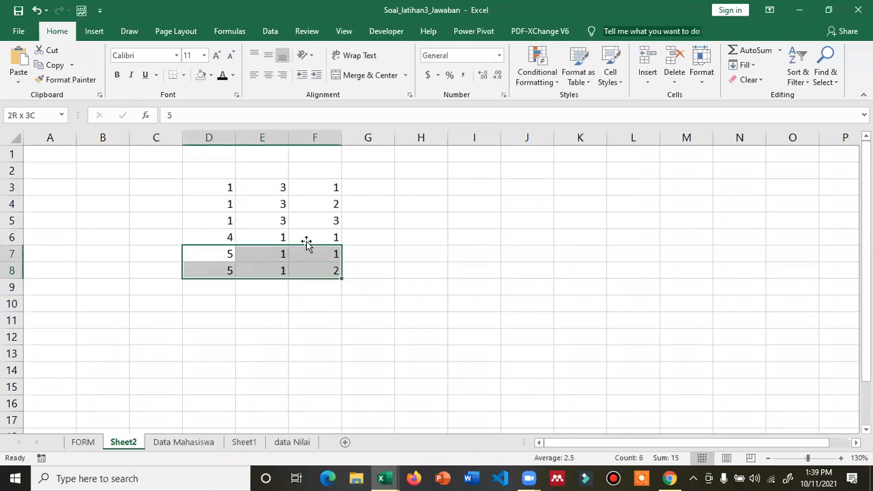
click(211, 76)
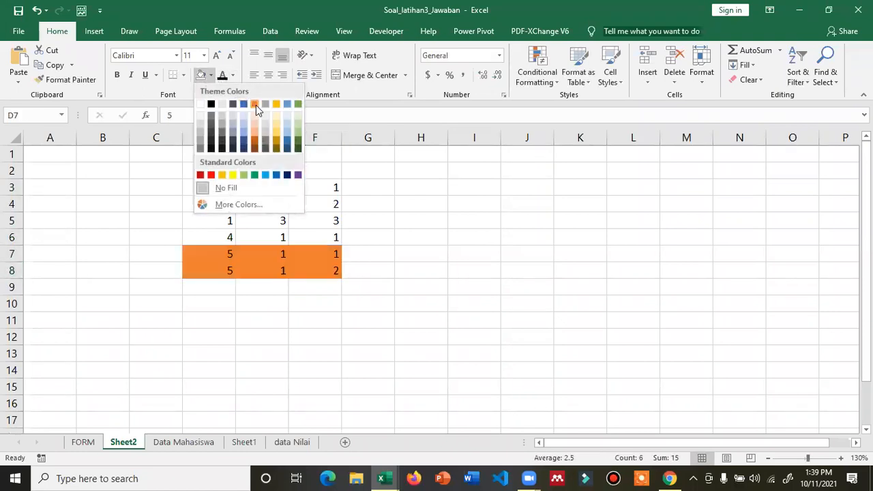
click(255, 105)
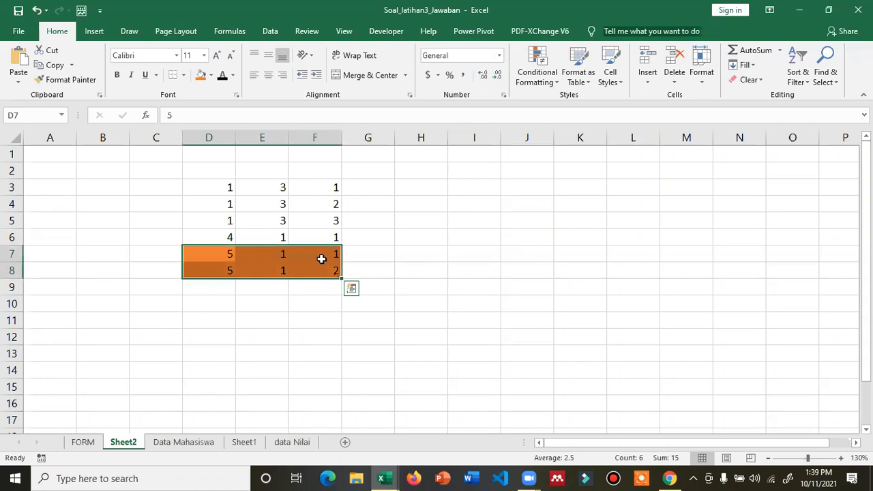
- Review the COUNTIF counts and running numbers in rows 3–5, then select D9
click(238, 186)
click(321, 187)
click(235, 203)
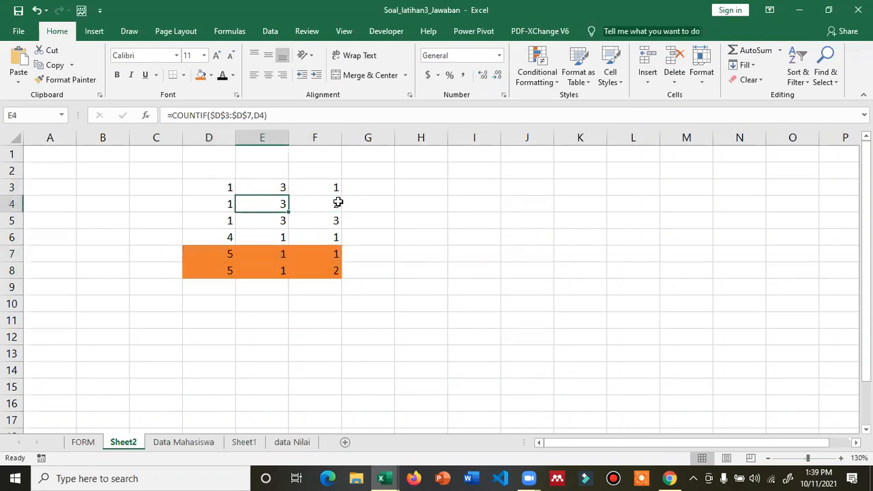
click(337, 203)
click(230, 220)
click(325, 219)
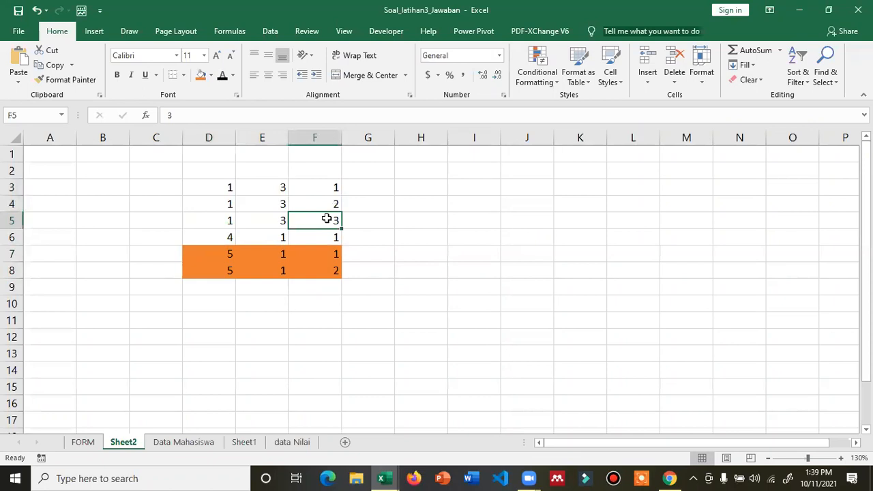
click(232, 292)
- Complete row 9 with 4 in D9, its COUNTIF count of 1, and 2 in F9
text(4)
key(Tab)
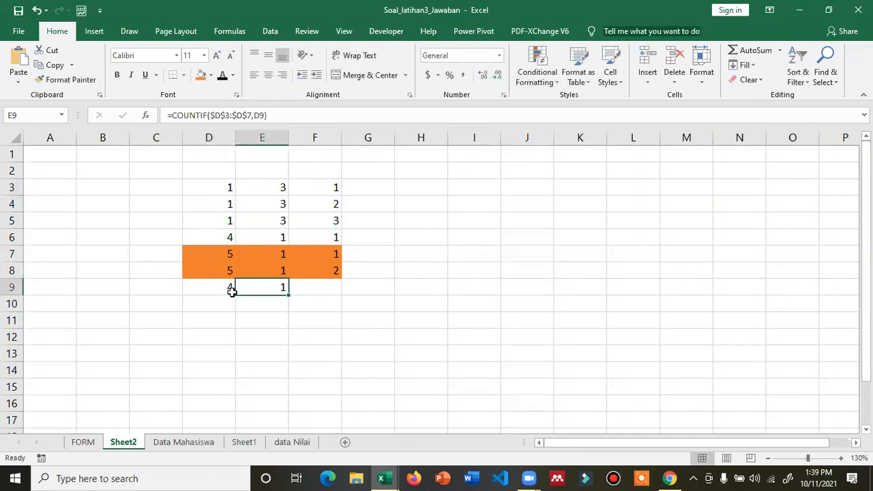
key(Tab)
text(2)
key(Down)
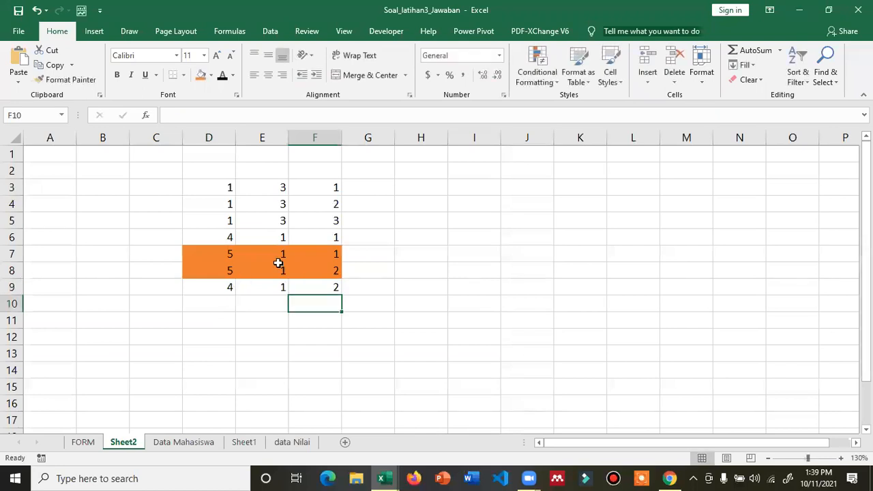
drag(224, 232, 327, 235)
drag(216, 289, 333, 290)
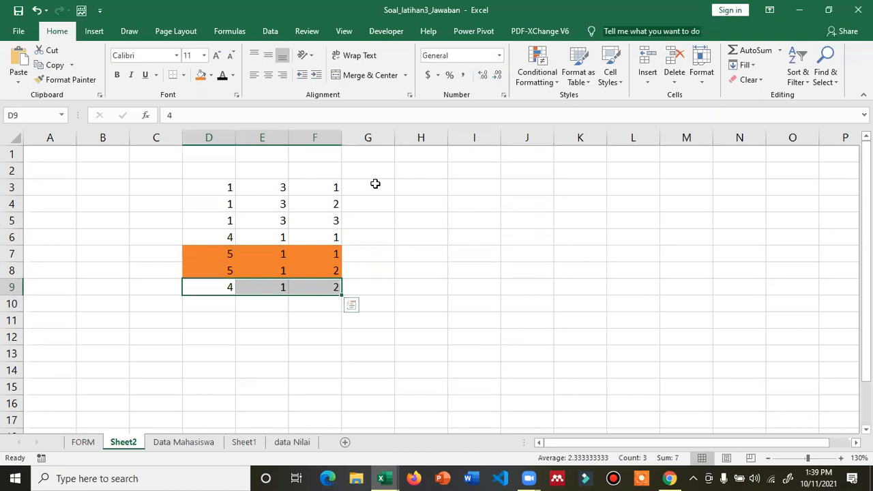
click(426, 190)
- Enter =COUNTIF($D$3:$D$9,D3) in H3
text(=)
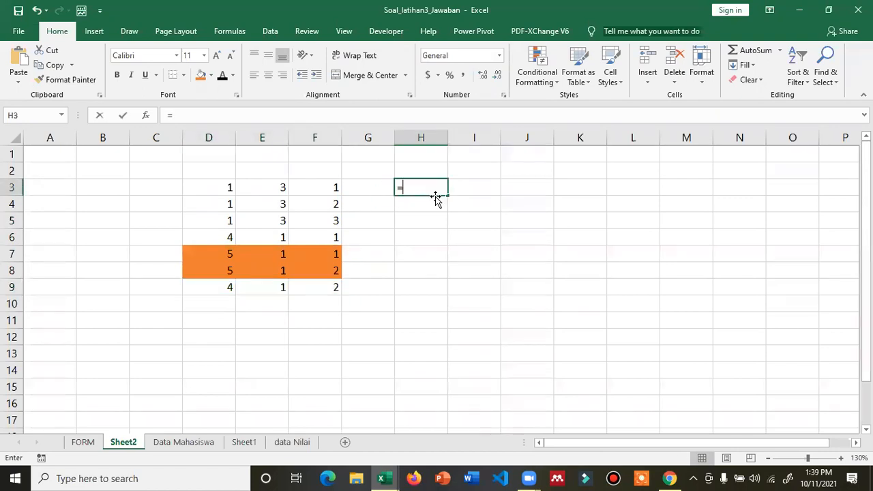
text(COUNTIF()
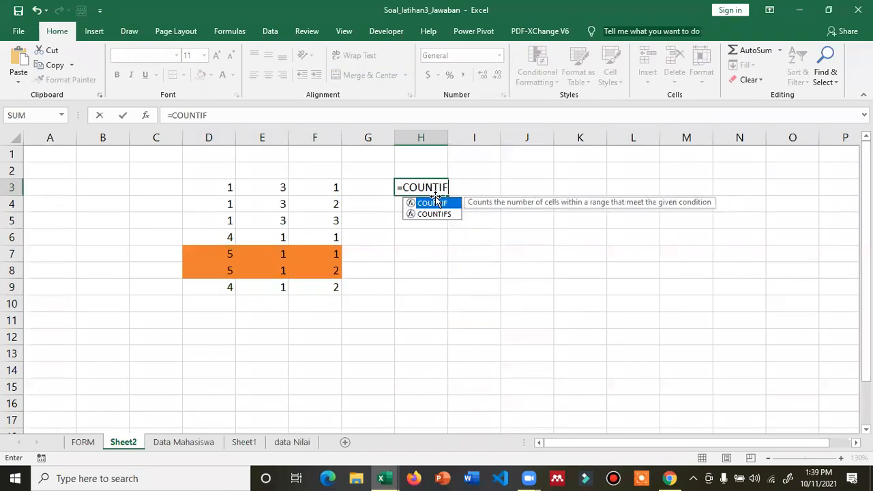
click(221, 189)
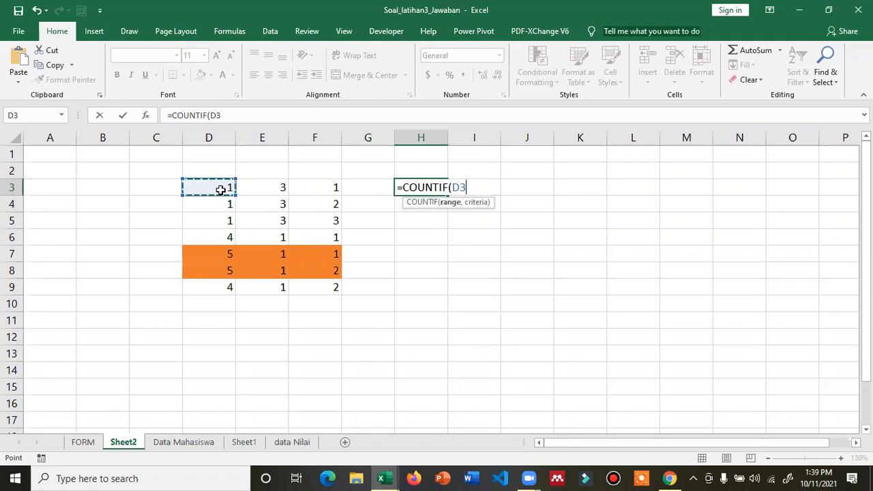
drag(220, 190, 216, 289)
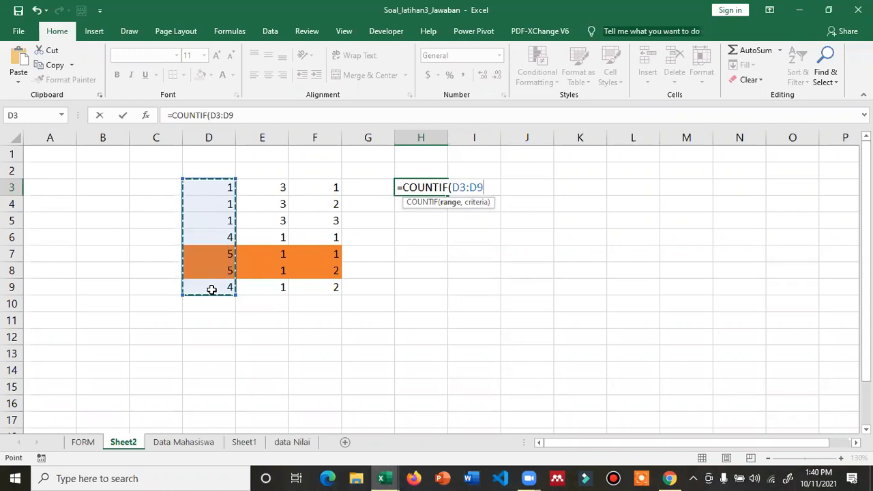
key(F4)
text(,)
click(220, 186)
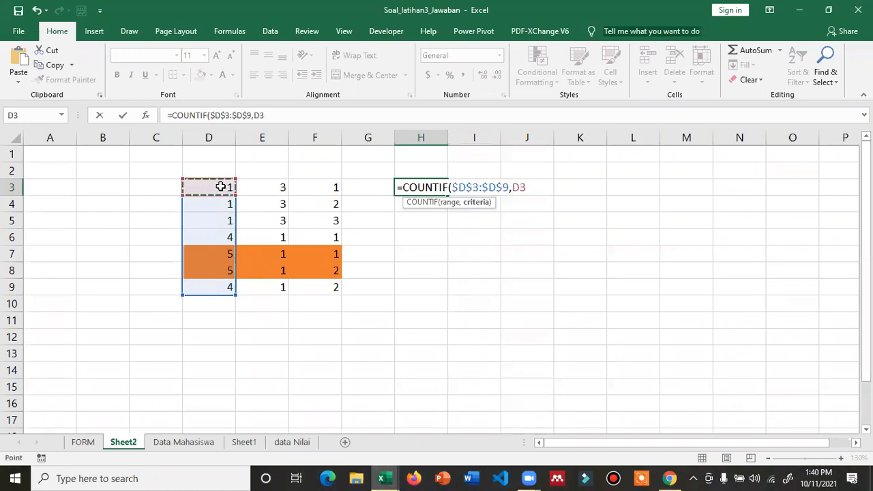
text())
key(Return)
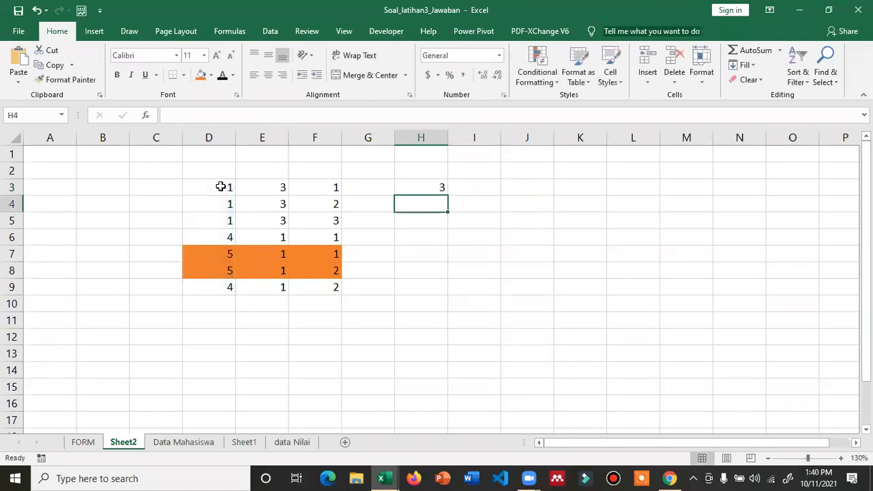
key(Up)
- Edit H3's range to $D$3:D3, making it a running count that returns 1
key(F2)
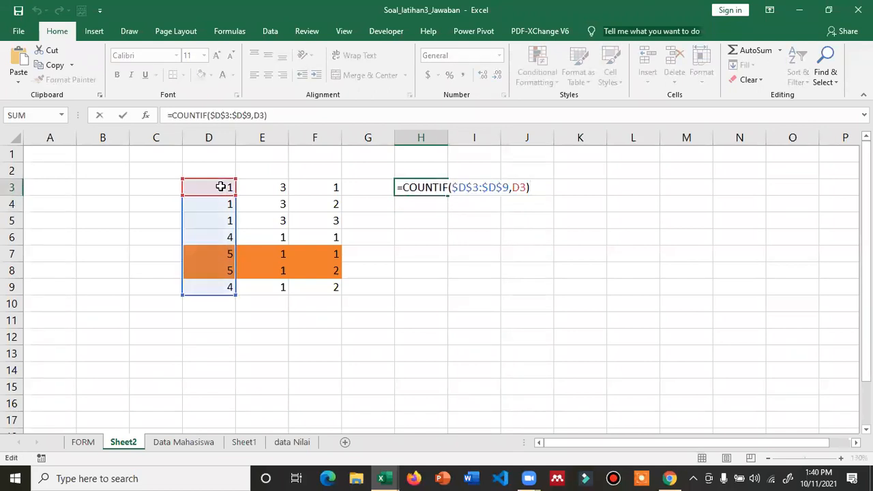
click(503, 187)
key(BackSpace)
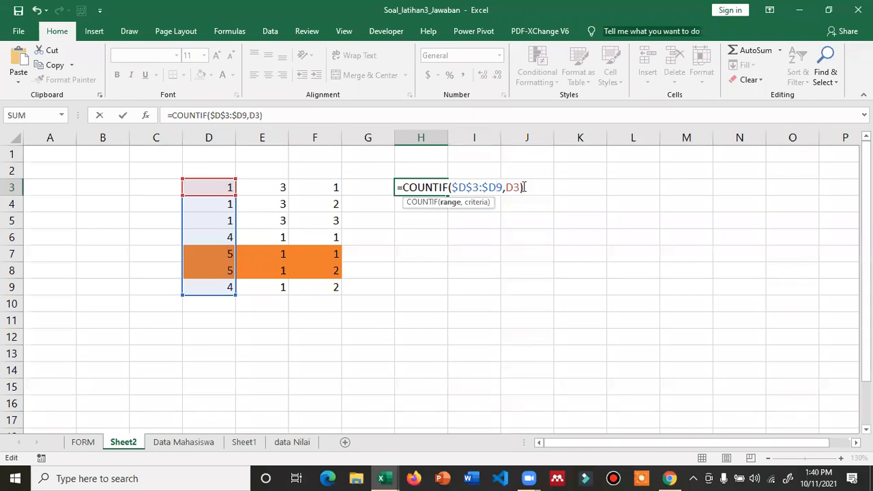
key(Delete)
key(BackSpace)
key(BackSpace)
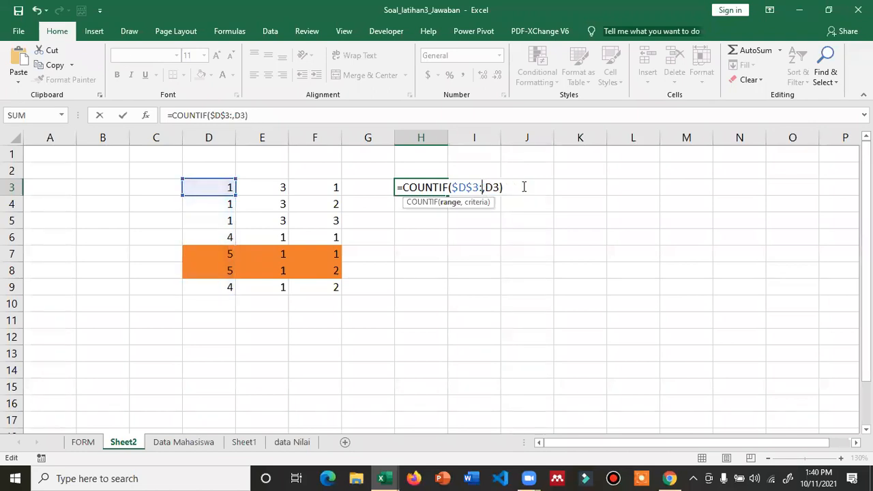
text(D3)
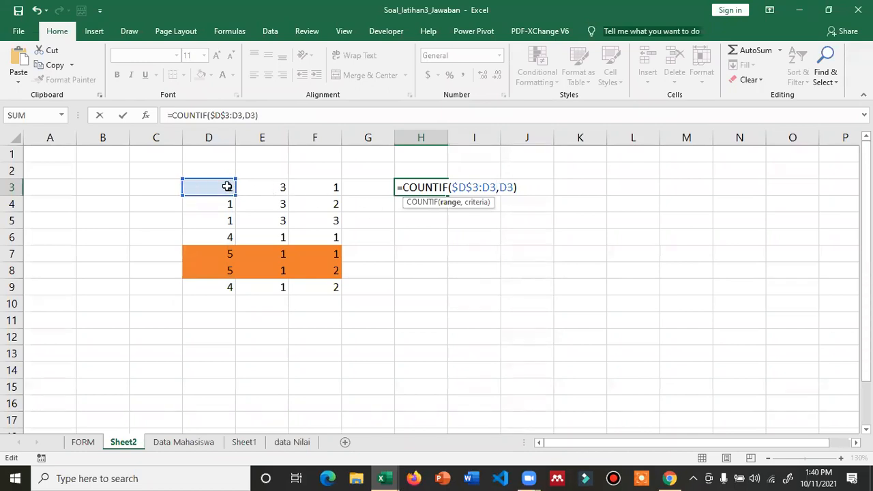
key(Return)
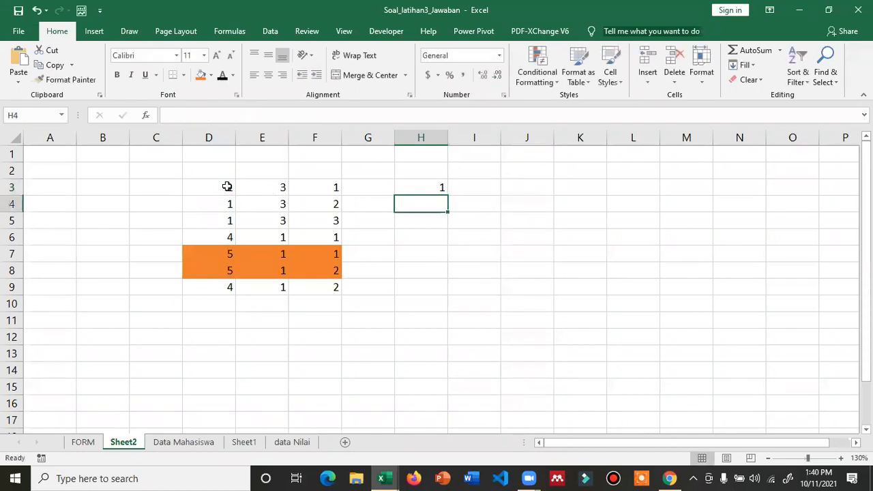
click(421, 189)
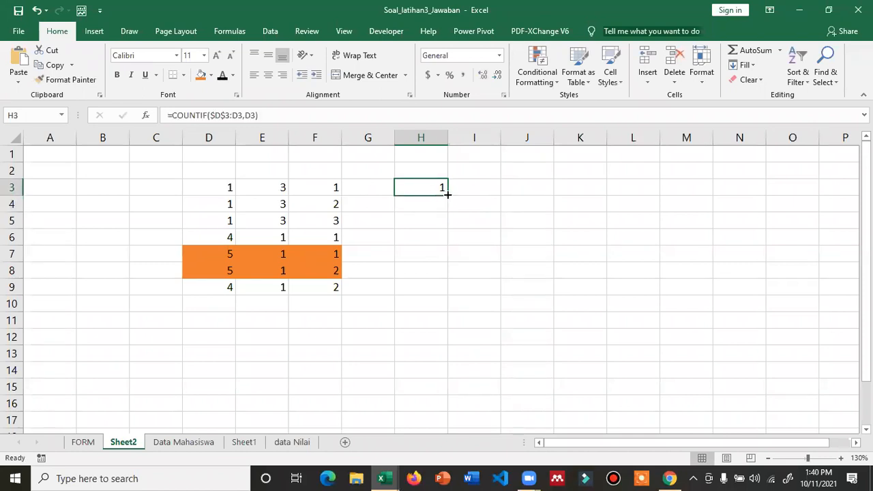
- Fill the running-count formula from H3 down to H9 and check each copied formula
drag(448, 194, 446, 294)
click(575, 247)
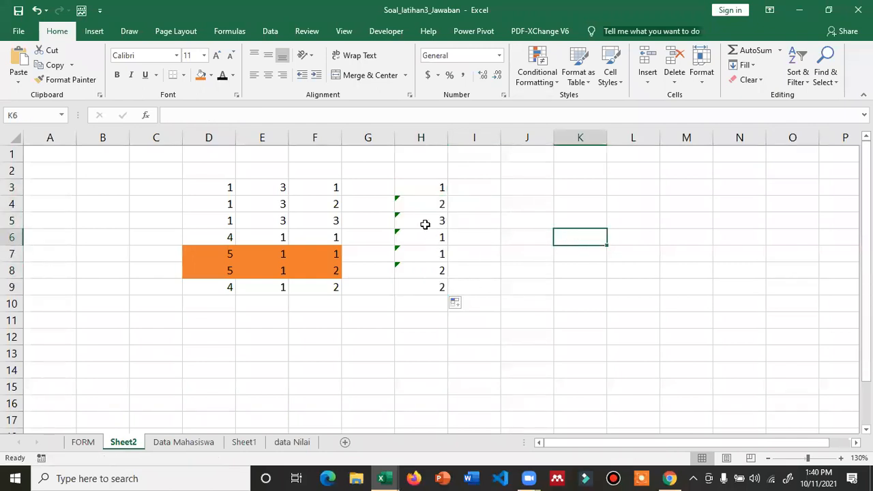
click(436, 188)
click(439, 205)
click(441, 222)
click(441, 236)
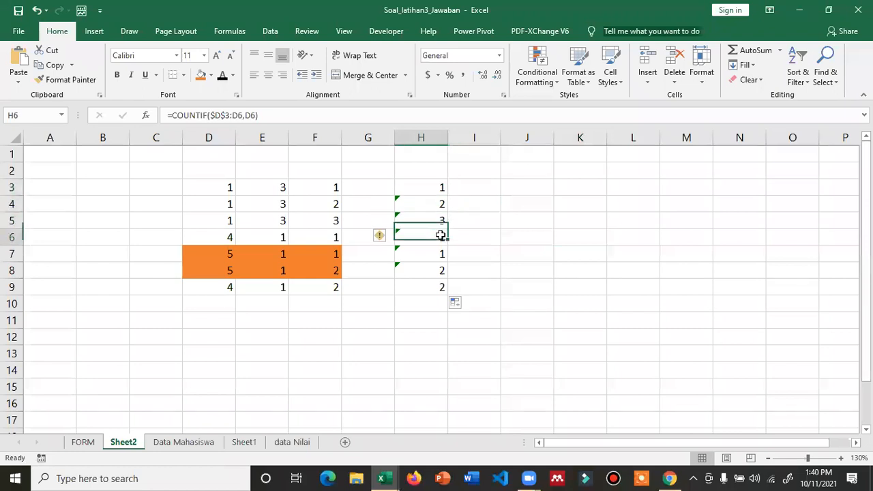
click(440, 250)
click(440, 269)
click(440, 289)
drag(345, 254, 437, 273)
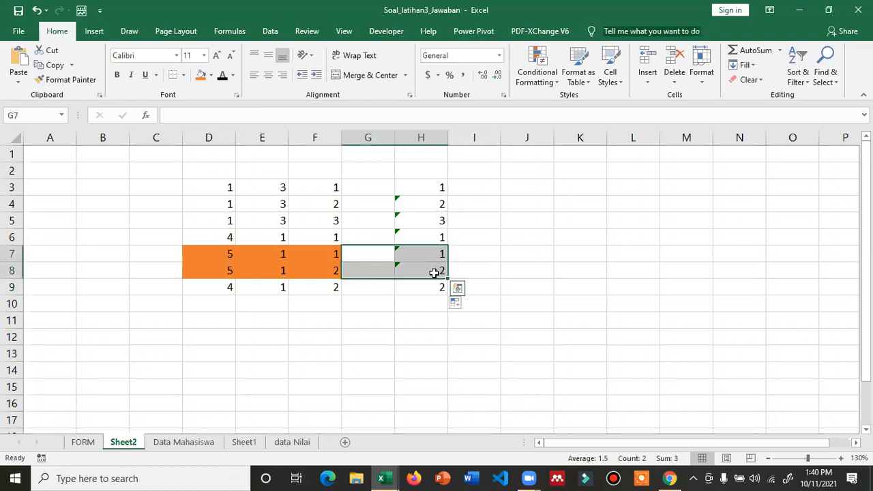
- Set D6, D7, D8 and D9 to 1 so column H counts 1 to 7
click(229, 238)
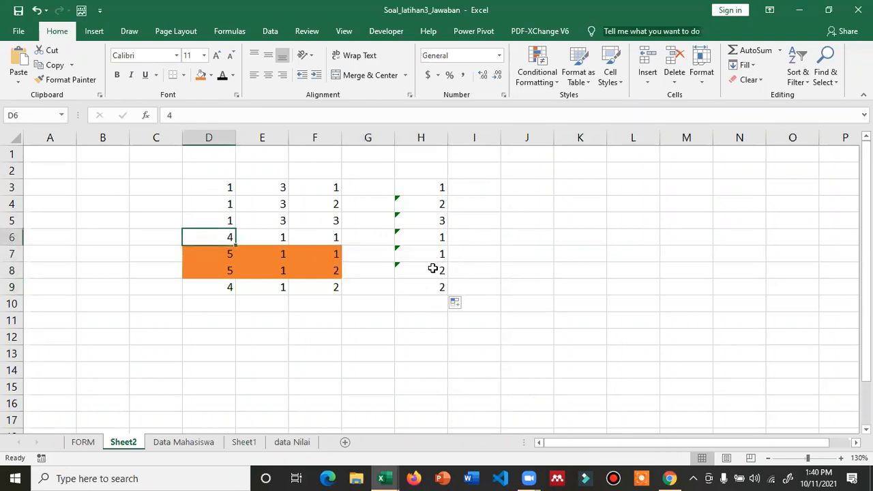
text(1)
key(Return)
text(1)
key(Return)
text(1)
key(Return)
text(1)
key(Return)
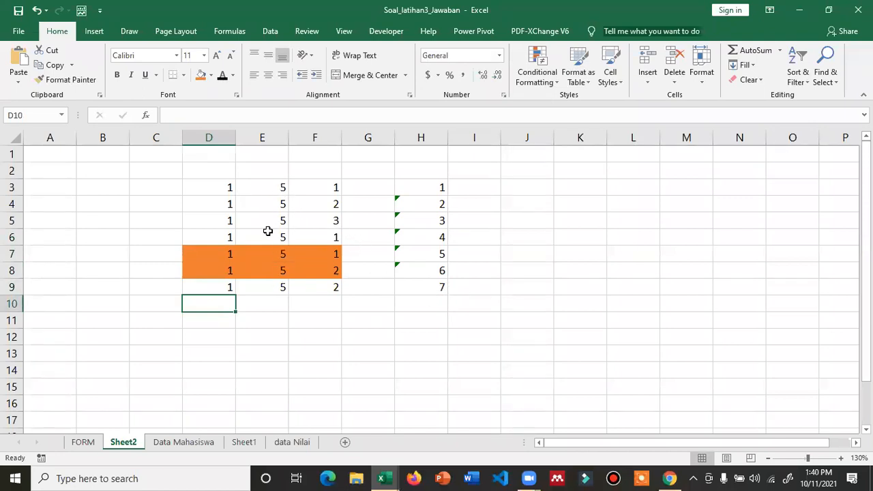
- Fill the COUNTIF formula in E3 down to E9 and check the copied formulas
click(285, 188)
double_click(288, 197)
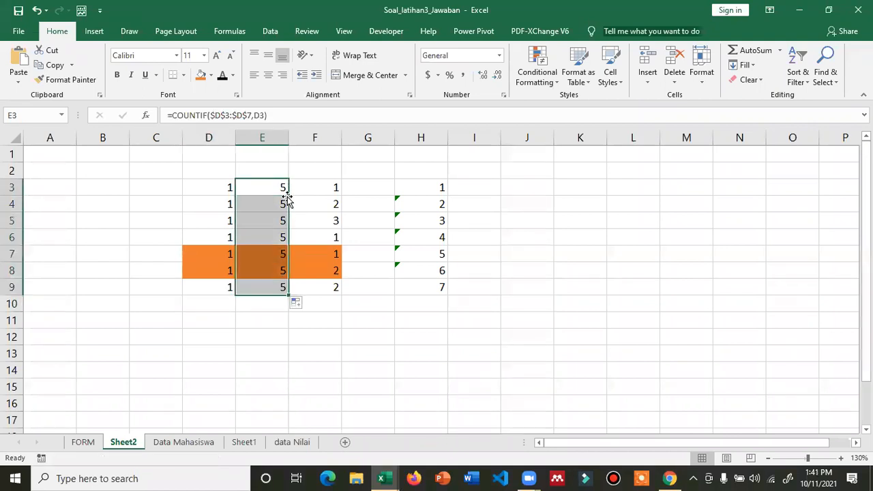
click(277, 252)
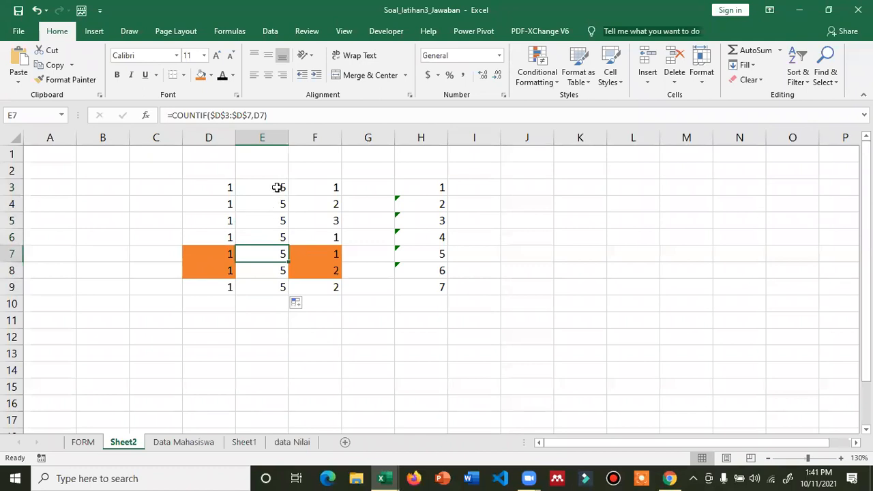
click(279, 186)
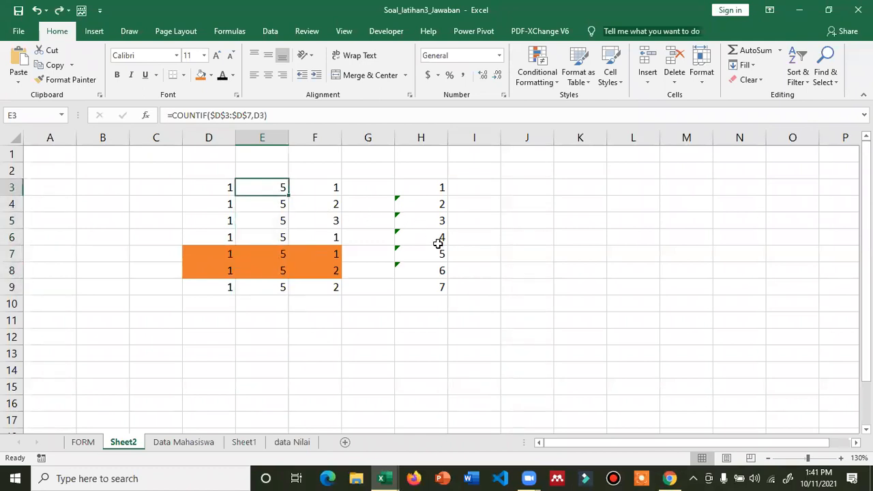
- Enter 2 in D3 and D9, then check the running counts in H3 and H9
click(229, 189)
text(2)
key(Return)
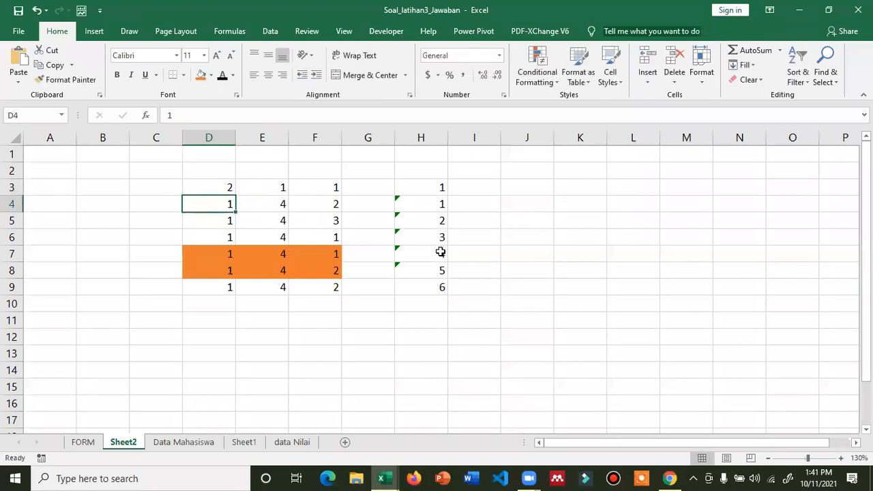
click(230, 291)
text(2)
click(335, 347)
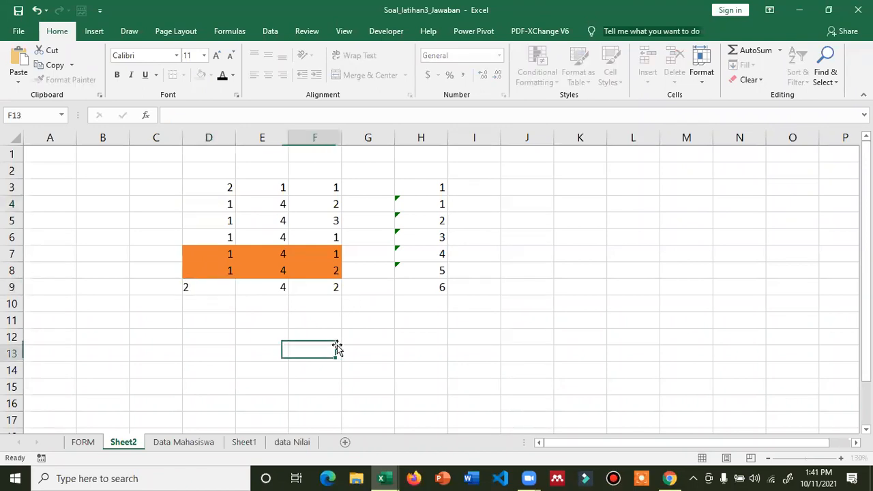
click(442, 186)
click(435, 289)
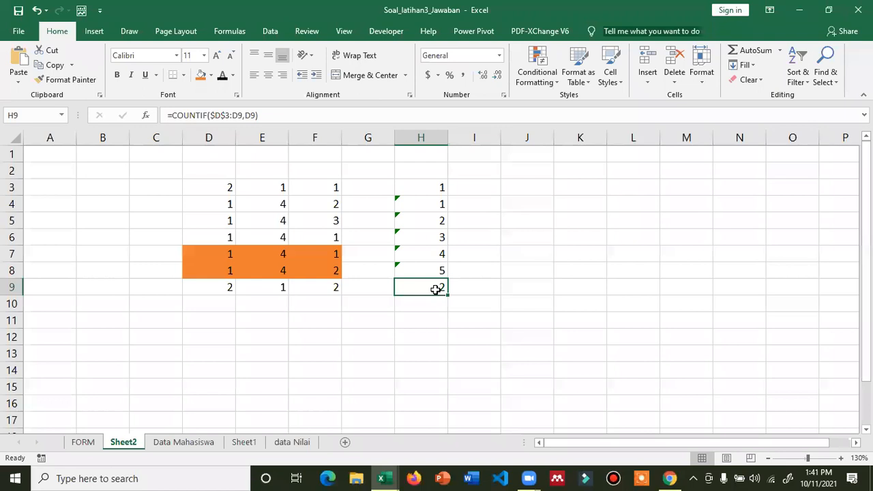
- Enter 3 in D5 and compare the H4–H8 running counts against their D values
click(231, 224)
text(3)
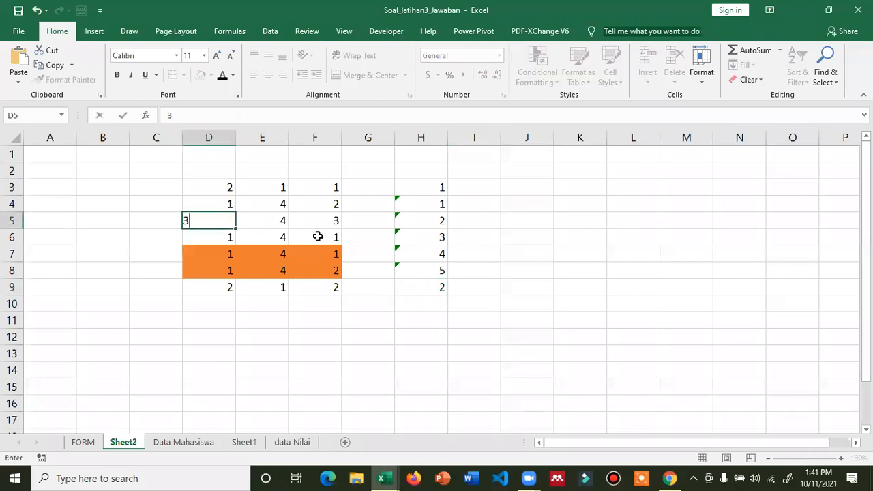
key(Return)
click(440, 220)
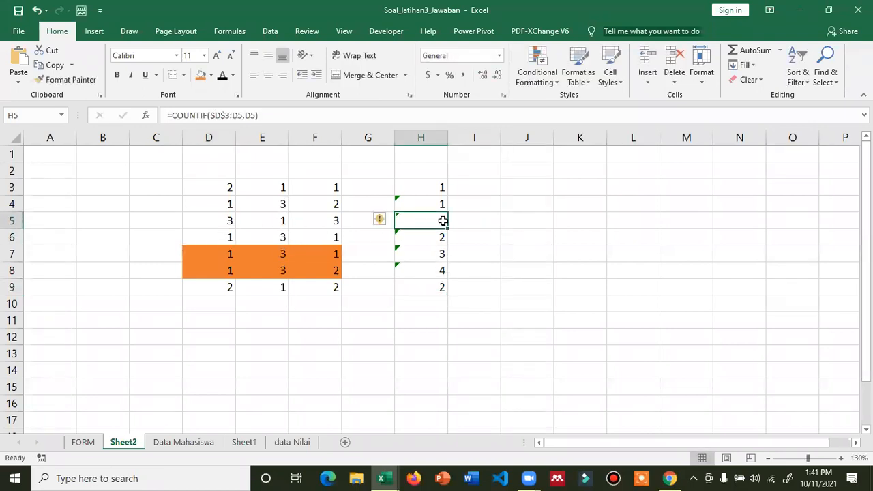
click(219, 203)
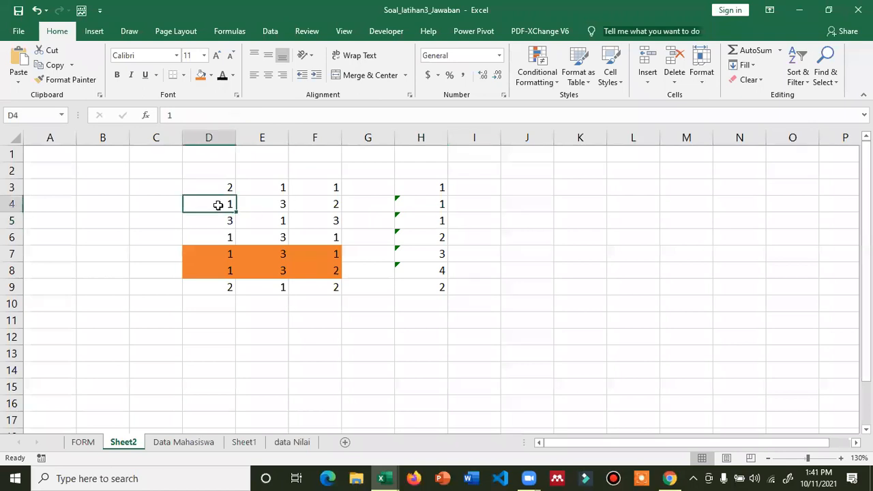
click(436, 205)
click(223, 238)
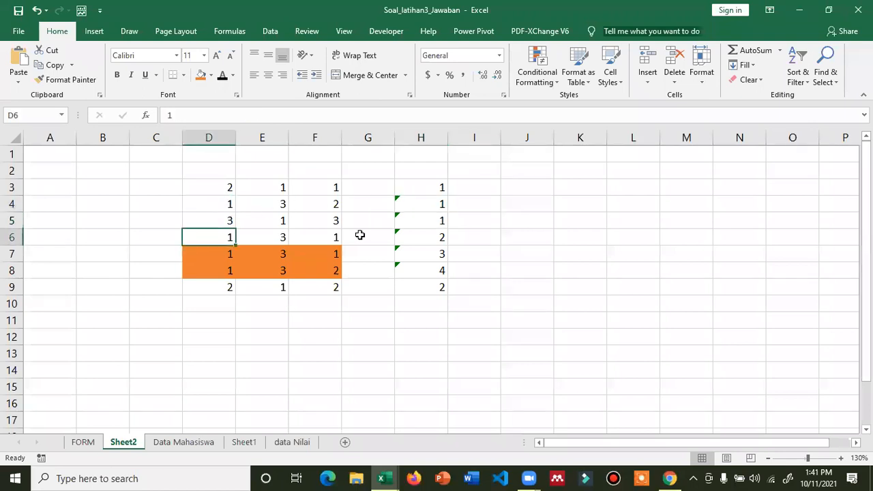
click(443, 242)
click(201, 255)
click(439, 253)
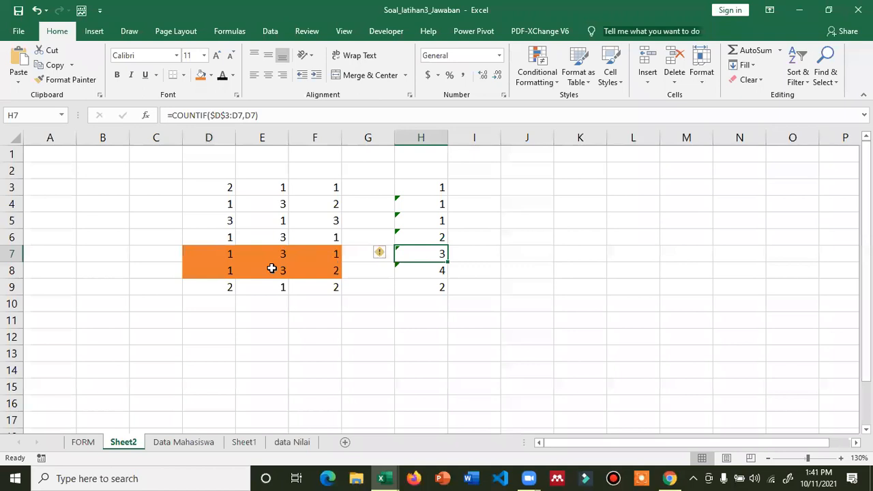
click(229, 270)
click(430, 270)
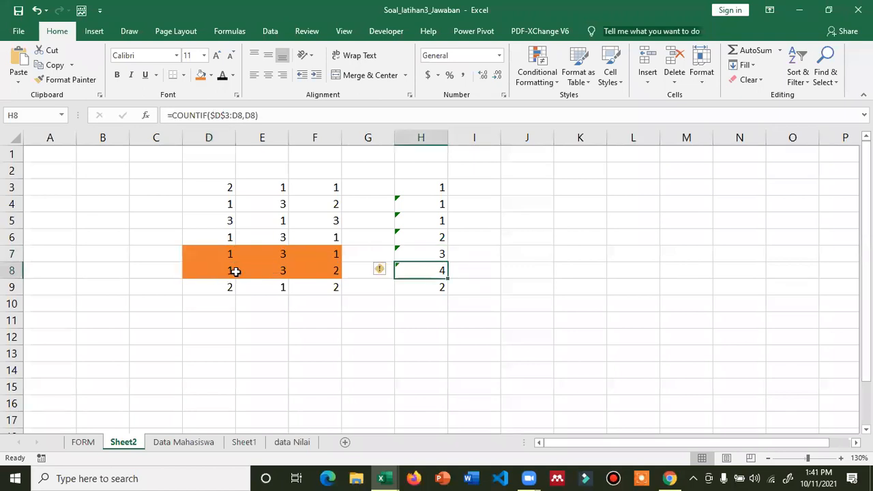
- Enter 2 in D8 and verify the running counts for D3, D8 and D9
click(245, 271)
click(219, 271)
text(2)
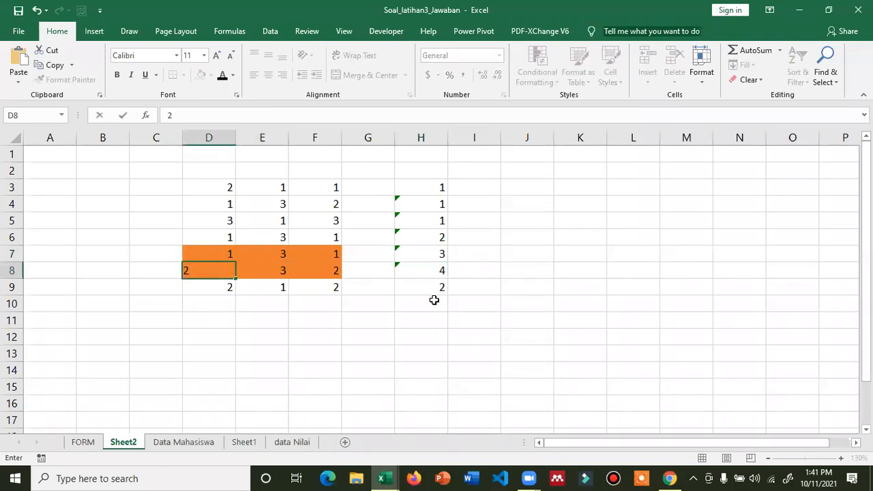
key(Return)
click(218, 186)
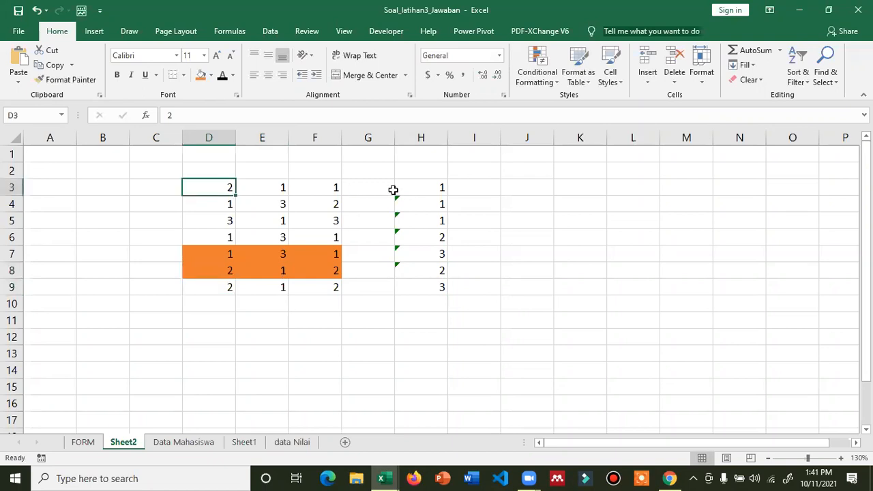
click(444, 186)
click(222, 270)
click(444, 270)
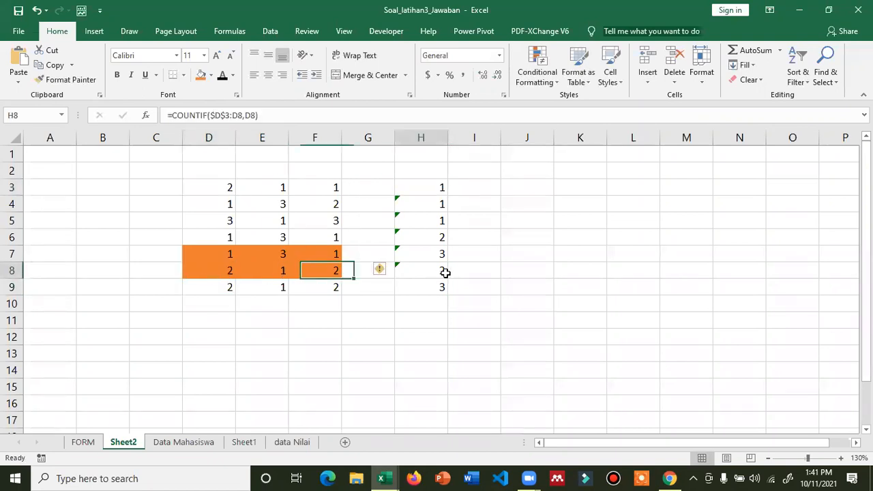
click(233, 287)
click(456, 291)
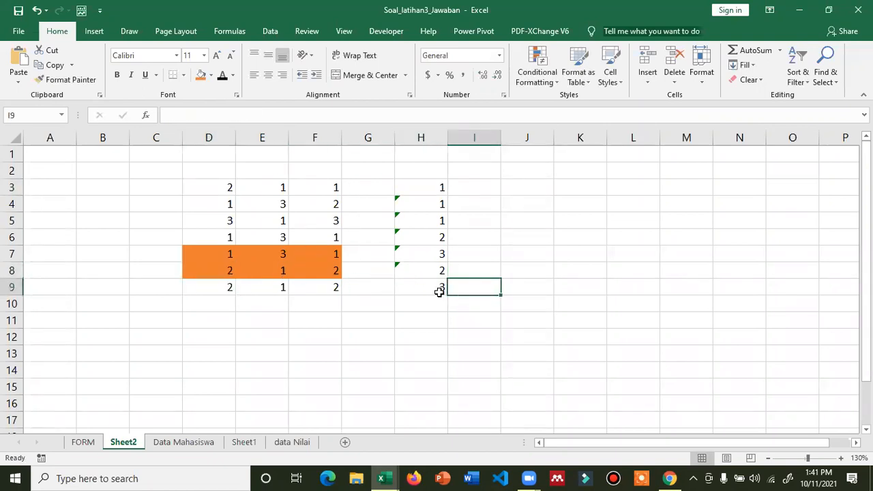
click(439, 292)
click(293, 442)
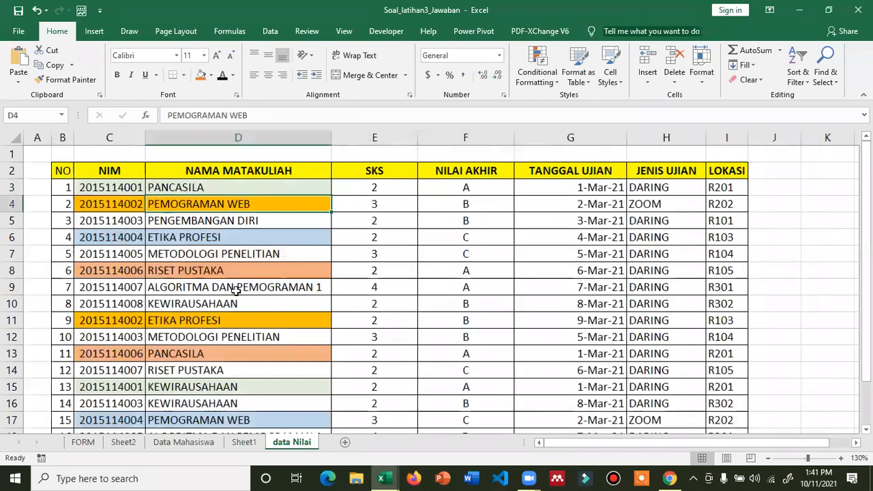
- Autofit column A on data Nilai and give it a black font so the helper keys show
double_click(51, 133)
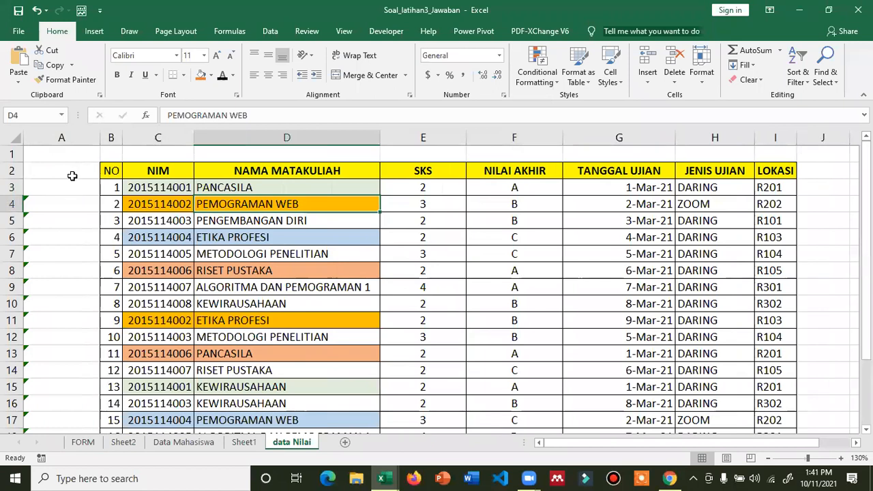
click(61, 137)
click(222, 75)
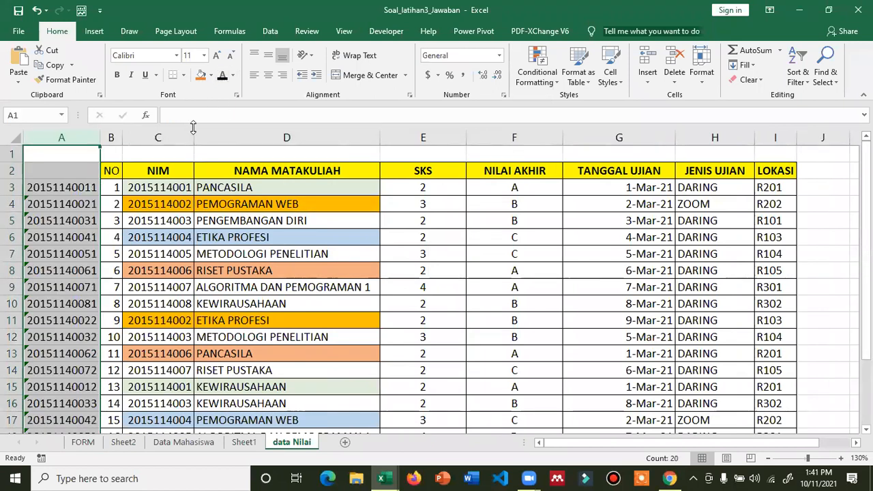
click(72, 219)
click(58, 190)
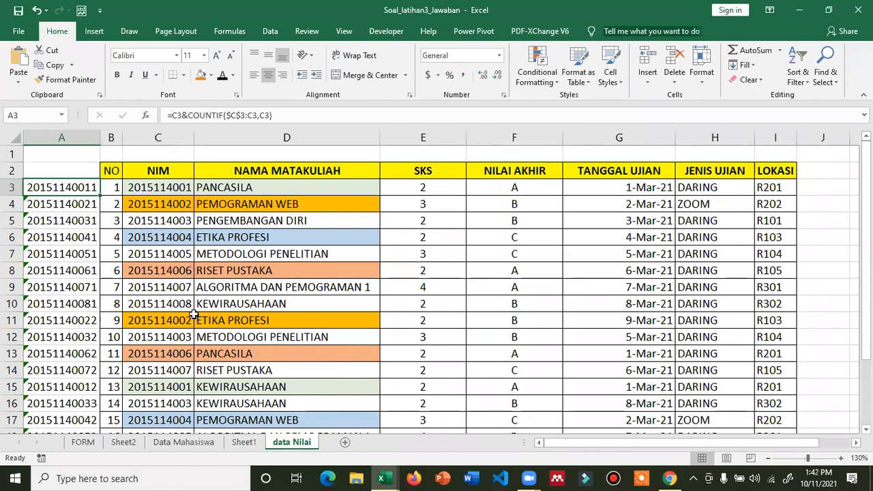
- Review the helper key formulas in A3 and A15
scroll(195, 320, down, 1)
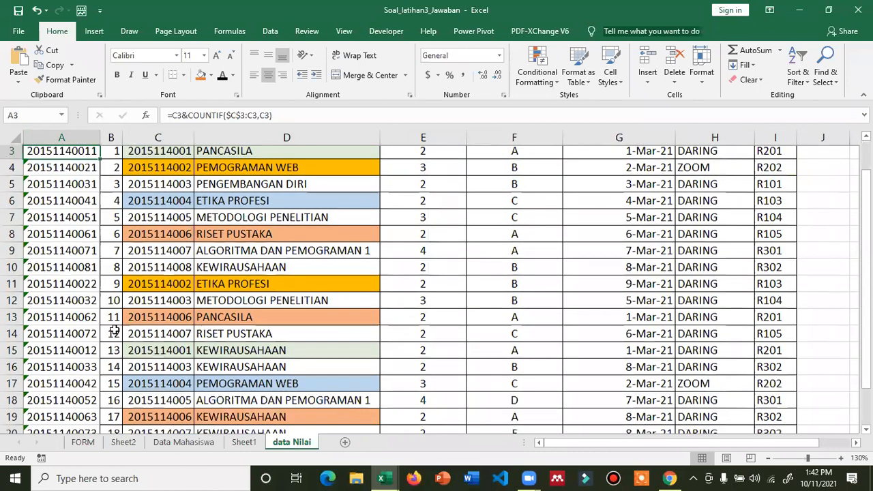
scroll(90, 337, down, 1)
click(88, 337)
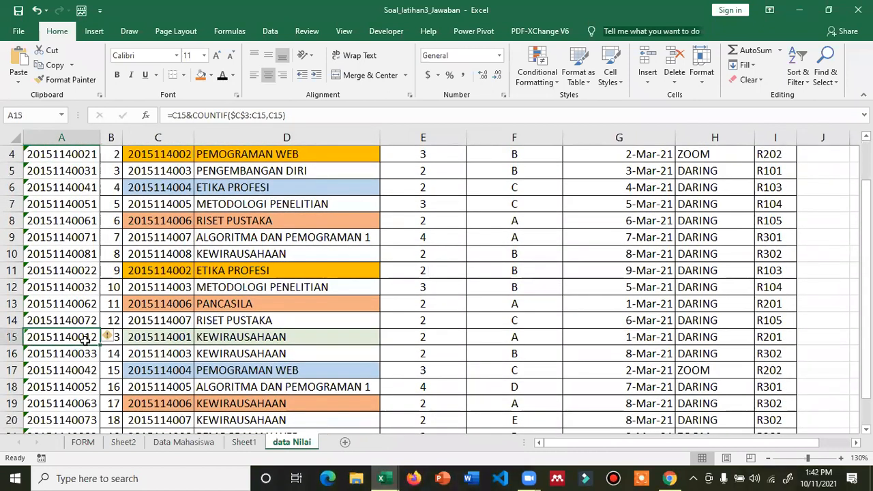
scroll(88, 190, up, 1)
click(87, 190)
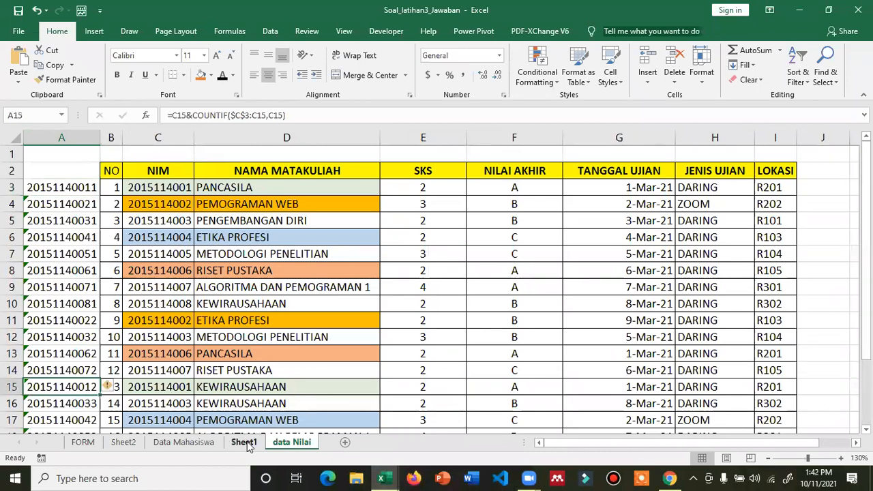
click(123, 442)
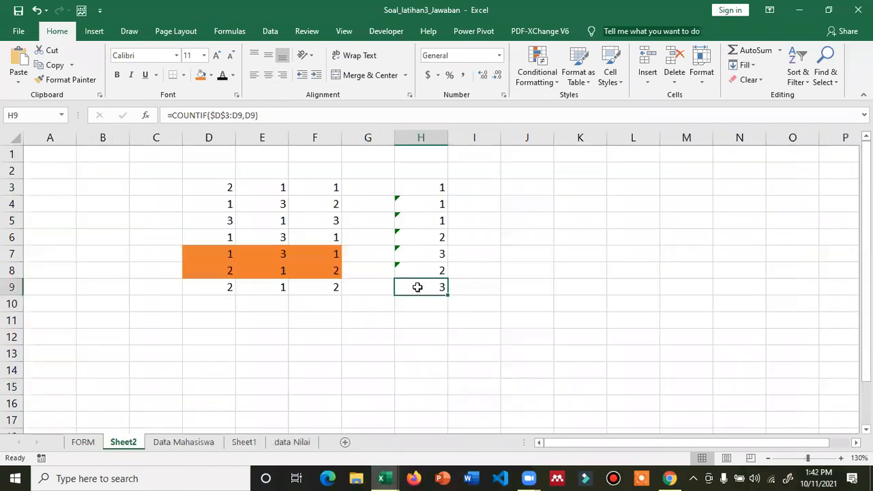
- Change H3 to =D3&COUNTIF($D$3:D3,D3) and fill it down to H9
click(435, 192)
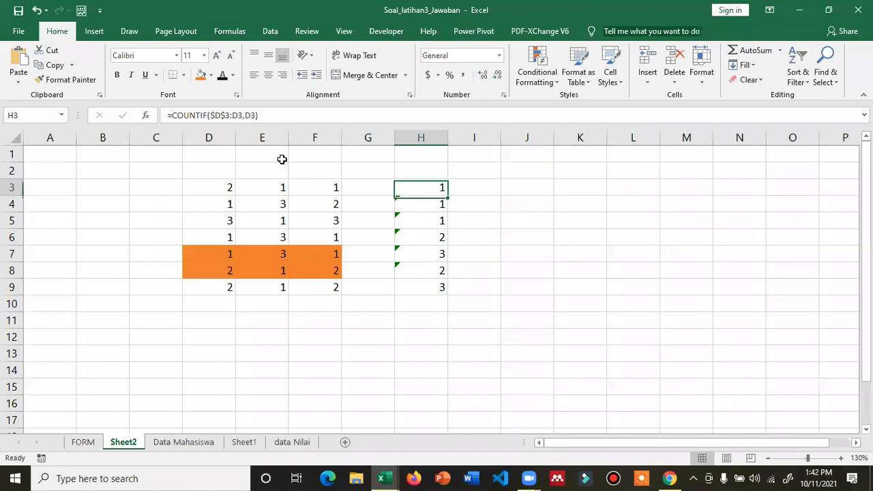
click(171, 115)
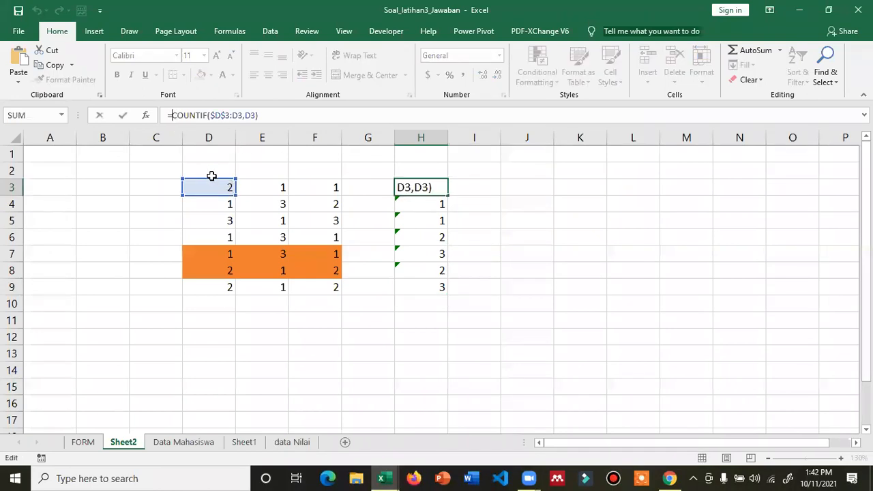
click(211, 187)
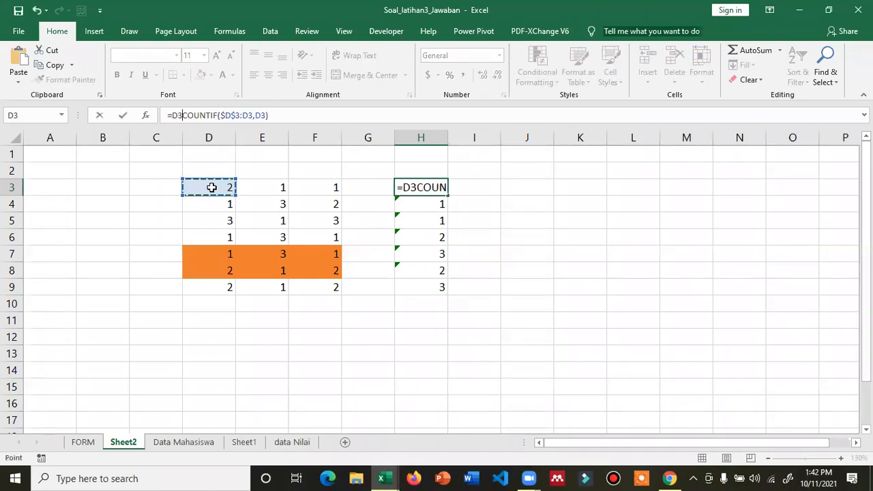
text(&)
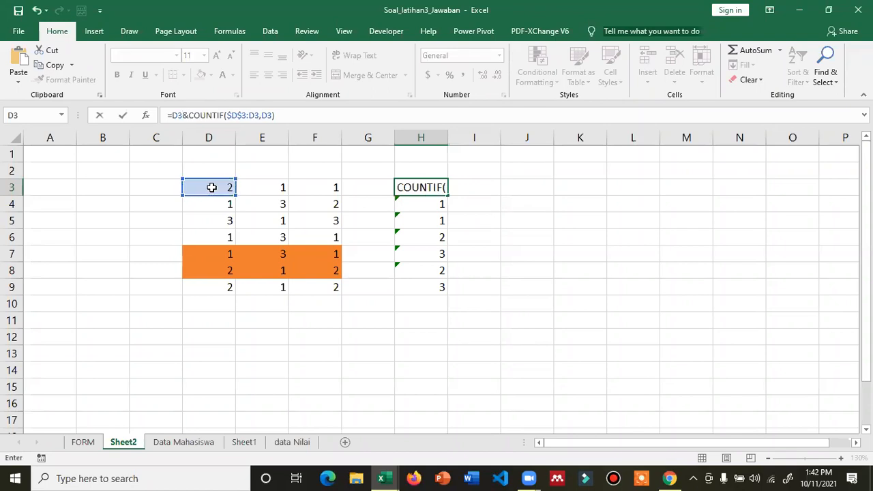
key(Return)
click(410, 187)
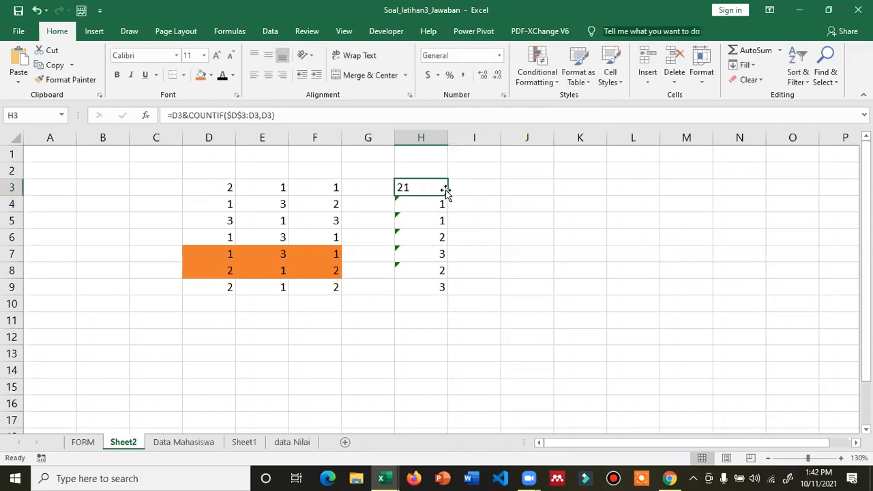
double_click(446, 195)
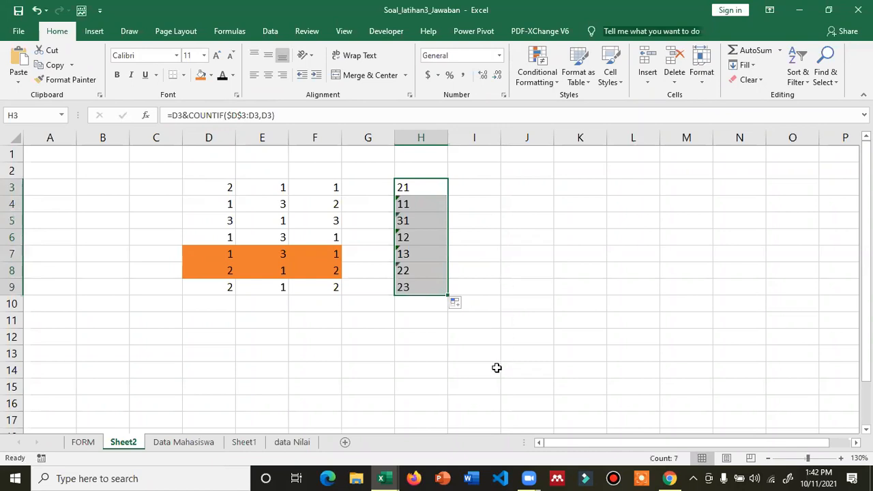
- Enter 2 as the test value in the column D cells from D4 downward
click(227, 204)
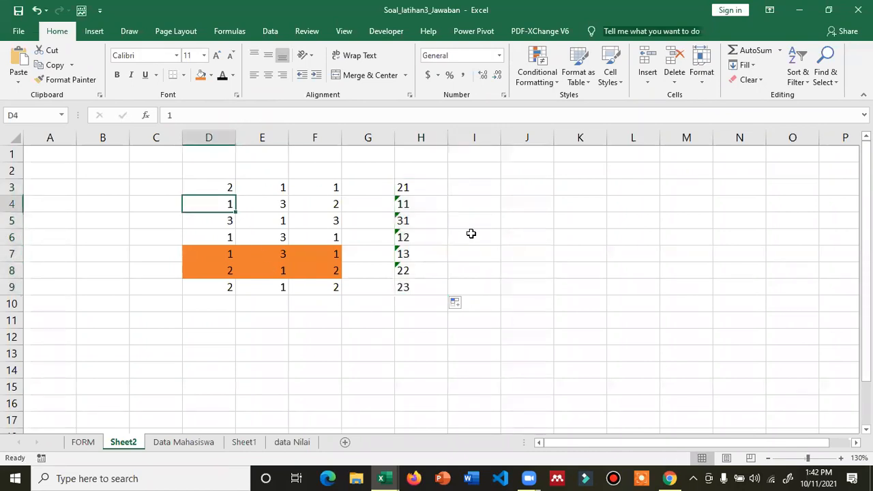
text(2)
key(Return)
text(2)
key(Return)
text(2)
key(Return)
text(2)
key(Return)
text(2)
key(Return)
text(2)
key(Return)
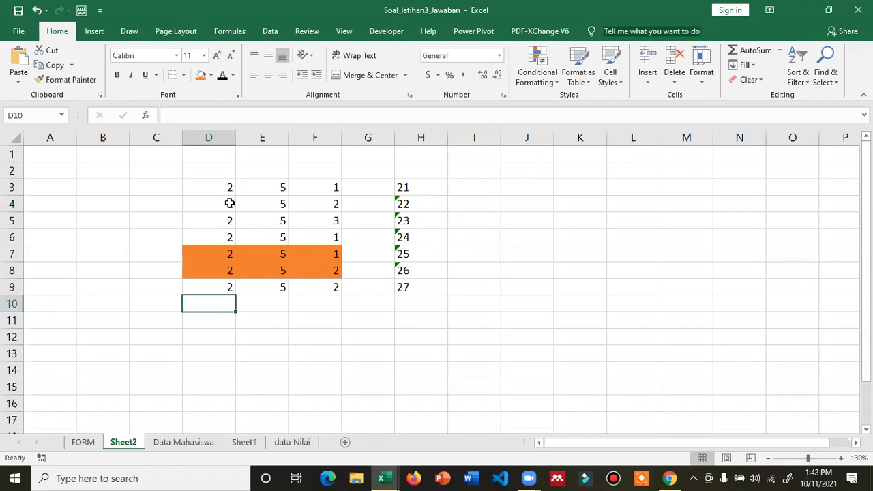
- Change D4, D5 and D7 to 4 so column D reads 2,4,4,2,4,2,2
key(Up)
key(Up)
key(Up)
key(Up)
key(Up)
key(Up)
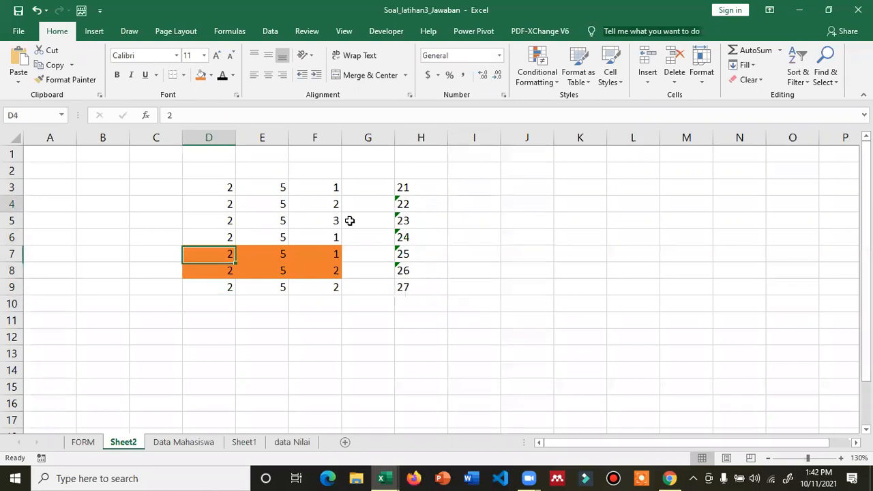
text(4)
key(Return)
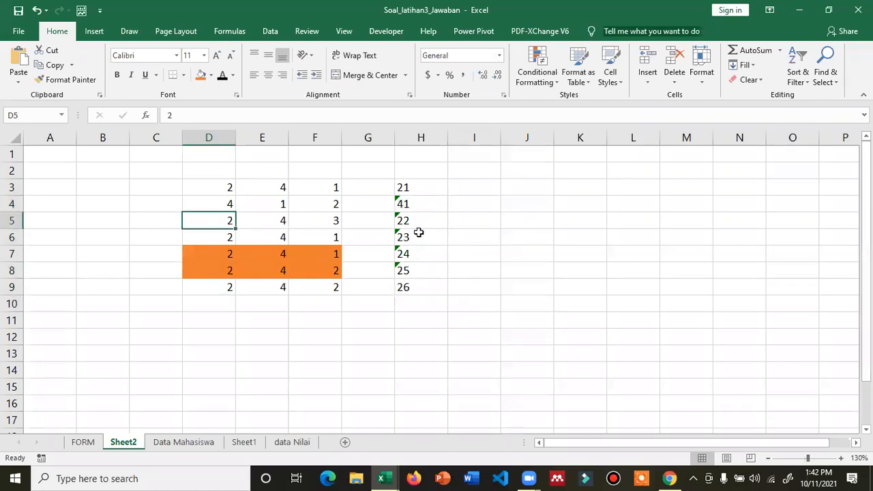
text(4)
key(Return)
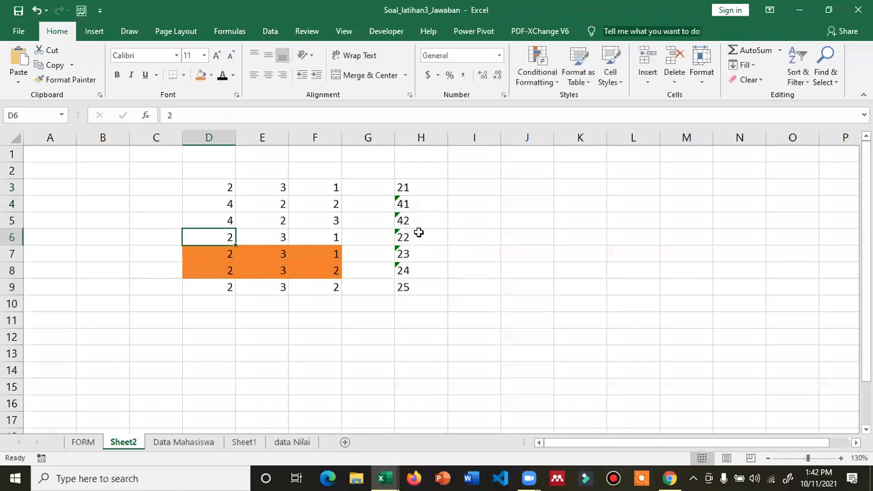
key(Return)
text(4)
key(Return)
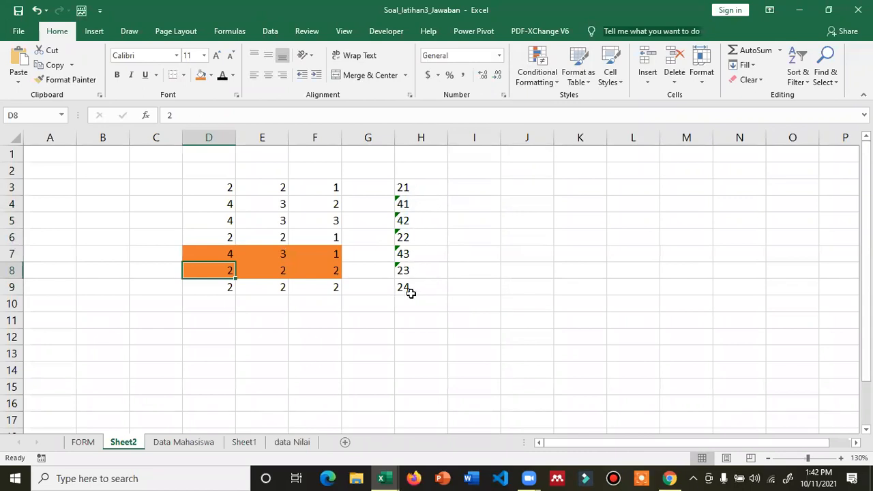
click(280, 441)
- Delete all helper key values in column A of data Nilai
click(73, 138)
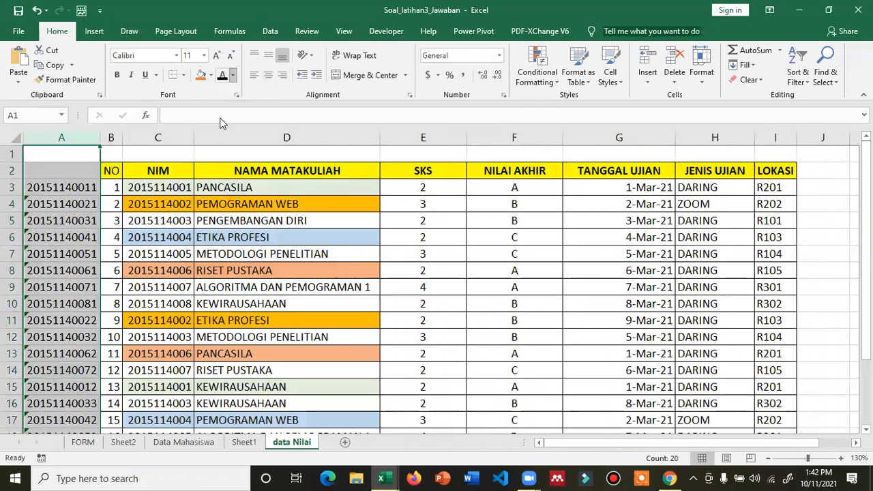
key(Delete)
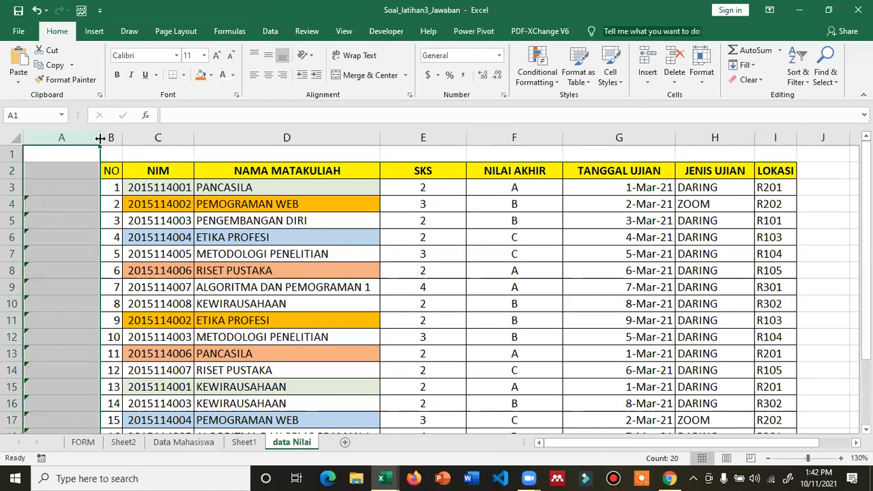
click(84, 442)
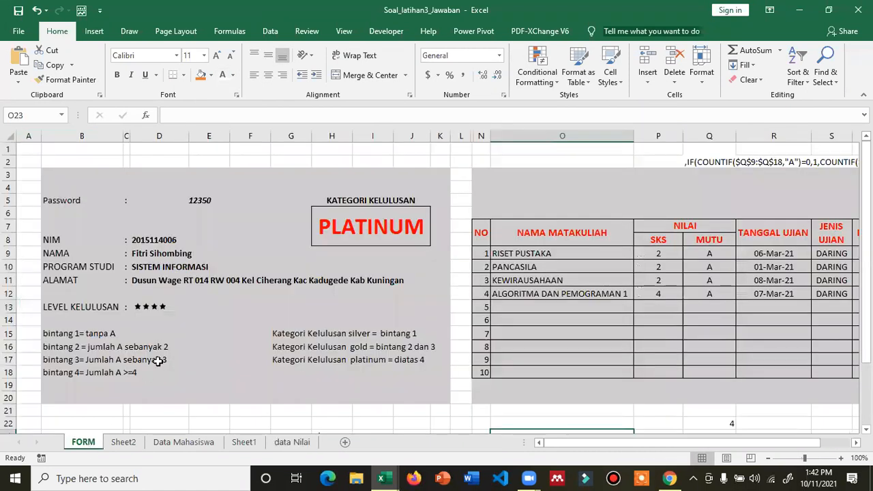
click(461, 242)
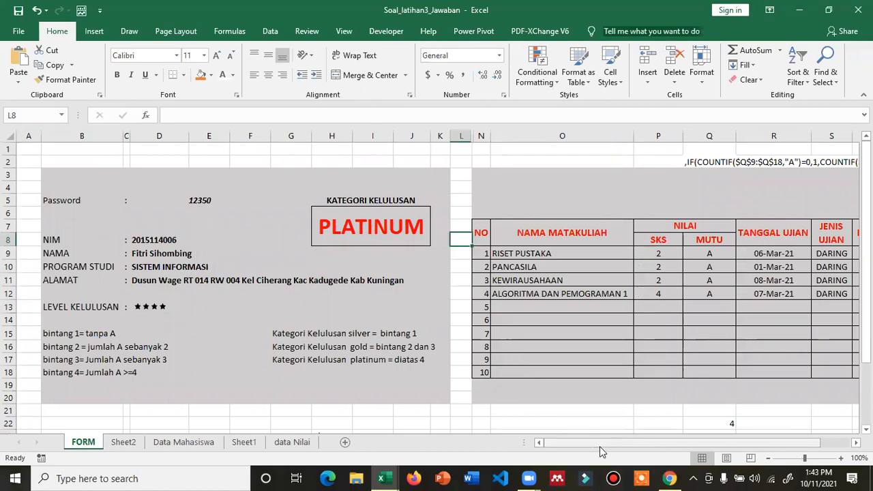
scroll(678, 332, right, 2)
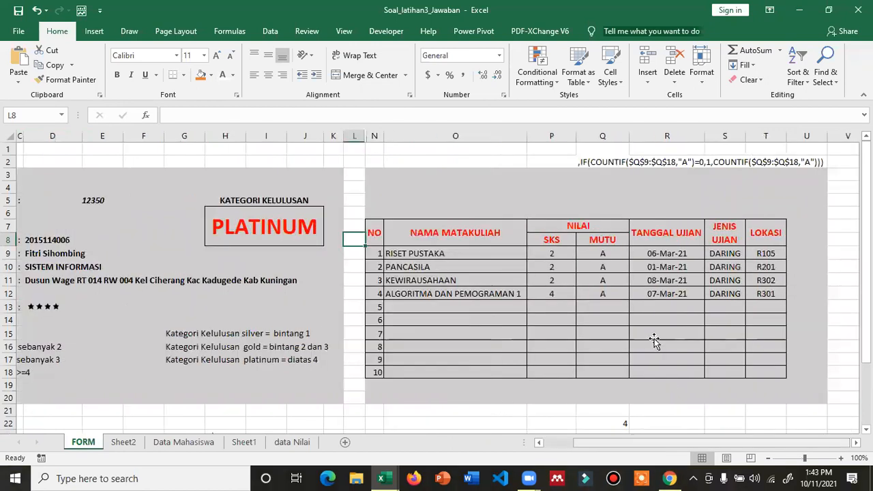
click(654, 334)
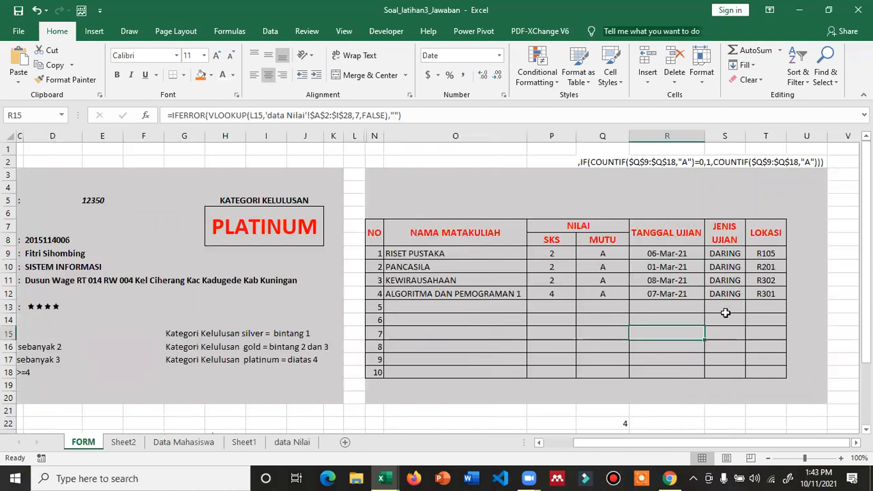
click(89, 203)
click(59, 238)
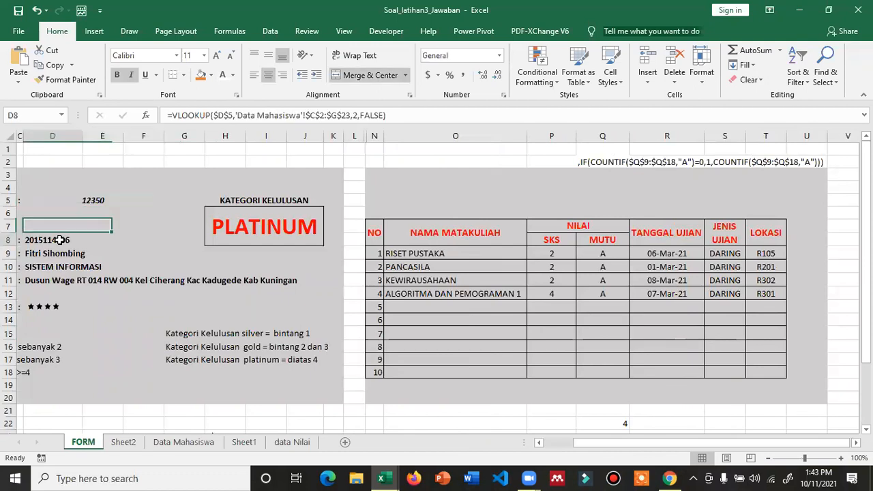
click(95, 199)
click(67, 238)
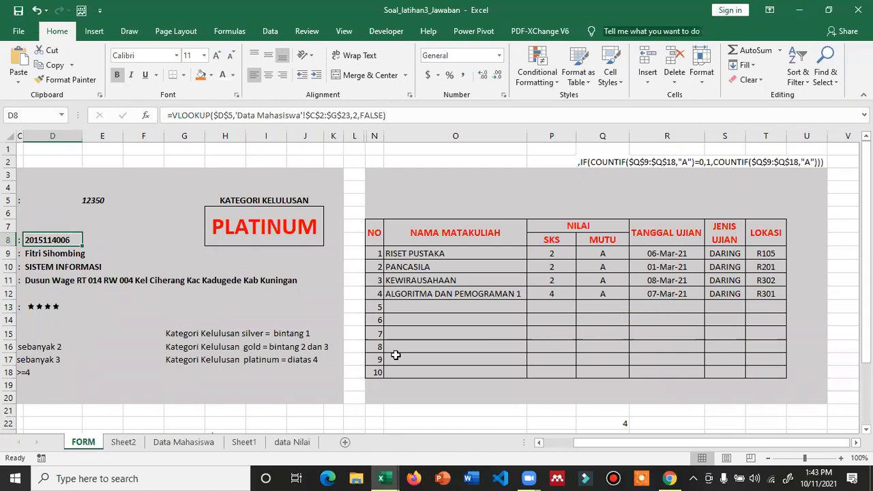
click(290, 442)
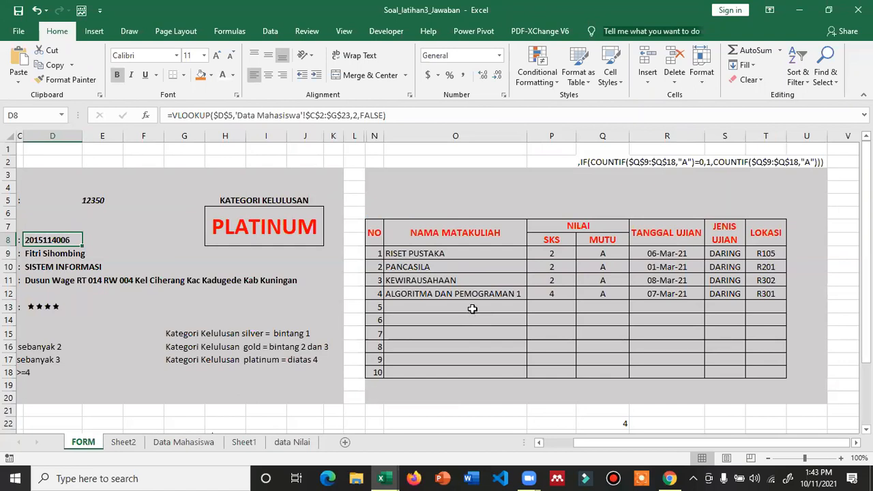
drag(584, 443, 554, 447)
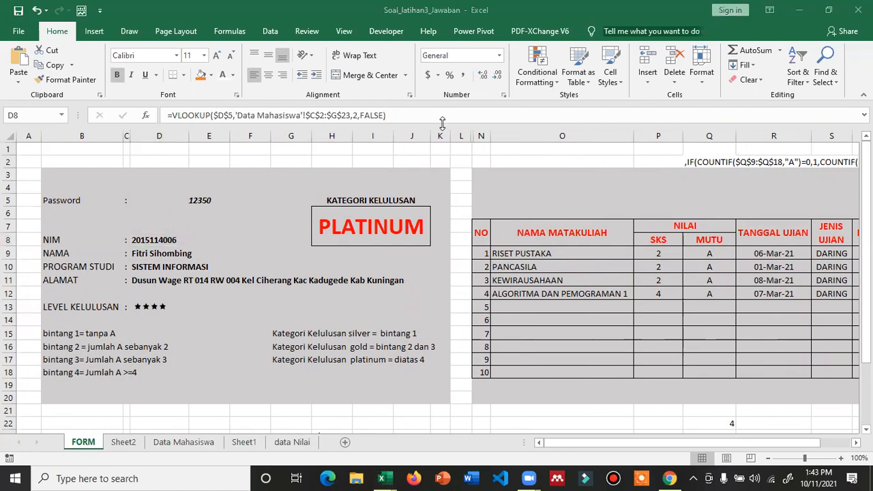
click(458, 148)
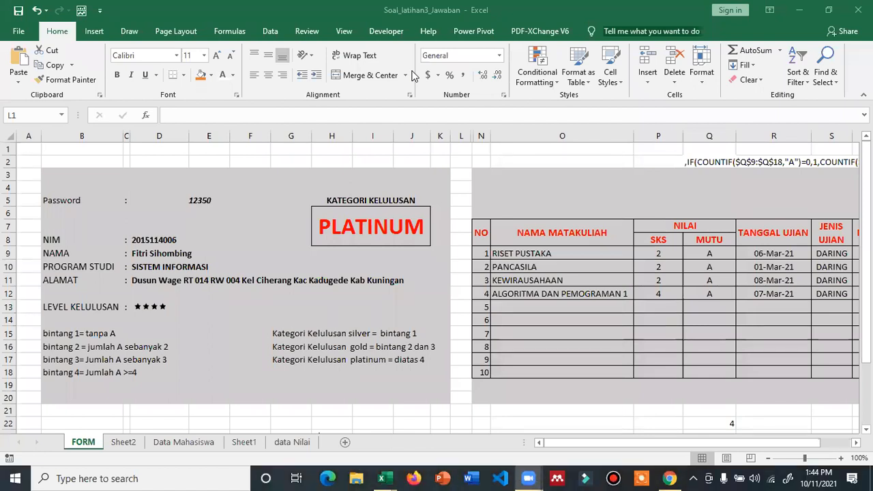
click(508, 124)
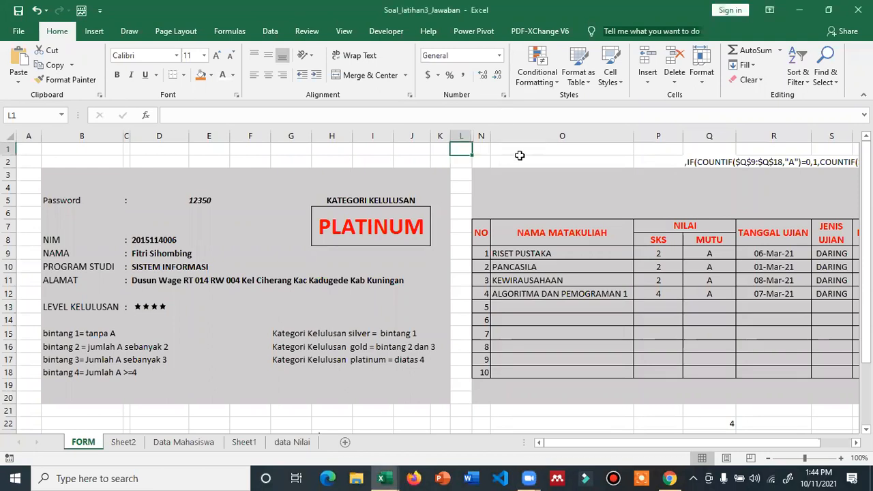
click(520, 162)
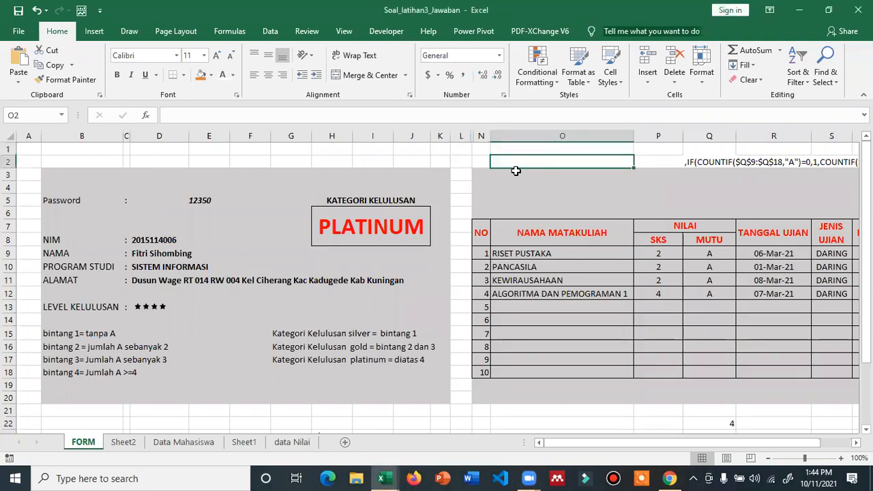
click(465, 210)
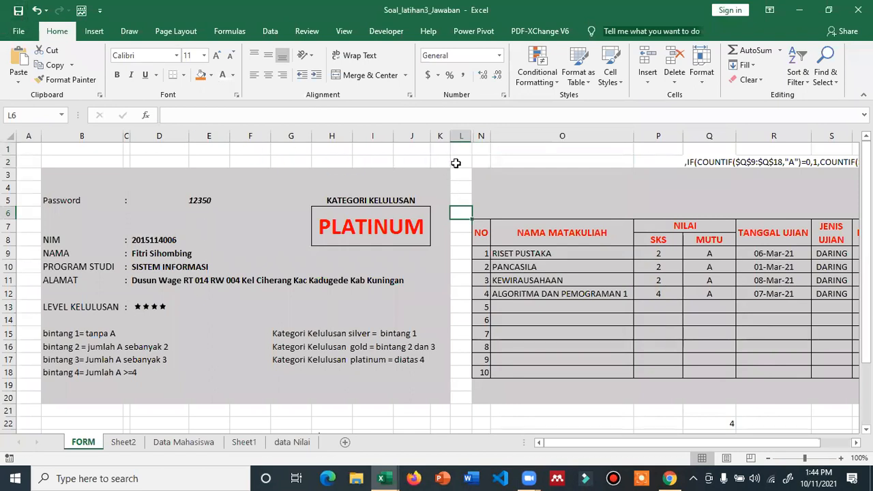
click(482, 161)
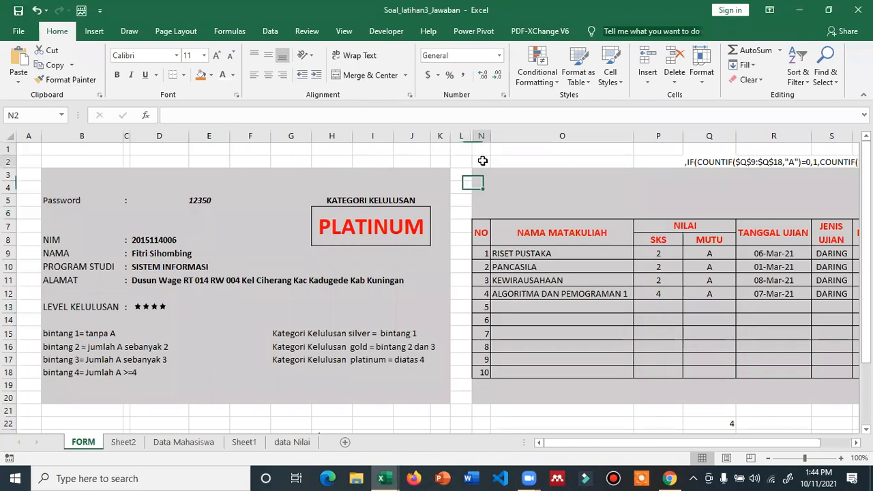